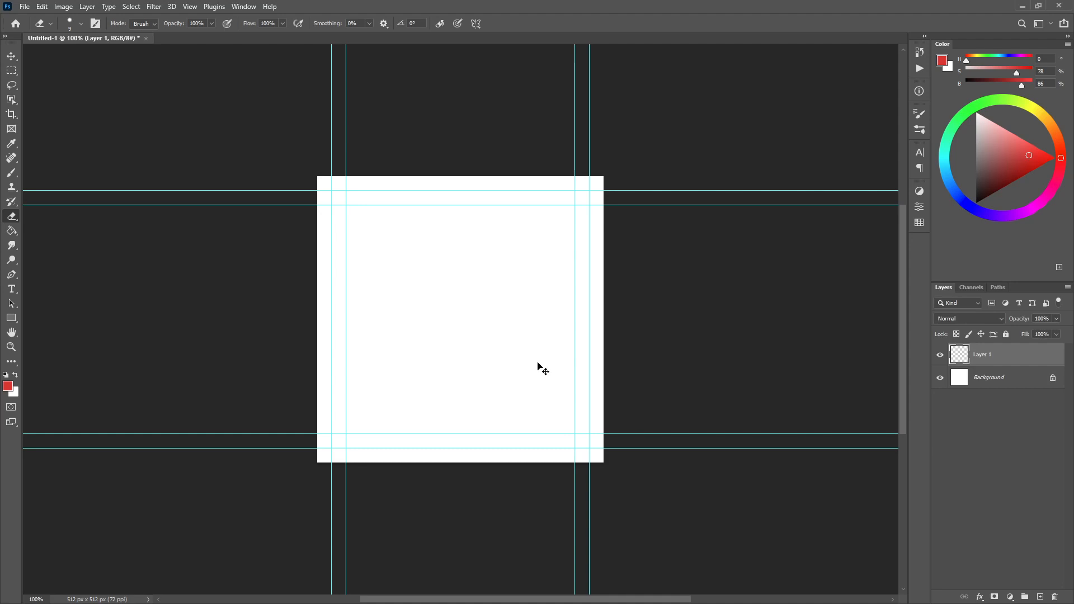
Step: Fill the Background layer with a muted blue foreground colour (H 229, S 44, B 53) using the Paint Bucket
key("ctrl+plus")
left_click(1033, 379)
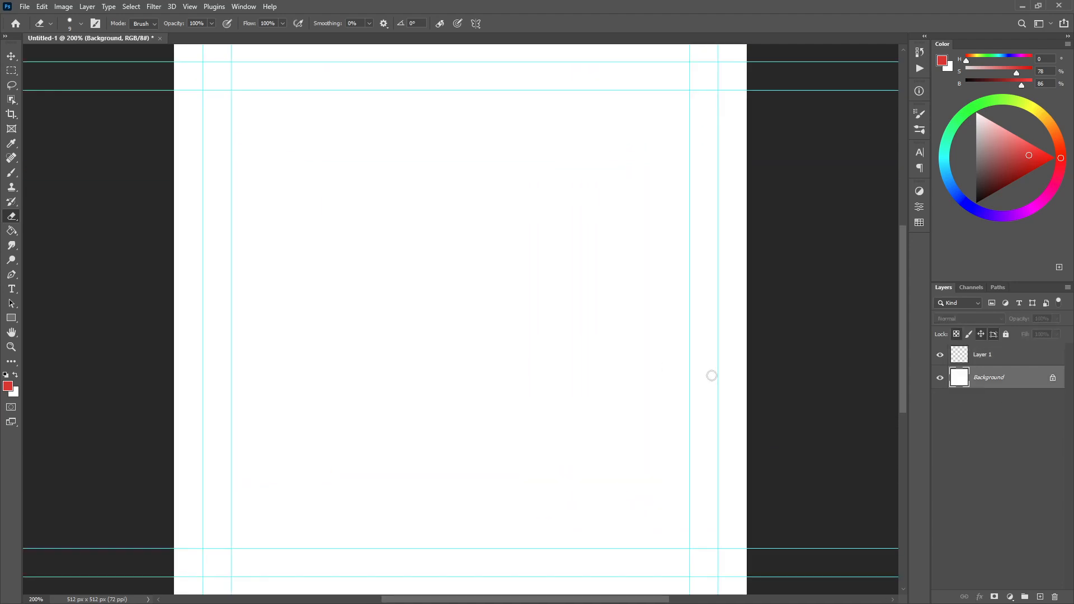
left_click(7, 385)
left_click_drag(291, 456, 205, 473)
left_click_drag(275, 470, 287, 467)
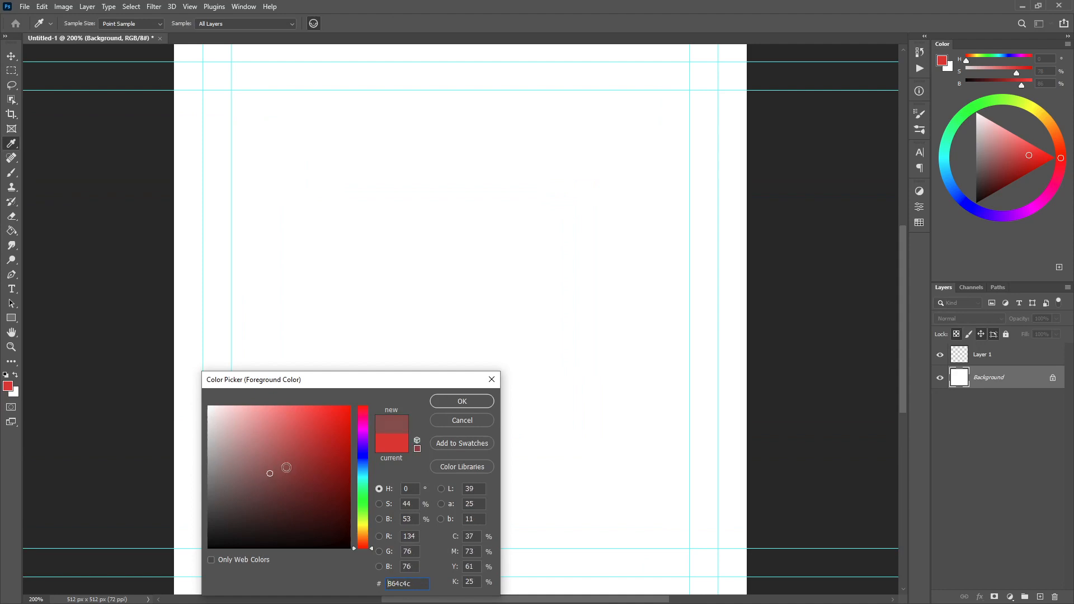
left_click(365, 458)
left_click(442, 399)
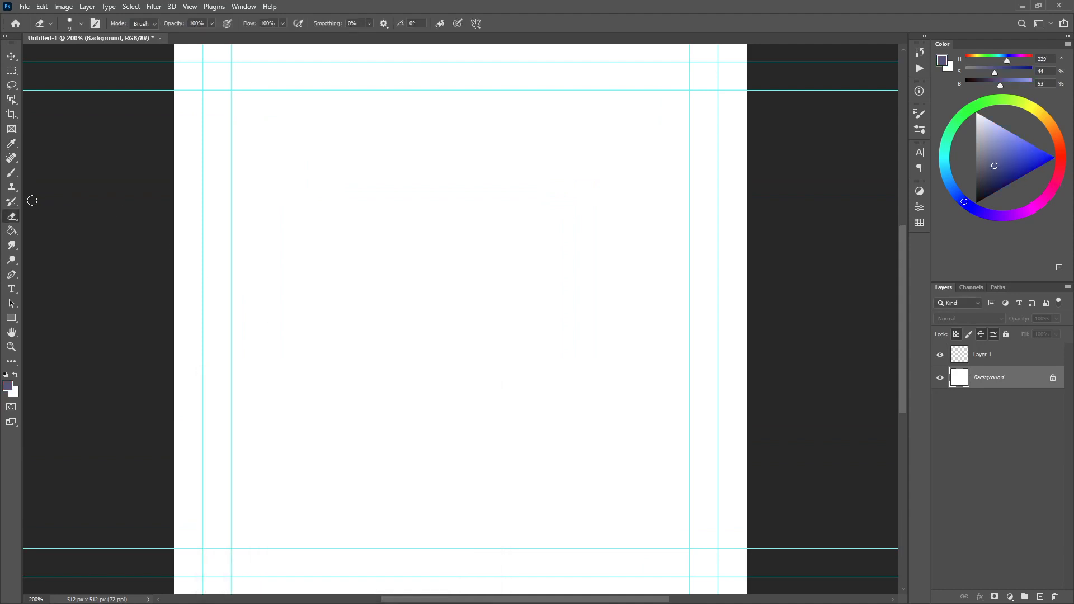
left_click(11, 230)
left_click(357, 241)
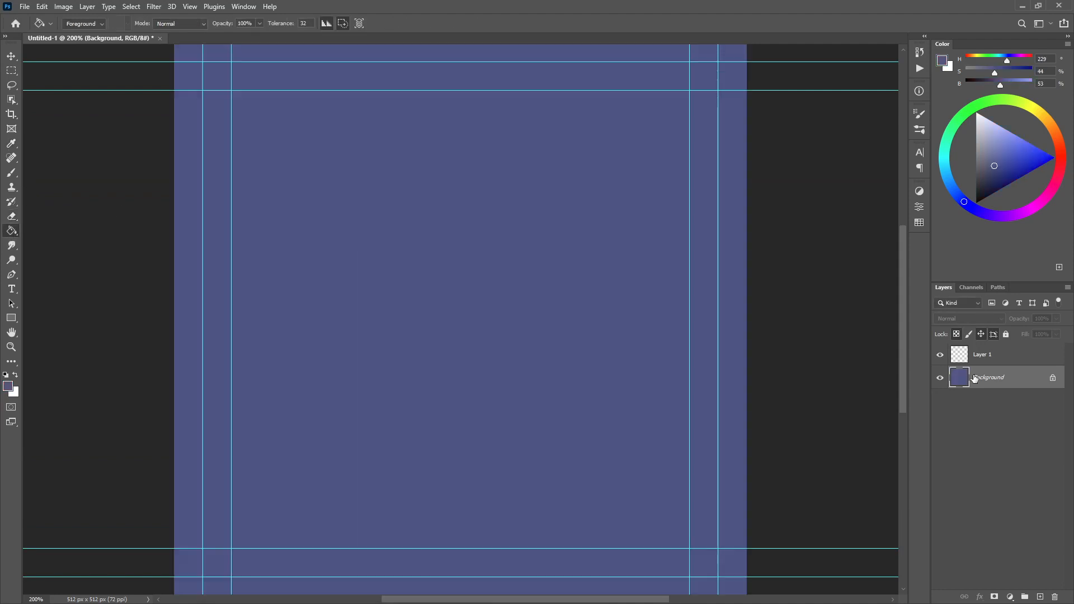
Step: Select Layer 1 and activate the Pen tool with the canvas at 300%
left_click(1018, 354)
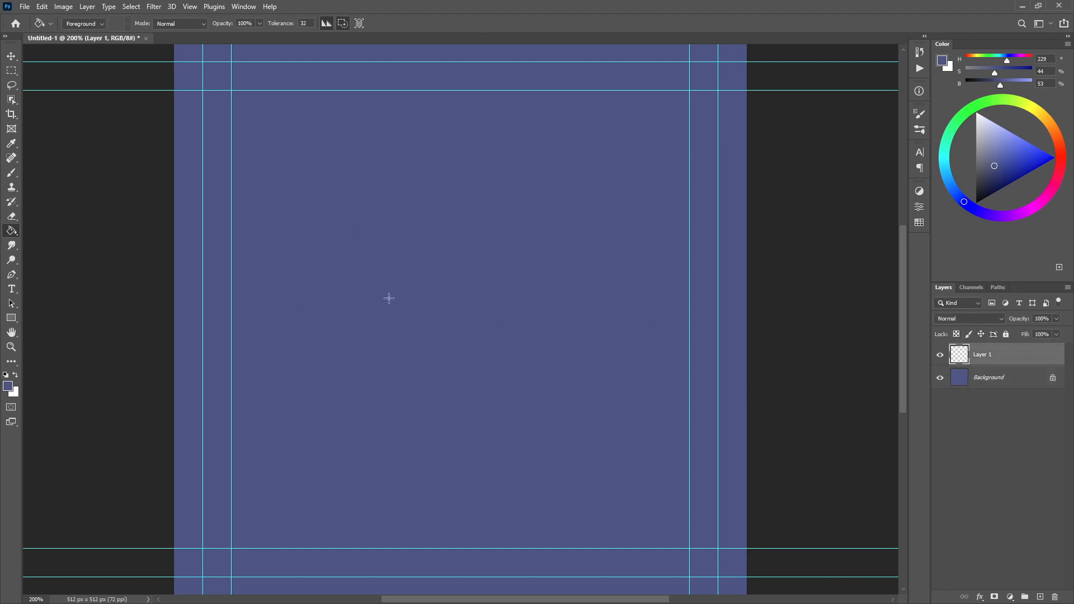
left_click(11, 276)
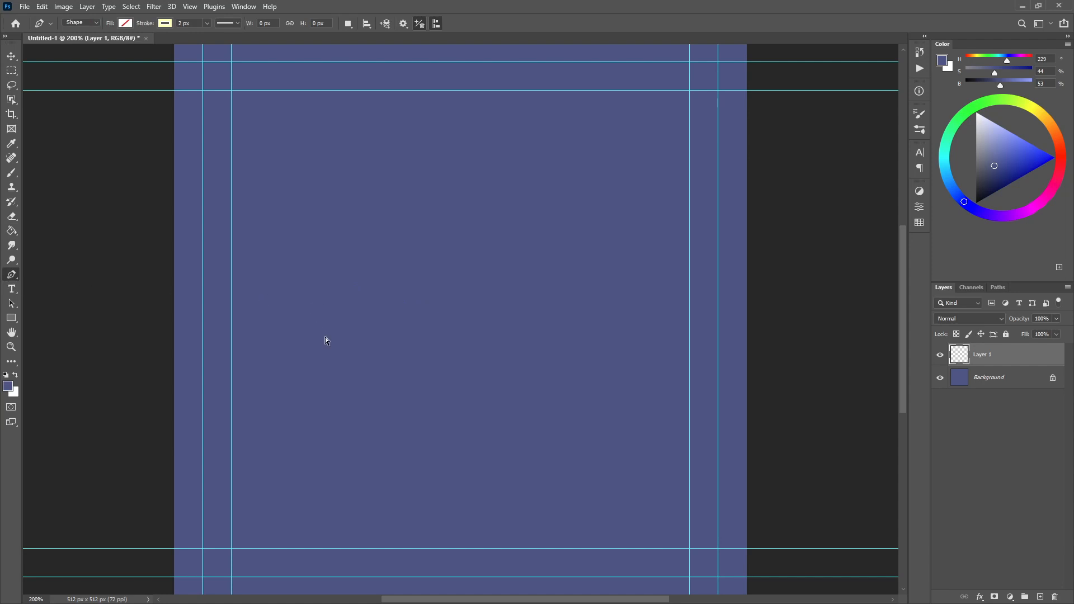
key("ctrl+plus")
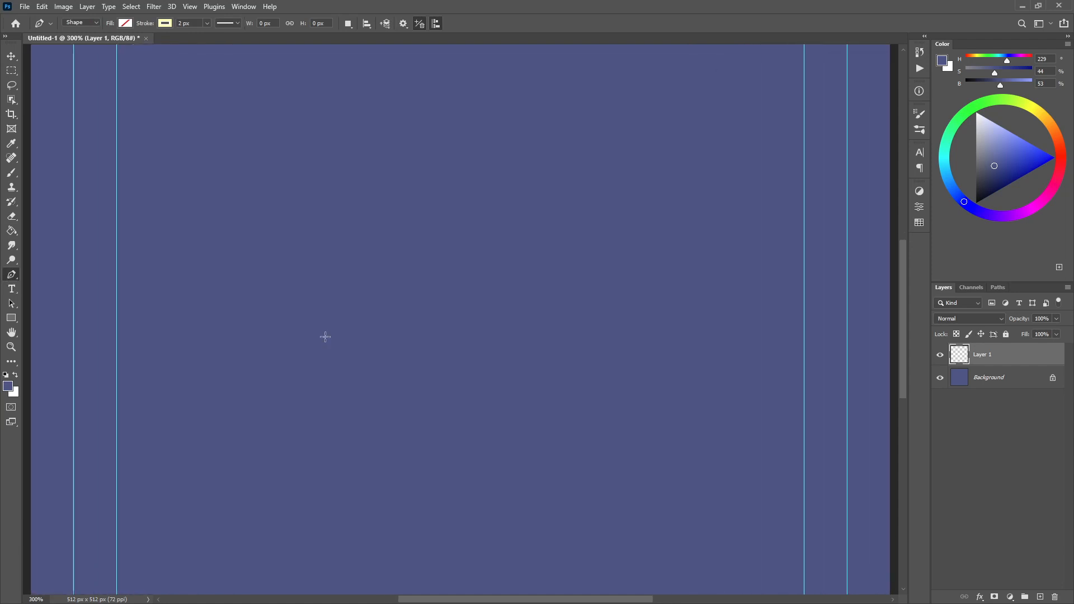
left_click(13, 305)
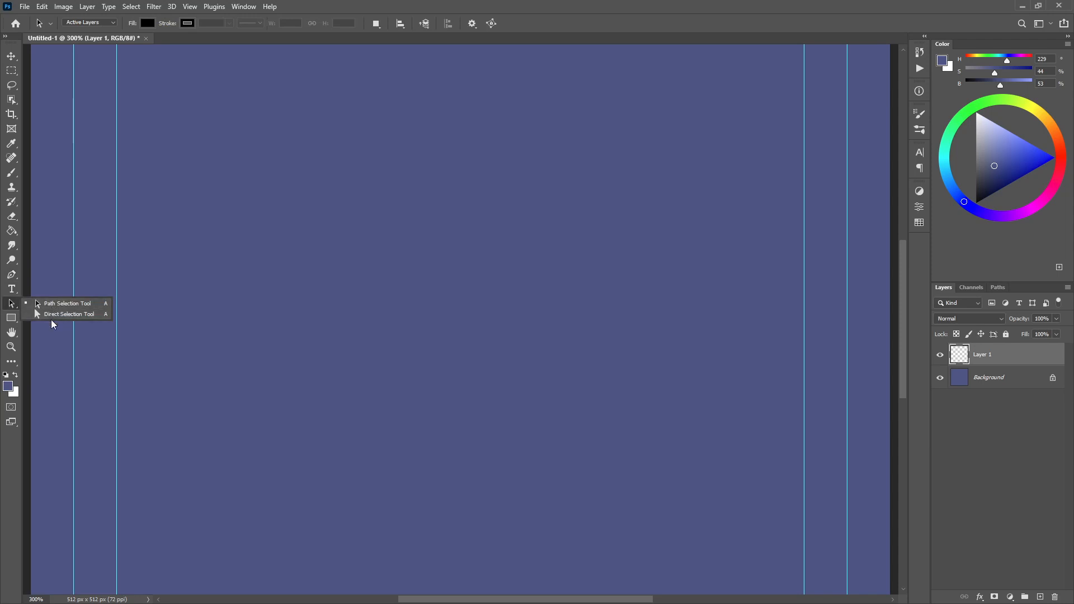
left_click(11, 320)
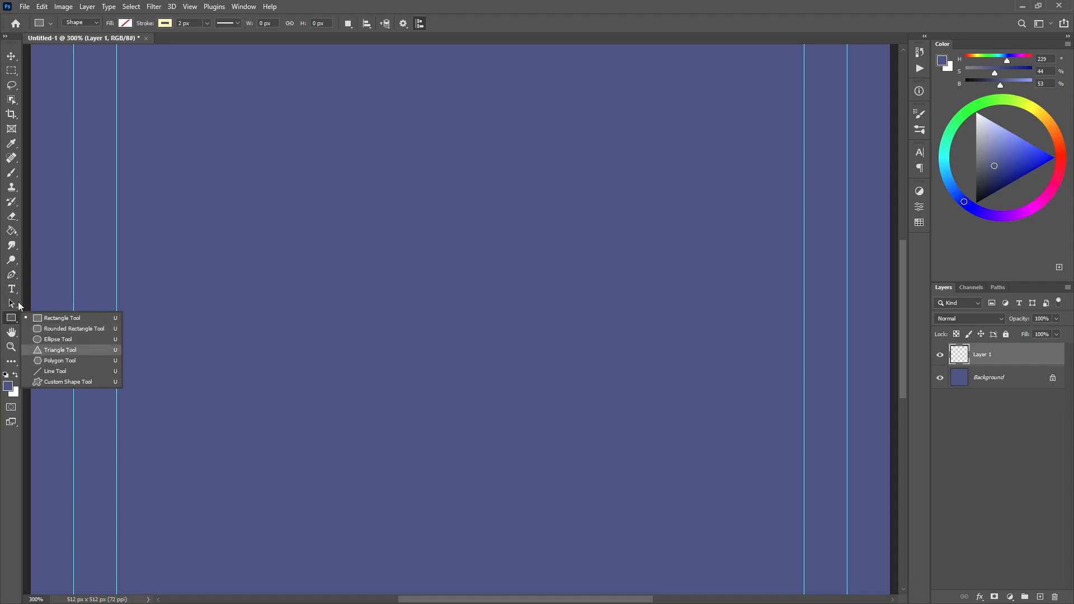
left_click(11, 278)
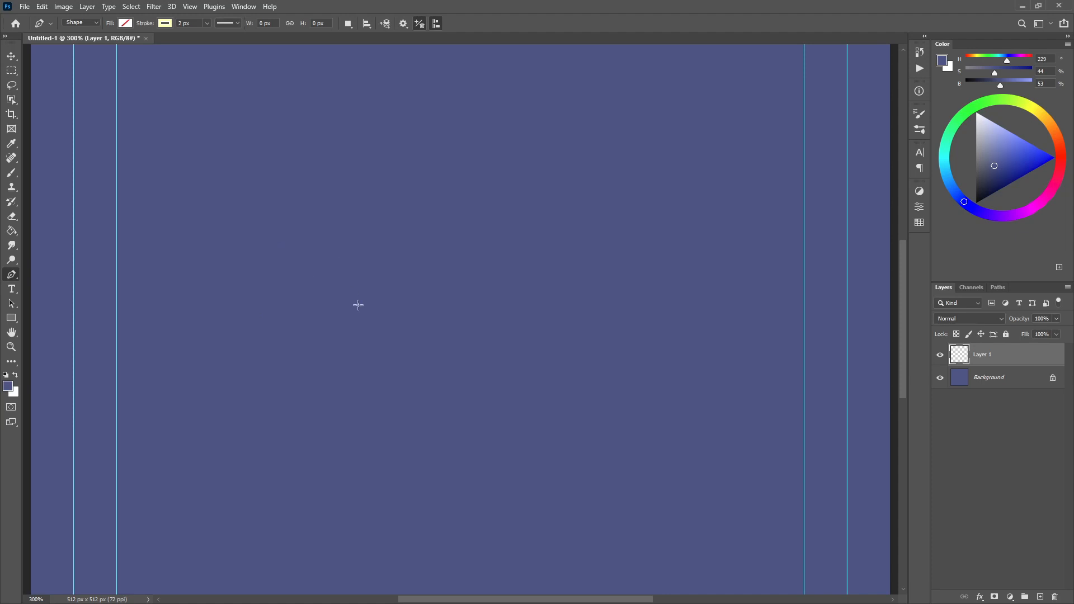
Step: Set the Pen tool's shape fill to solid red
left_click(91, 24)
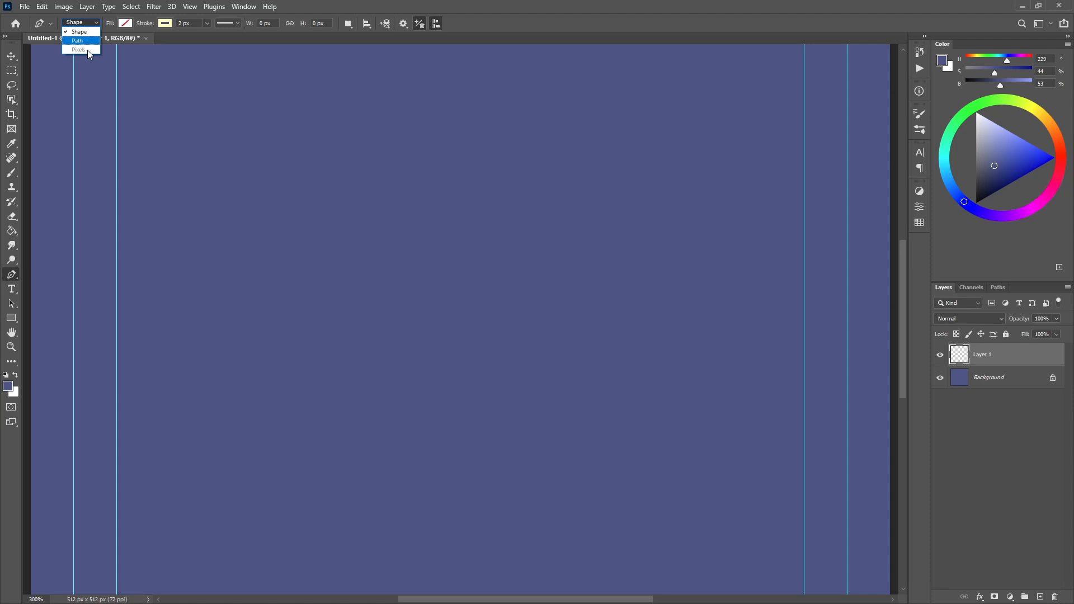
left_click(127, 26)
left_click(127, 27)
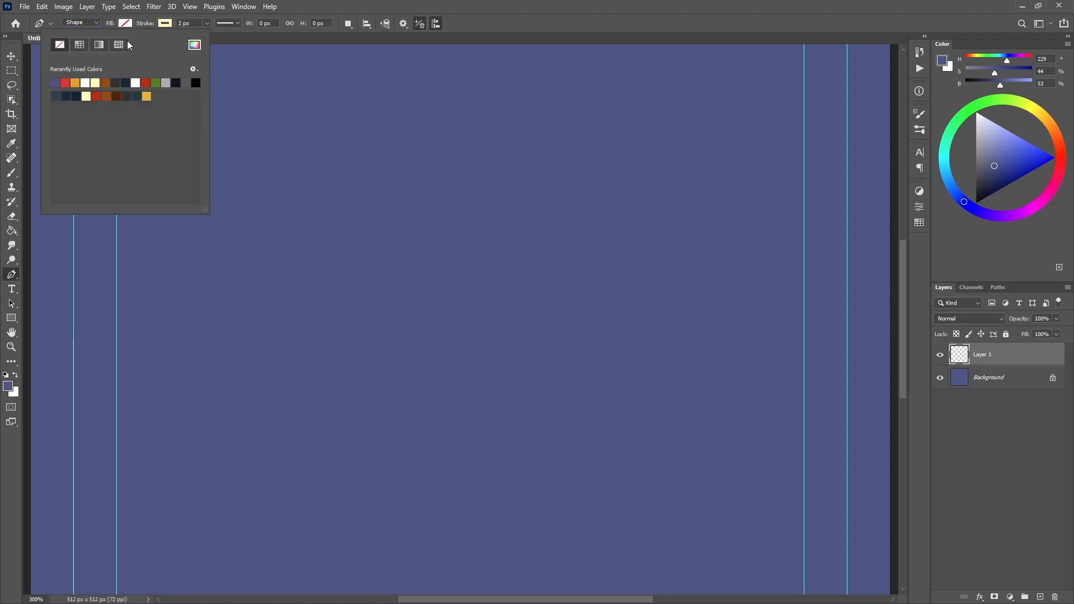
left_click(55, 82)
Step: Switch the Pen tool to Path mode, look at the document's list of paths, and return the tool to Shape mode
left_click(87, 27)
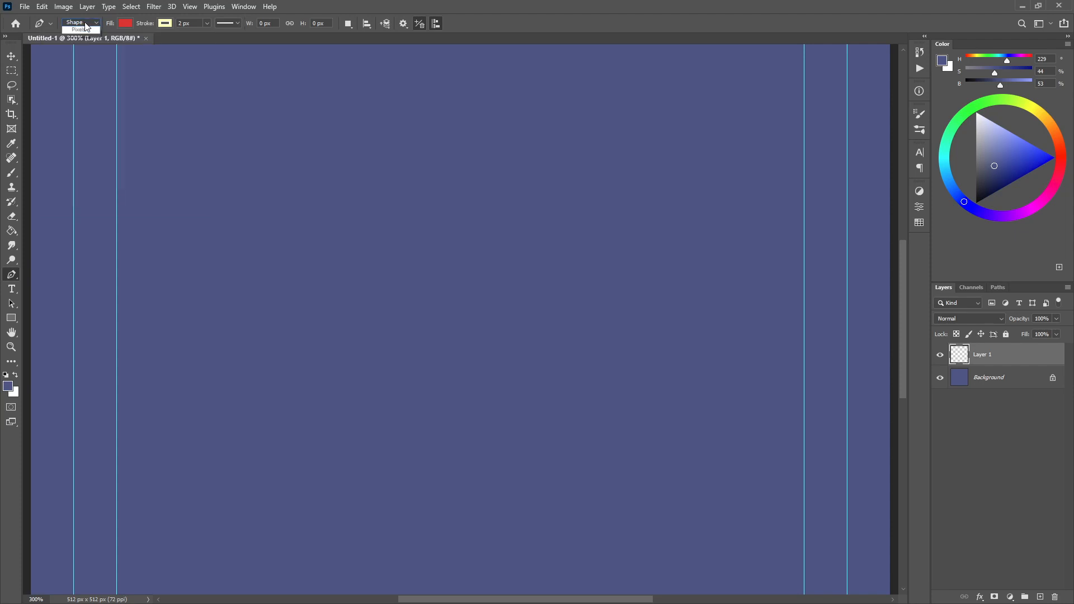
left_click(84, 22)
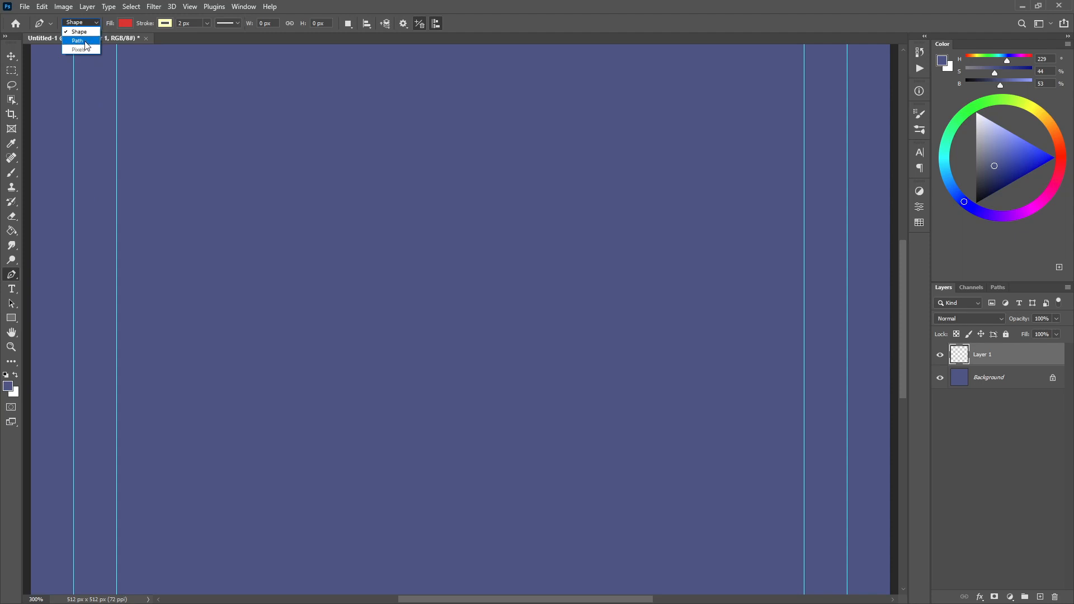
left_click(87, 41)
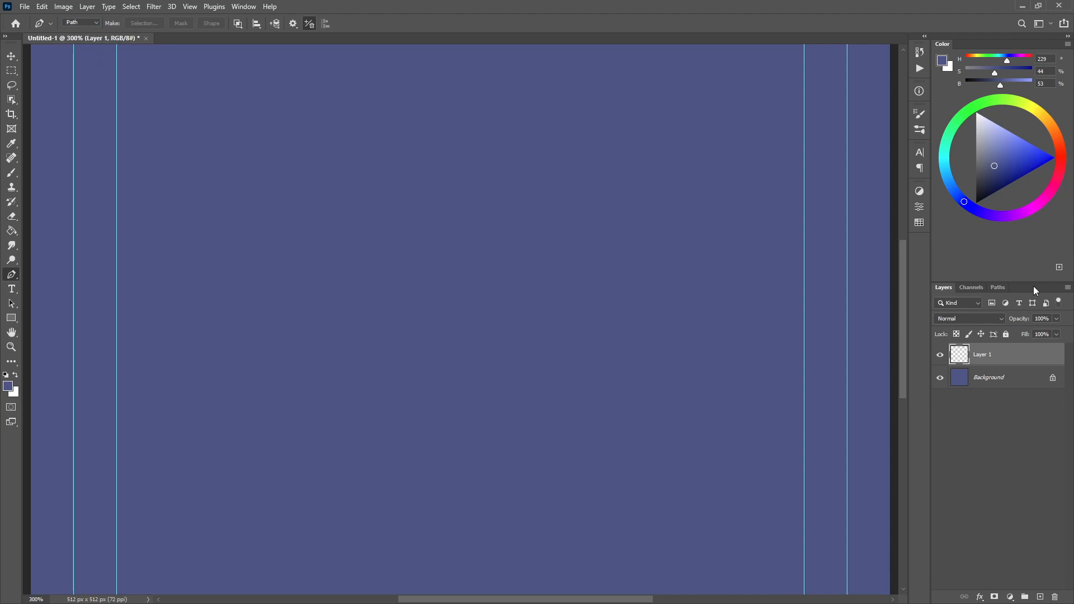
left_click(1000, 288)
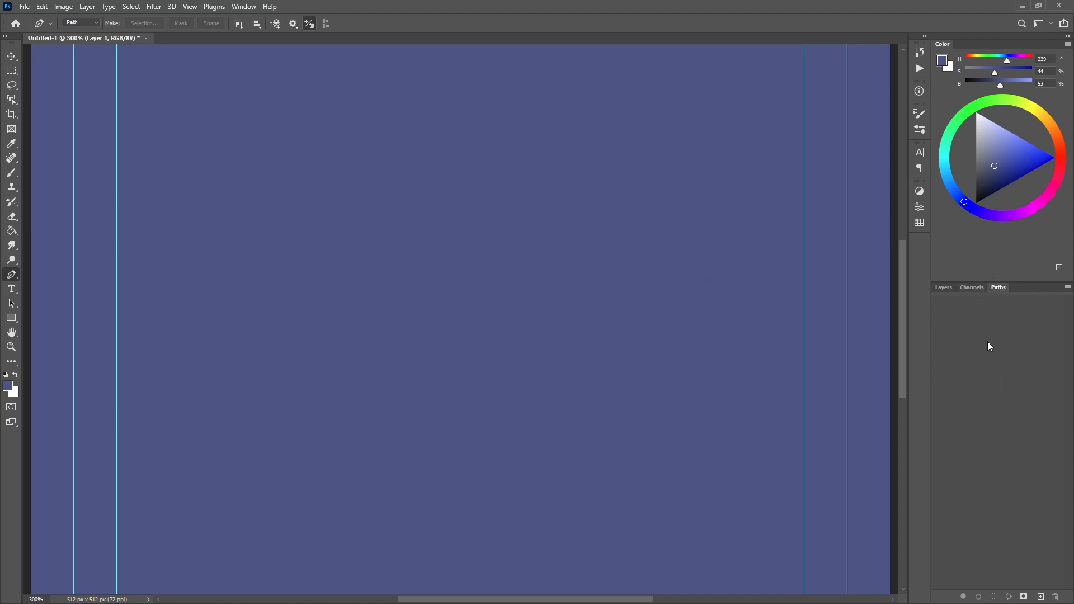
left_click(944, 287)
left_click(85, 24)
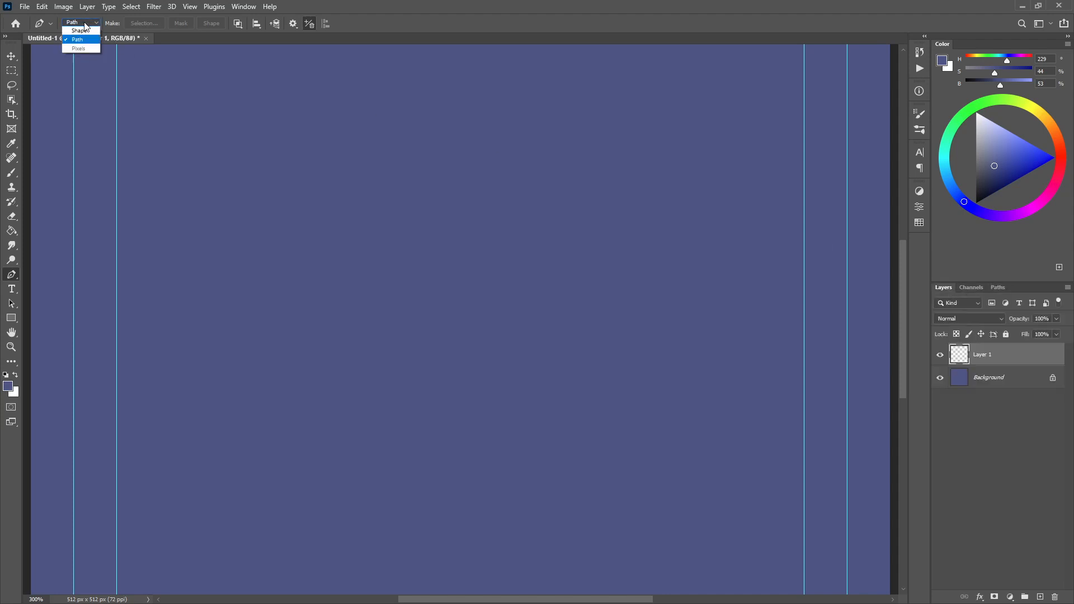
left_click(84, 31)
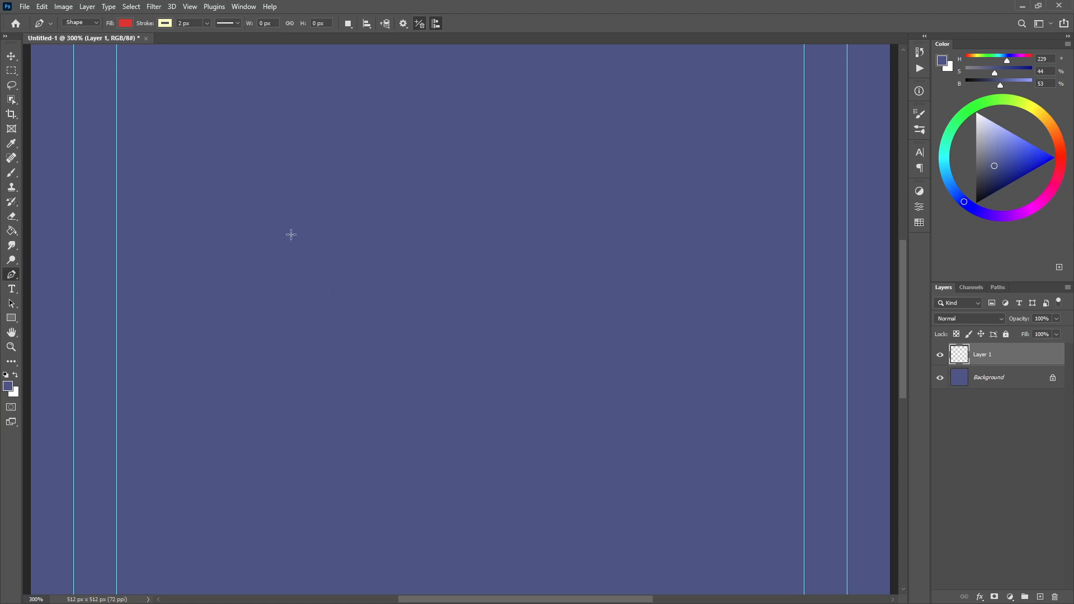
Step: Draw an open zigzag shape with ten straight-segment anchor points, about 281 px wide and 158 px high
left_click(216, 205)
left_click(263, 382)
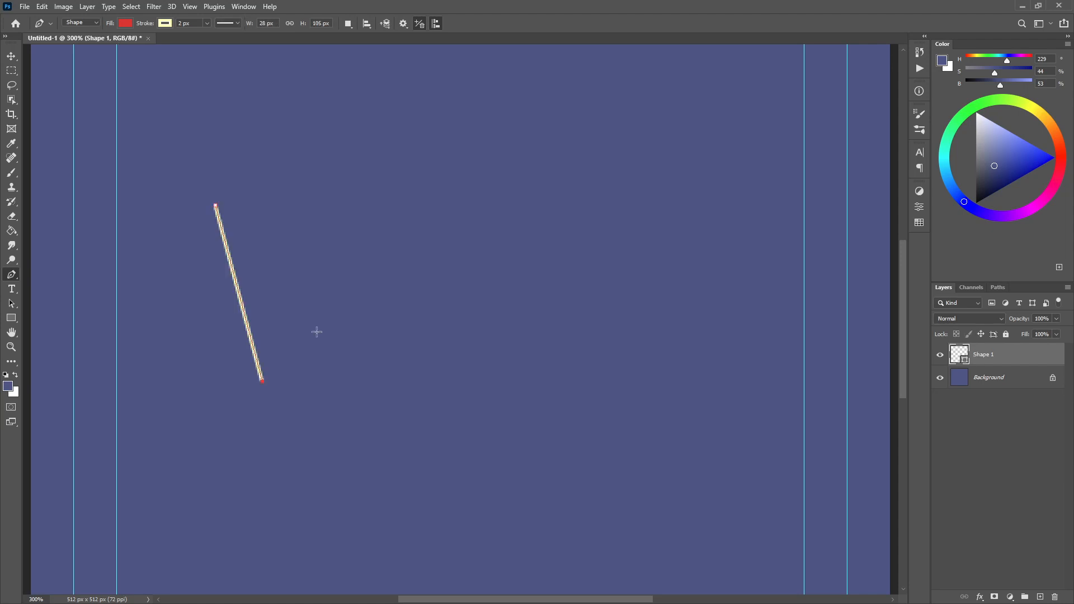
left_click(365, 197)
left_click(430, 385)
left_click(487, 273)
left_click(572, 345)
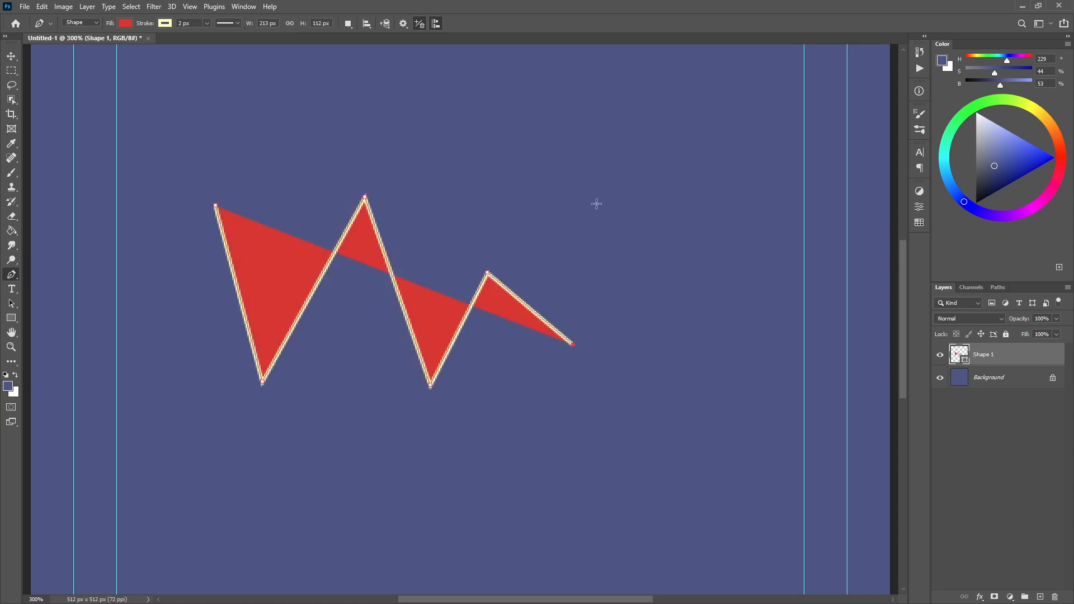
left_click(596, 203)
left_click(673, 232)
left_click(687, 119)
left_click(466, 136)
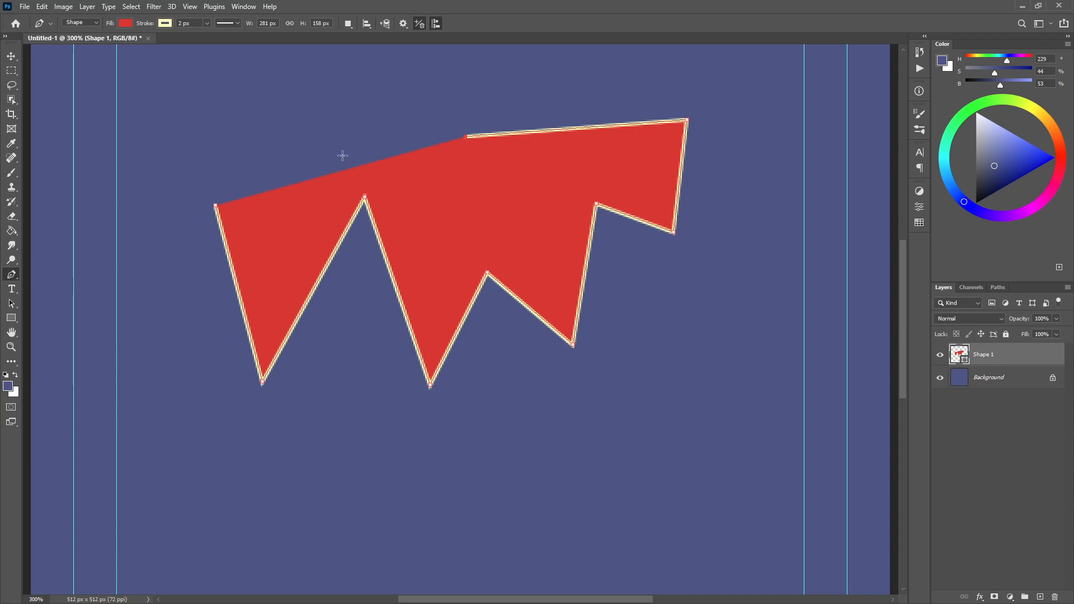
Step: Turn the zigzag shape's fill off and set it back to red
left_click(126, 25)
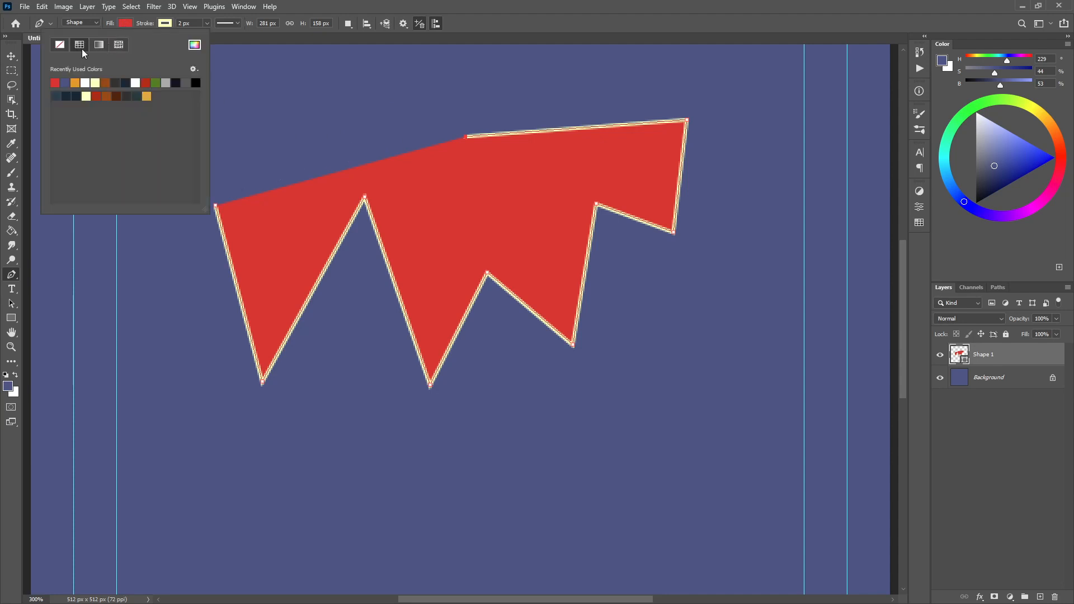
left_click(60, 45)
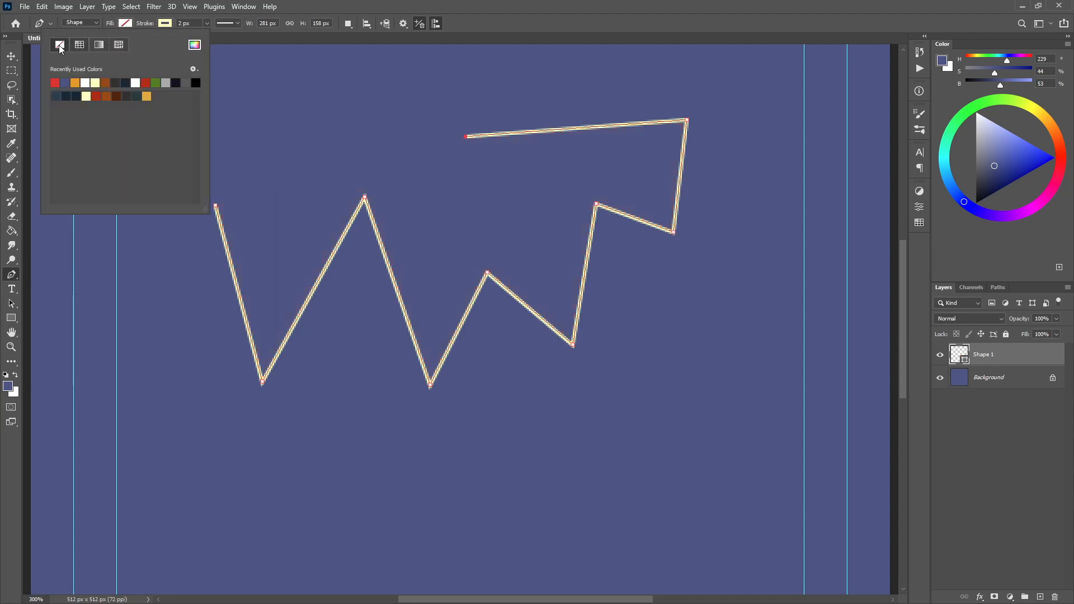
left_click(55, 83)
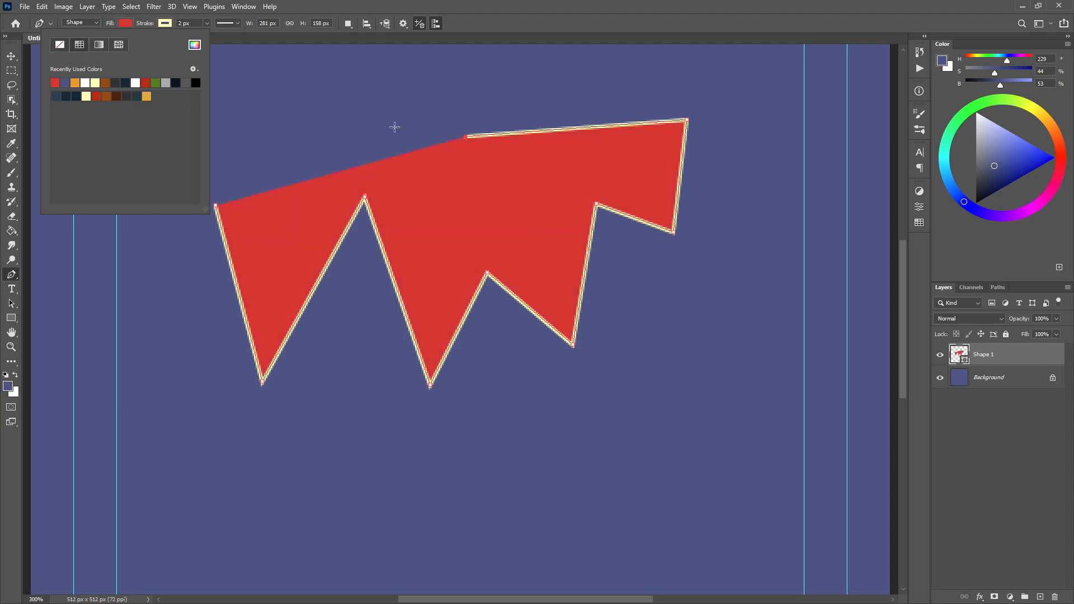
left_click(506, 17)
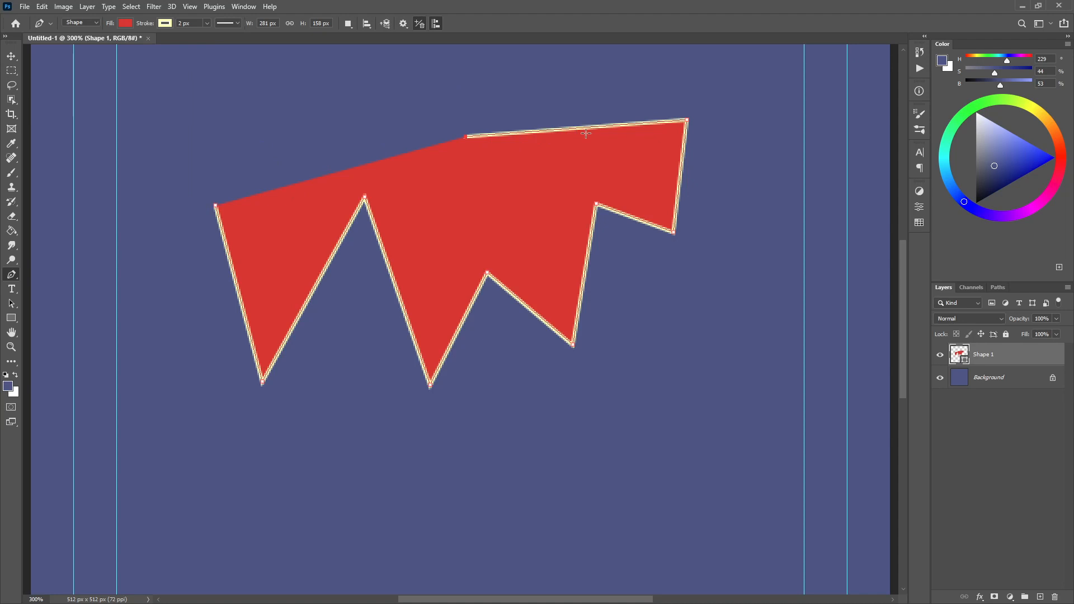
Step: Add one more corner at the zigzag's upper left and close the shape at its starting point, about 167 px high
left_click(360, 105)
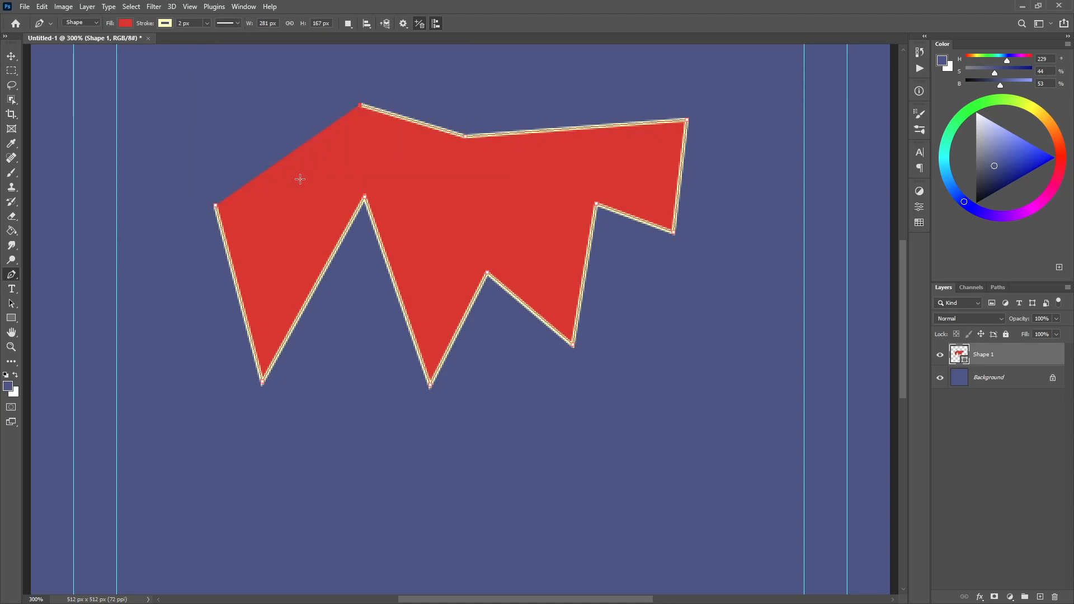
left_click(216, 208)
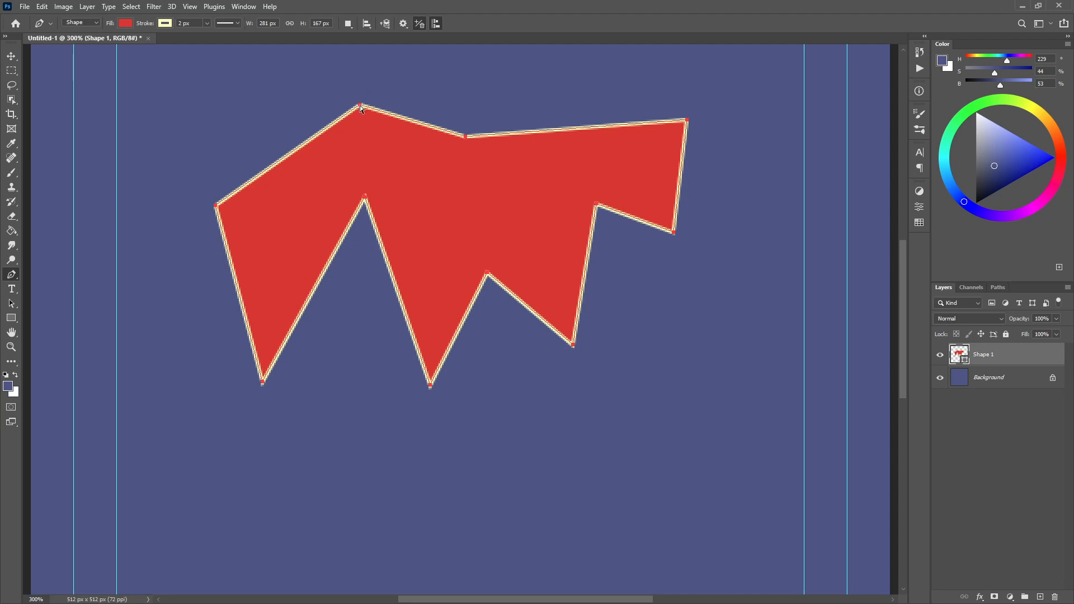
Step: Move the whole shape down and to the right, and reposition its top and leftmost anchor points, making it about 310 by 199 px
left_click_drag(361, 108, 401, 161, "ctrl")
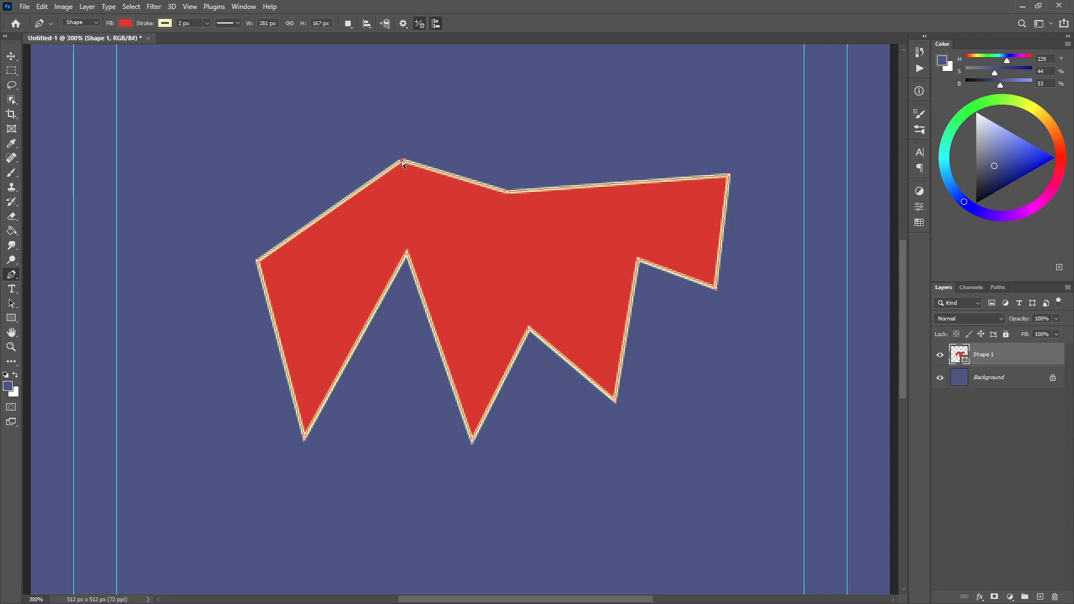
left_click_drag(402, 160, 282, 130, "ctrl")
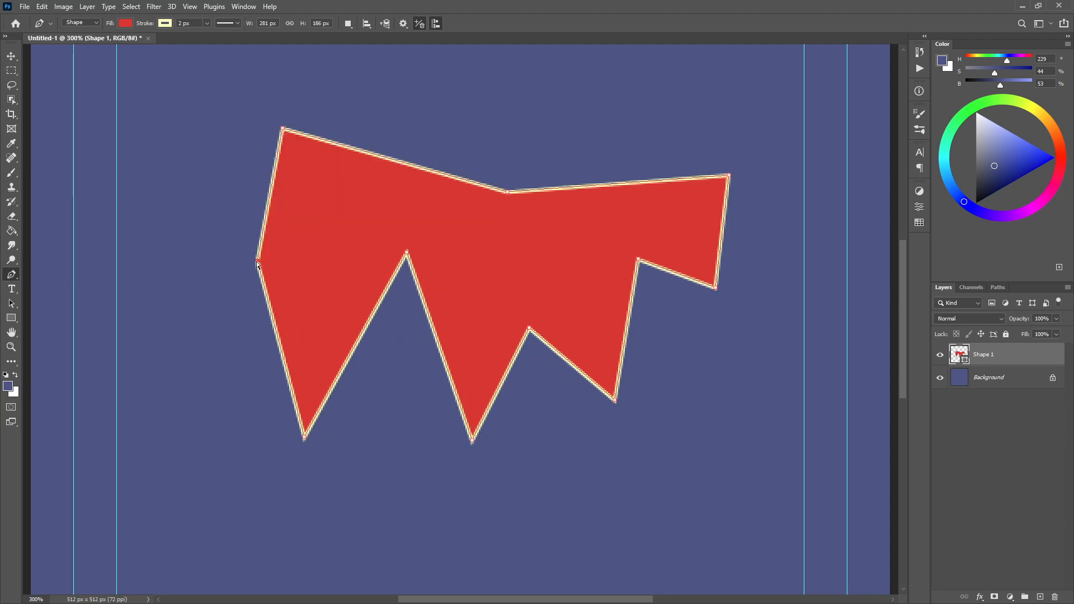
left_click_drag(258, 261, 209, 255, "ctrl")
left_click_drag(450, 175, 429, 106, "ctrl")
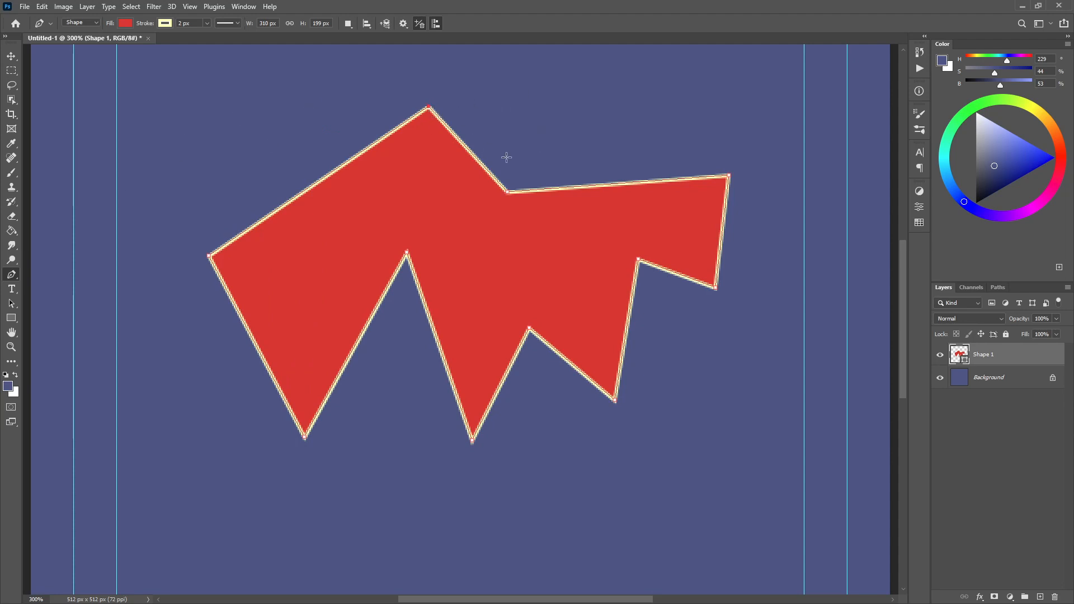
Step: Delete the inward anchor point on the shape's upper edge and the one between its two leftmost lower spikes
left_click(508, 193)
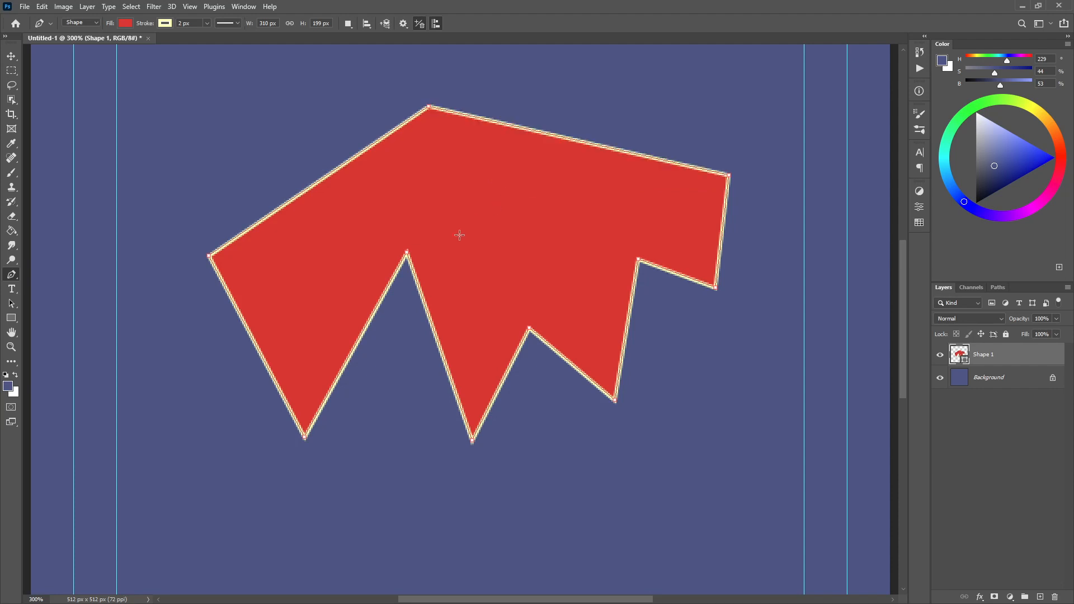
left_click(406, 256)
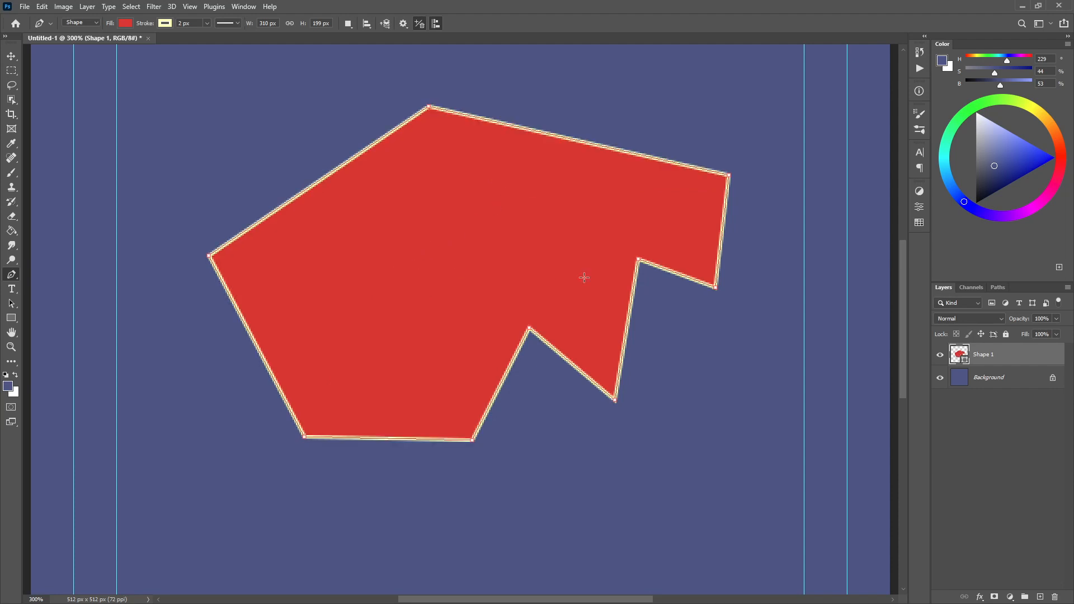
Step: Add an anchor point on the shape's upper-left edge, move it outward, and reset and redraw its handles to round the edge
left_click(330, 177)
left_click_drag(329, 176, 283, 119, "ctrl")
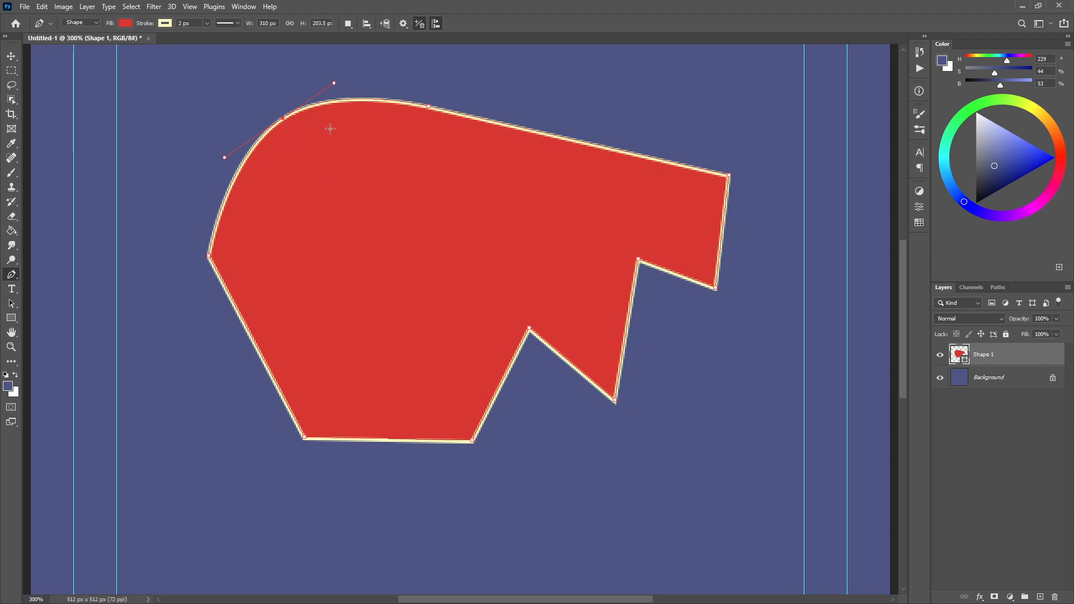
left_click(284, 119, "alt")
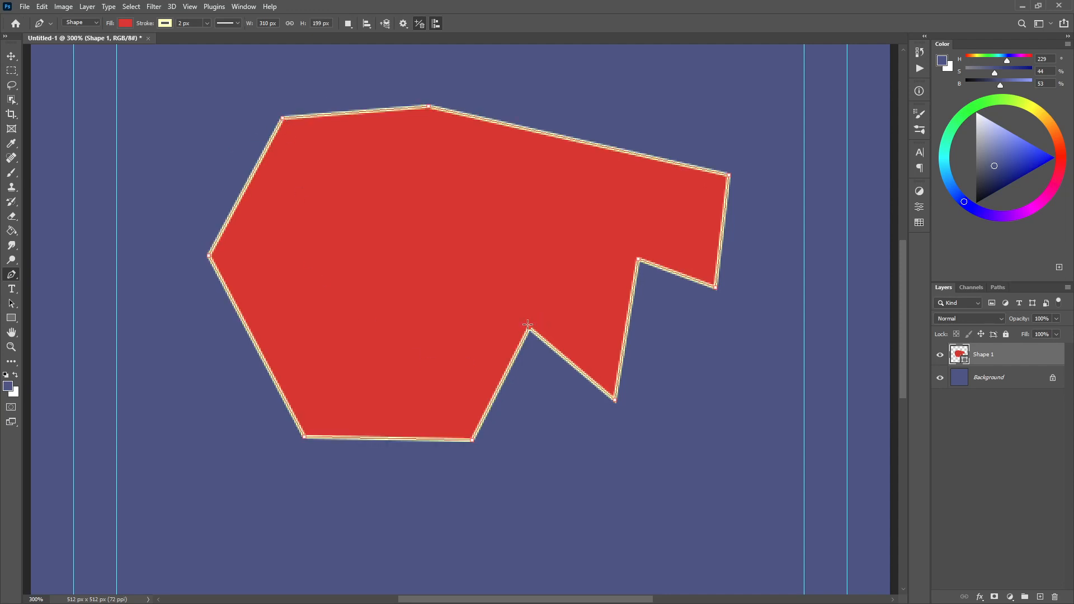
left_click_drag(284, 120, 326, 172, "alt")
left_click_drag(222, 151, 220, 162, "alt")
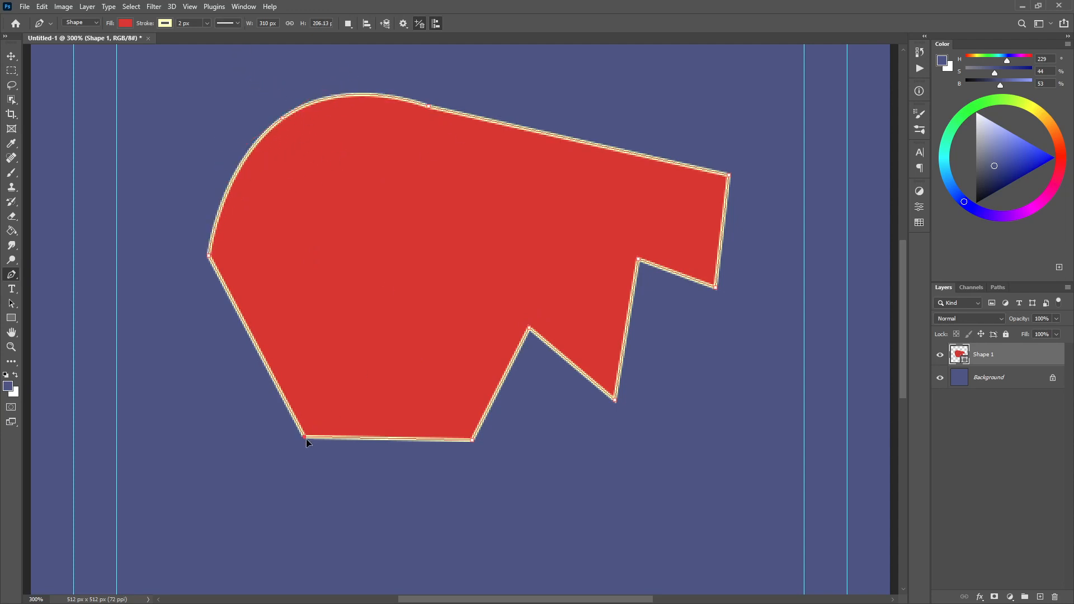
Step: Pull curve handles from the shape's lower-left and lower-right corners, the notch beside them, and the middle spike's tip to round them
left_click_drag(306, 436, 364, 477, "alt")
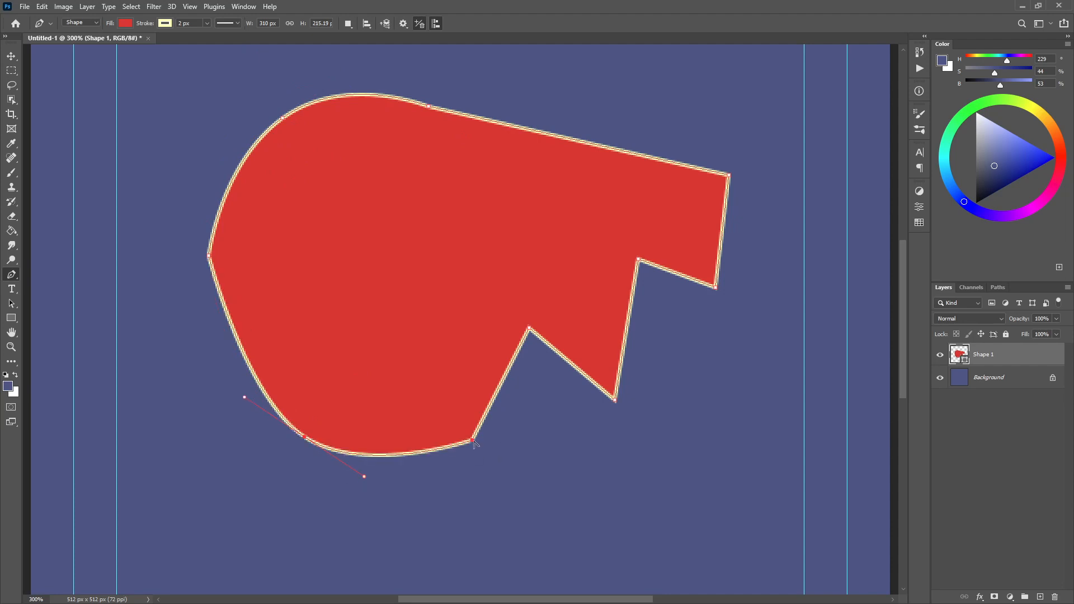
left_click_drag(473, 442, 513, 409, "alt")
left_click_drag(530, 330, 599, 295, "alt")
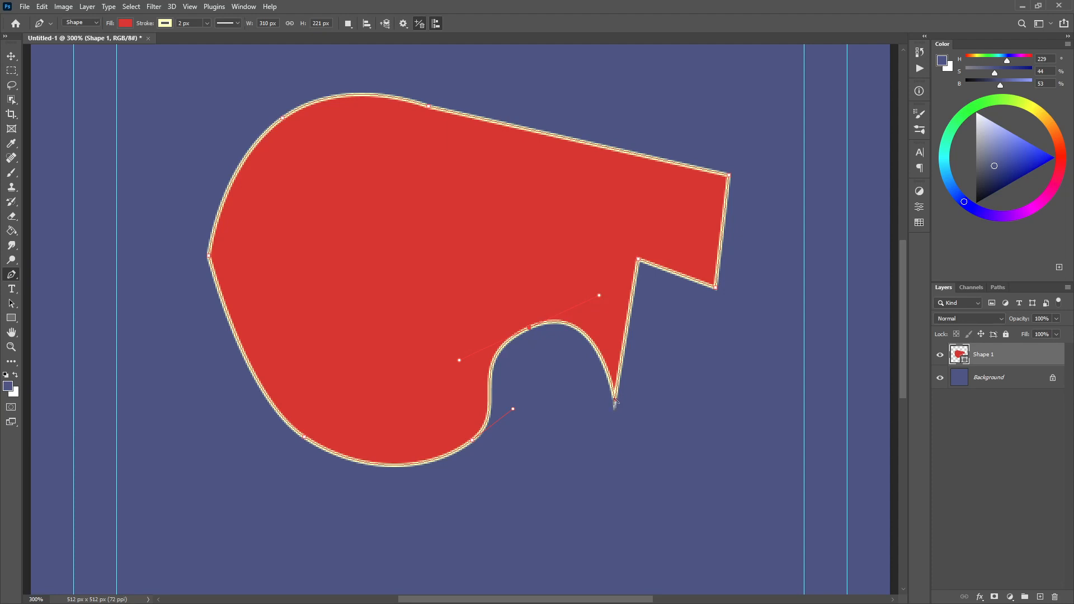
left_click_drag(614, 400, 668, 399, "alt")
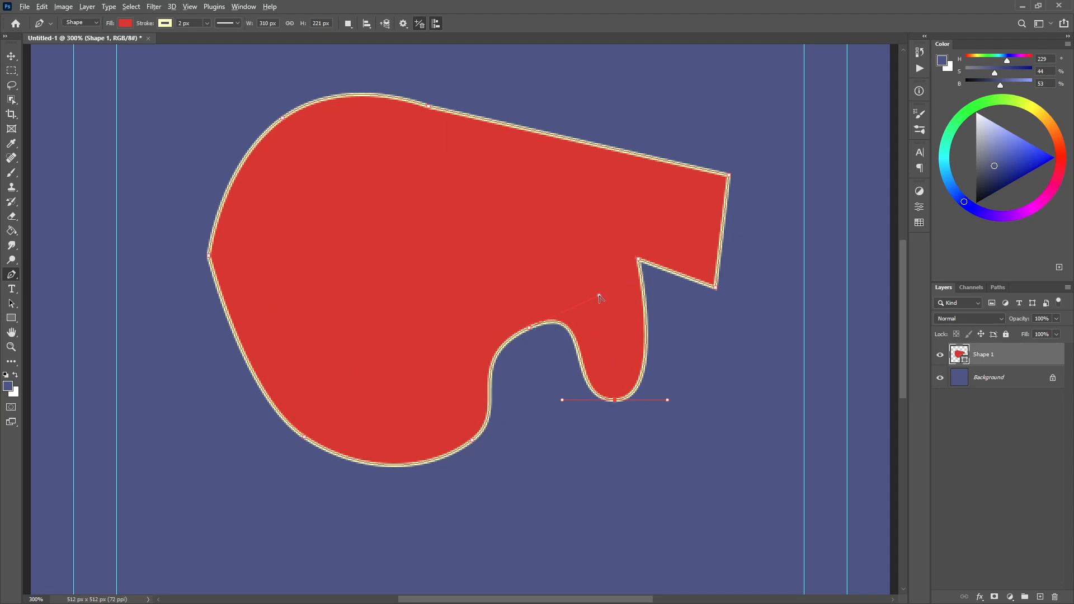
Step: Bend the notch's two handles independently into a sharp cusp, and move the anchor below it inward with adjusted handles
left_click_drag(599, 298, 547, 366)
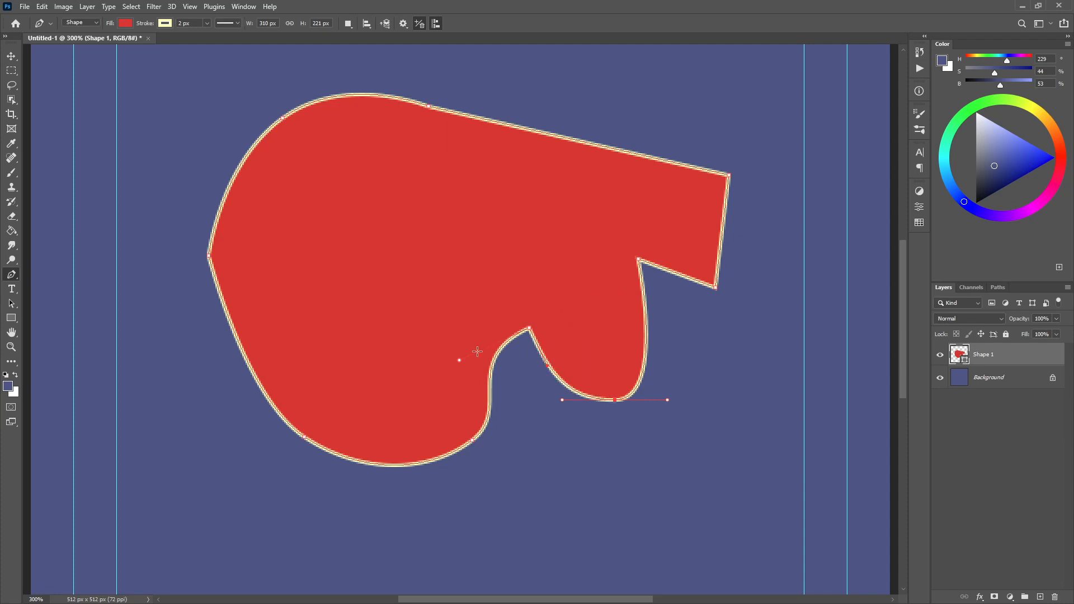
left_click_drag(459, 360, 538, 383, "alt")
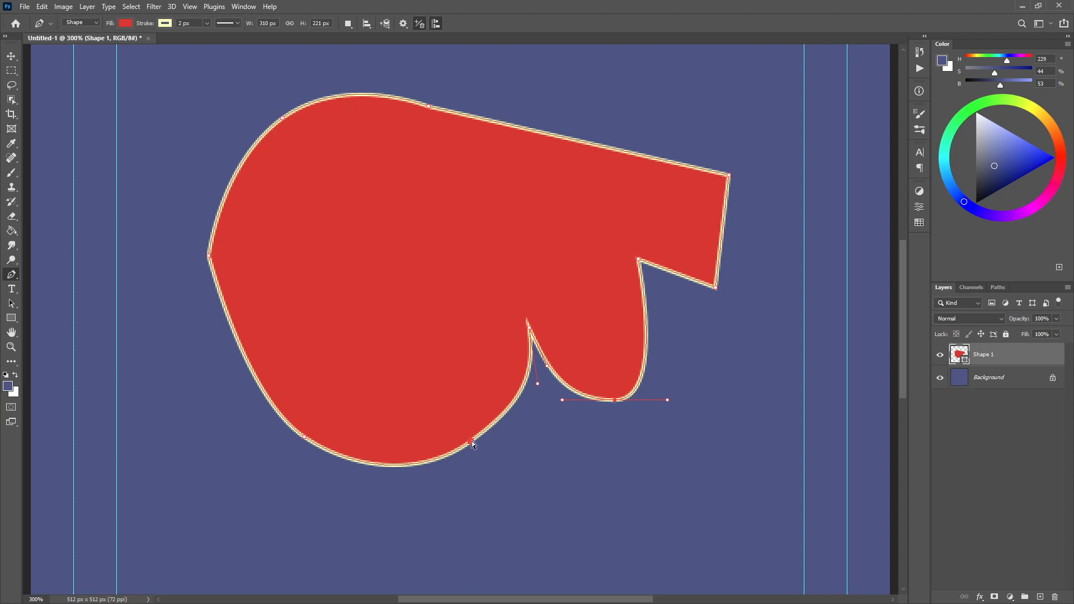
left_click_drag(472, 442, 437, 440, "ctrl")
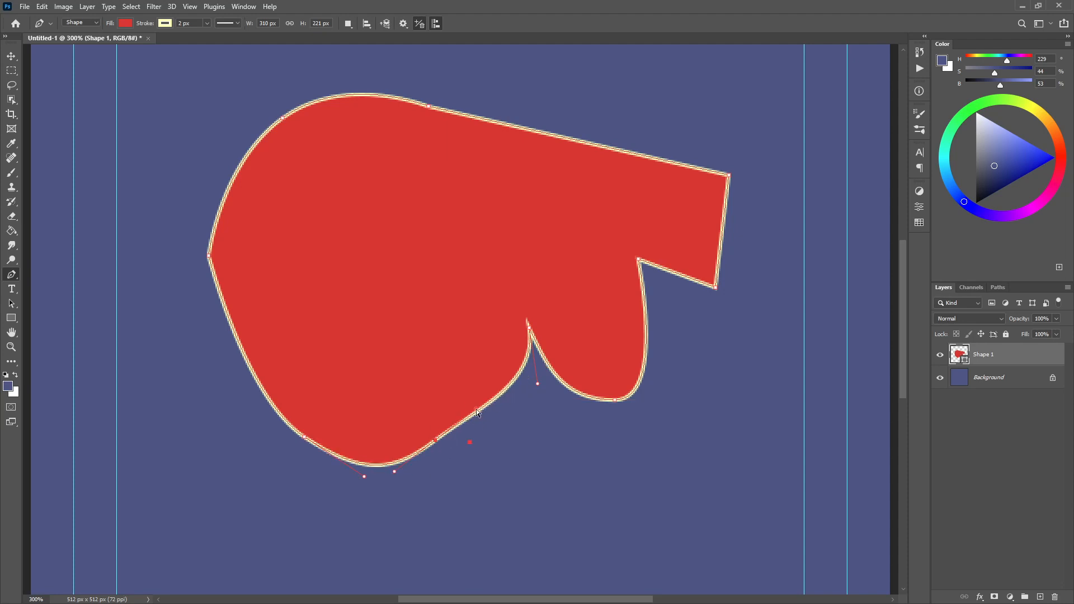
left_click_drag(476, 411, 456, 432, "ctrl")
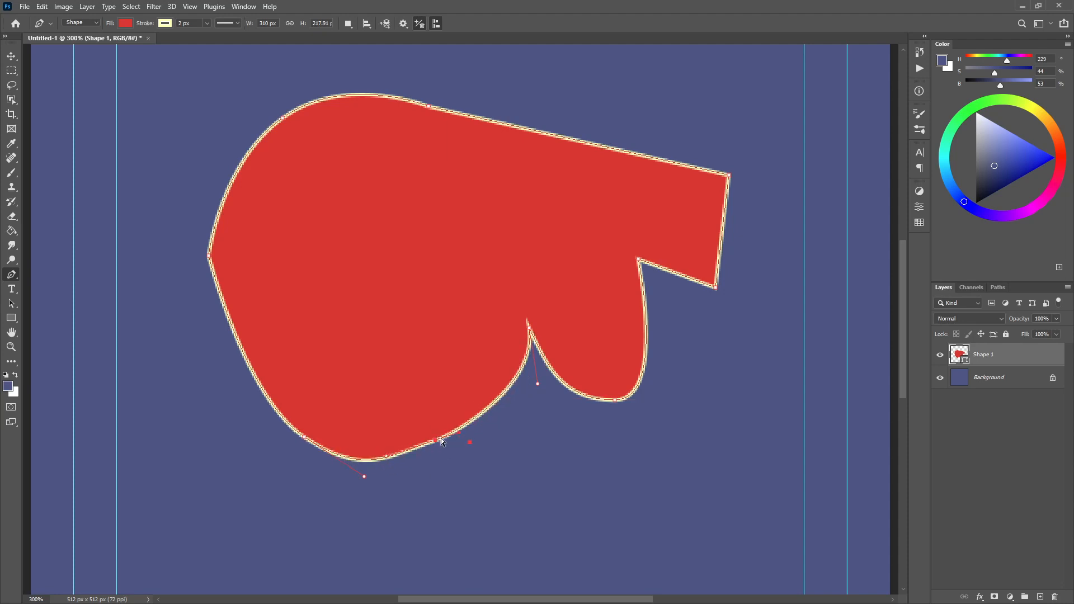
left_click_drag(386, 456, 495, 430, "ctrl")
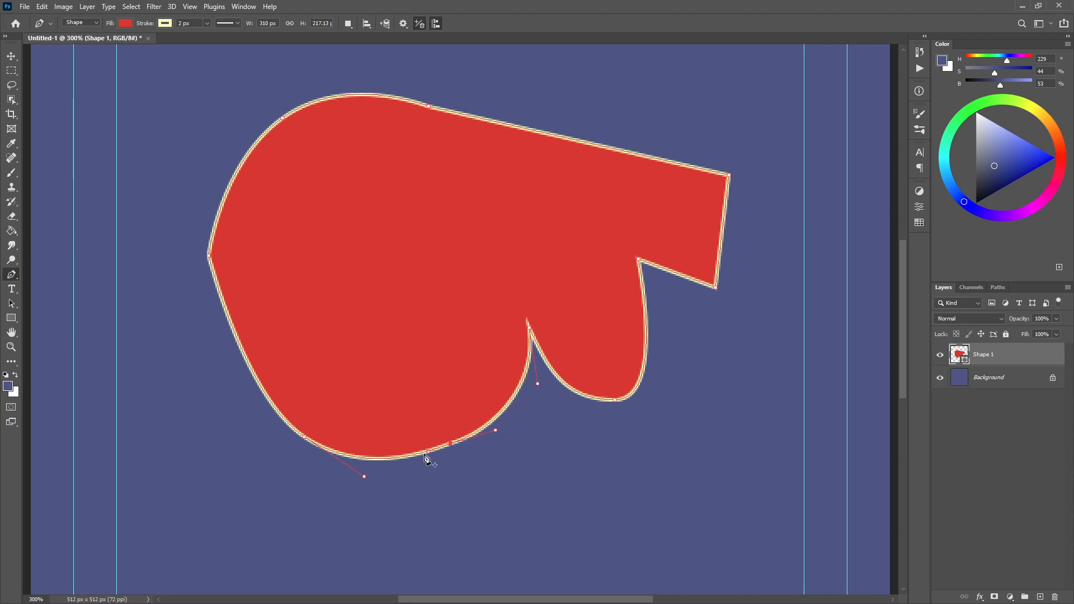
Step: Break the lower-edge anchor's handle to arch the bottom edge inward, and reset the lower-left anchor to a corner
left_click_drag(428, 451, 425, 380, "alt")
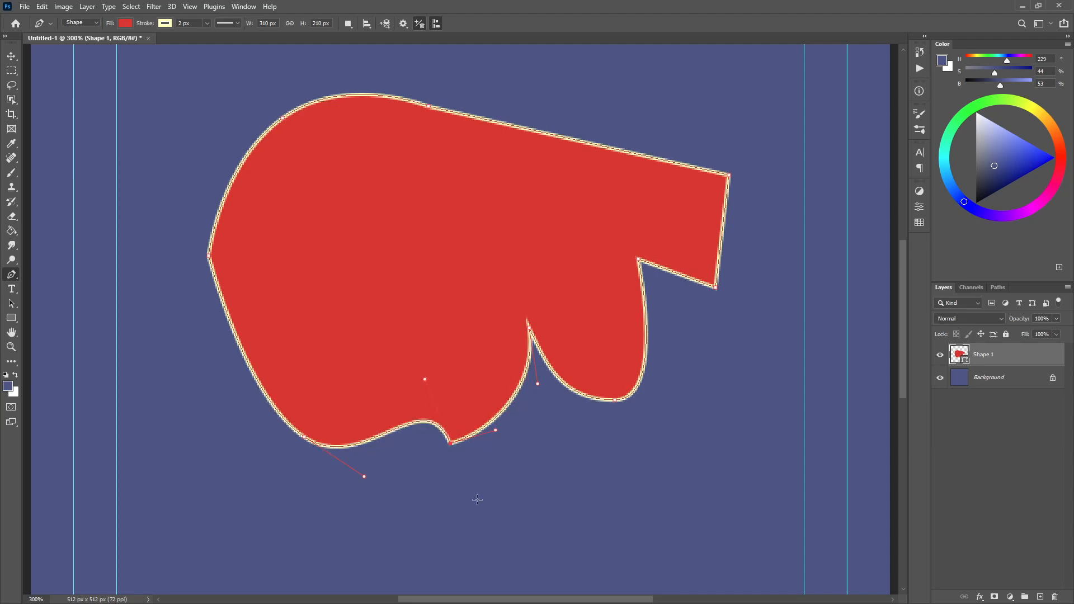
left_click_drag(364, 476, 352, 414, "ctrl")
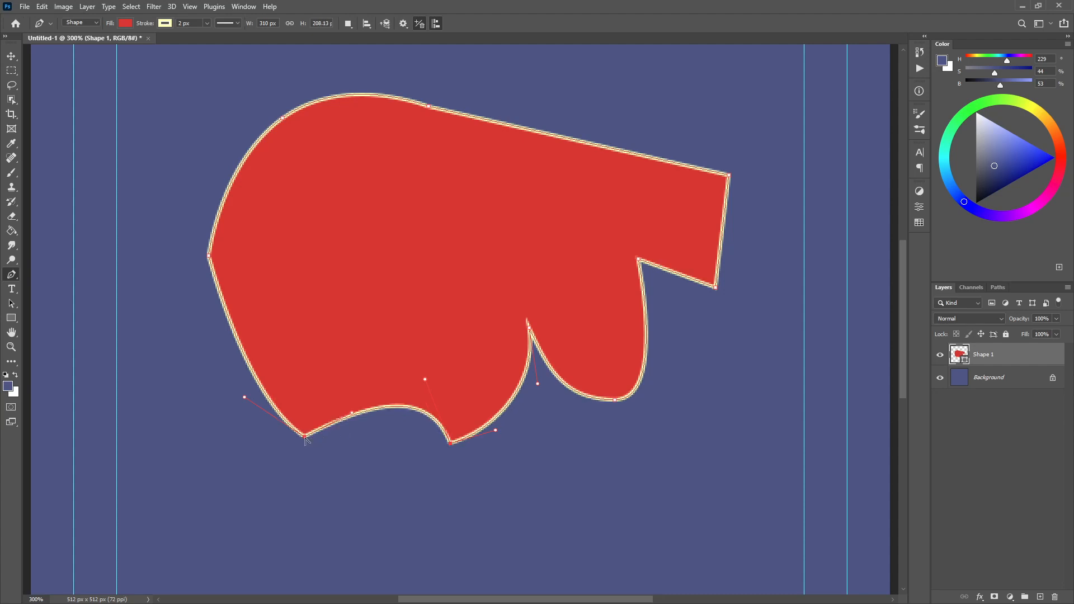
left_click(304, 436, "alt")
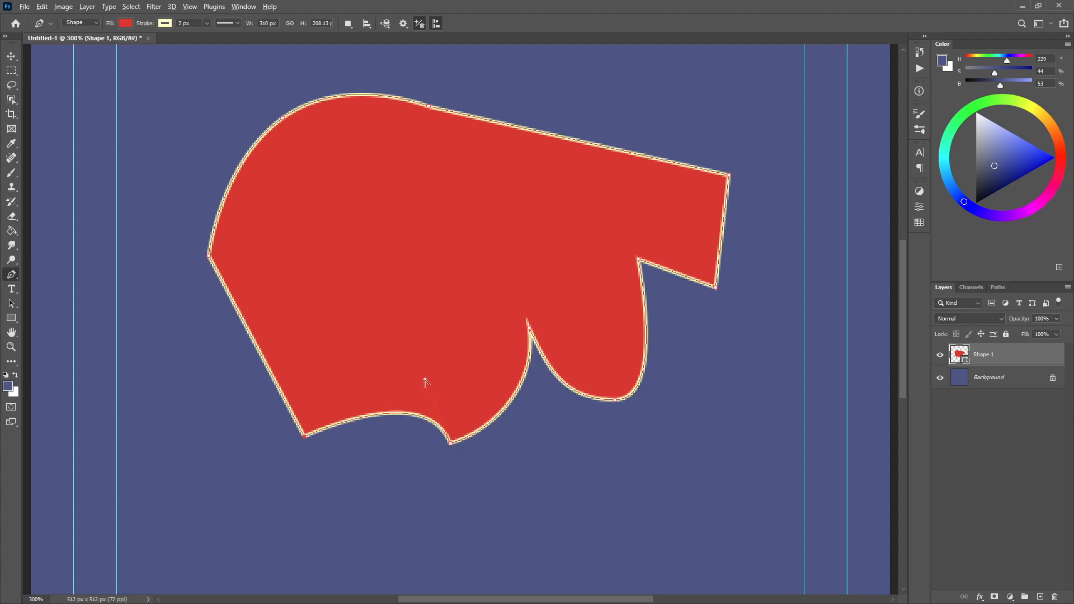
left_click_drag(425, 382, 412, 341, "ctrl")
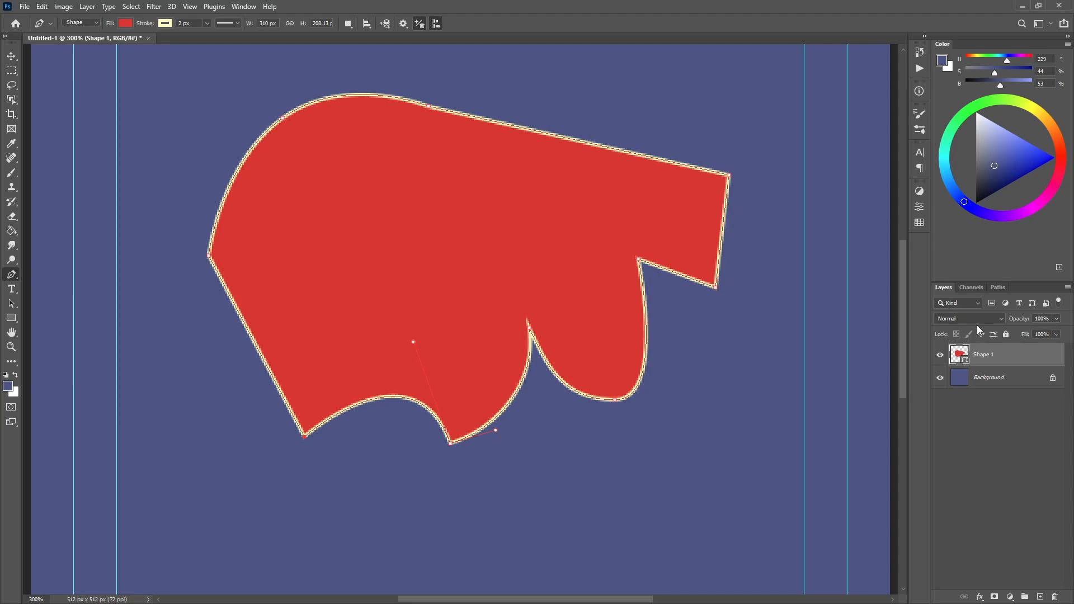
Step: Rasterize the shape layer and paint over its left edge with the Brush tool in the background blue
right_click(1003, 357)
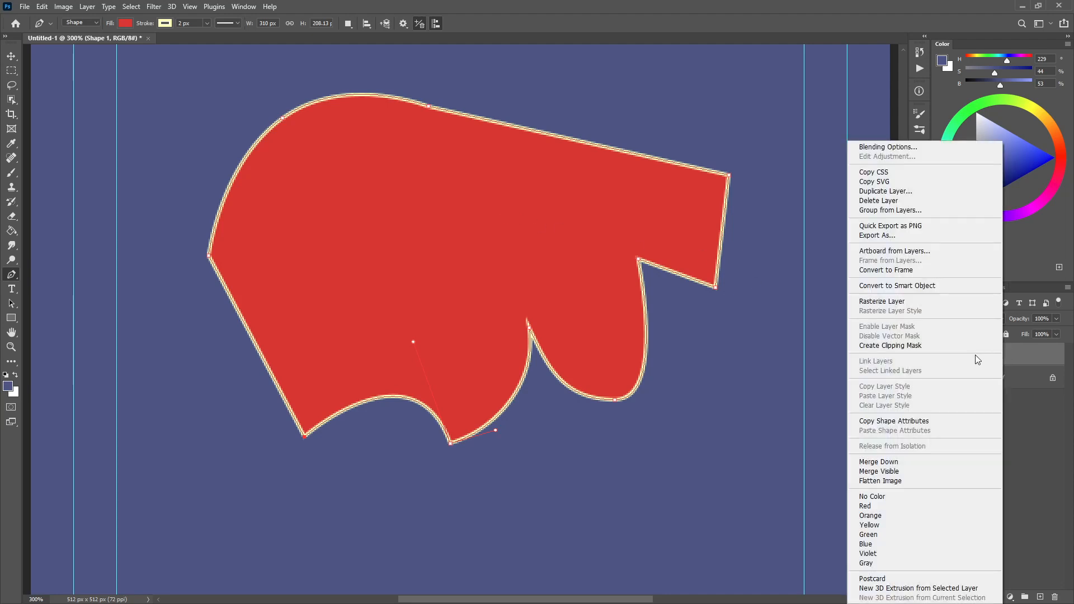
left_click(900, 302)
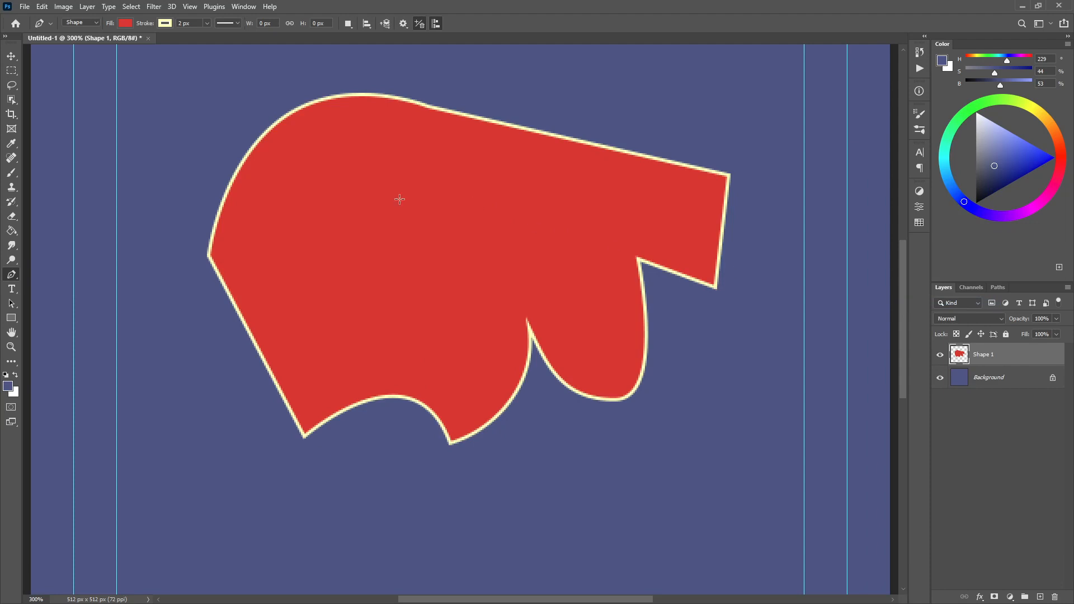
left_click(12, 172)
left_click_drag(223, 246, 283, 391)
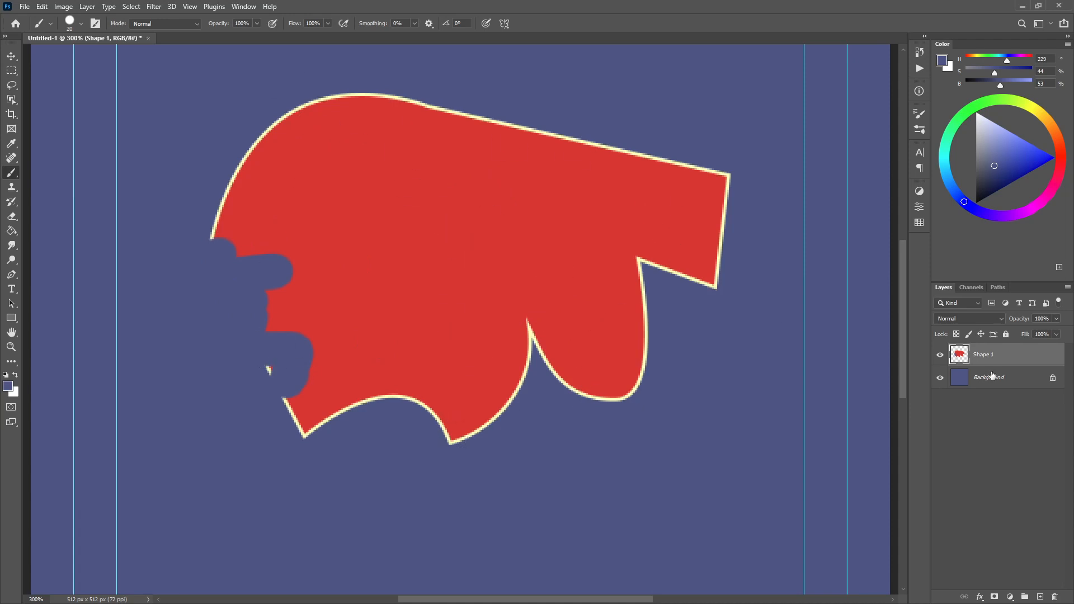
Step: Delete the painted shape layer and draw a rounded rectangle about 205 by 108 px with 5 px corners
left_click(1055, 596)
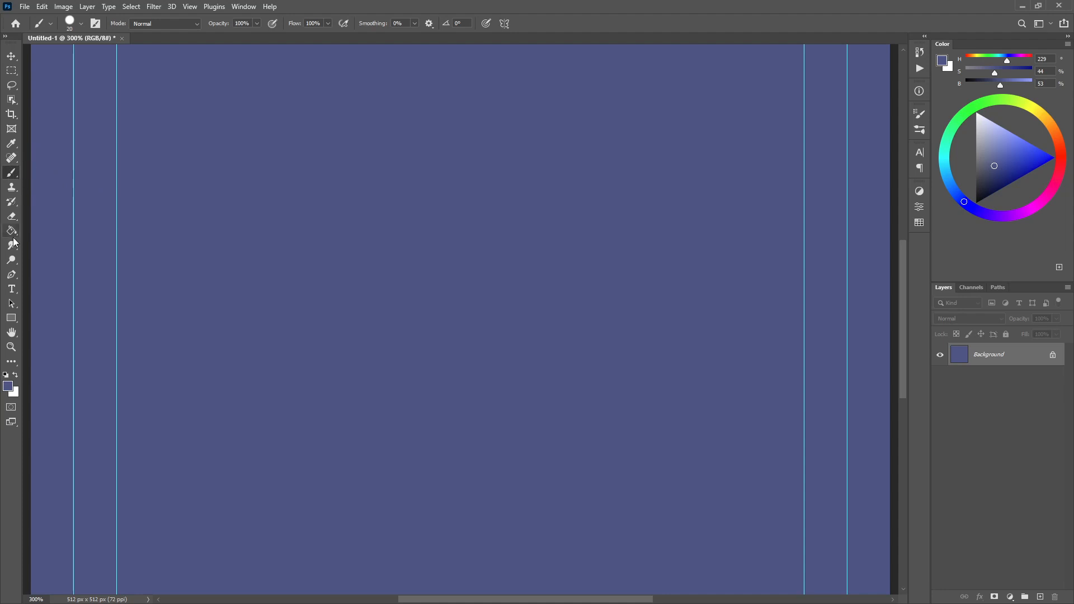
left_click(11, 319)
right_click(11, 321)
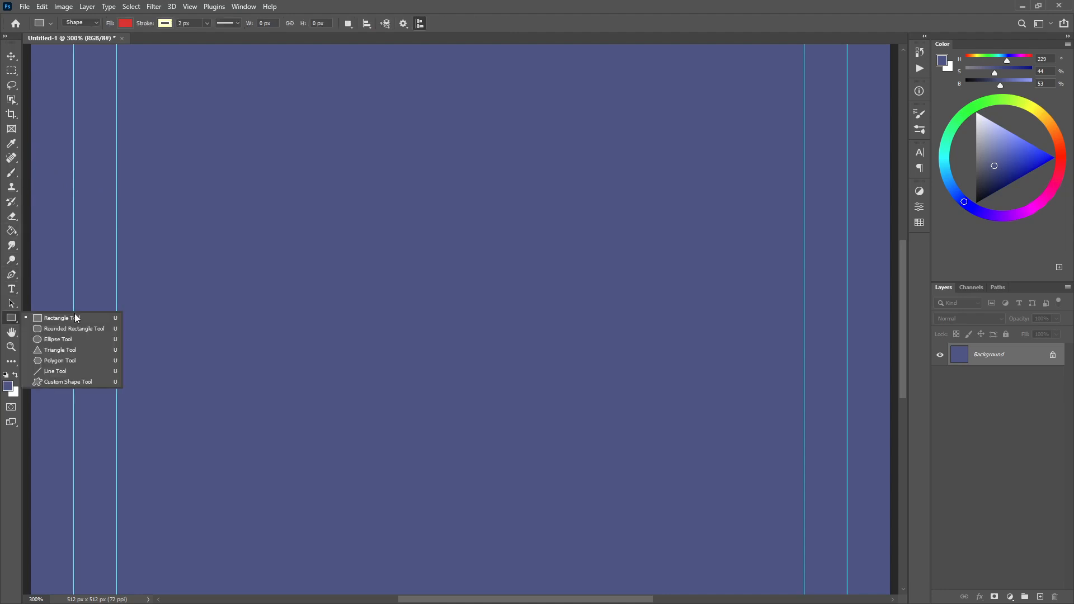
left_click(76, 328)
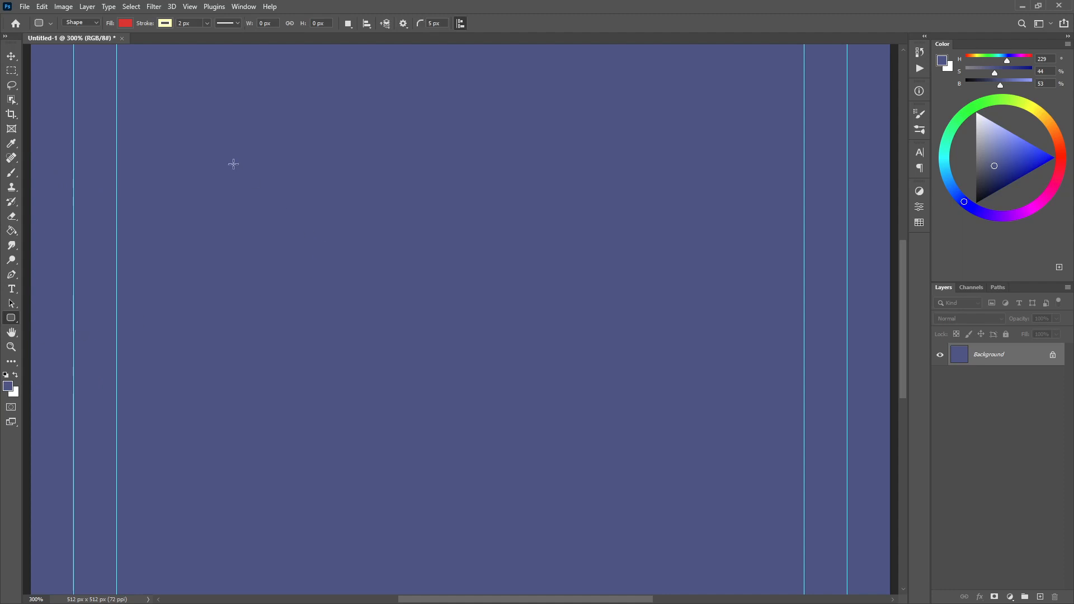
left_click_drag(233, 164, 574, 334)
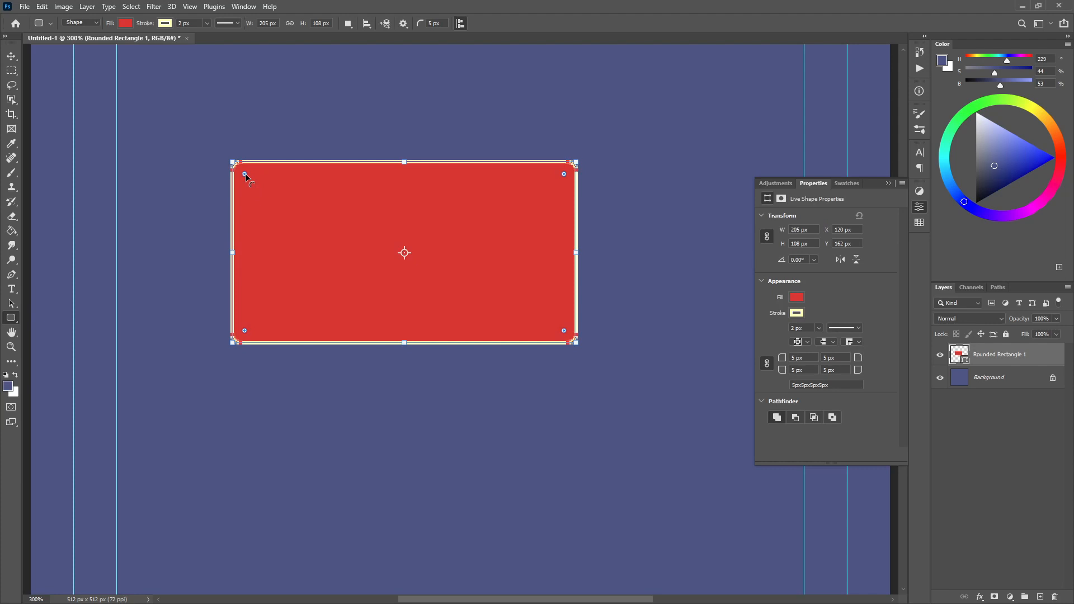
Step: Increase the rounded rectangle's corner radius to about 23 px on all corners, and then reduce it slightly
left_click_drag(245, 174, 271, 199)
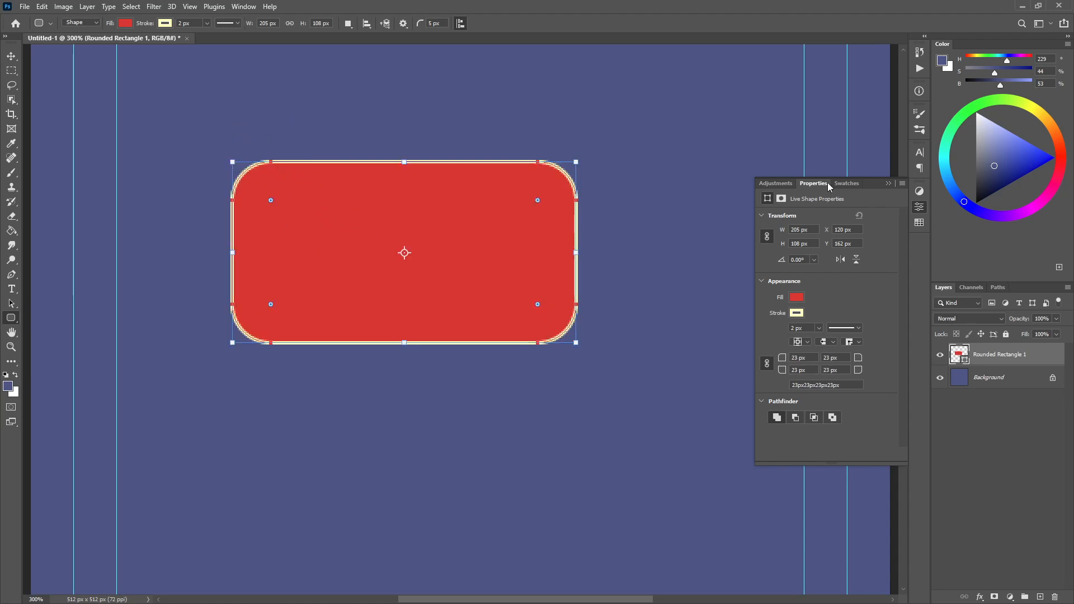
left_click(919, 207)
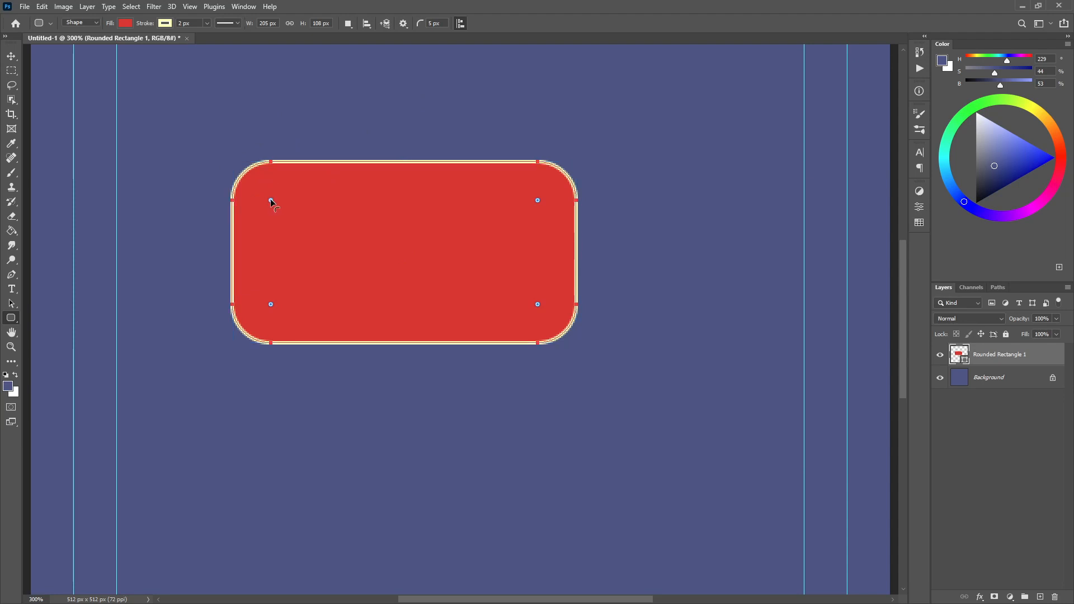
left_click_drag(270, 201, 262, 192)
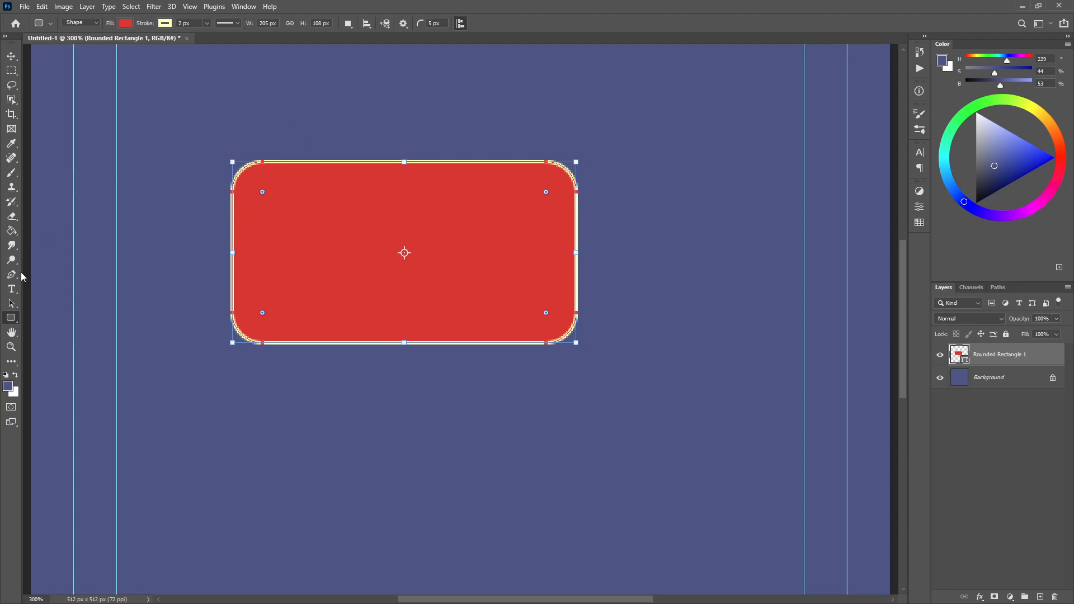
Step: Add an anchor point on the rounded rectangle's upper edge with the Pen tool and shape that edge into a centred inward curve
left_click(13, 275)
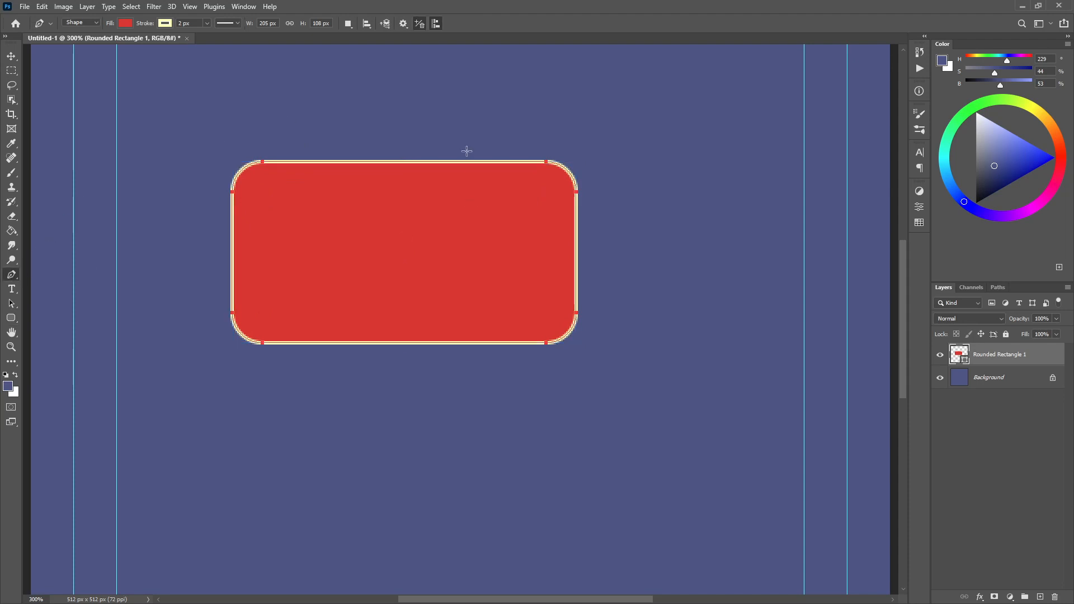
left_click(341, 162)
left_click_drag(341, 162, 343, 132)
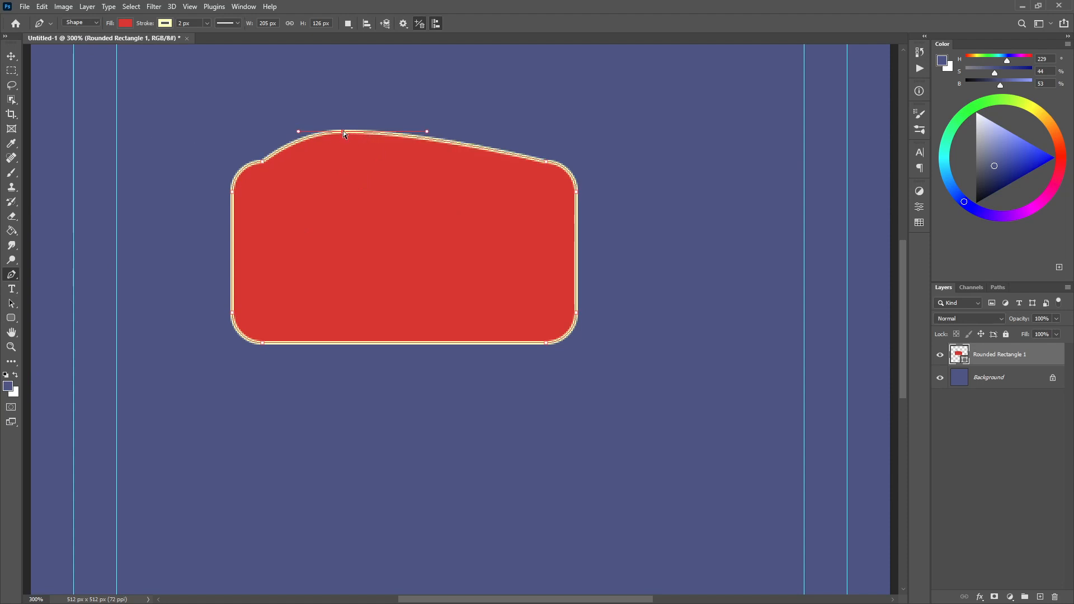
left_click_drag(343, 133, 489, 226, "ctrl")
left_click_drag(394, 227, 407, 226, "ctrl")
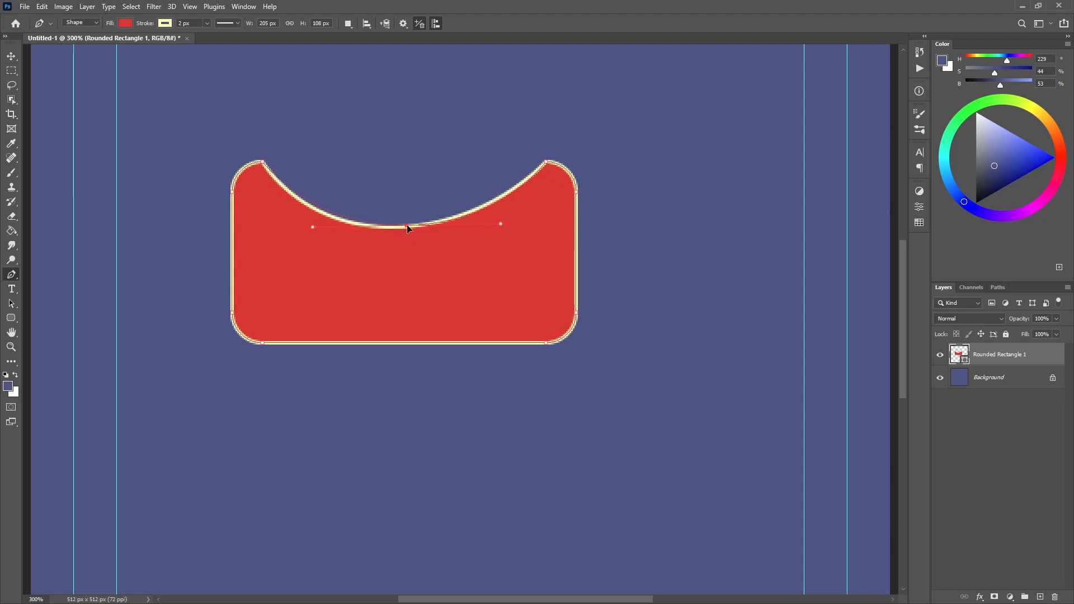
Step: Add an anchor point at the middle of the lower edge, move it inward, and lengthen both its handles to widen the curve
left_click(406, 343)
left_click_drag(407, 343, 408, 278, "ctrl")
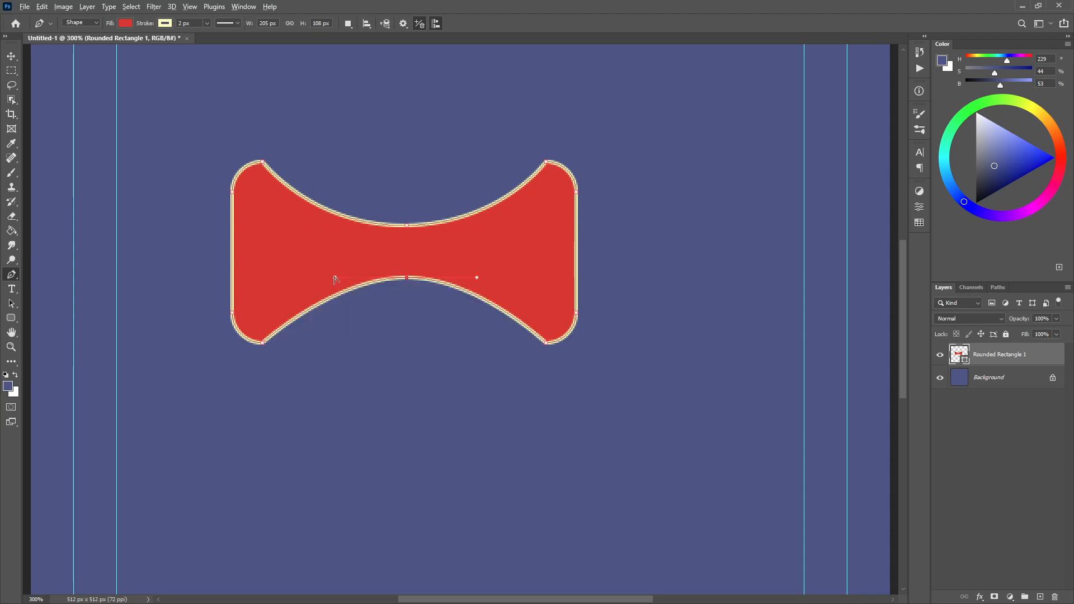
left_click_drag(335, 276, 298, 277, "ctrl")
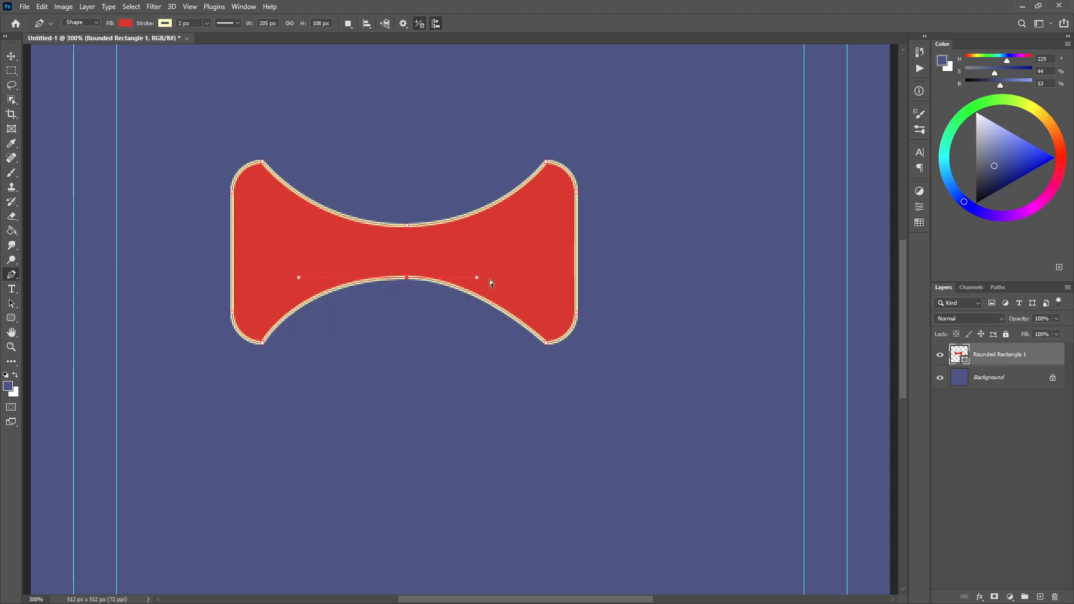
left_click_drag(479, 277, 507, 276, "ctrl")
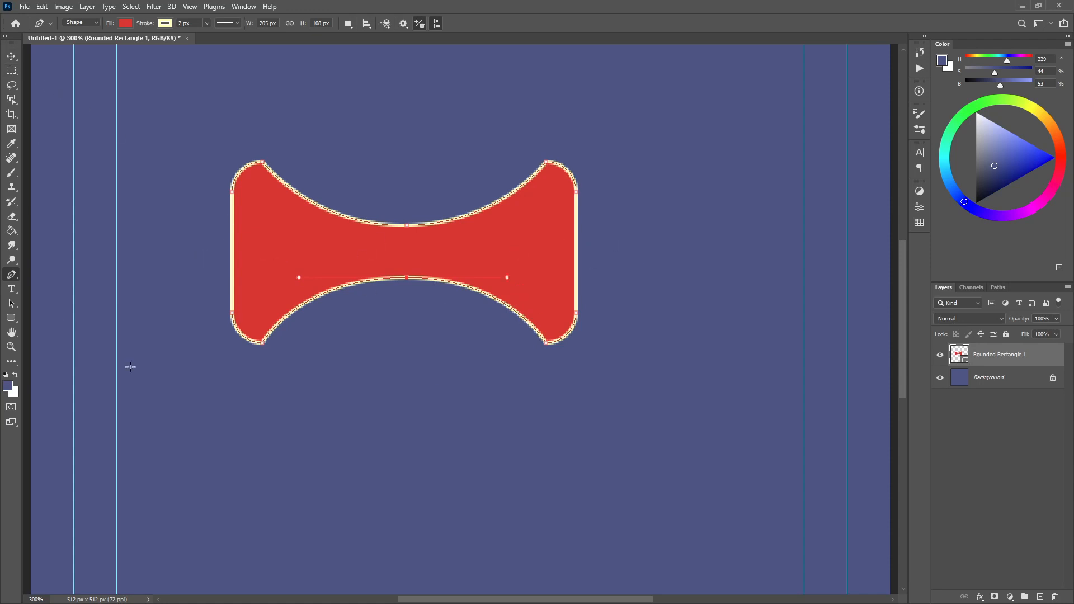
Step: Remove the stroke from the curved red shape, keeping its red fill
left_click(1014, 431)
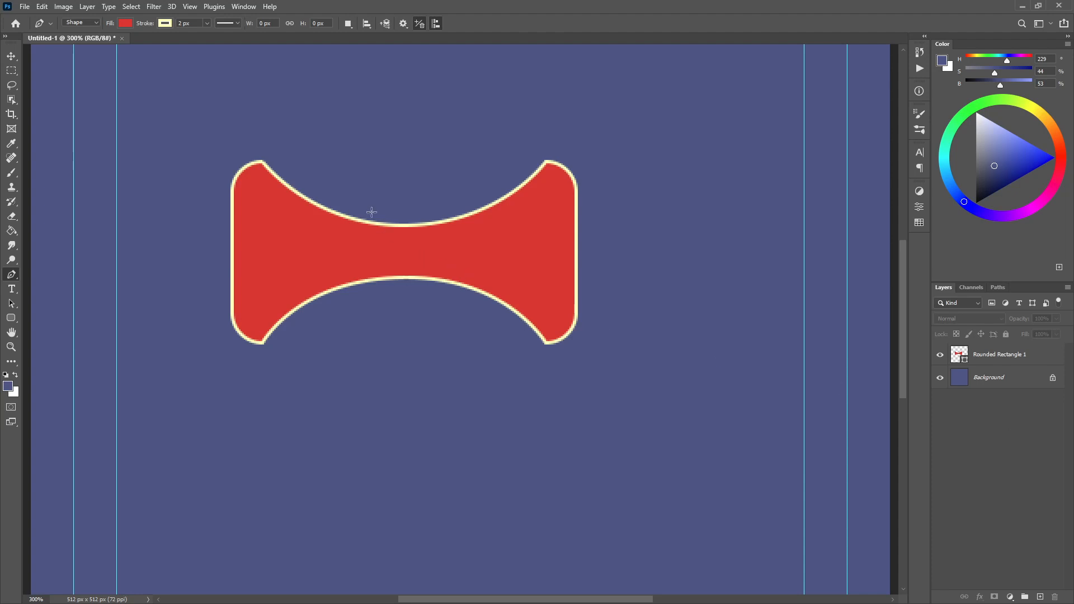
left_click(1016, 360)
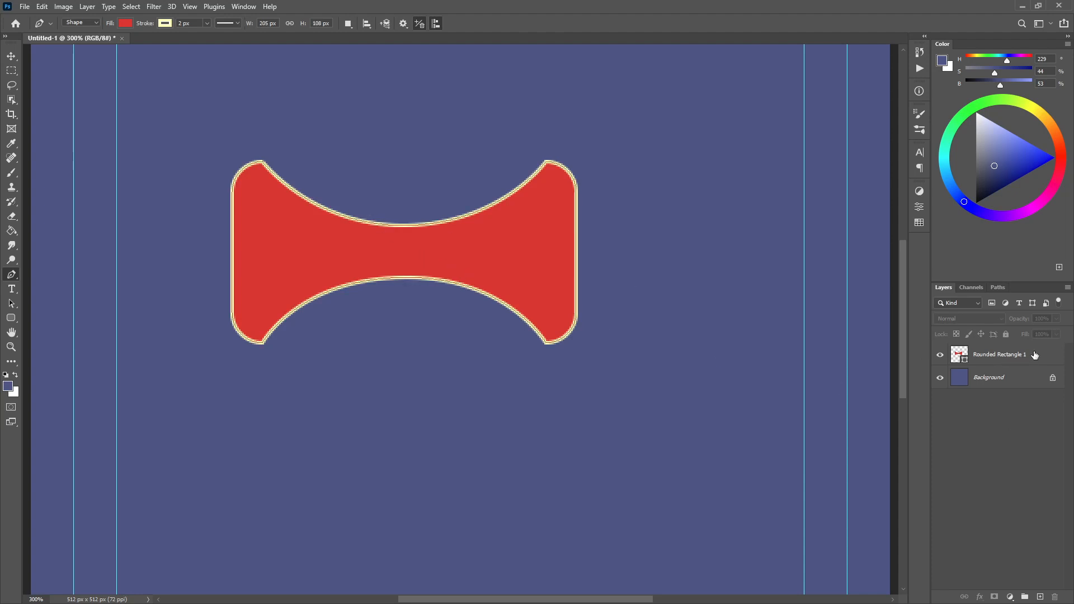
left_click(166, 25)
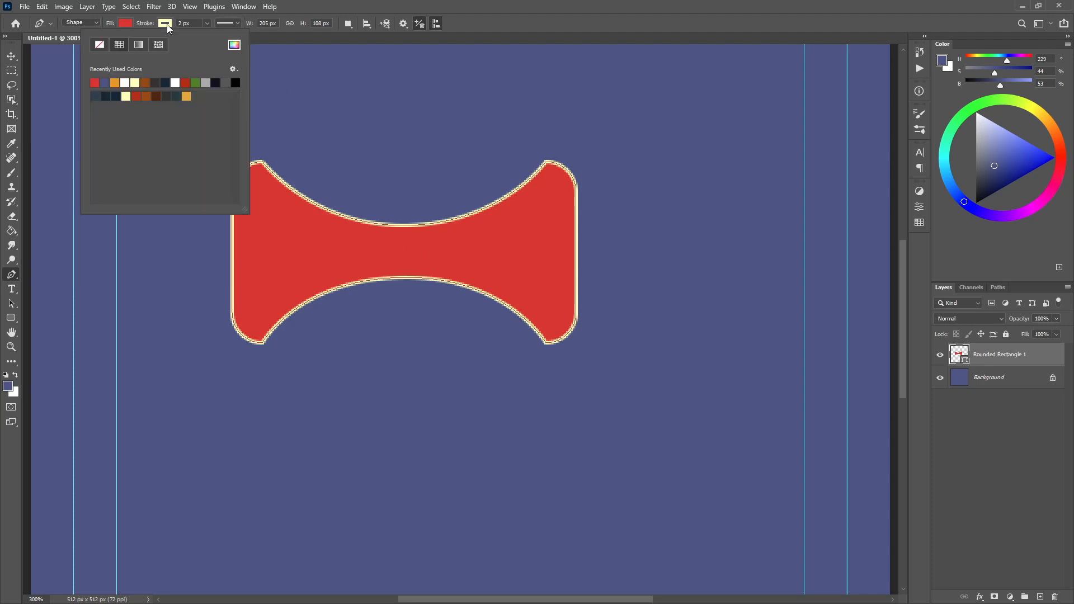
left_click(100, 45)
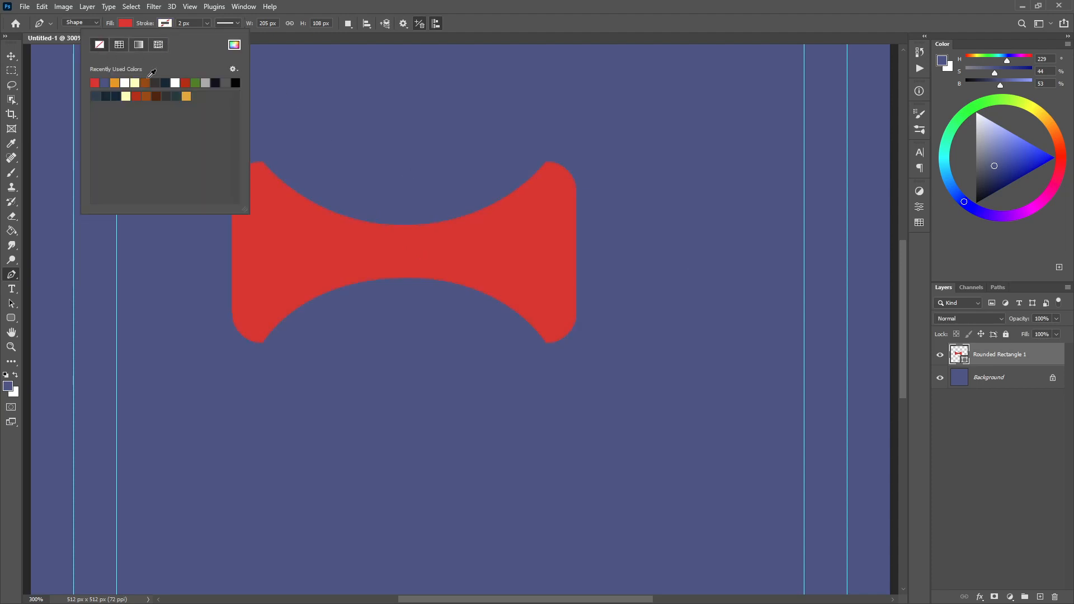
left_click(579, 20)
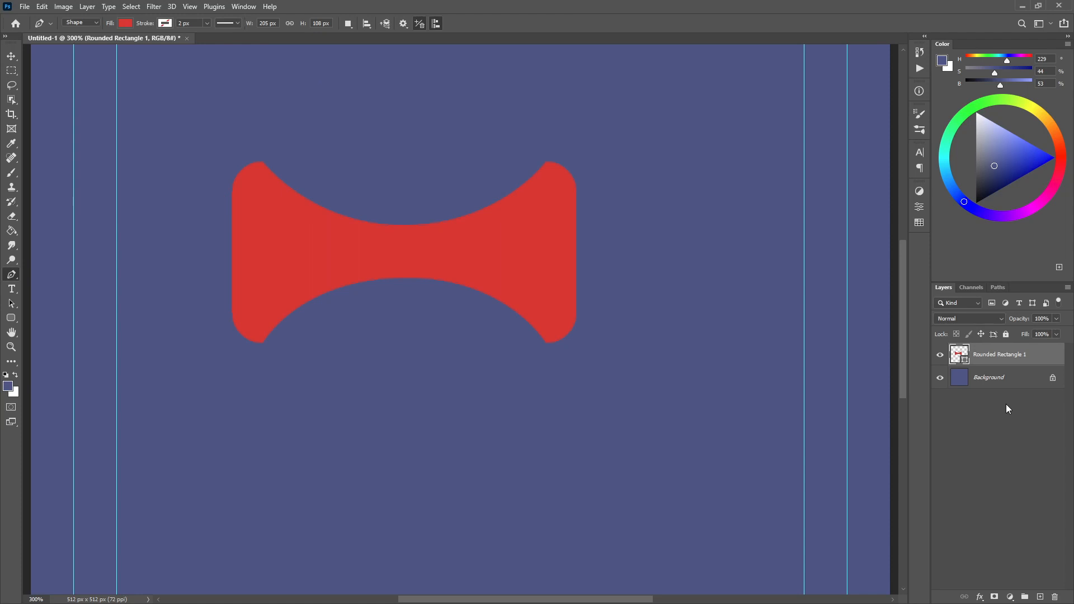
Step: Add a new layer and draw a rectangle about 172 by 128 px over the middle of the curved shape
left_click(1040, 597)
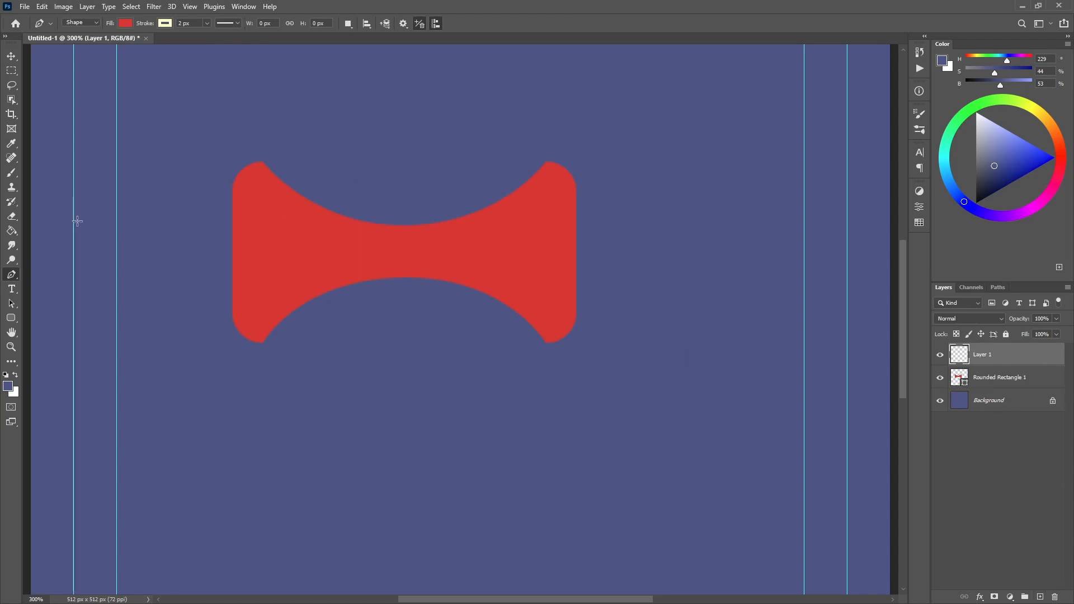
left_click_drag(11, 317, 96, 314)
left_click_drag(260, 146, 546, 357)
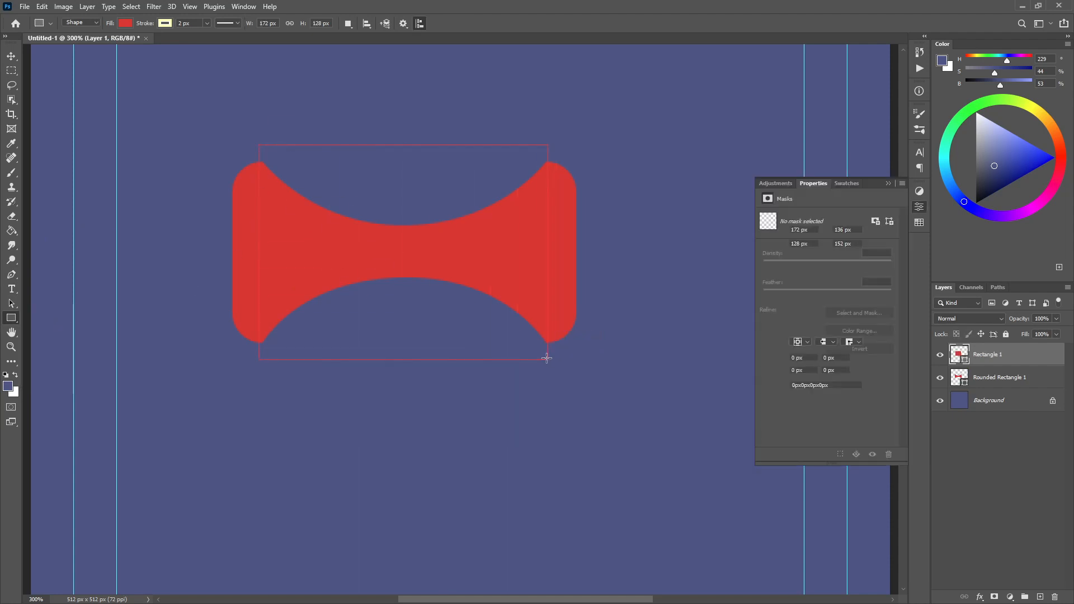
Step: Remove the stroke from the new rectangle and change its fill to orange
left_click(166, 24)
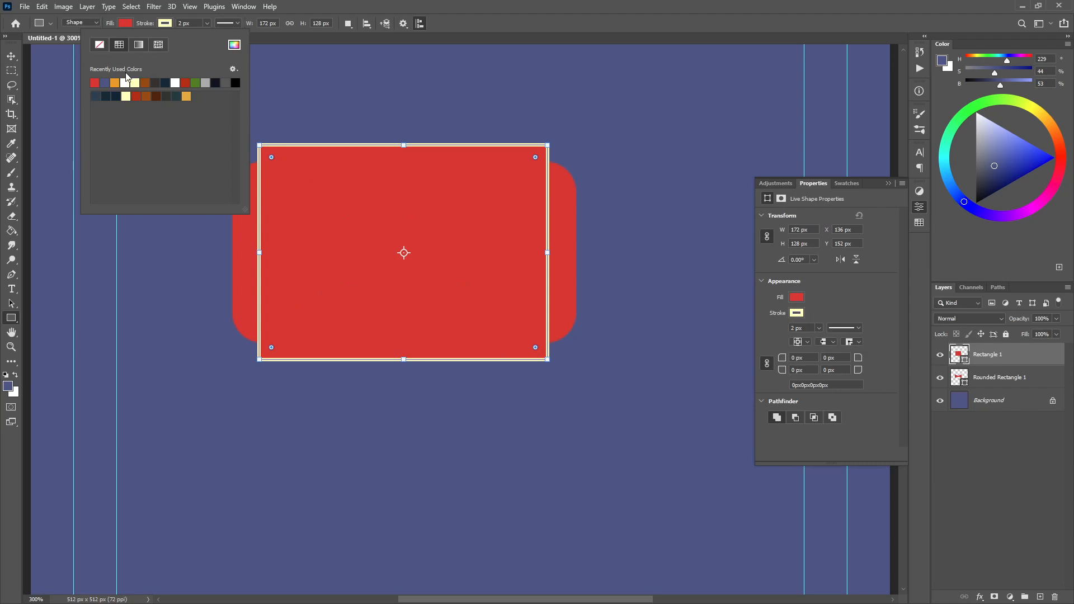
left_click(100, 44)
left_click(125, 24)
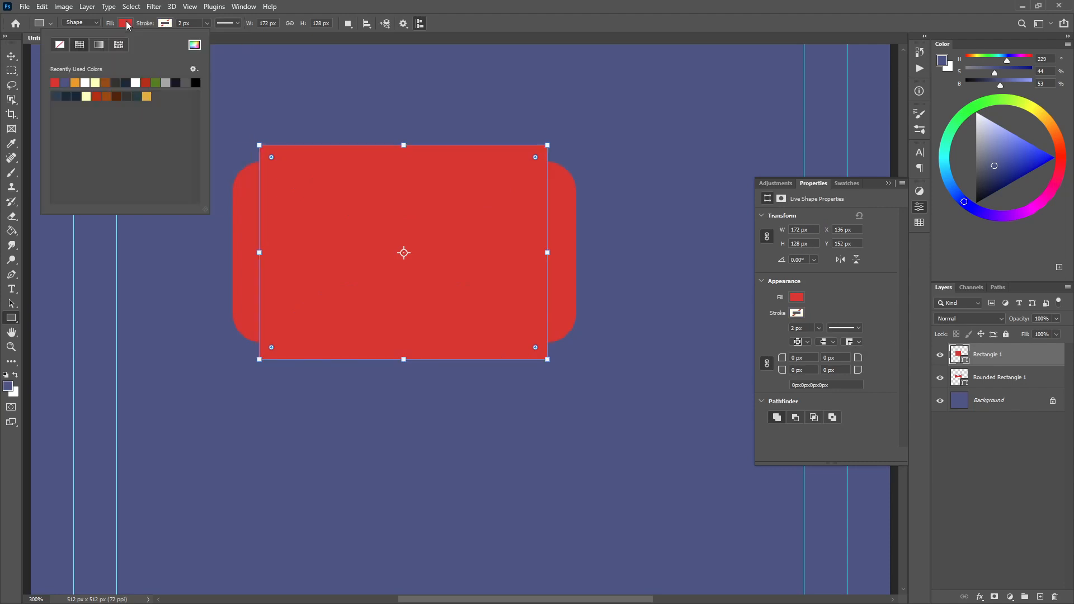
left_click(75, 82)
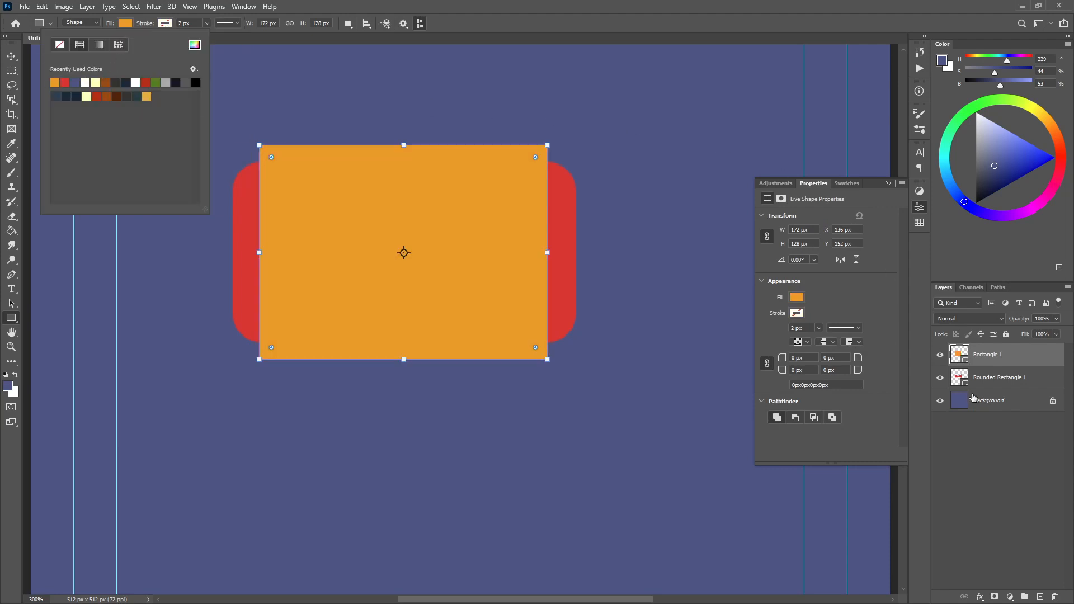
Step: Clip the orange rectangle to the curved red shape with a clipping mask and hide the shape properties
right_click(1021, 358)
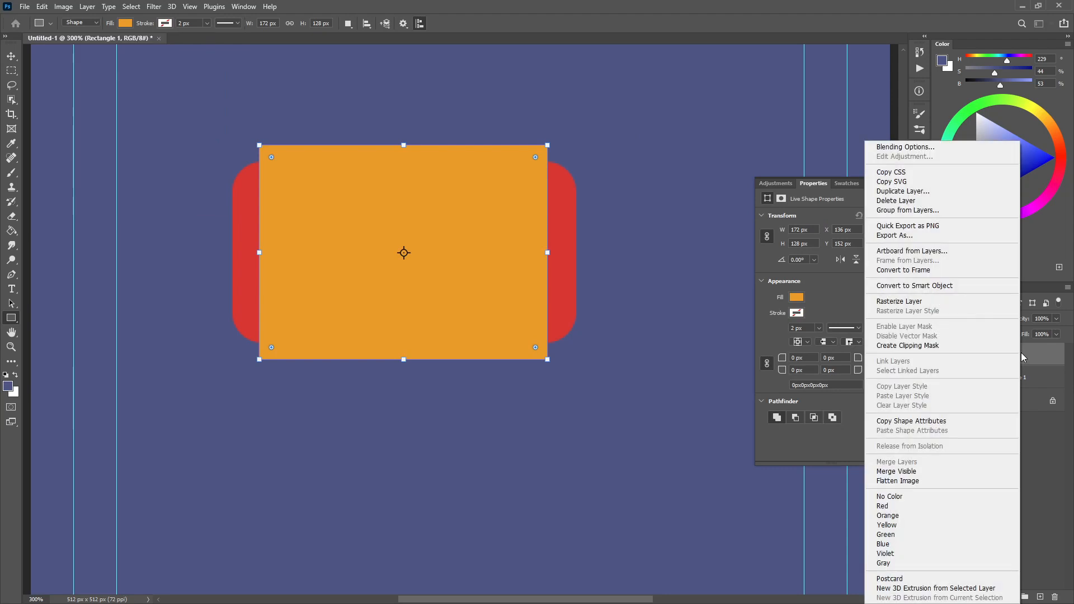
left_click(976, 345)
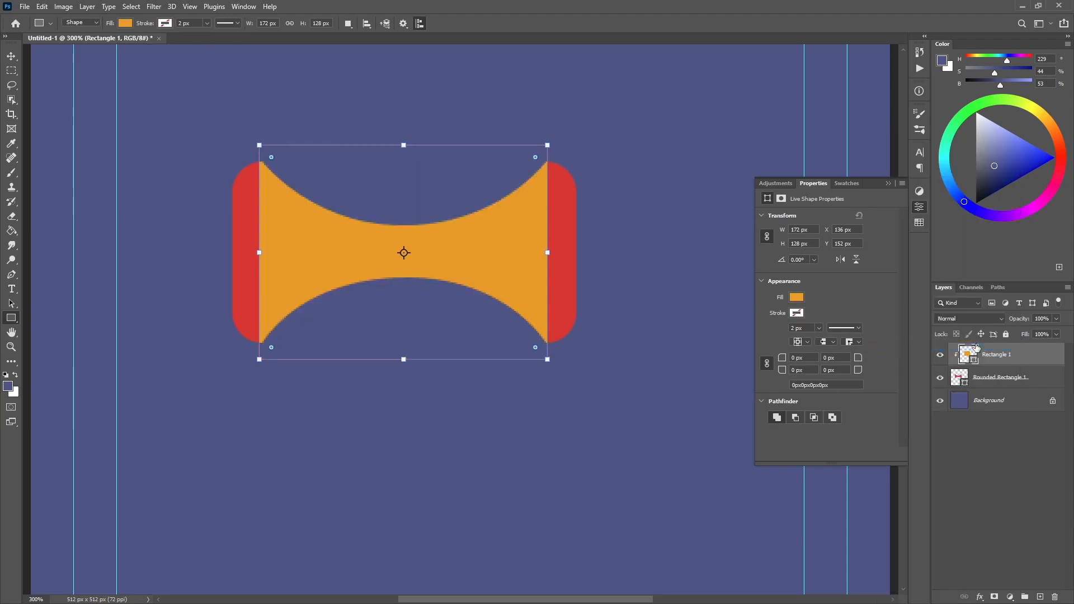
left_click(12, 71)
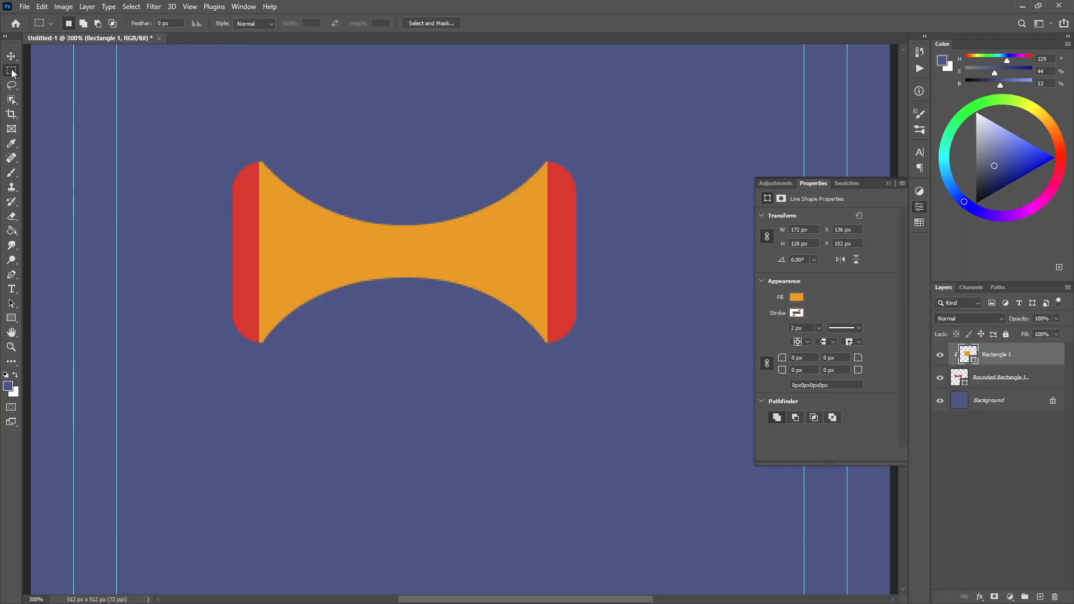
left_click(920, 207)
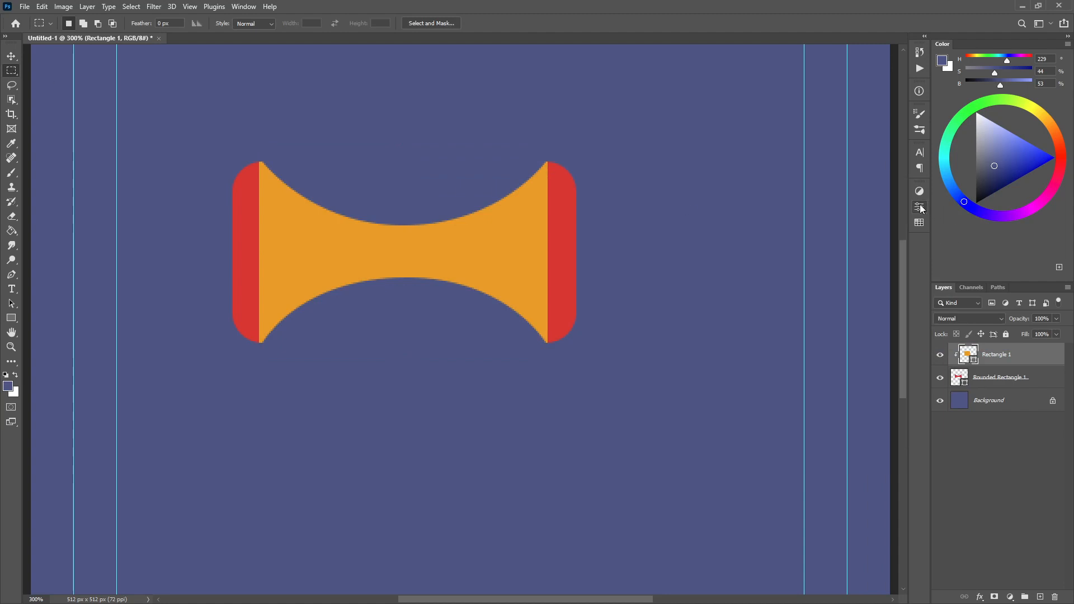
Step: Move the orange rectangle's two left corner points inward to the shape's vertical centre line, converting the live shape into a regular path
left_click(1034, 377)
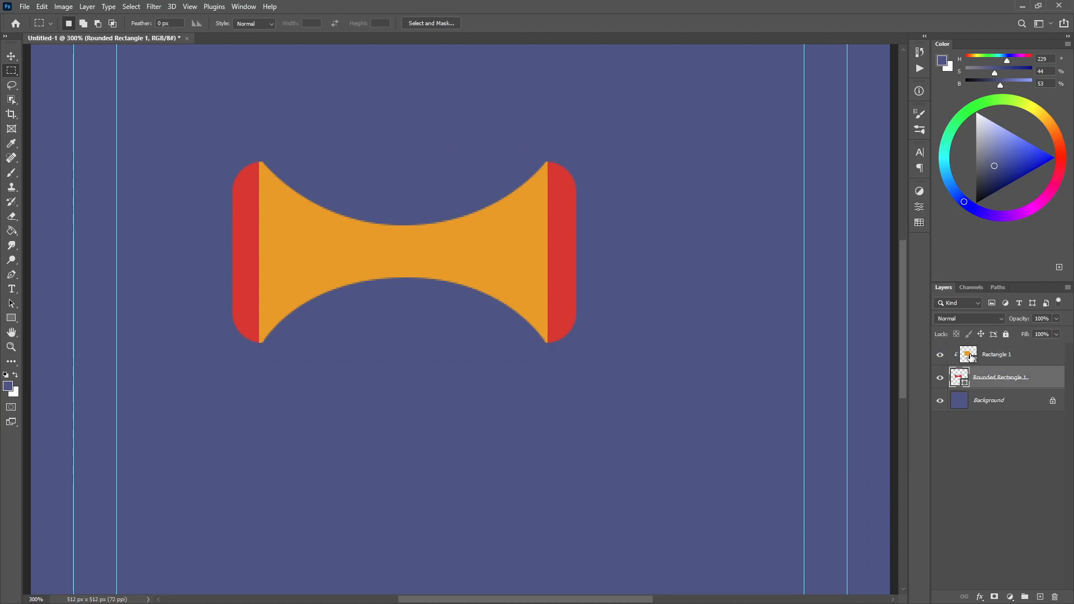
left_click(1030, 356)
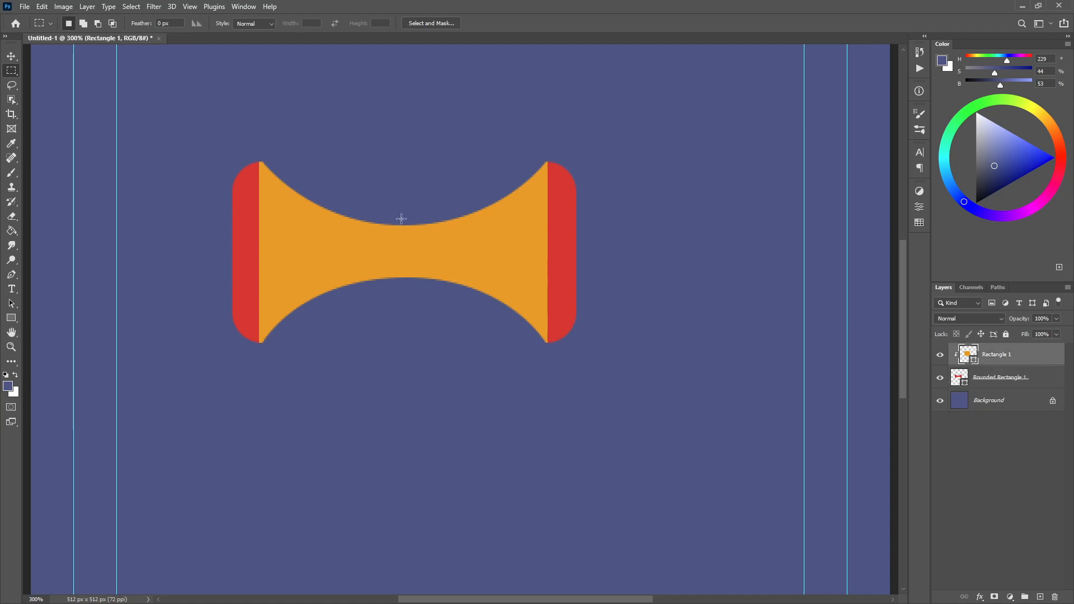
left_click(12, 274)
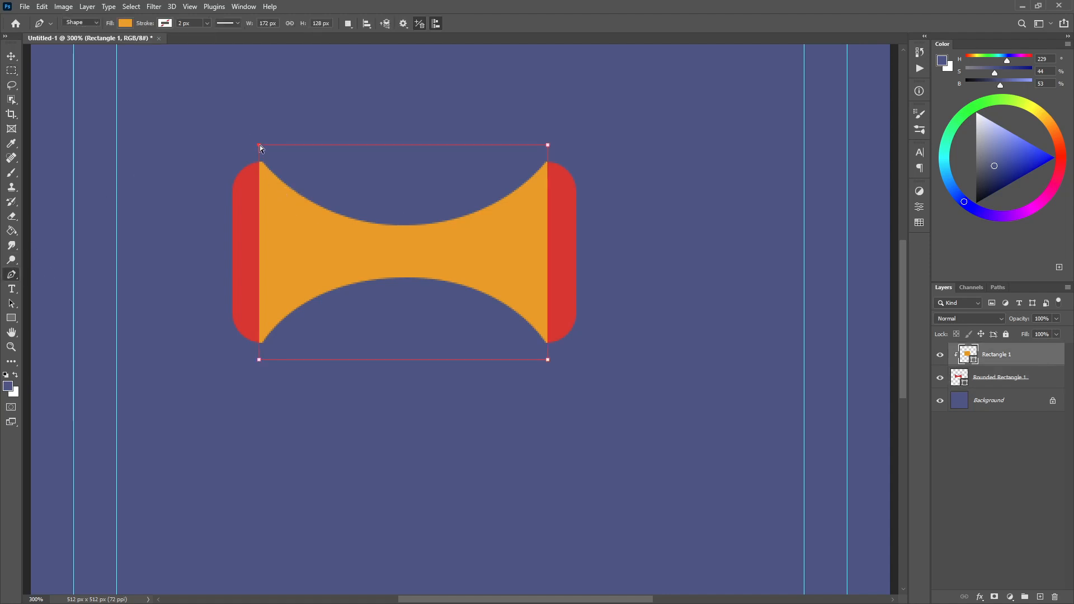
left_click_drag(258, 145, 405, 175, "ctrl")
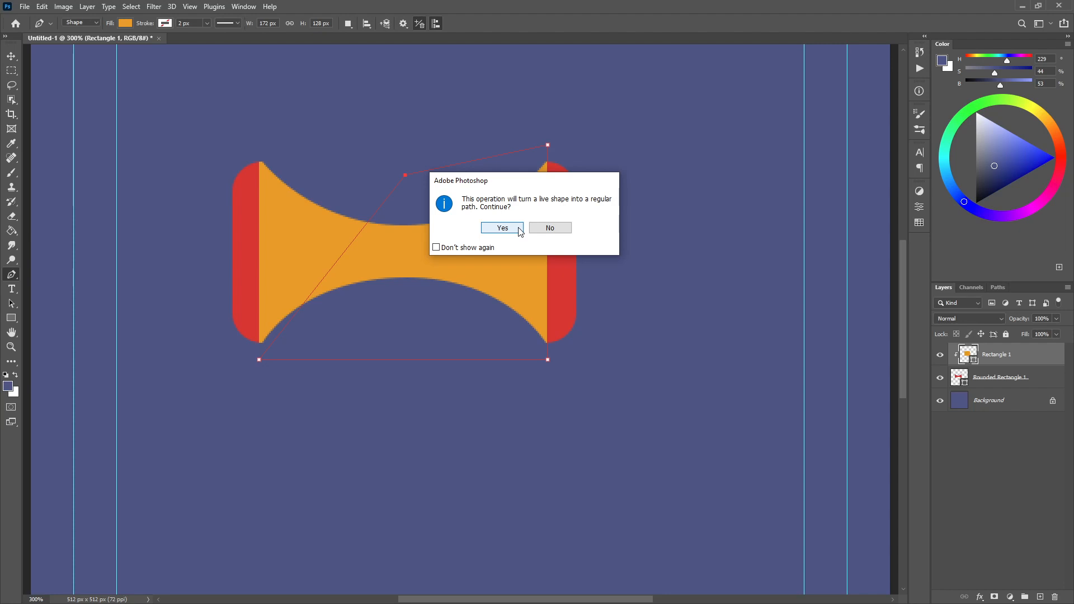
left_click(502, 228)
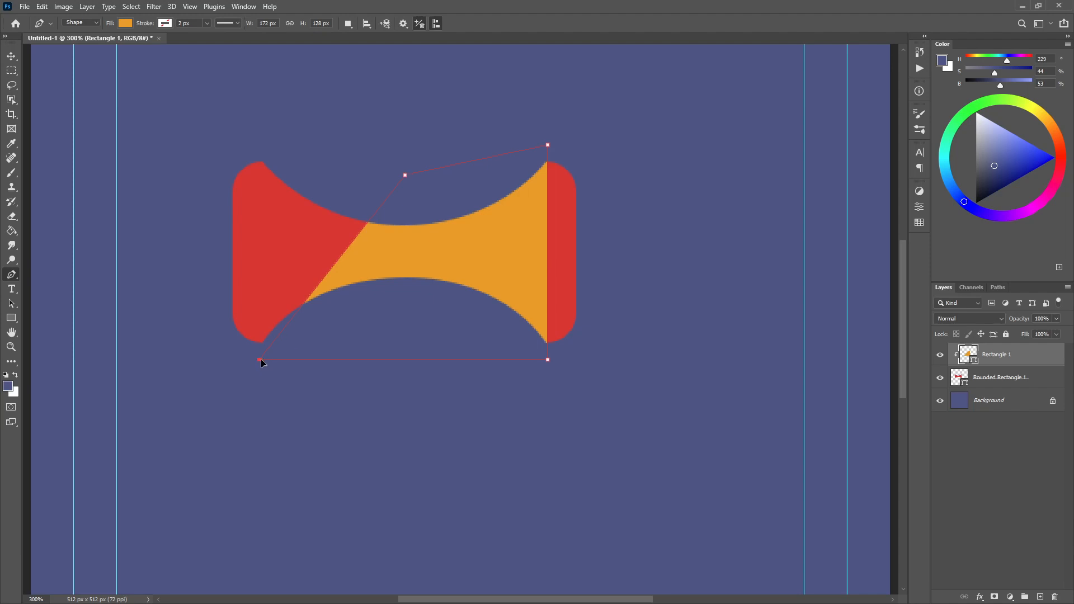
left_click_drag(259, 359, 405, 304, "ctrl")
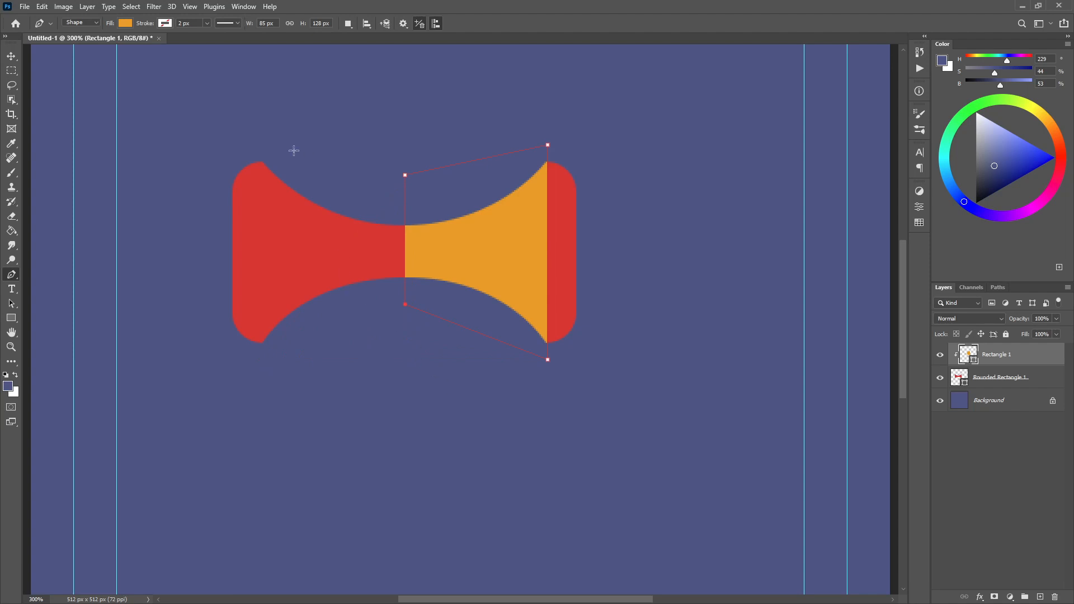
Step: Select both the red shape and clipped orange layers, move them together slightly up and to the right, and deselect them
left_click(1043, 380)
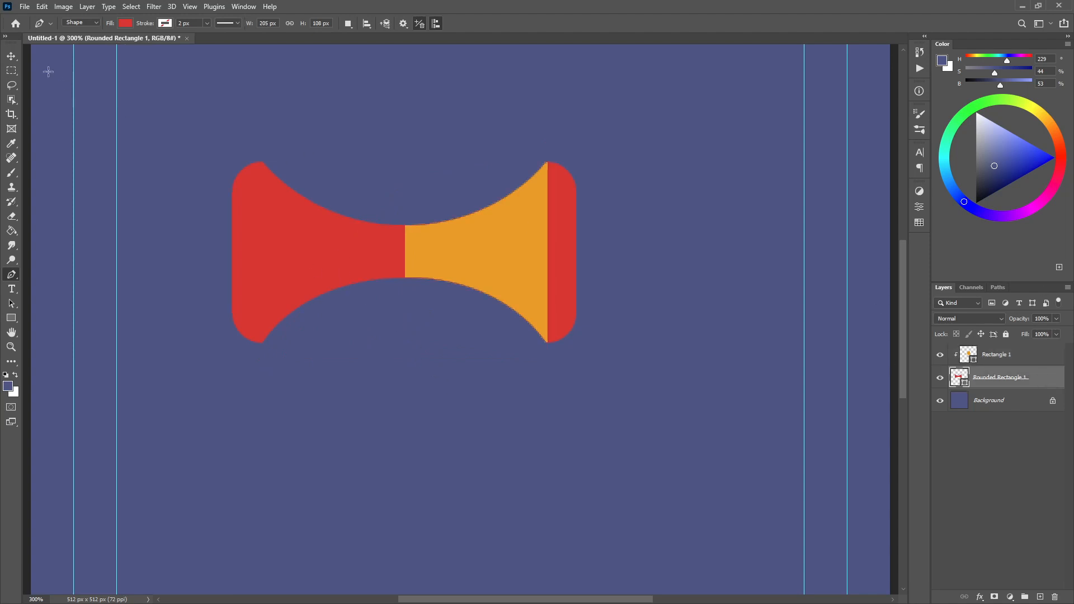
left_click(11, 56)
mouse_move(360, 252)
left_mouse_down()
mouse_move(335, 253)
mouse_move(246, 344)
mouse_move(512, 341)
mouse_move(551, 169)
mouse_move(271, 158)
mouse_move(304, 376)
mouse_move(453, 412)
mouse_move(357, 255)
left_mouse_up()
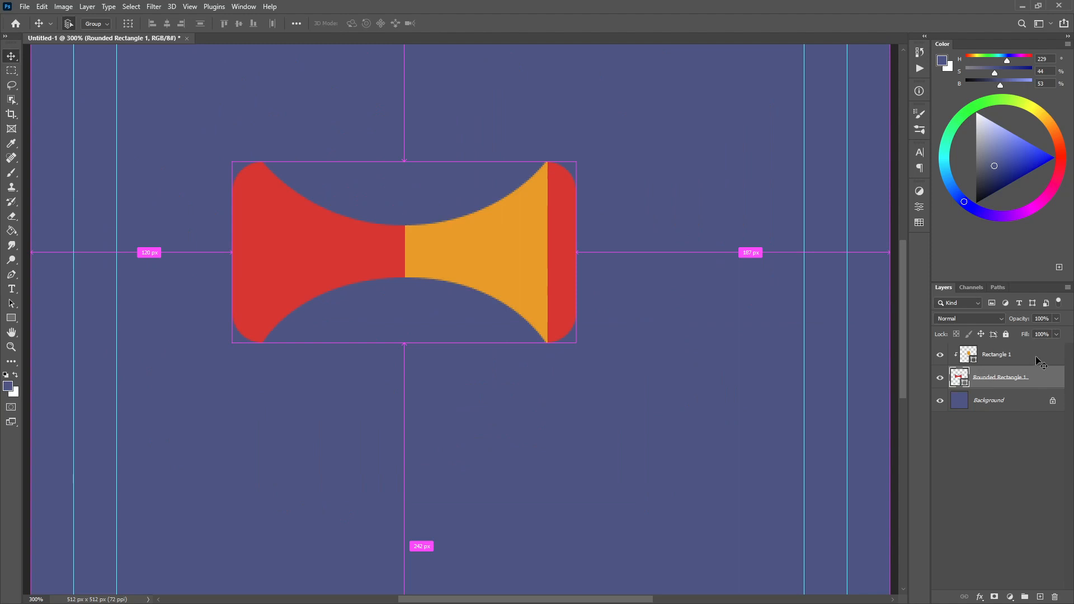
left_click(996, 354, "shift")
left_click_drag(515, 273, 570, 255)
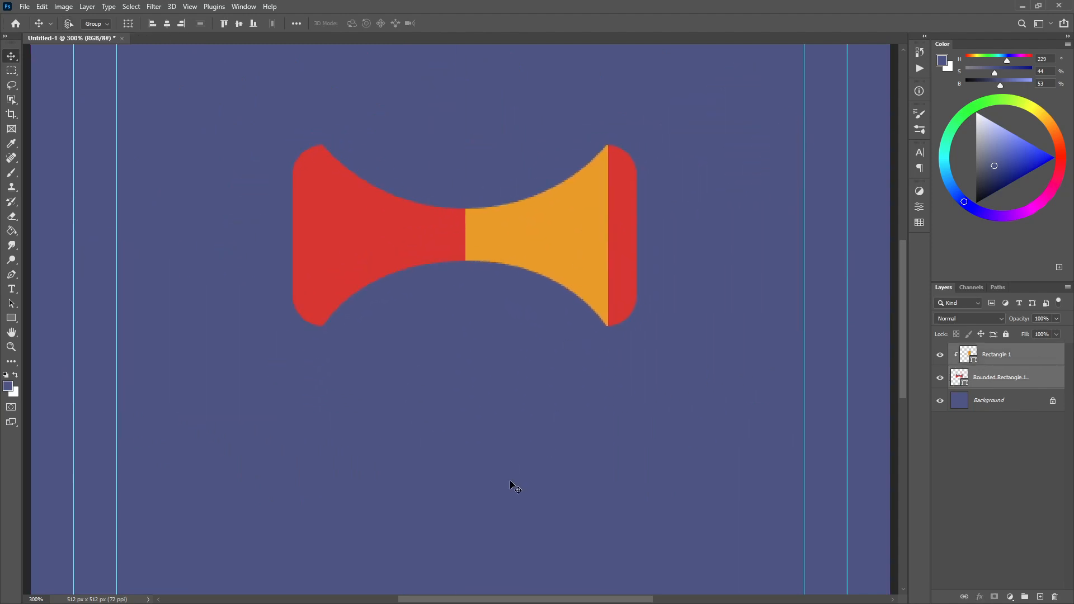
left_click(1005, 454)
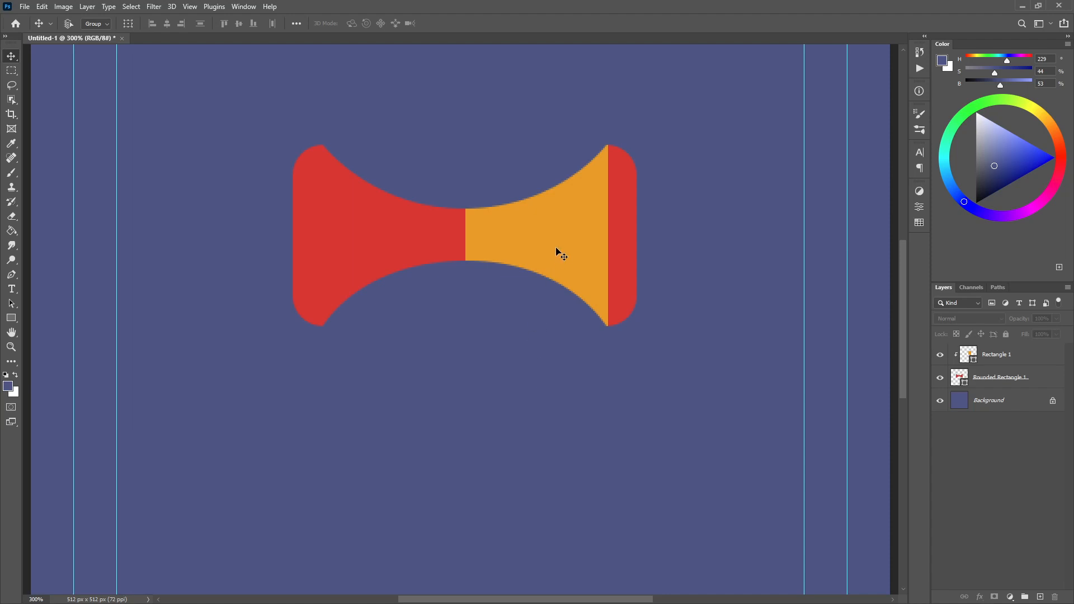
left_click(1028, 355)
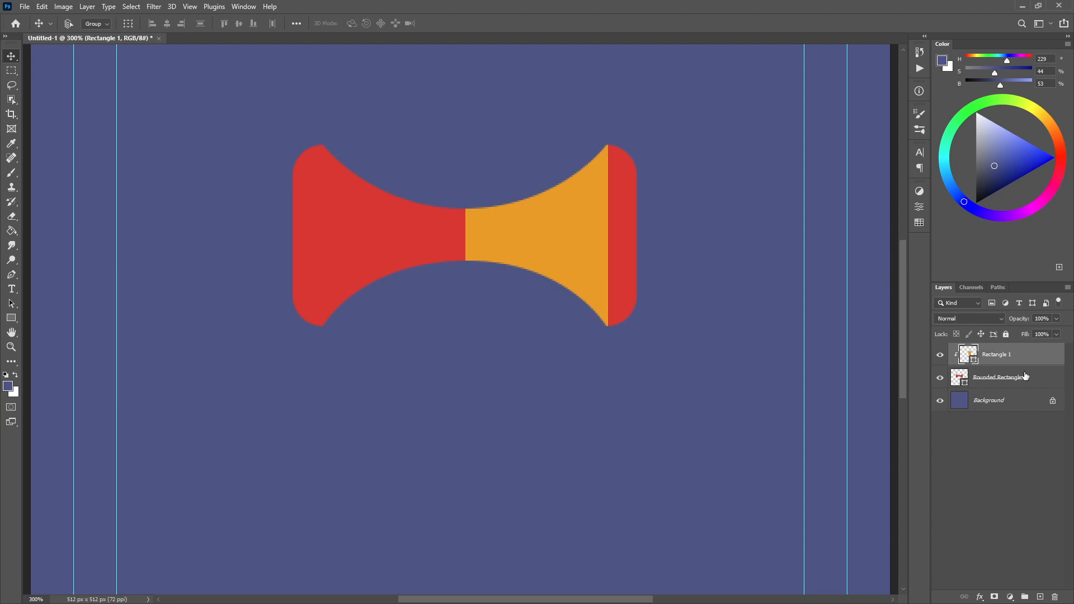
left_click(1025, 377)
left_click(1031, 355)
Step: Open the recent files mae_demo.psd and mae_character.psd, taking the latter from the GAM6B-Anim_2021_Spring folder
left_click(24, 7)
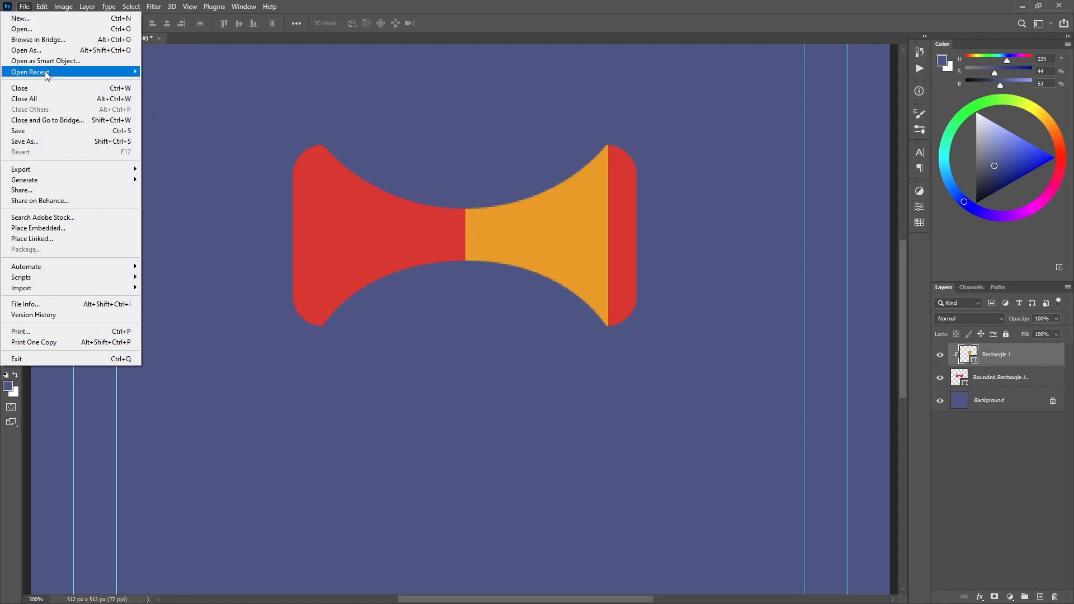
mouse_move(47, 76)
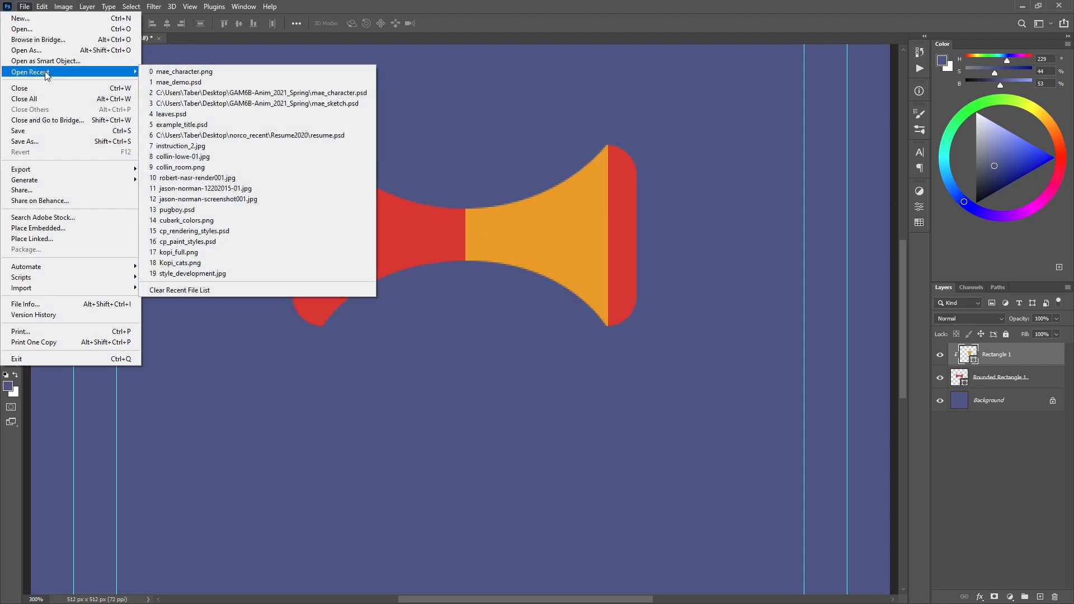
left_click(220, 81)
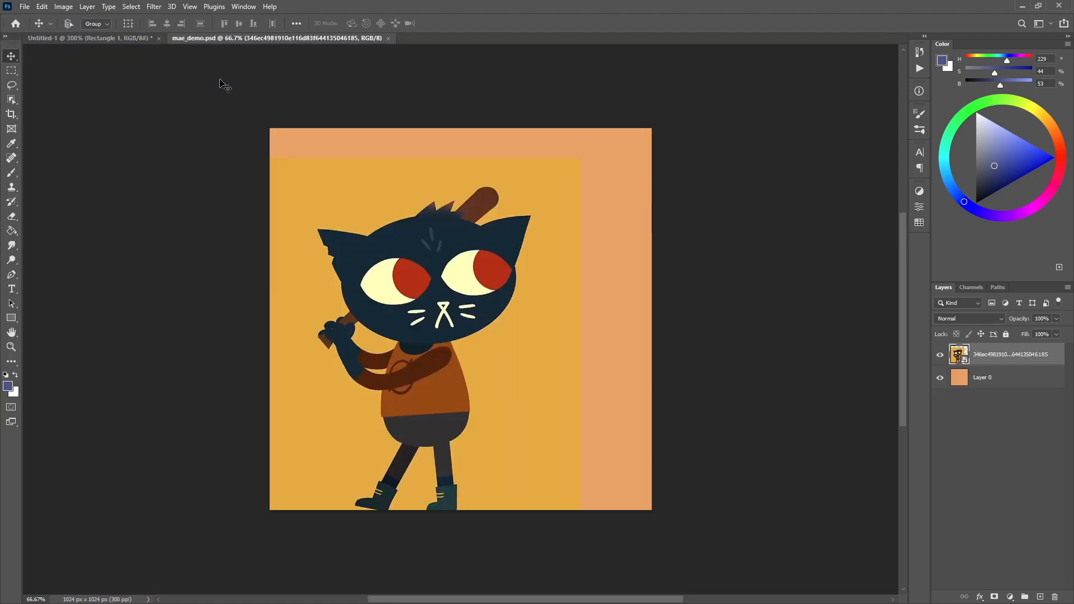
left_click(25, 7)
mouse_move(57, 74)
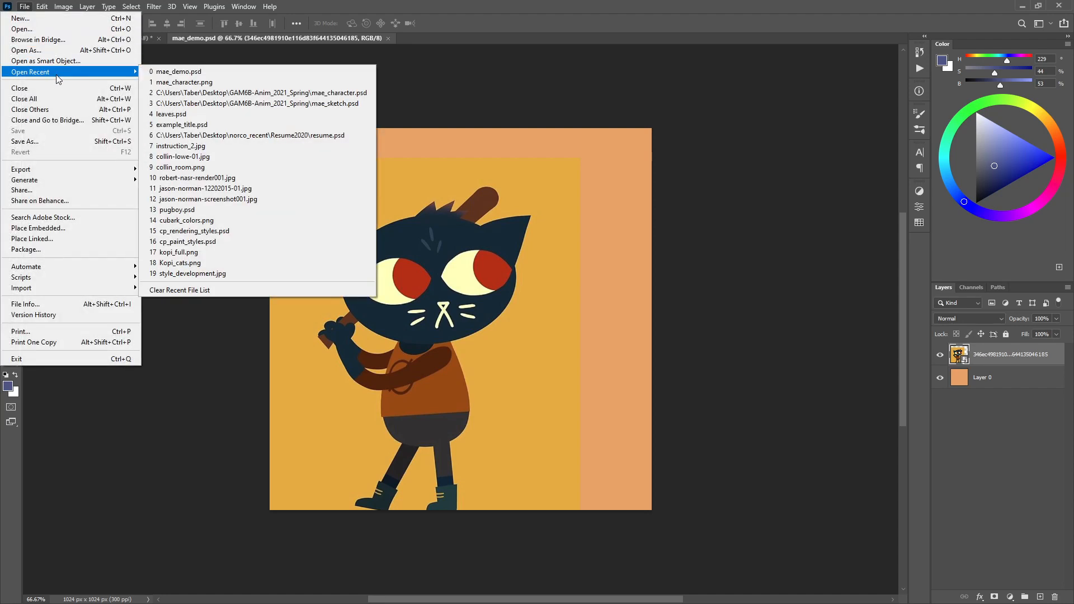
left_click(302, 94)
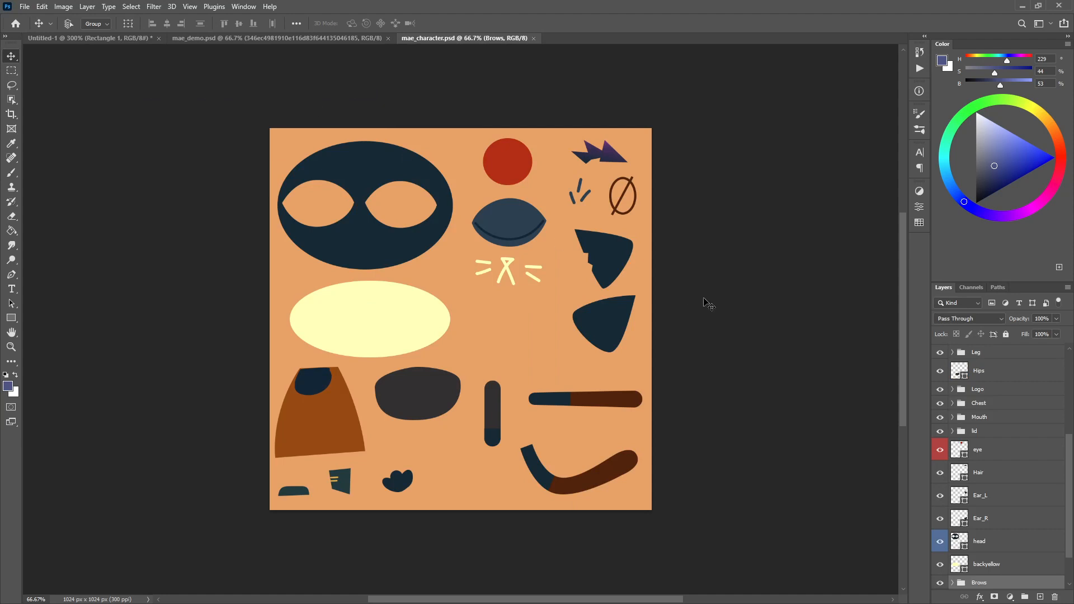
Step: Show the reference image layer above Layer 0 briefly and hide it again
scroll(965, 473, "down", 2)
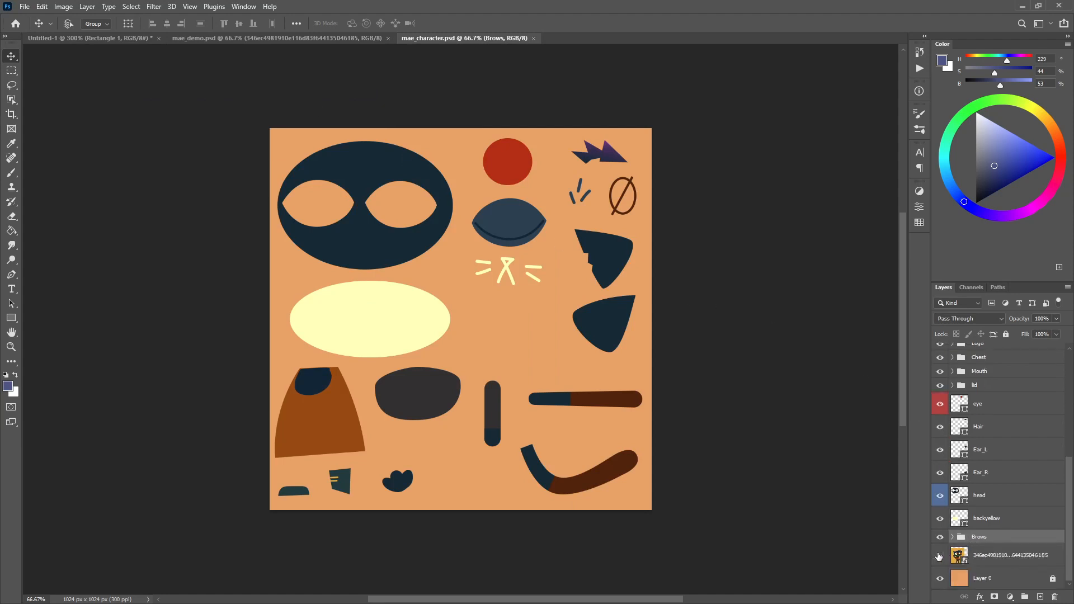
left_click(940, 555)
left_click(939, 556)
Step: Examine the character's separate vector parts up close, from the clothing, boot and hand pieces to the eyelid, ears and hair
left_click_drag(441, 269, 441, 270)
key("ctrl+plus")
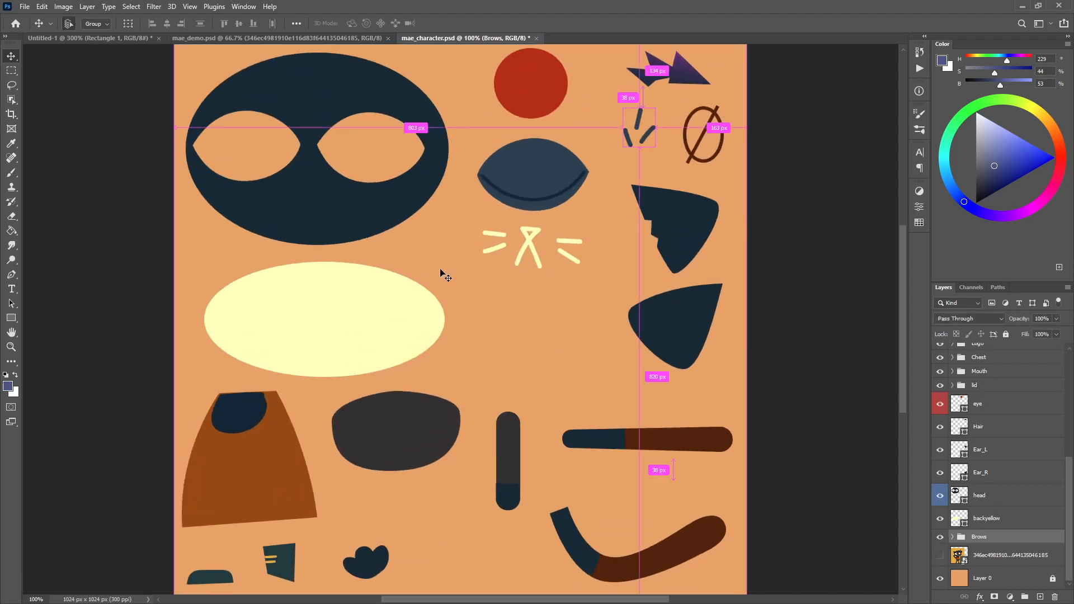
key("ctrl+plus")
left_click_drag(453, 400, 686, 167)
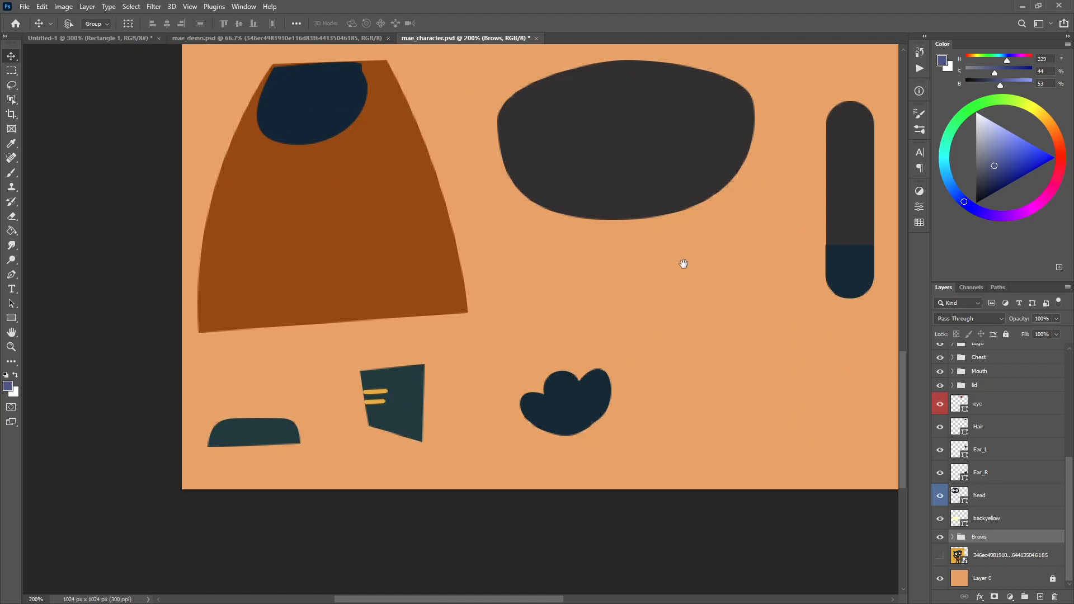
left_click_drag(683, 263, 377, 319)
left_click_drag(294, 228, 314, 343)
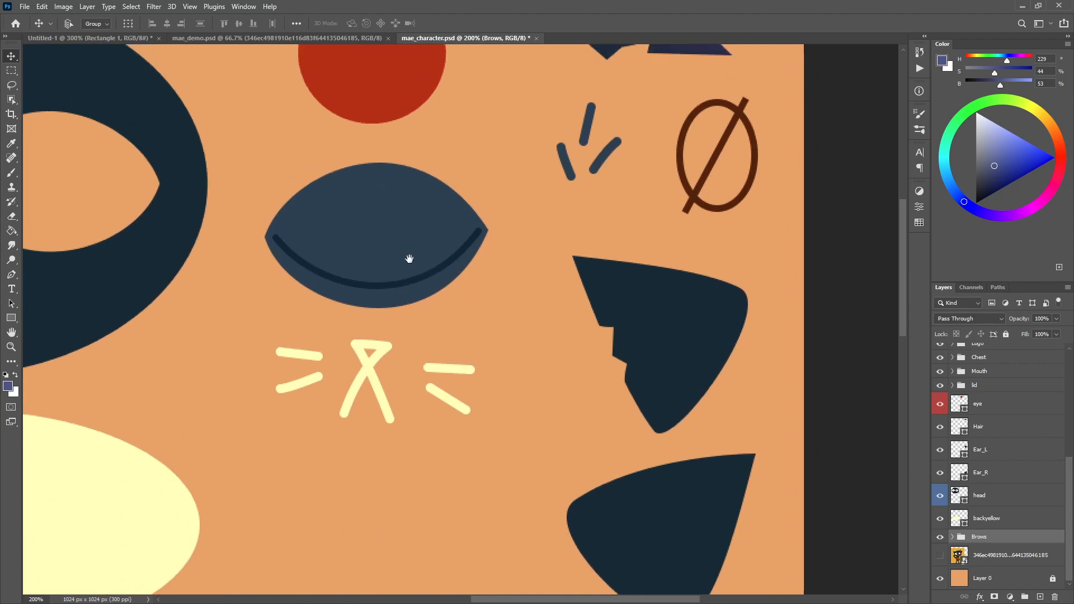
left_click_drag(686, 111, 581, 230)
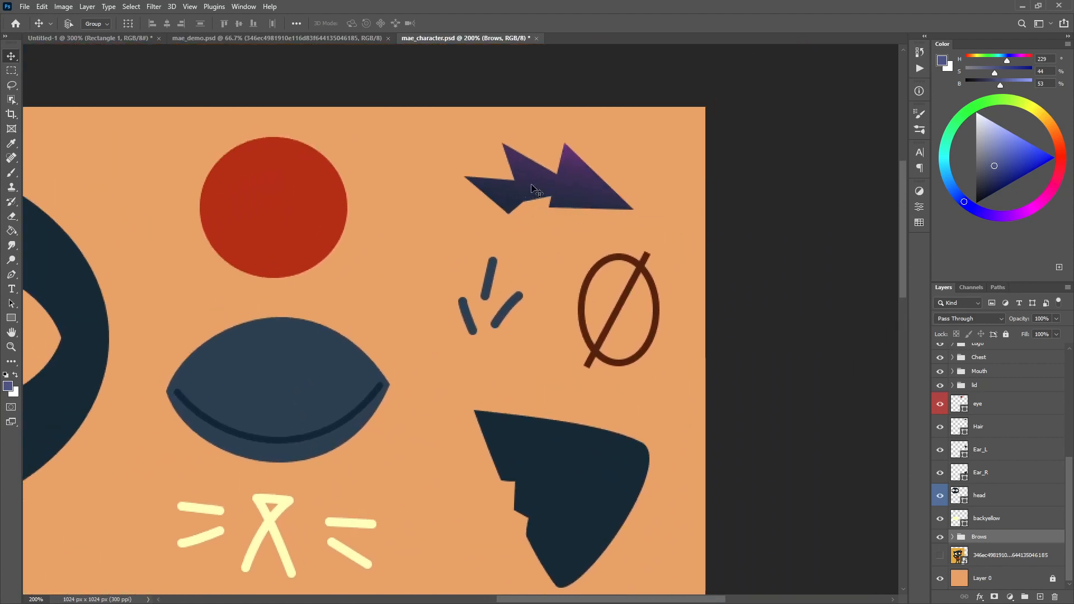
Step: Select the Hair layer and inspect its gradient fill settings, leaving them without applying changes
scroll(1022, 435, "up", 5)
scroll(1022, 436, "up", 1)
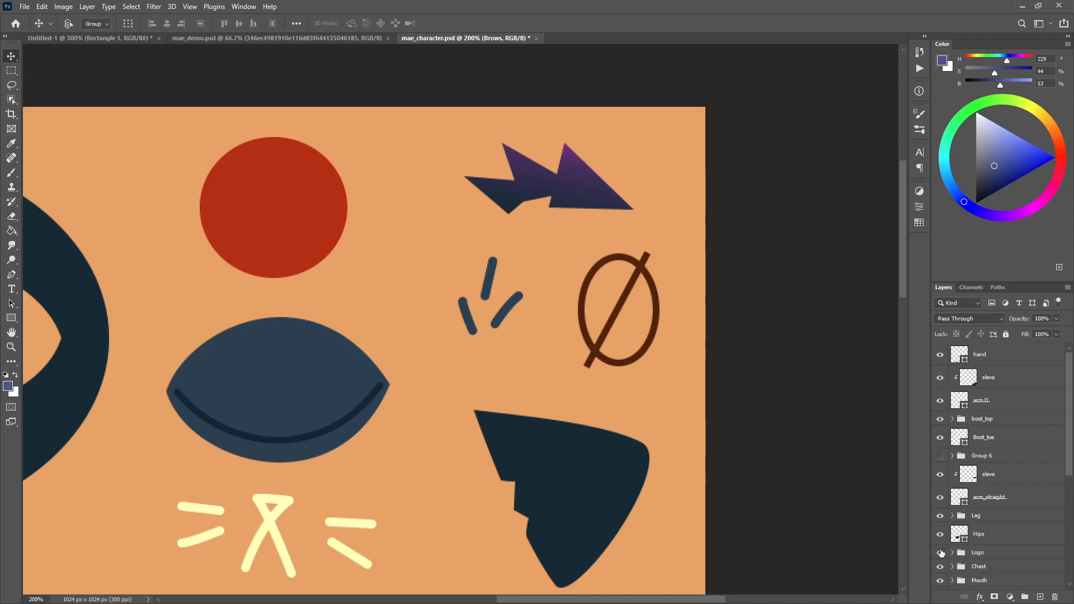
left_click(939, 420)
left_click(582, 185)
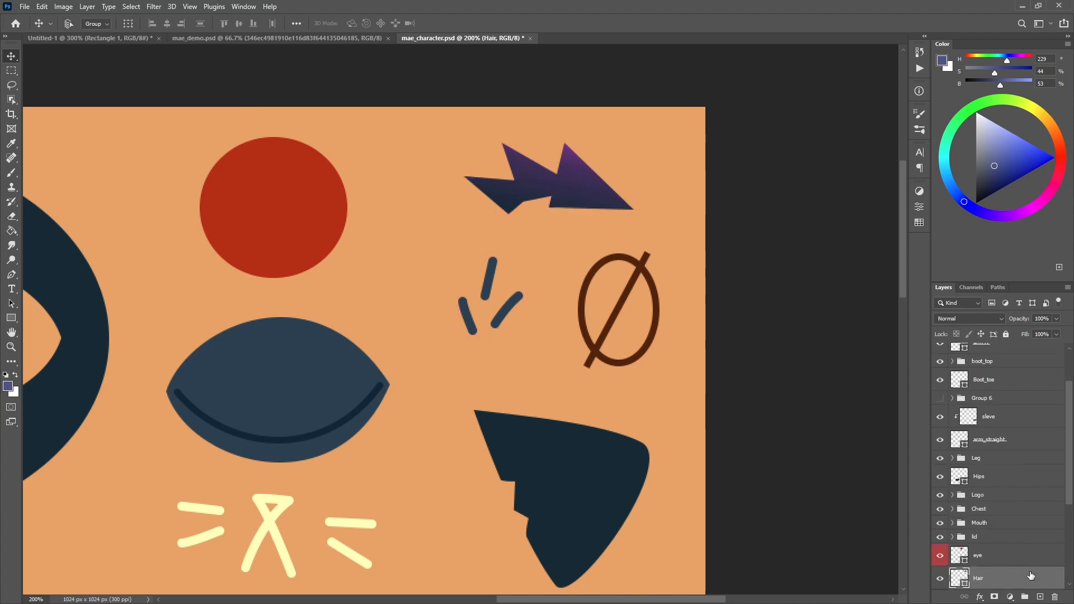
scroll(1030, 574, "down", 3)
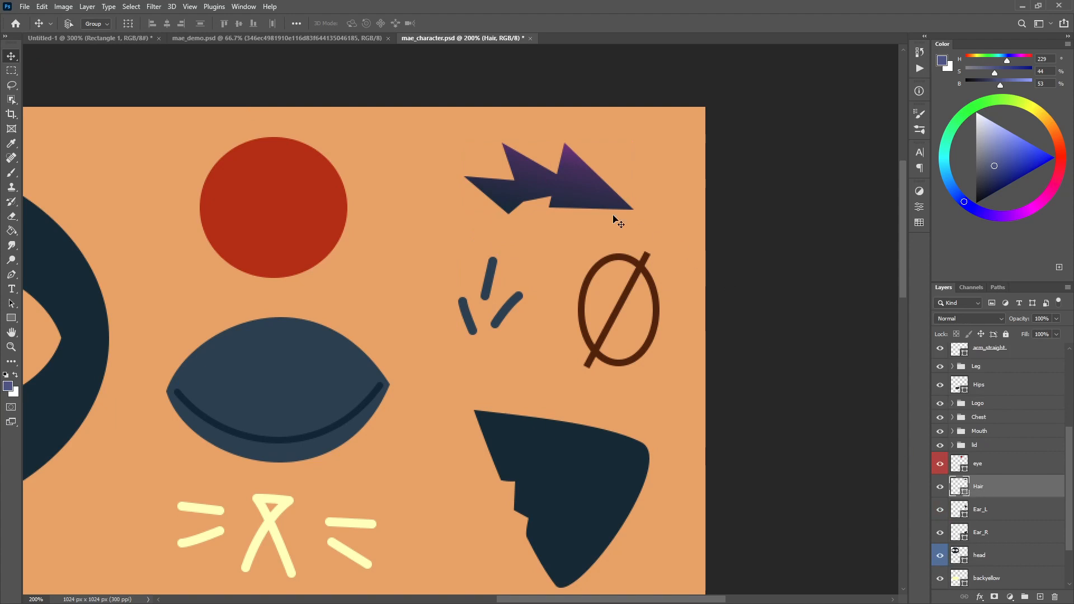
double_click(960, 486)
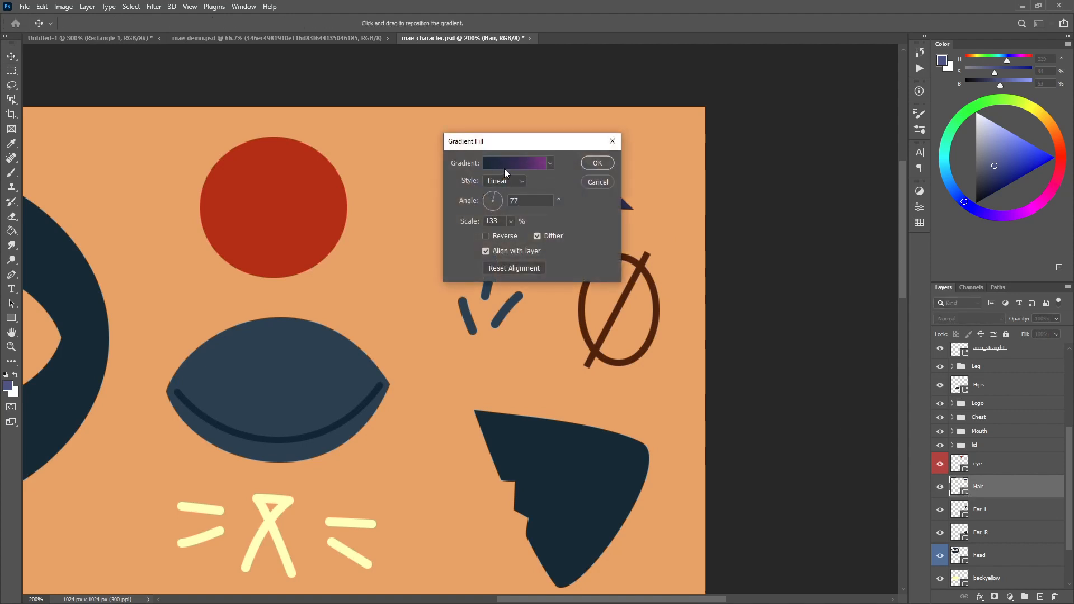
left_click_drag(500, 144, 252, 141)
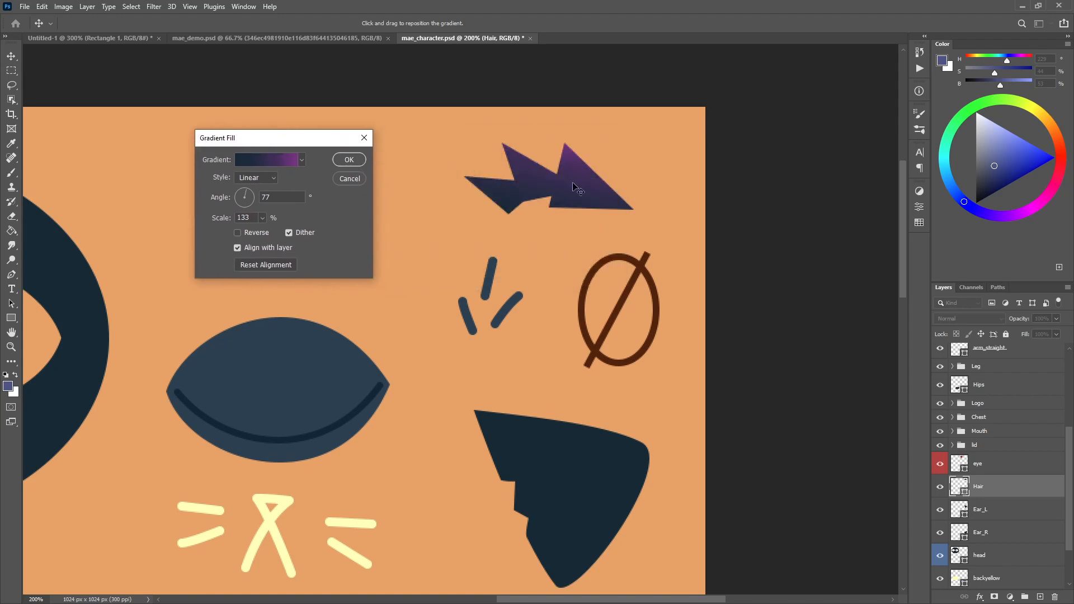
left_click(349, 179)
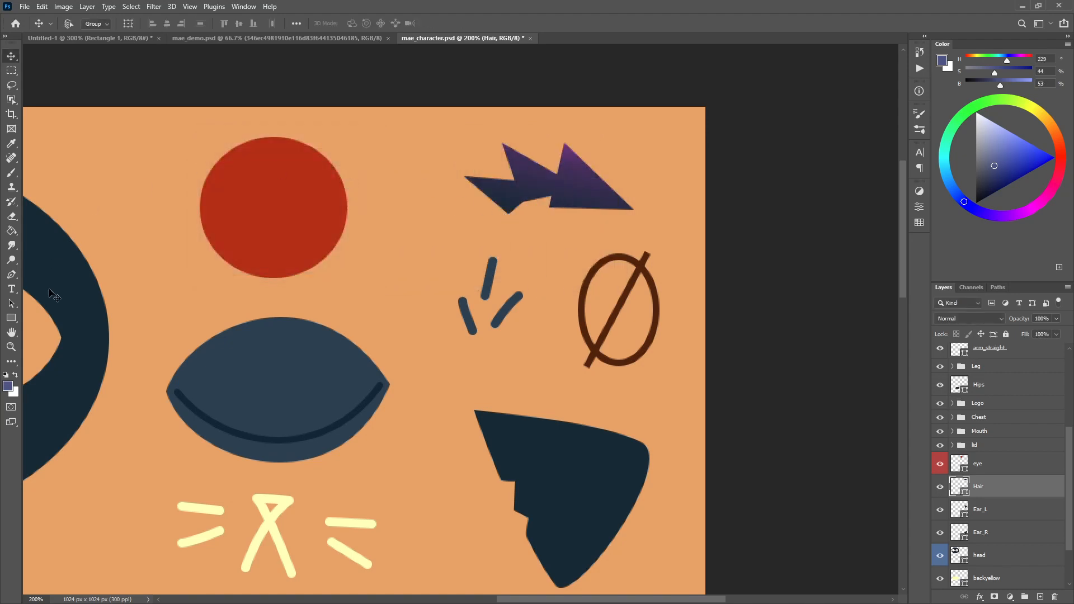
Step: Reshape the hair's lowest spike with the Pen tool, pulling its inner corner point down and bending it into a curved lower edge
left_click(12, 275)
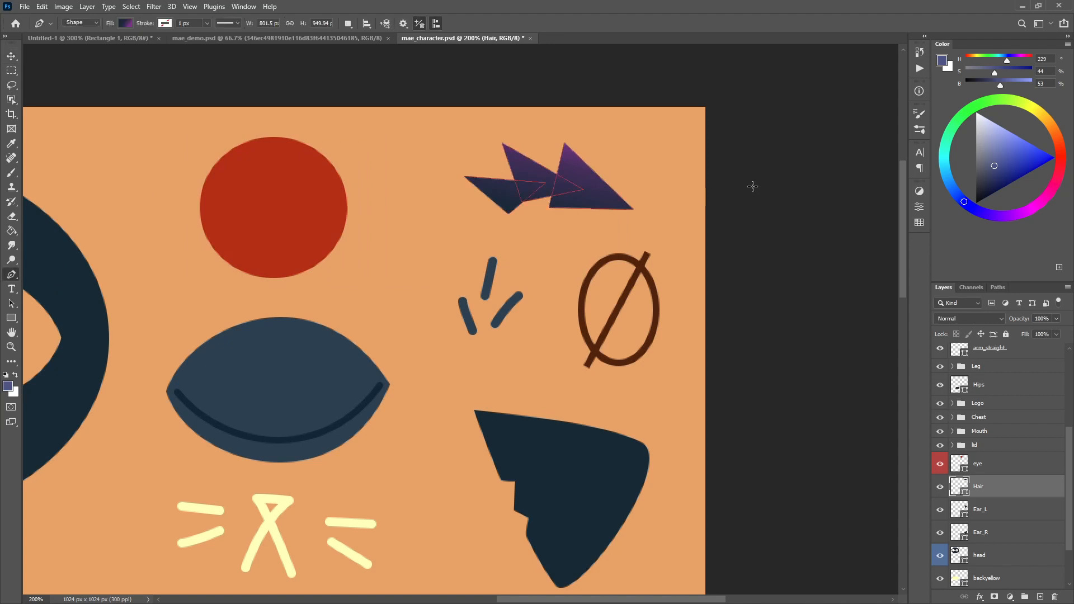
left_click(554, 193)
left_click(542, 168, "ctrl")
left_click(492, 187, "ctrl")
left_click(495, 193, "ctrl")
left_click(545, 183, "ctrl")
left_click(560, 192, "ctrl")
left_click(518, 200, "ctrl")
left_click_drag(514, 209, 621, 220, "ctrl")
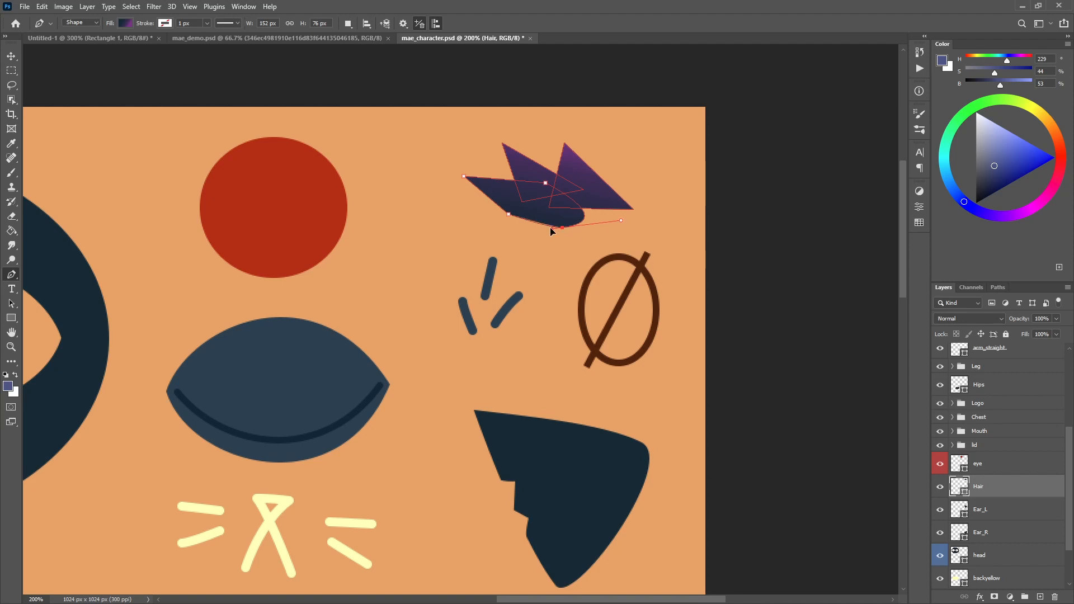
left_click_drag(551, 230, 530, 233, "ctrl")
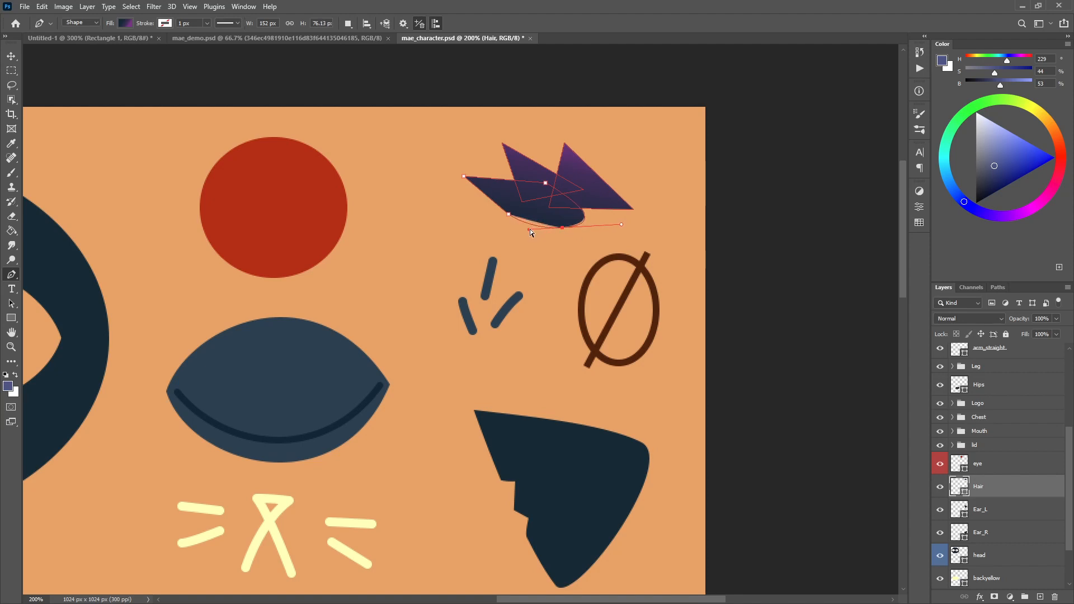
Step: Reshape the hair's tallest spike, curving its lower edge downward to blend into the neighbouring spike, and deselect the path
left_click(599, 208, "ctrl")
left_click_drag(576, 232, 539, 222, "ctrl")
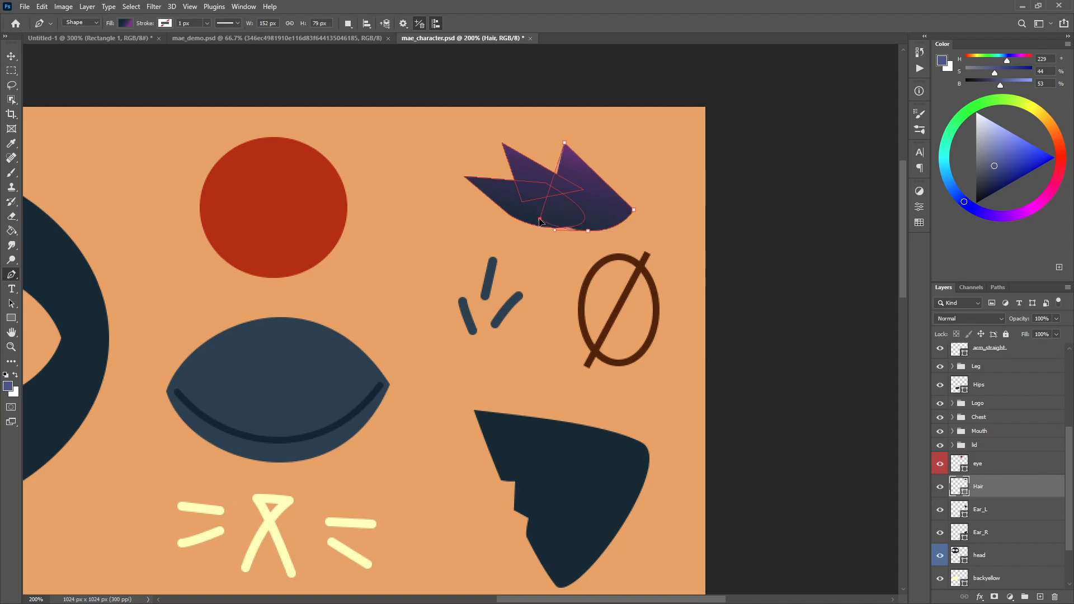
left_click(723, 189, "ctrl")
scroll(722, 189, "down", 3)
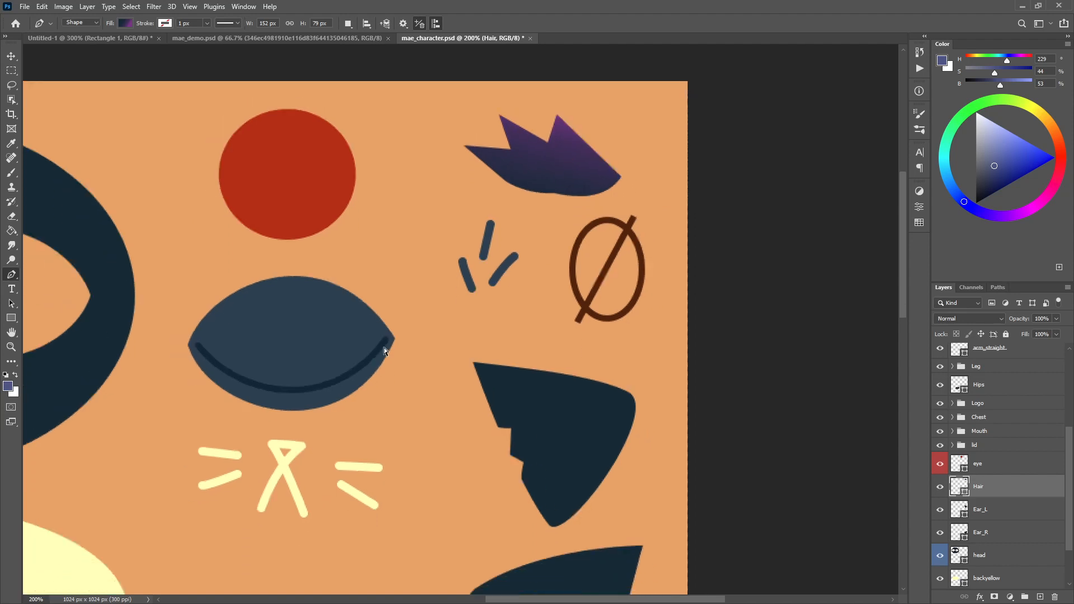
key("ctrl+minus")
left_click_drag(376, 381, 473, 231)
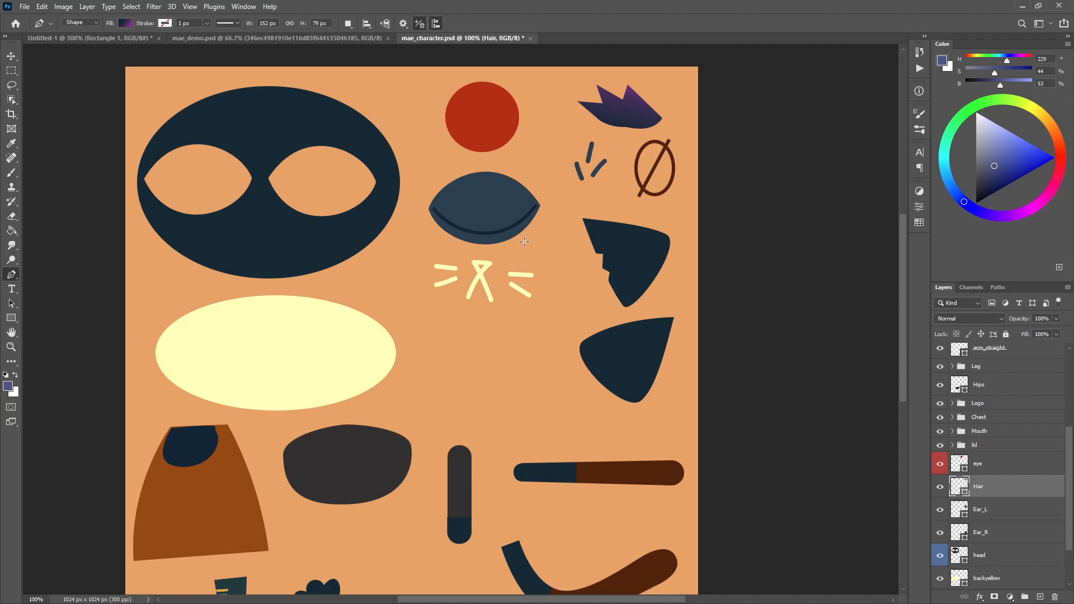
left_click_drag(491, 329, 573, 297)
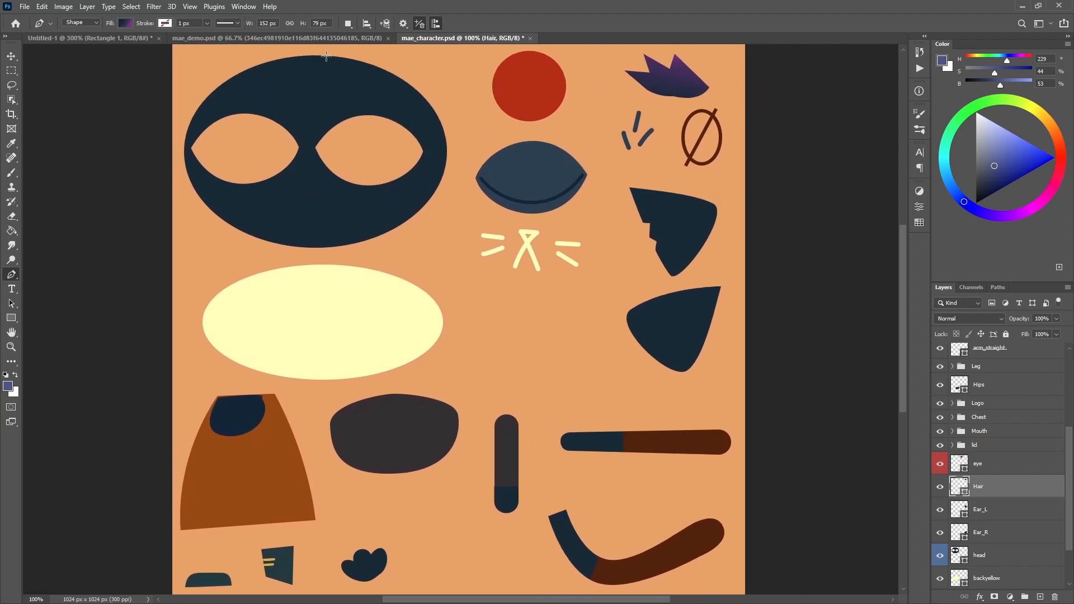
Step: Switch to the Untitled-1 document and activate the Custom Shape tool
left_click(88, 35)
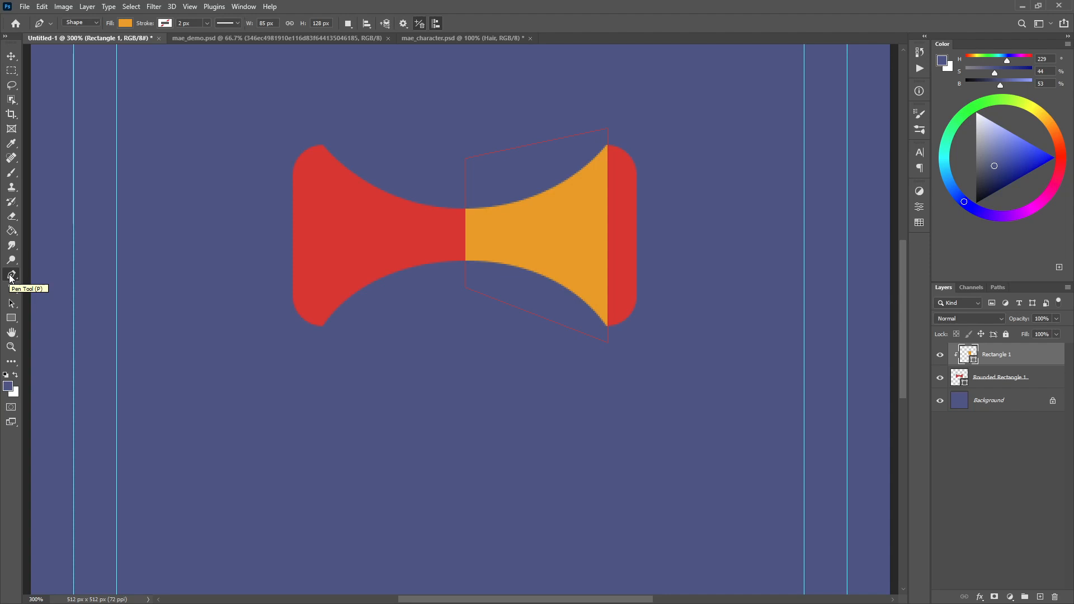
left_click(11, 319)
left_click(66, 381)
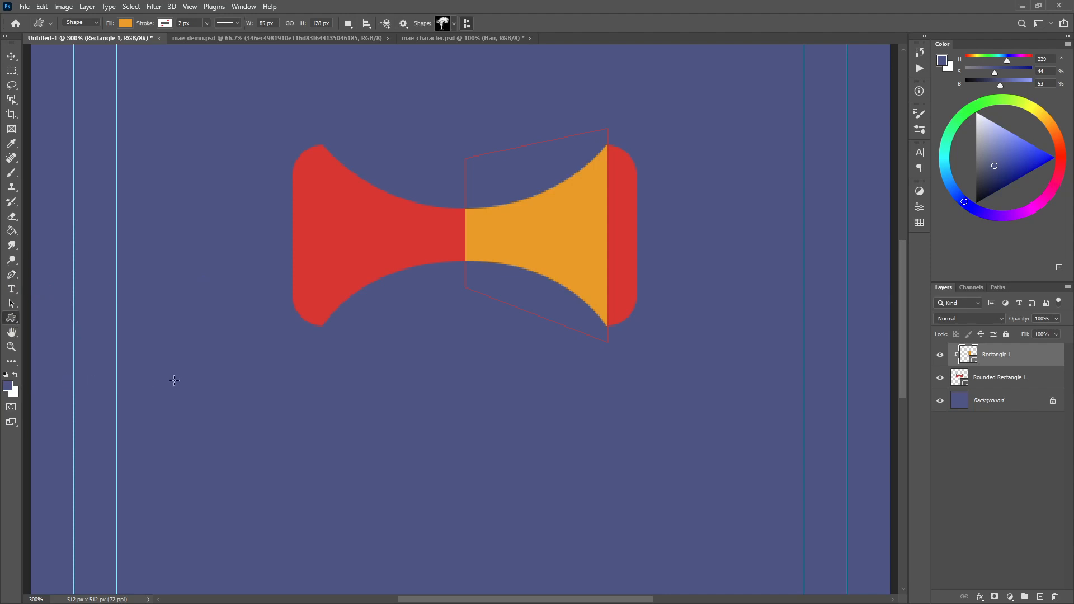
Step: Draw a large Buffalo Thorn Tree custom shape over the red and orange shape, reposition it and delete its layer
left_click(442, 23)
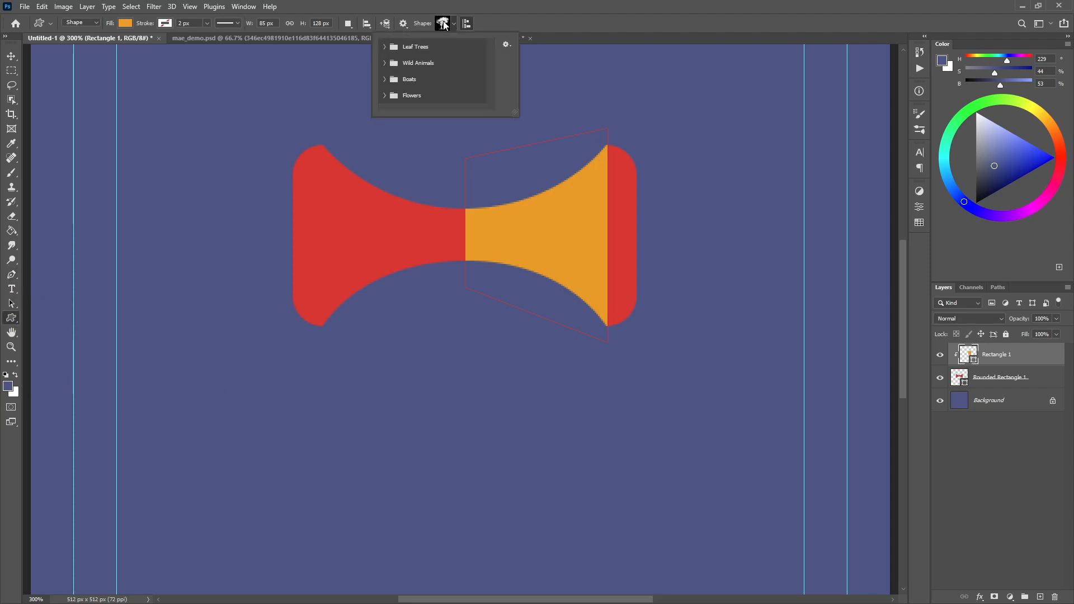
left_click(442, 24)
left_click_drag(173, 517, 676, 92)
key("v")
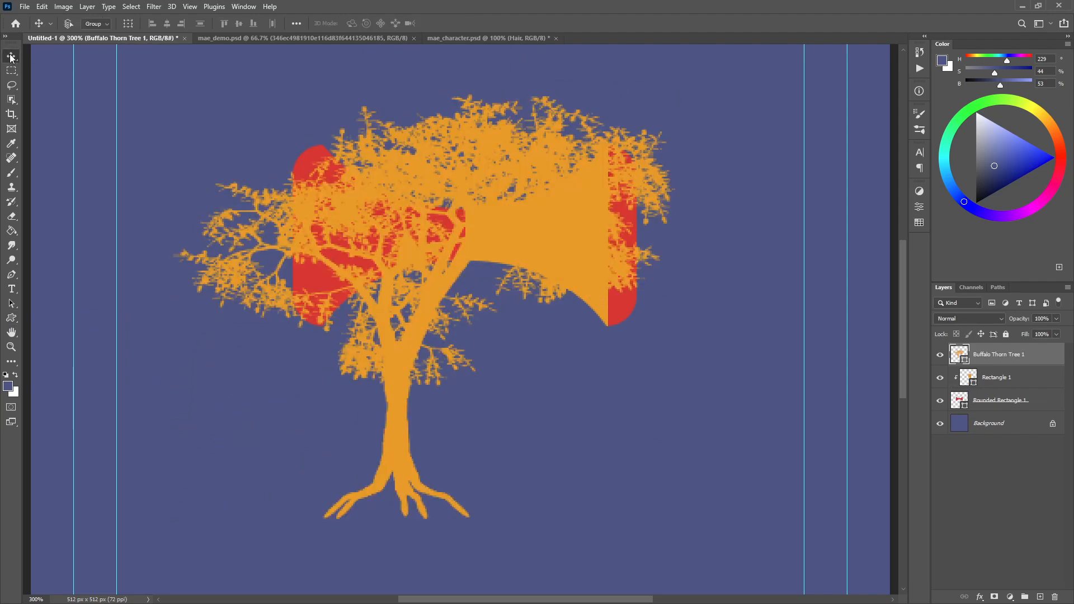
left_click_drag(396, 429, 286, 459)
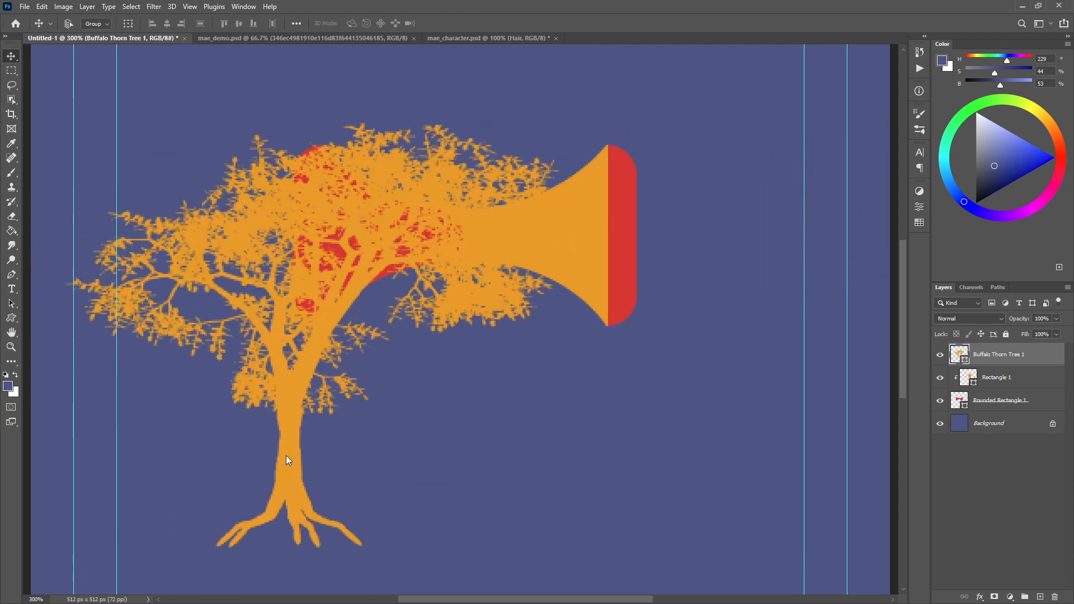
left_click(1054, 597)
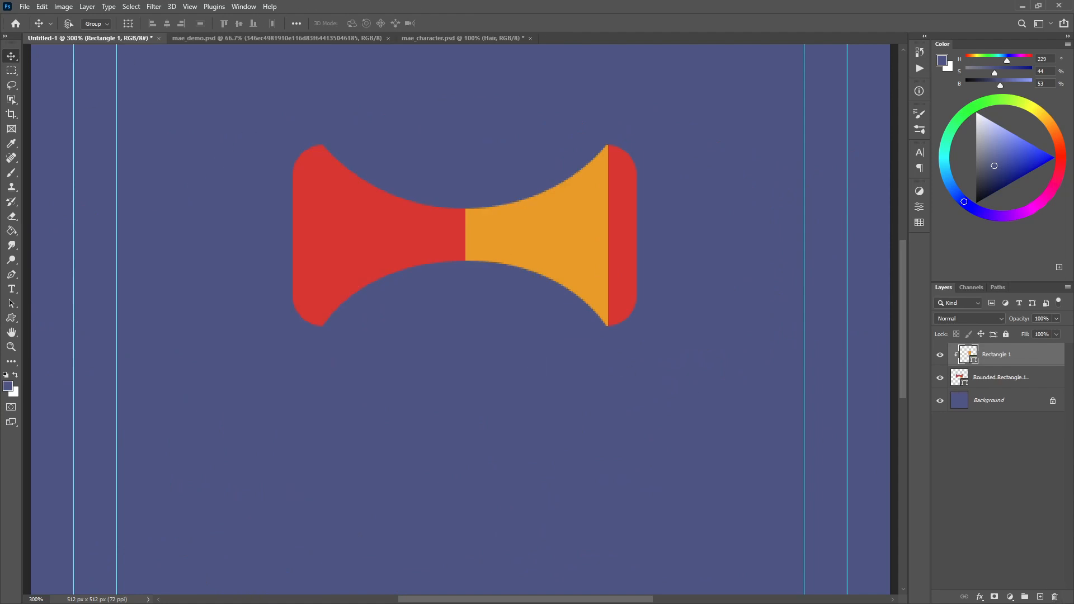
Step: Enlarge the custom shape picker and look through the preset shapes in the Flowers and Boats groups
left_click(11, 318)
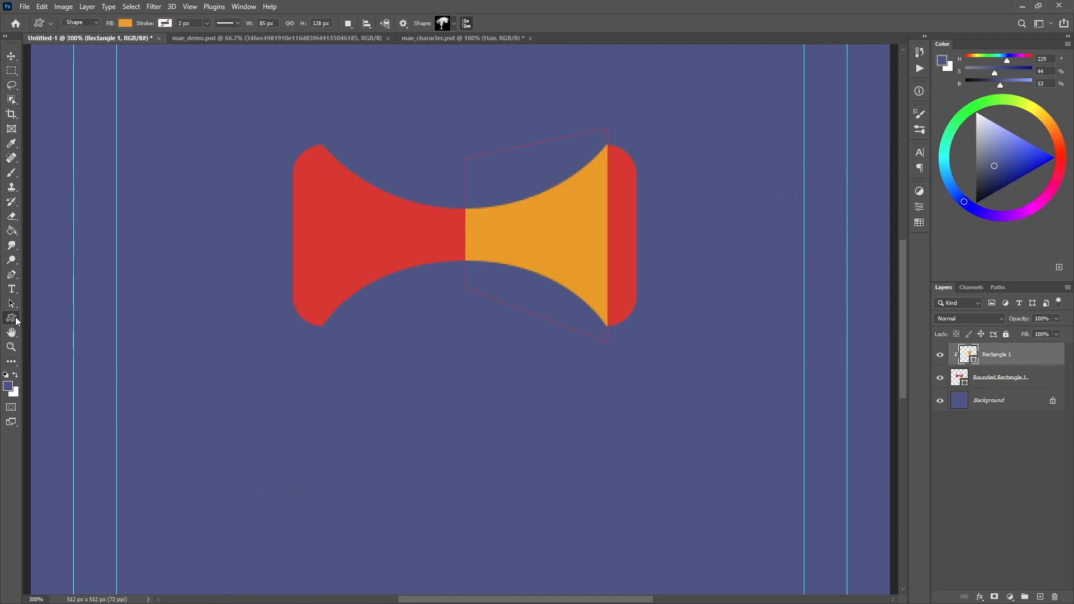
left_click(452, 23)
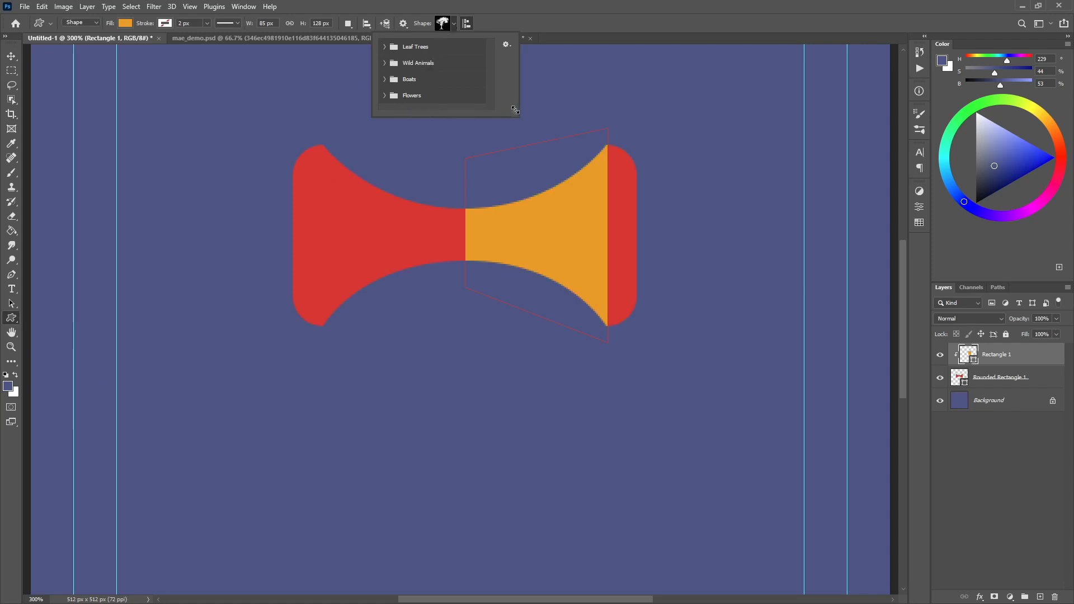
left_click_drag(514, 112, 525, 223)
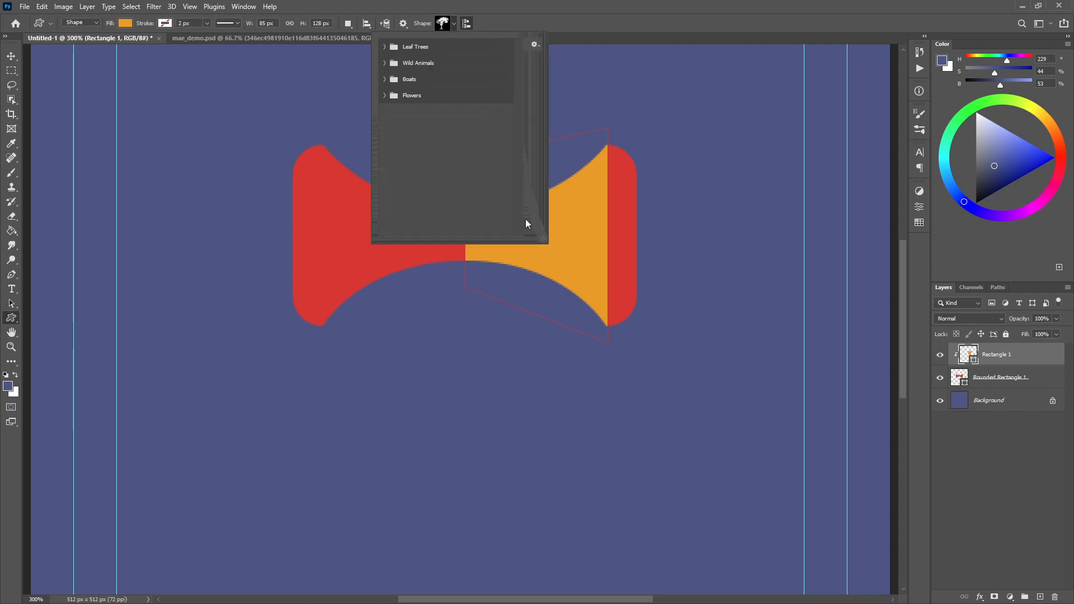
left_click(385, 96)
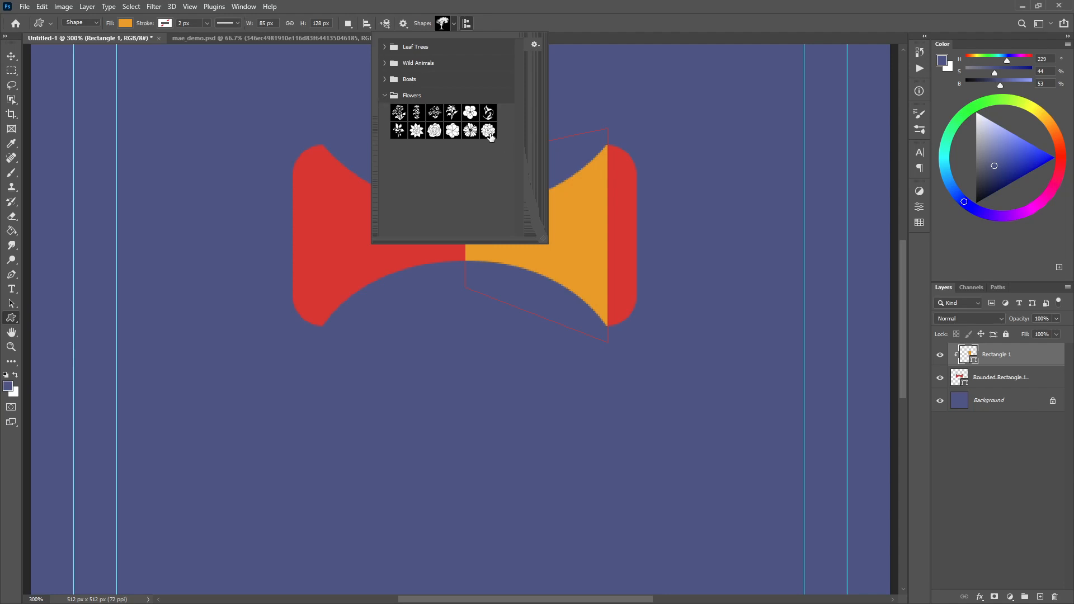
left_click(385, 95)
left_click(385, 80)
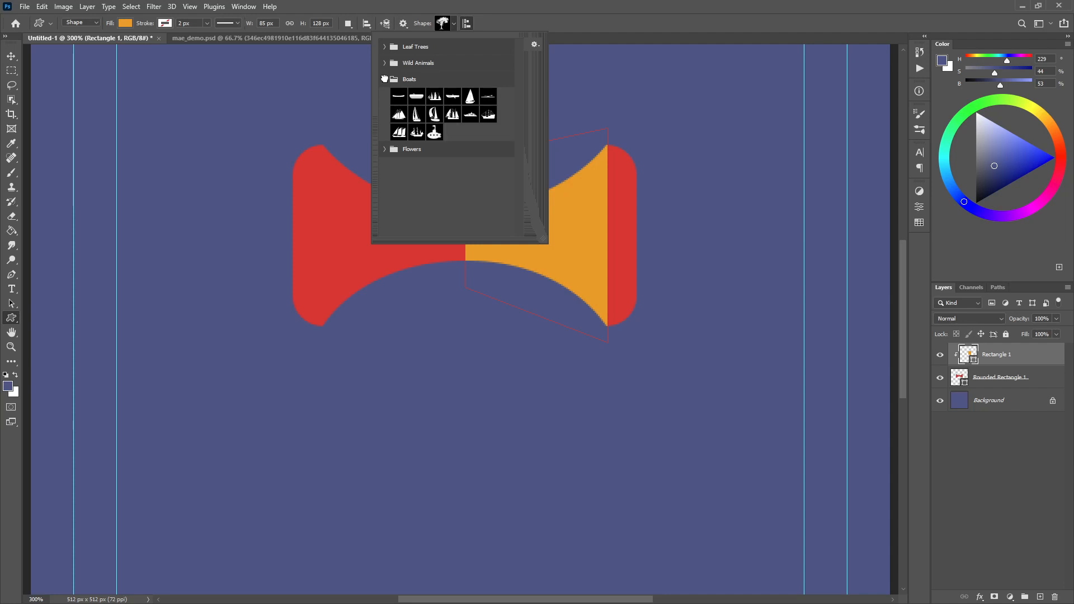
left_click(384, 79)
Step: Draw an ostrich custom shape from the Wild Animals group below and to the left of the red and orange shape
left_click(384, 63)
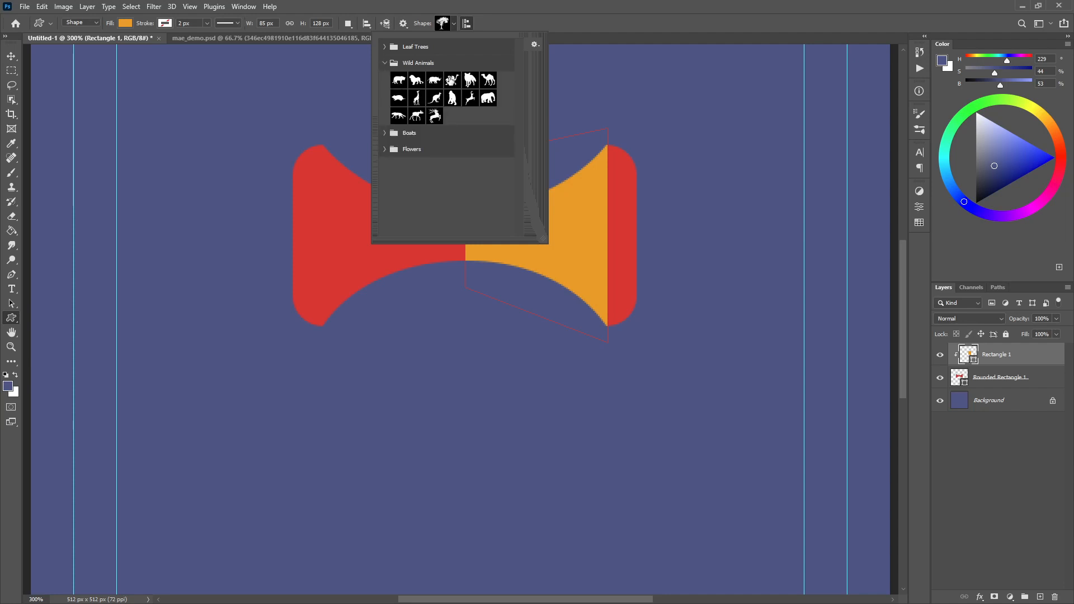
left_click(452, 79)
left_click_drag(167, 373, 379, 557)
left_click(11, 57)
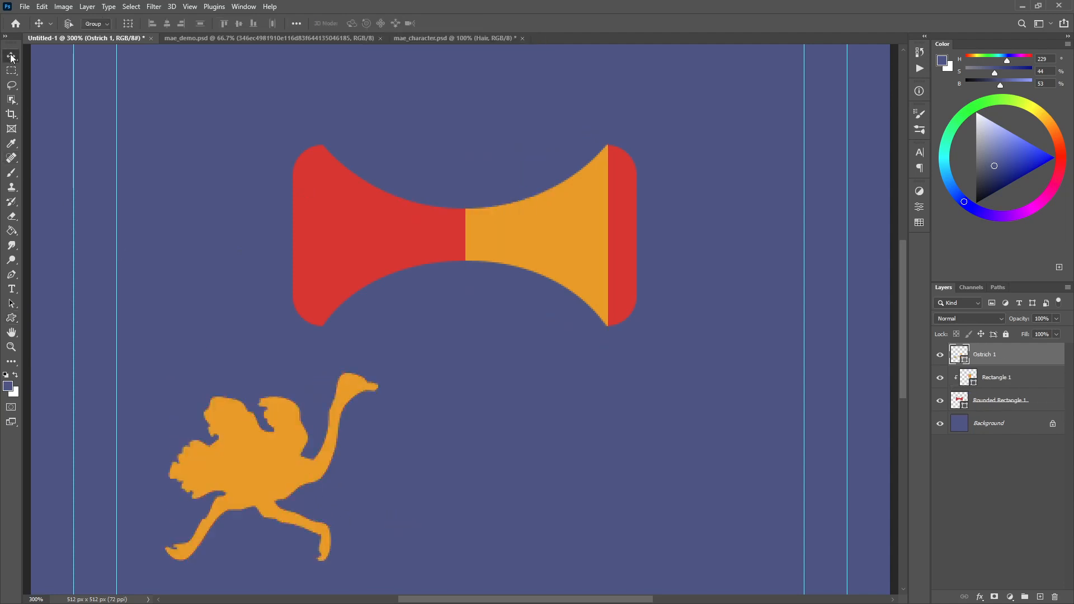
left_click(41, 7)
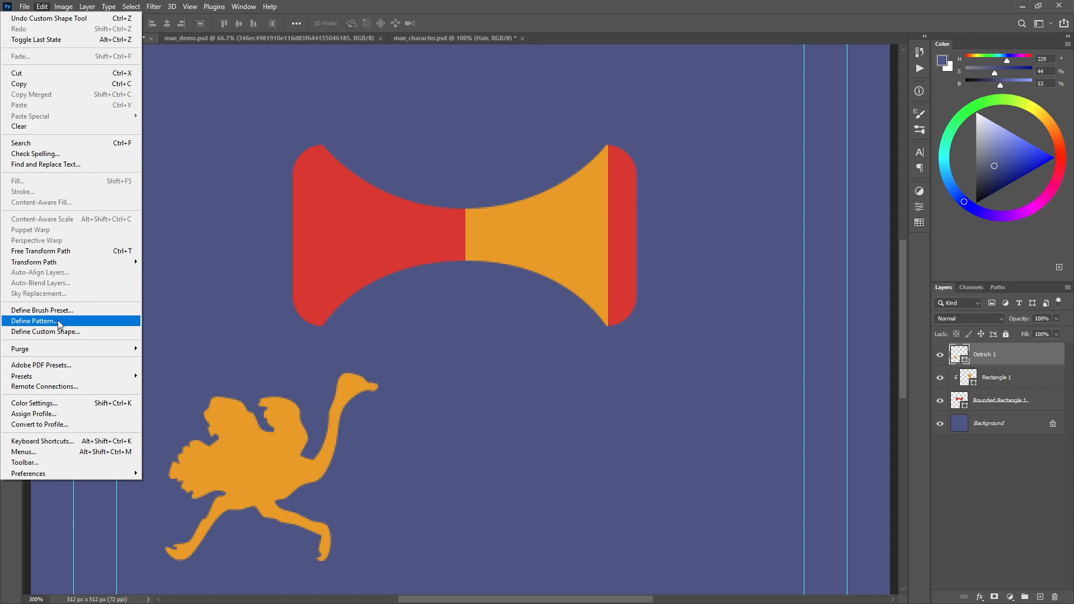
left_click(639, 3)
left_click(1006, 520)
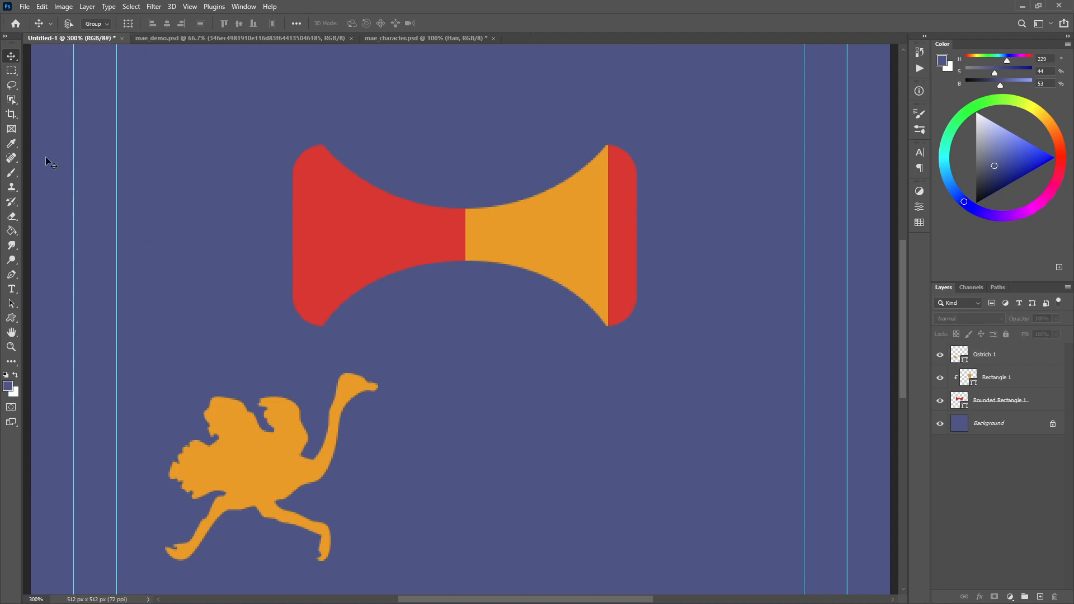
Step: Select the Ostrich 1 layer and move the ostrich so it sits centrally beneath the red and orange shape
left_click(274, 487)
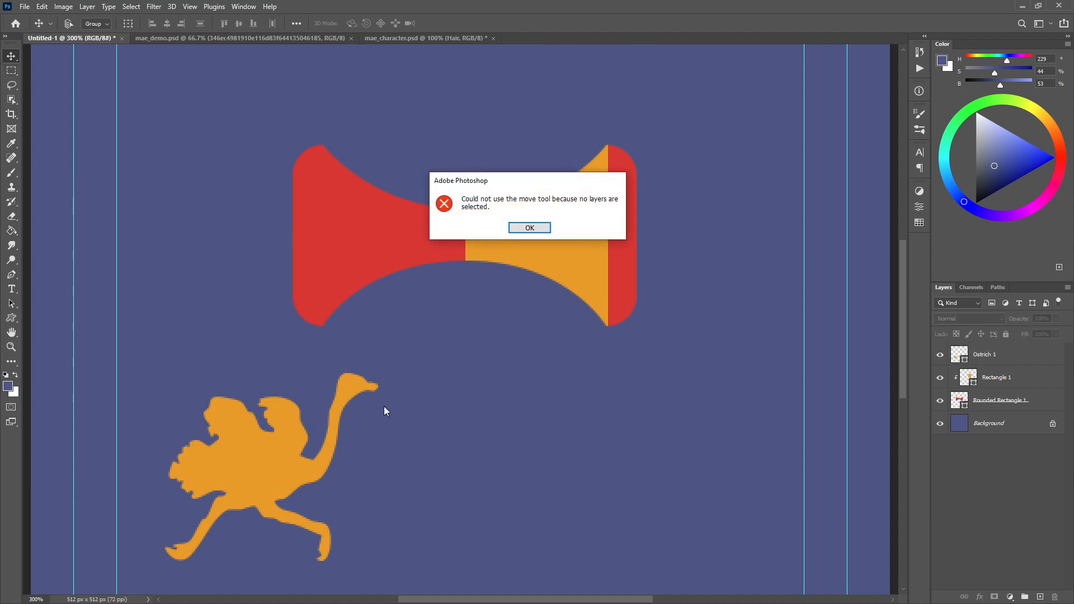
left_click(529, 227)
left_click(1030, 356)
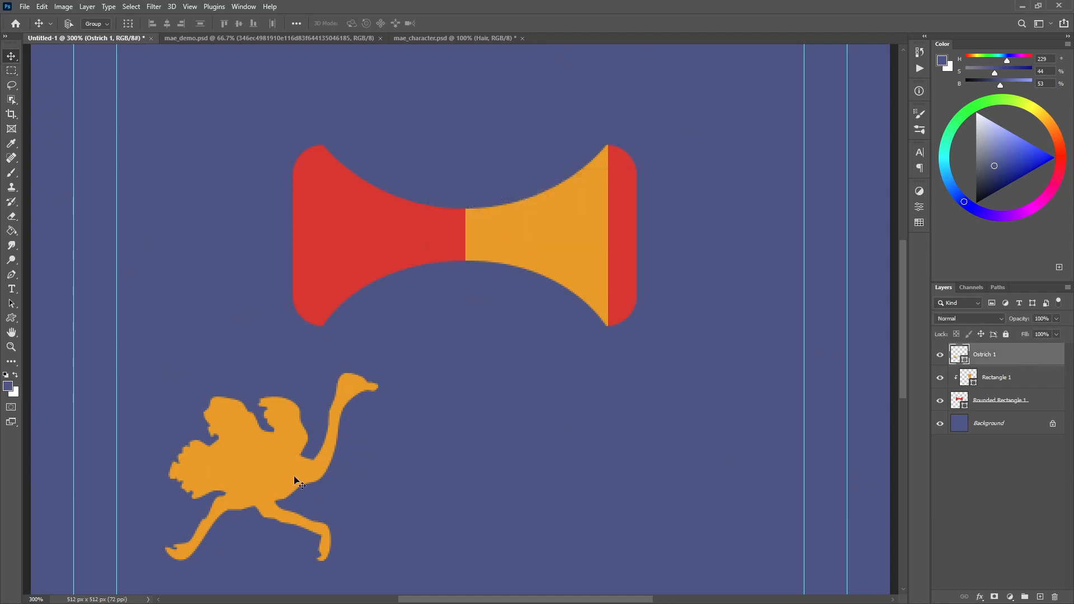
left_click_drag(265, 475, 373, 444)
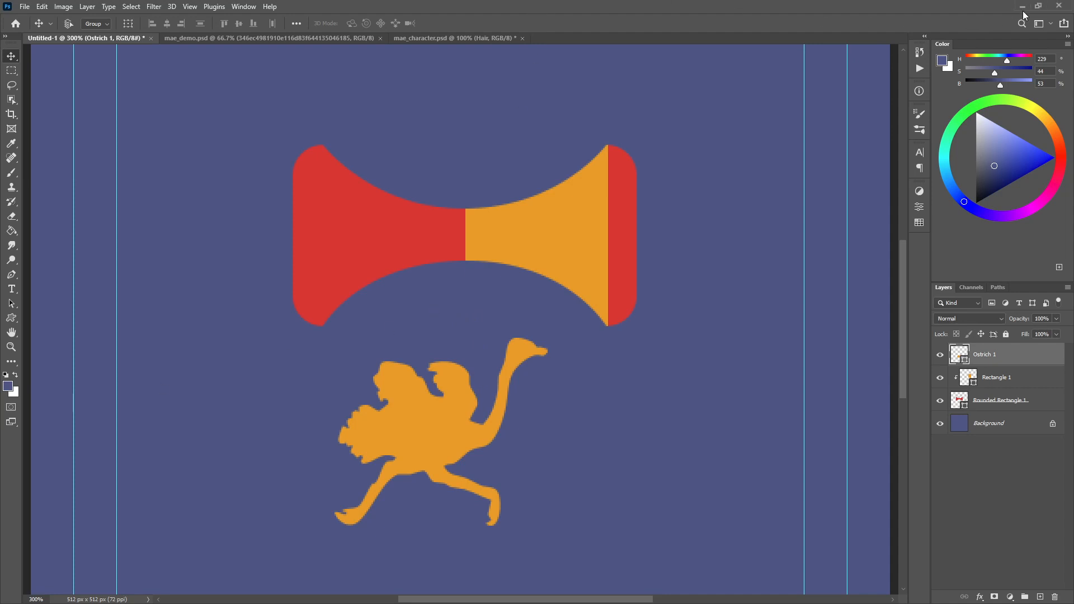
Step: Quit Photoshop, discarding the unsaved changes to mae_character.psd and Untitled-1
left_click(1069, 5)
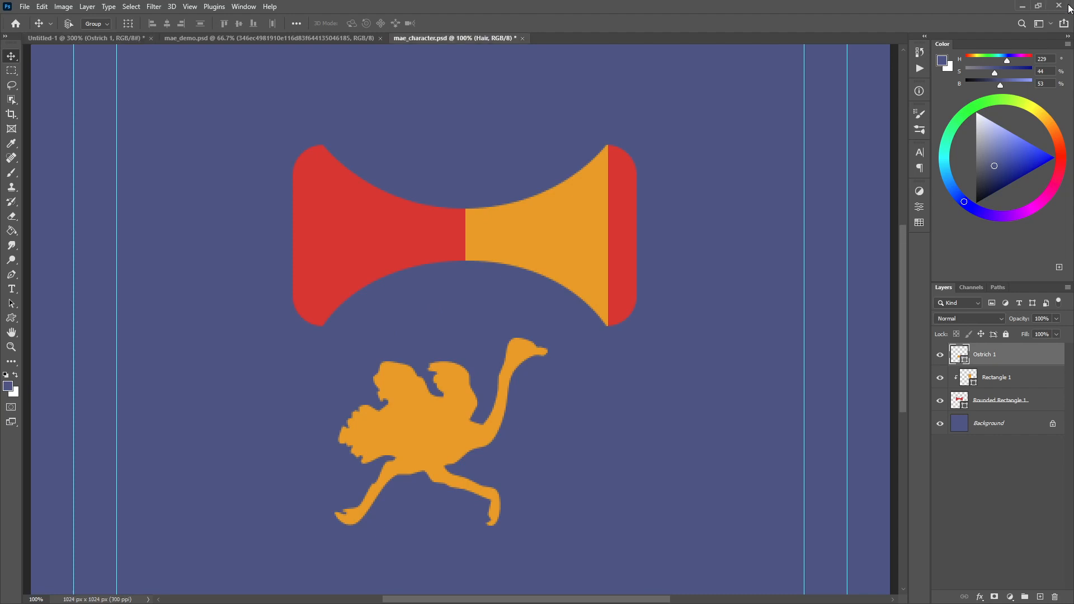
left_click(524, 227)
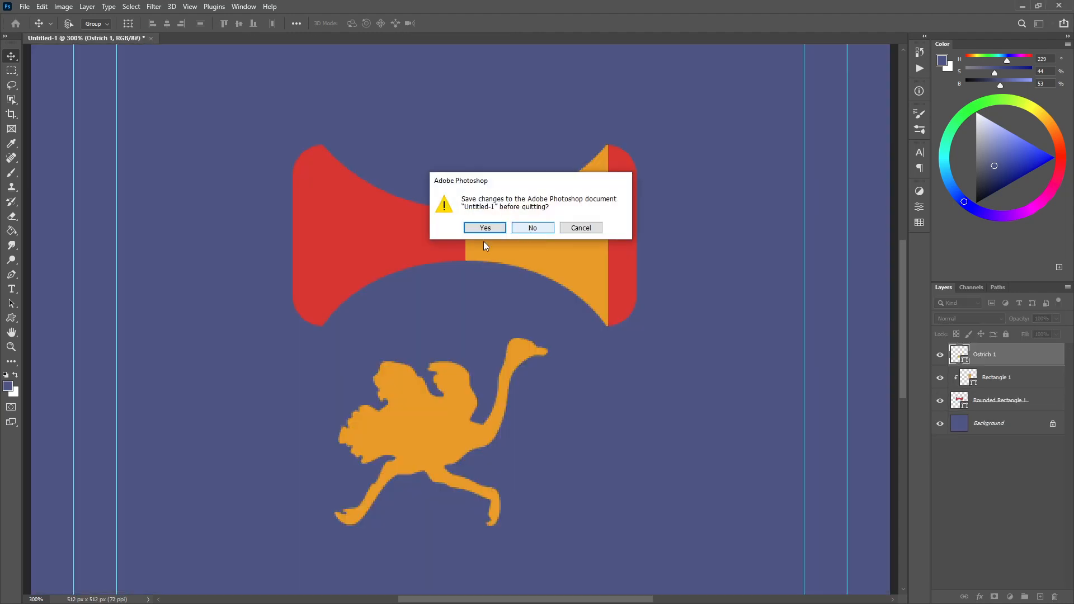
left_click(519, 230)
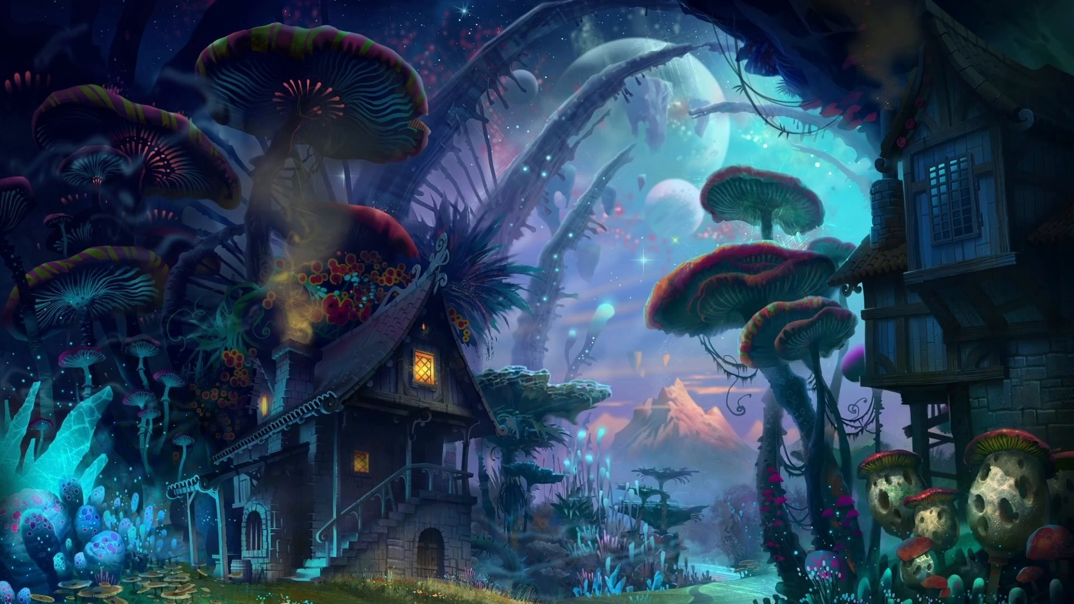
Step: Bring the Burglar folder's File Explorer window onto the desktop and open sneaker_animtest.png in Photos
left_click_drag(0, 151, 459, 108)
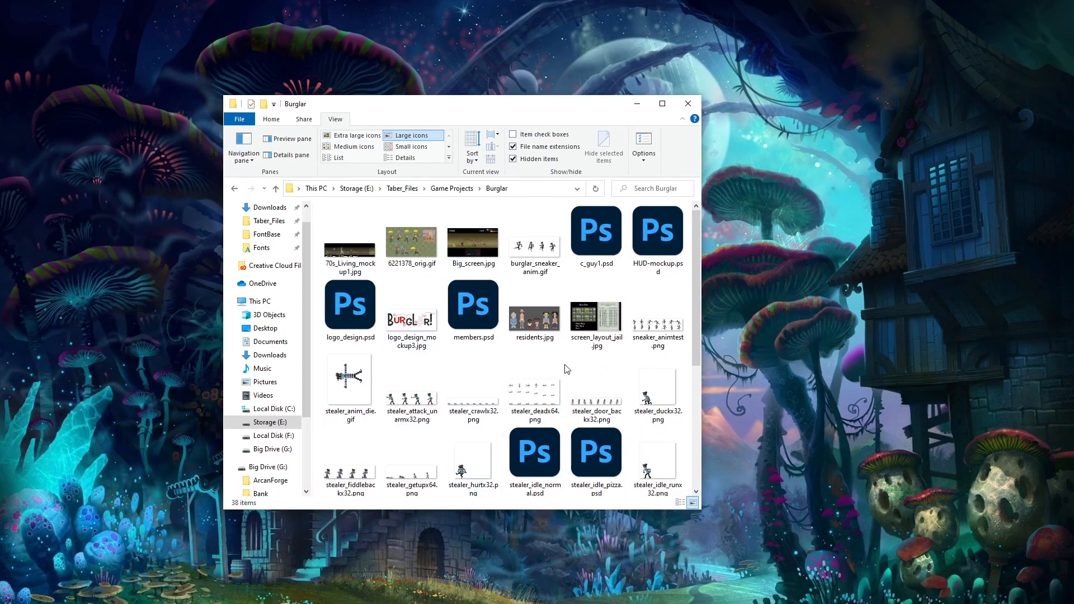
mouse_move(649, 329)
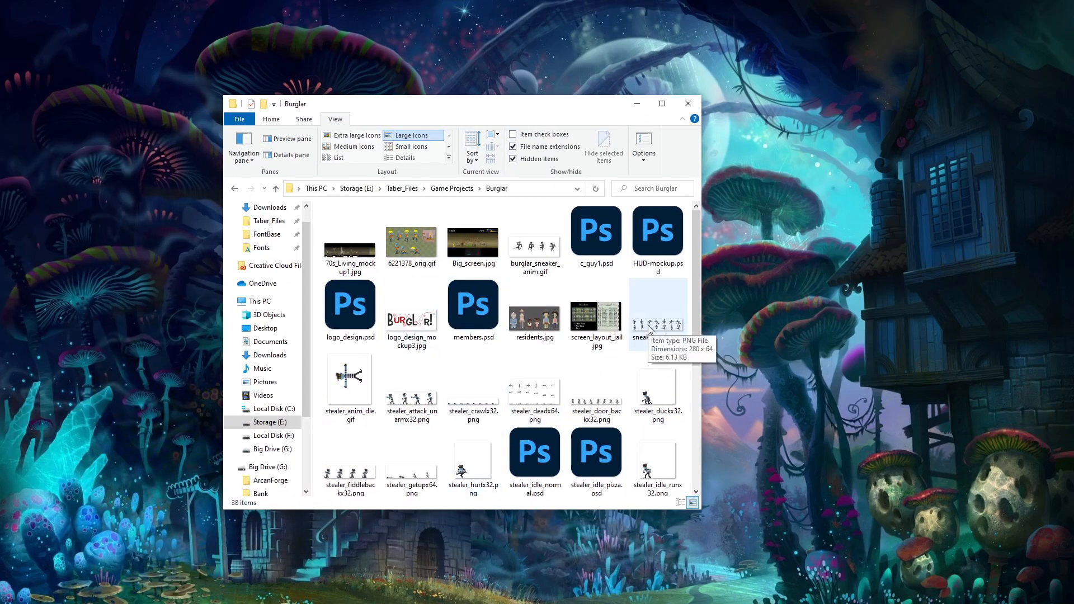
double_click(649, 329)
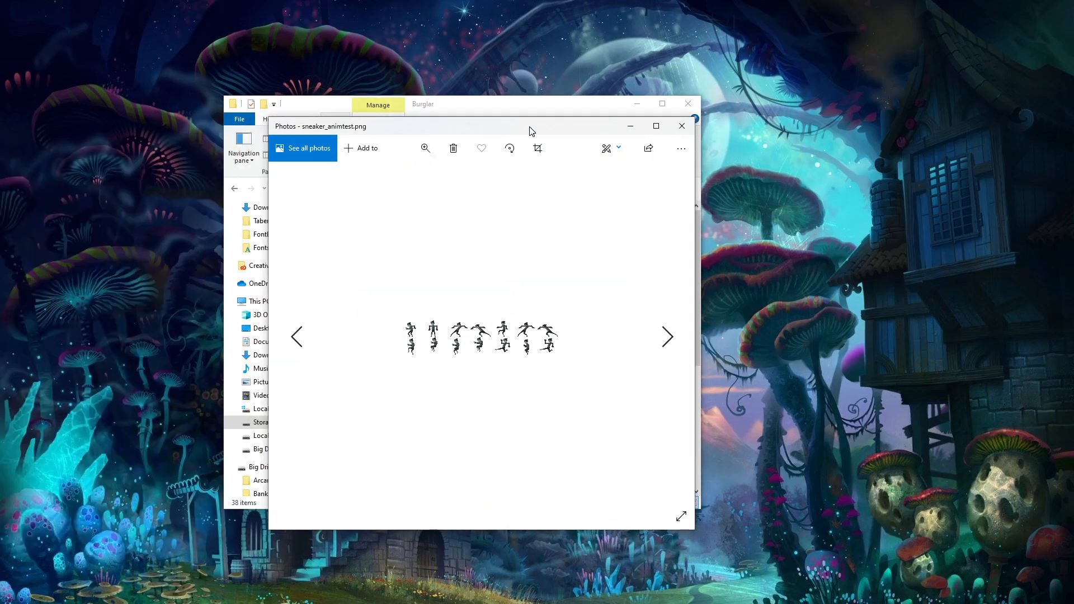
Step: Examine the sneaking character's sprite frames up close, close the image and return to the Burglar folder
scroll(492, 367, "up", 5)
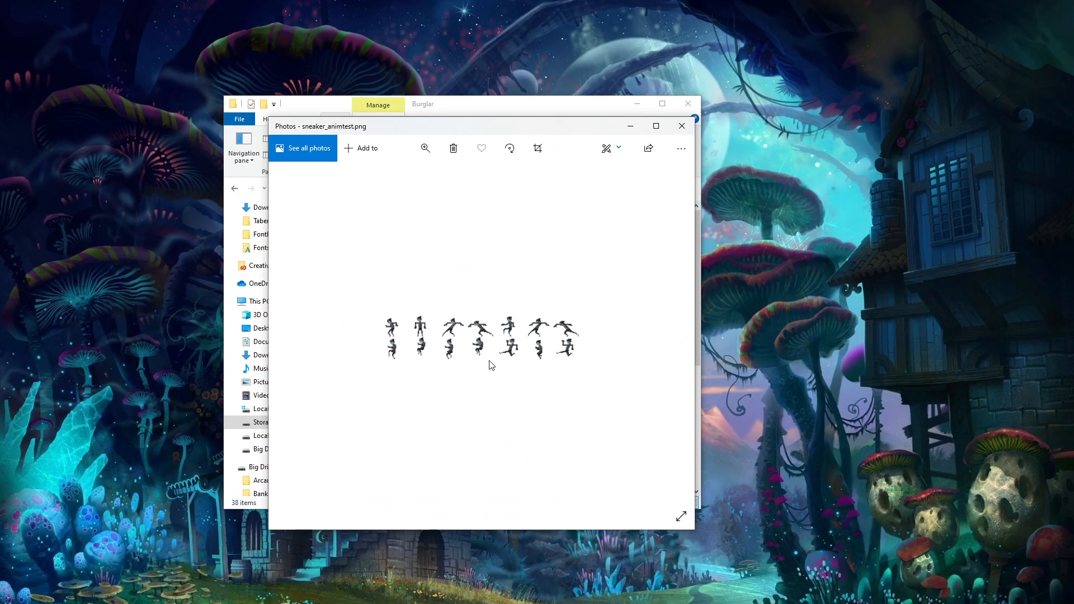
scroll(491, 366, "down", 5)
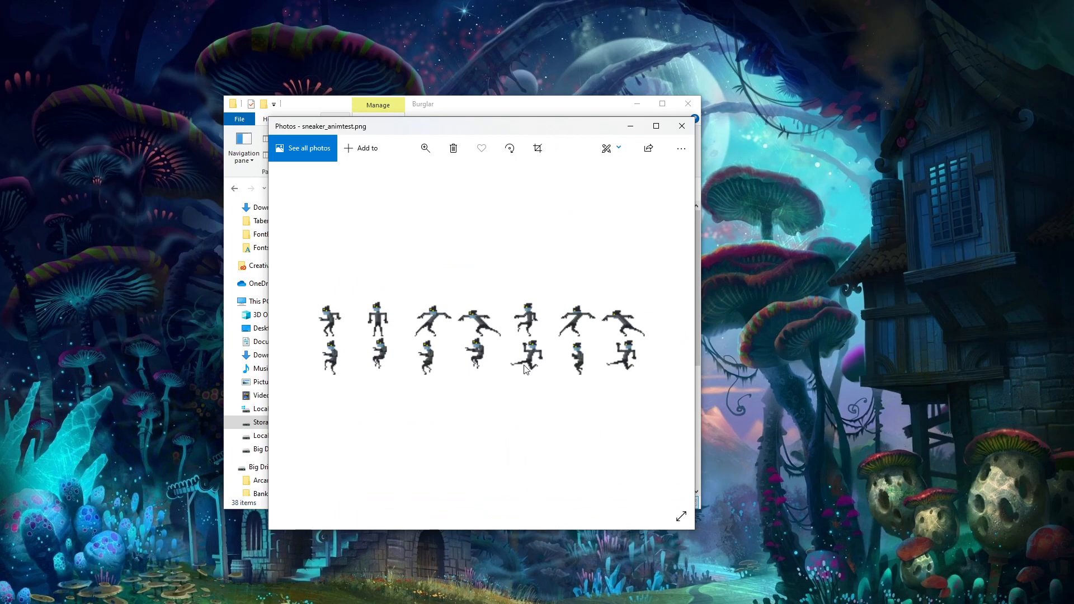
scroll(526, 369, "up", 1)
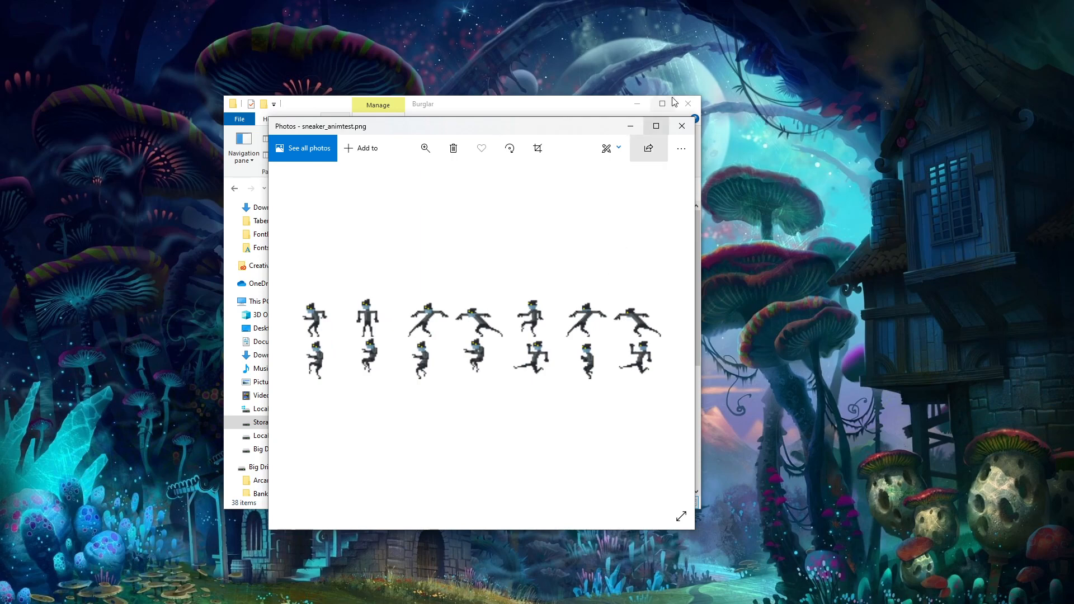
left_click(682, 126)
left_click_drag(589, 108, 590, 98)
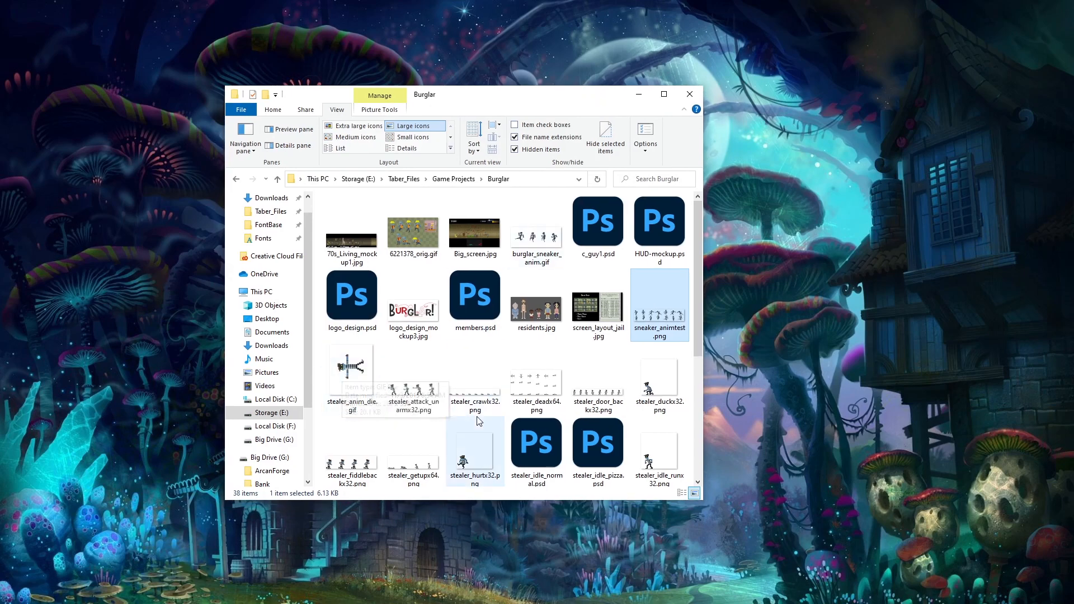
Step: View yappy_dog.gif and stealer_anim_die.gif from the Burglar folder in the photo viewer, closing each one
scroll(478, 420, "down", 3)
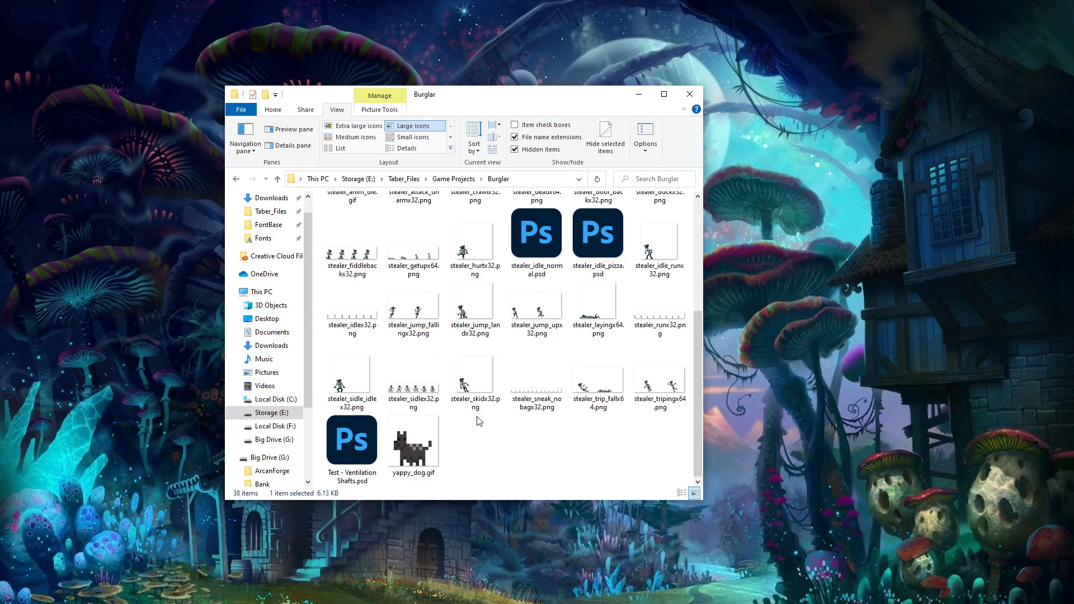
double_click(415, 449)
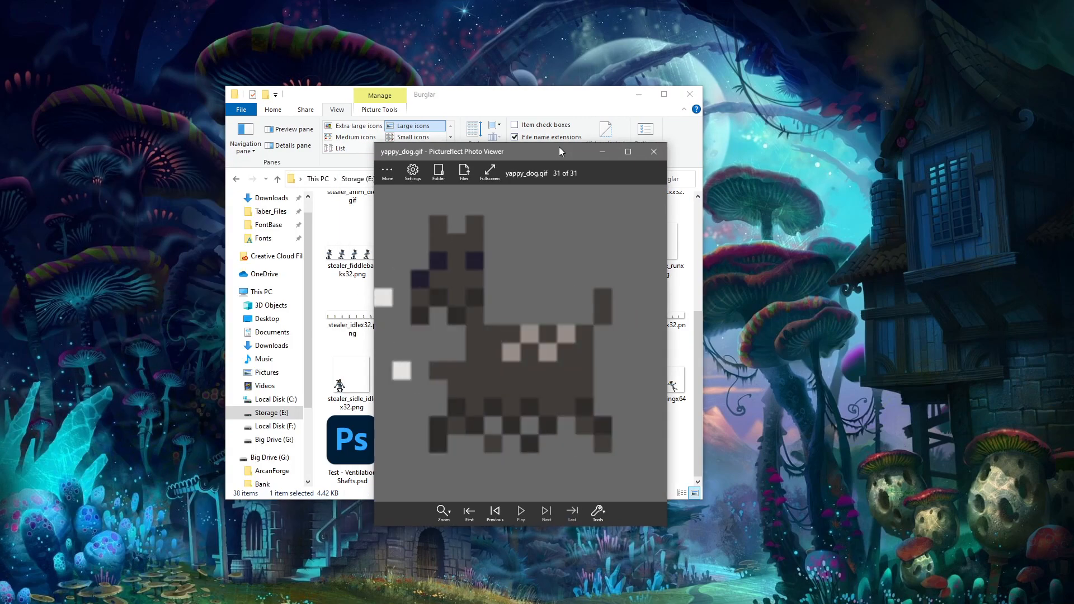
left_click(660, 146)
scroll(385, 361, "up", 3)
double_click(340, 367)
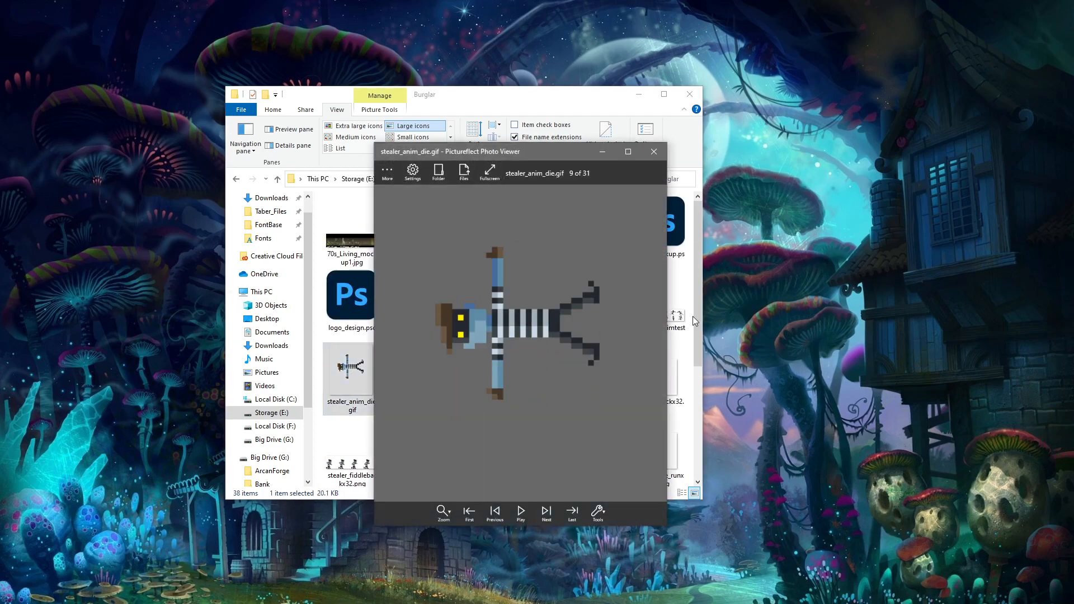
left_click(654, 152)
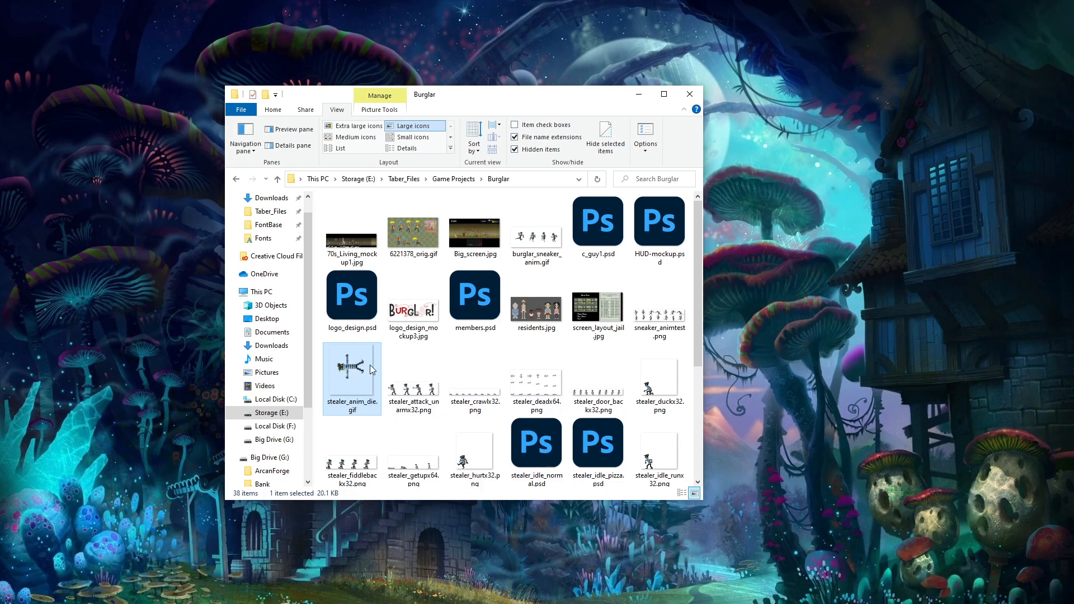
Step: Switch to the Piskel website in a maximized browser window and create a new sprite
left_click(649, 322)
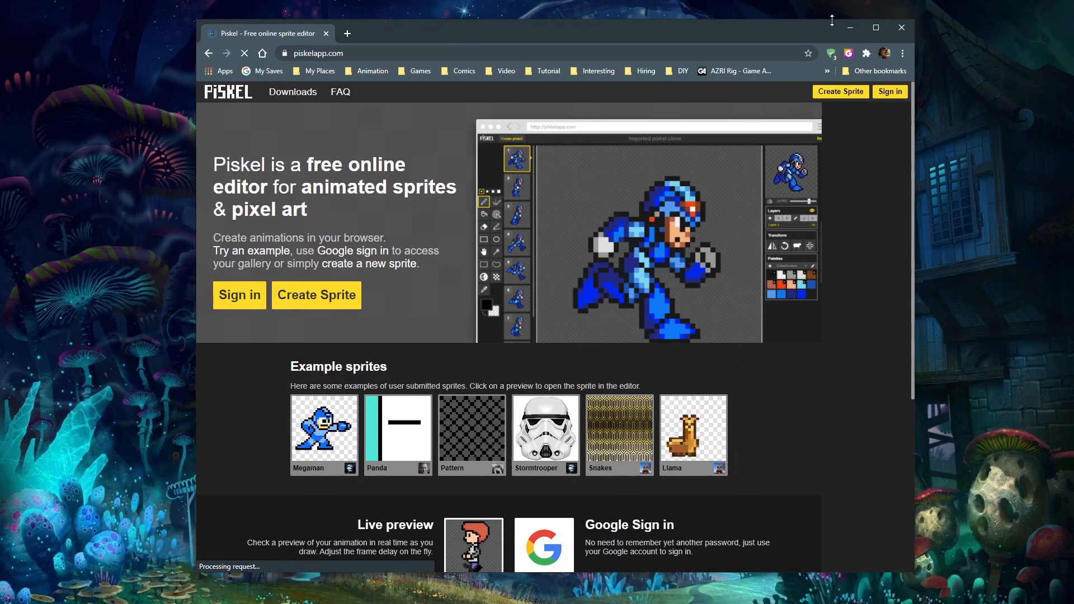
left_click(876, 27)
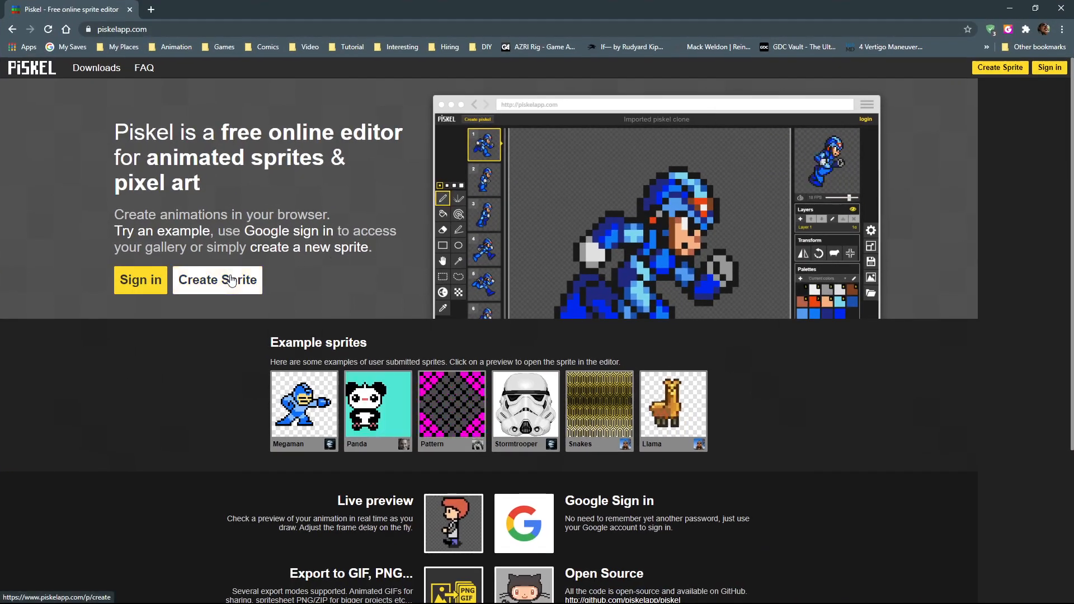
left_click(231, 280)
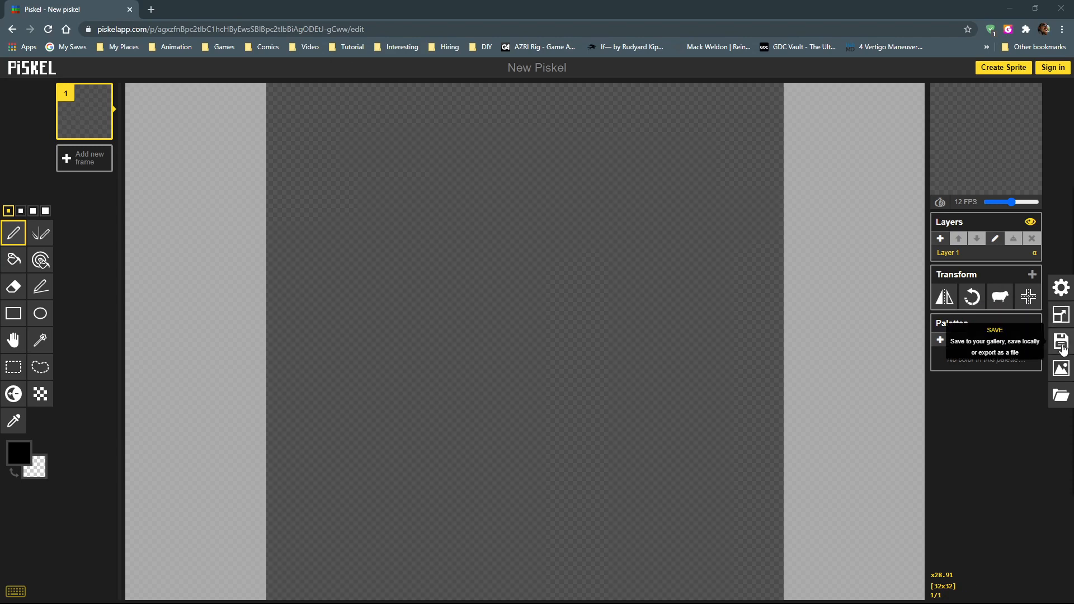
Step: Import stealer_anim_die.gif from the Desktop folder into the new sprite as a single image
left_click(1062, 396)
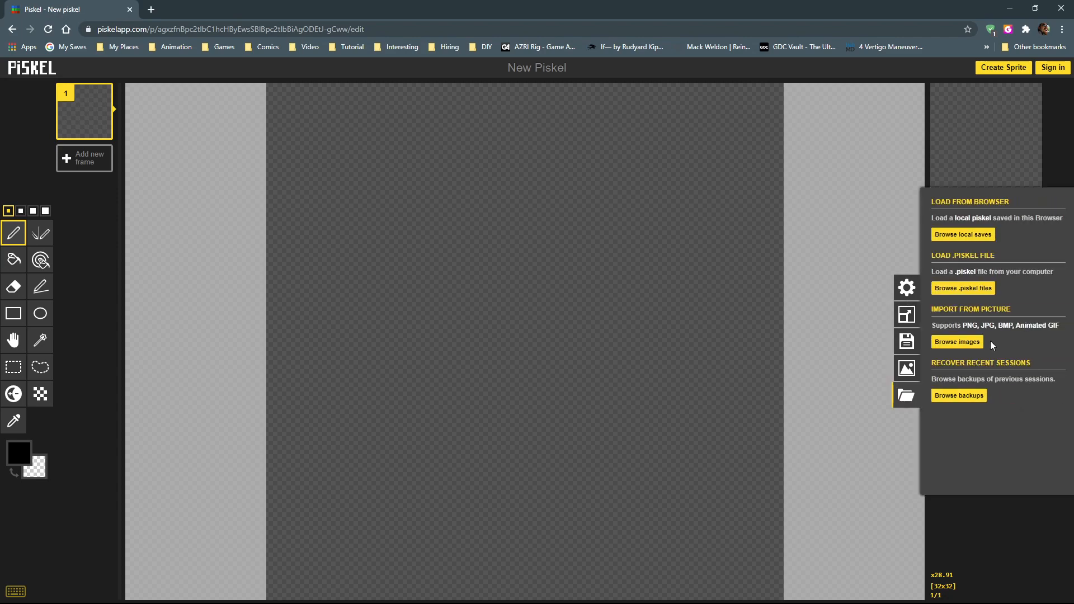
left_click(973, 342)
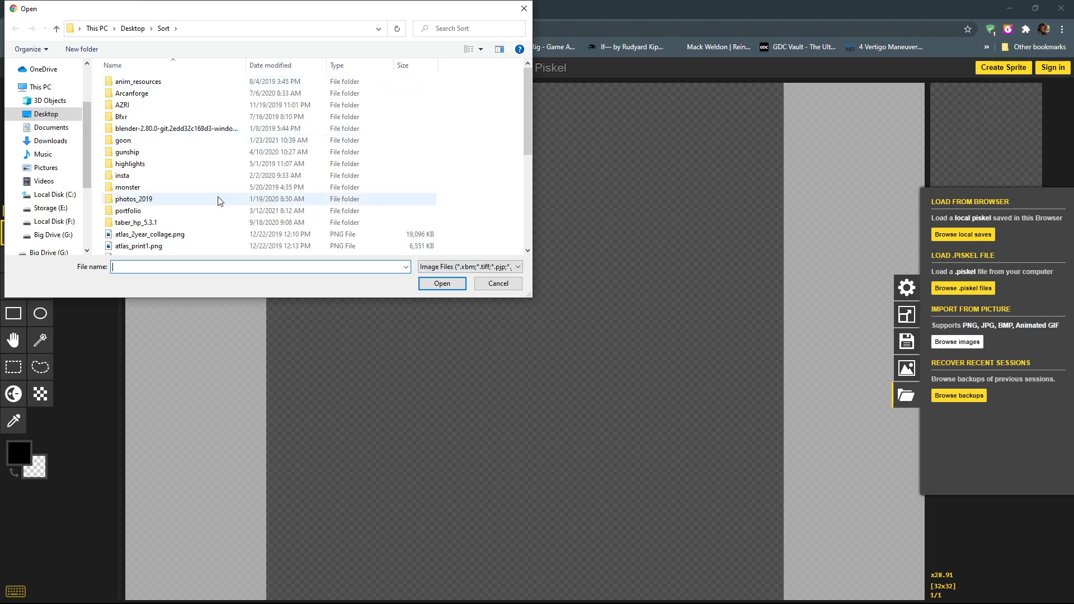
left_click(157, 236)
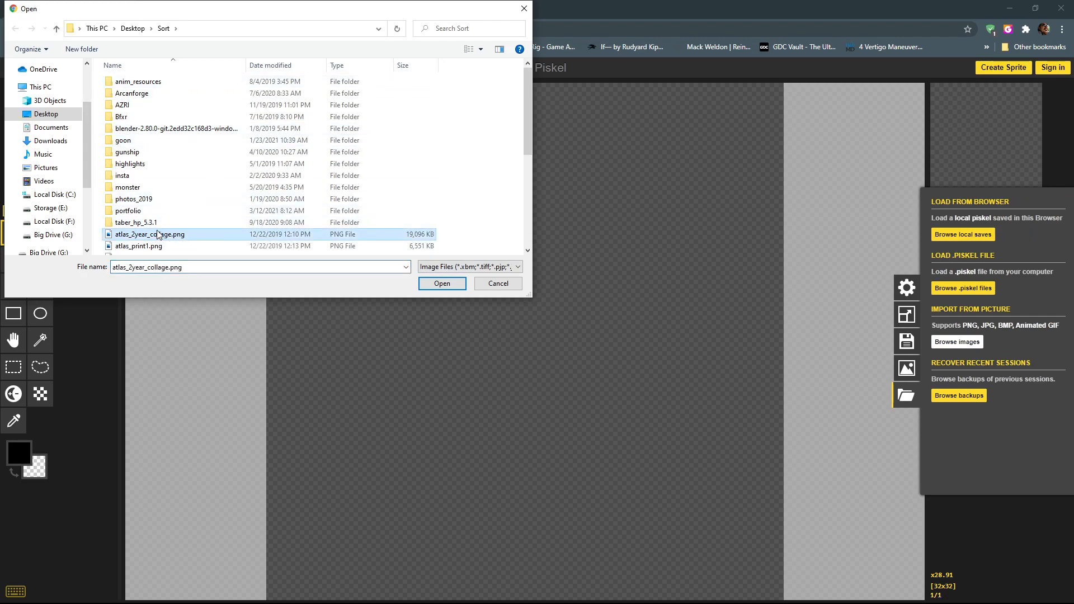
scroll(158, 232, "down", 5)
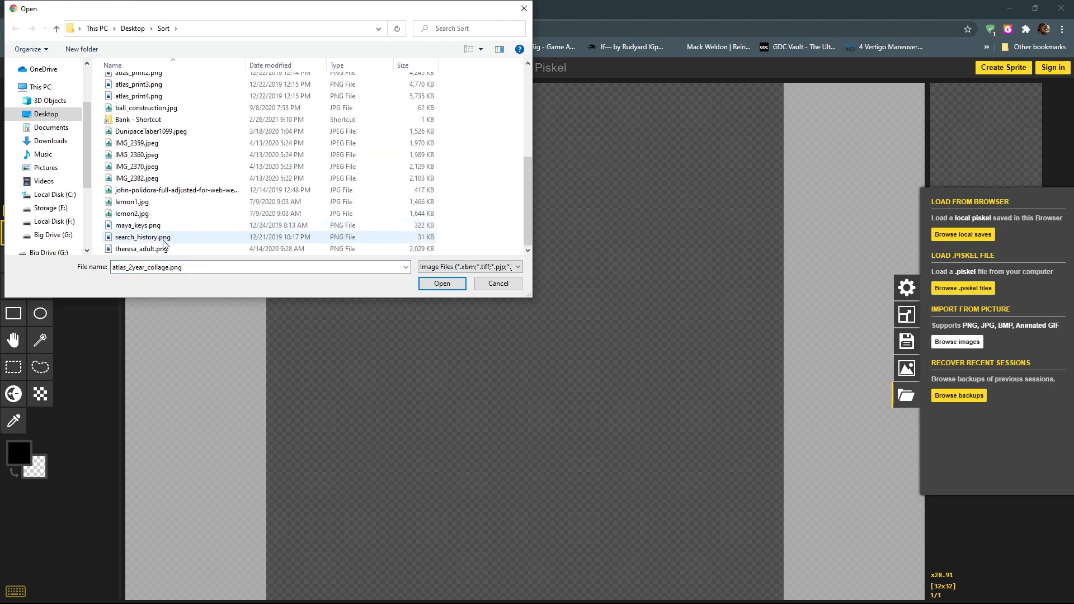
left_click(150, 167)
scroll(150, 170, "up", 1)
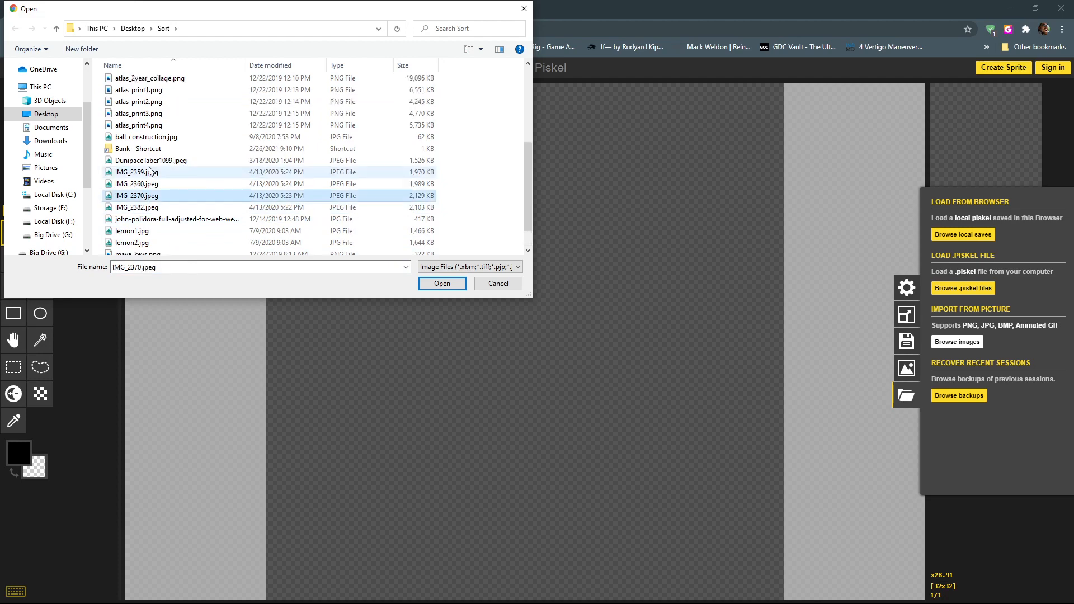
left_click(133, 28)
scroll(151, 196, "down", 4)
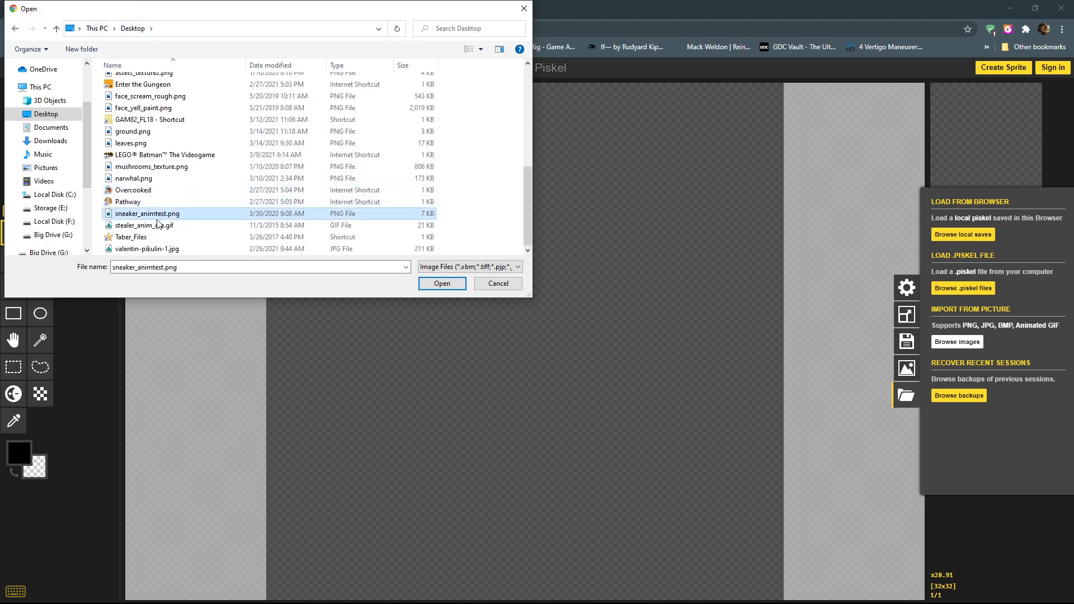
left_click(151, 226)
left_click(441, 283)
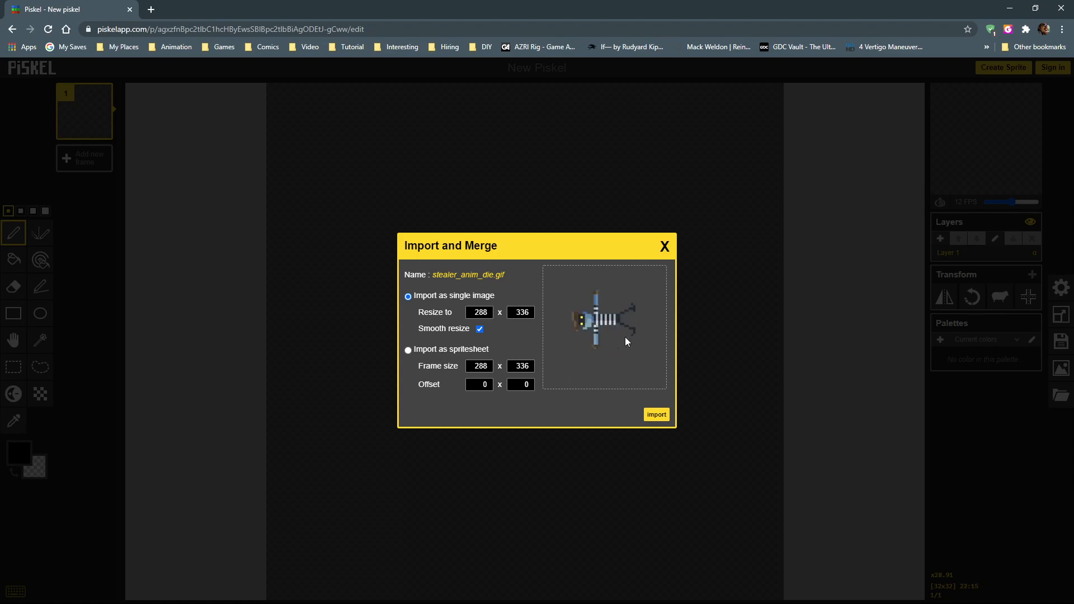
left_click(656, 415)
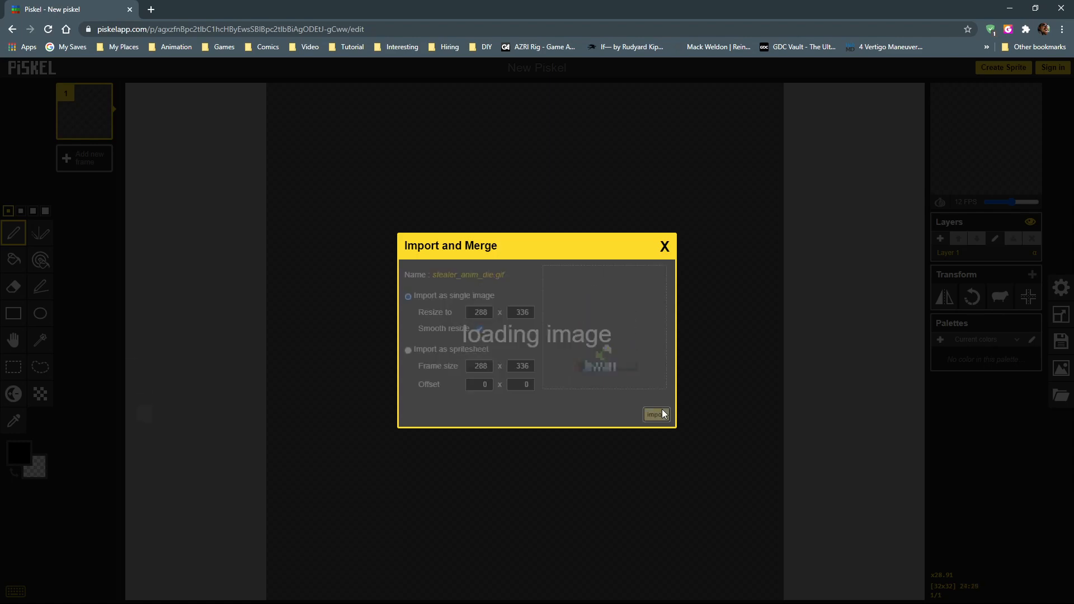
left_click(591, 103)
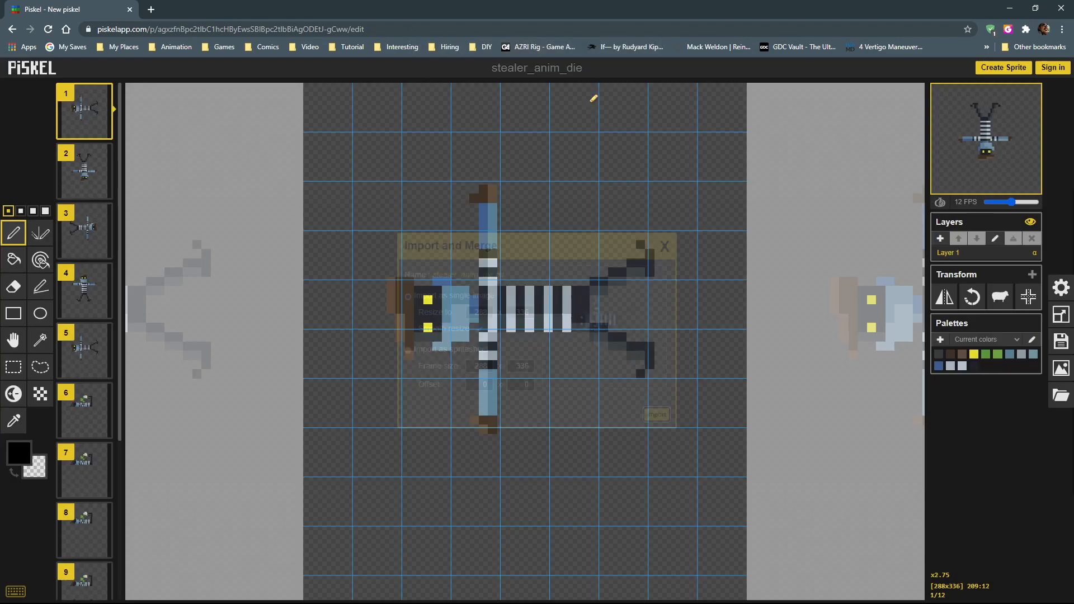
Step: Look through frames 2 to 5 of the imported death animation on the canvas
left_click(84, 173)
left_click(82, 230)
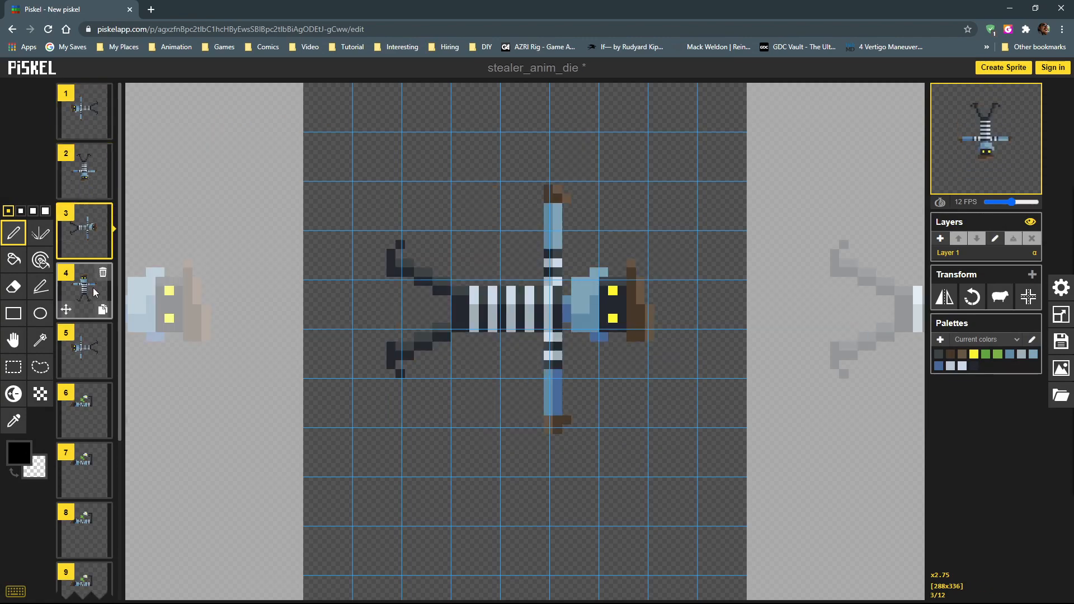
left_click(85, 291)
left_click(85, 364)
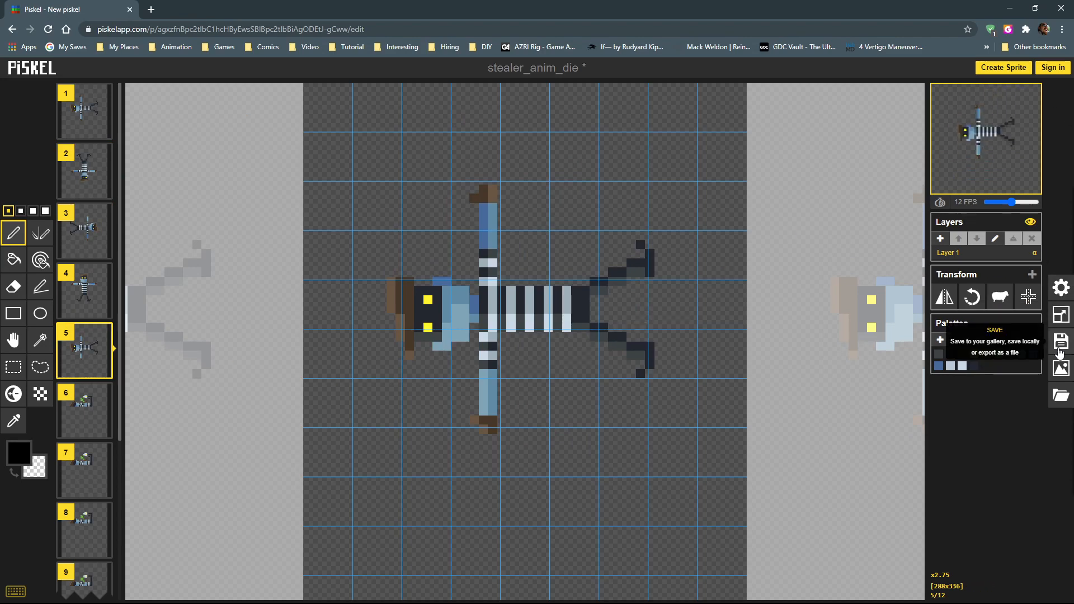
Step: Open the export options, review the GIF settings, switch to PNG spritesheet export and look over all animation frames
left_click(1061, 369)
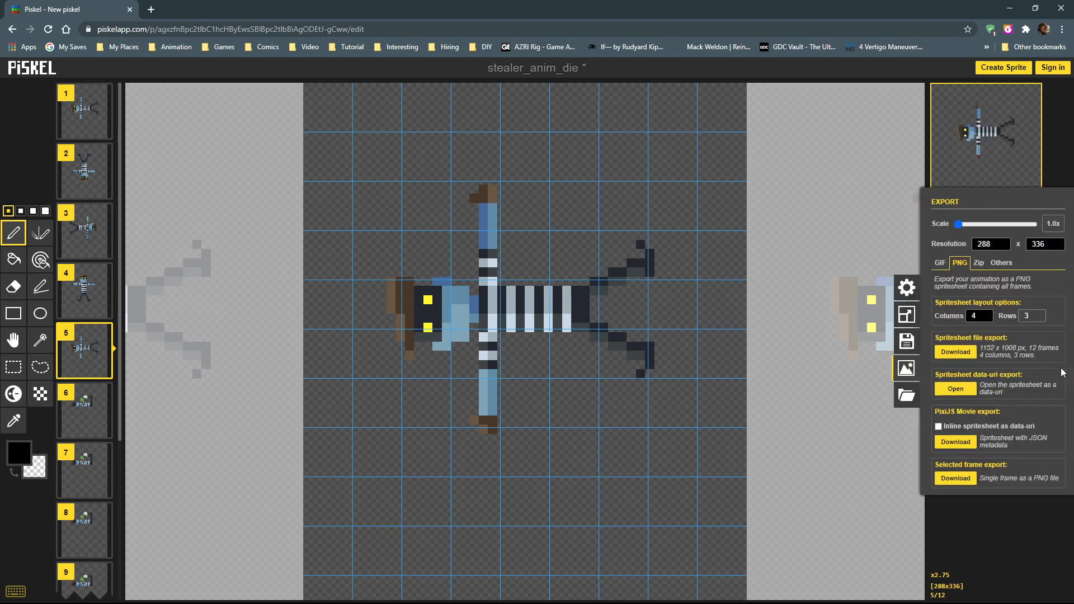
left_click(942, 264)
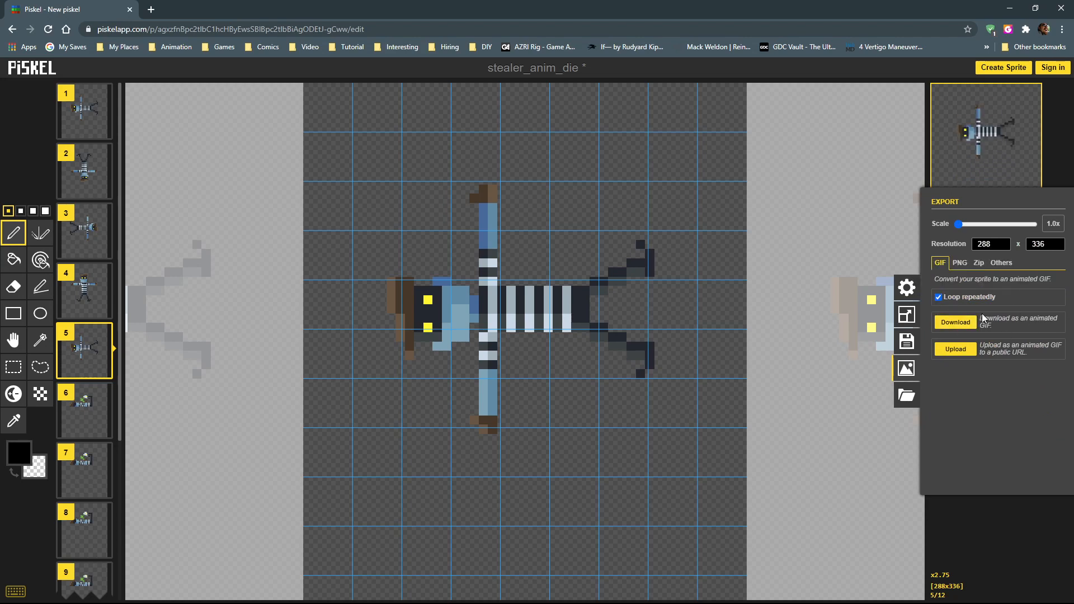
left_click(960, 265)
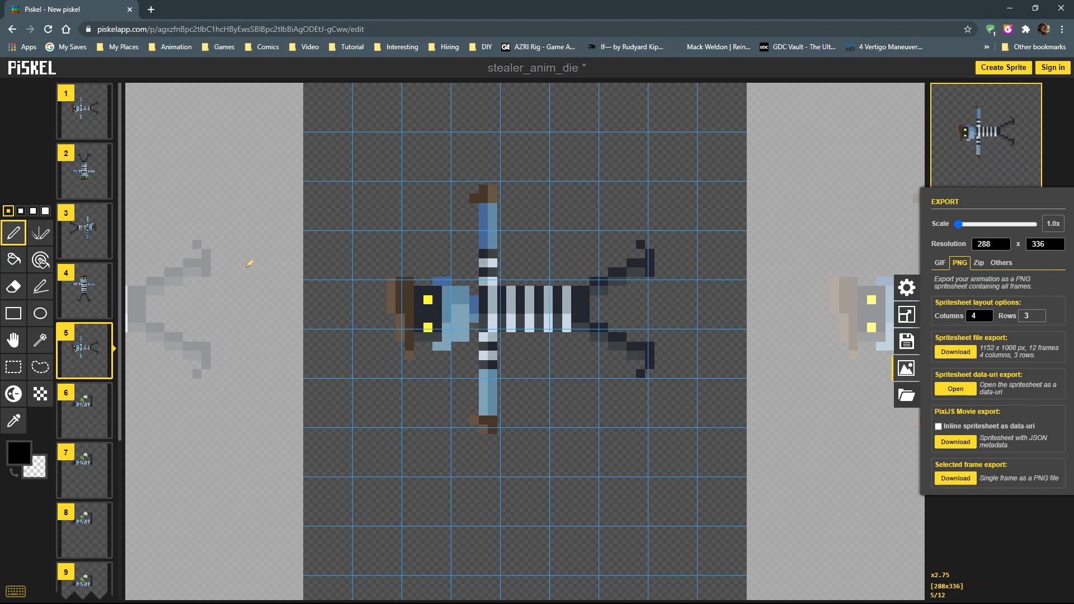
scroll(90, 208, "down", 2)
scroll(90, 208, "down", 2)
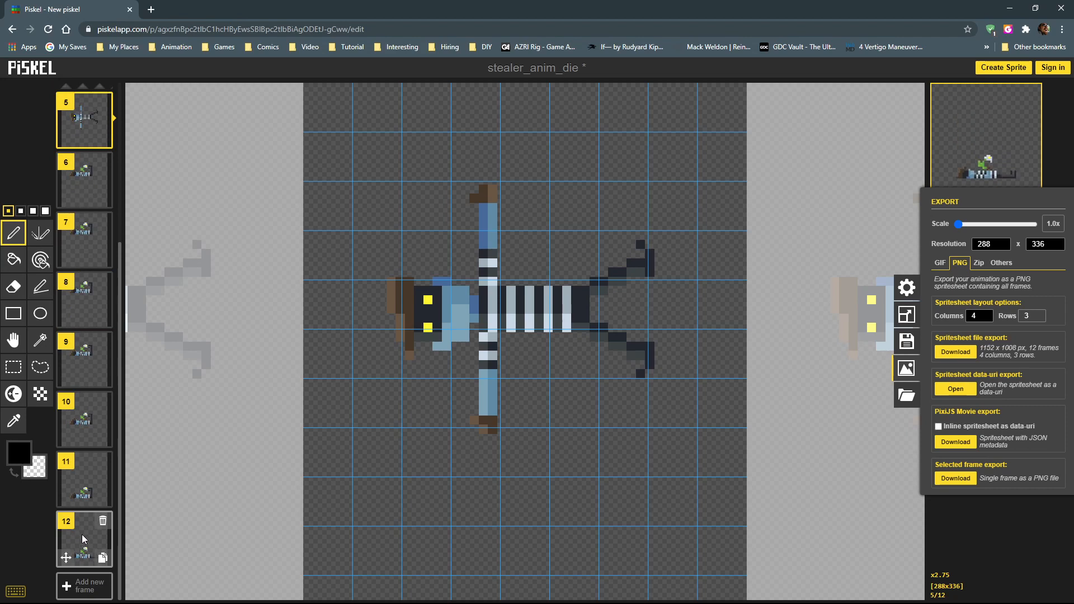
scroll(81, 534, "up", 4)
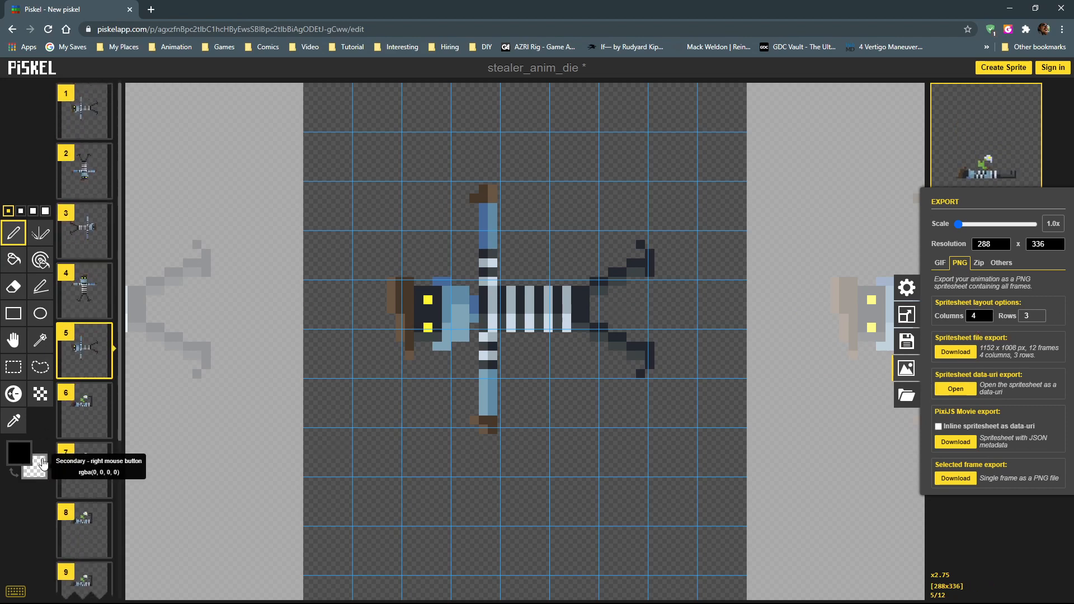
Step: Set the spritesheet layout to 3 columns and download the spritesheet as a PNG
double_click(975, 315)
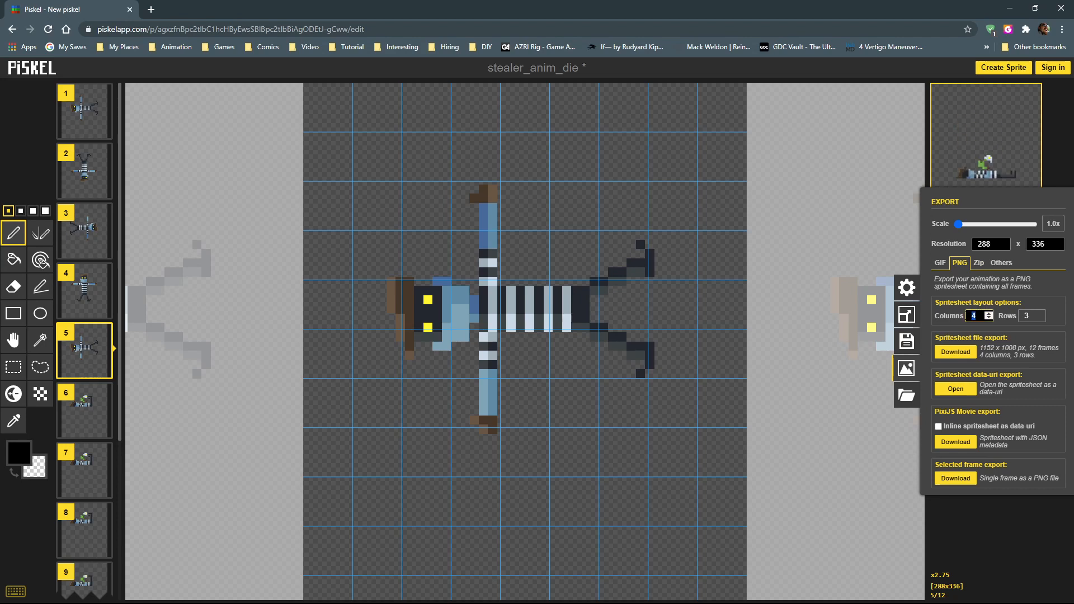
type("1")
left_click_drag(979, 316, 964, 317)
type("2")
type("3")
left_click(957, 352)
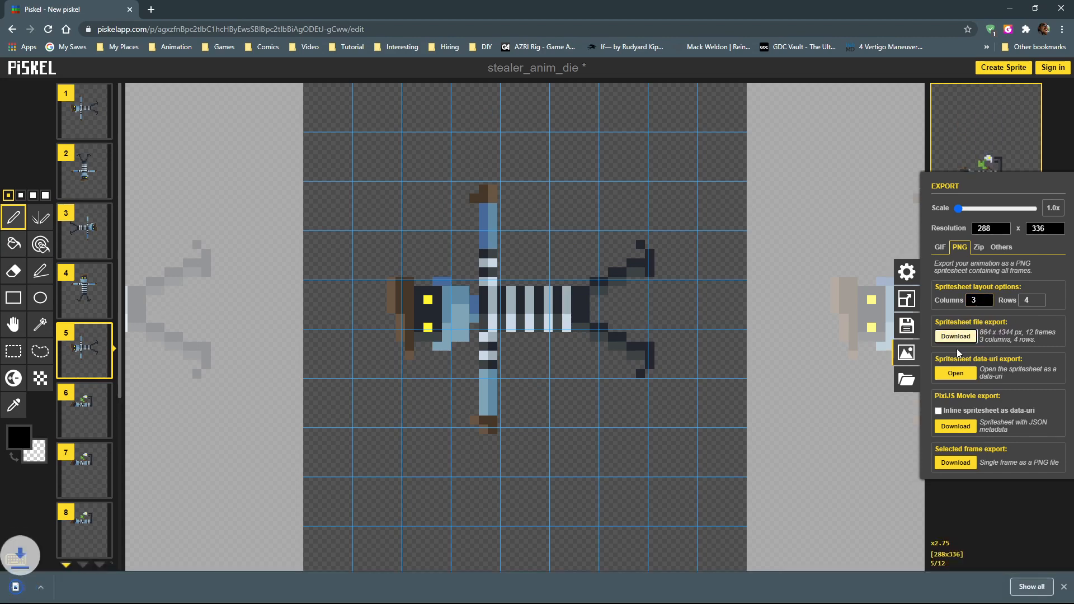
Step: Locate the downloaded stealer_anim_die.png in its folder, view the spritesheet in Photos and close it
left_click(121, 588)
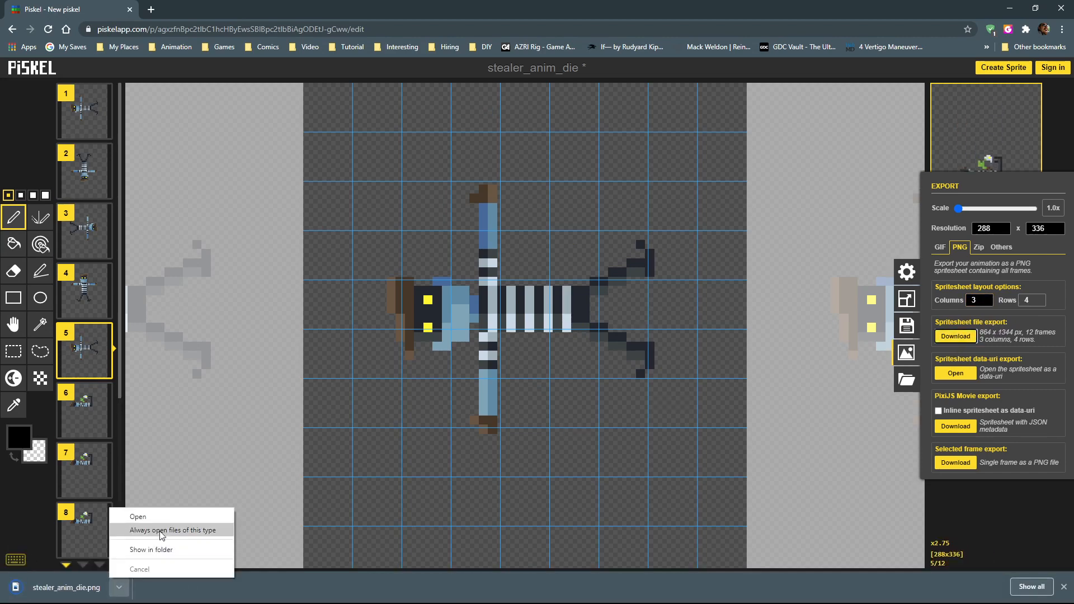
left_click(163, 548)
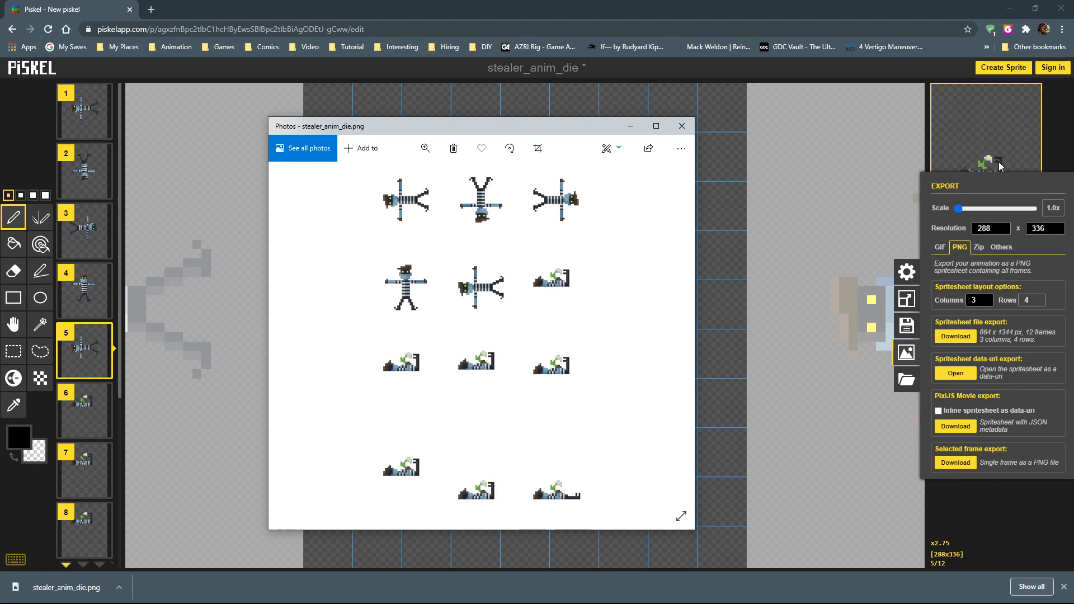
left_click(682, 125)
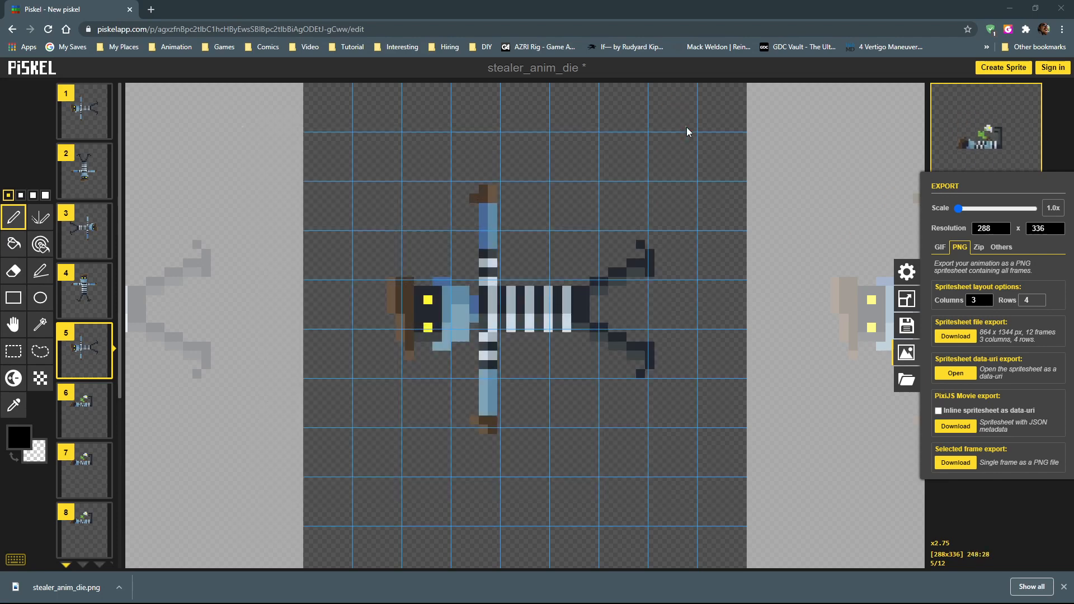
Step: Export the frames as a ZIP archive with the sprite_ prefix and open the downloaded archive in WinRAR
left_click(980, 252)
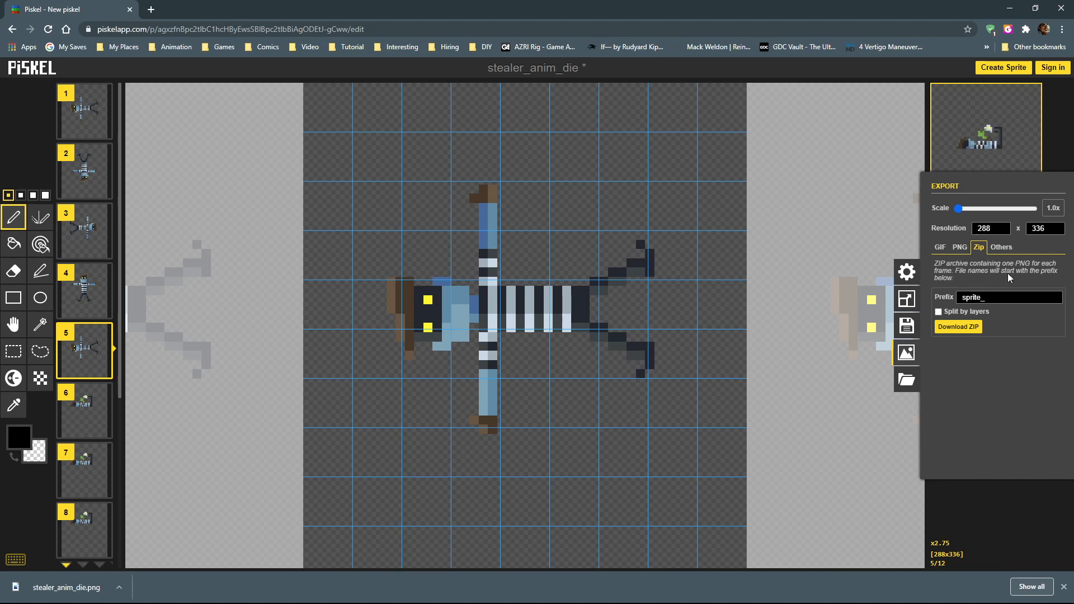
left_click(960, 327)
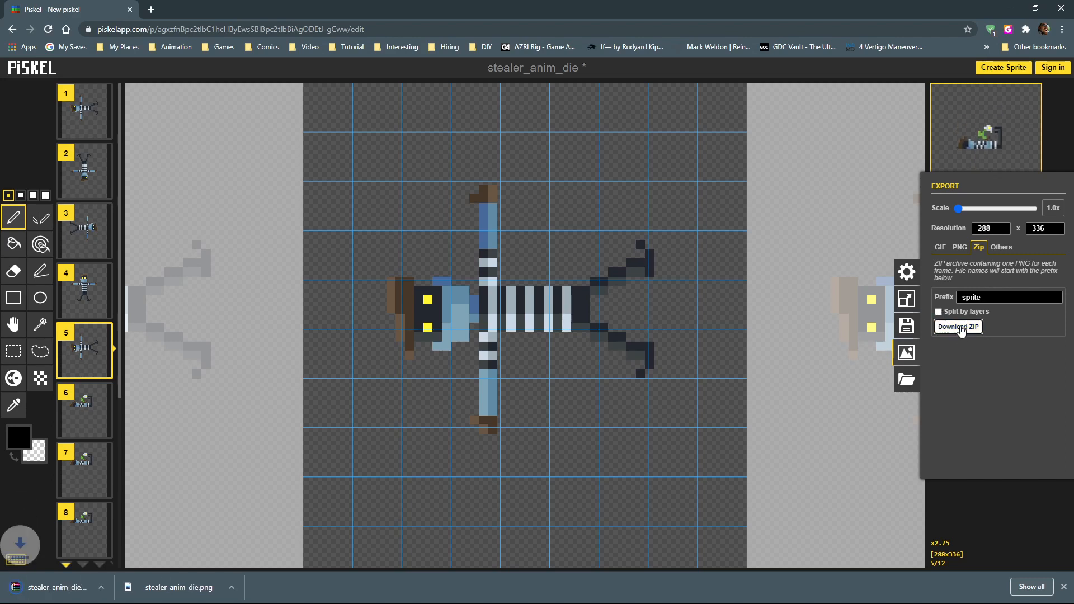
left_click(80, 589)
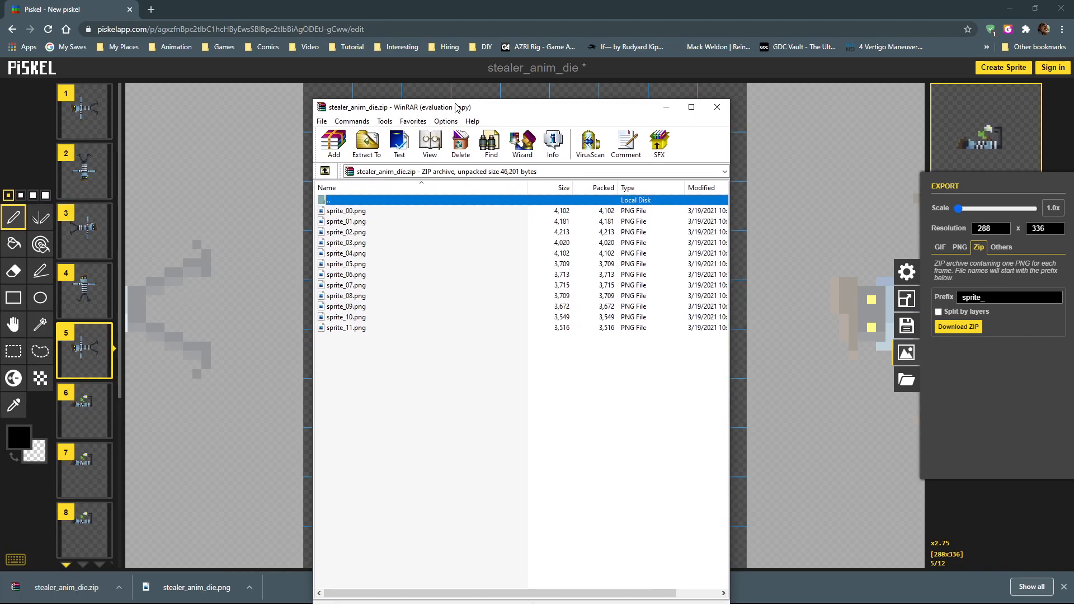
Step: Preview the extracted frames sprite_00.png, sprite_04.png and sprite_07.png from the archive one by one, then move the archive window out of the way
double_click(335, 211)
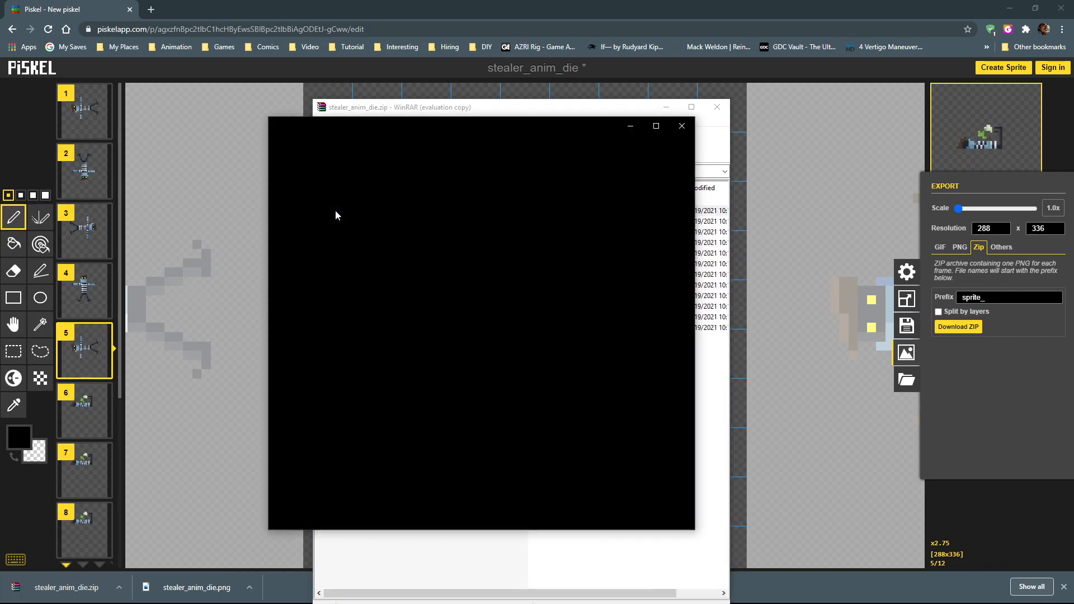
left_click(682, 126)
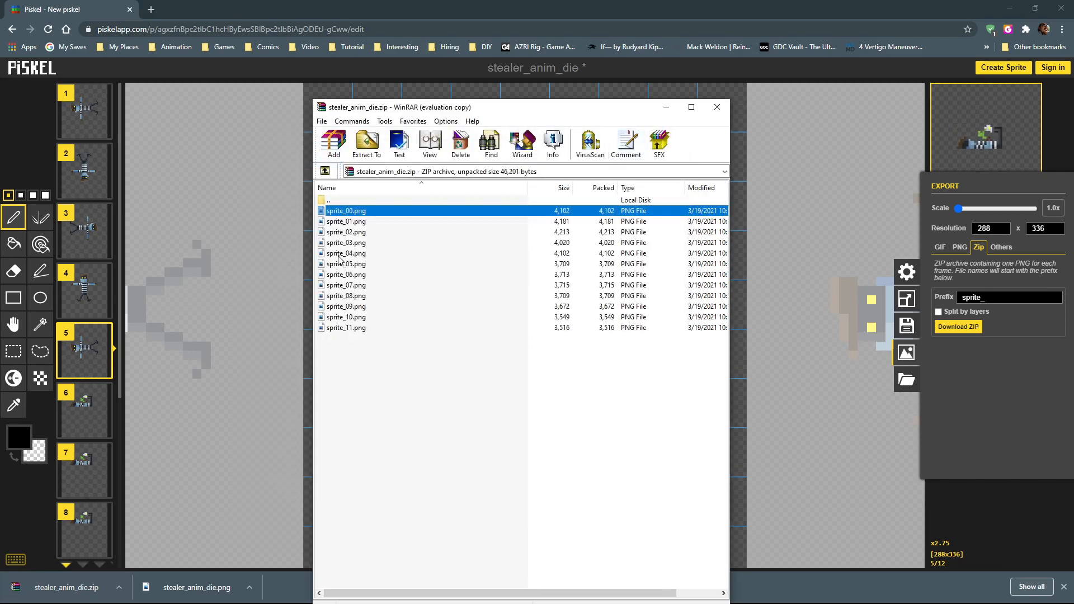
double_click(343, 257)
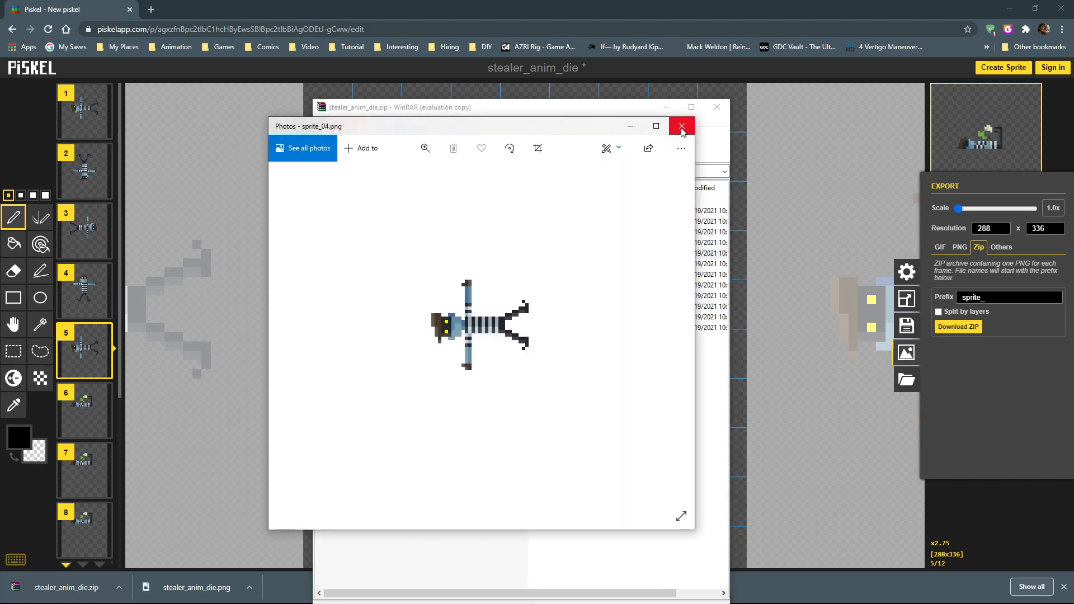
left_click(682, 126)
double_click(353, 285)
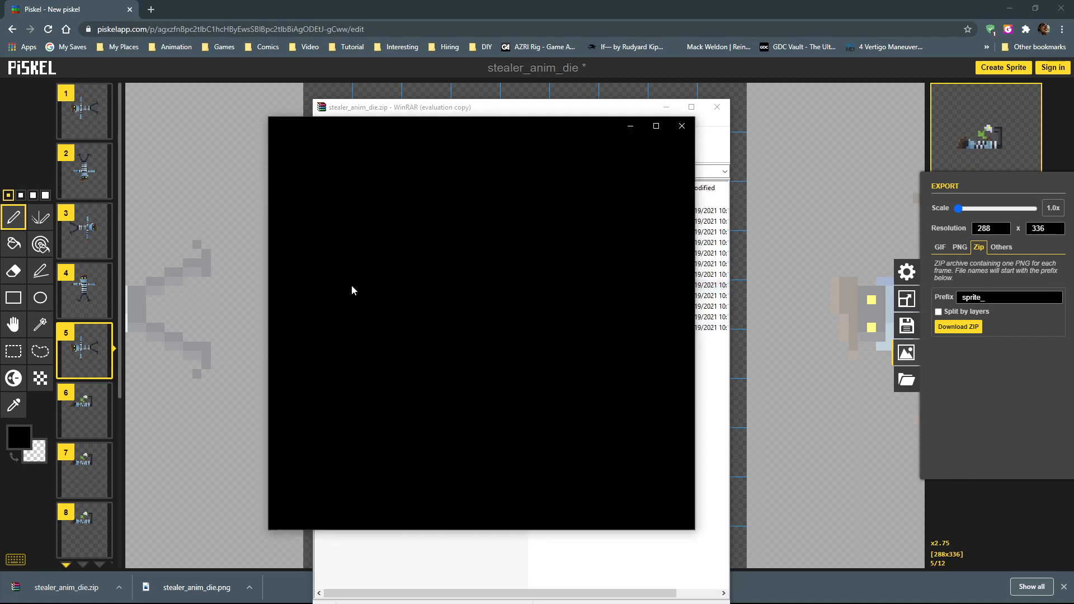
left_click(682, 126)
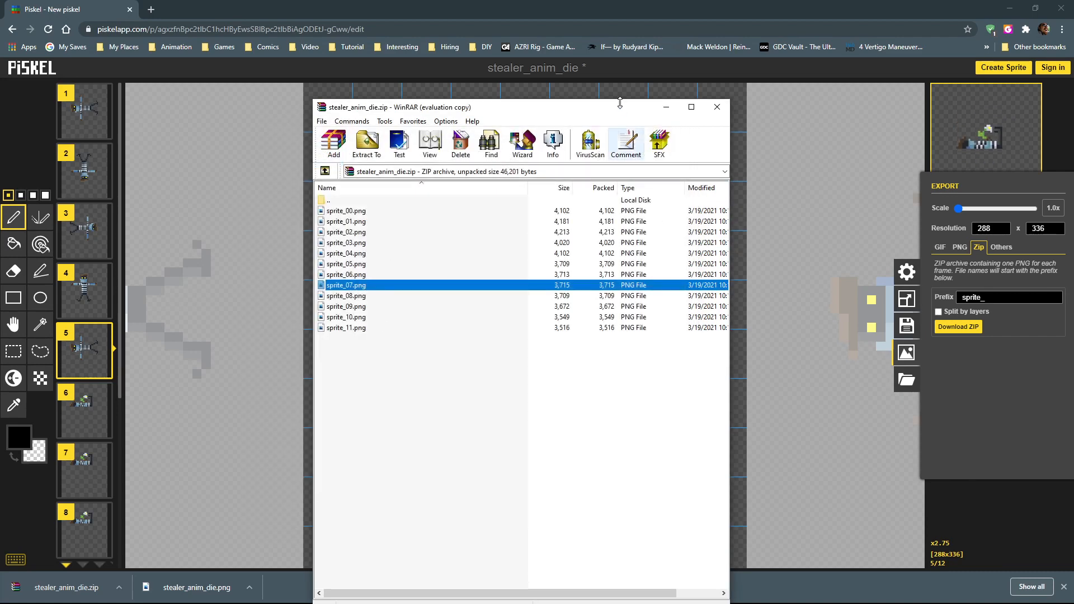
left_click_drag(617, 110, 2, 126)
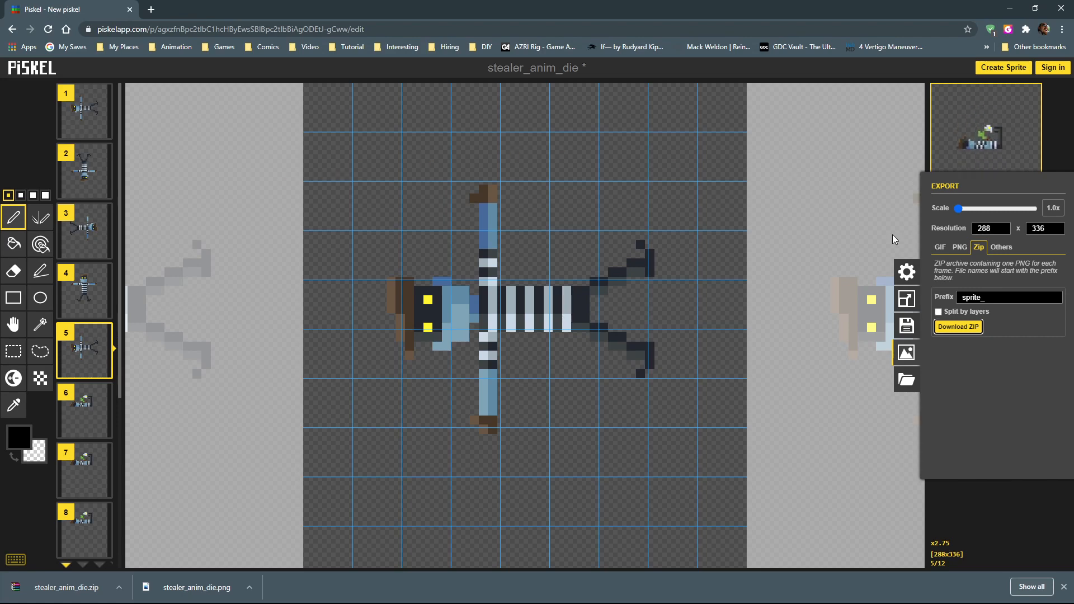
Step: Review the export options for other formats, ZIP, PNG and GIF, then close the export settings
left_click(1001, 250)
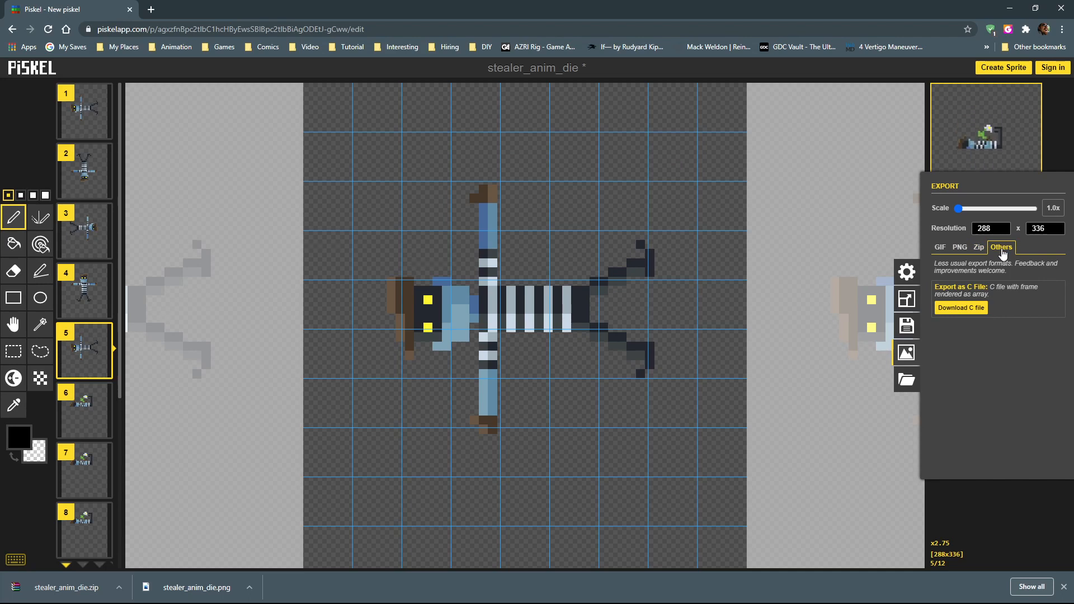
left_click(979, 249)
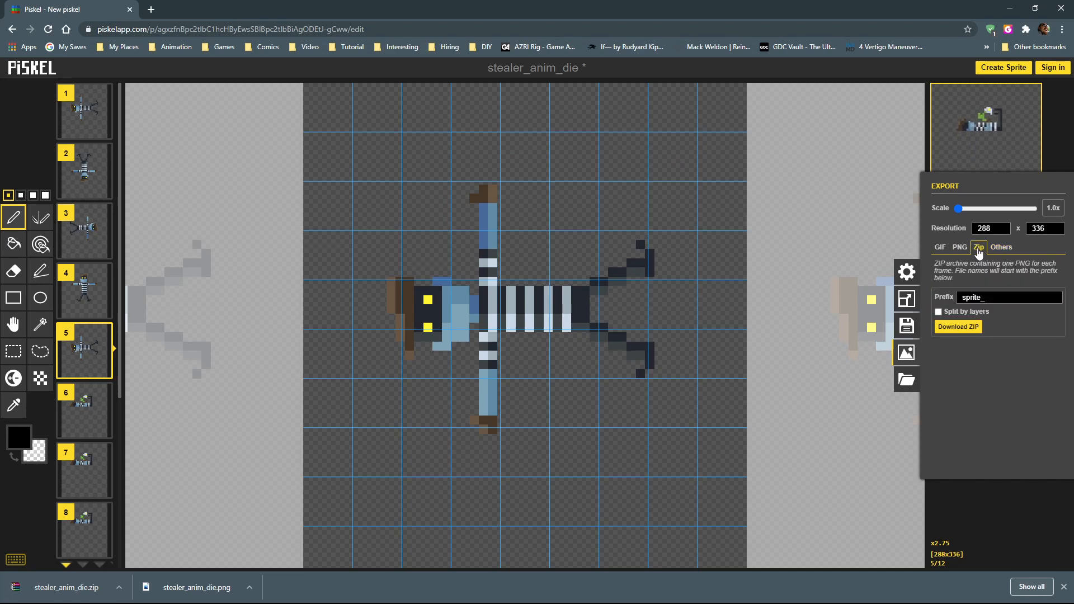
left_click(959, 248)
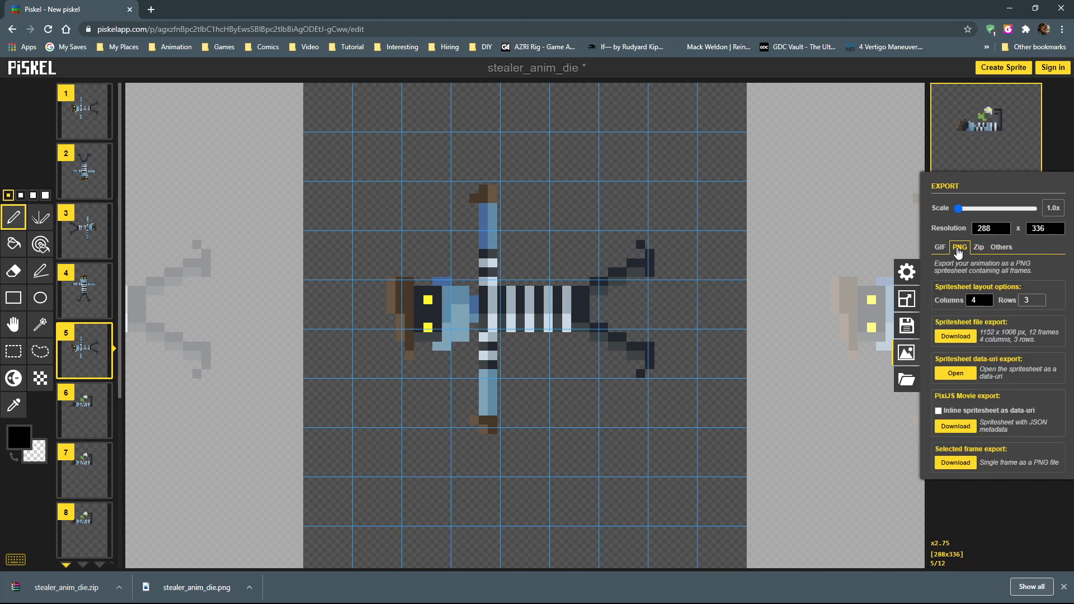
left_click(941, 249)
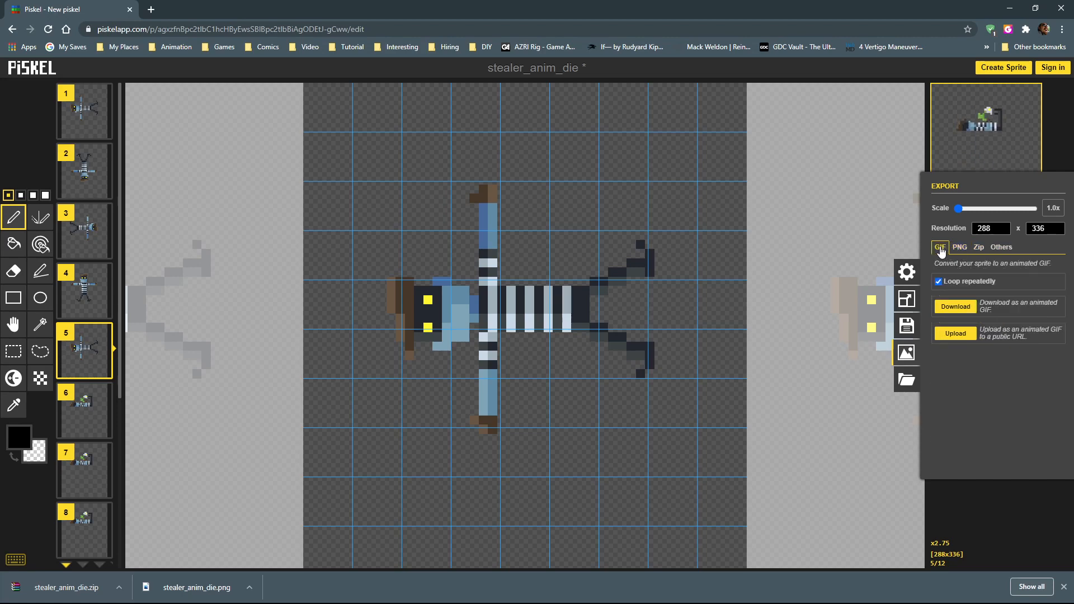
left_click(960, 249)
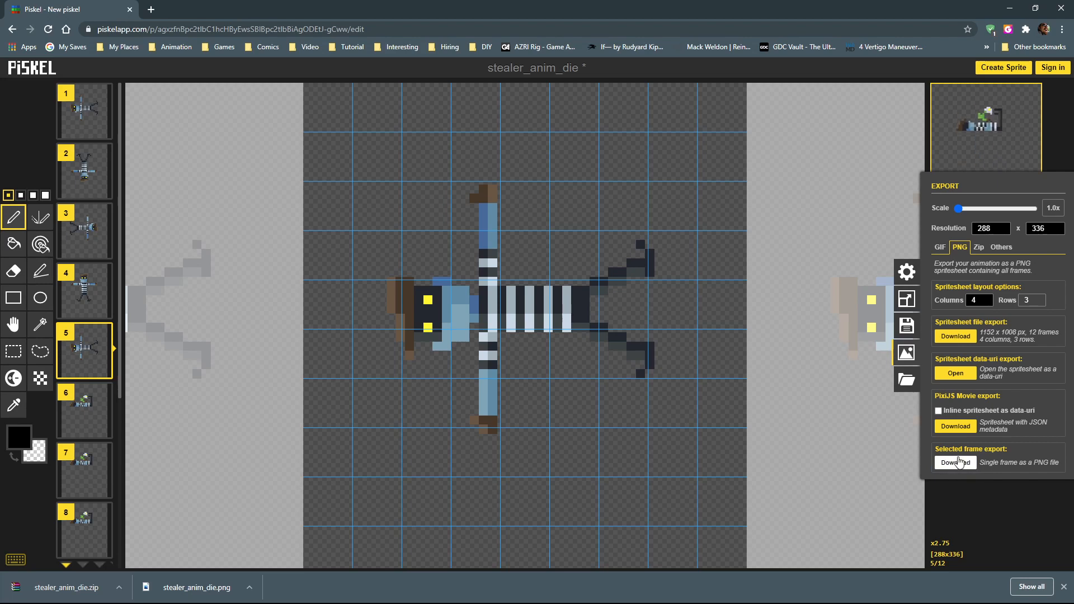
left_click(939, 247)
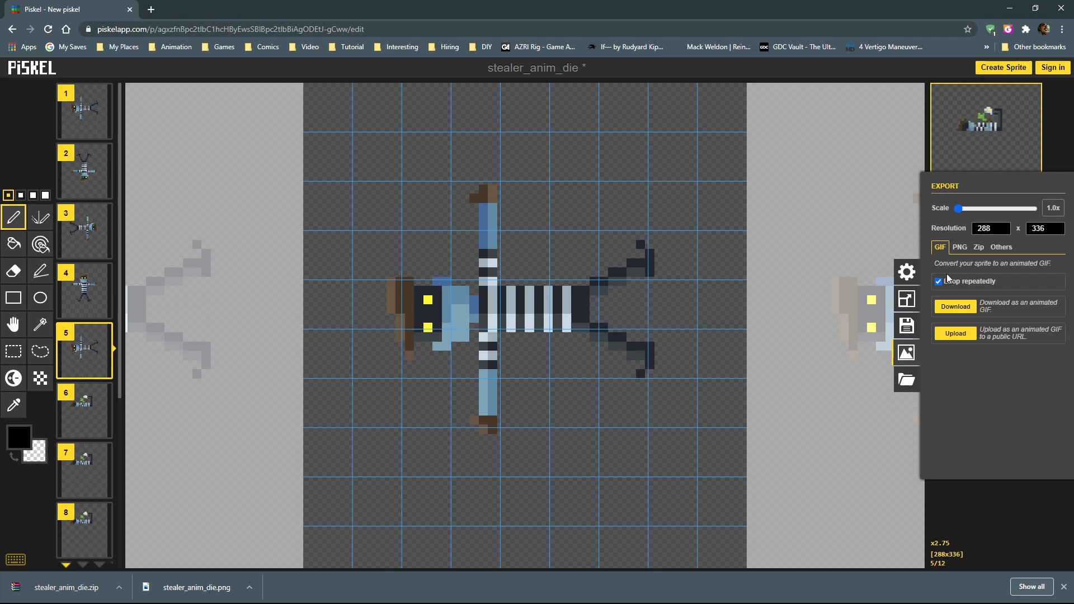
left_click(959, 247)
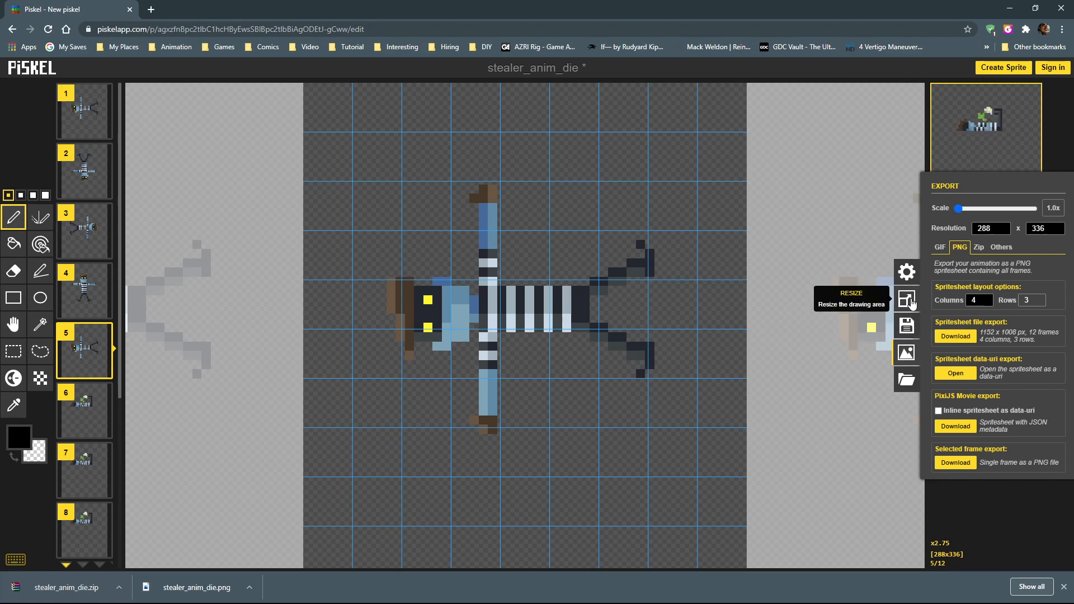
left_click(906, 353)
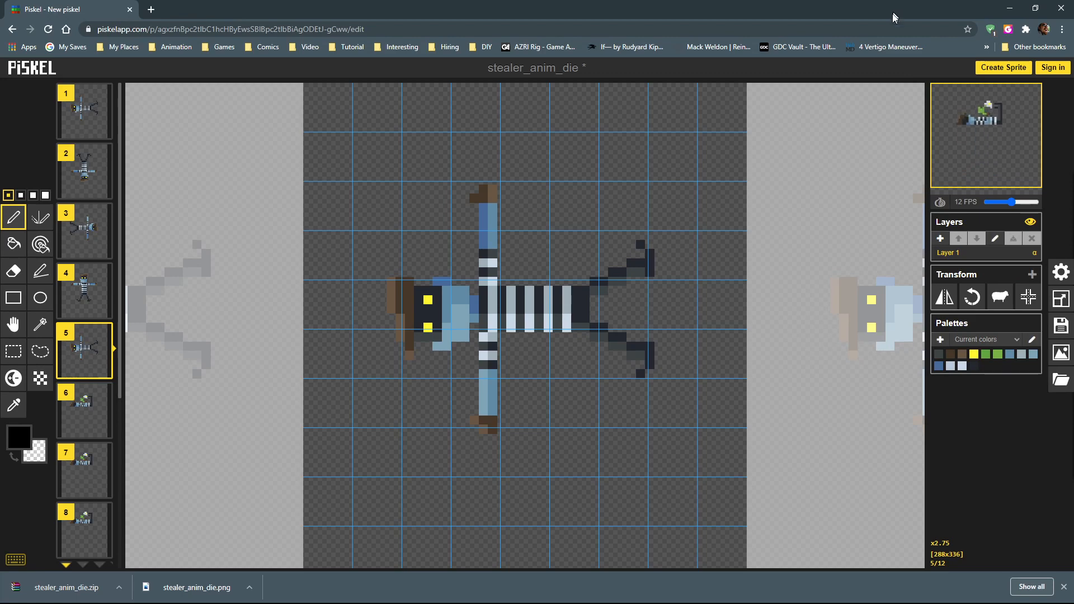
Step: Clear the browser away, switch to Unity Hub and start a new project with the 2D template
left_click_drag(895, 10, 0, 109)
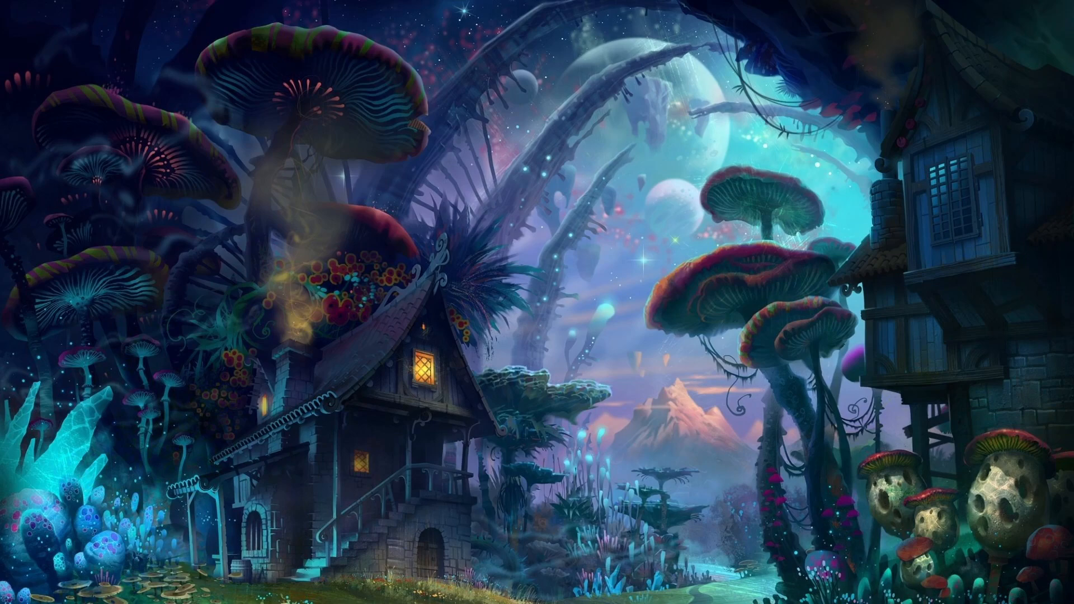
left_click_drag(0, 224, 508, 146)
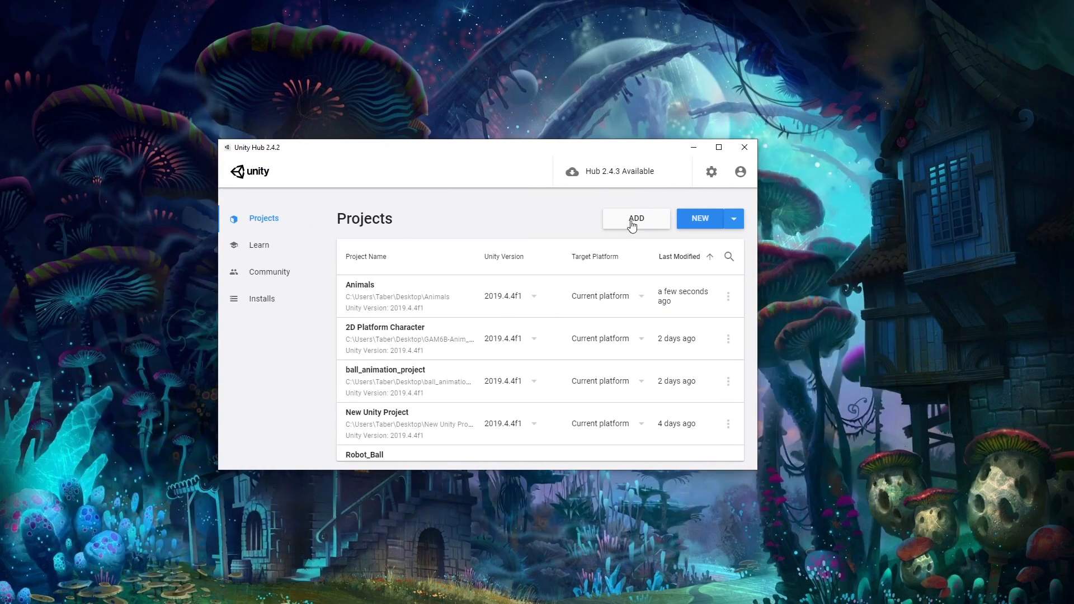
left_click(704, 222)
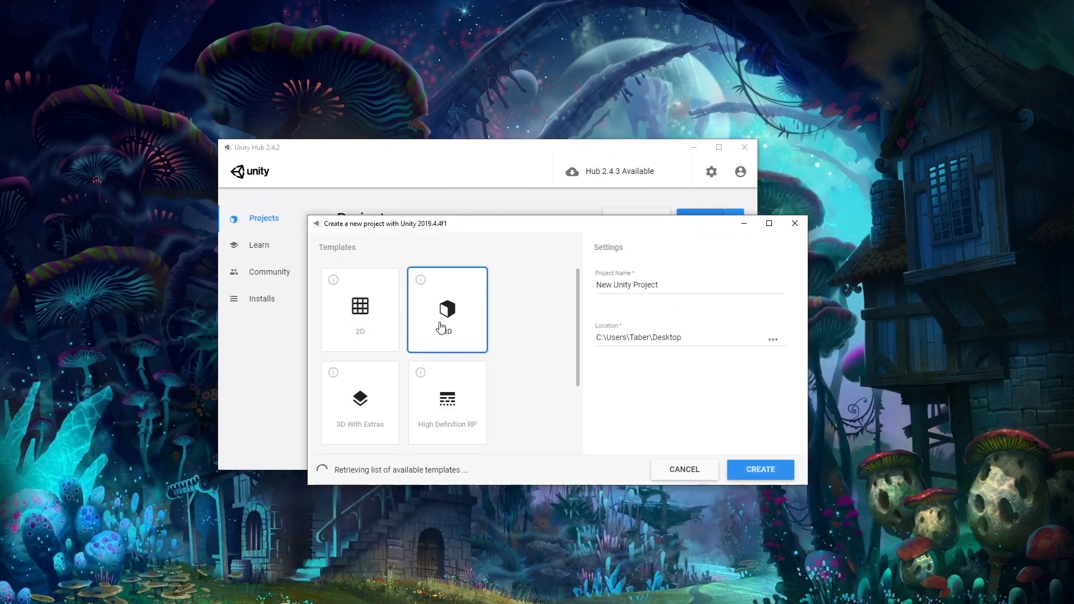
left_click(367, 324)
Step: Name the new project "pixel thing" and create it
left_click(662, 286)
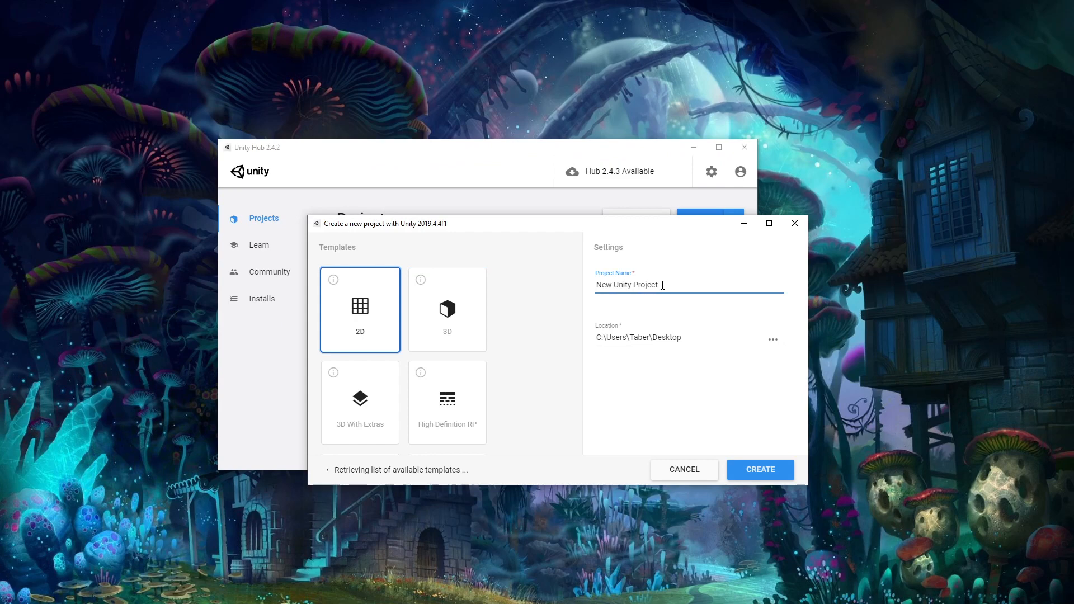
key("BackSpace")
key("BackSpace")
key("BackSpace")
key("BackSpace")
key("BackSpace")
key("BackSpace")
key("BackSpace")
key("BackSpace")
key("BackSpace")
key("BackSpace")
key("BackSpace")
key("BackSpace")
key("BackSpace")
key("BackSpace")
key("BackSpace")
key("BackSpace")
key("BackSpace")
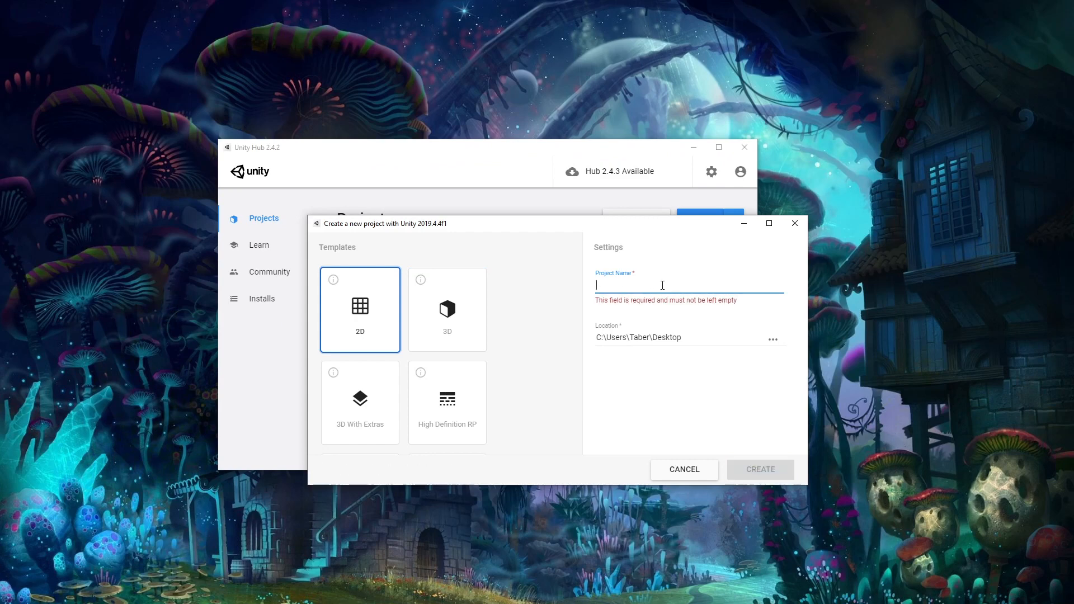
type("pixel thing")
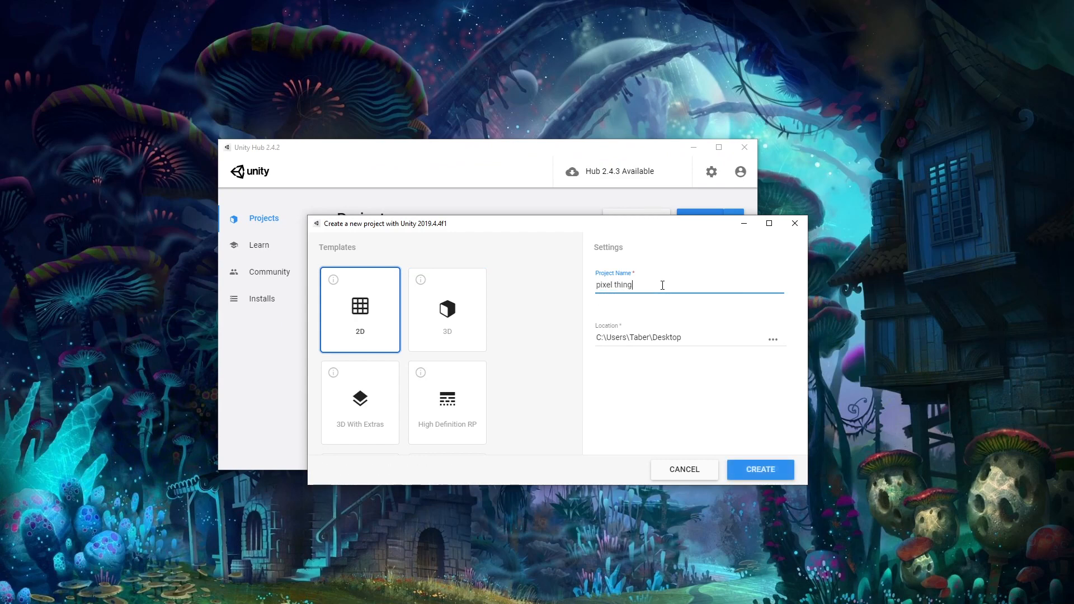
left_click(779, 473)
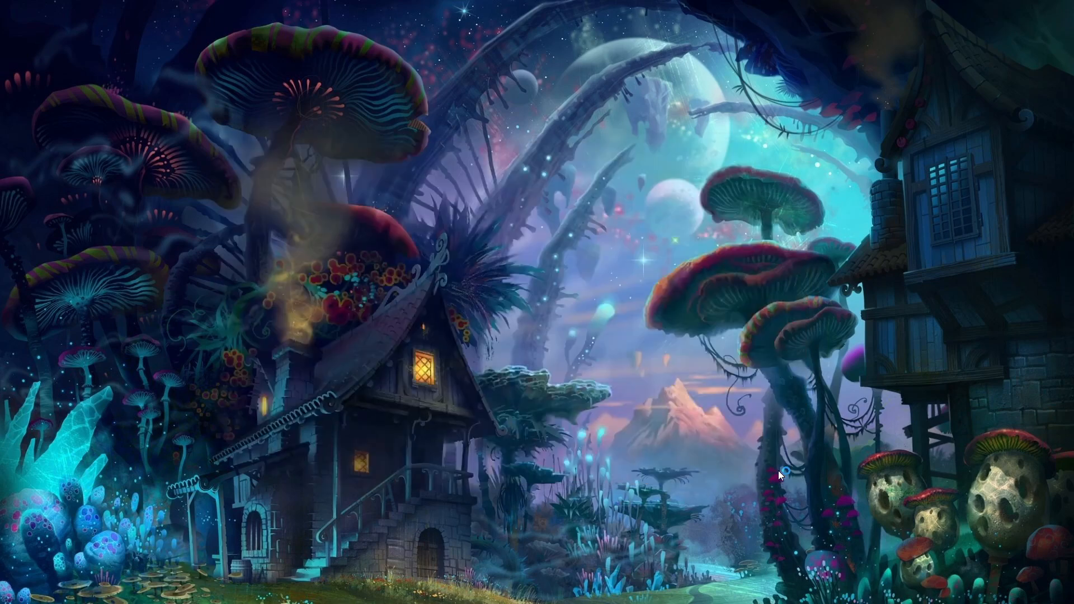
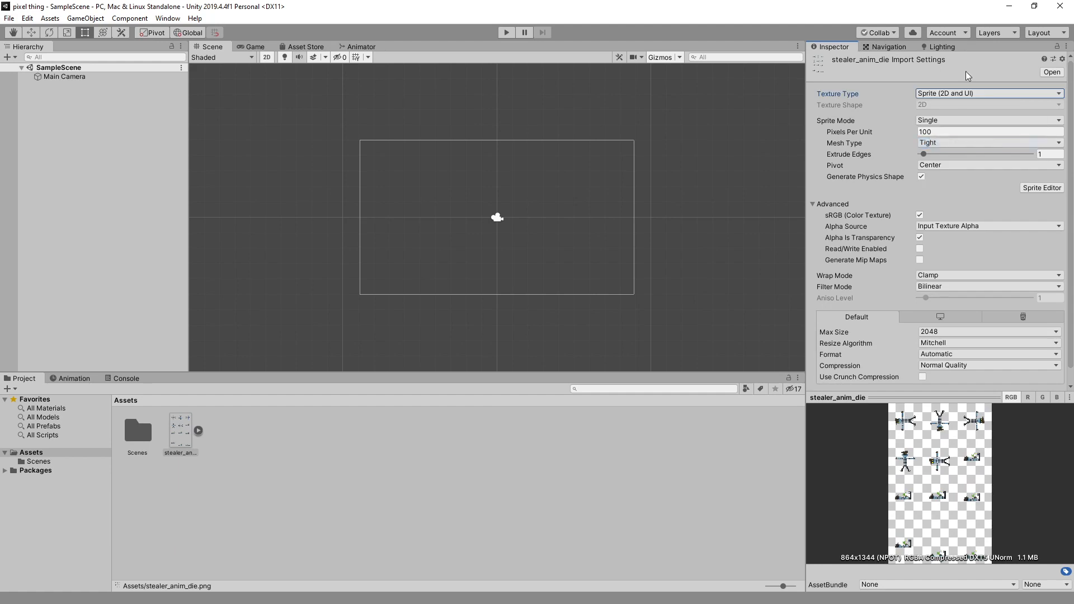
Step: Set the stealer_anim_die texture's Sprite Mode to Multiple and its Pixels Per Unit to 32
left_click(1010, 120)
left_click(956, 145)
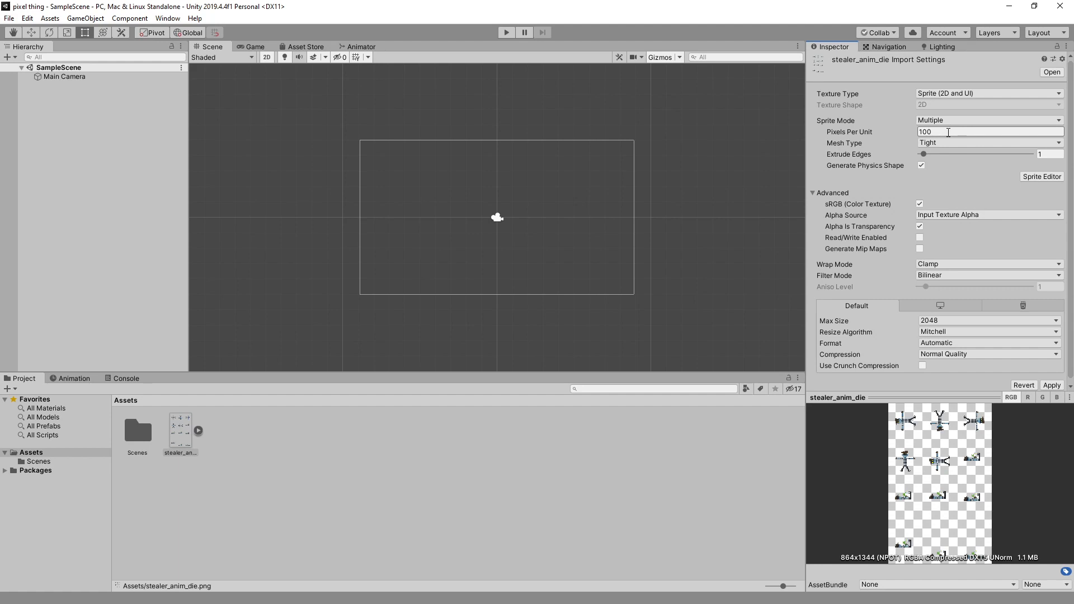
left_click(948, 132)
left_click_drag(946, 132, 899, 131)
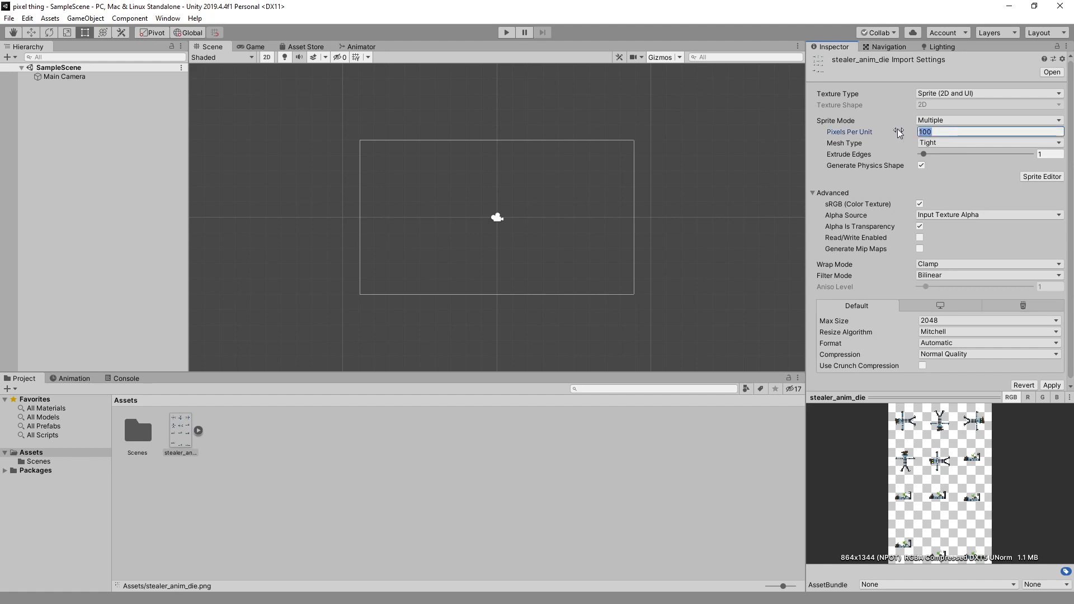
type("32")
Step: Set the texture's Mesh Type to Full Rect, turn off Generate Physics Shape and apply the import settings
left_click(956, 144)
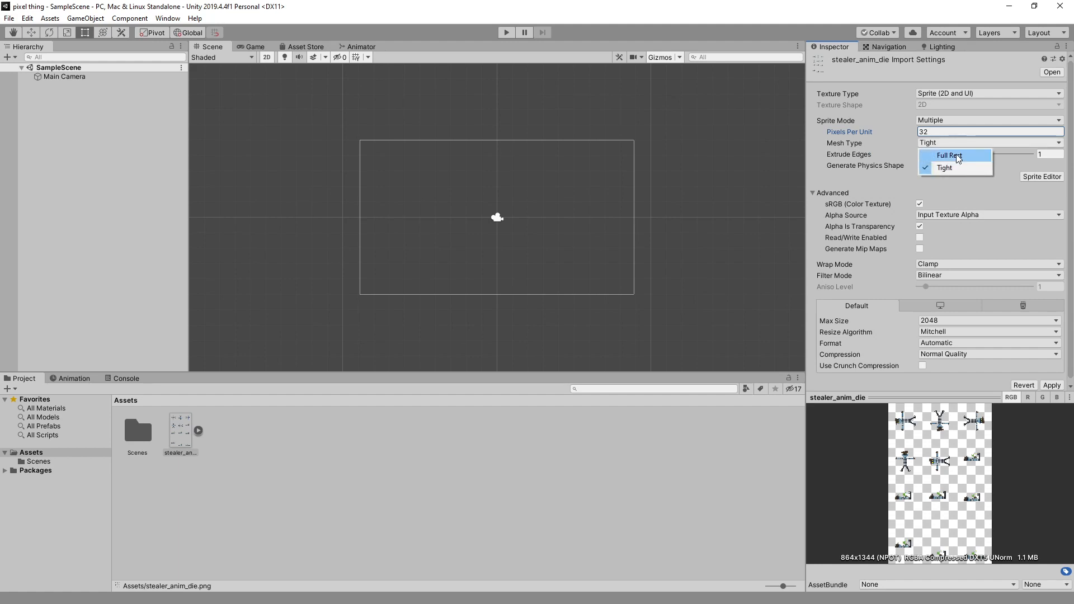
left_click(957, 157)
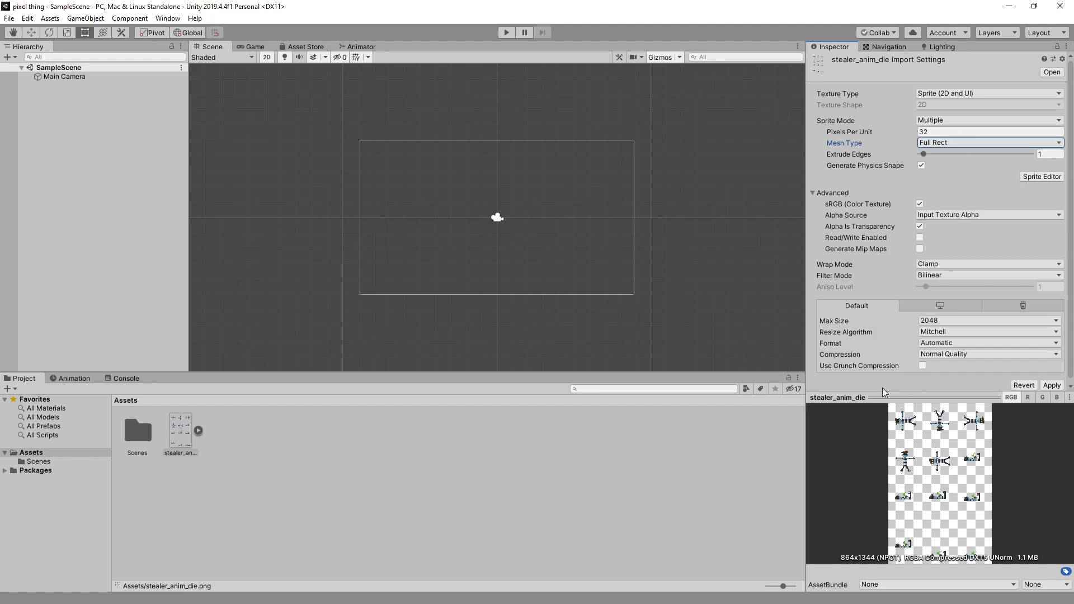
left_click(921, 165)
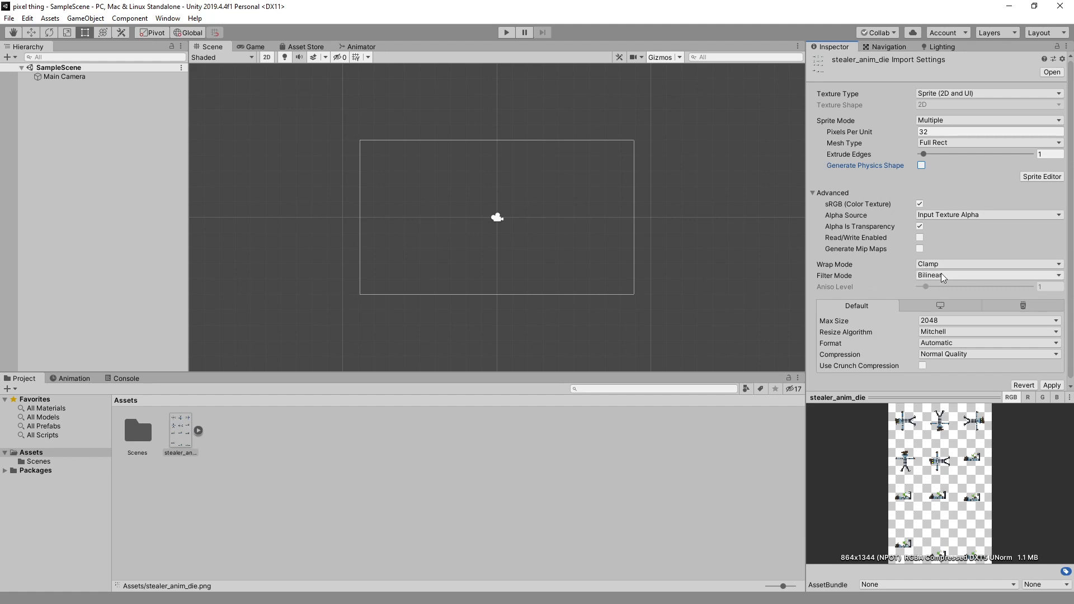
left_click(1052, 385)
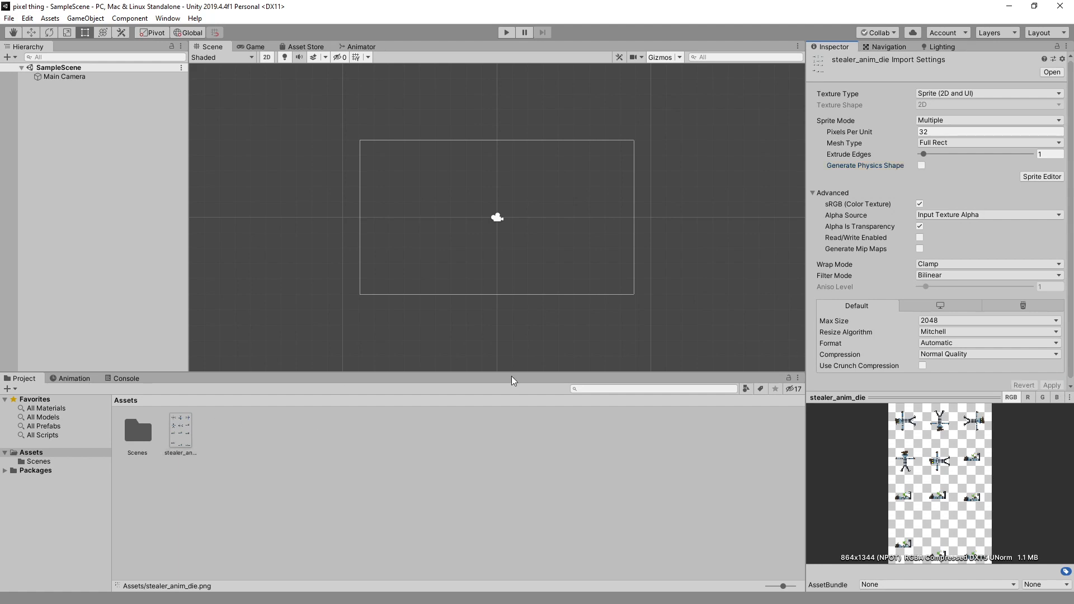
Step: Change the stealer_anim_die texture's Sprite Mode to Single and apply the import settings
left_click(950, 121)
left_click(949, 133)
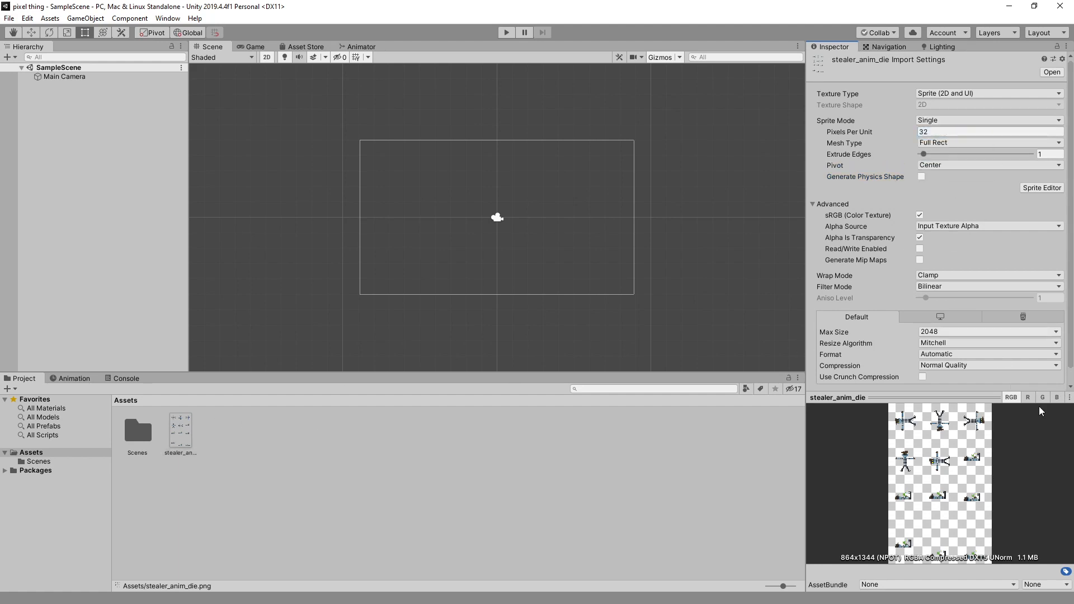
scroll(1045, 361, "down", 1)
left_click(1051, 382)
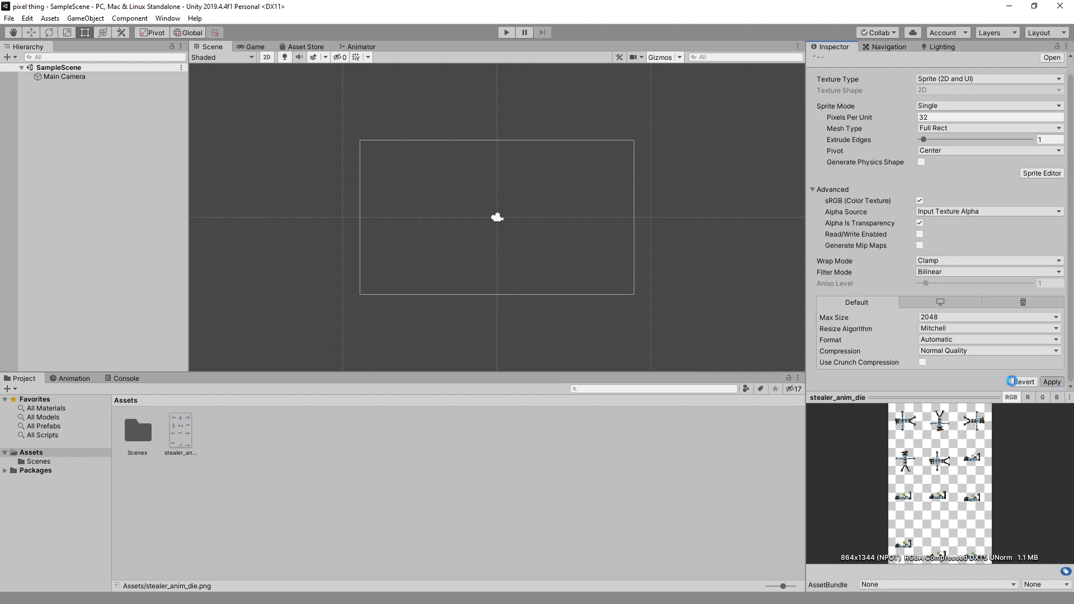
Step: Add the stealer_anim_die sprite to SampleScene and examine the standing character's pixels up close
left_click(199, 430)
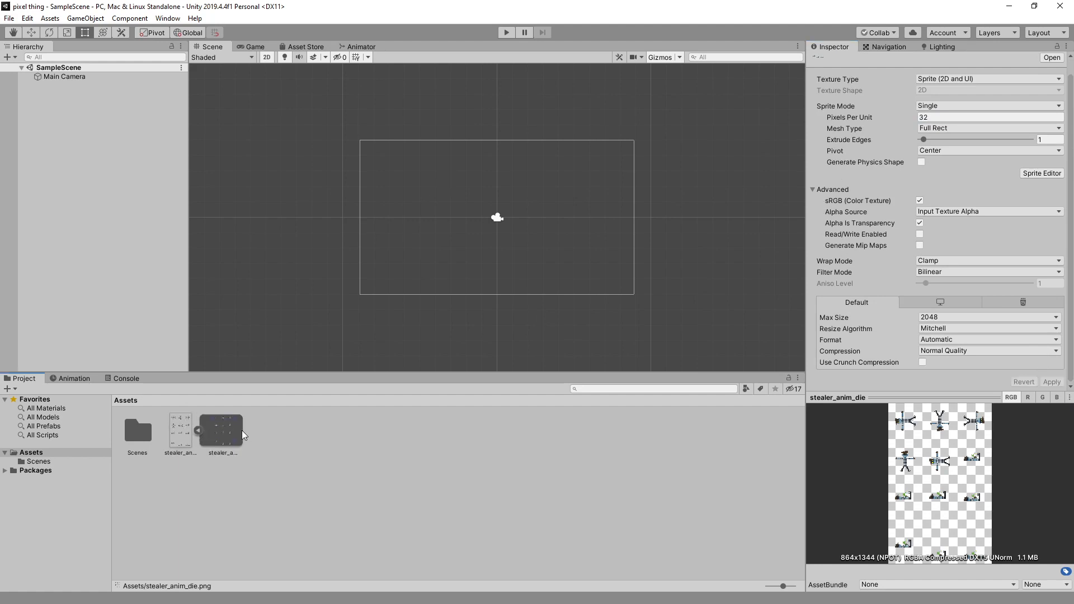
left_click_drag(227, 432, 140, 226)
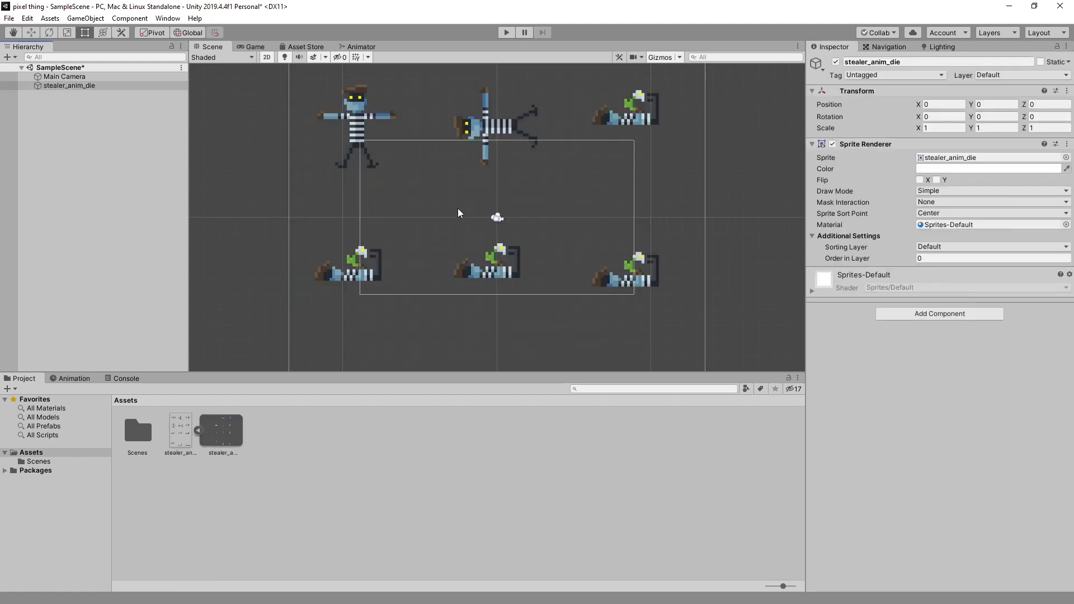
scroll(457, 212, "up", 5)
middle_click_drag(431, 137, 538, 332)
scroll(360, 217, "up", 12)
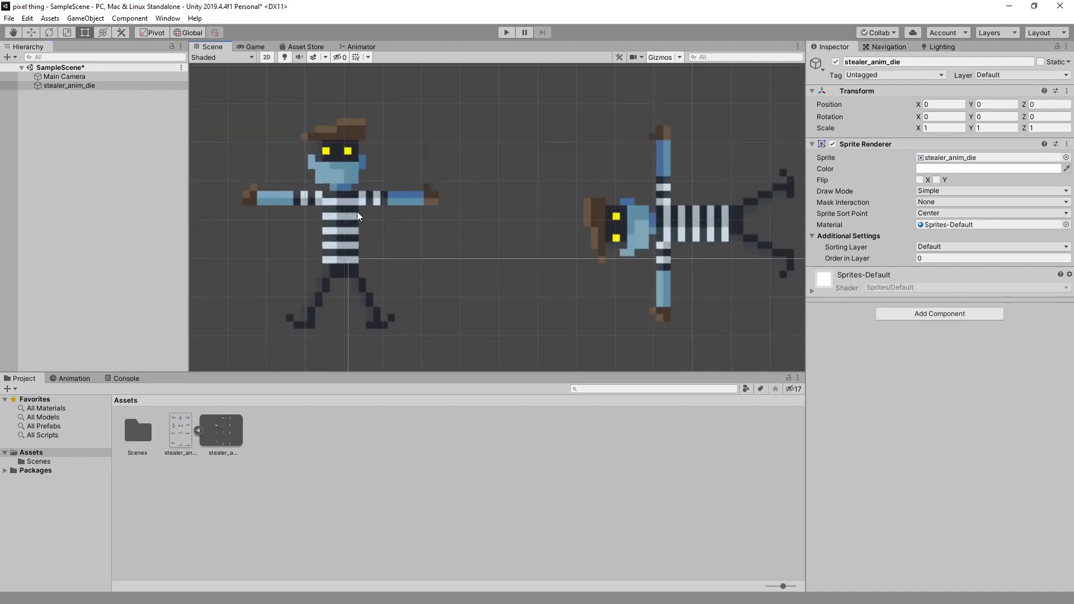
scroll(360, 217, "up", 5)
middle_click_drag(371, 182, 424, 275)
scroll(458, 291, "up", 10)
middle_click_drag(420, 233, 461, 264)
scroll(461, 264, "down", 2)
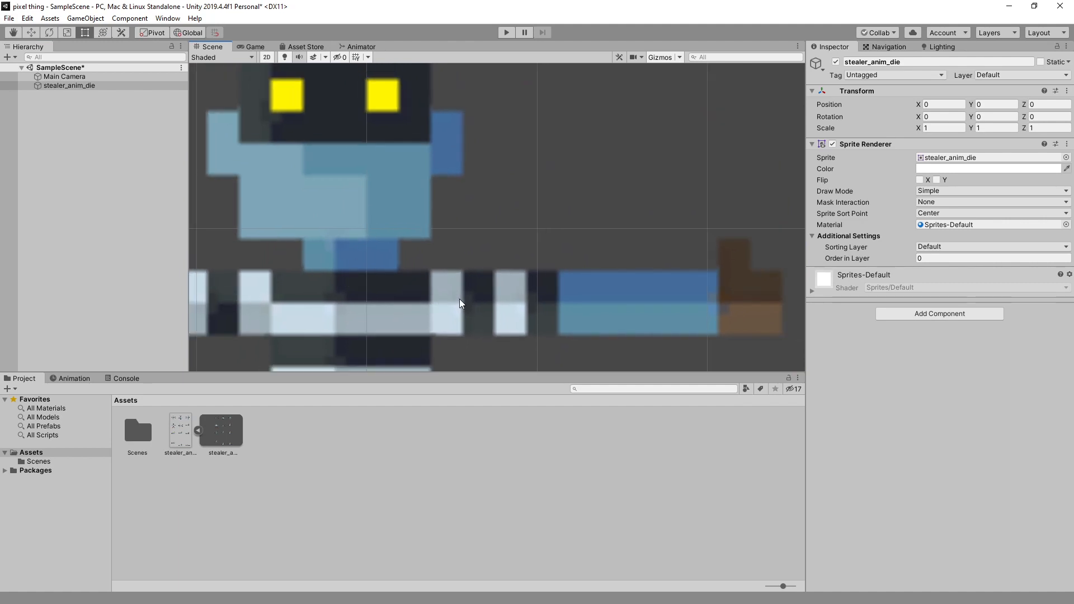
Step: Set the stealer_anim_die texture's Filter Mode to Point (no filter) and apply the import settings
left_click(186, 429)
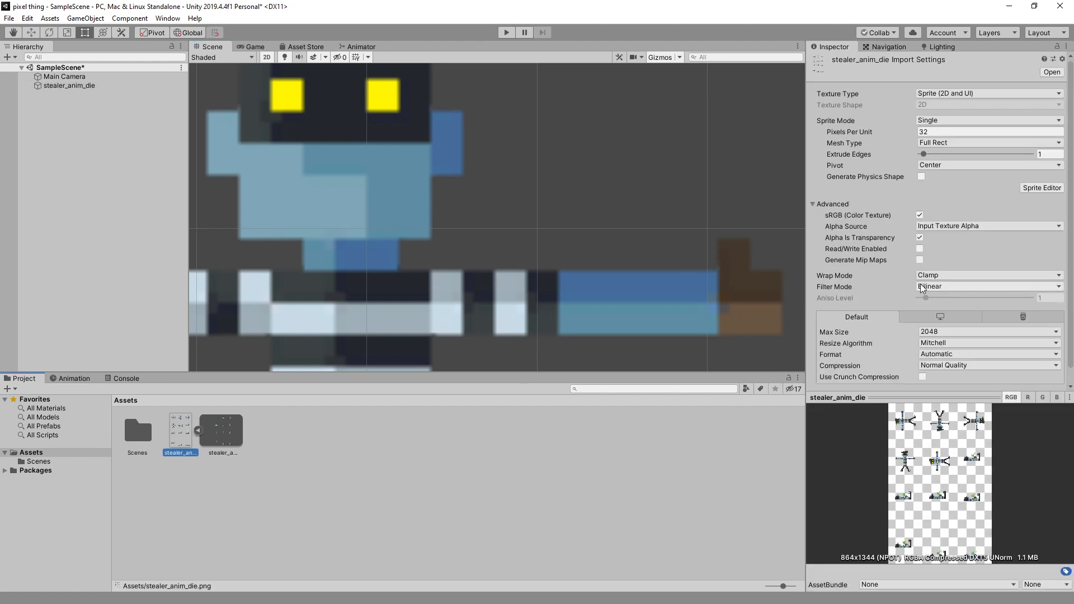
left_click(952, 287)
left_click(939, 299)
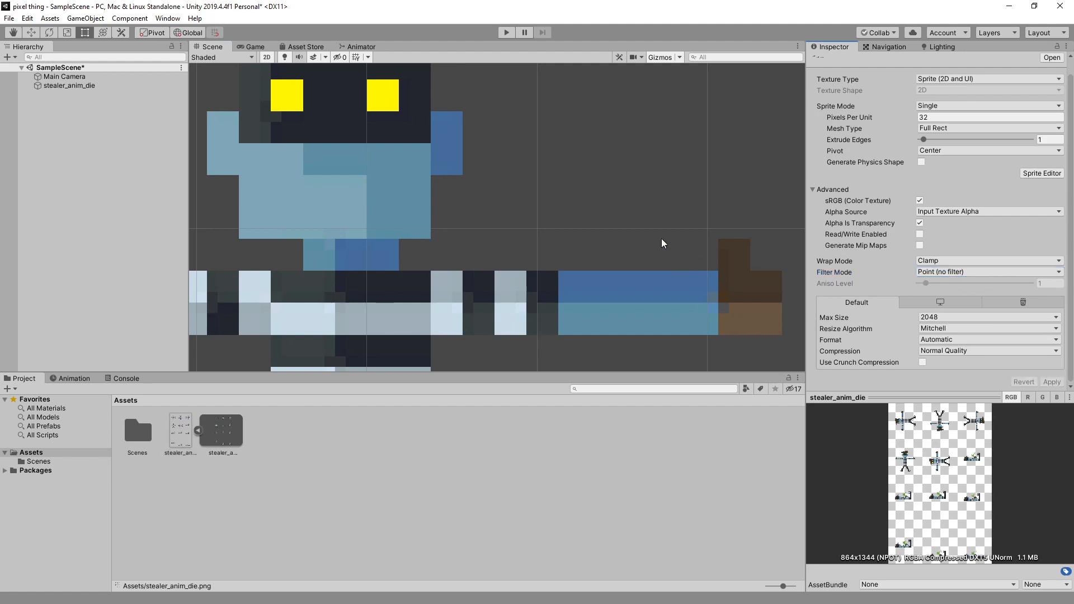
Step: Examine the sharpness of the character's pixels up close and look over the other frames in the scene
middle_click_drag(434, 252, 650, 172)
scroll(364, 254, "up", 5)
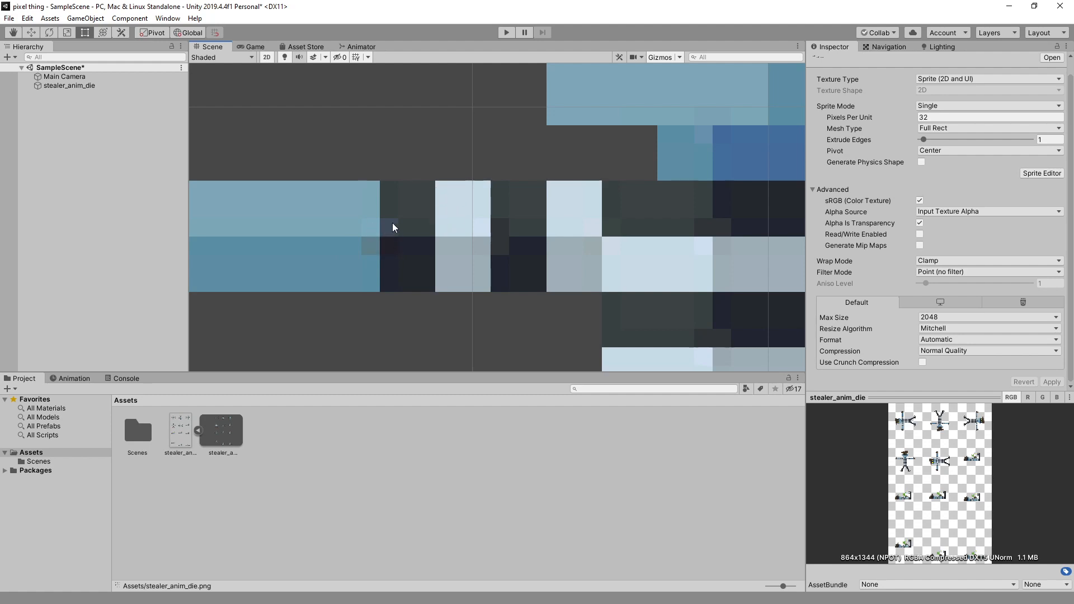
scroll(395, 240, "down", 1)
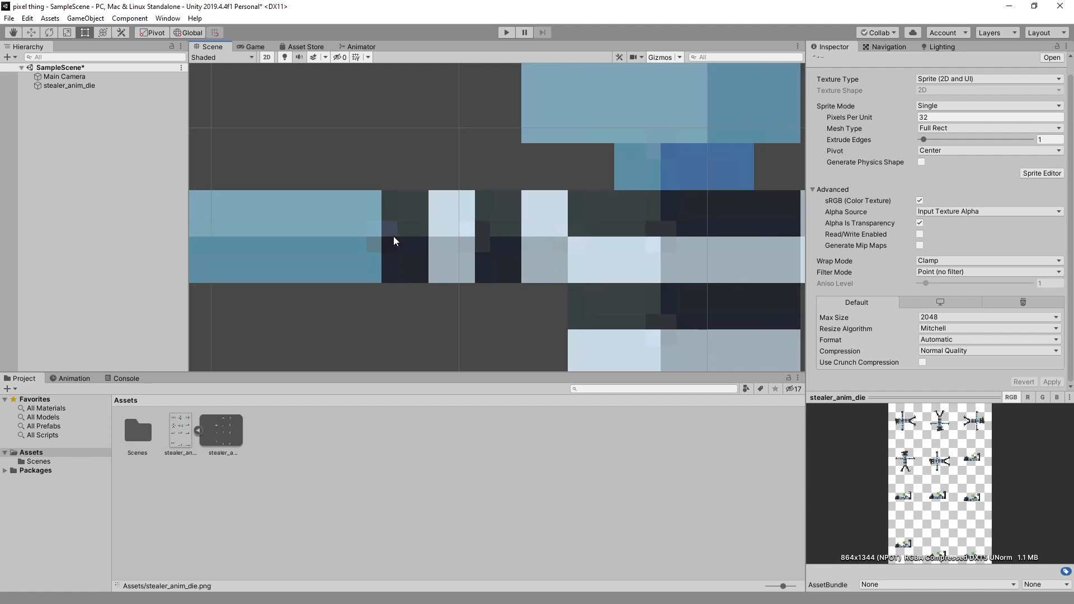
scroll(406, 219, "down", 14)
middle_click_drag(607, 246, 498, 247)
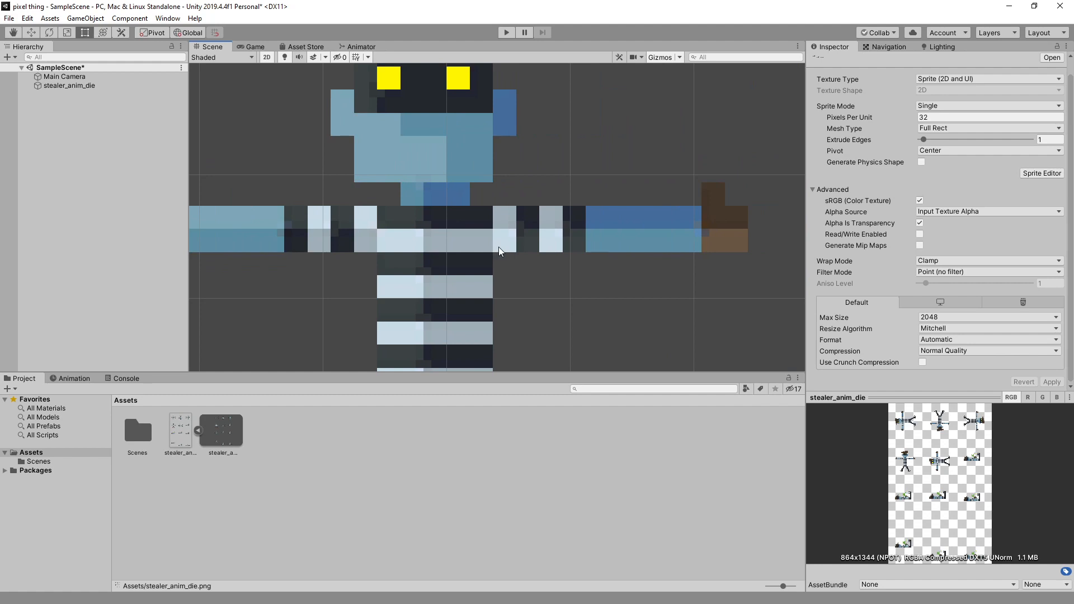
scroll(499, 251, "down", 10)
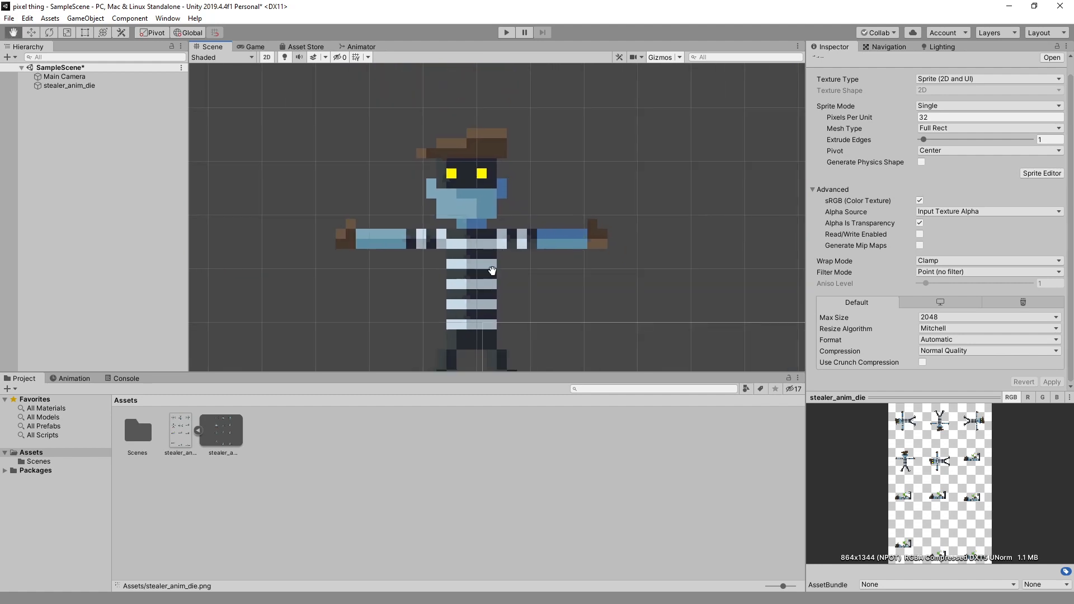
scroll(492, 270, "down", 10)
key("t")
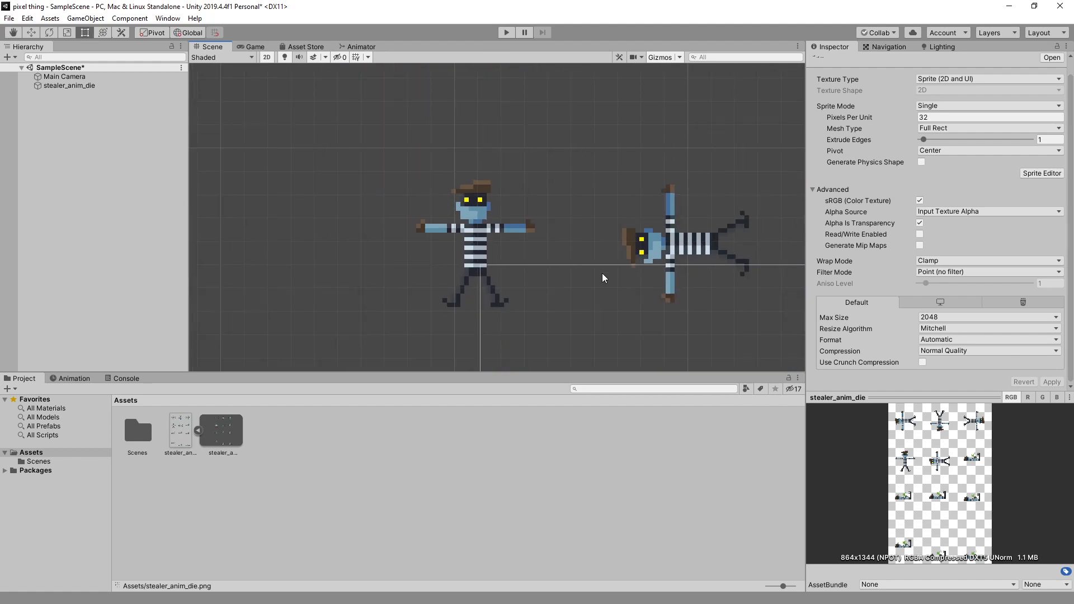
middle_click_drag(603, 277, 422, 204)
scroll(392, 240, "down", 2)
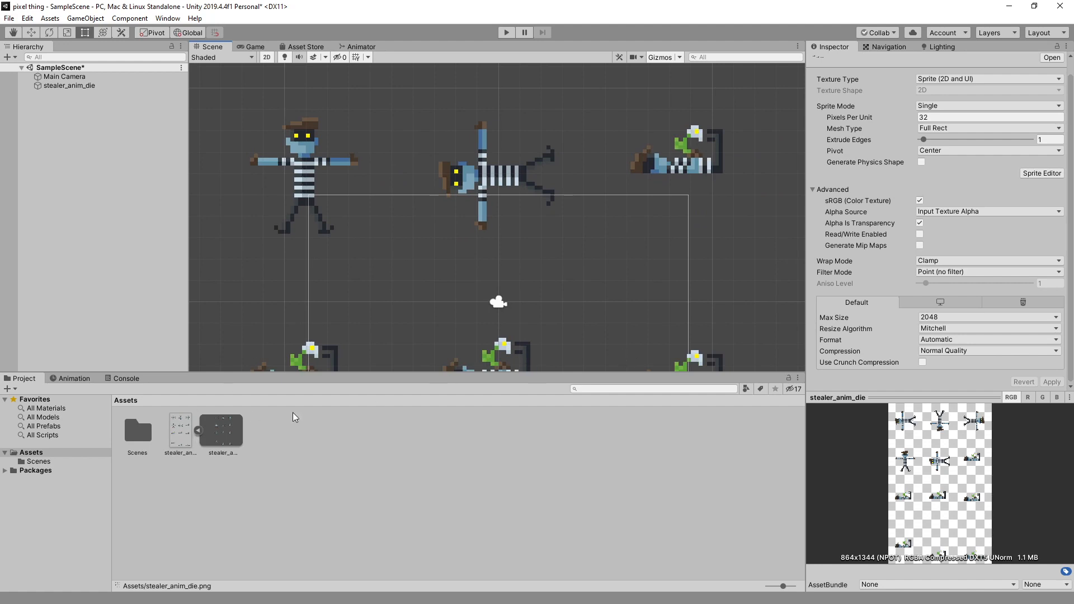
Step: Change the stealer_anim_die texture's Sprite Mode to Multiple and apply the import settings
left_click(184, 432)
left_click(986, 111)
left_click(974, 130)
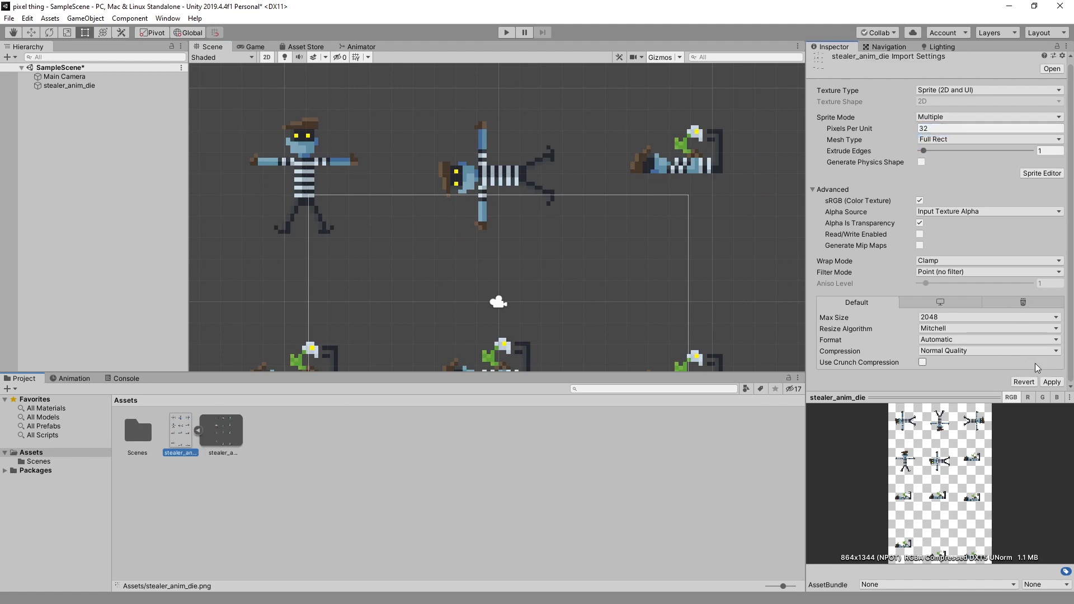
left_click(1051, 382)
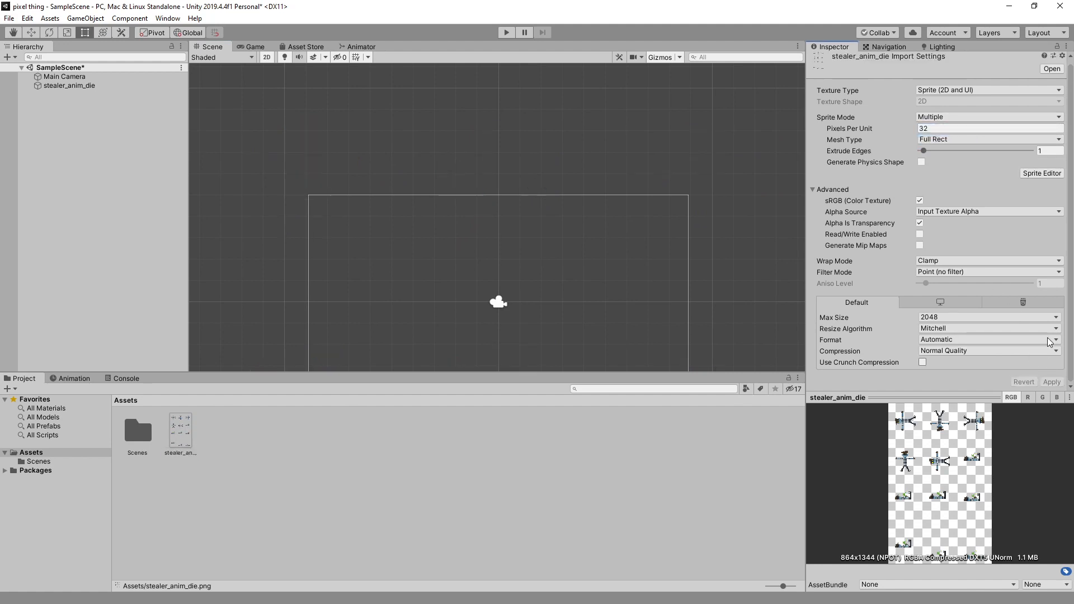
Step: Open the stealer_anim_die texture in the Sprite Editor, look over the available editing modes and keep the Sprite Editor mode
left_click(1046, 174)
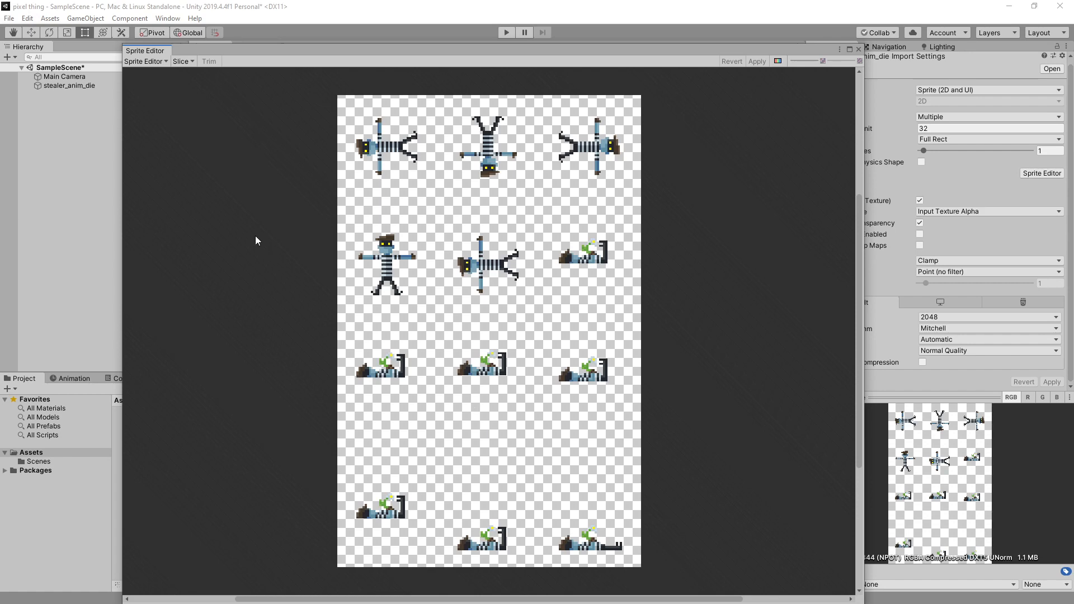
left_click(154, 62)
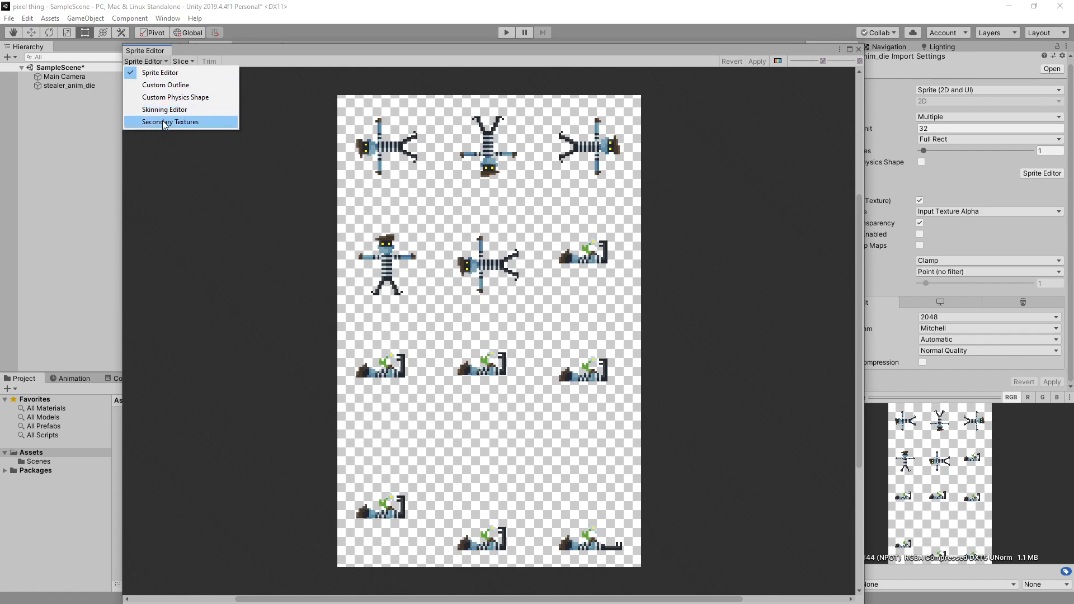
left_click(169, 71)
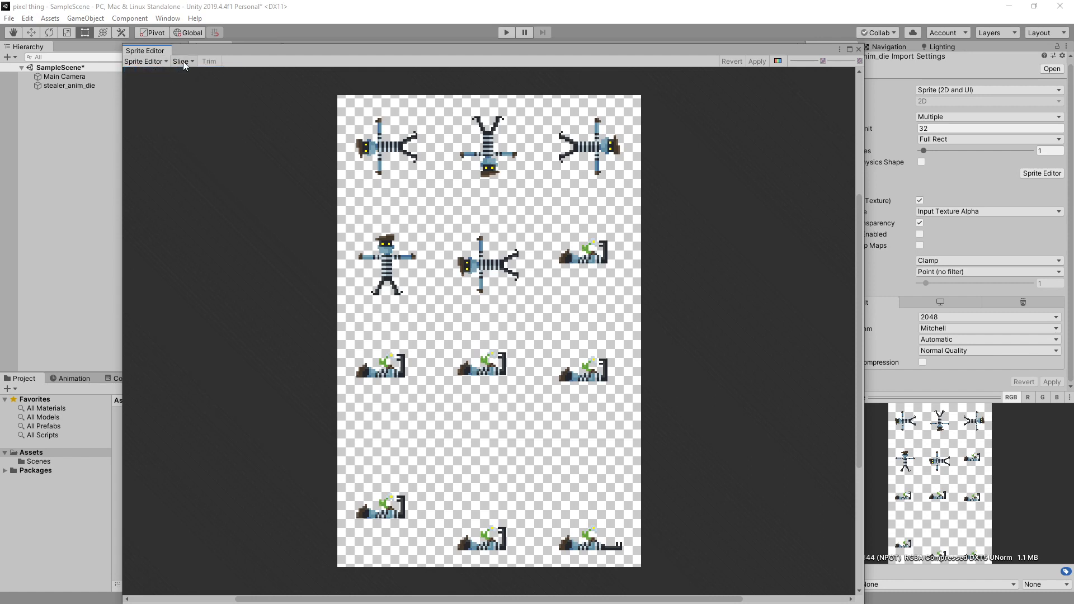
left_click(183, 61)
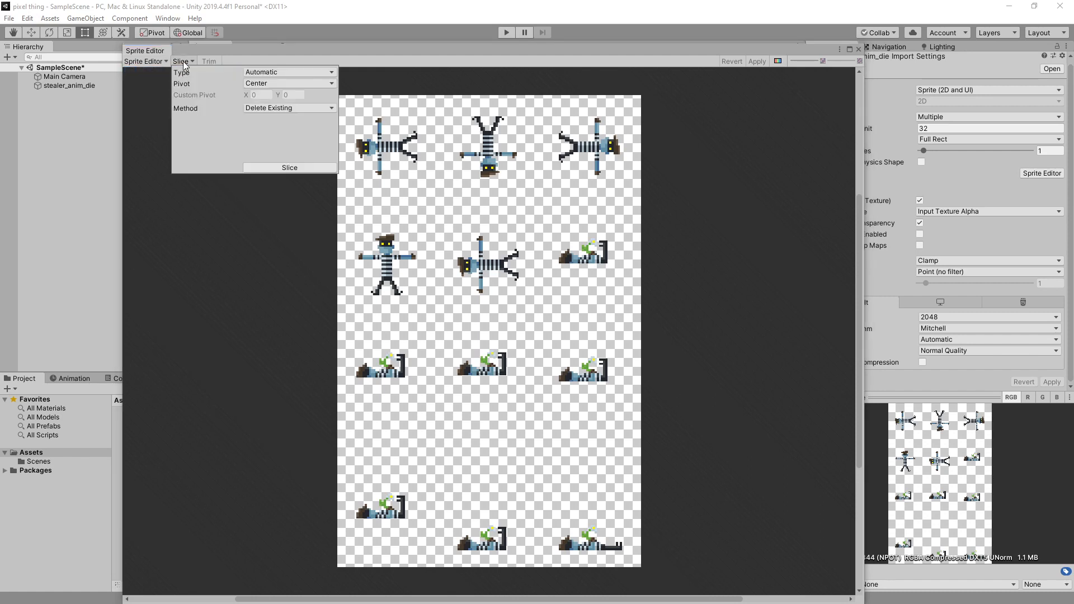
left_click(265, 73)
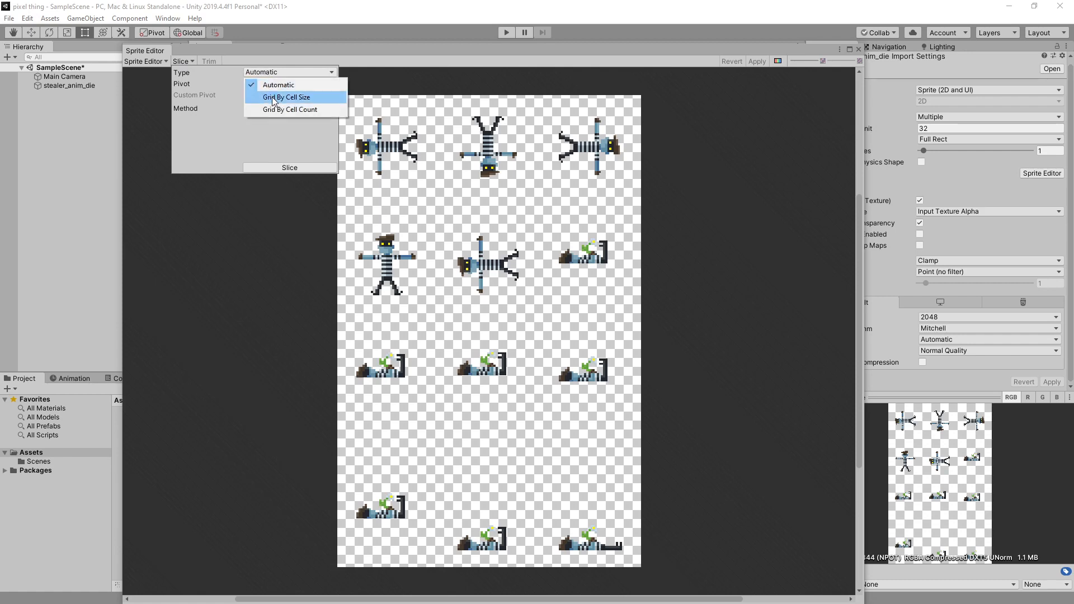
left_click(278, 59)
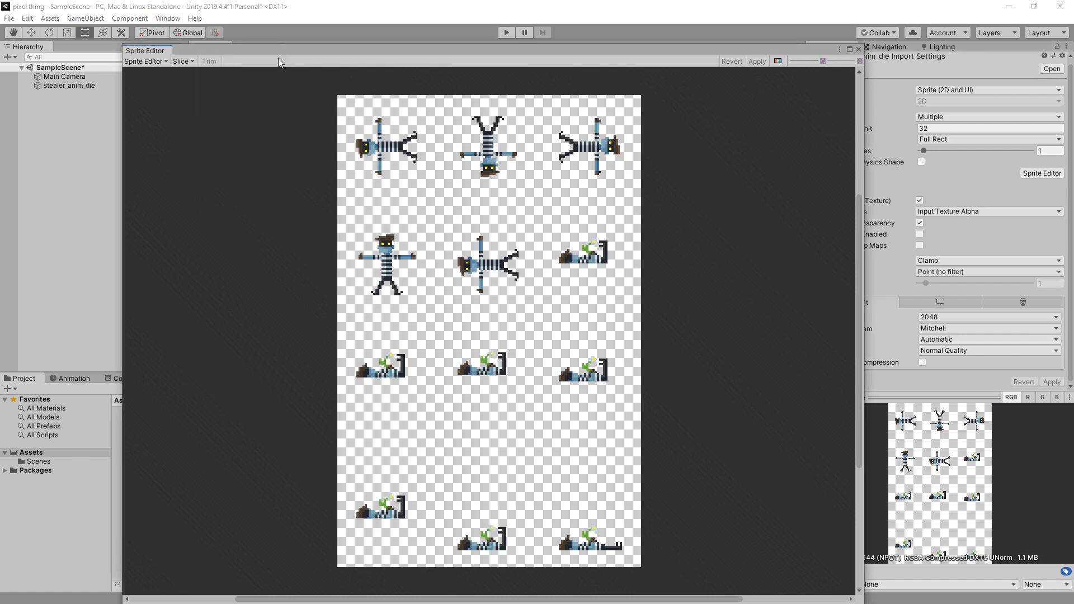
Step: Draw a sprite rectangle about 323 by 342 pixels around the second row's middle frame, shift it upward, and delete it
left_click_drag(436, 226, 549, 346)
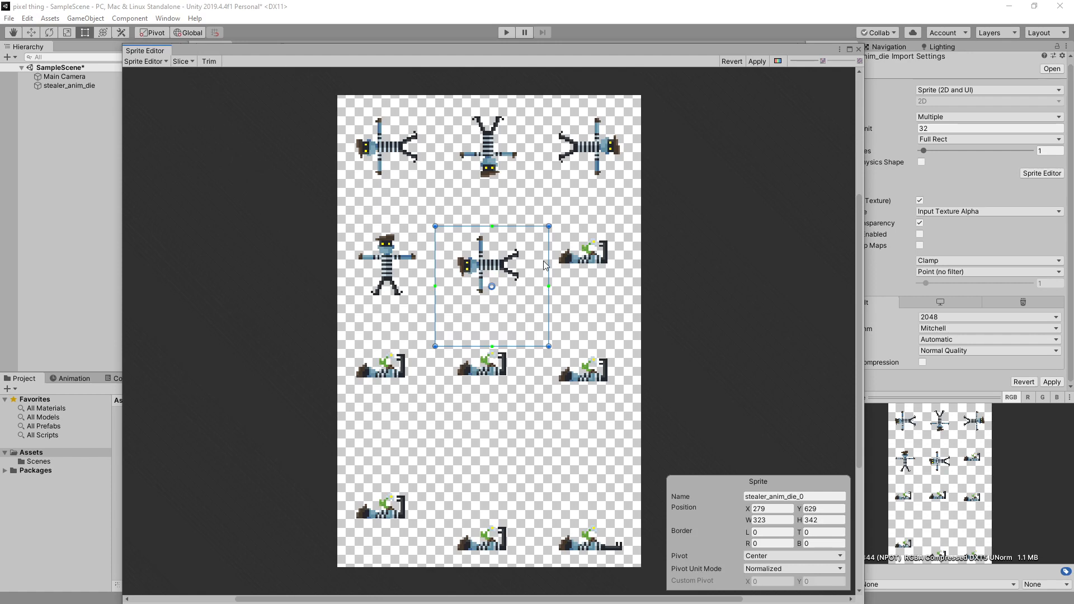
left_click_drag(528, 266, 523, 240)
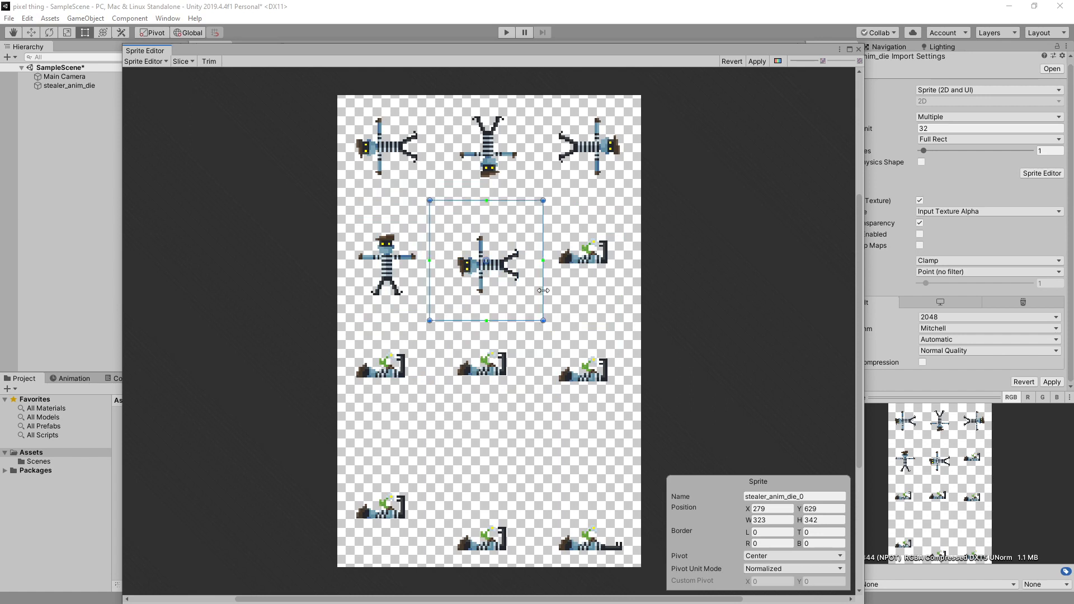
key("Delete")
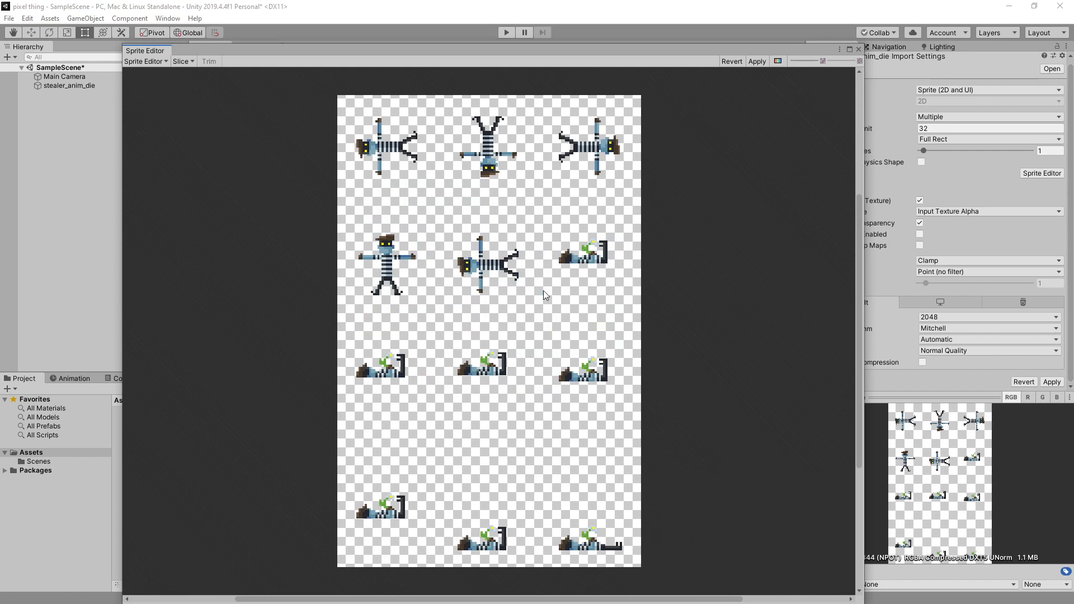
Step: Slice the spritesheet with Grid By Cell Count using 3 columns and 4 rows
left_click(186, 61)
left_click(316, 72)
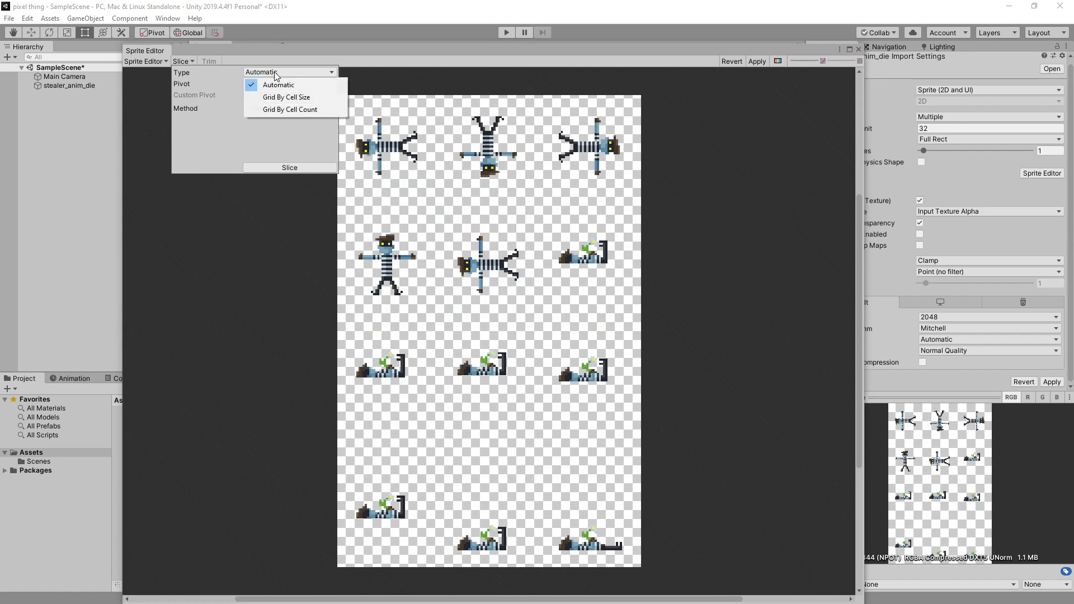
left_click(299, 110)
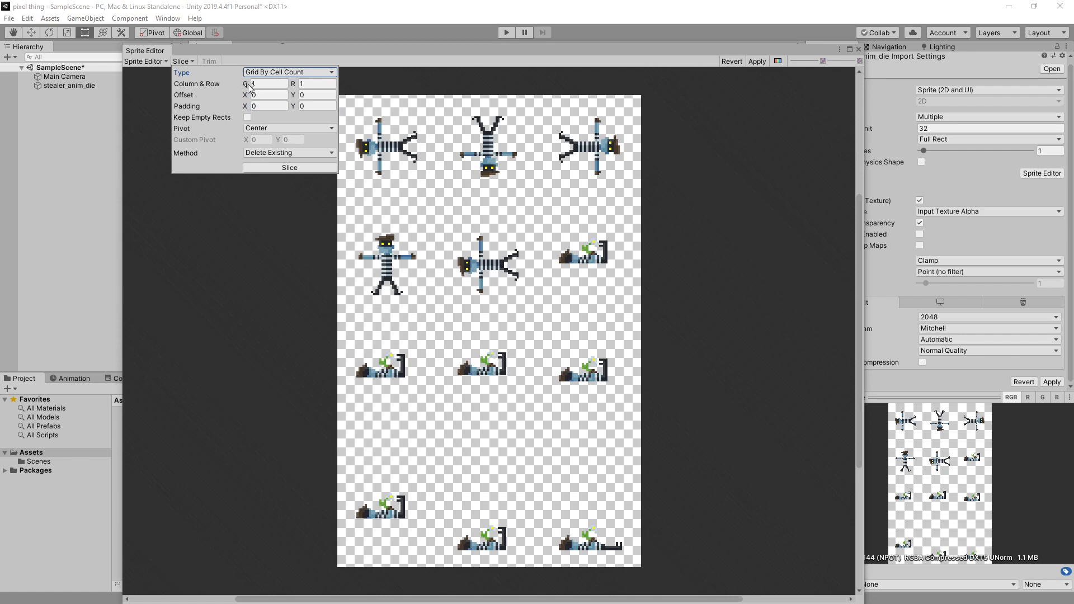
left_click(266, 84)
left_click(321, 83)
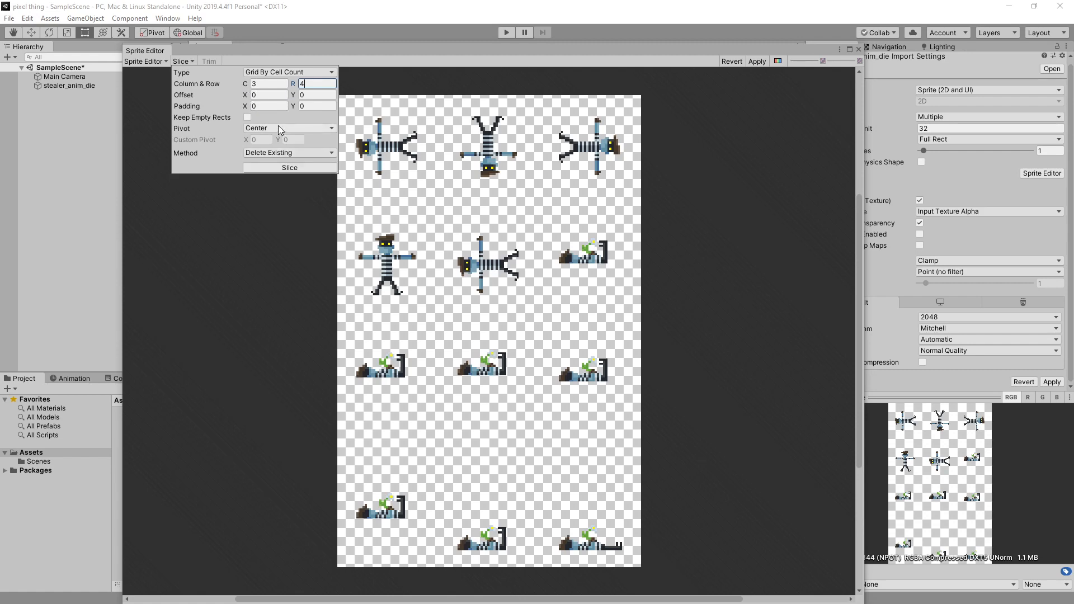
left_click(289, 168)
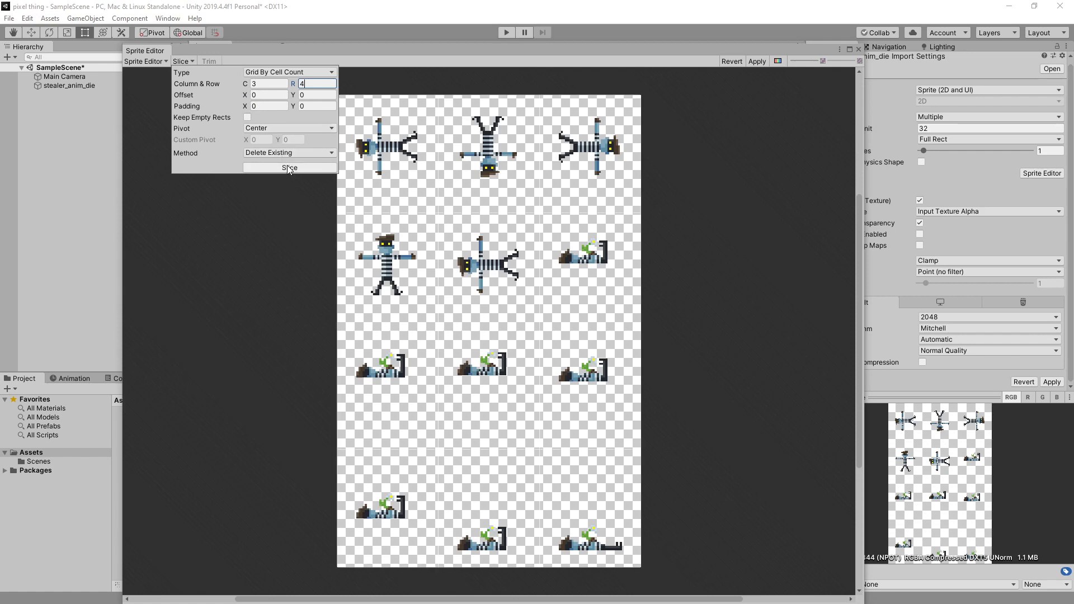
Step: Check the slice grid in the alpha view, apply the slicing and return to the colour view
left_click(777, 62)
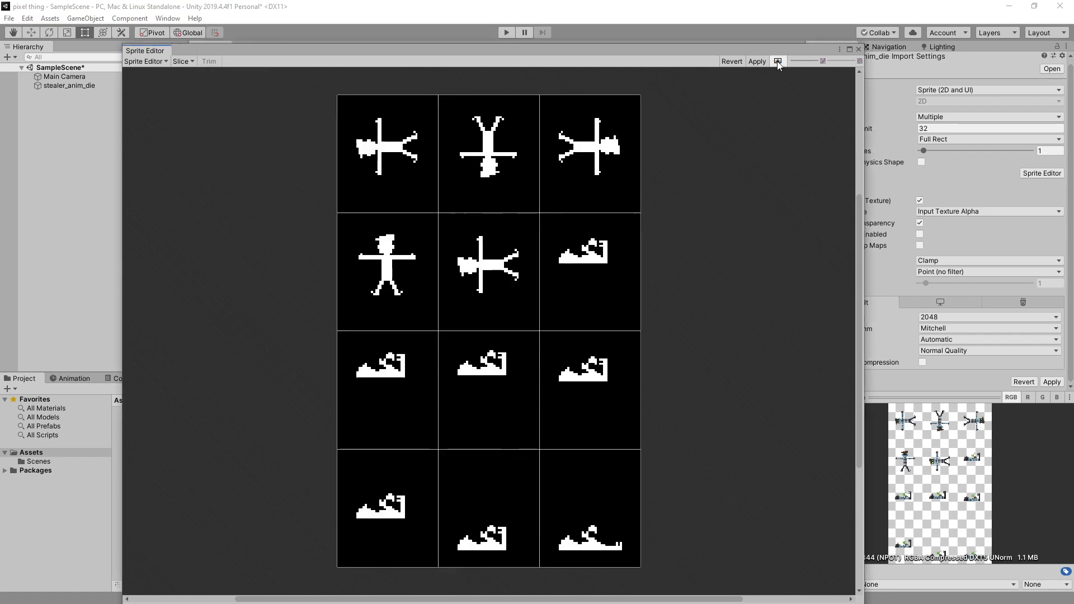
left_click(777, 61)
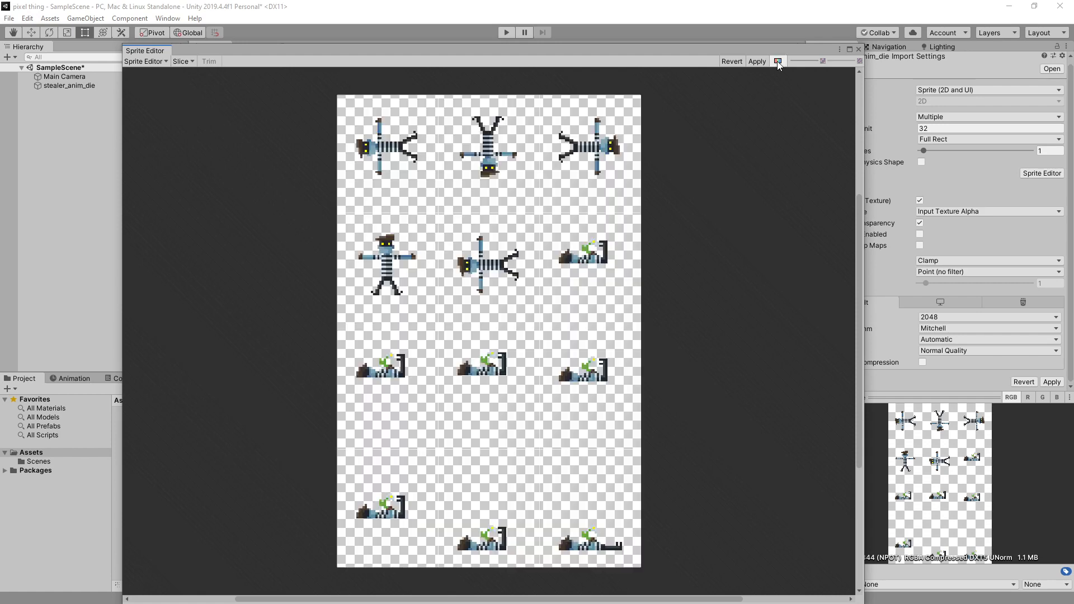
left_click(777, 62)
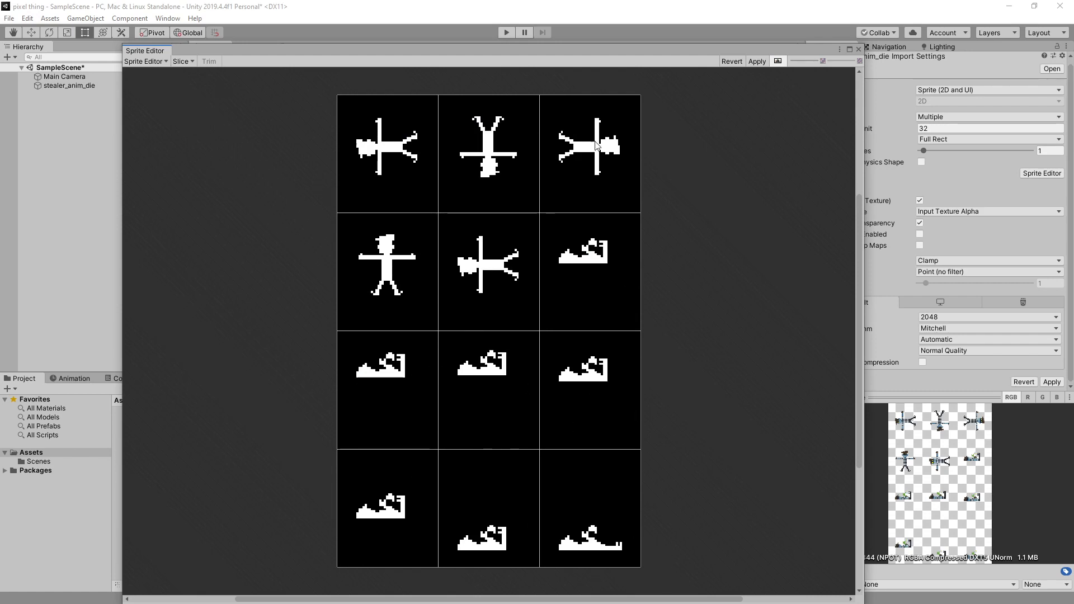
left_click(759, 62)
left_click(775, 62)
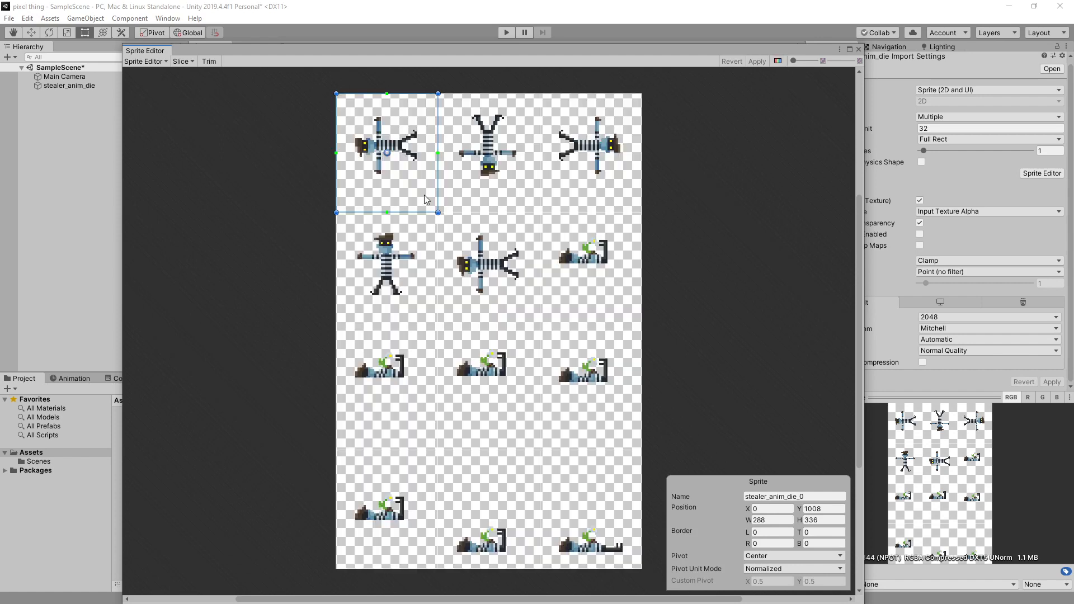
Step: Inspect the individual slices in the spritesheet's top row and close the Sprite Editor
left_click(501, 193)
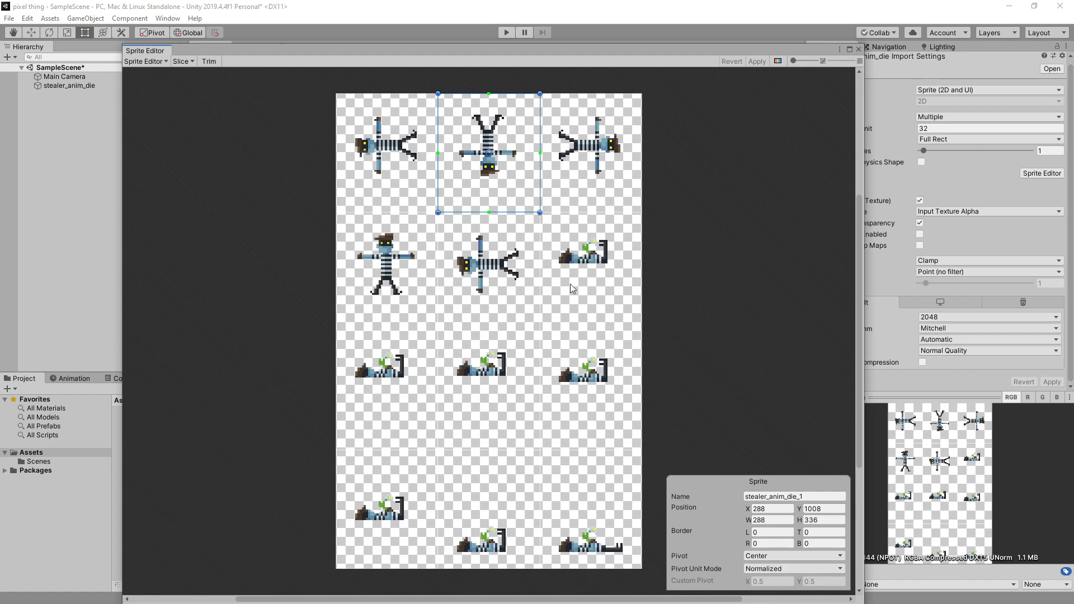
left_click(416, 188)
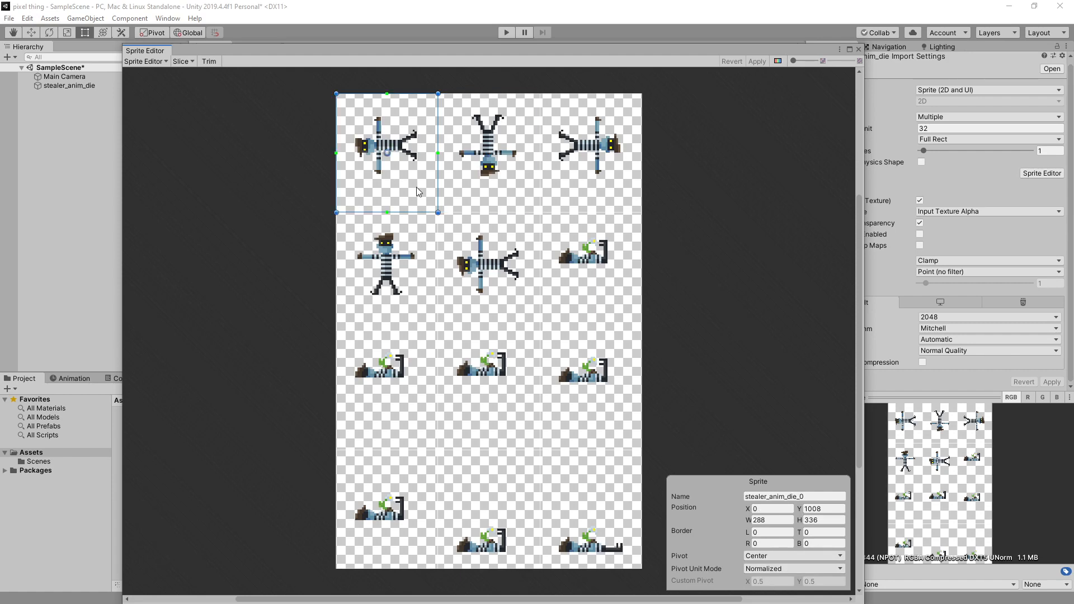
left_click(611, 189)
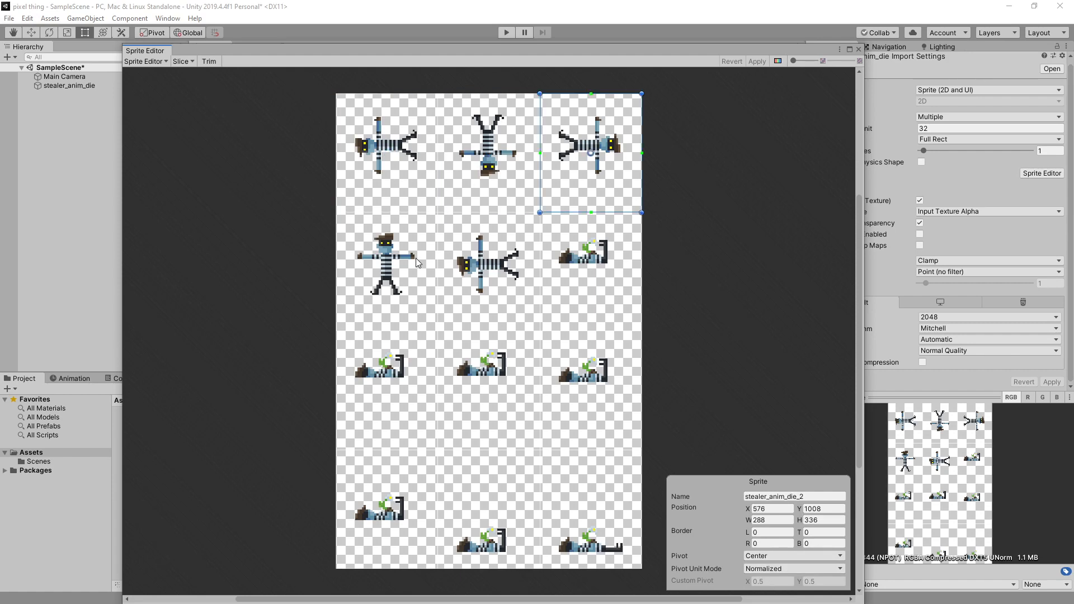
left_click(398, 186)
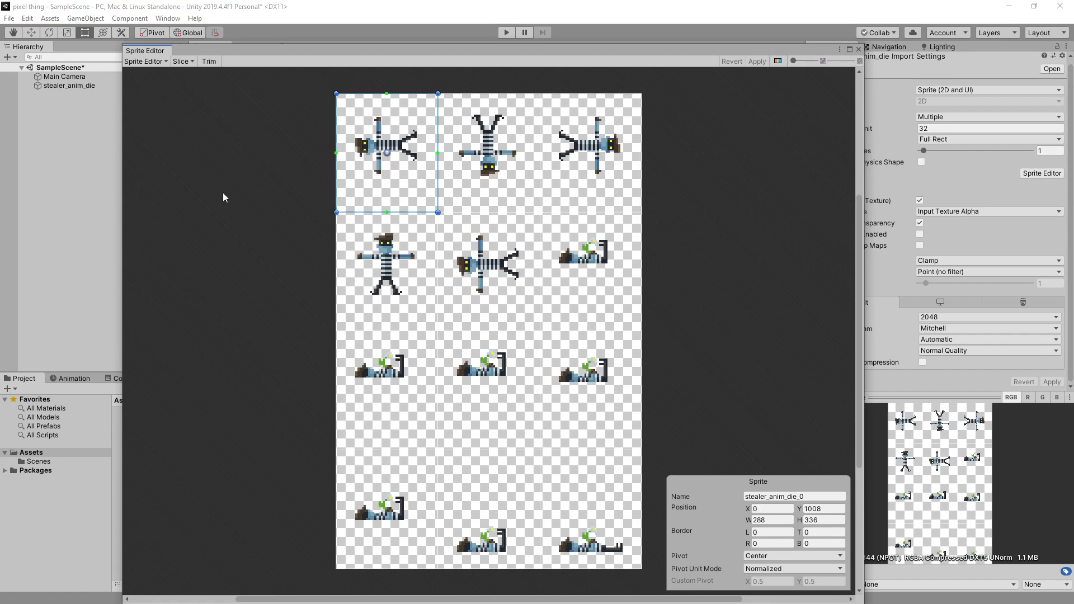
left_click(859, 49)
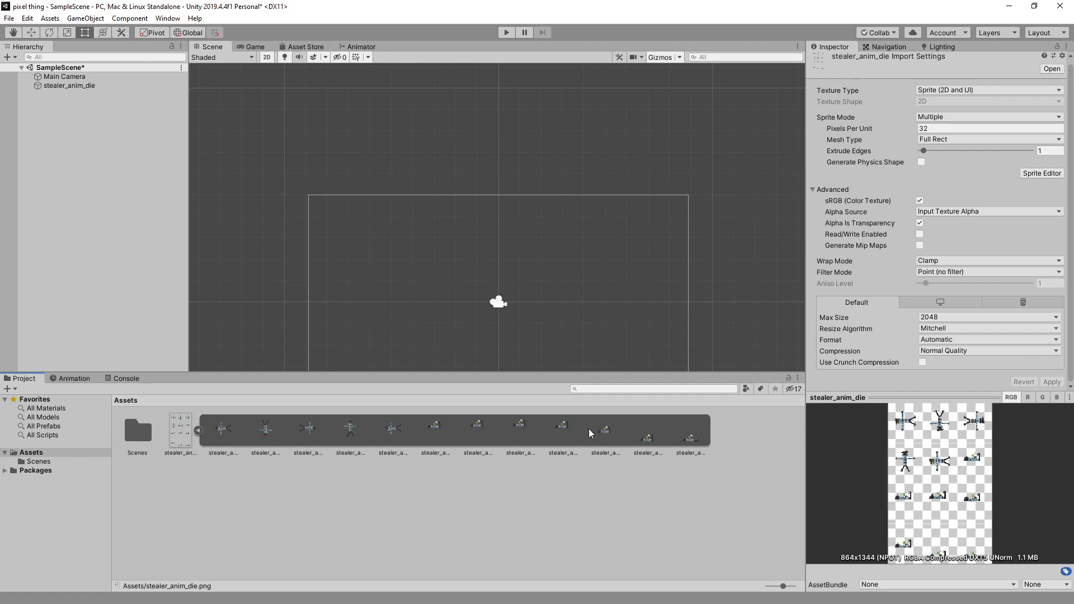
Step: Preview the first seven sliced stealer_anim_die sprites one by one and reselect the parent texture
left_click(224, 431)
left_click(265, 430)
left_click(309, 431)
left_click(350, 430)
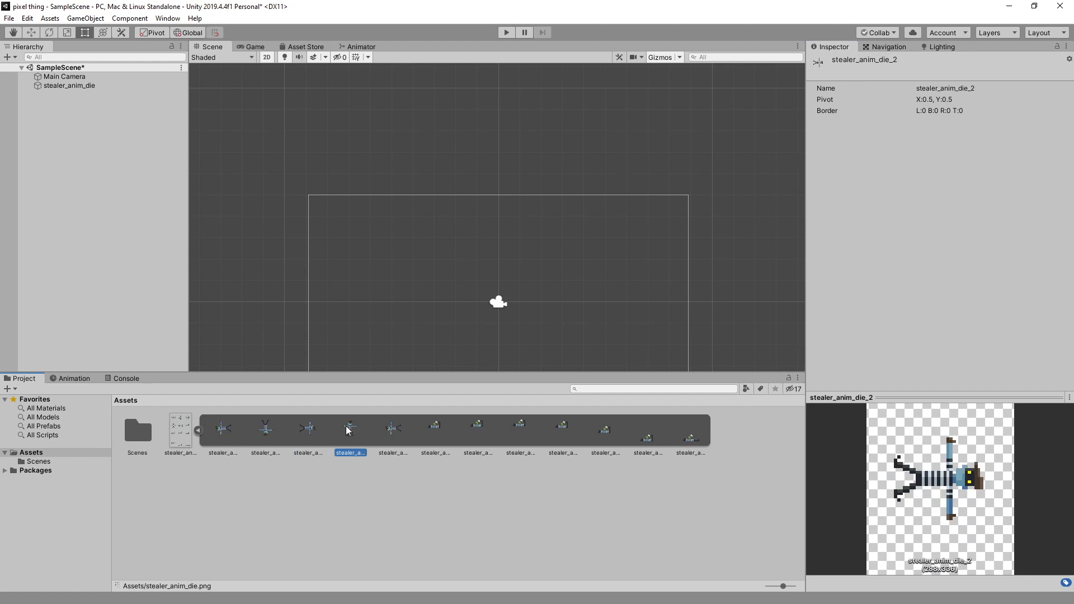
left_click(393, 430)
left_click(436, 430)
left_click(476, 427)
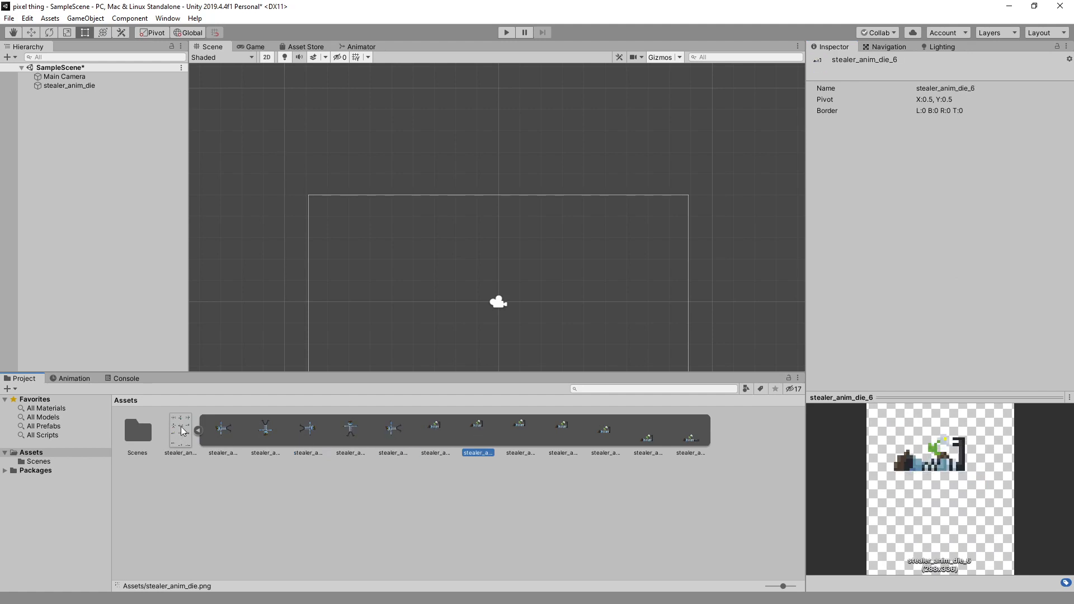
left_click(179, 439)
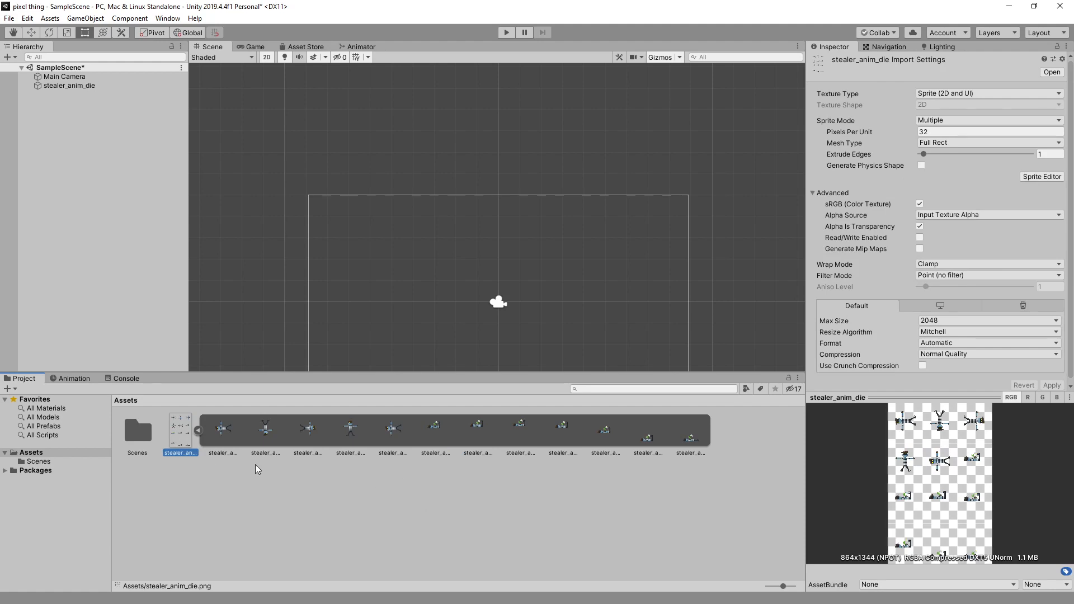
Step: Place the stealer_anim_die_0 and stealer_anim_die_2 sprites in the scene on opposite sides of the camera frame
scroll(340, 299, "down", 1)
middle_click_drag(360, 326, 365, 230)
left_click_drag(226, 431, 128, 247)
left_click_drag(308, 431, 280, 238)
left_click_drag(476, 191, 673, 222)
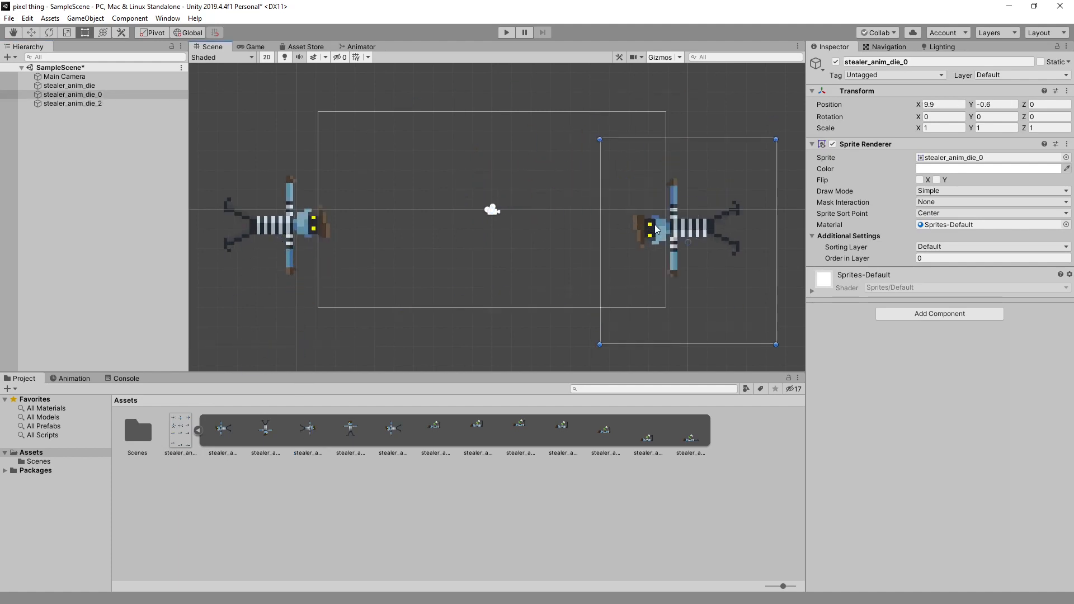
left_click_drag(278, 224, 465, 128)
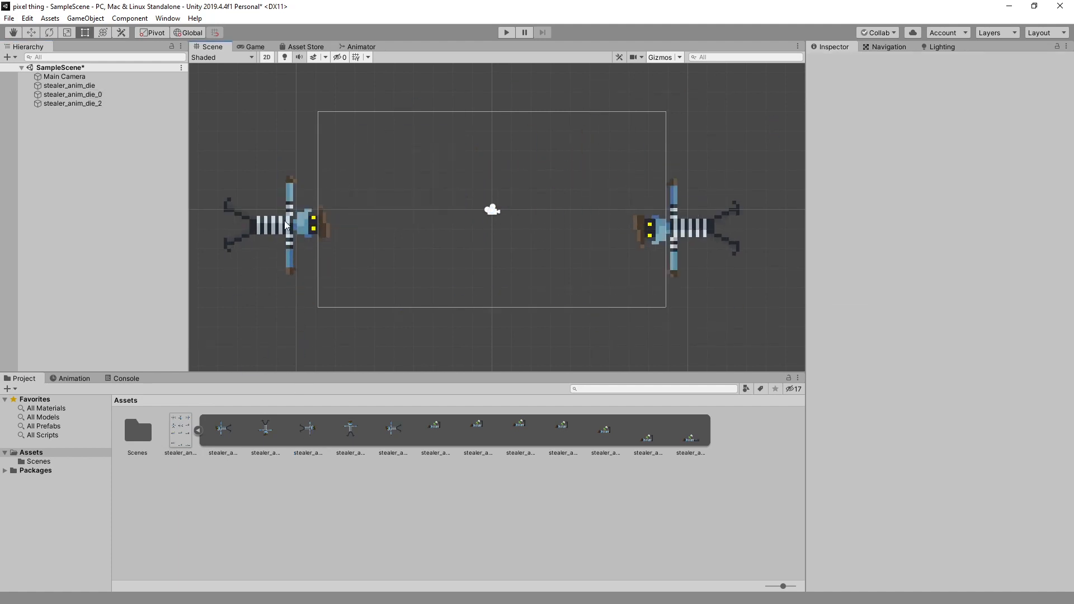
Step: Delete the two sliced sprites placed in the scene
left_click(285, 229)
key("Delete")
left_click(702, 228)
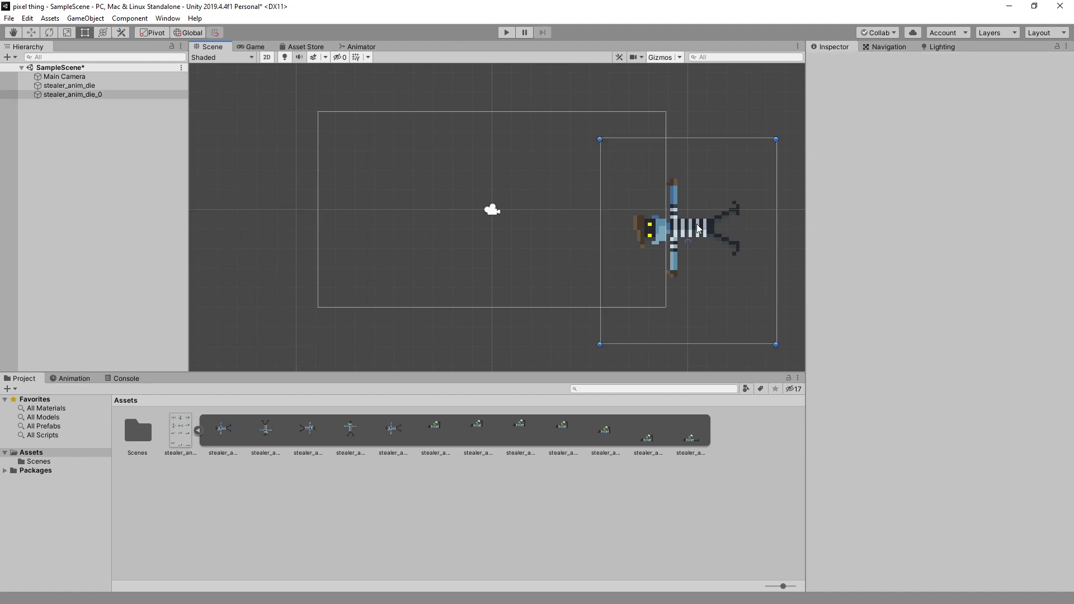
key("Delete")
left_click(199, 429)
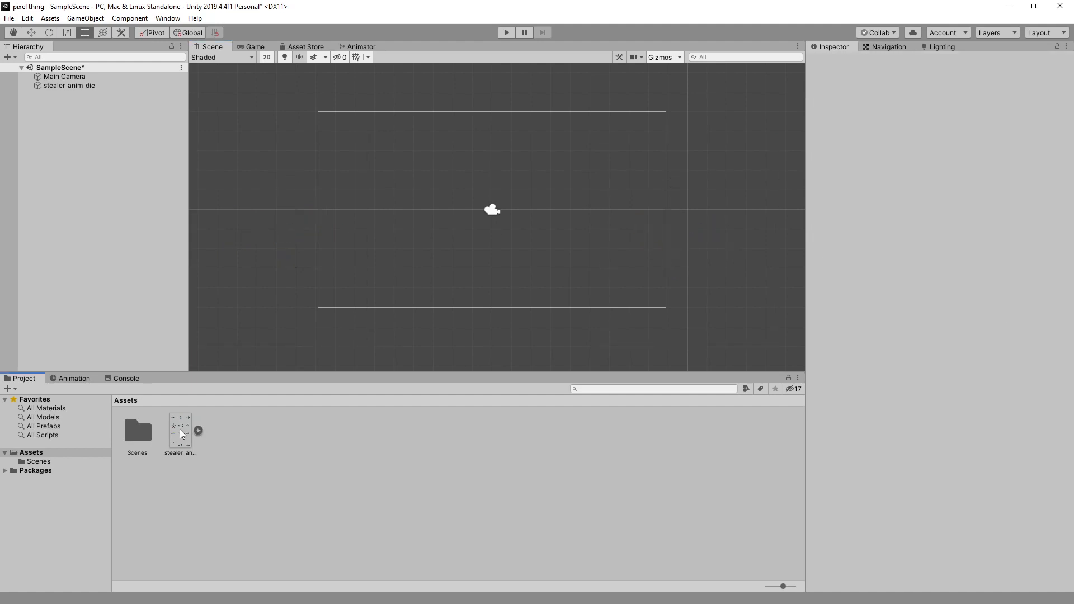
left_click(180, 428)
left_click(199, 431)
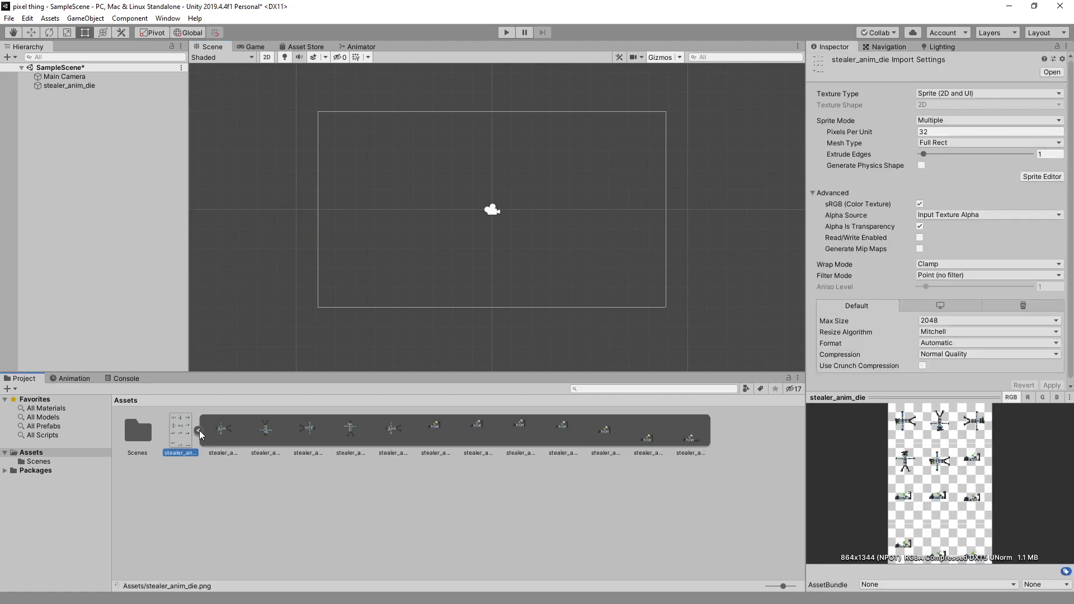
left_click(199, 430)
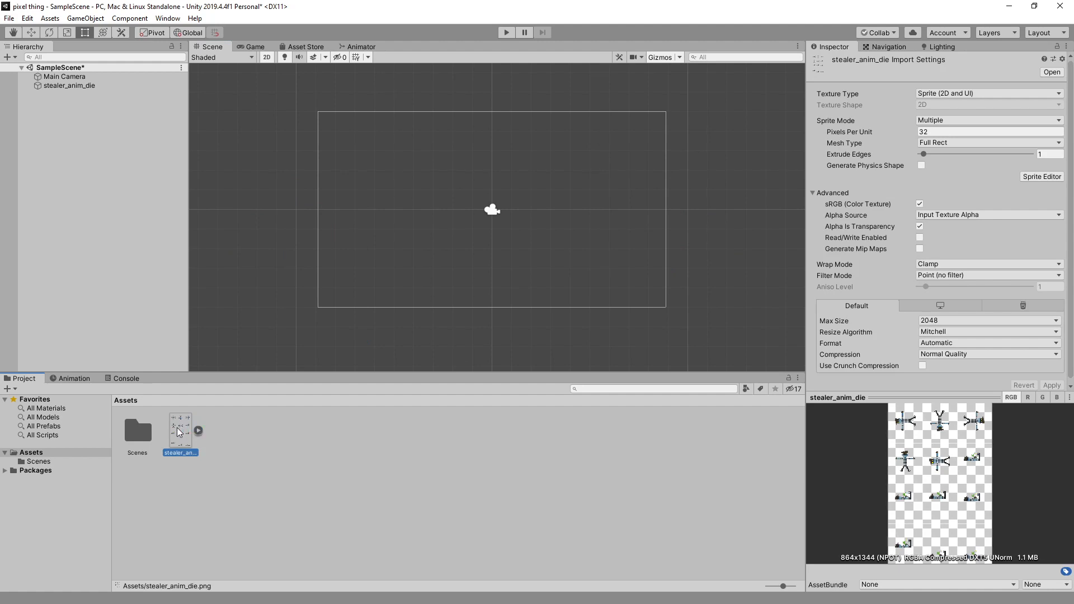
left_click(215, 421)
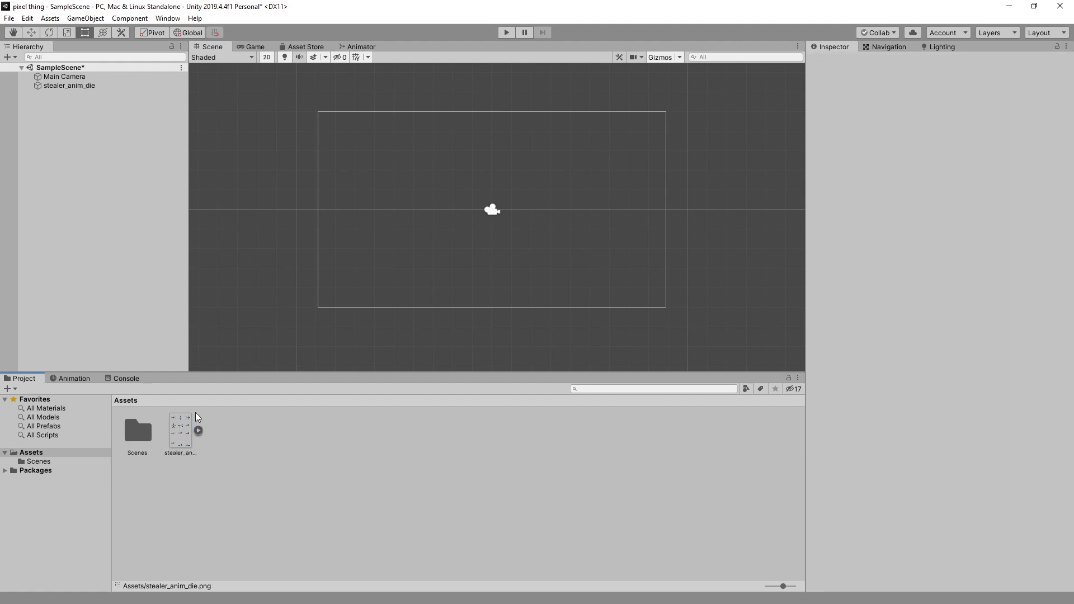
Step: Delete the old stealer_anim_die object from the scene
left_click(72, 378)
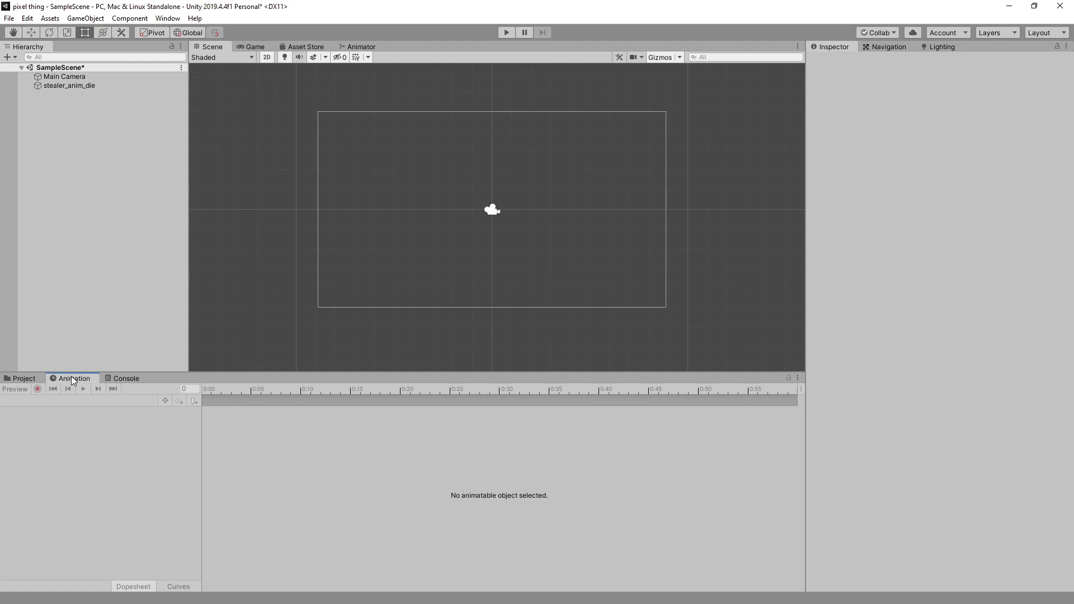
left_click(72, 286)
left_click(76, 86)
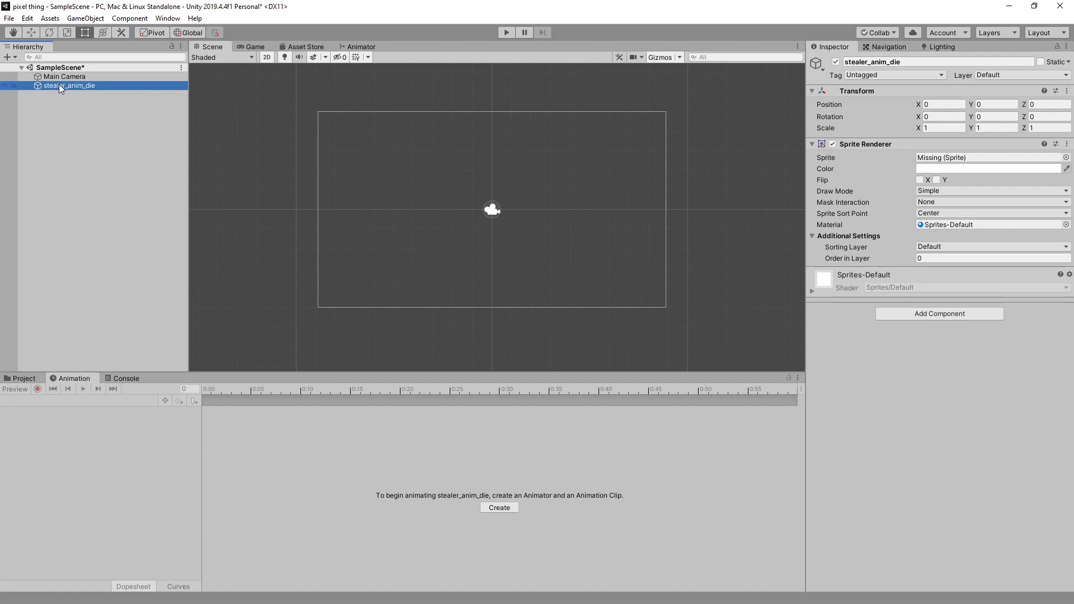
key("Delete")
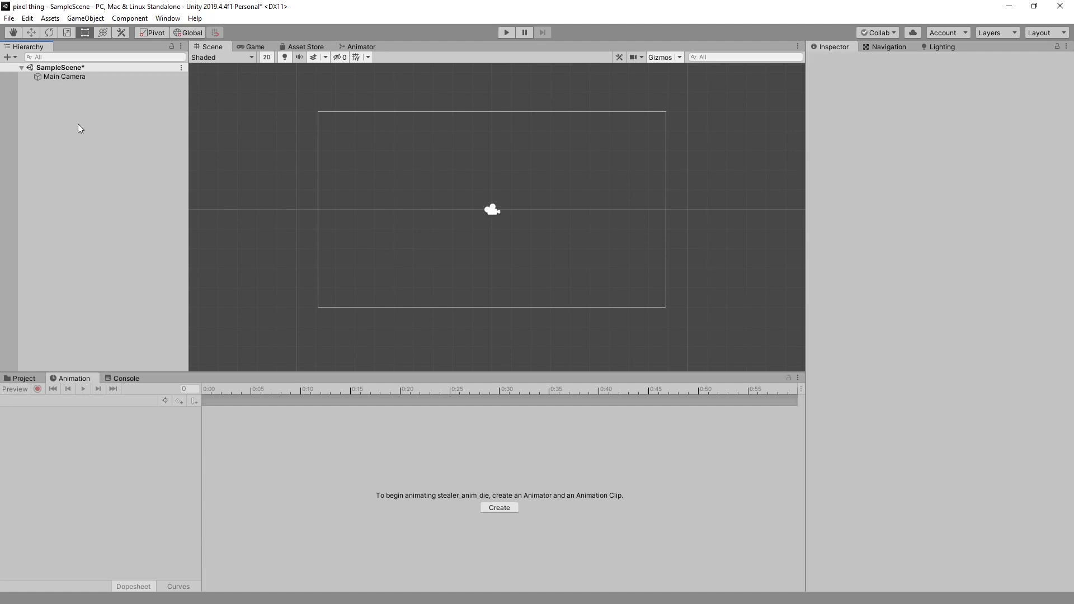
Step: Create a new Animation asset in the Assets folder and name it Die
left_click(23, 378)
right_click(302, 442)
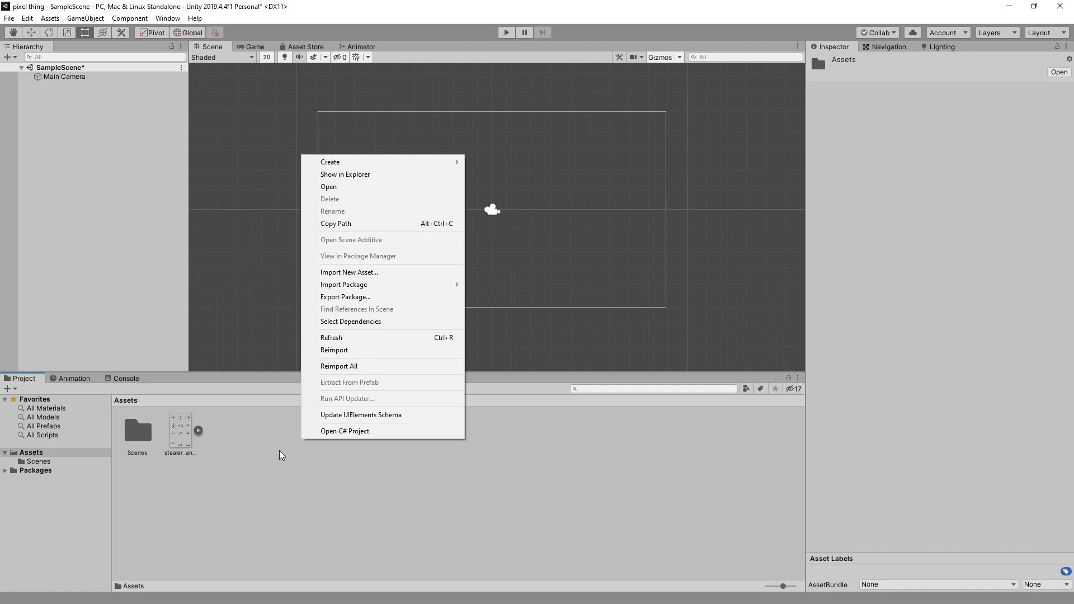
mouse_move(413, 165)
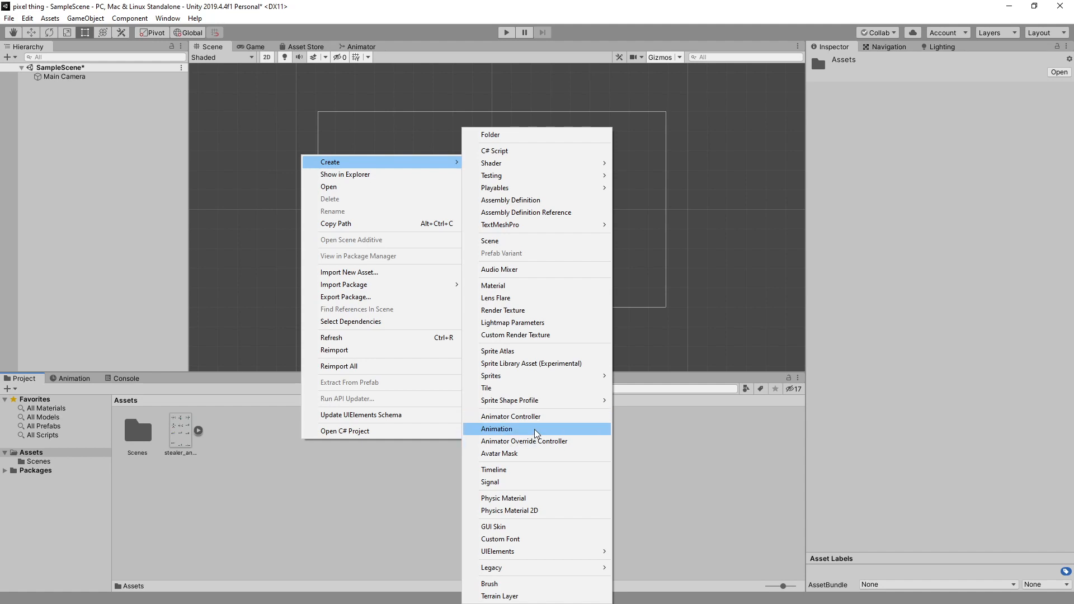
left_click(519, 430)
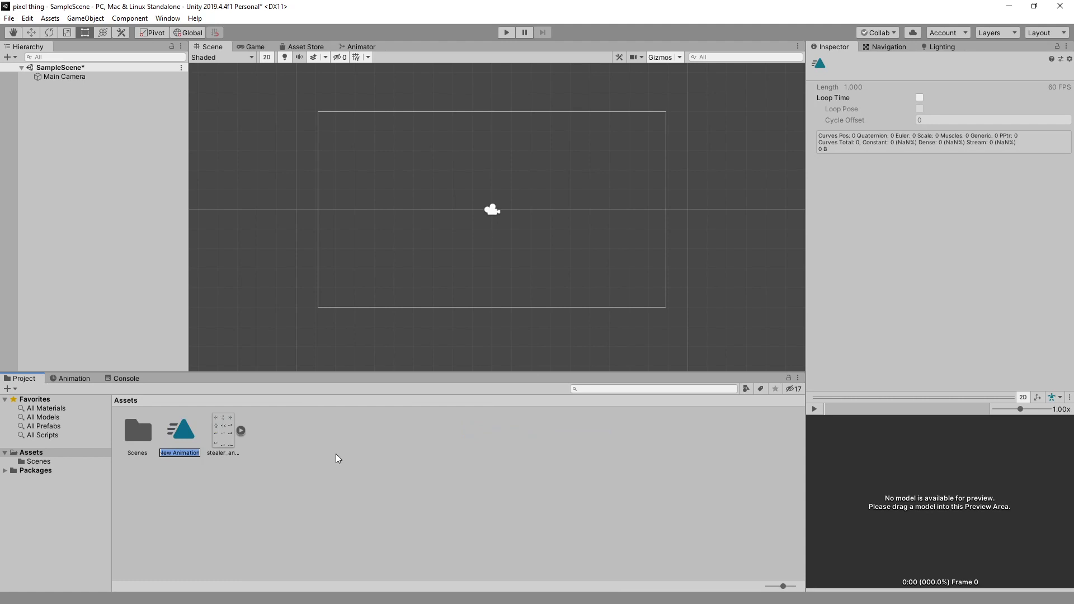
type("Die")
key("Return")
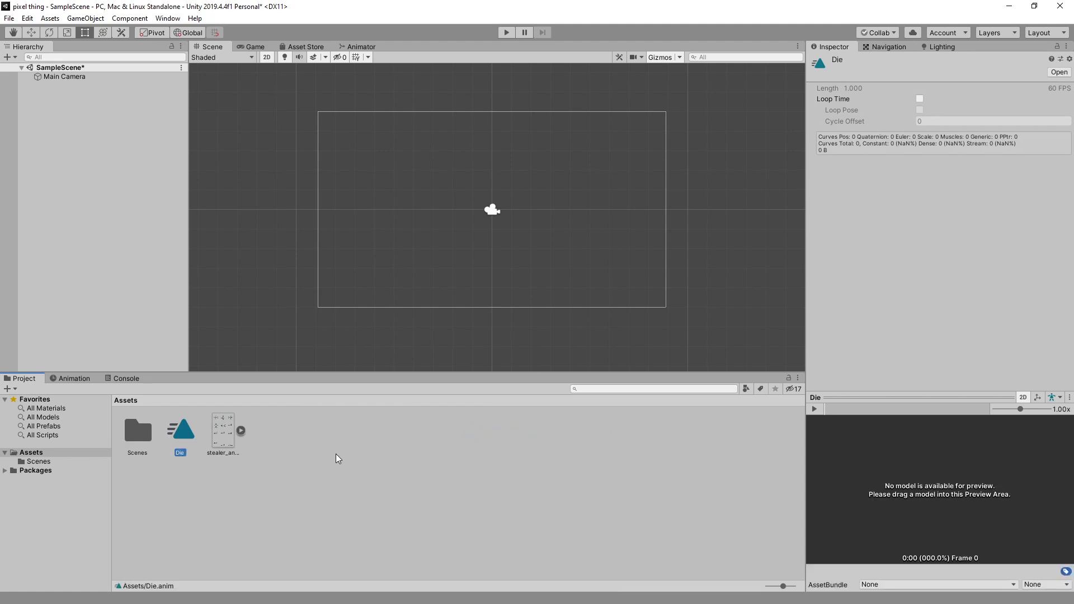
Step: Try to add the first sliced sprite to the Die clip's timeline with the Animation window docked beside the Scene view
left_click(81, 378)
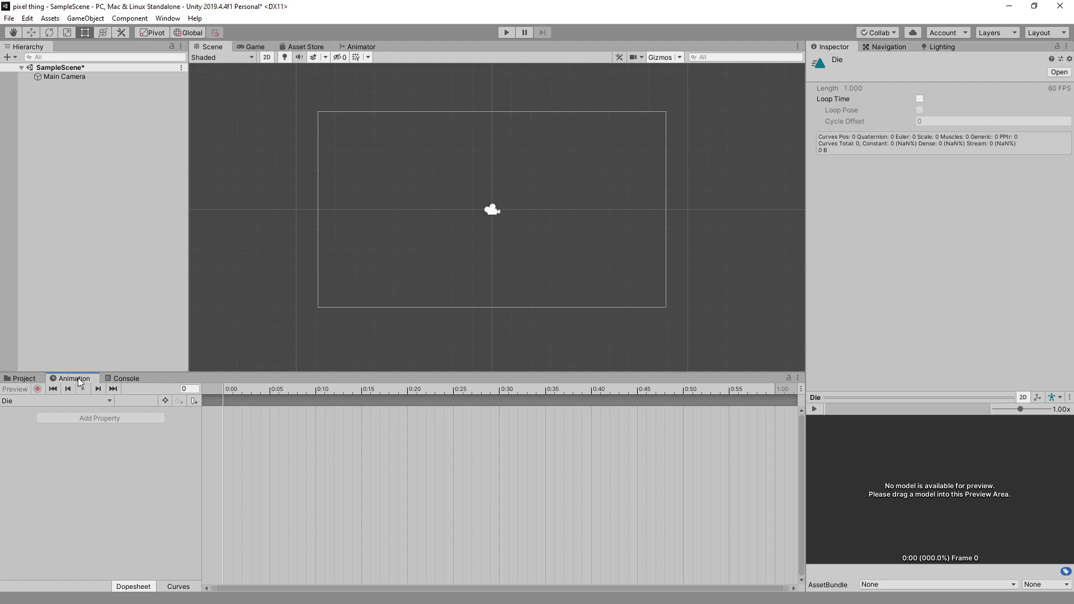
left_click_drag(79, 377, 217, 47)
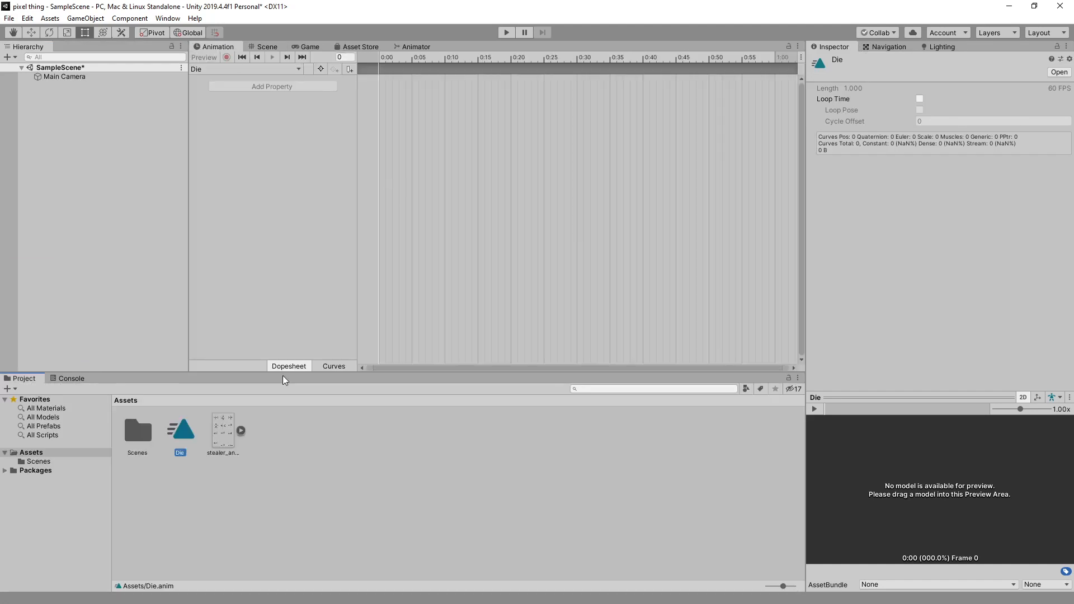
left_click(240, 430)
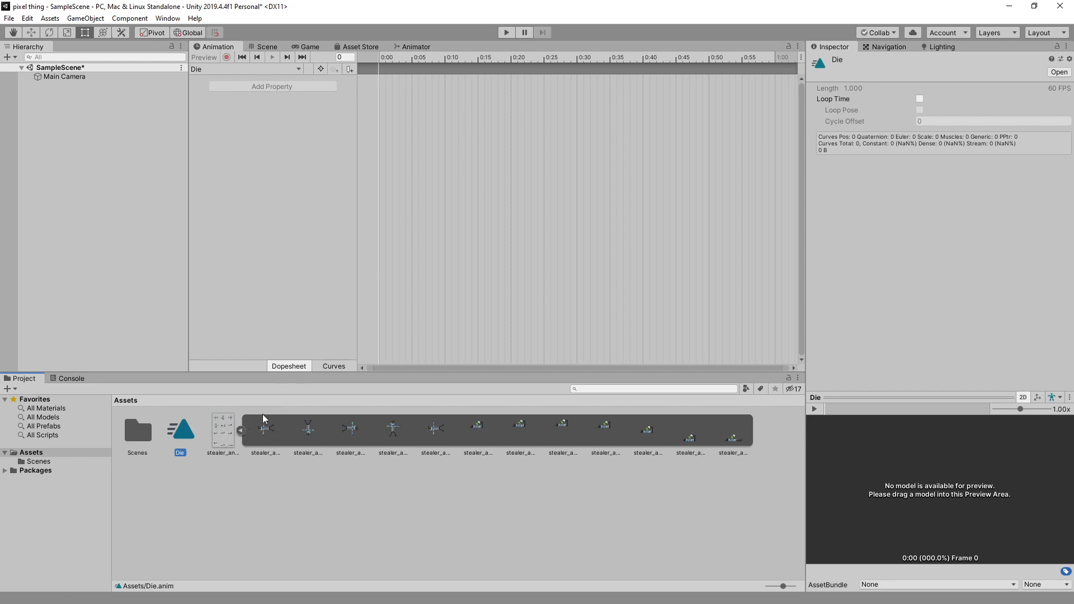
left_click_drag(267, 430, 385, 105)
left_click_drag(278, 434, 435, 111)
left_click_drag(222, 46, 133, 382)
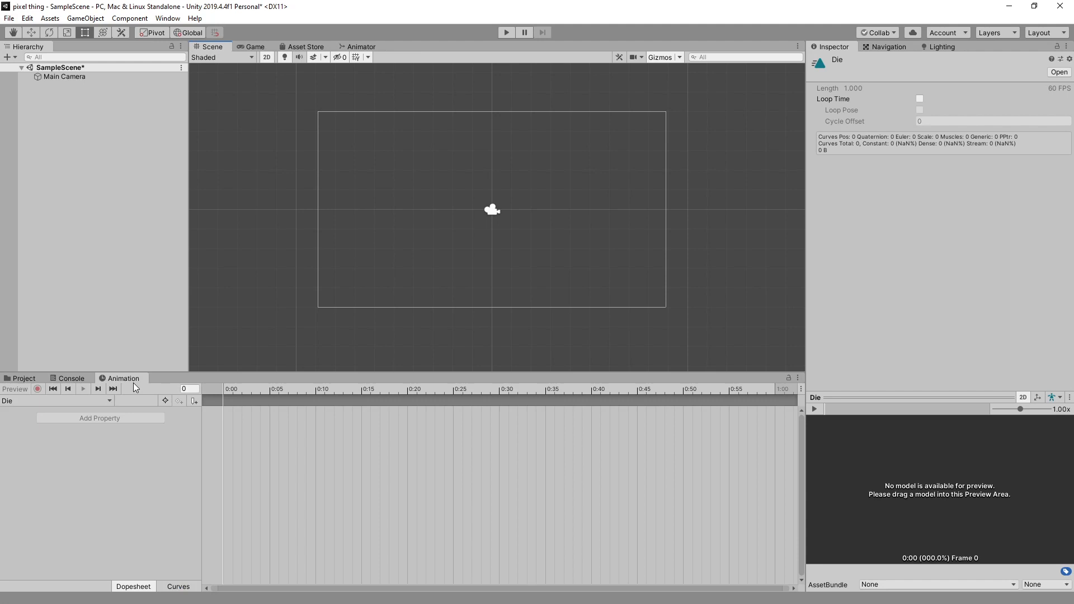
Step: Add the stealer_anim_die_0 sprite to the scene hierarchy and attach the Die animation to it
left_click(108, 196)
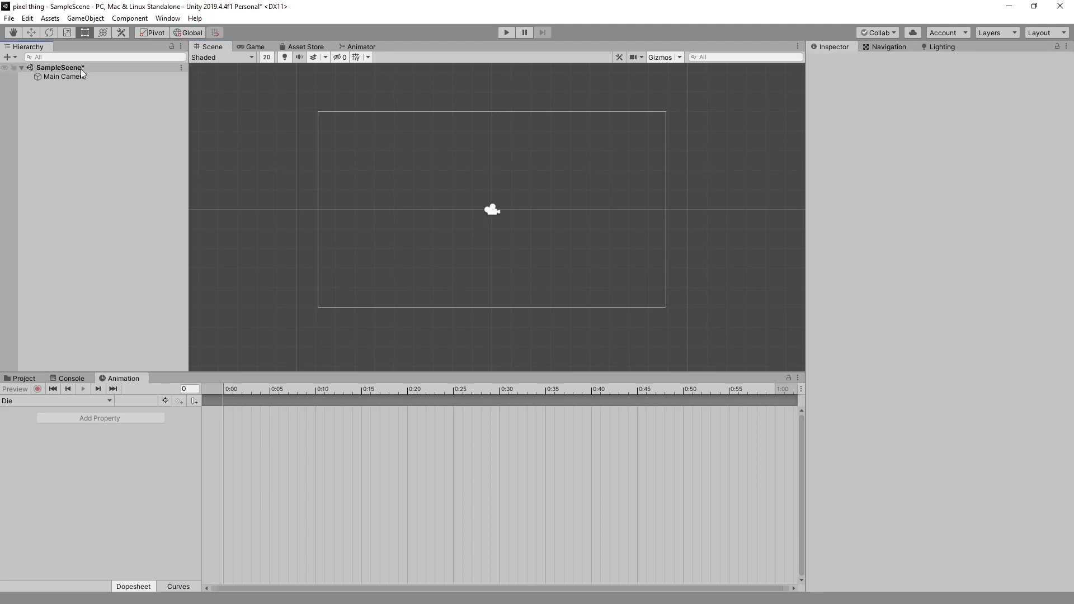
left_click(23, 378)
left_click_drag(266, 434, 56, 146)
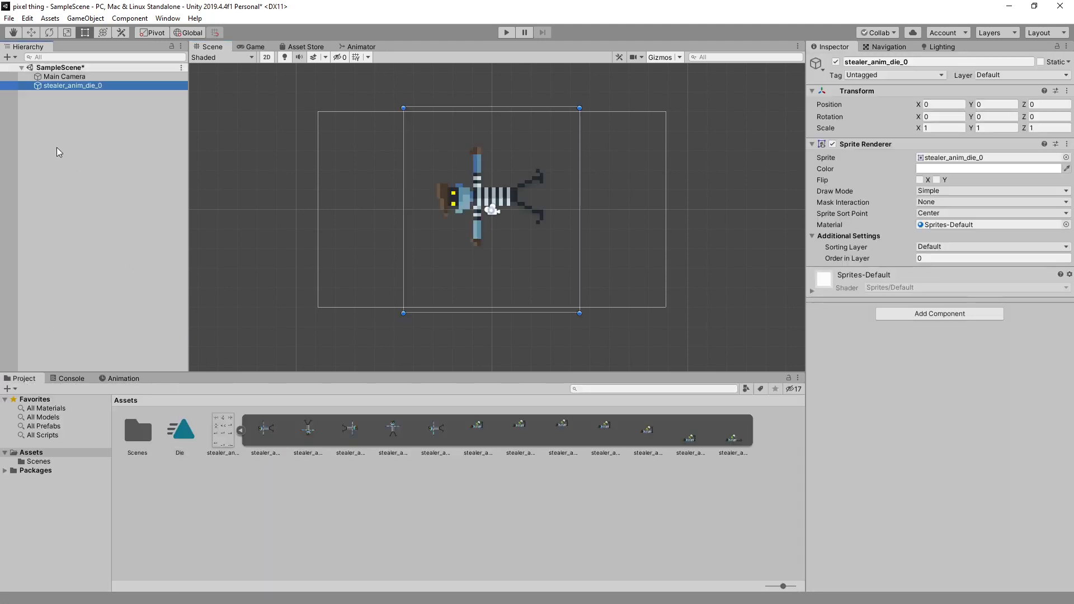
left_click(100, 85)
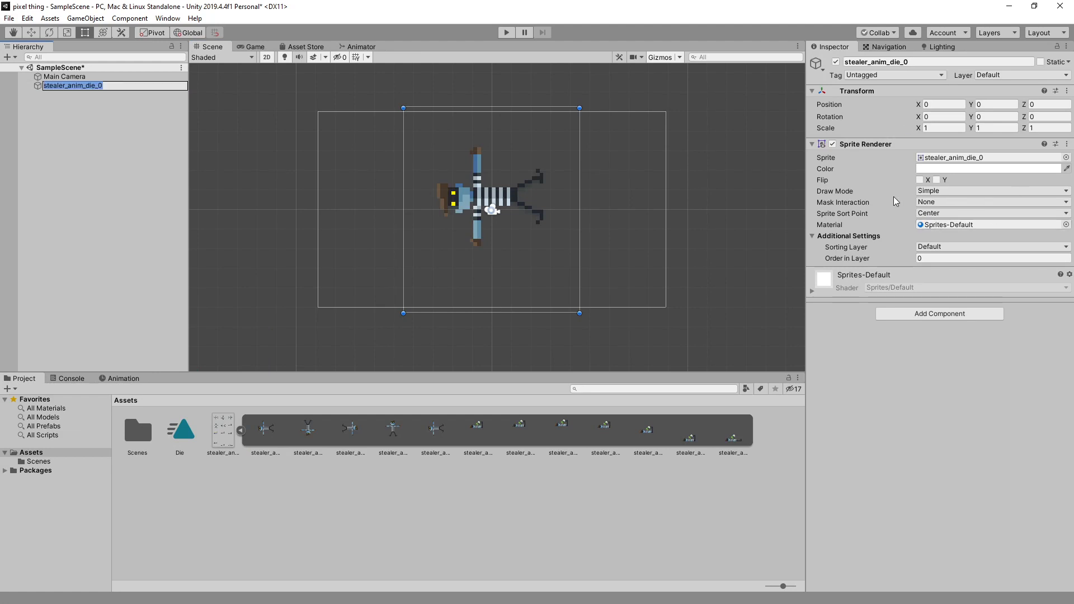
left_click_drag(180, 430, 945, 421)
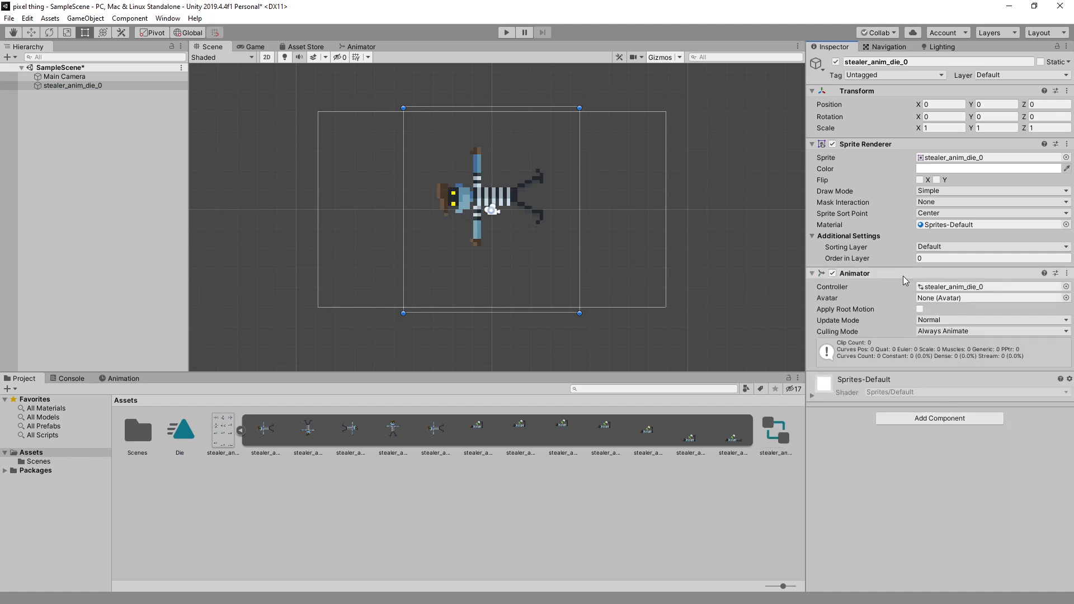
left_click(775, 430)
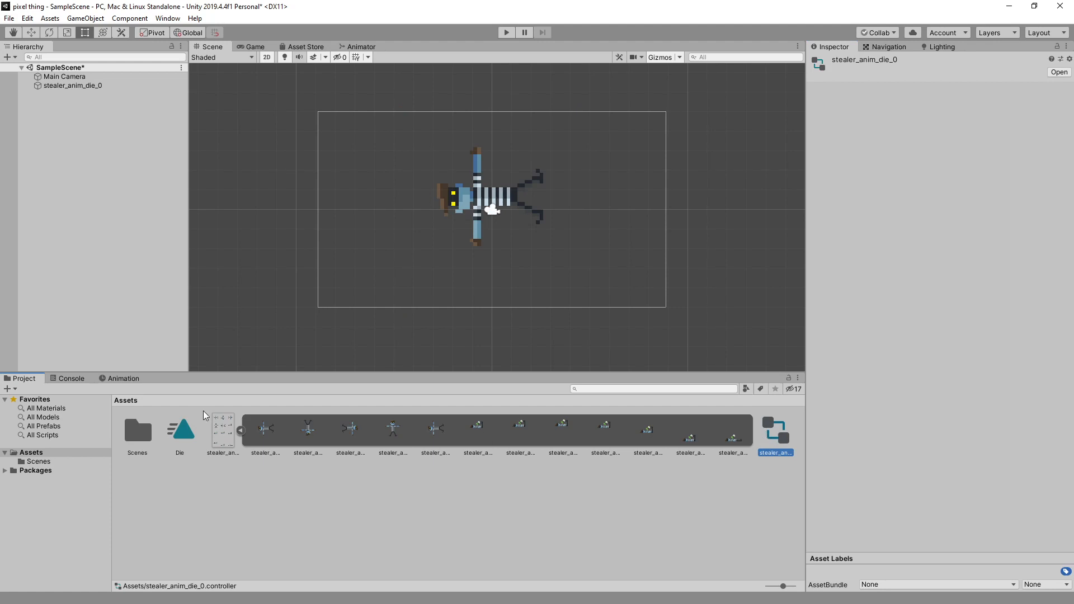
Step: Open the sprite object's Animator graph and move the Die state below the Entry state
left_click(71, 85)
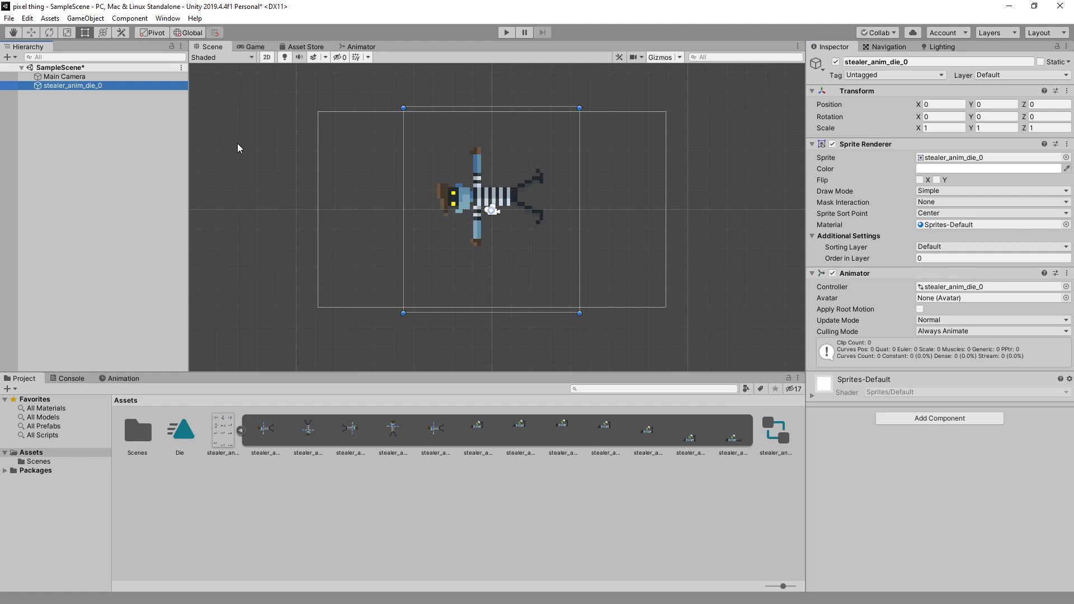
left_click(358, 46)
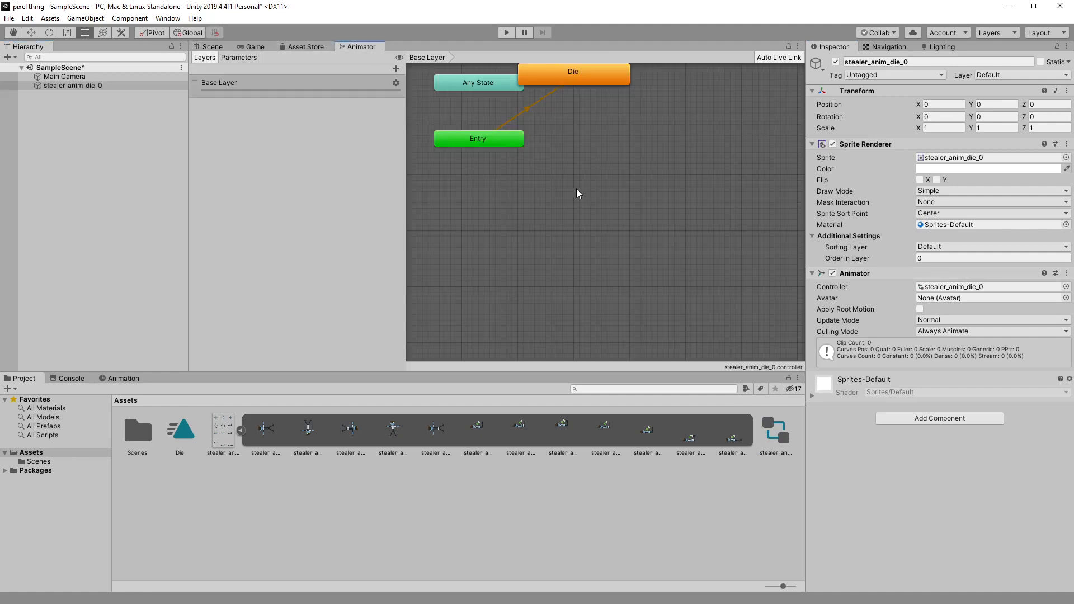
middle_click_drag(578, 192, 580, 267)
left_click_drag(597, 150, 636, 262)
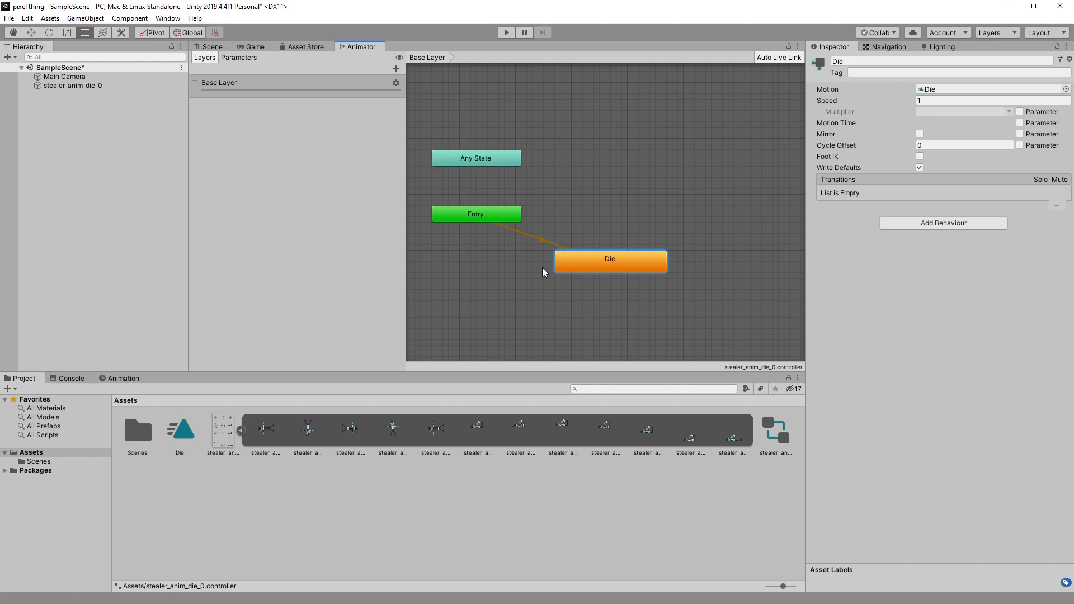
Step: Enable keyframe recording on the Die clip for stealer_anim_die_0 and add a Sprite key at frame 0
left_click(214, 47)
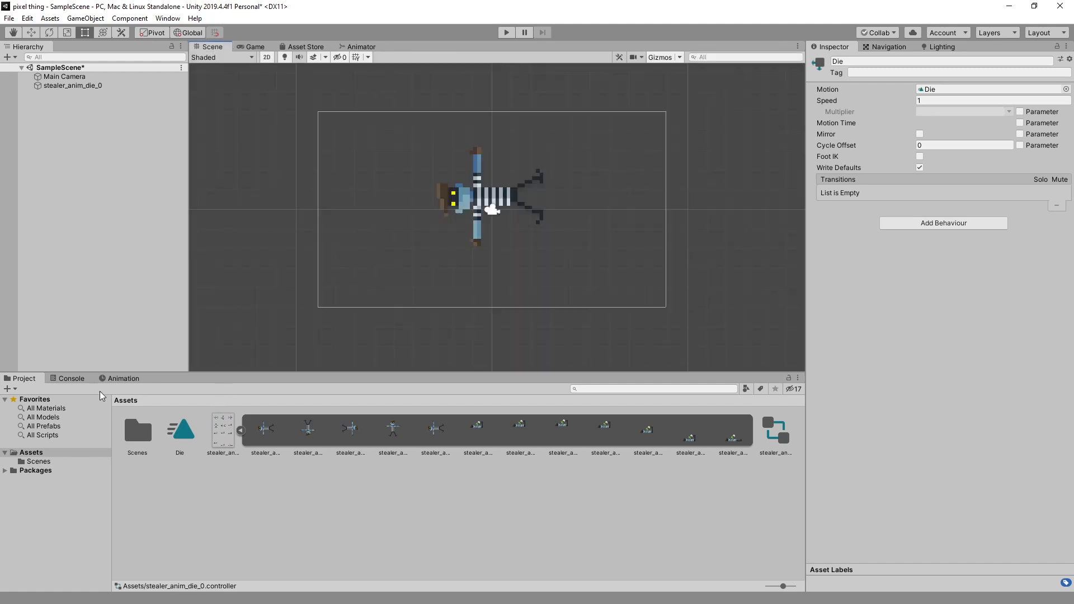
left_click(113, 378)
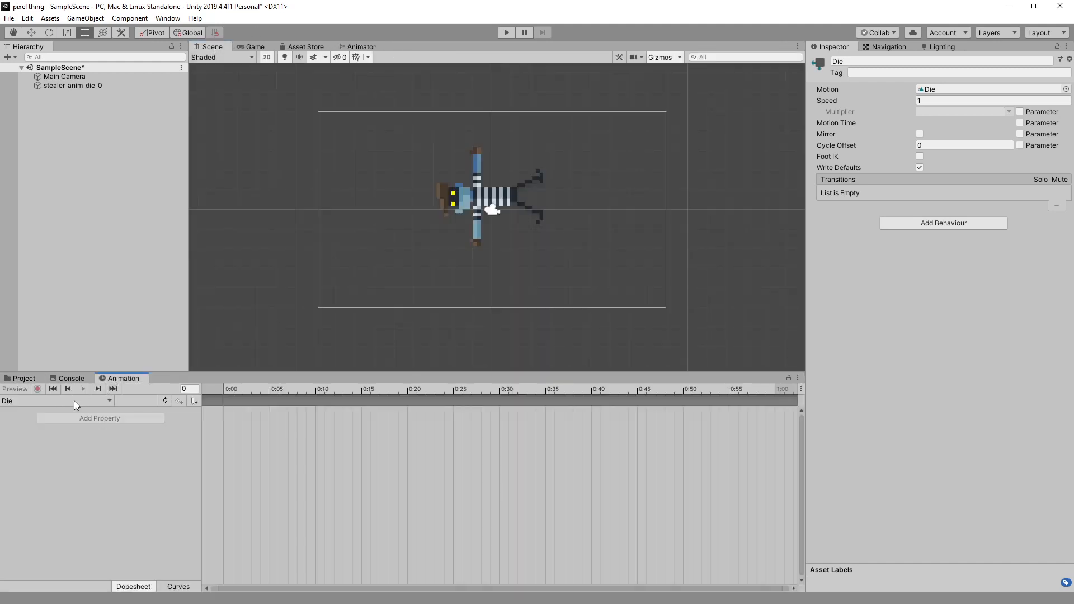
left_click(93, 85)
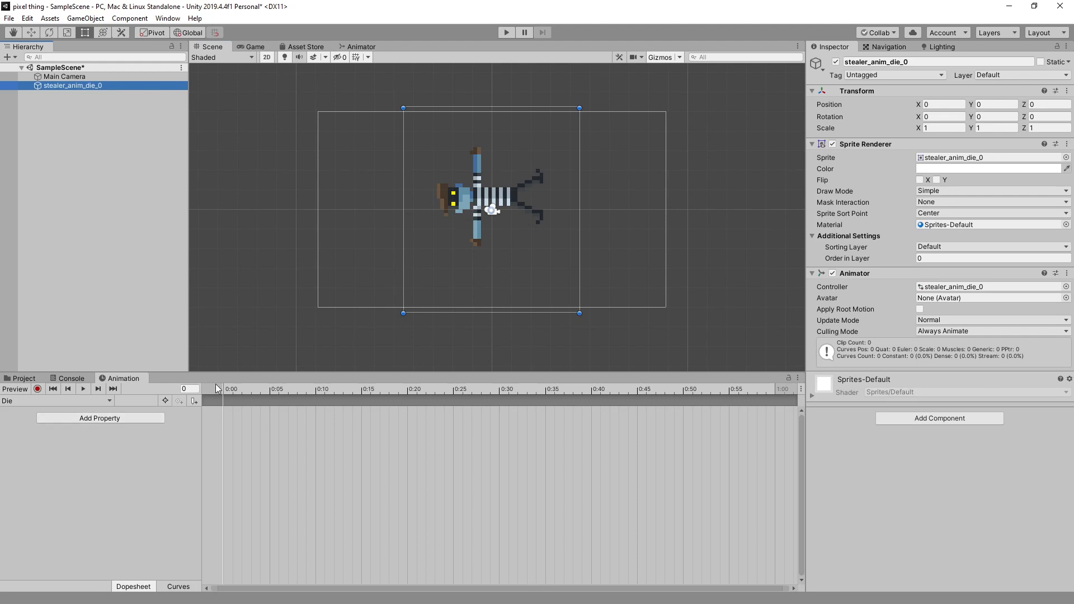
left_click(38, 389)
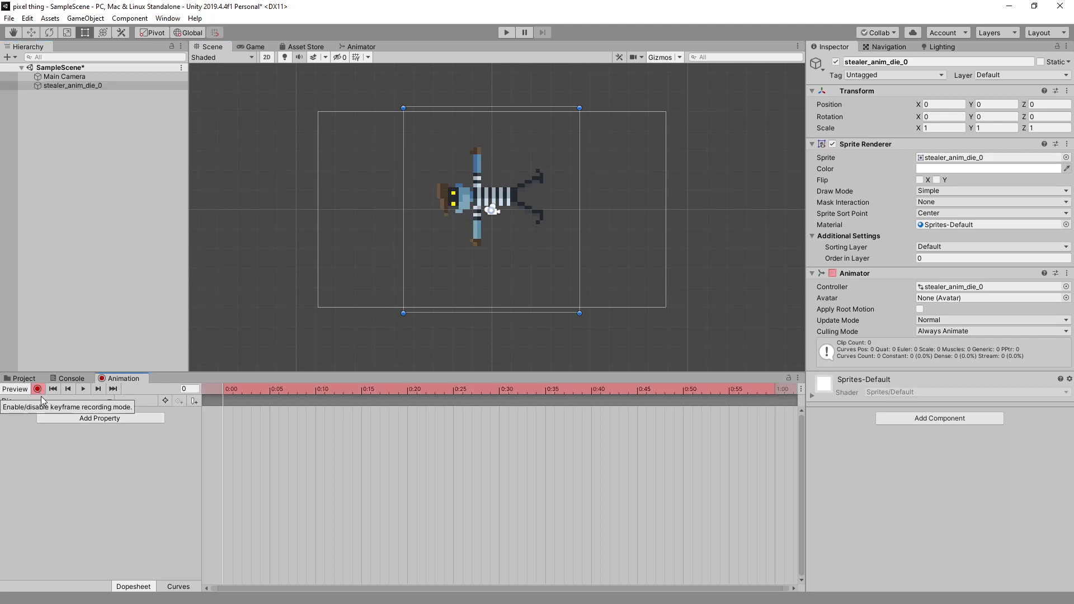
right_click(827, 160)
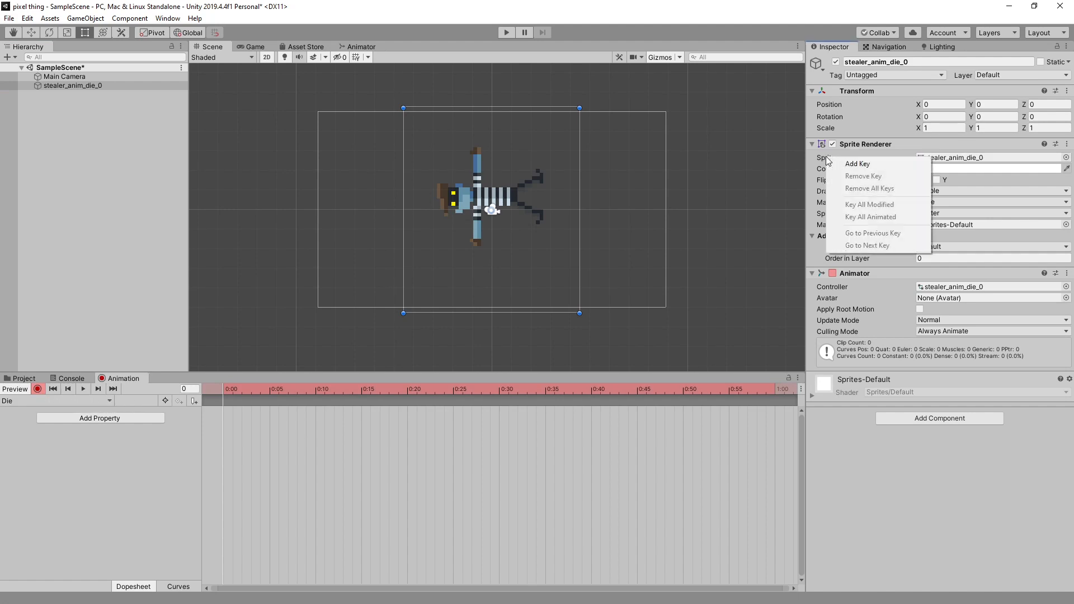
left_click(868, 152)
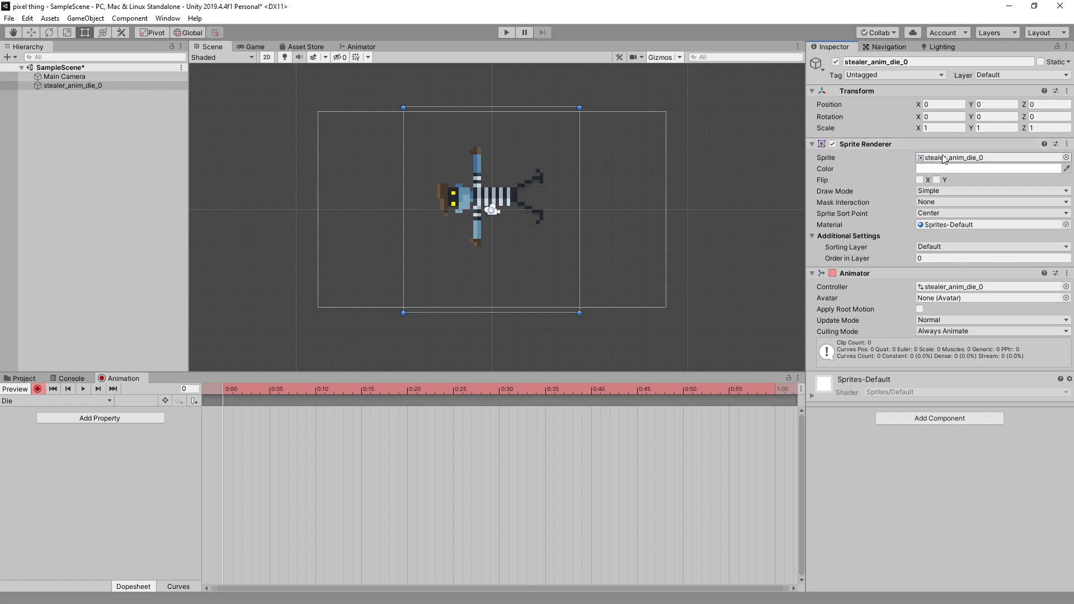
right_click(831, 157)
left_click(860, 161)
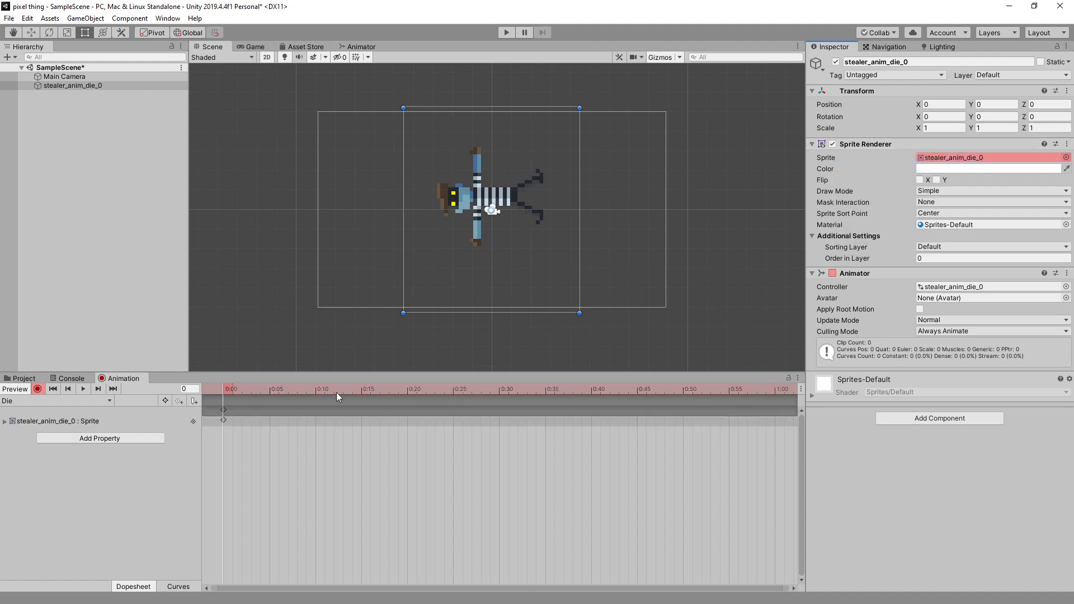
Step: Expand the Die clip's Sprite track and add a stealer_anim_die_1 sprite key at frame 5
left_click(4, 420)
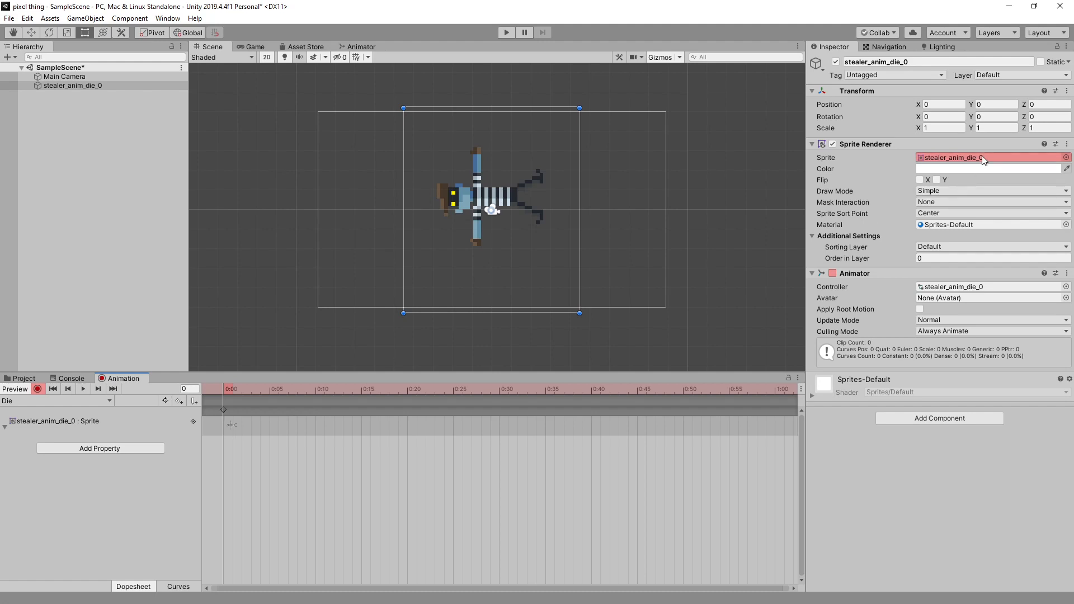
mouse_move(230, 390)
left_mouse_down()
mouse_move(636, 387)
mouse_move(353, 398)
mouse_move(227, 381)
mouse_move(633, 394)
mouse_move(288, 405)
mouse_move(228, 392)
mouse_move(300, 394)
mouse_move(221, 395)
mouse_move(271, 394)
mouse_move(235, 389)
mouse_move(245, 390)
left_mouse_up()
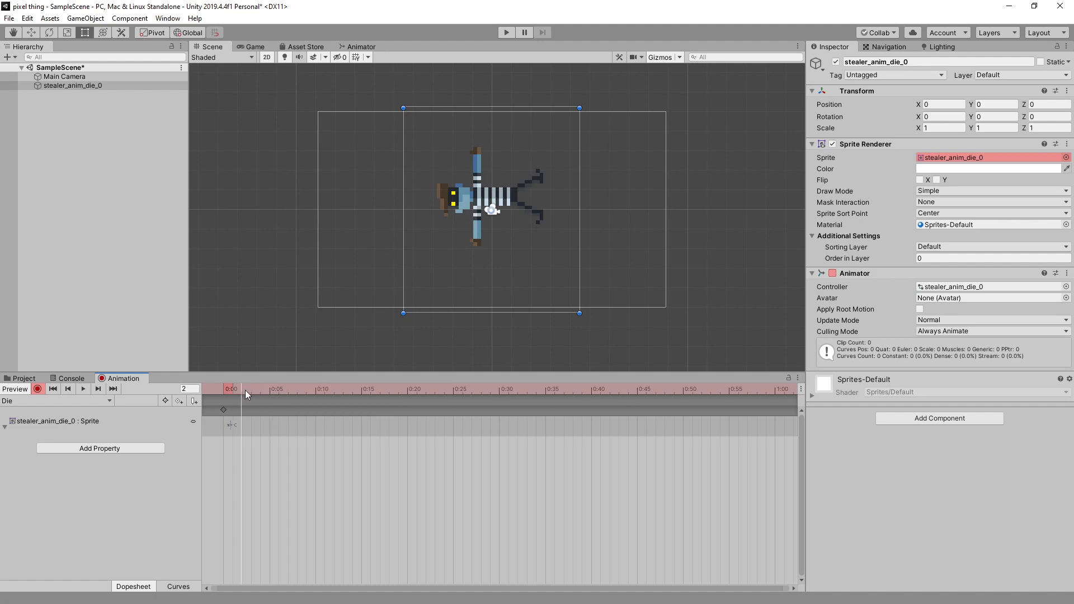
left_click_drag(245, 390, 260, 388)
left_click(189, 389)
left_click_drag(261, 388, 270, 386)
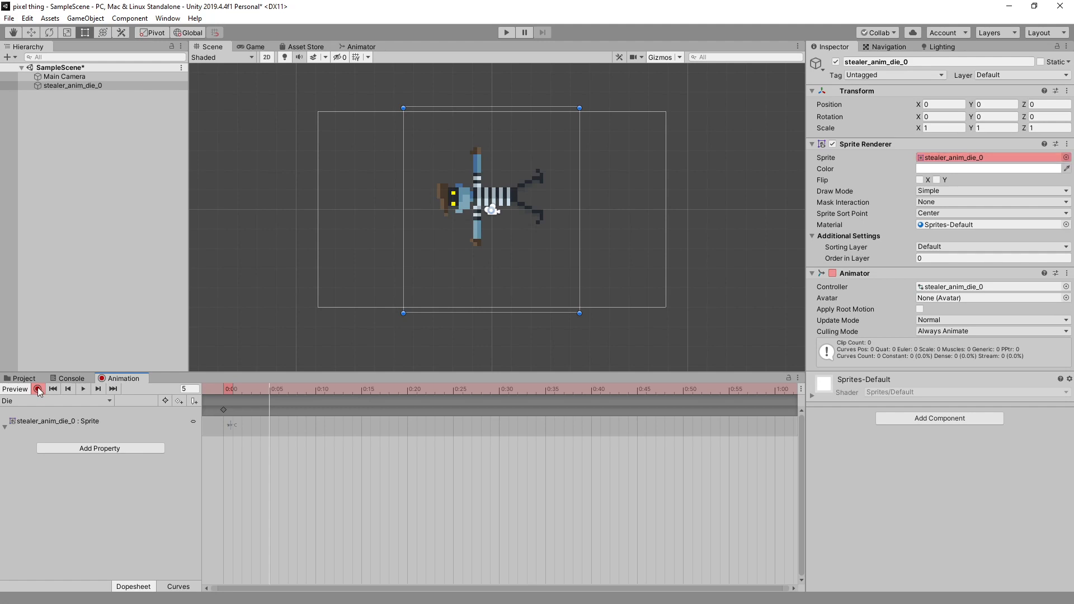
left_click(1066, 157)
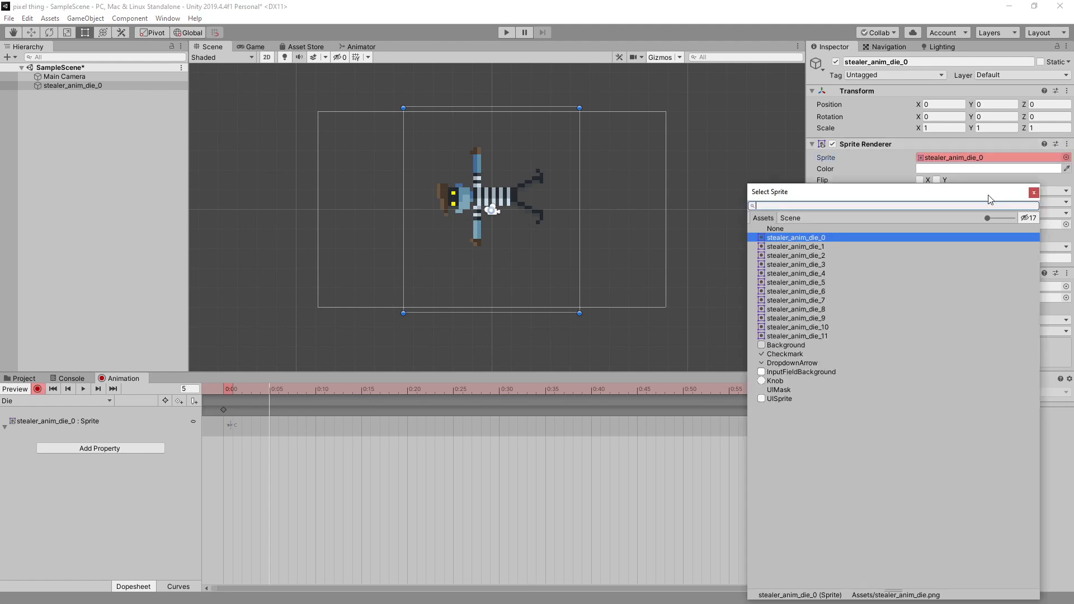
left_click(824, 248)
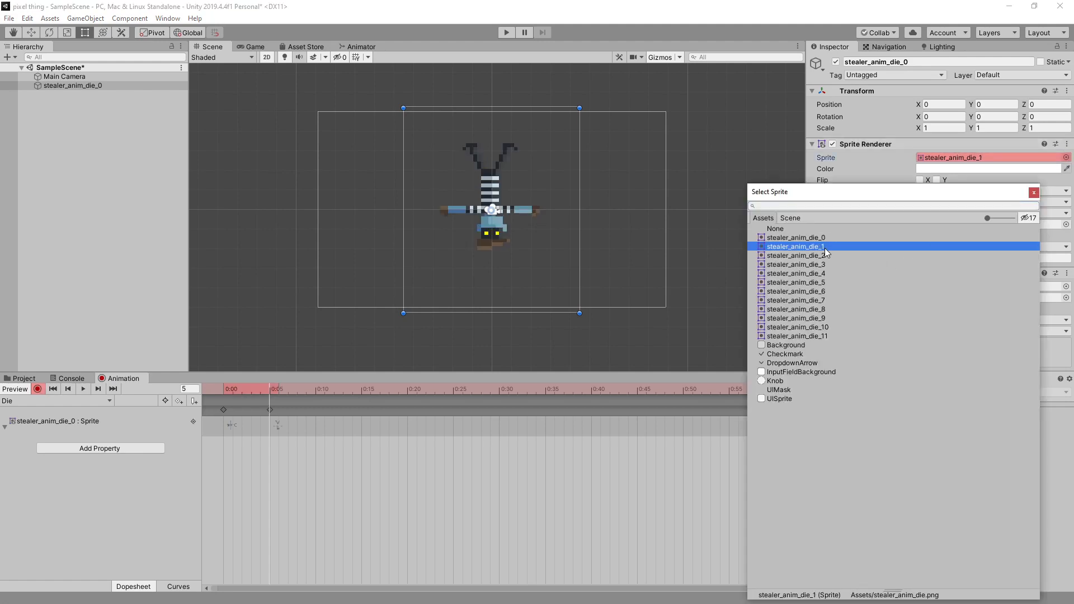
left_click(1033, 191)
Step: Add sprite keys for stealer_anim_die_2 at frame 10 and stealer_anim_die_3 at frame 15
left_click(316, 391)
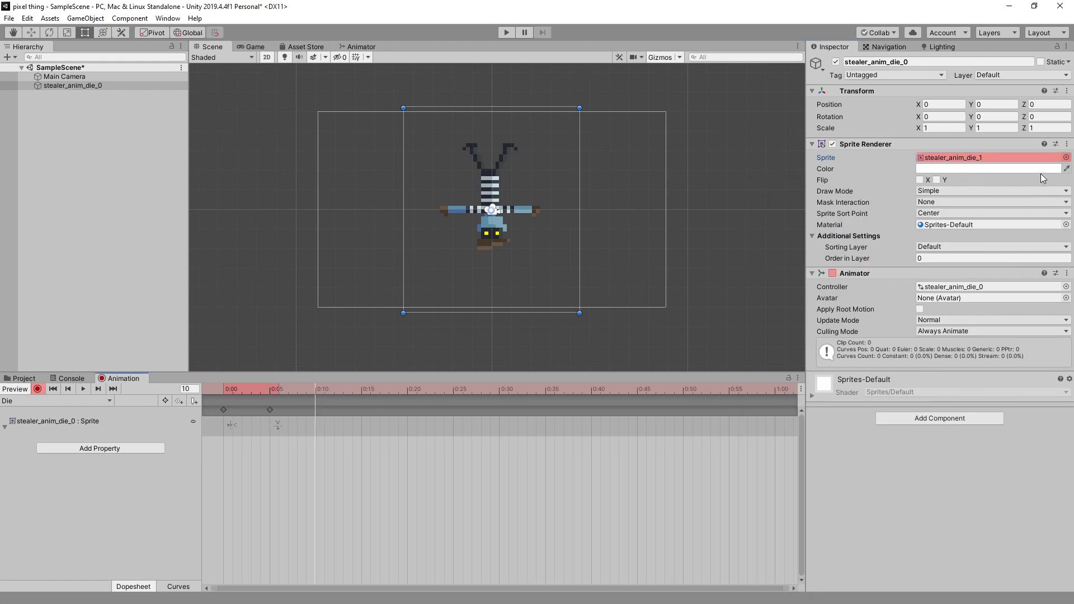
left_click(1067, 158)
left_click(826, 256)
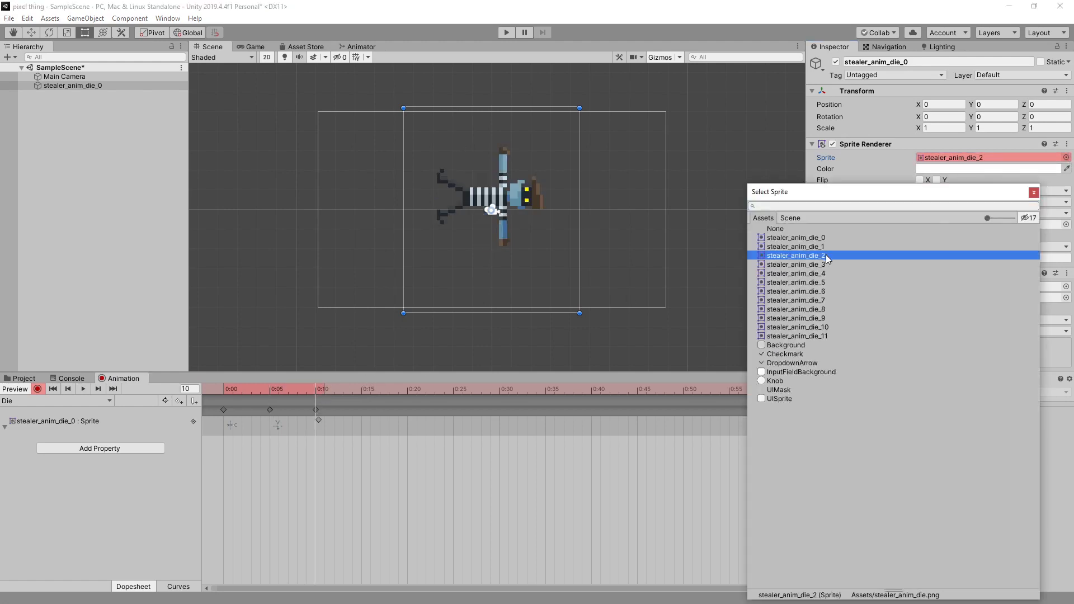
left_click(1033, 193)
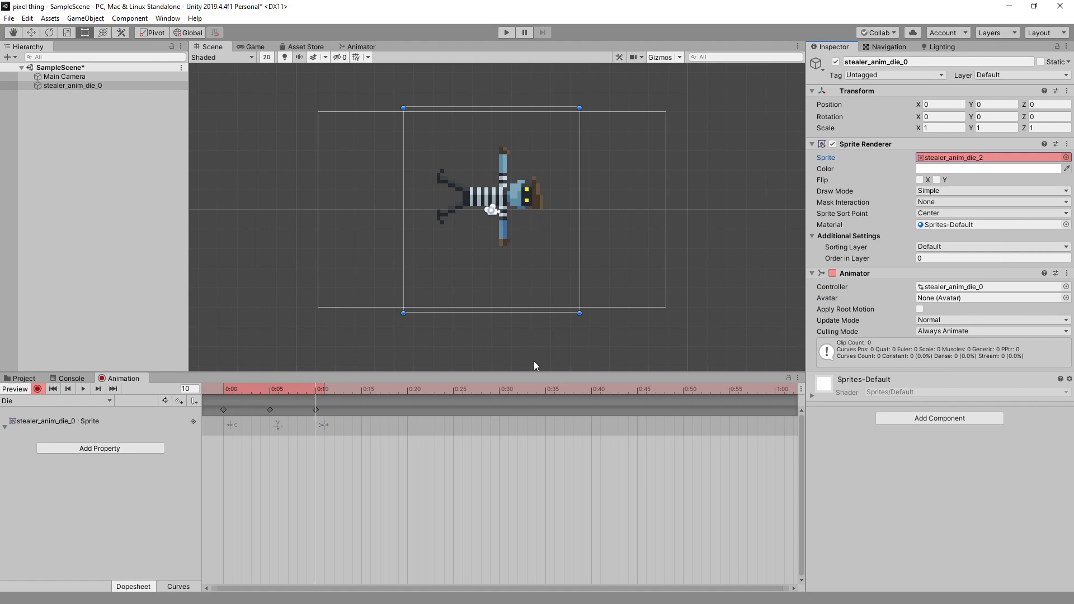
left_click(360, 389)
left_click(1067, 158)
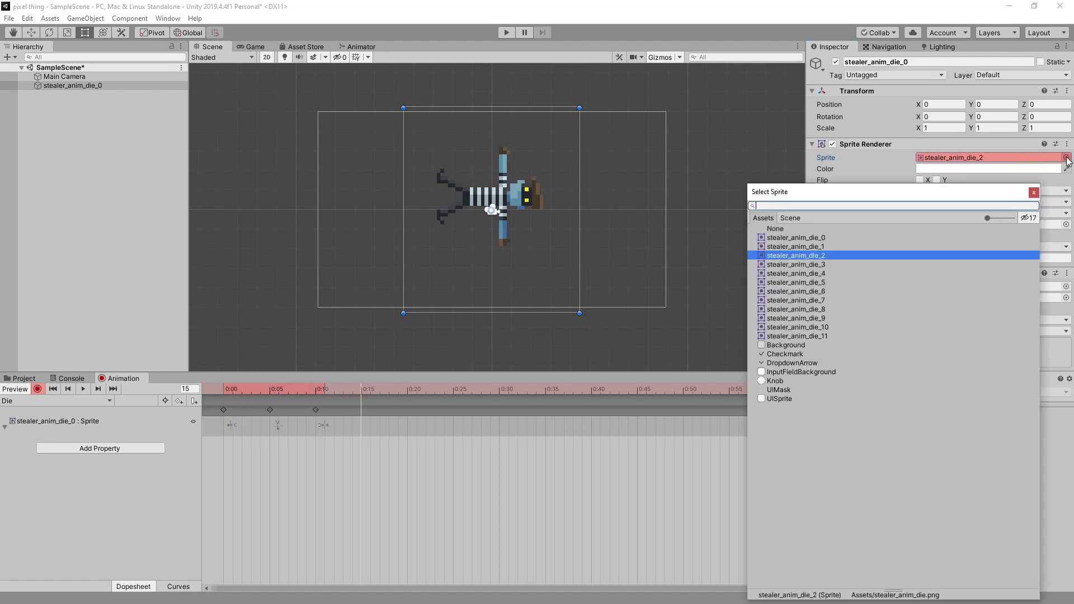
left_click(829, 264)
left_click(1034, 192)
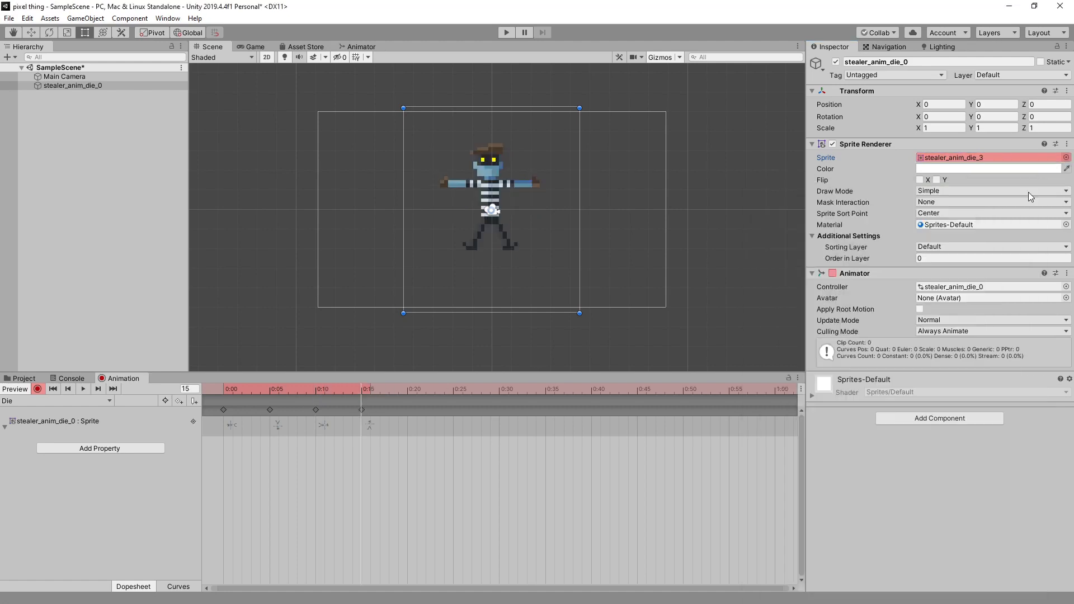
Step: Add sprite keys for stealer_anim_die_4 at frame 20 and stealer_anim_die_5 at frame 25
left_click(406, 389)
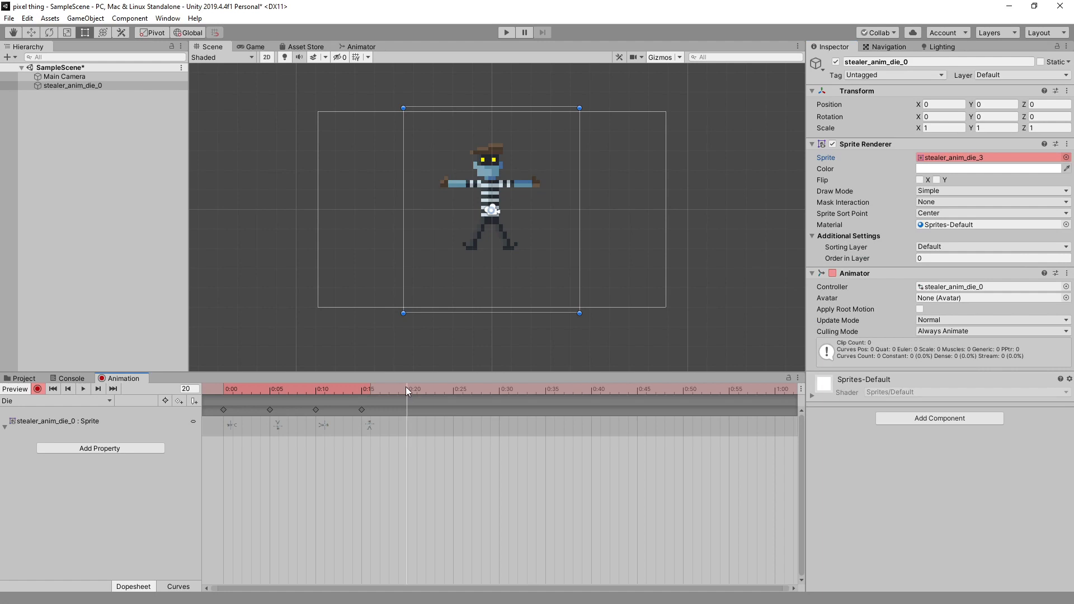
left_click(1067, 158)
left_click(823, 273)
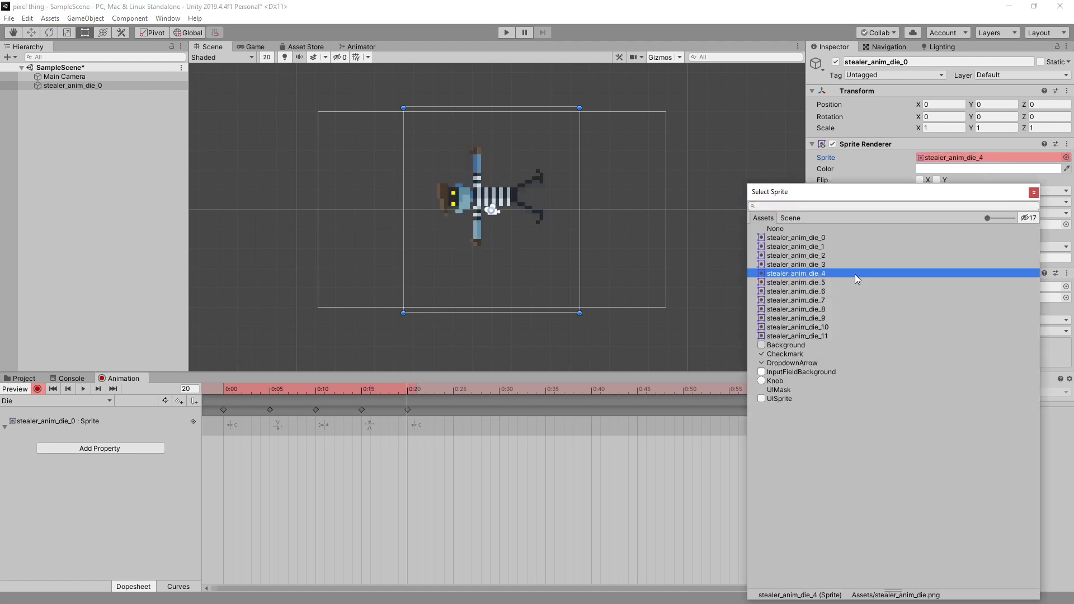
left_click(1034, 192)
left_click(440, 390)
left_click_drag(440, 388, 456, 387)
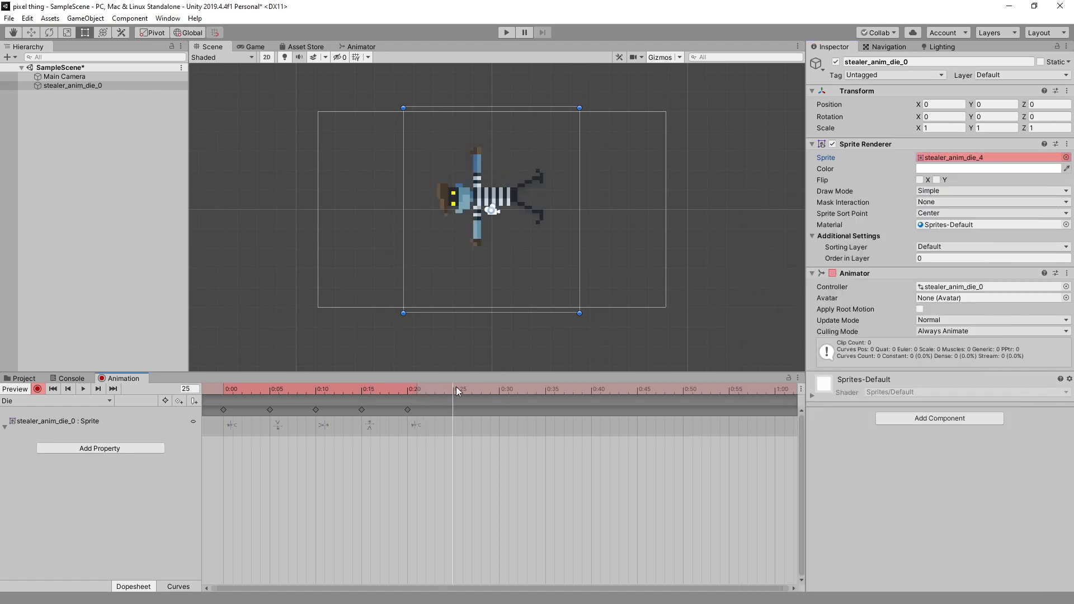
left_click(1066, 158)
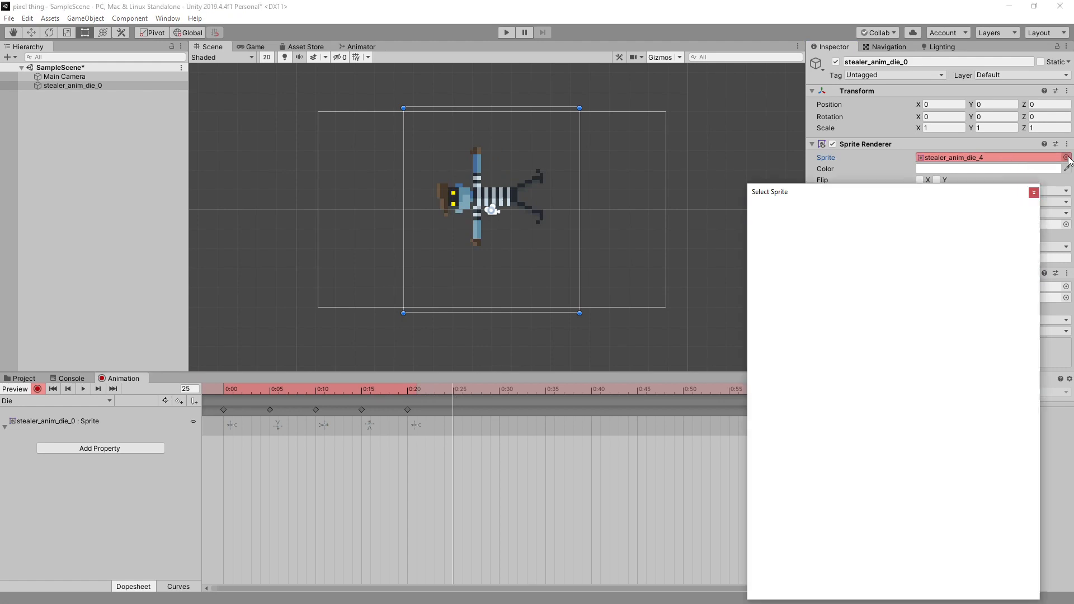
left_click(807, 281)
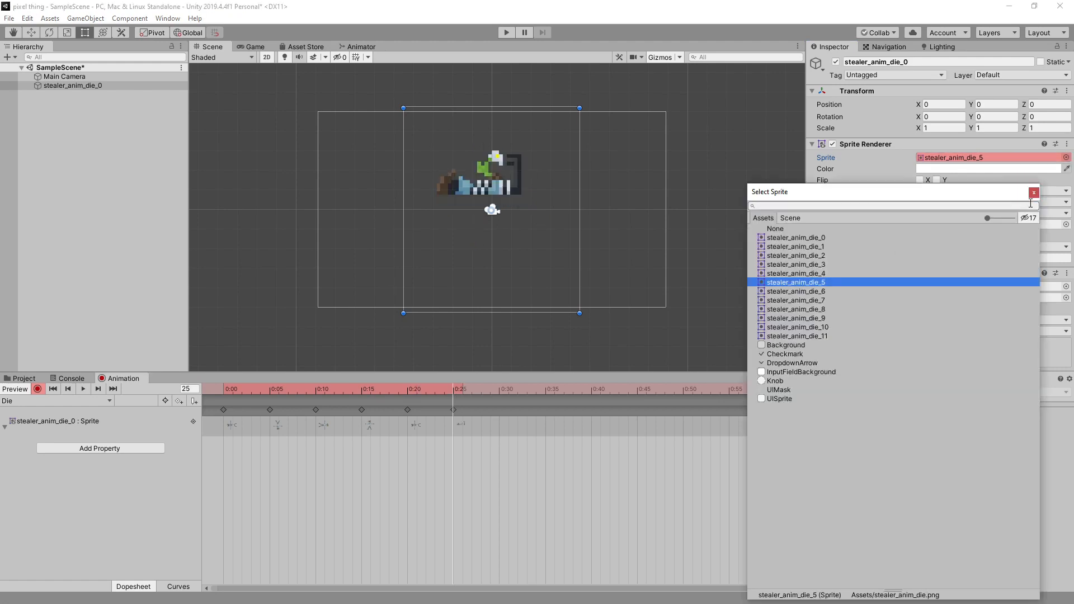
left_click(1034, 193)
Step: Add sprite keys for stealer_anim_die_6 at frame 30 and stealer_anim_die_7 at frame 35
left_click_drag(479, 388, 499, 390)
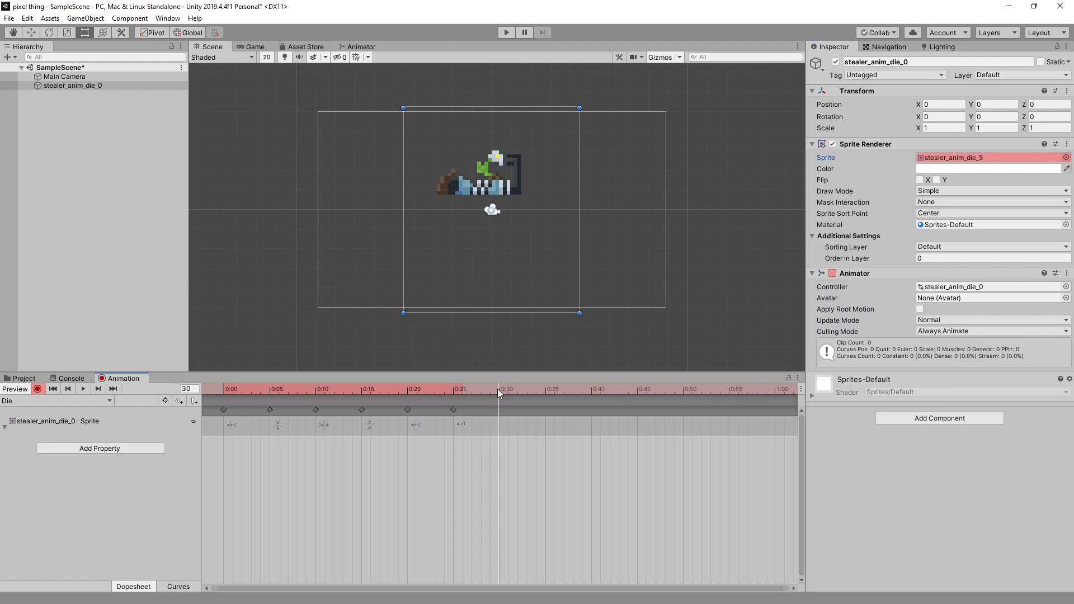
left_click(1067, 158)
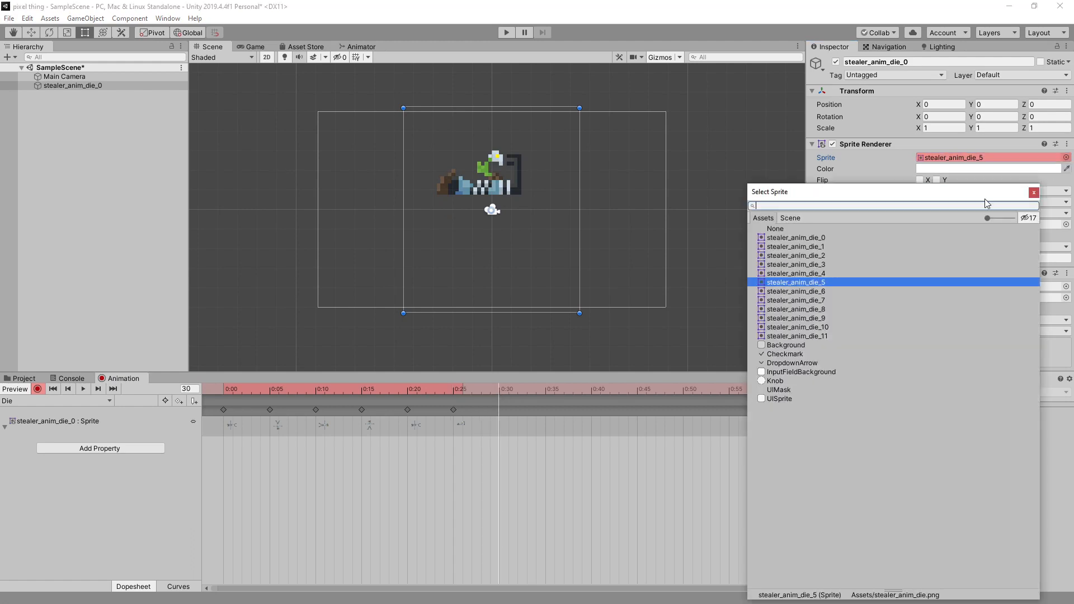
left_click(823, 291)
left_click(1034, 192)
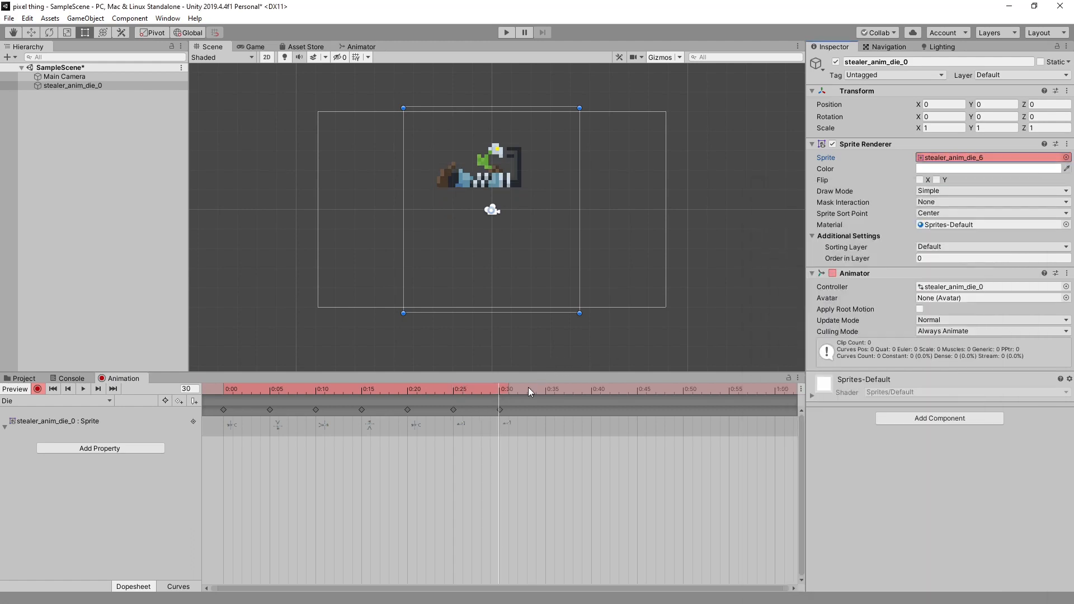
left_click_drag(528, 387, 544, 387)
left_click(1067, 158)
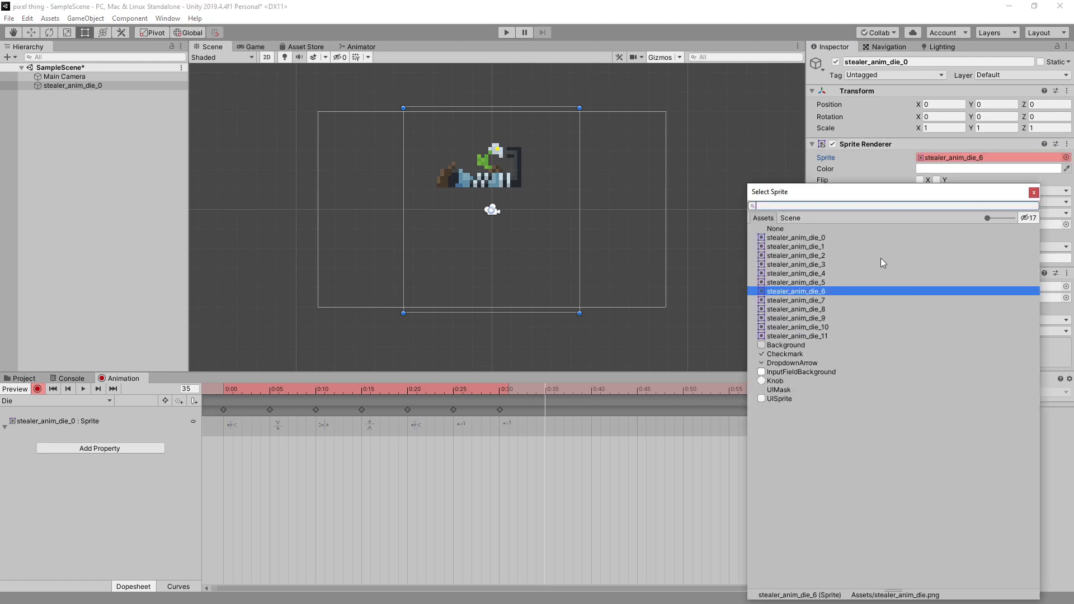
left_click(797, 302)
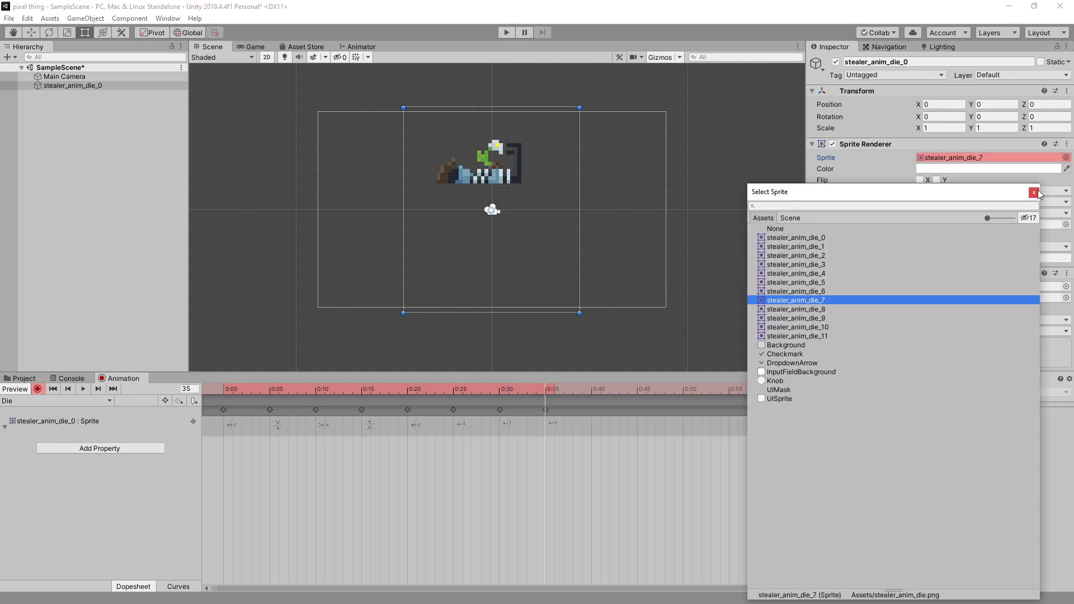
left_click(1034, 191)
Step: Add sprite keys for stealer_anim_die_8 at frame 40 and stealer_anim_die_9 at frame 45
left_click_drag(565, 388, 594, 391)
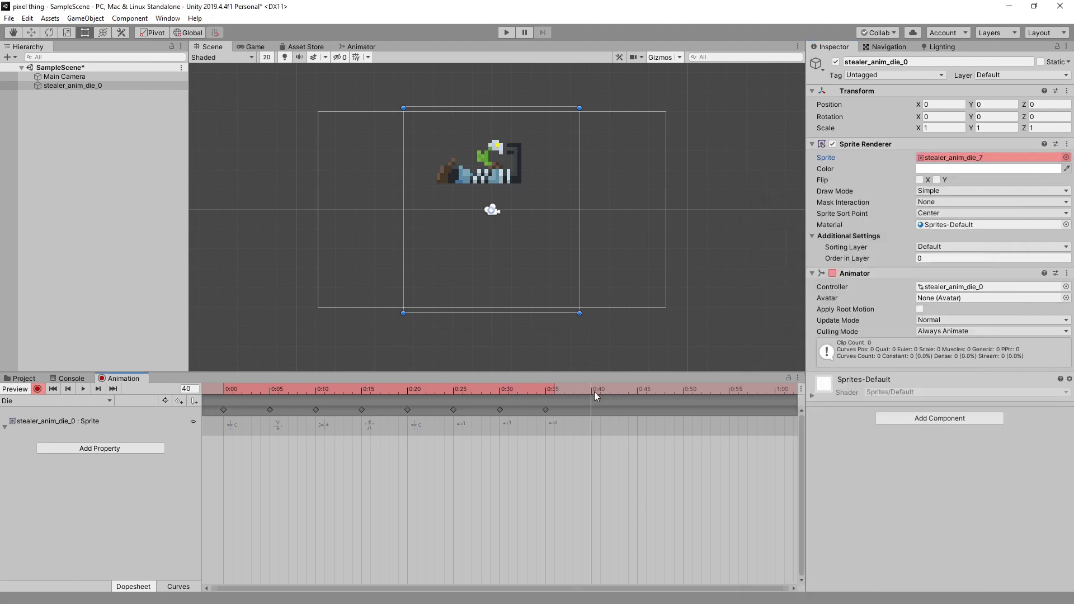
left_click(1067, 158)
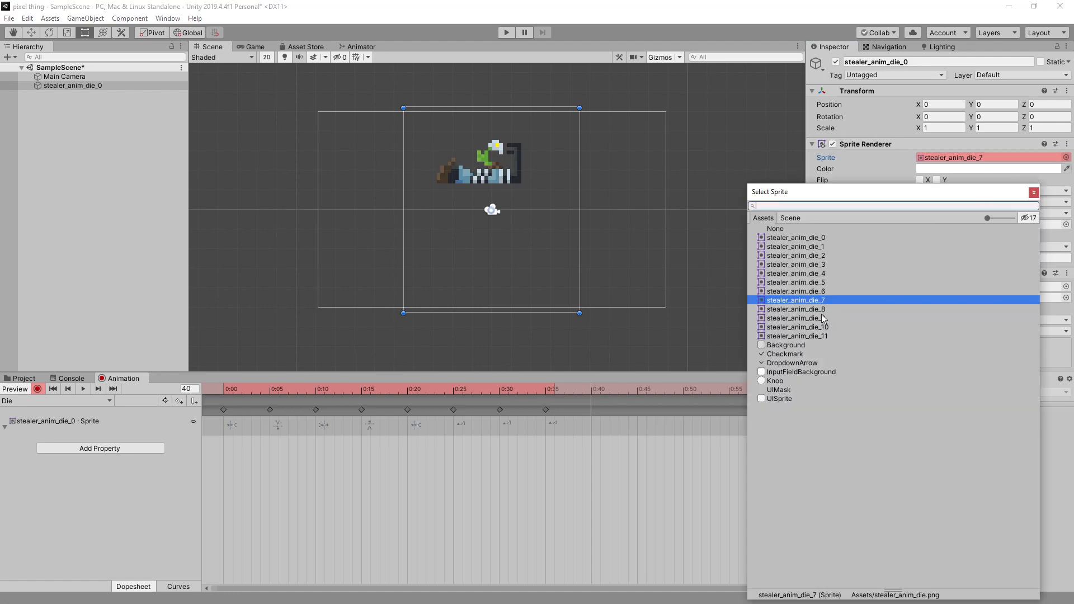
left_click(820, 309)
left_click(1034, 192)
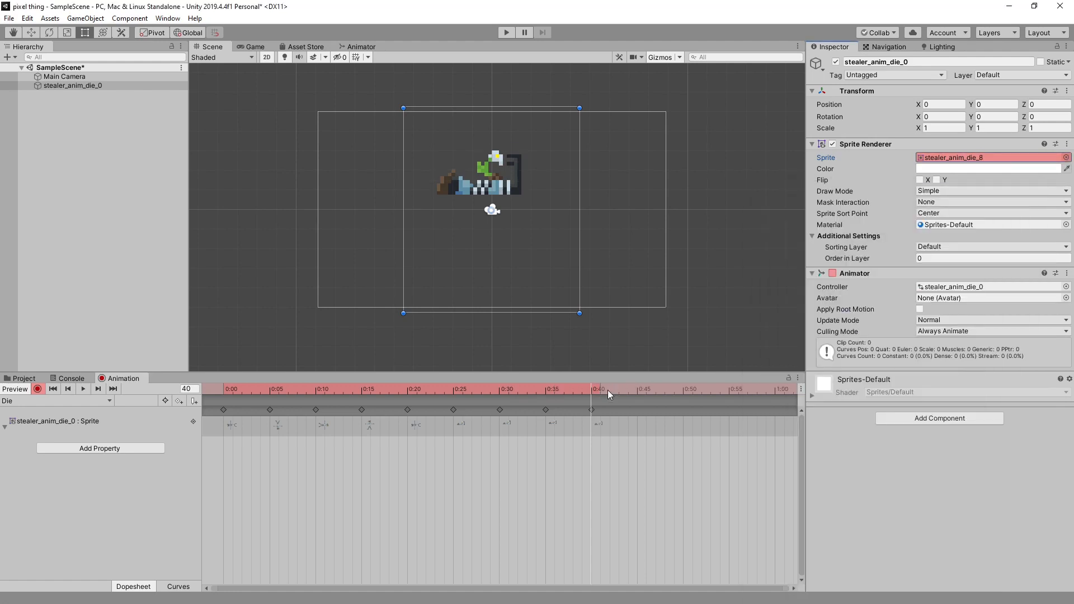
left_click_drag(615, 389, 637, 389)
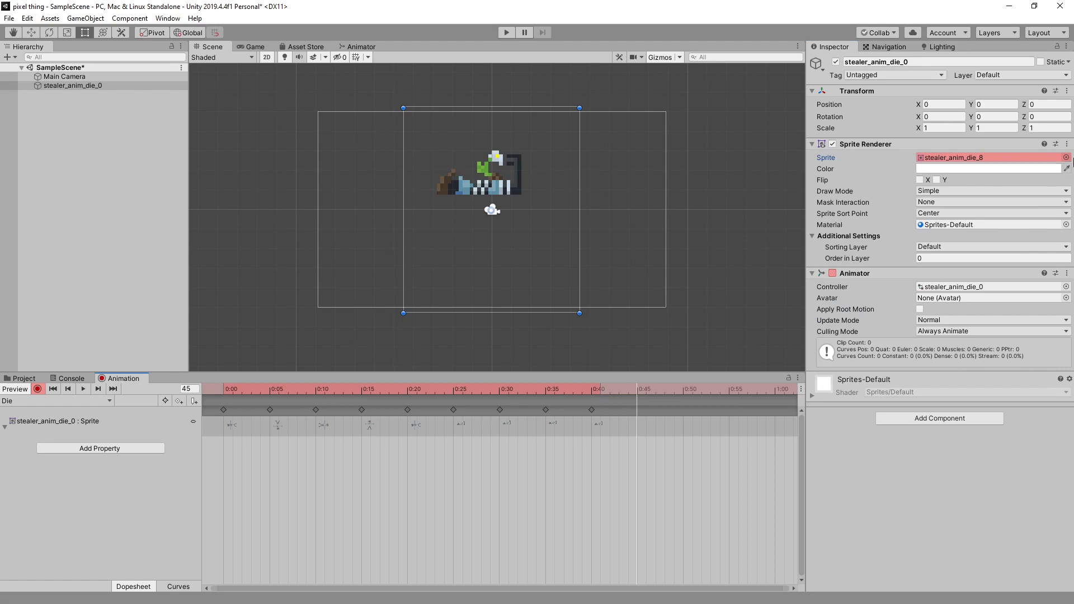
left_click(1067, 158)
left_click(820, 318)
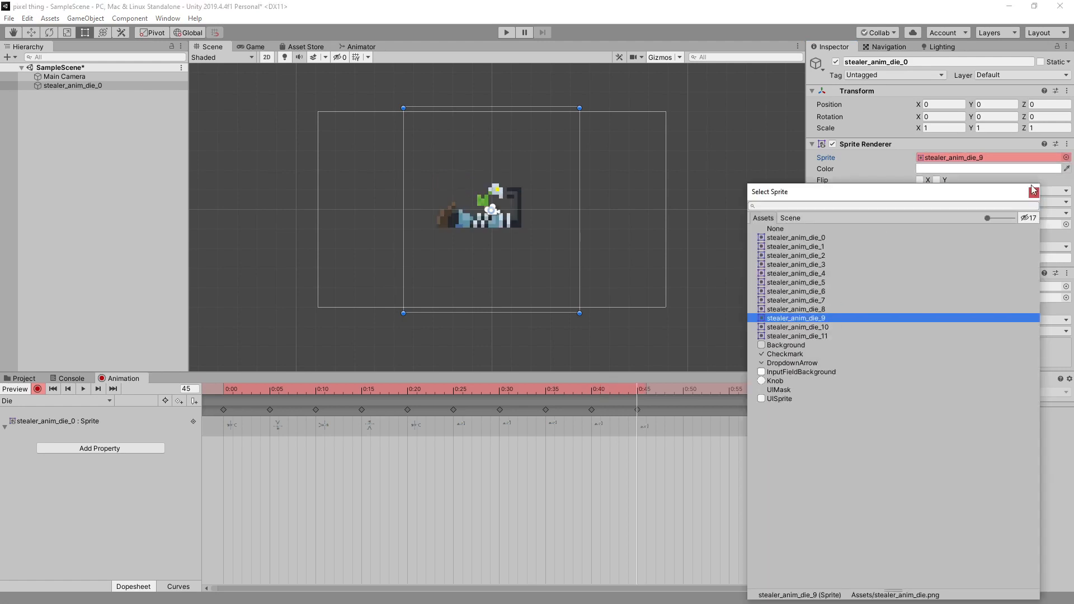
left_click(1034, 192)
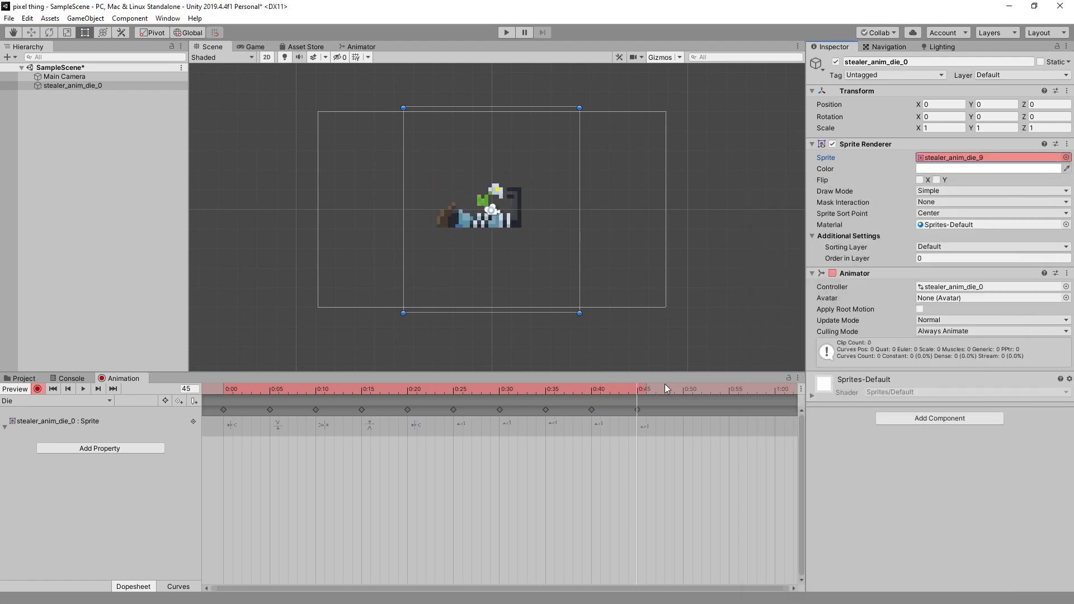
Step: Add sprite keys for stealer_anim_die_10 at frame 50 and stealer_anim_die_11 at frame 55
left_click_drag(666, 388, 686, 394)
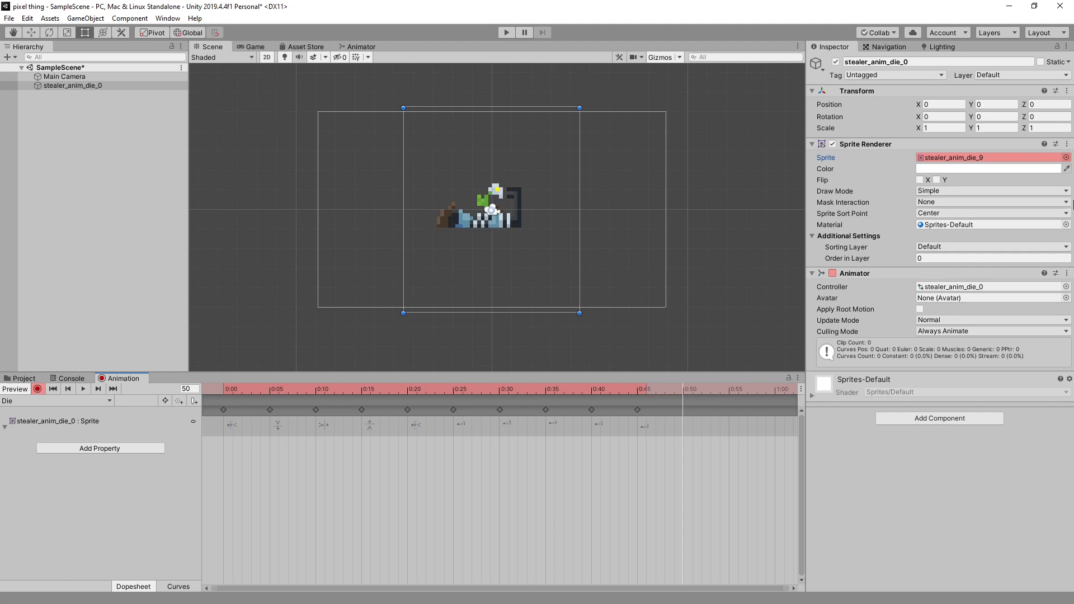
left_click(1067, 158)
left_click(826, 328)
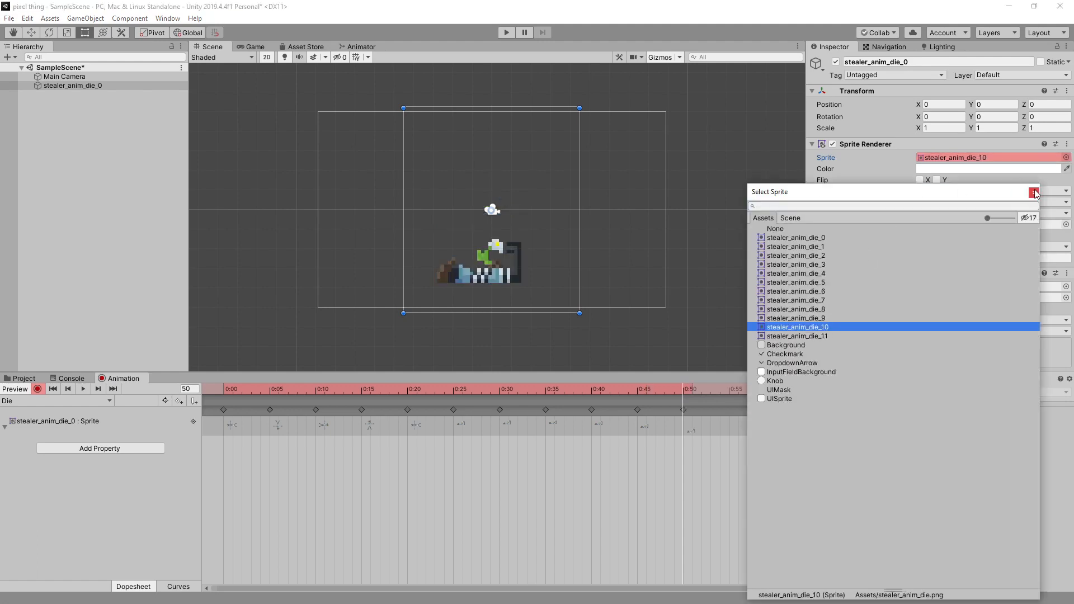
left_click(1034, 191)
left_click(723, 390)
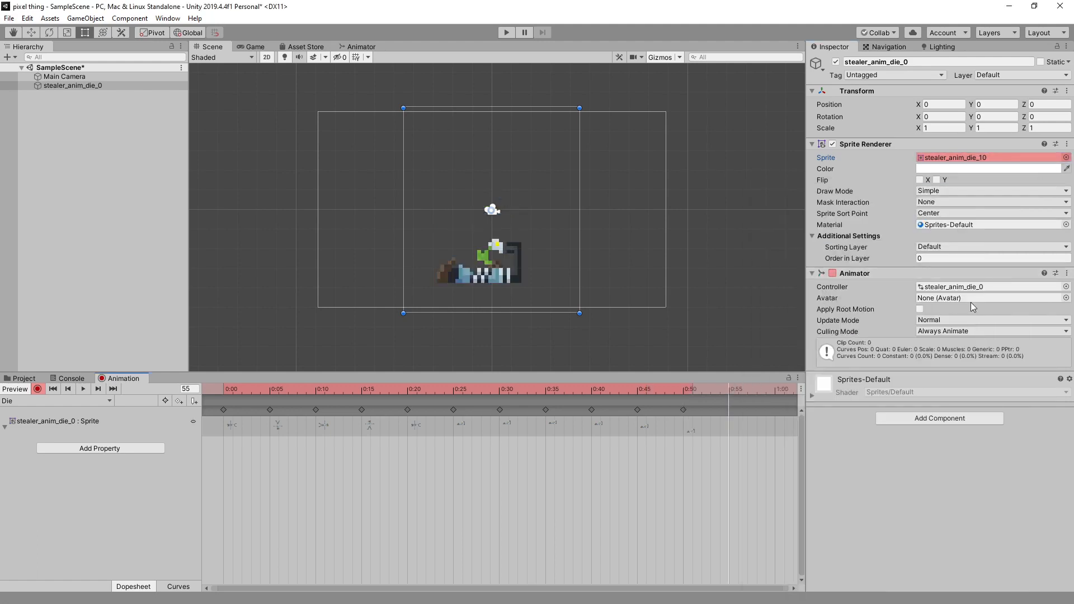
left_click(1067, 158)
left_click(810, 336)
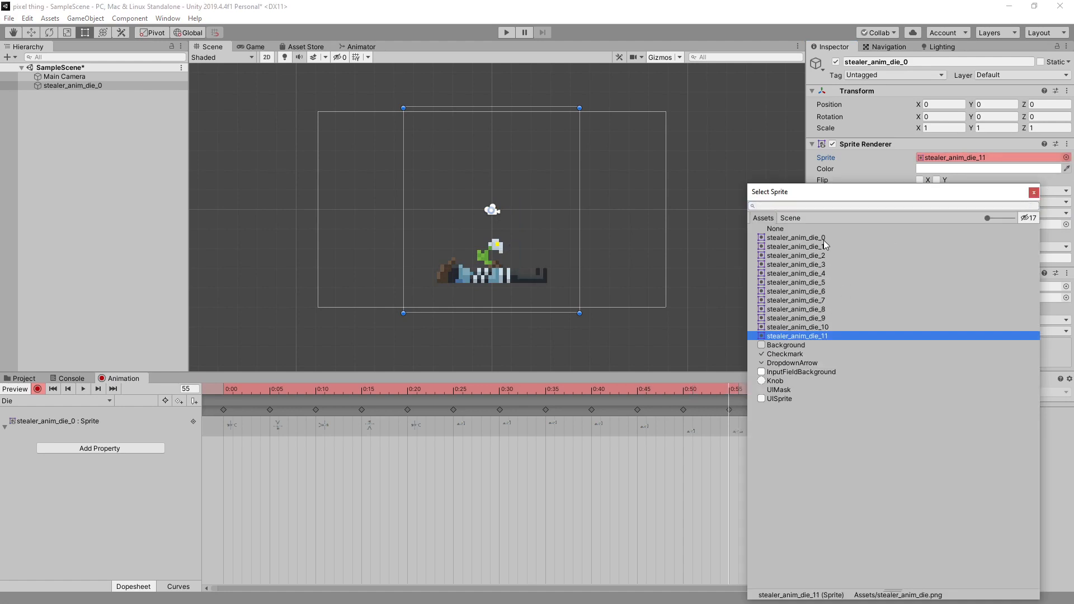
left_click(1034, 192)
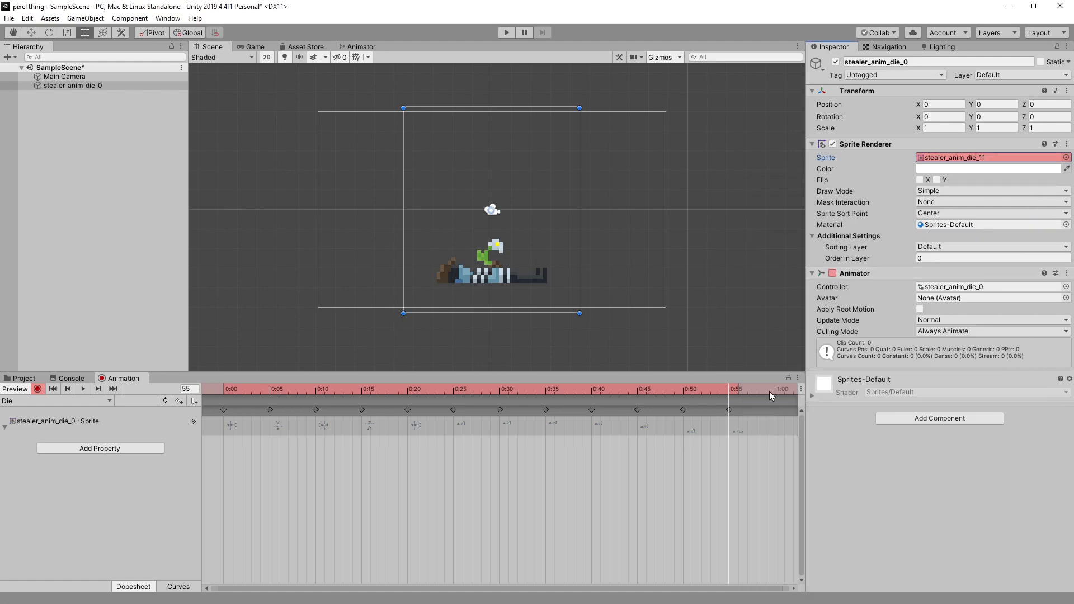
Step: Preview the Die clip, compress all its keyframes so the last one sits at 0:30, and play the faster version
left_click(83, 389)
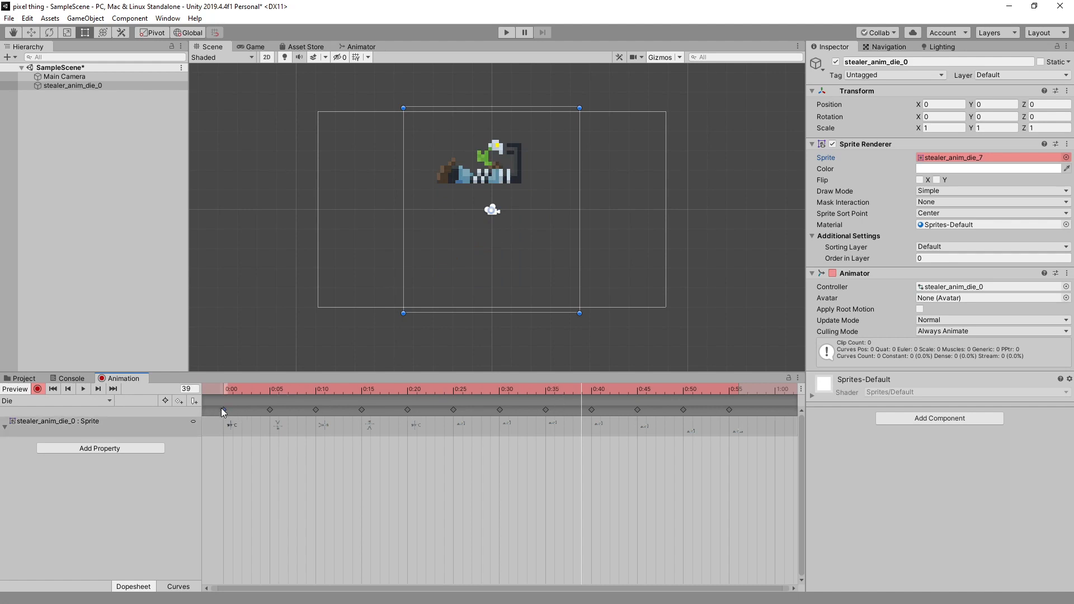
left_click_drag(212, 409, 507, 428)
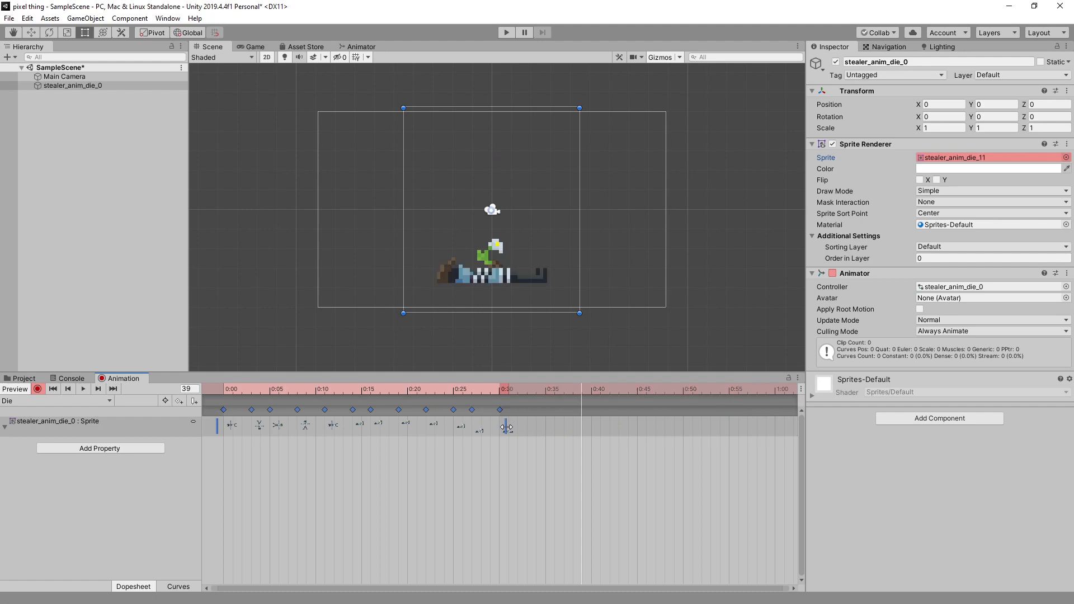
left_click(83, 390)
left_click(81, 389)
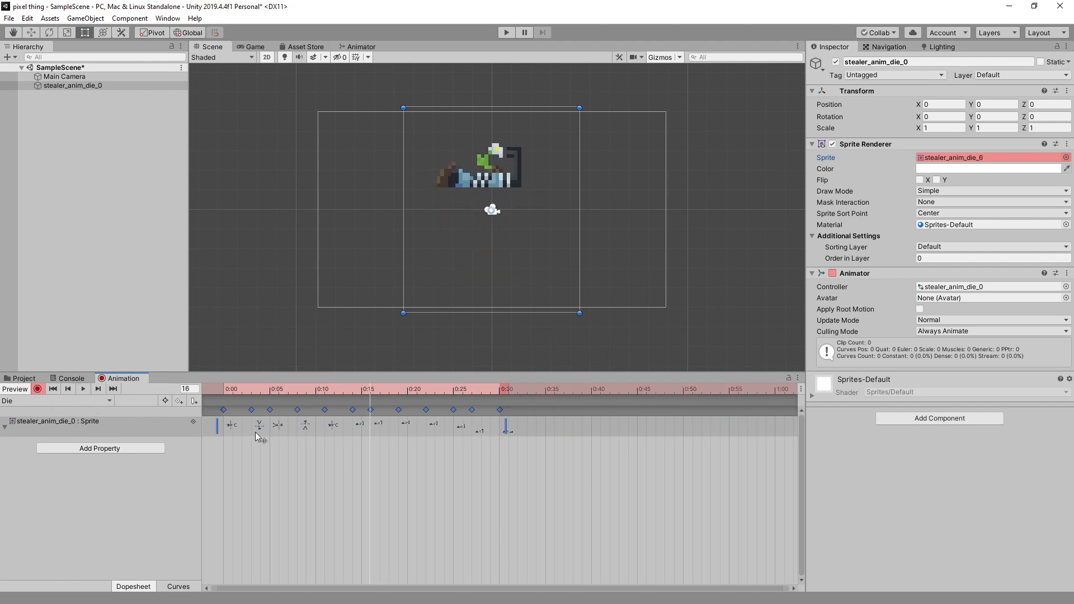
Step: Stretch all selected Die keyframes so the last one sits at about 0:59
left_click_drag(506, 426, 773, 429)
scroll(697, 465, "down", 3)
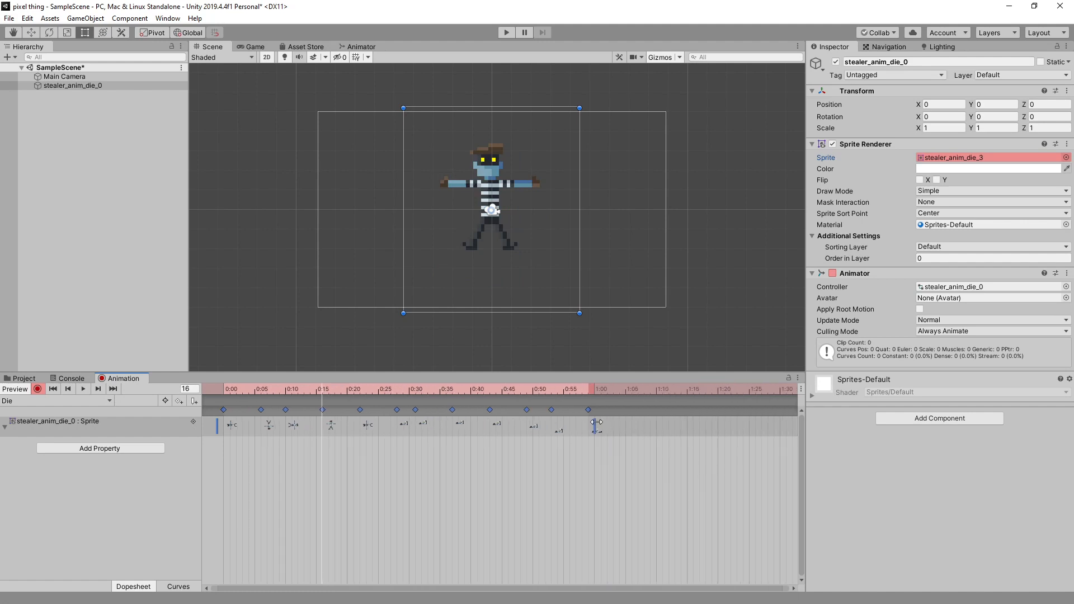
Step: Stretch all selected Die keyframes further so the last one sits at about 1:30
left_click_drag(596, 422, 768, 429)
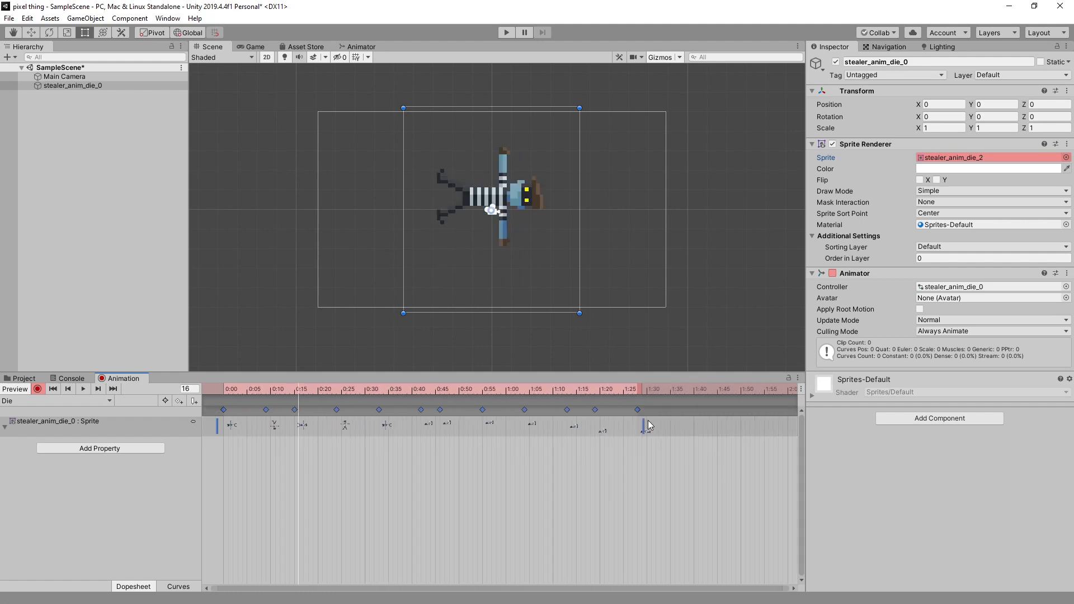
left_click_drag(644, 420, 652, 420)
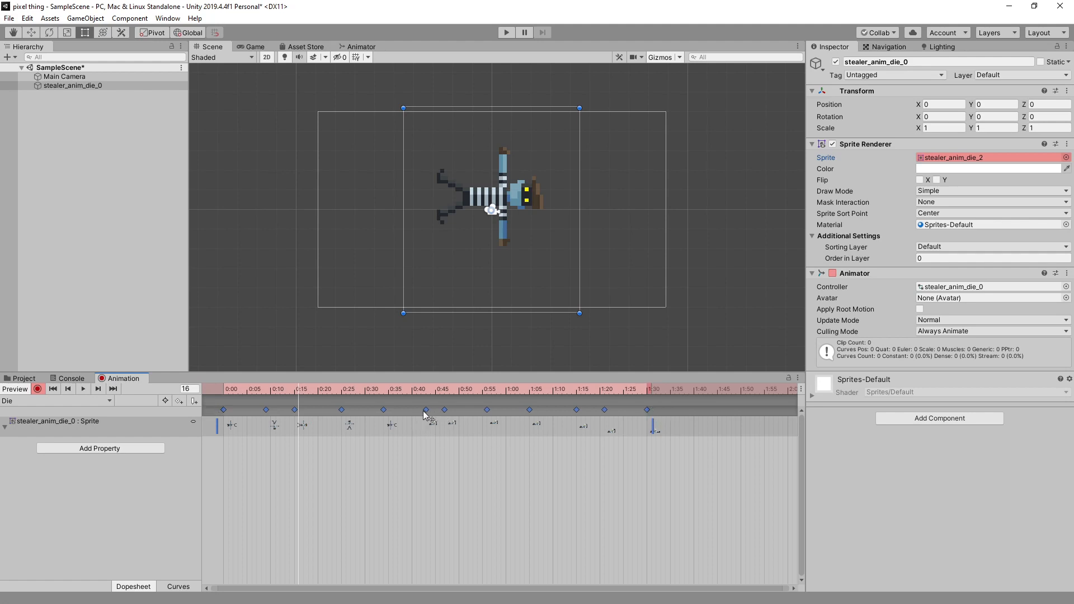
left_click(259, 409)
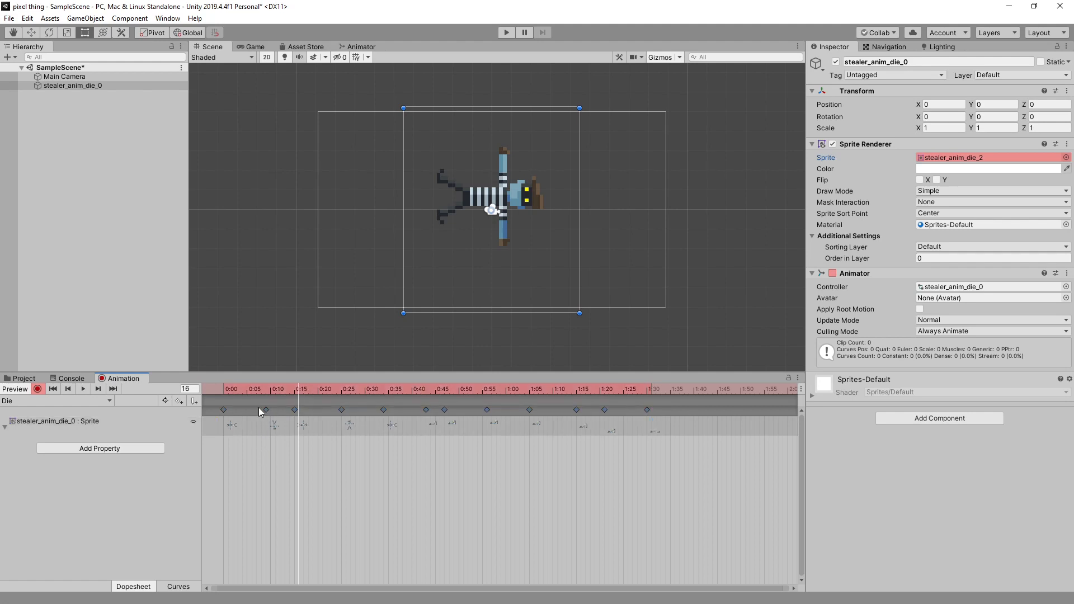
Step: Respace the Die sprite keyframes evenly eight frames apart, from 0:08 up to the last one at frame 88
left_click_drag(265, 411, 260, 410)
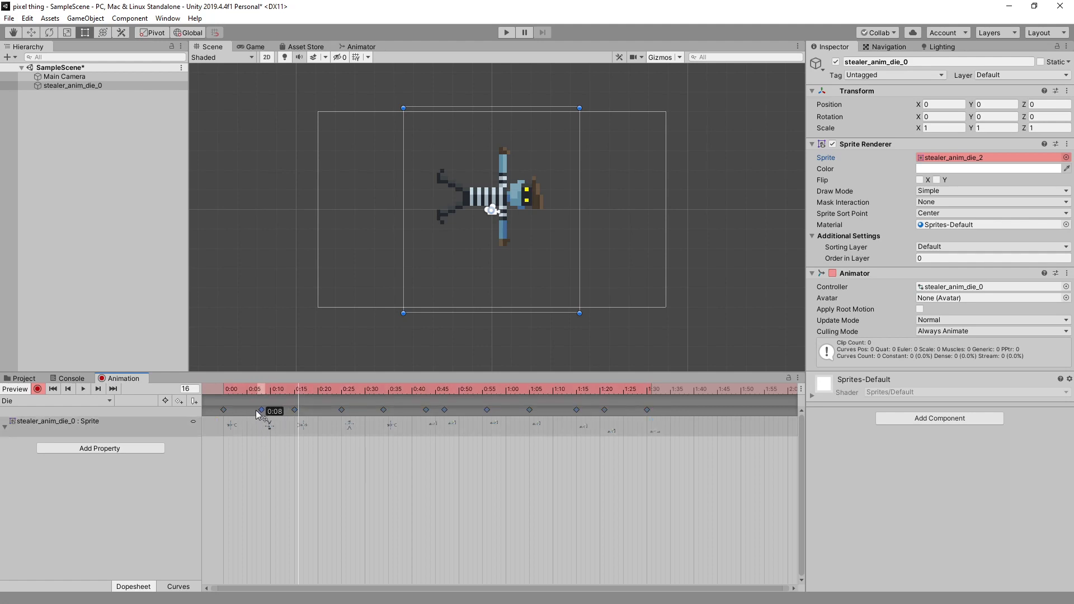
left_click(294, 410)
left_click_drag(341, 408, 416, 410)
left_click_drag(487, 409, 527, 409)
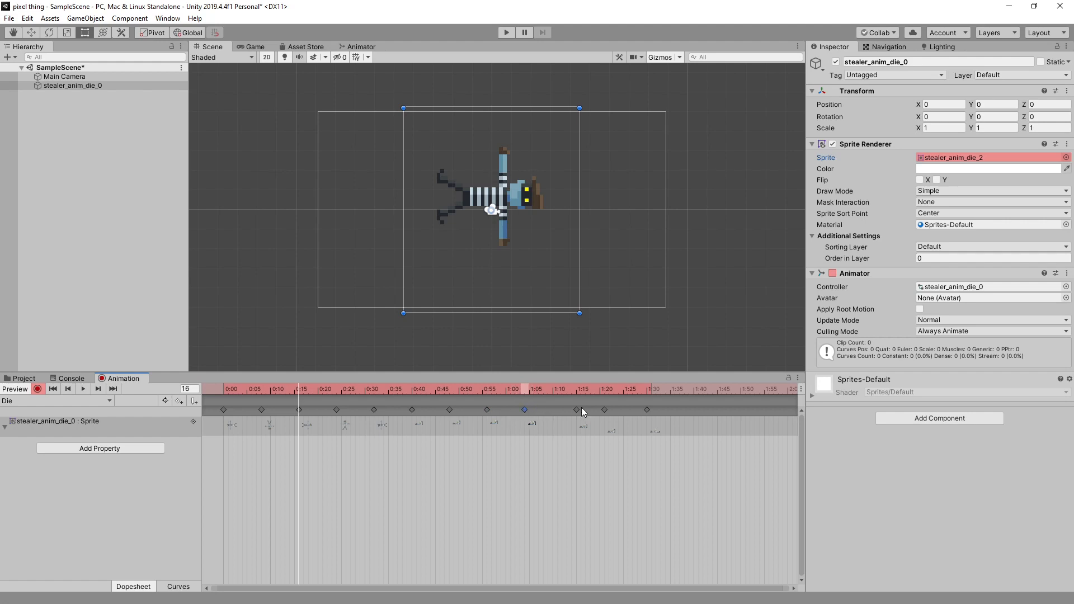
left_click_drag(575, 411, 642, 410)
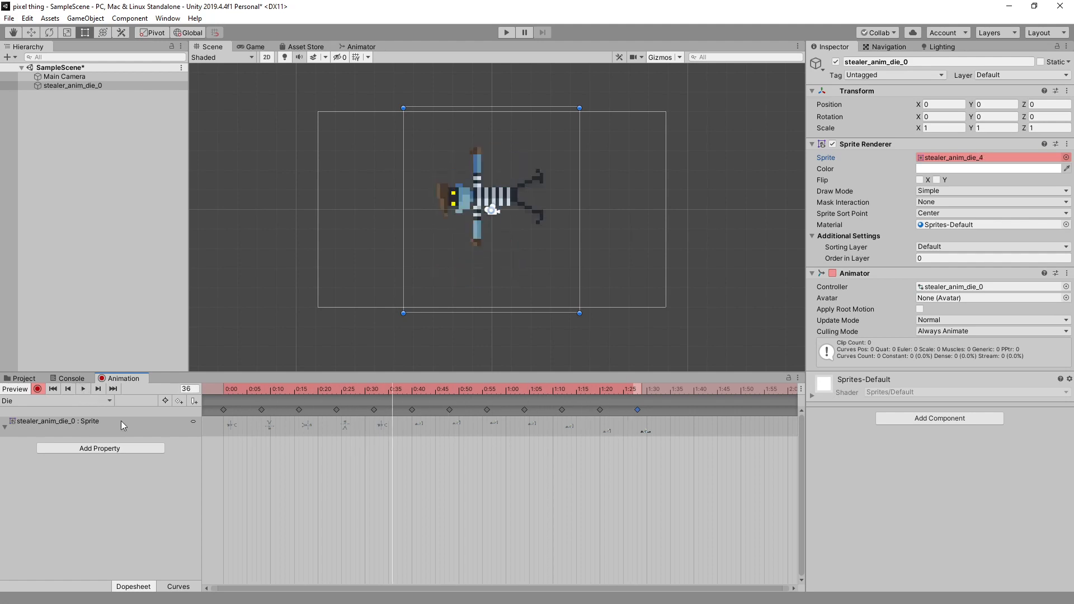
Step: Delete the sprite keys between stealer_anim_die_5 at frame 40 and stealer_anim_die_11 at frame 88
scroll(444, 264, "up", 5)
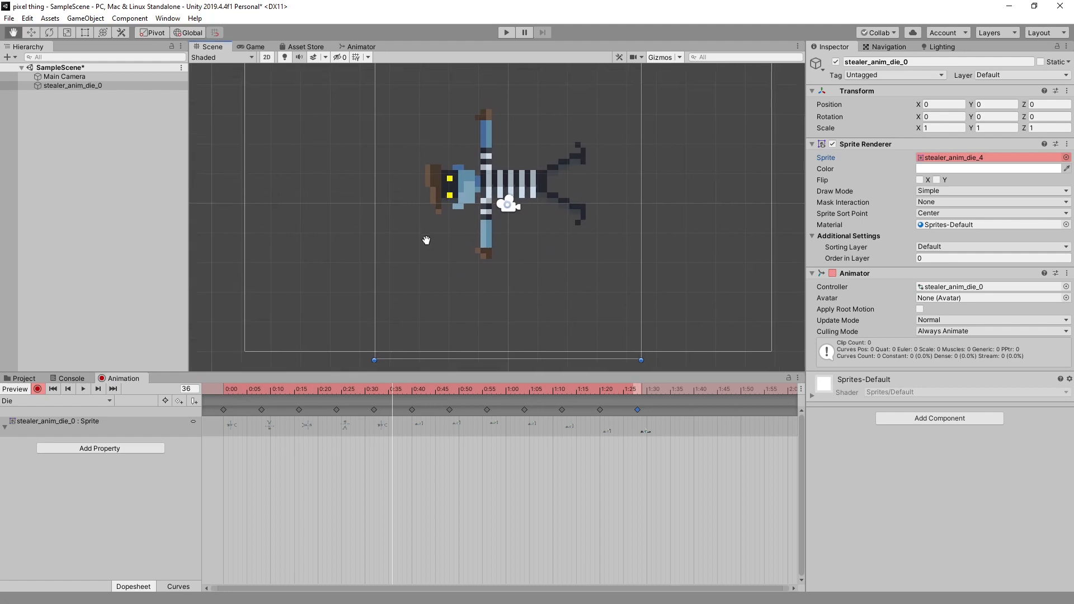
left_click_drag(393, 386, 614, 417)
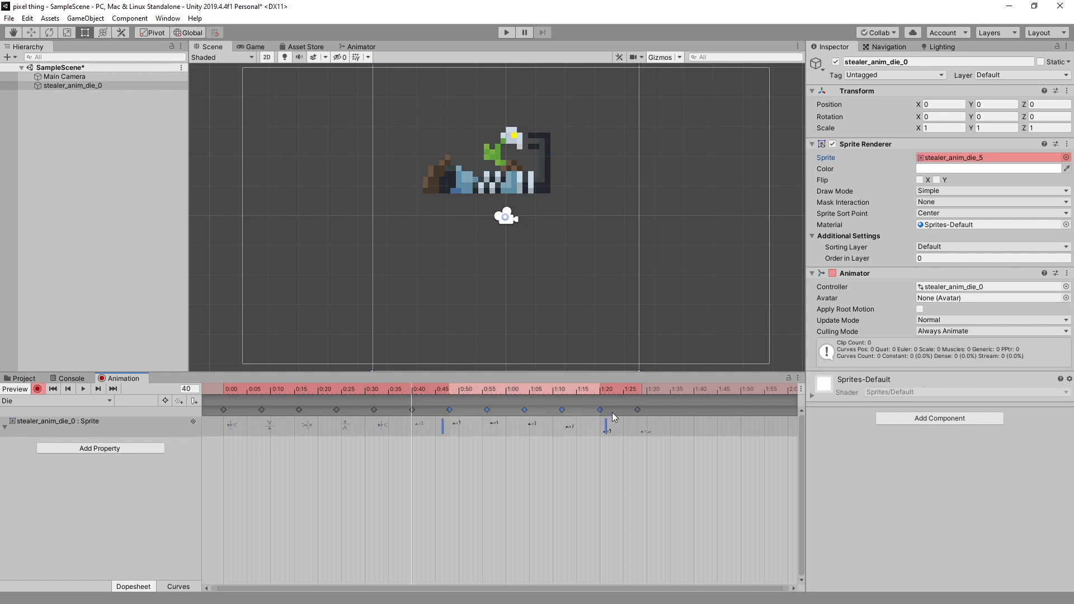
key("Delete")
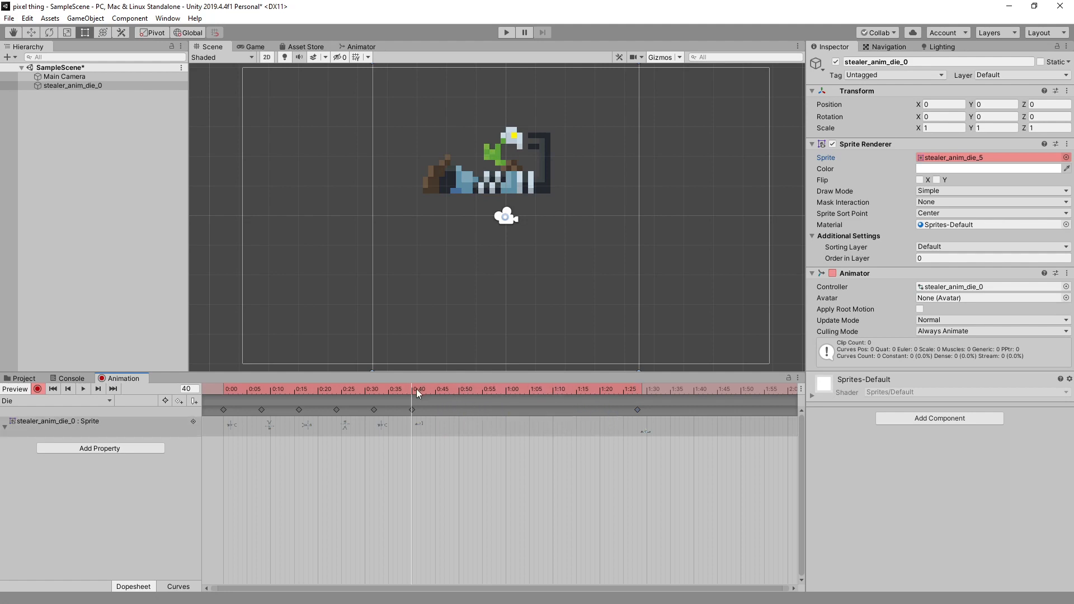
Step: Add Position keys of 0, 0, 0 at frame 40 and at frame 88 of the Die clip
mouse_move(416, 393)
left_mouse_down()
mouse_move(662, 404)
mouse_move(412, 394)
left_mouse_up()
right_click(834, 103)
left_click(862, 111)
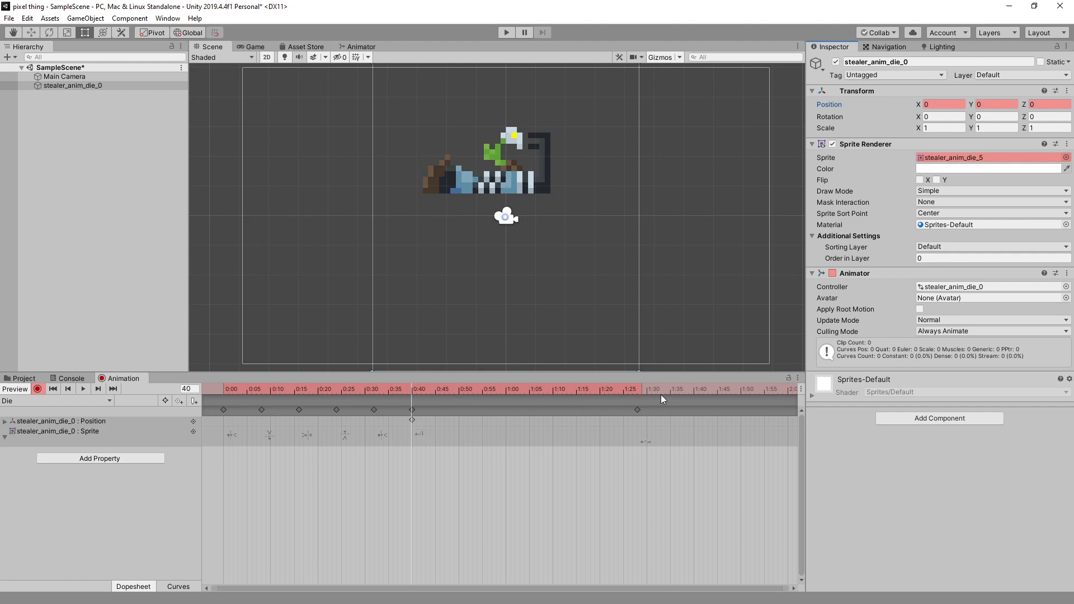
left_click_drag(633, 388, 637, 389)
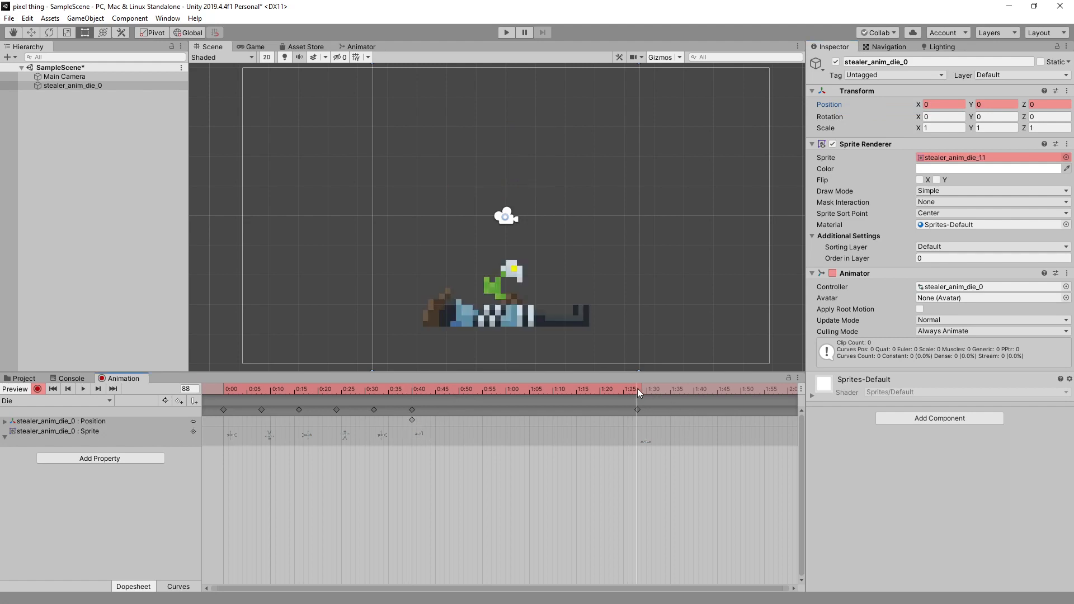
right_click(827, 105)
left_click(840, 111)
Step: Key the sprite's Position Y at 1.36 on frame 50 and at 1.04 on frame 65
left_click_drag(623, 388, 459, 389)
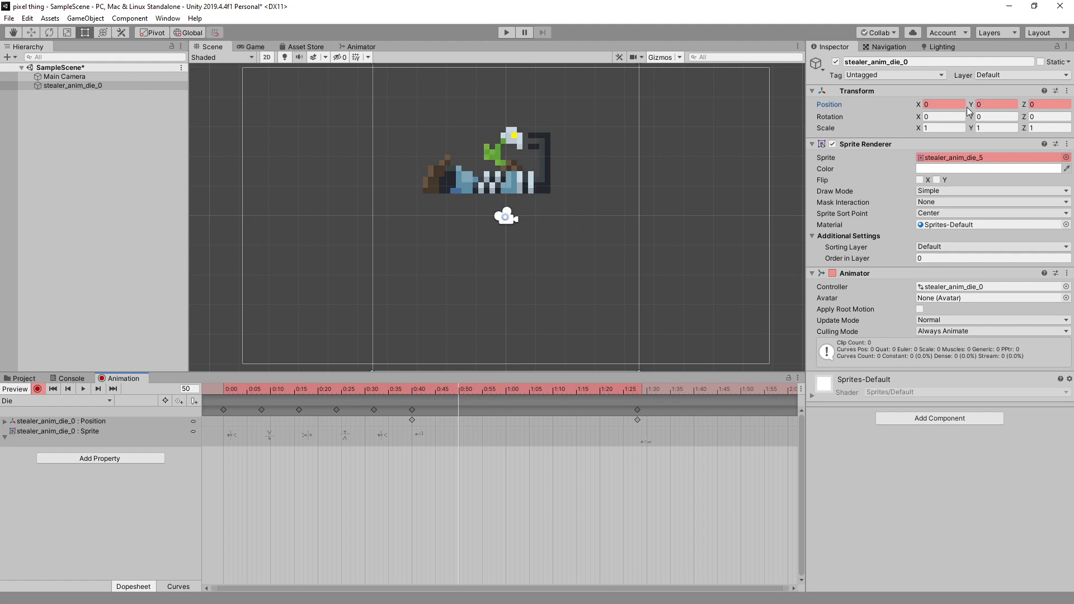
left_click_drag(973, 106, 1002, 110)
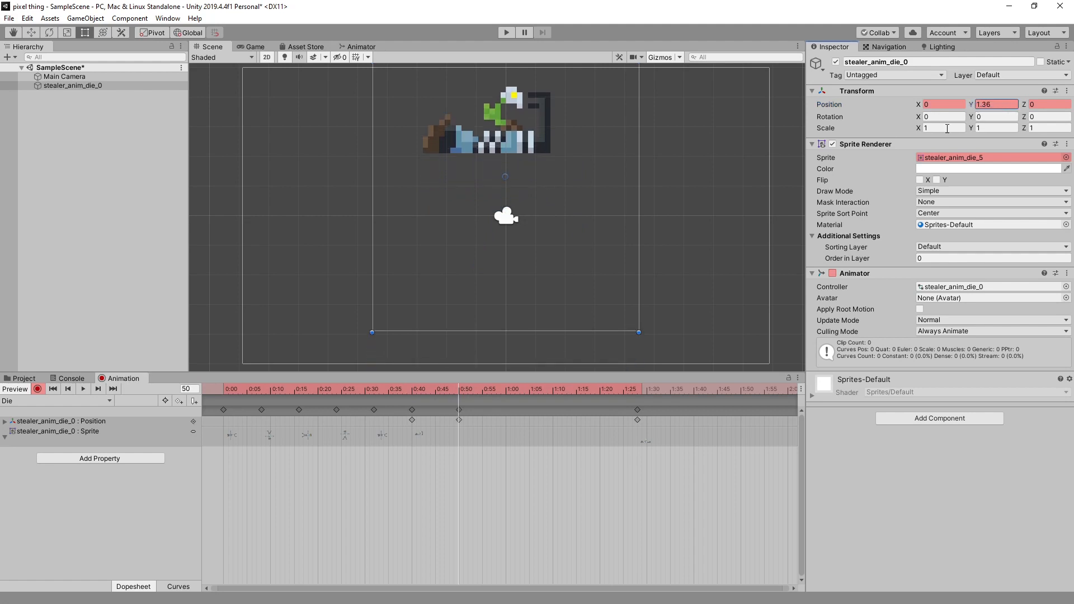
left_click_drag(467, 389, 533, 392)
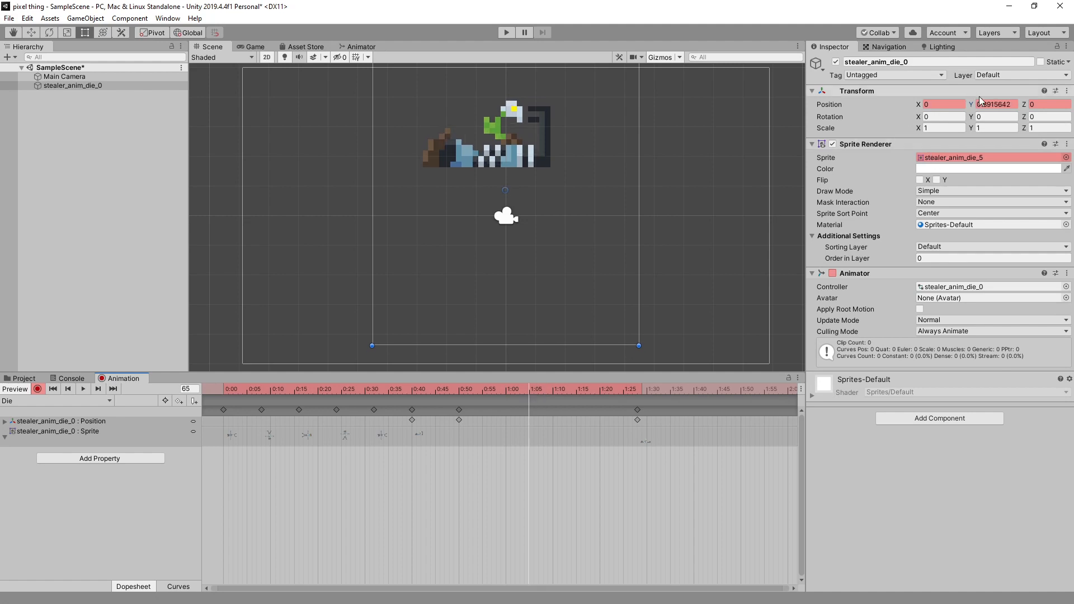
left_click_drag(974, 106, 978, 107)
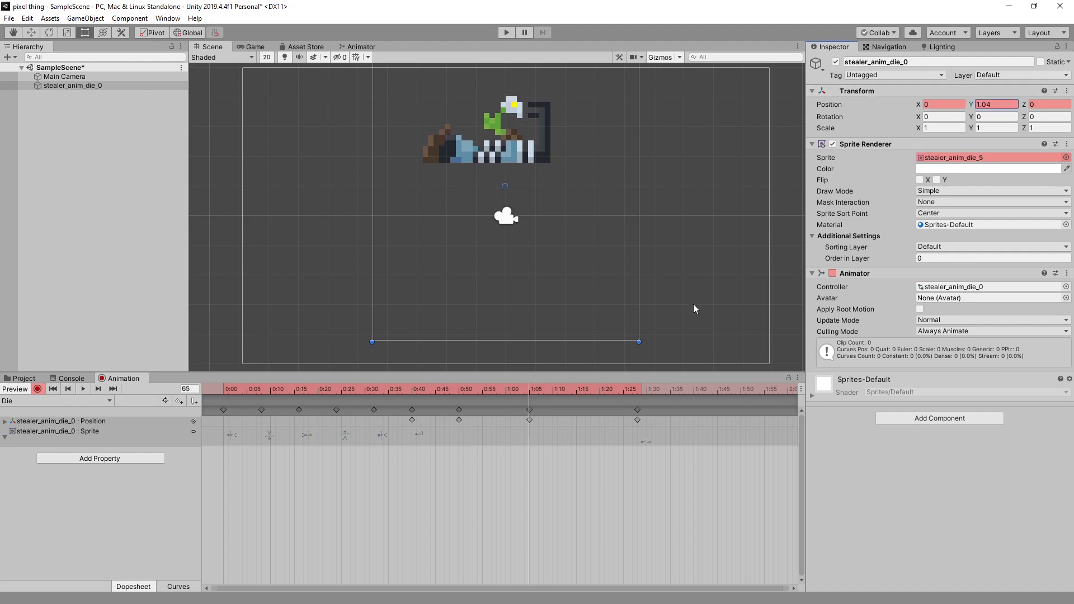
Step: Key the Position Y at -3.76 on frame 85 and move that key to frame 87
left_click_drag(548, 390, 622, 388)
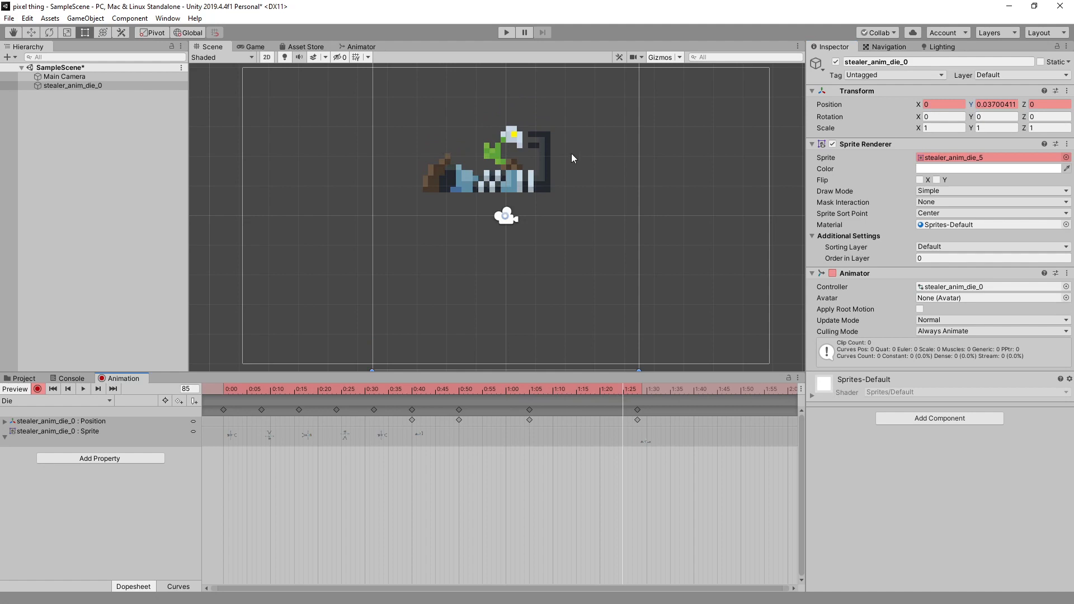
left_click_drag(972, 105, 901, 116)
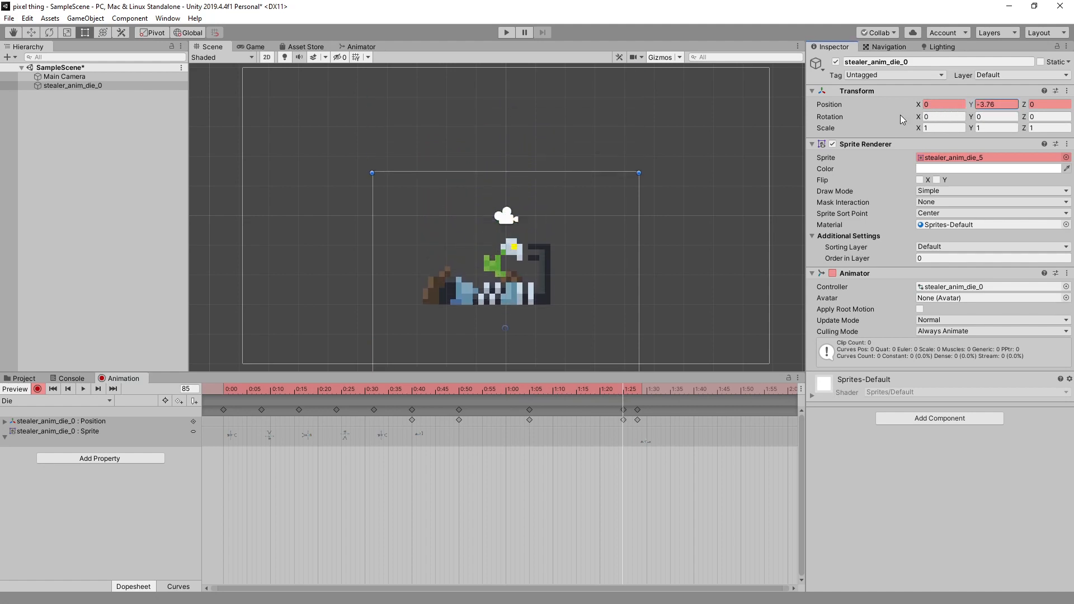
left_click_drag(630, 392, 635, 393)
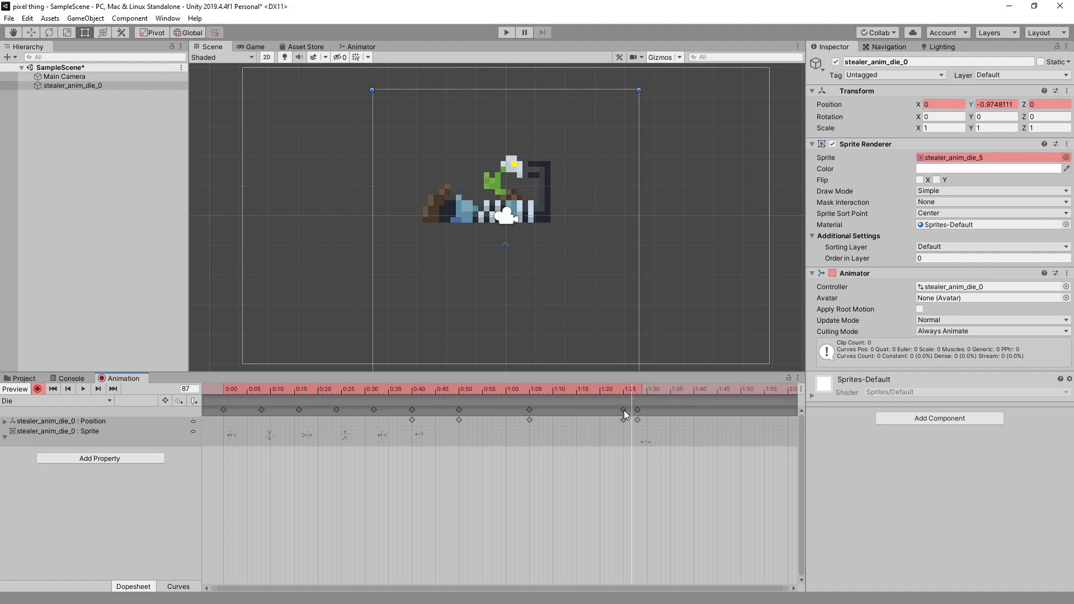
left_click(625, 414)
left_click_drag(632, 411, 632, 411)
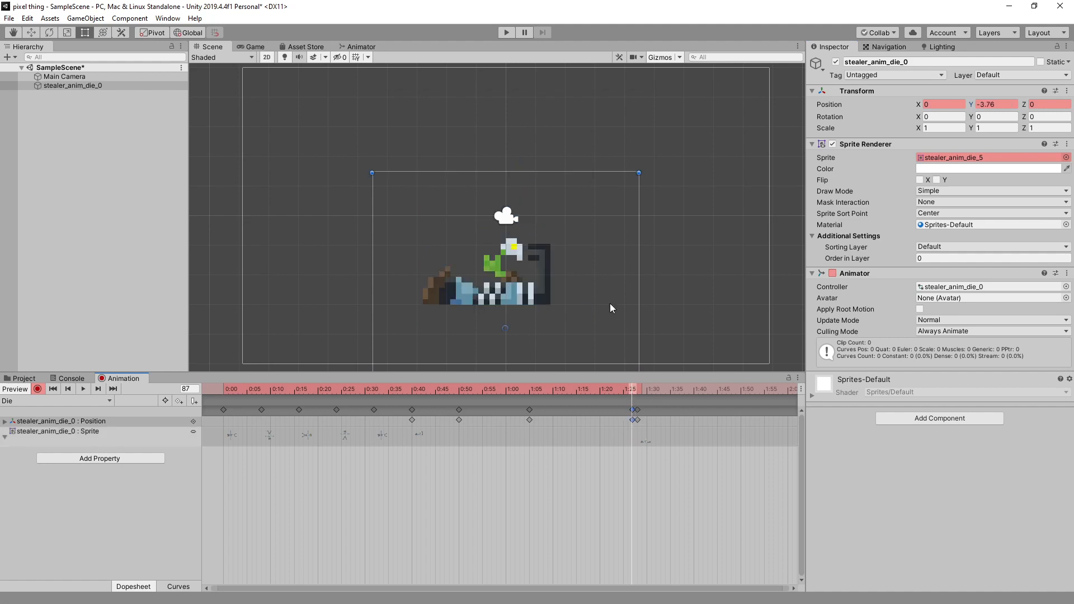
Step: Lower the Position Y at frame 87 to about -4.7 to match the final pose's height, and play the clip from the start
left_click(635, 389)
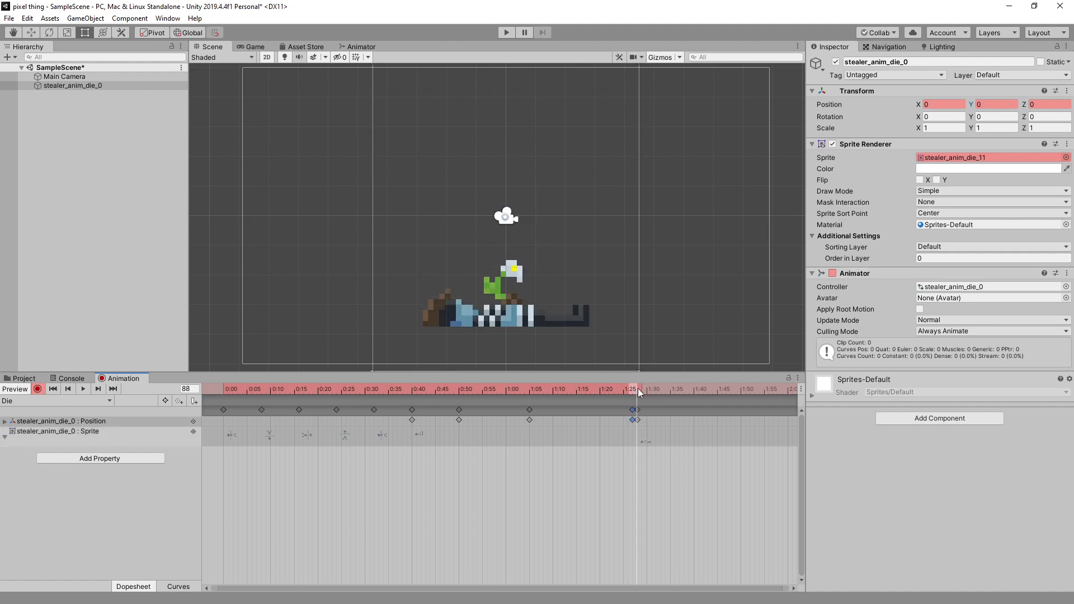
left_click(633, 390)
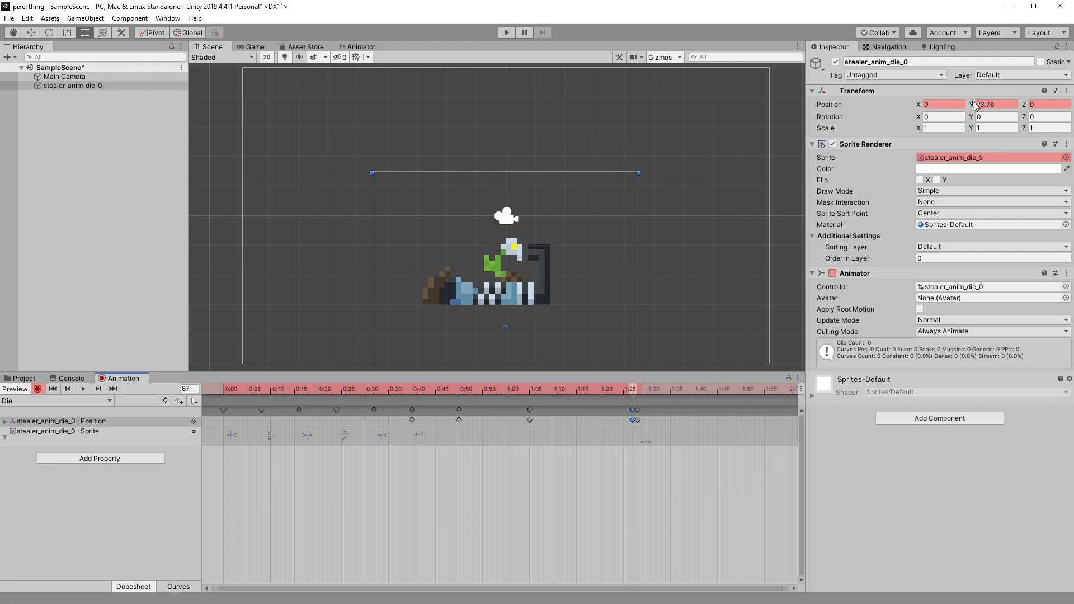
left_click_drag(971, 106, 958, 110)
left_click(636, 390)
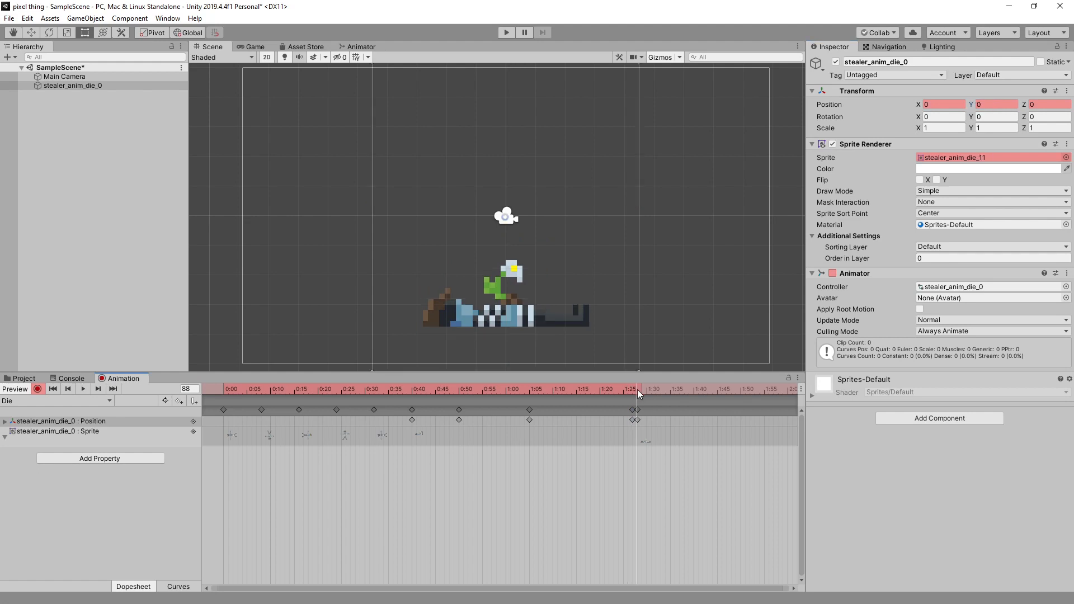
left_click(633, 390)
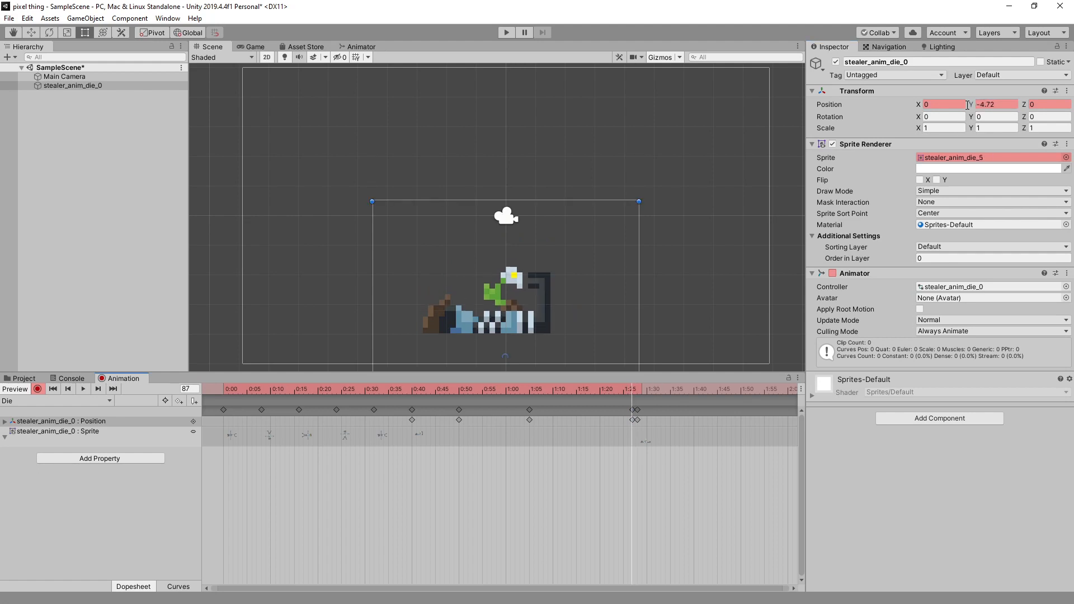
left_click_drag(973, 106, 973, 107)
left_click_drag(633, 389, 180, 412)
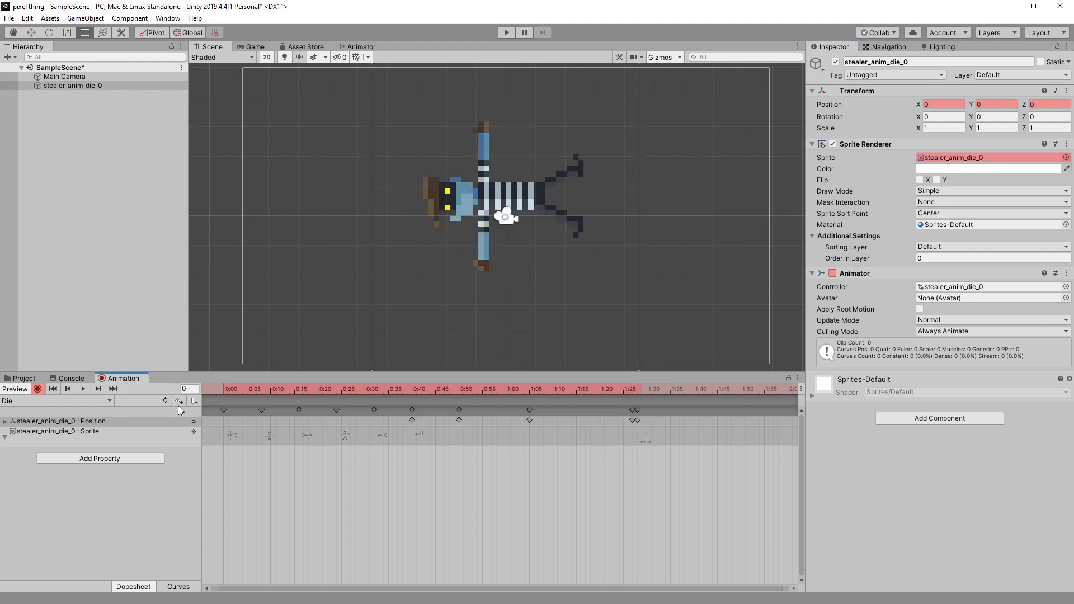
left_click(82, 389)
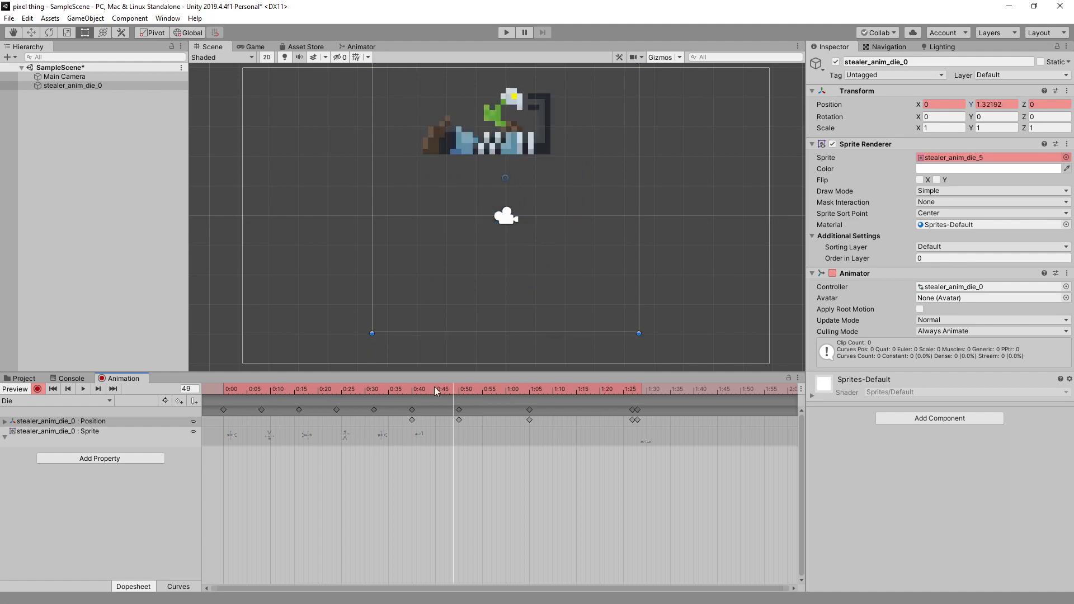
Step: Add a Position key at frame 0 and preview the Die clip again through to its end
mouse_move(223, 393)
left_mouse_down()
mouse_move(635, 412)
mouse_move(223, 402)
left_mouse_up()
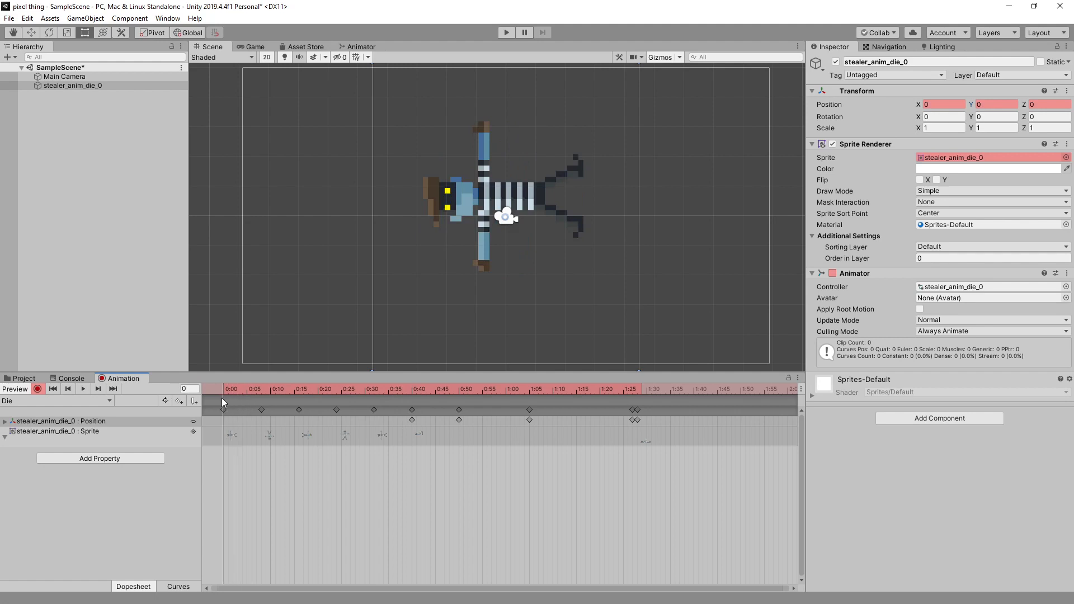
right_click(223, 426)
left_click(247, 427)
left_click(83, 390)
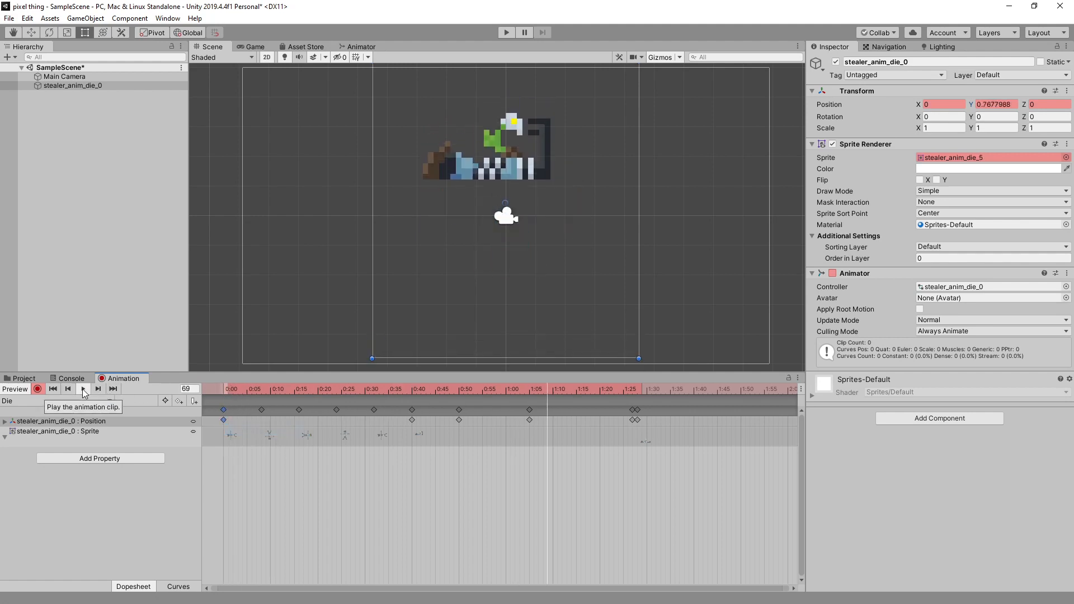
left_click_drag(324, 391, 649, 407)
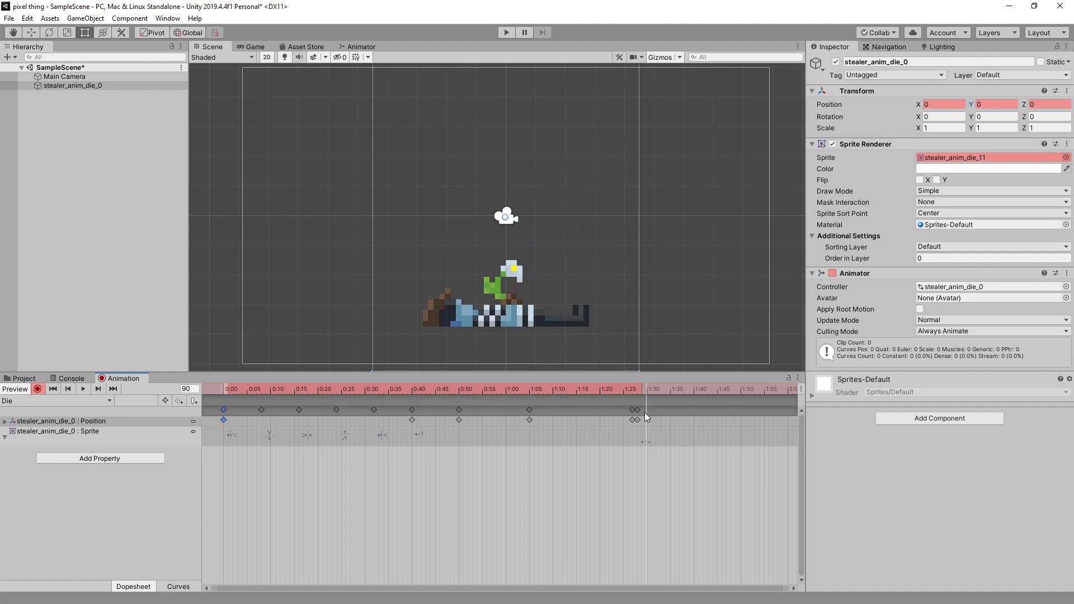
Step: Add a keyframe at 1:30 in the Die animation and return the playhead to the first frame
right_click(646, 408)
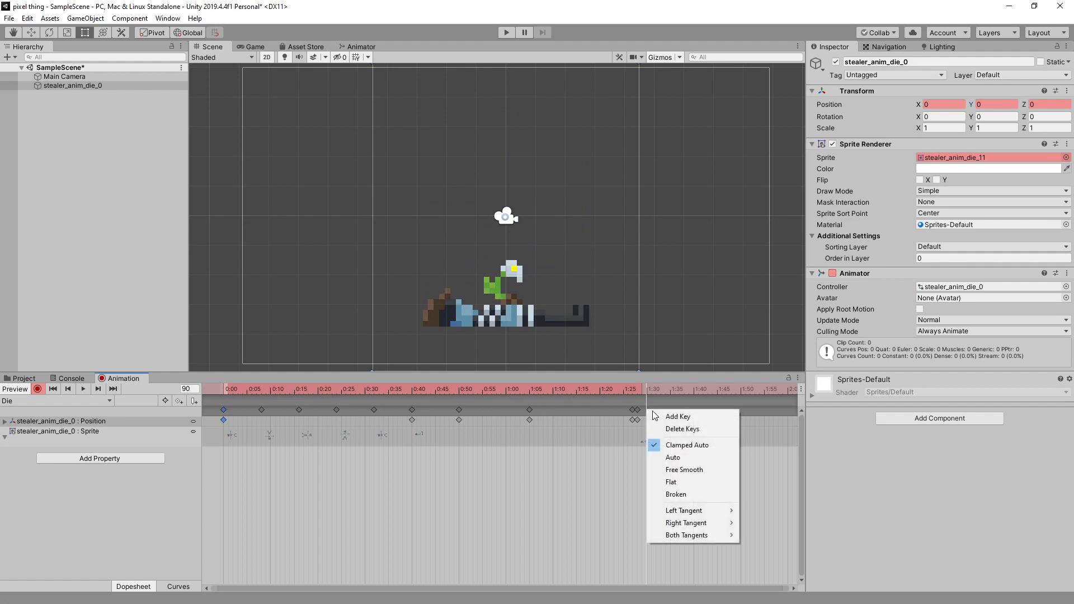
left_click(663, 415)
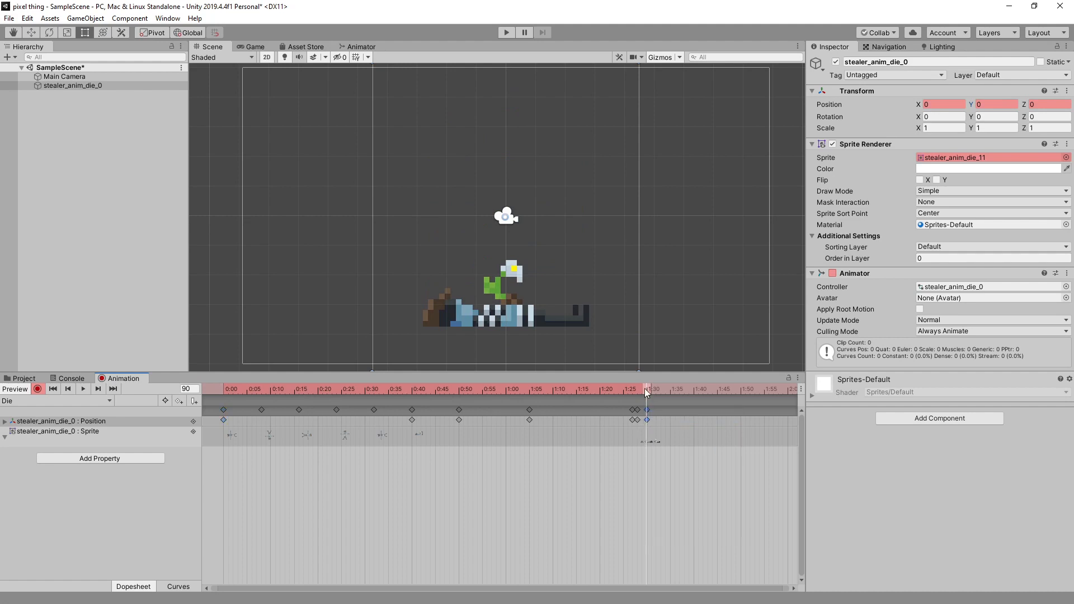
left_click_drag(643, 393, 213, 399)
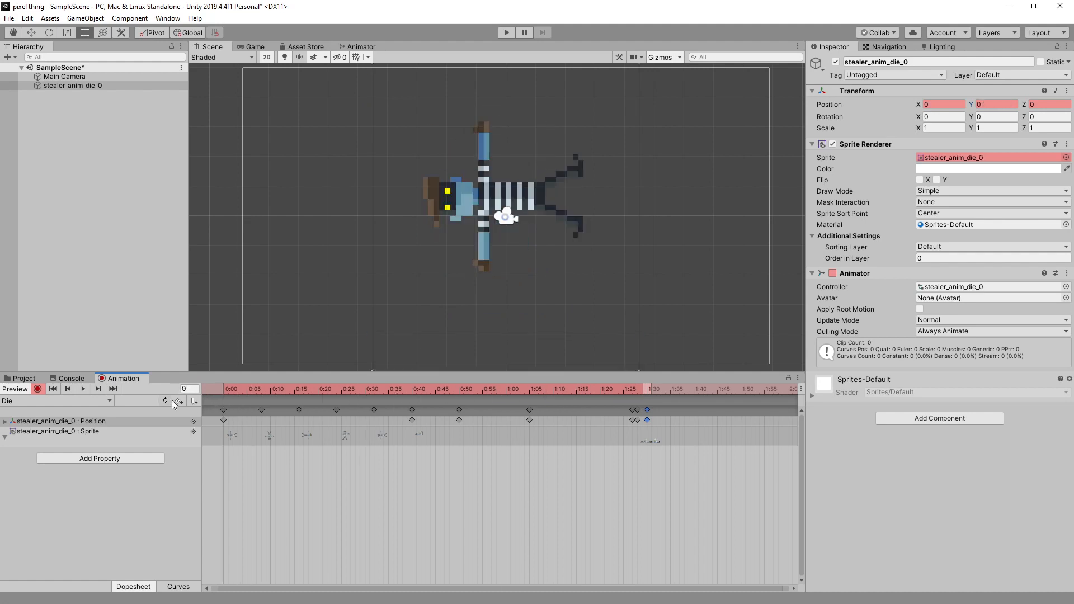
Step: Isolate the Position.y curve in the curve editor and raise its key at 1:05 to form the peak
left_click(179, 586)
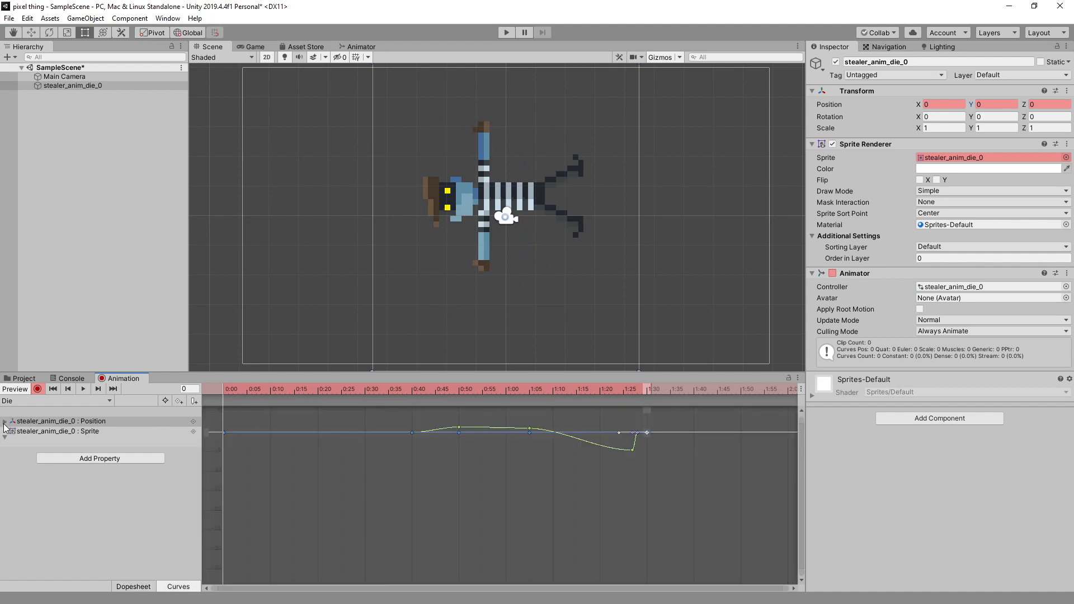
left_click(5, 421)
left_click(37, 442)
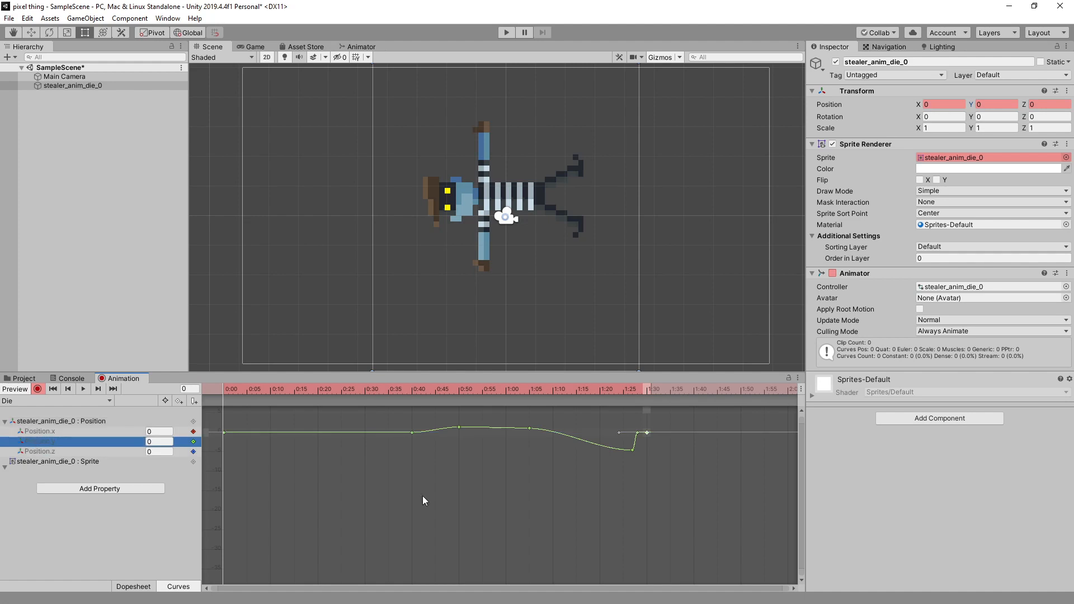
key("f")
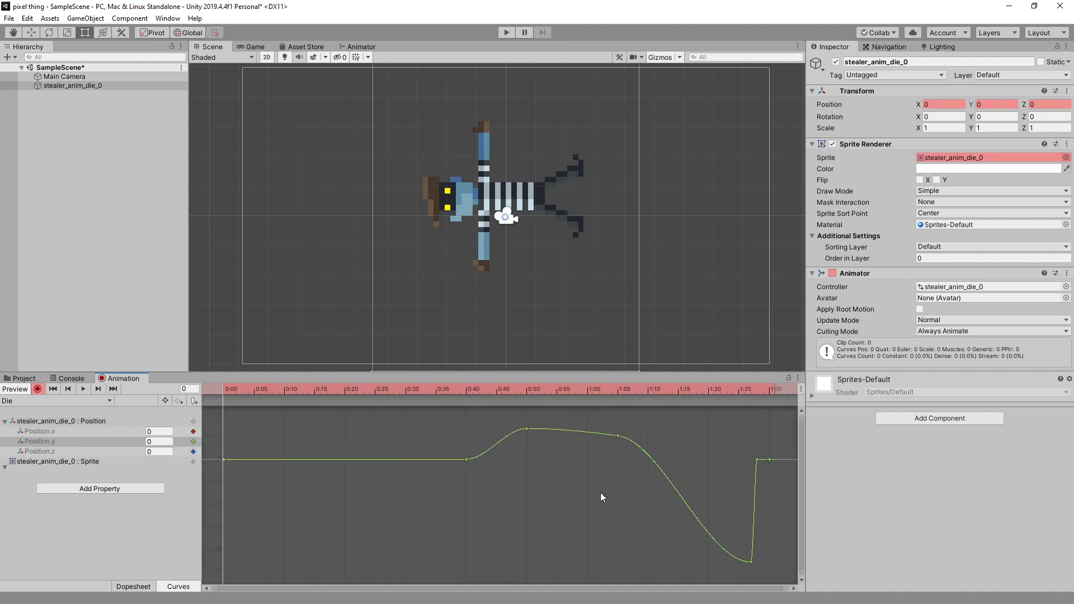
middle_click_drag(600, 492, 508, 493)
scroll(507, 494, "down", 5)
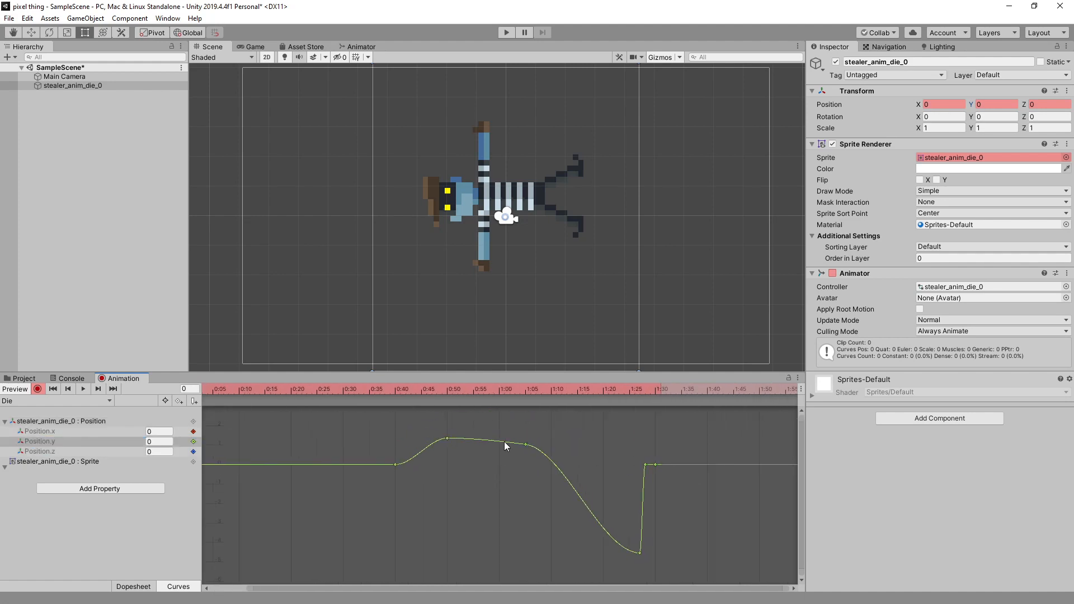
left_click_drag(505, 430, 571, 482)
key("w")
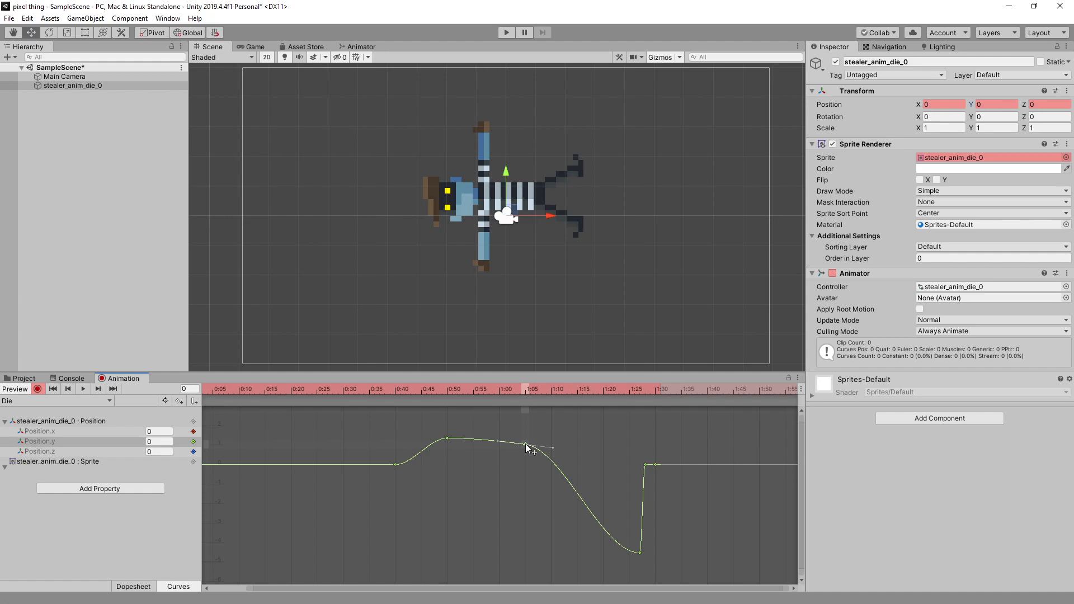
left_click_drag(526, 445, 526, 434)
Step: Adjust the Position.y key at 0:50 to about 1.3, slightly below the key at 1:05
left_click(448, 435)
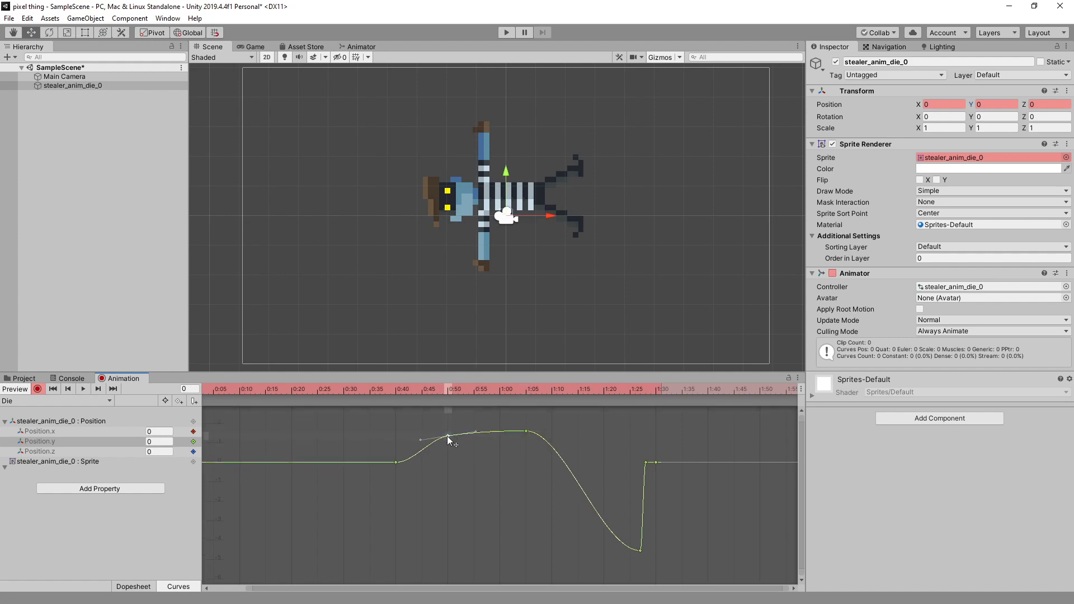
left_click_drag(447, 439, 447, 441)
left_click(526, 431)
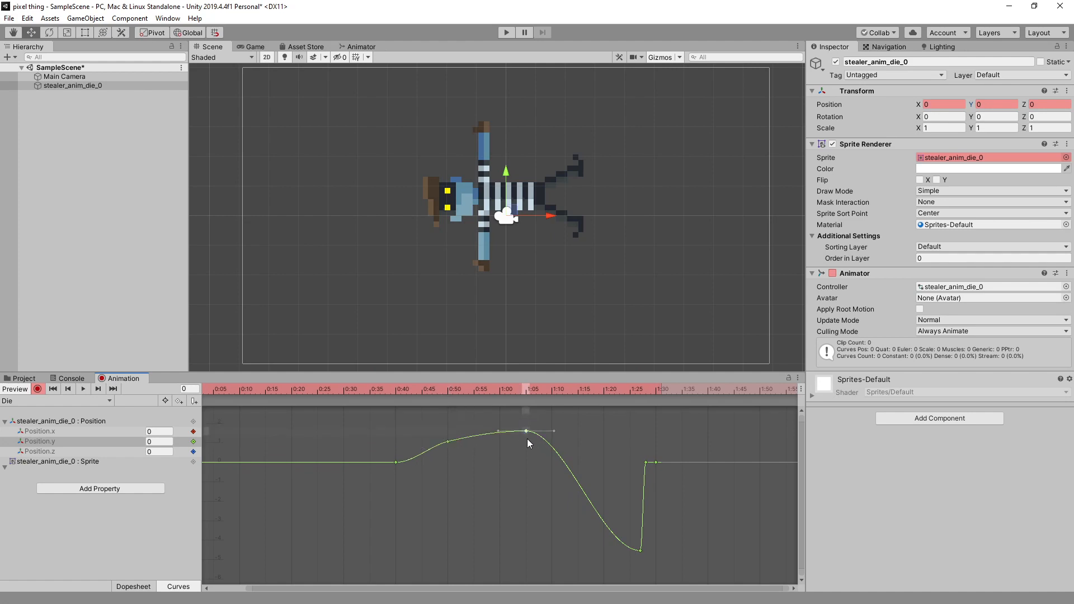
left_click(448, 441)
left_click_drag(484, 443, 448, 437)
left_click(448, 441)
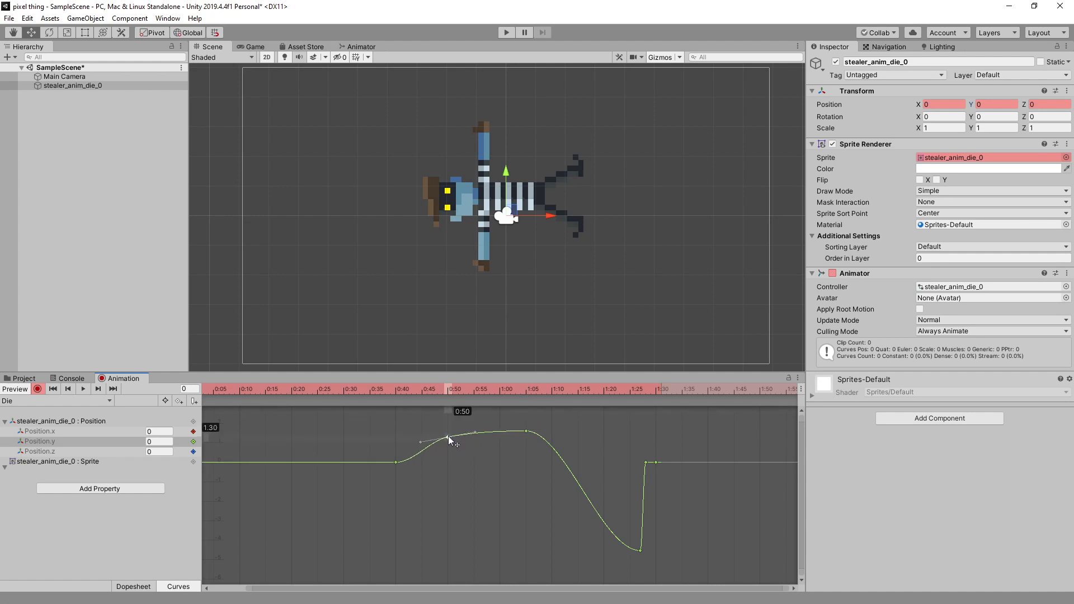
Step: Break the tangents of the lowest Position.y key at 1:27 and steepen its incoming tangent for an accelerating fall
middle_click_drag(532, 509, 461, 493)
left_click_drag(487, 505, 596, 555)
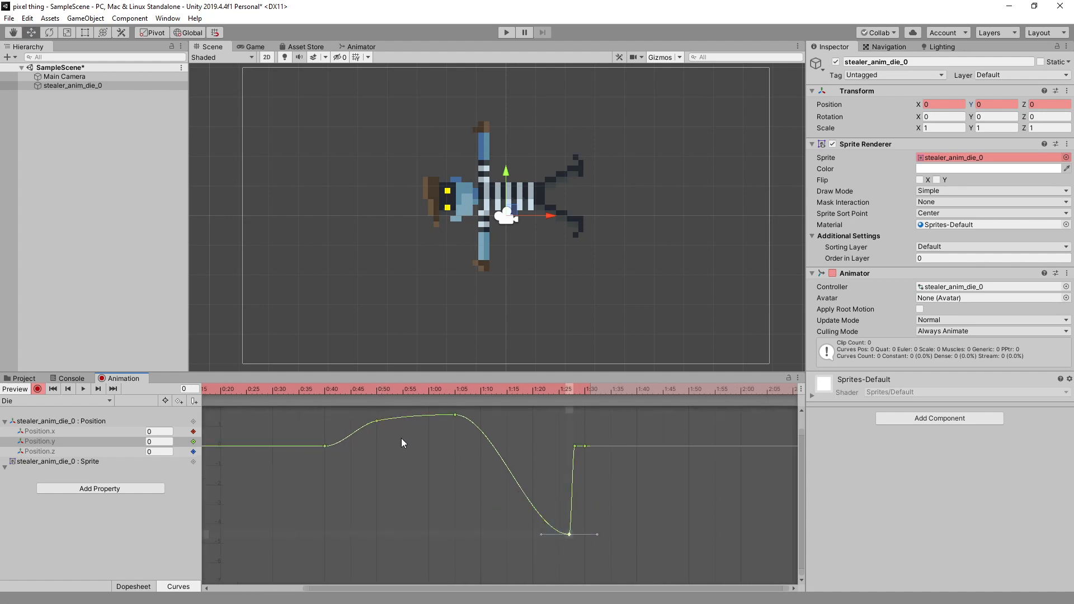
right_click(569, 536)
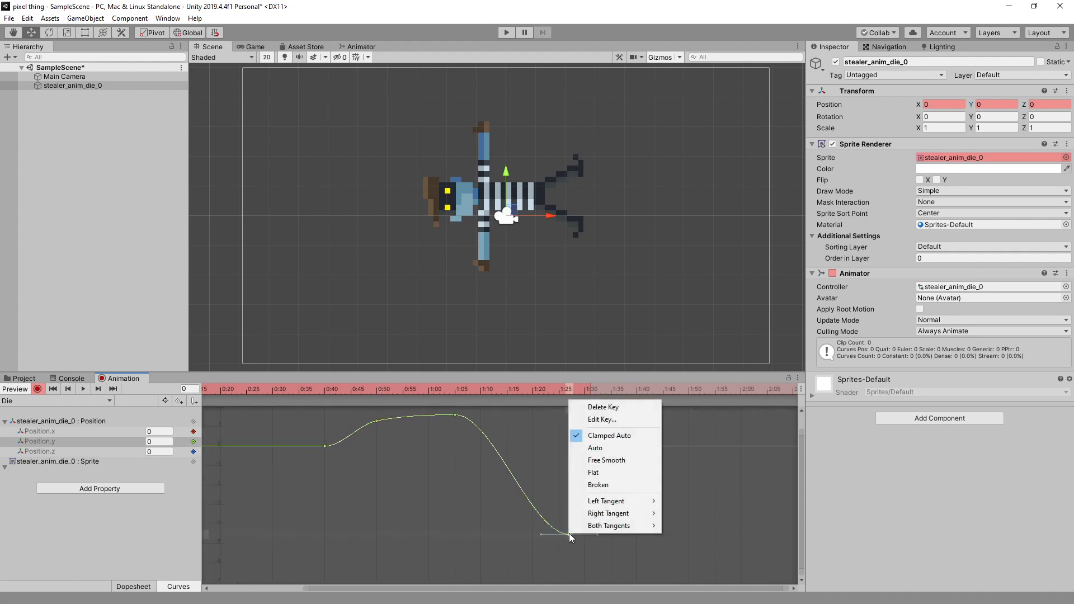
left_click(618, 484)
left_click_drag(545, 535, 553, 502)
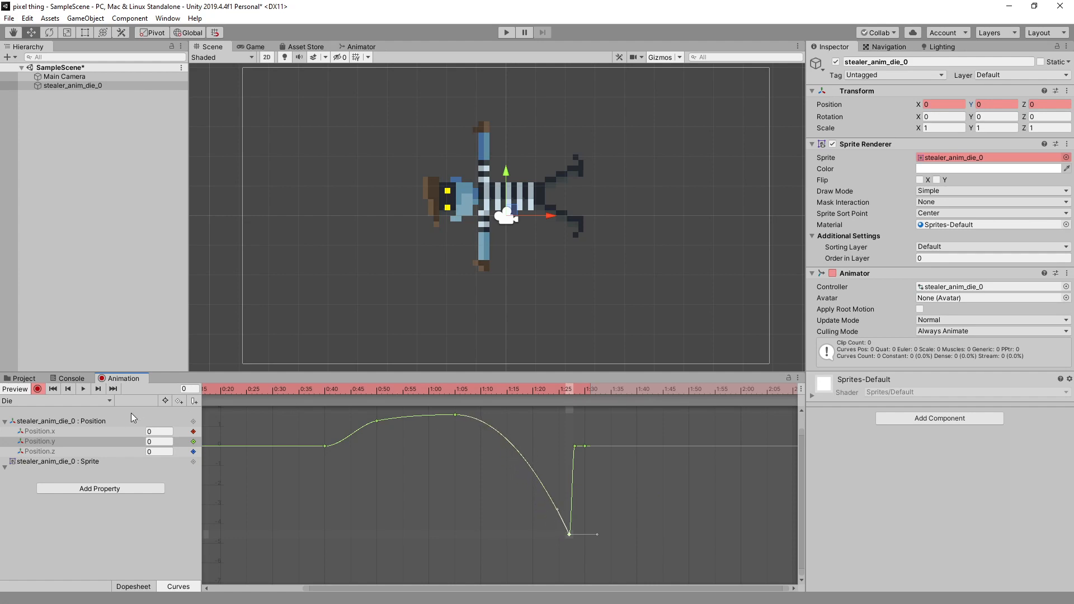
Step: Play back the Die animation to check the jump and fall, and scrub back toward the beginning
left_click(83, 389)
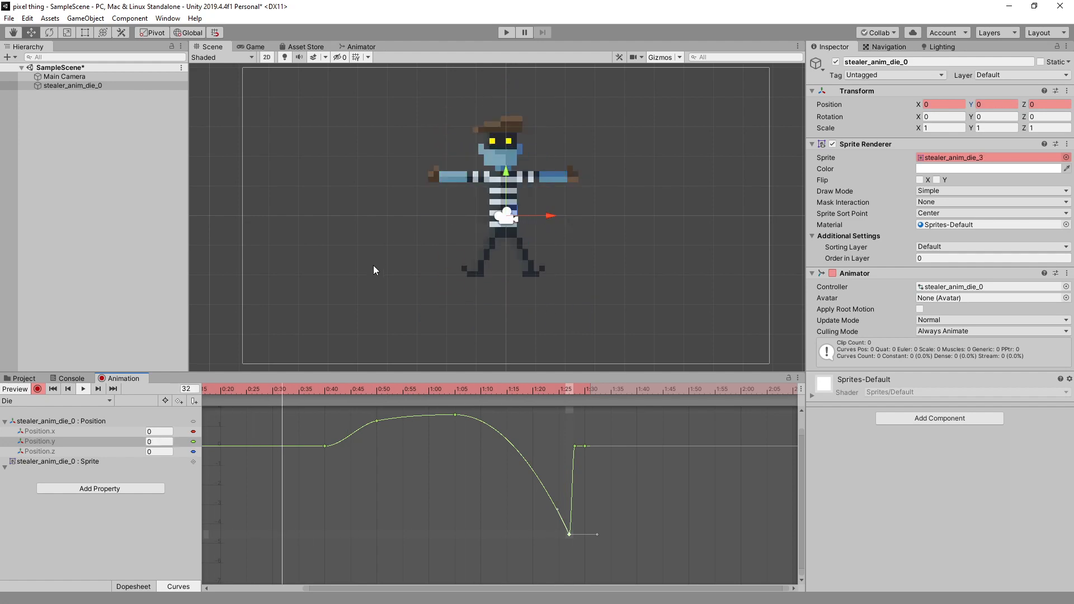
scroll(374, 270, "down", 2)
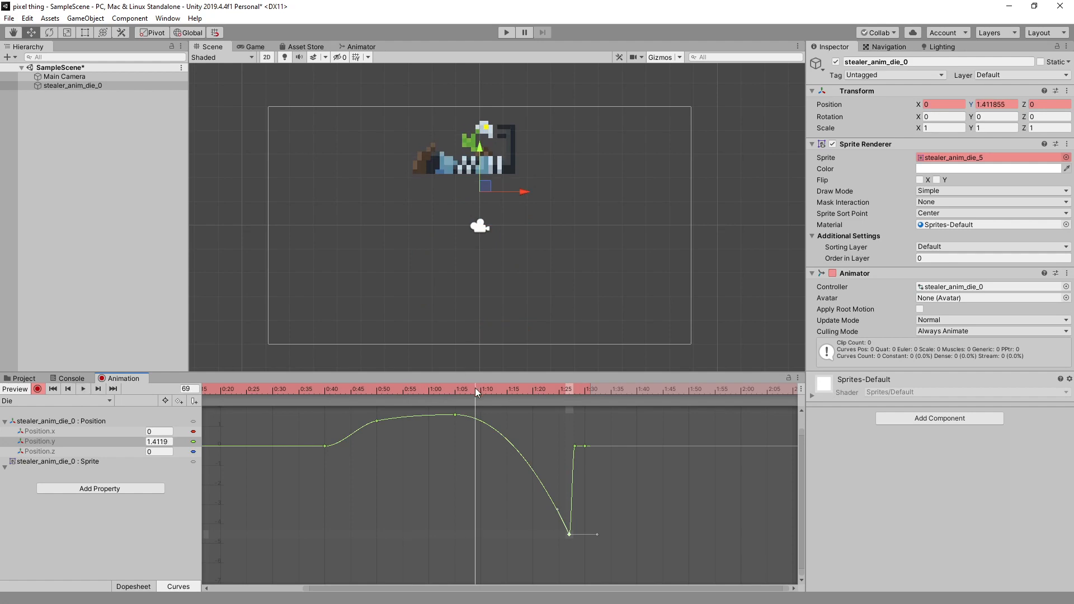
left_click_drag(475, 388, 230, 395)
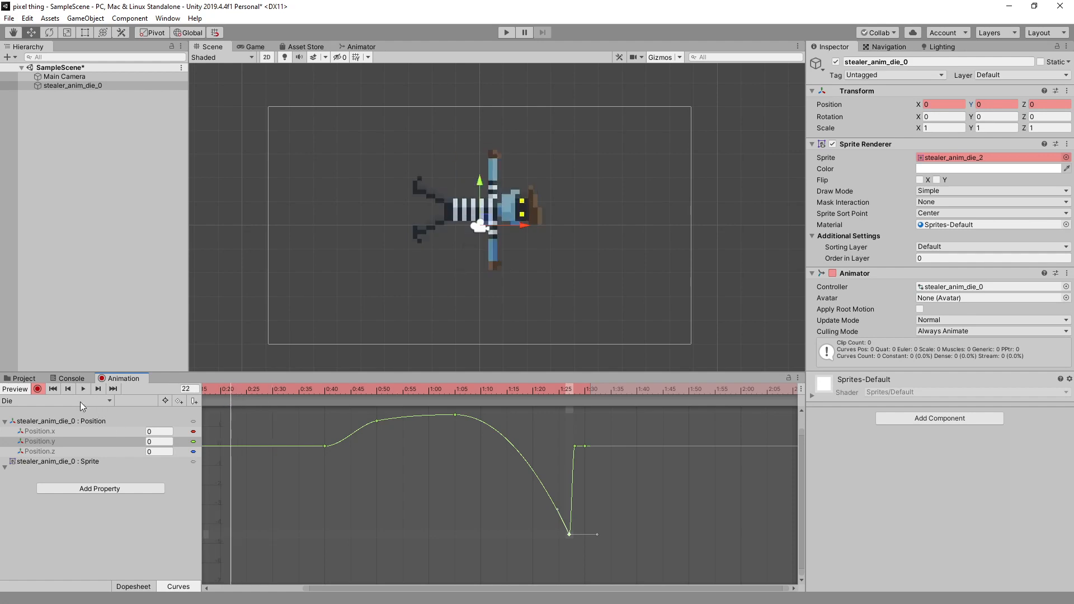
Step: Switch to the Dopesheet view and copy the front-facing standing sprite's keyframe at frame 24
left_click(144, 581)
left_click_drag(344, 588, 234, 591)
left_click_drag(234, 390, 350, 391)
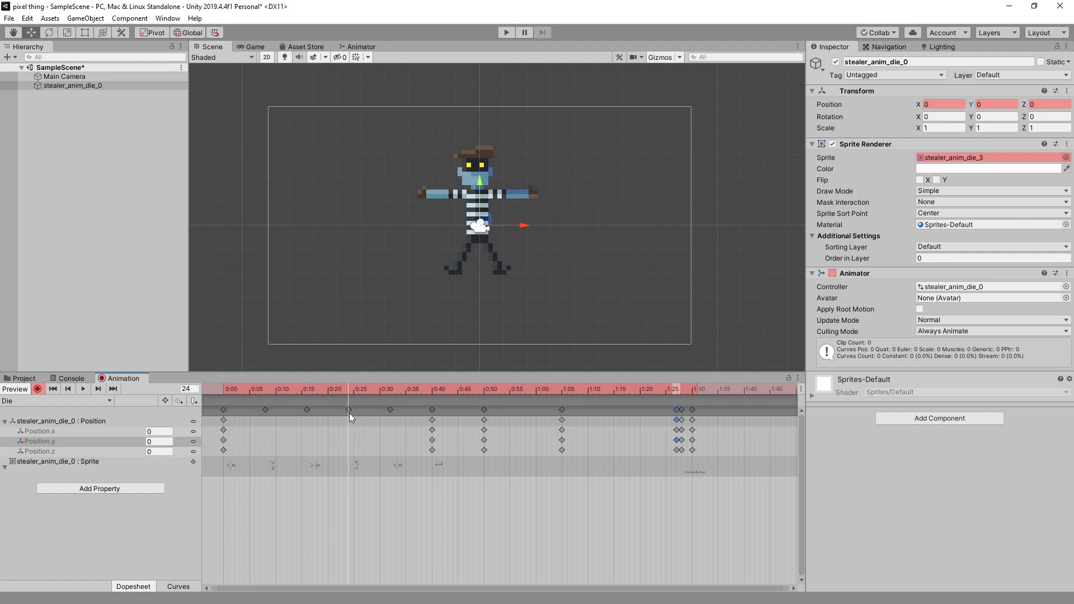
left_click(349, 412)
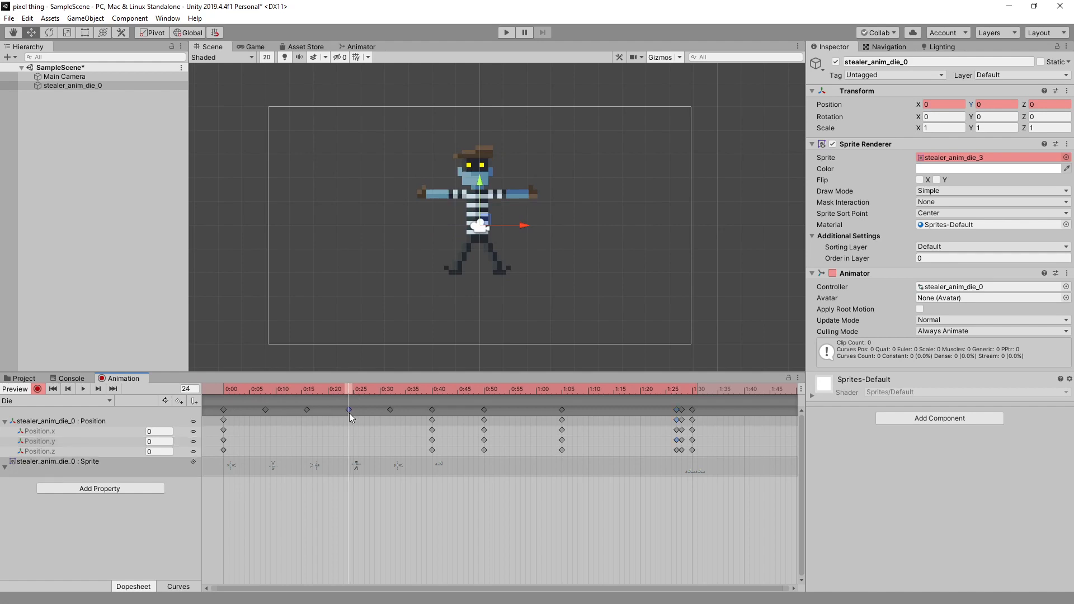
Step: Shift all keyframes 20 frames later and paste the copied standing sprite keyframe at frame 0
left_click_drag(220, 408, 719, 407)
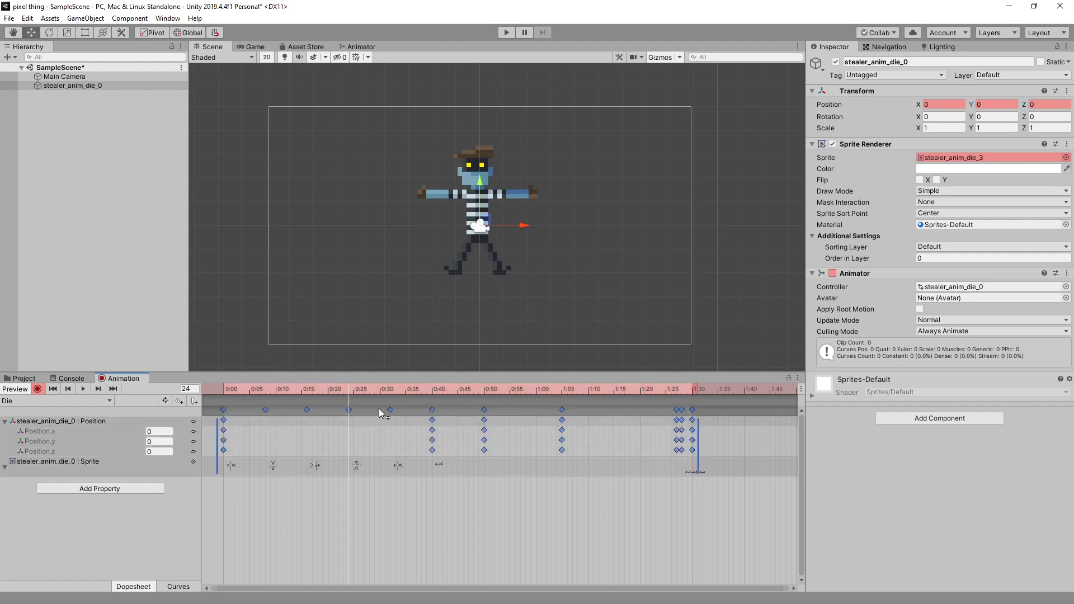
left_click_drag(391, 408, 496, 408)
left_click_drag(297, 387, 224, 385)
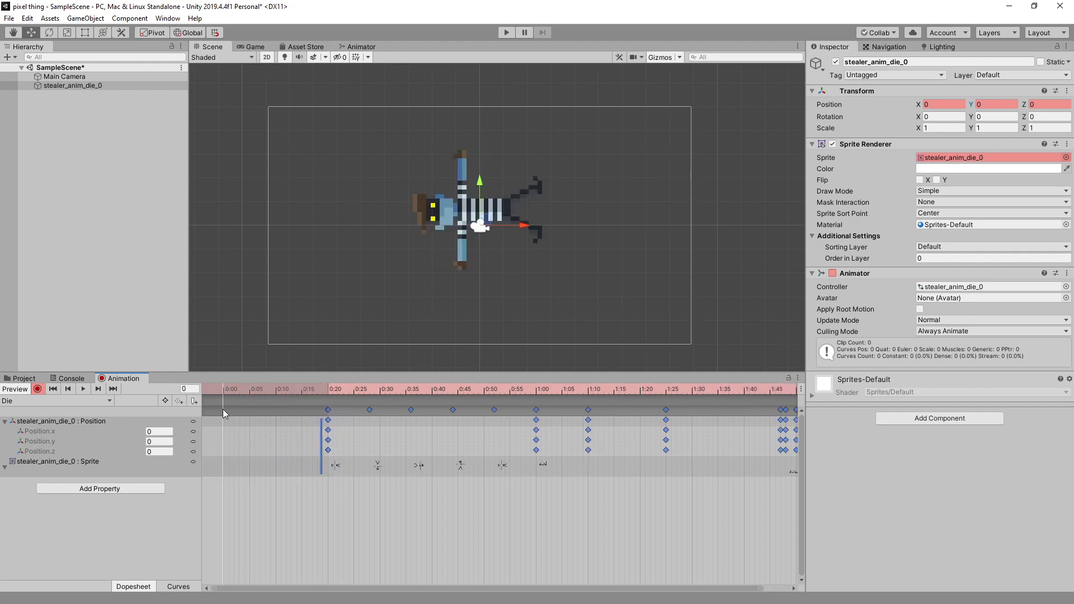
right_click(223, 409)
left_click(223, 387)
key("ctrl+v")
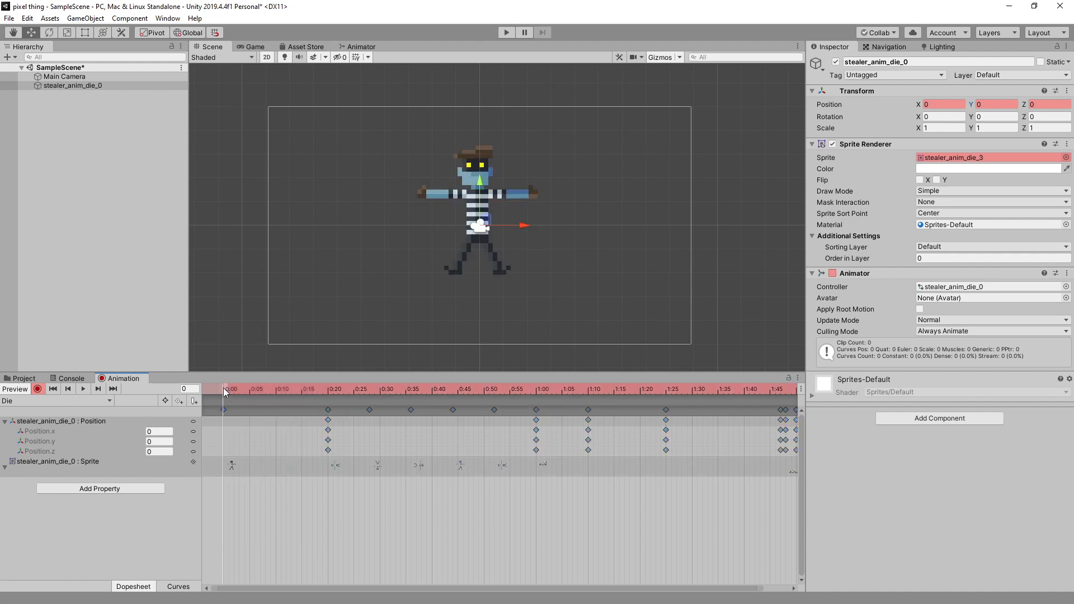
Step: Key the Sprite Renderer color at frame 0 as red FF2F2F
mouse_move(225, 391)
left_mouse_down()
mouse_move(408, 397)
mouse_move(216, 402)
left_mouse_up()
left_click(941, 168)
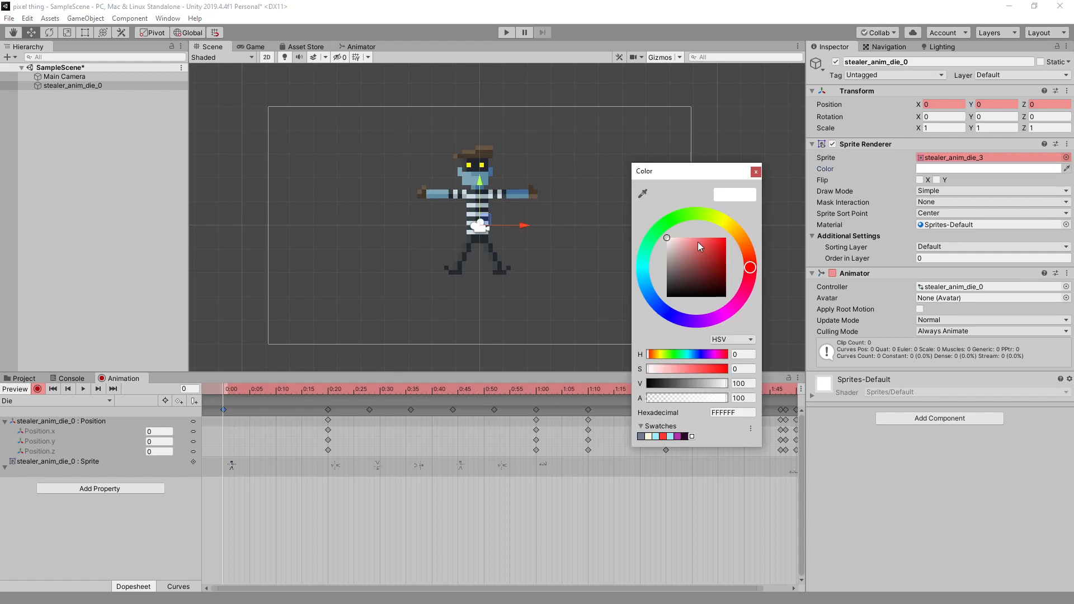
left_click(703, 241)
left_click_drag(703, 242, 716, 232)
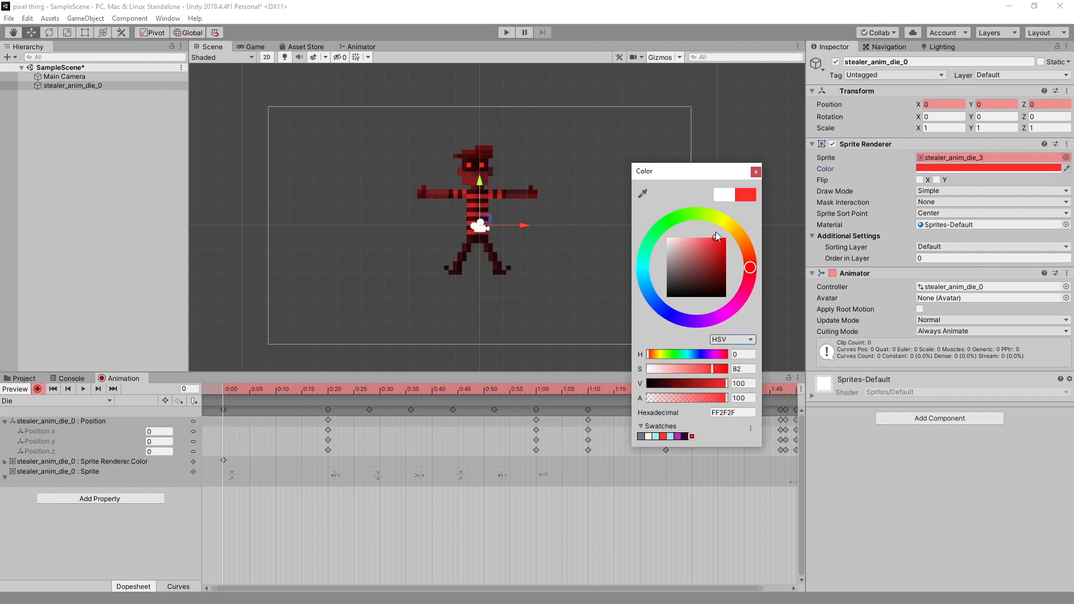
left_click(756, 172)
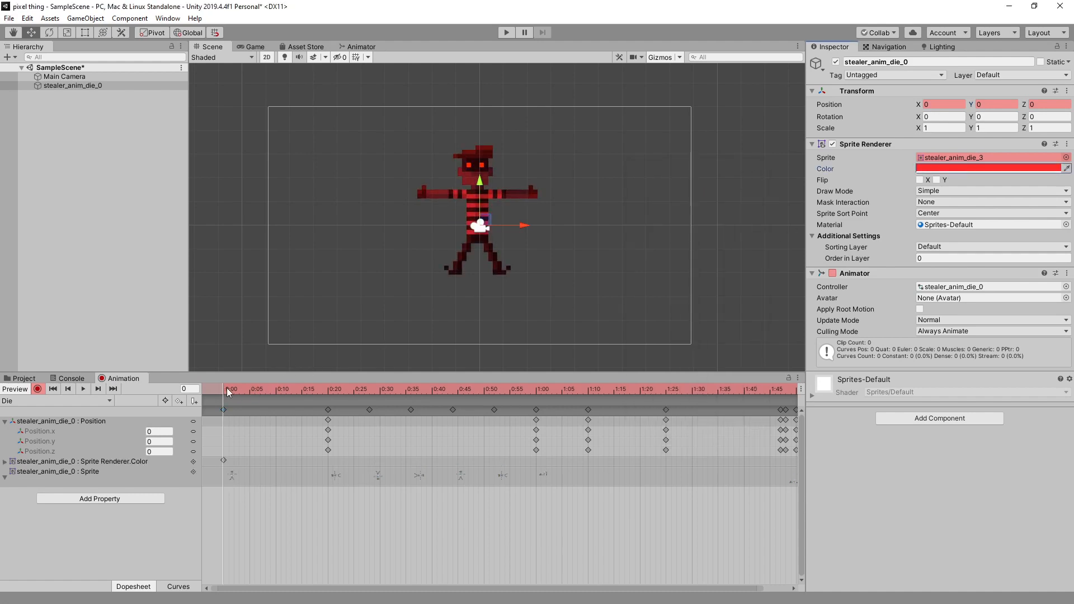
Step: Key the Sprite Renderer color at frame 2 as white FFFFFF
left_click_drag(226, 387, 234, 389)
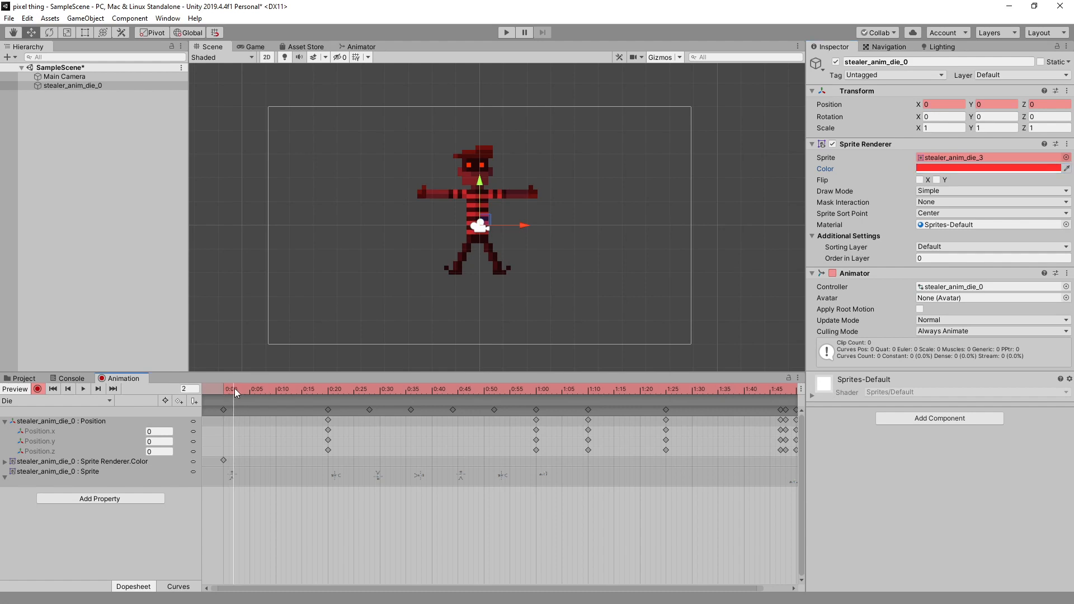
left_click(972, 169)
left_click_drag(707, 253, 642, 224)
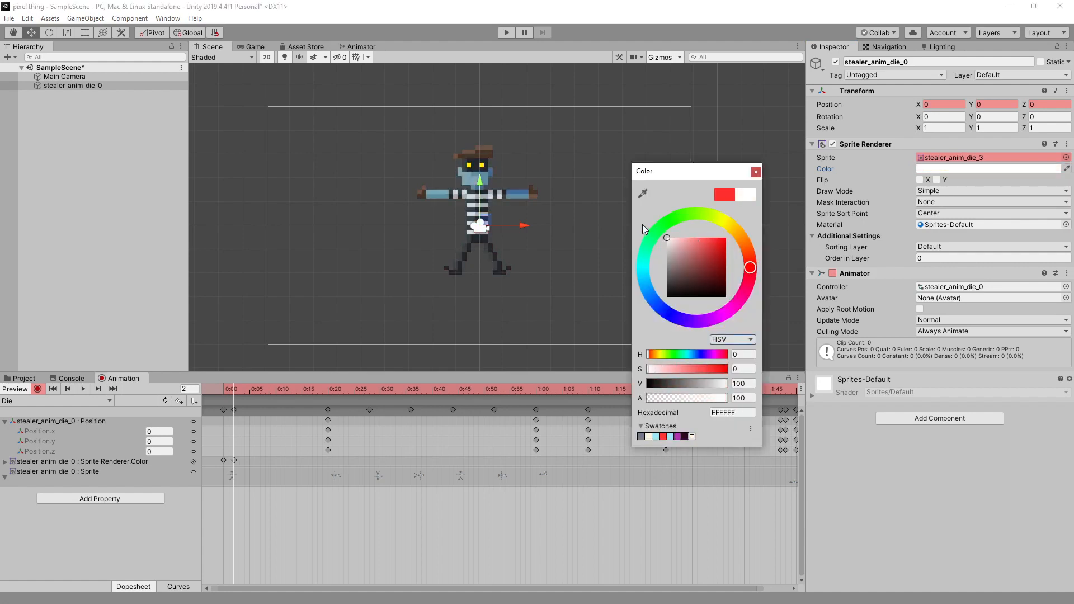
left_click(755, 172)
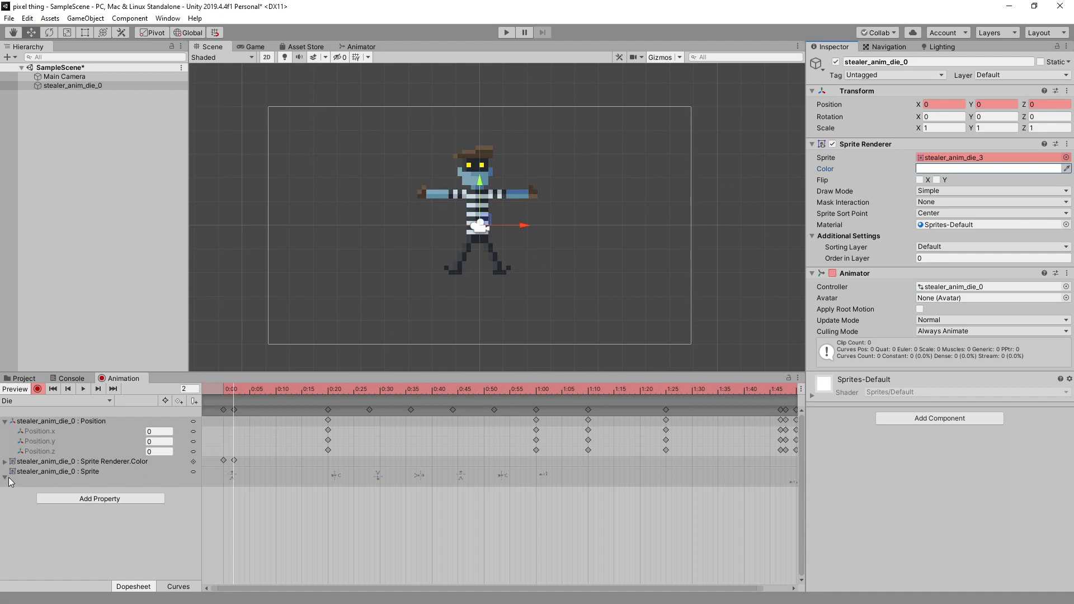
Step: Copy the red and white color keyframes and paste the pair four times to fill the track through frame 18
left_click(5, 462)
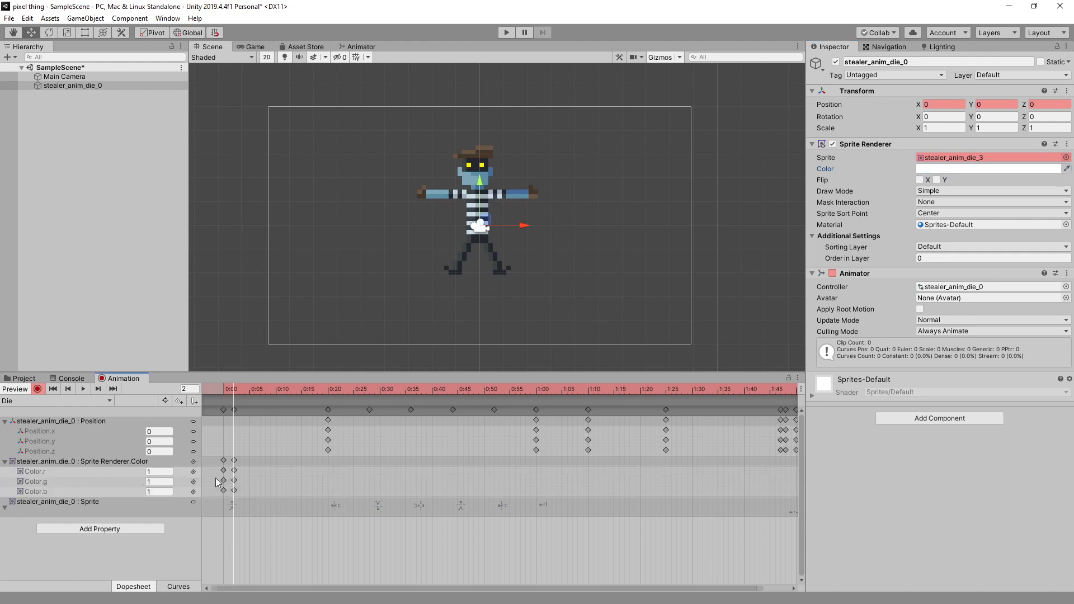
left_click_drag(240, 458, 217, 493)
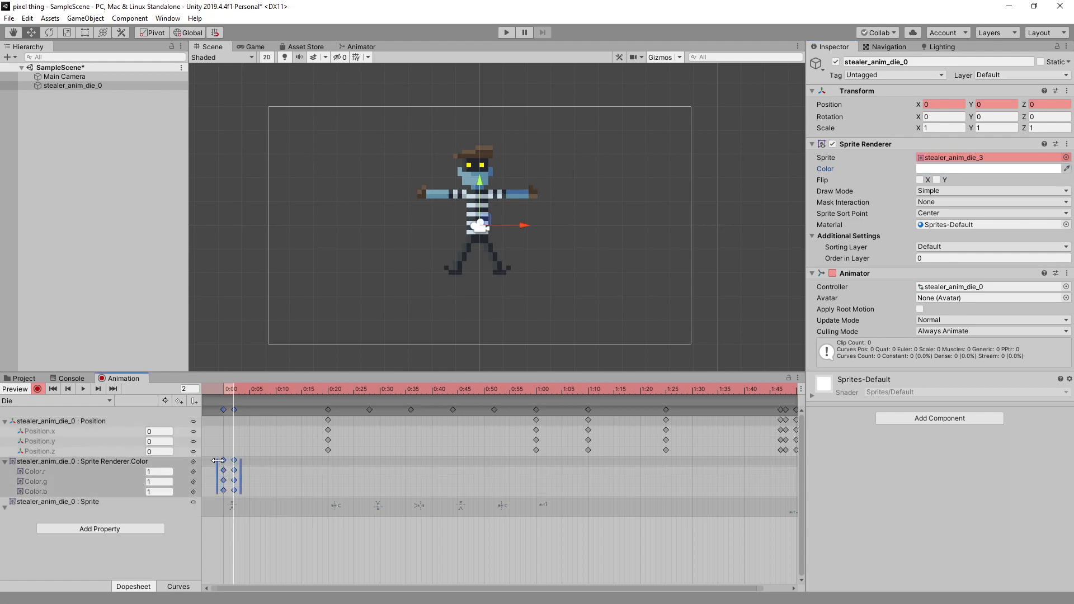
left_click_drag(233, 387, 329, 394)
key("ctrl+v")
key("ctrl+v")
key("ctrl+v")
key("ctrl+v")
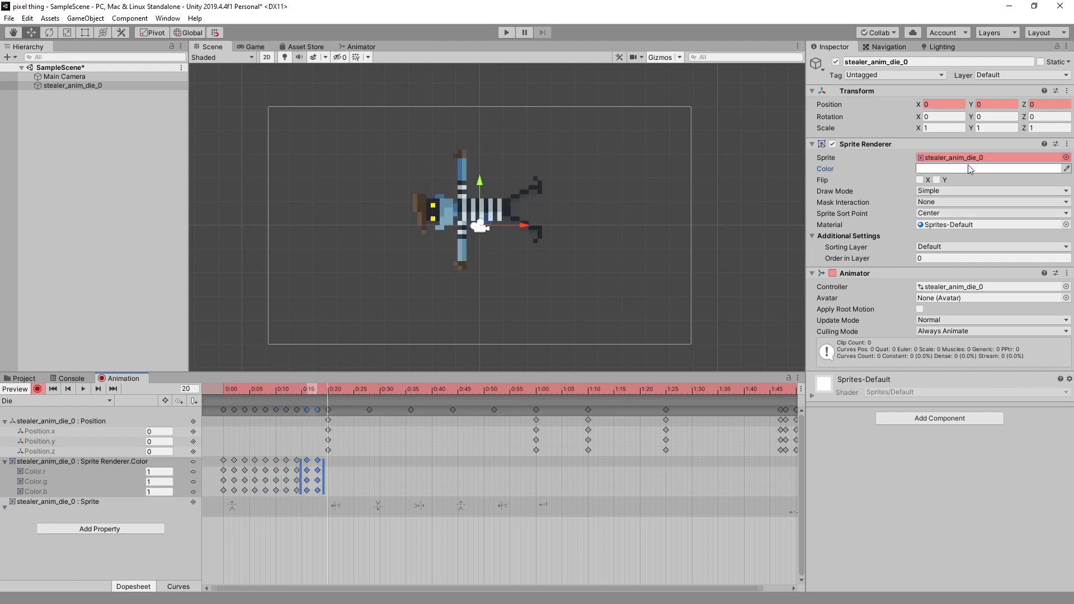
Step: Add a white Color key at frame 20 and play the animation from the start to check the flashing
right_click(826, 167)
left_click(859, 176)
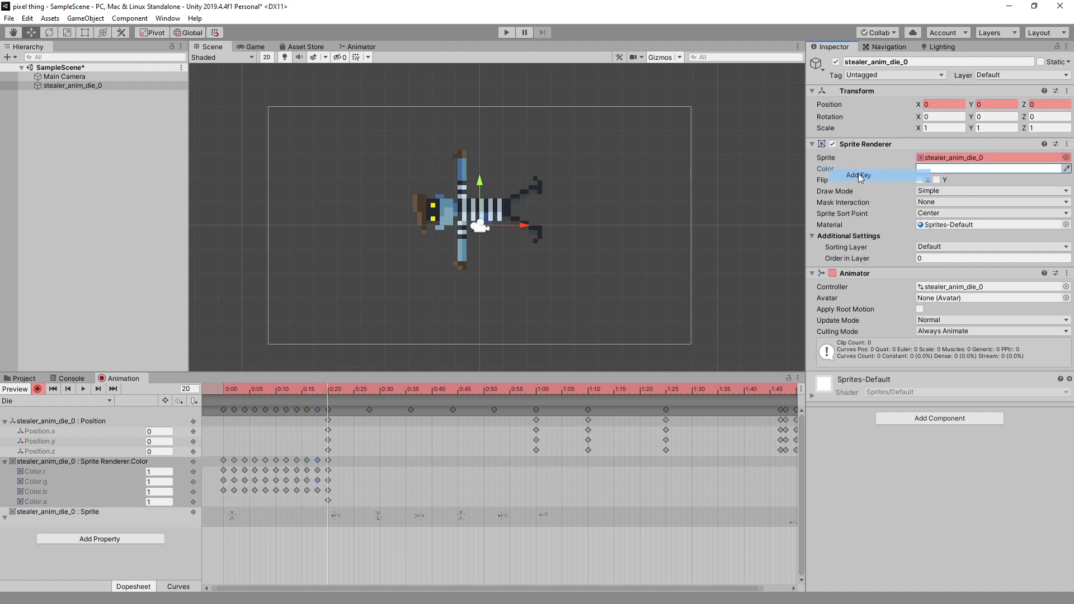
left_click_drag(330, 387, 209, 381)
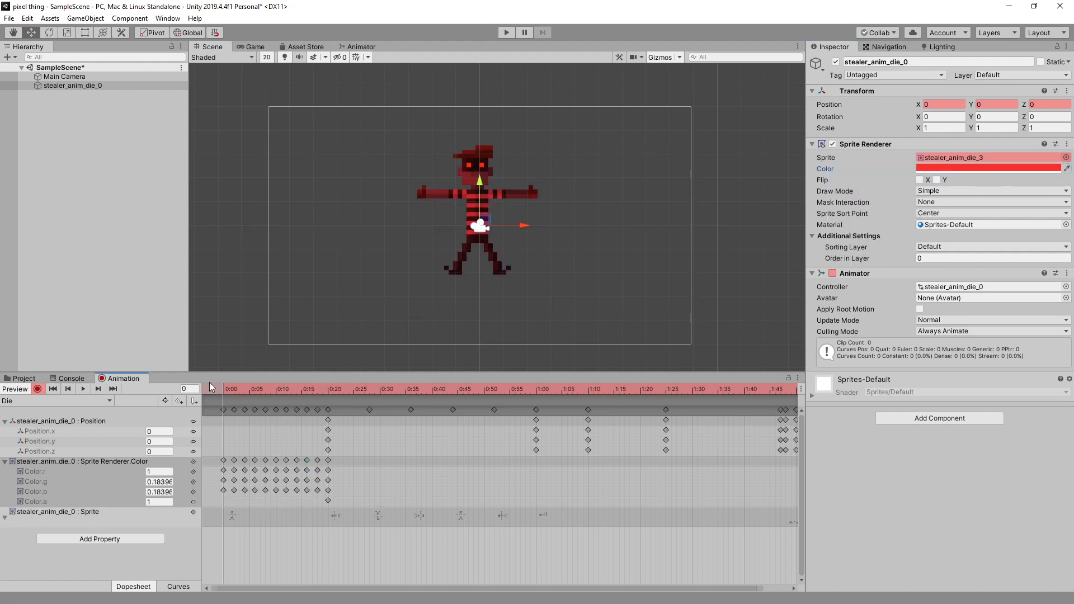
left_click(83, 389)
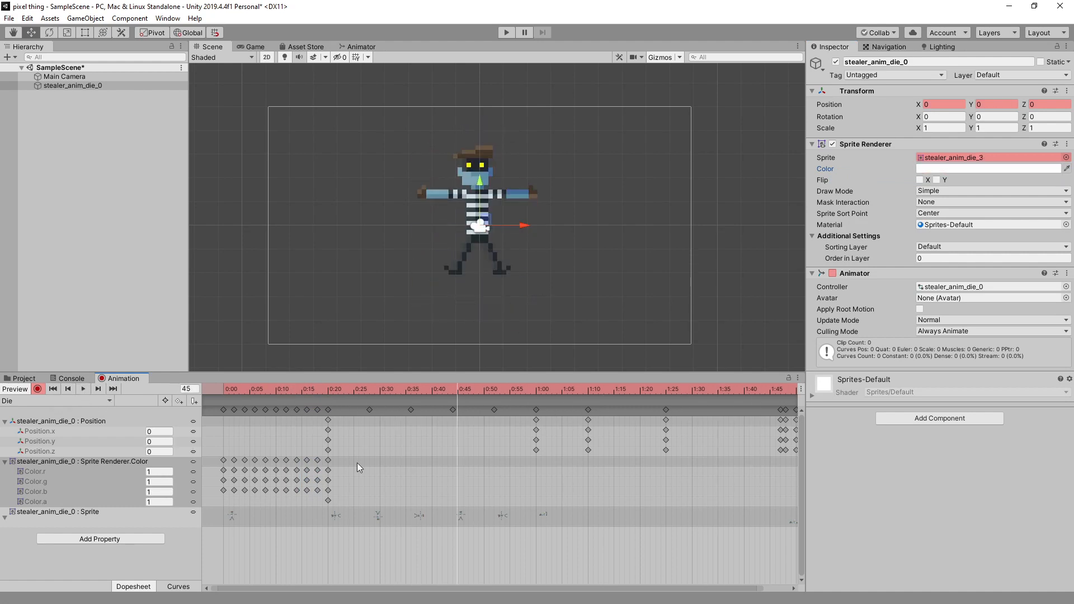
Step: Delete the surplus Color keyframes before frame 20 and space the remaining ones 4 frames apart, at frames 4, 8, 12 and 16
left_click_drag(324, 457, 280, 494)
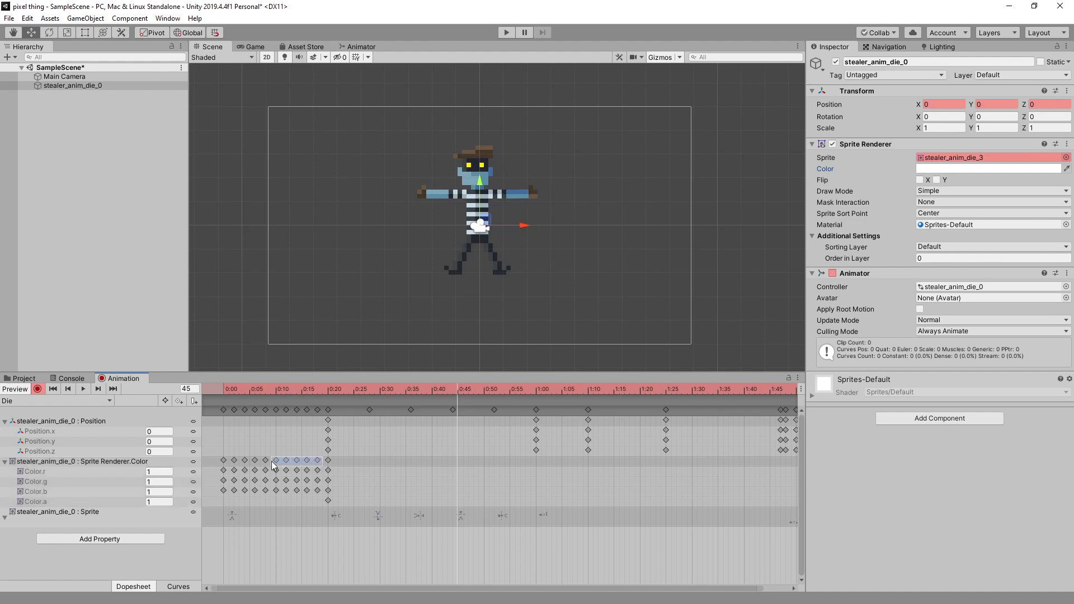
key("Delete")
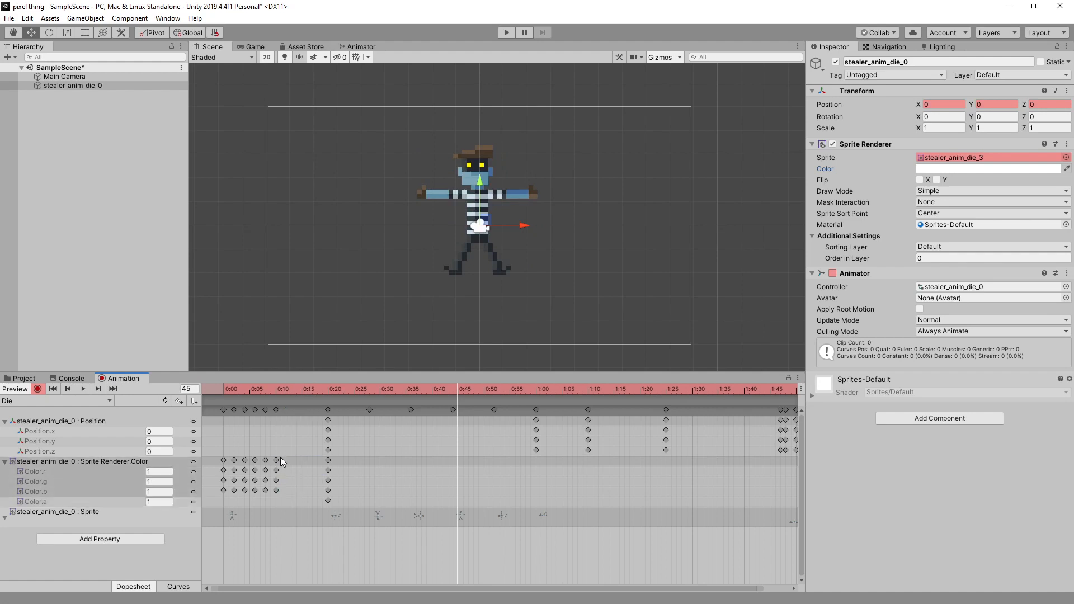
left_click_drag(231, 460, 281, 467)
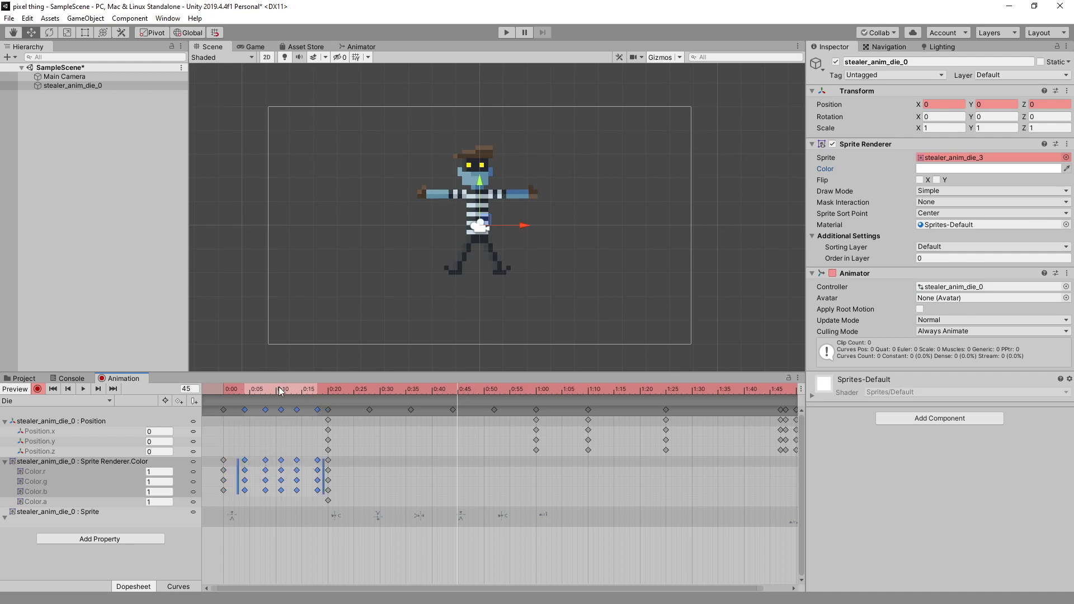
left_click(281, 390)
left_click(272, 443)
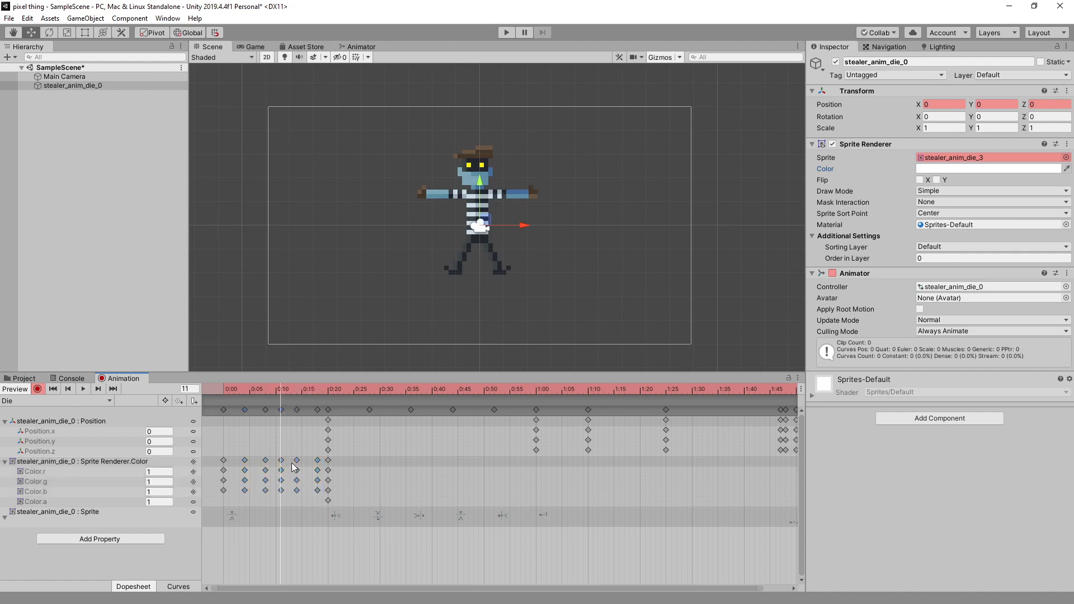
left_click_drag(282, 460, 320, 462)
left_click(298, 460)
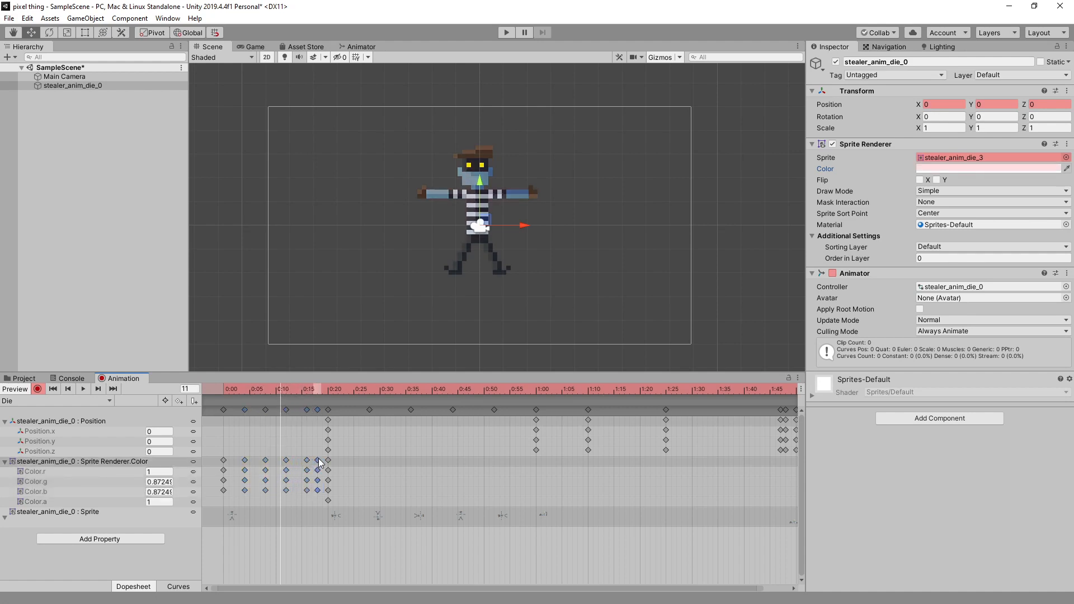
key("Delete")
Step: Play the Die animation from frame 0 to check the red flashing and the fall
left_click_drag(231, 387, 214, 389)
left_click(84, 389)
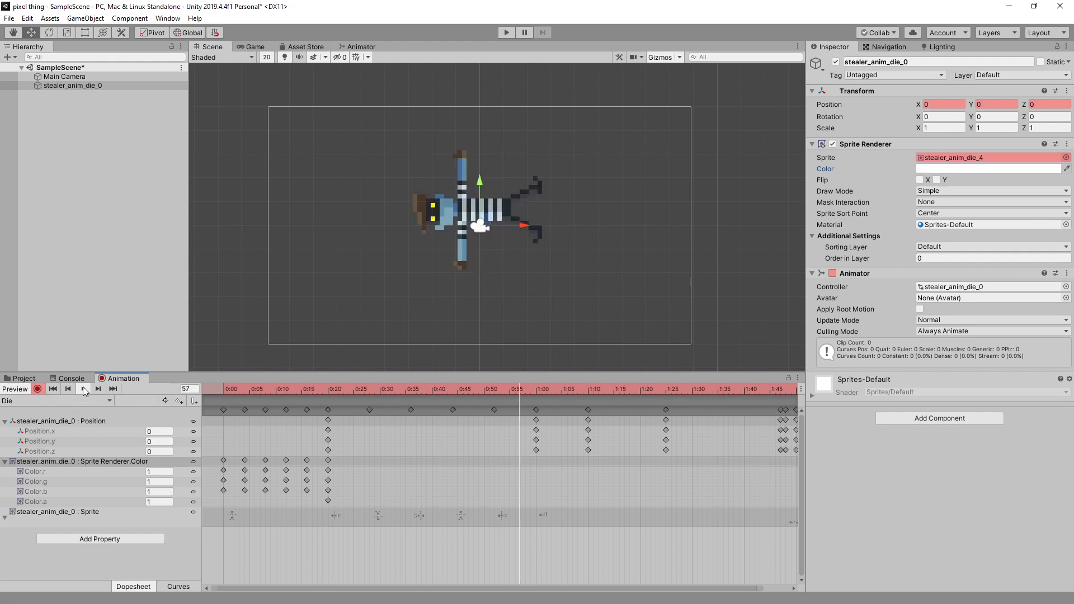
left_click(84, 390)
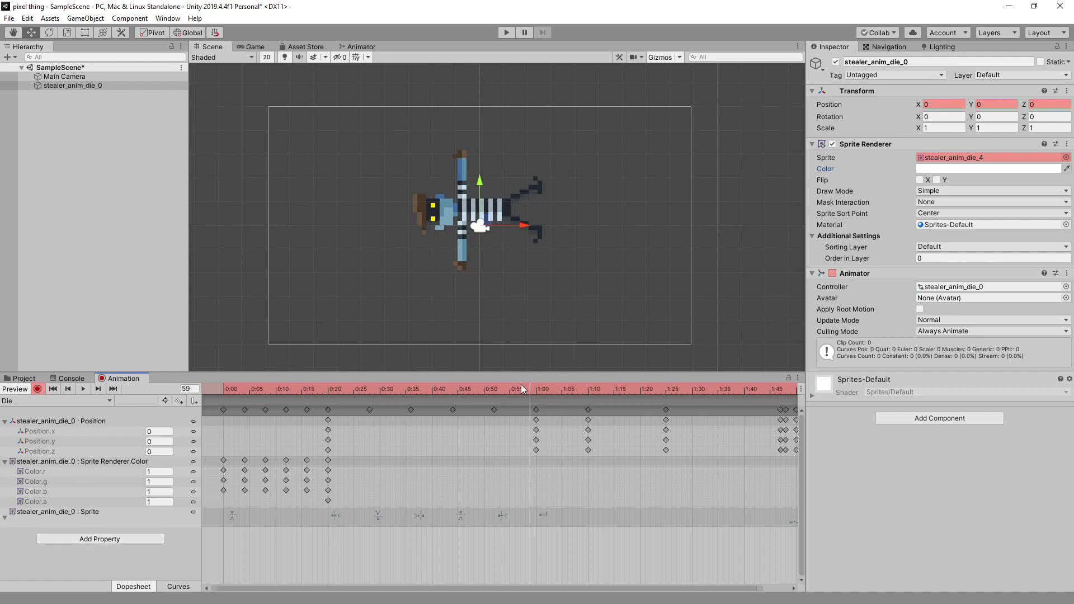
left_click_drag(522, 386, 216, 402)
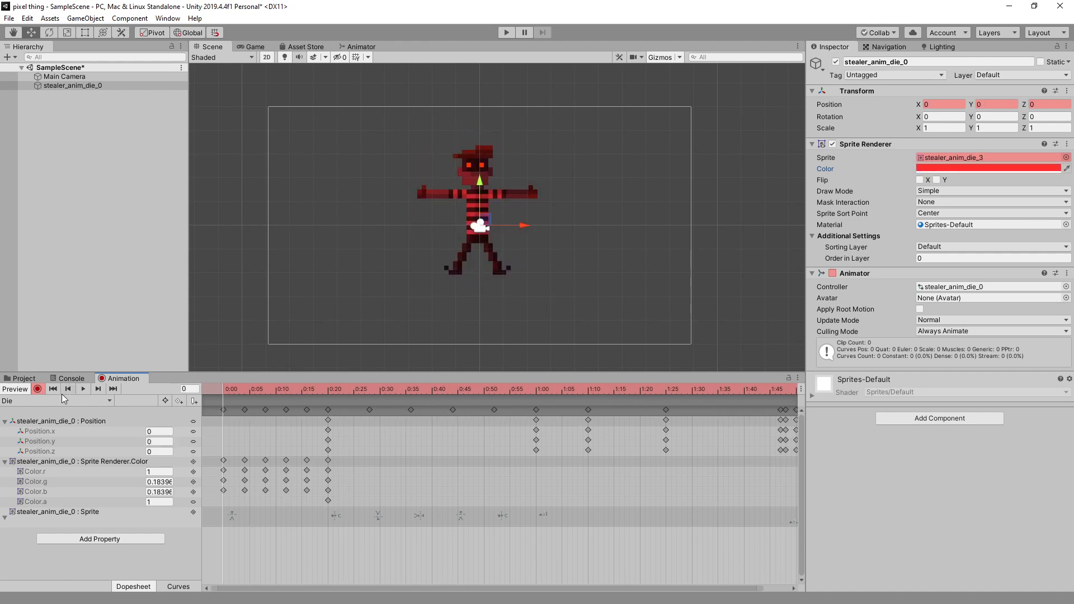
left_click(83, 389)
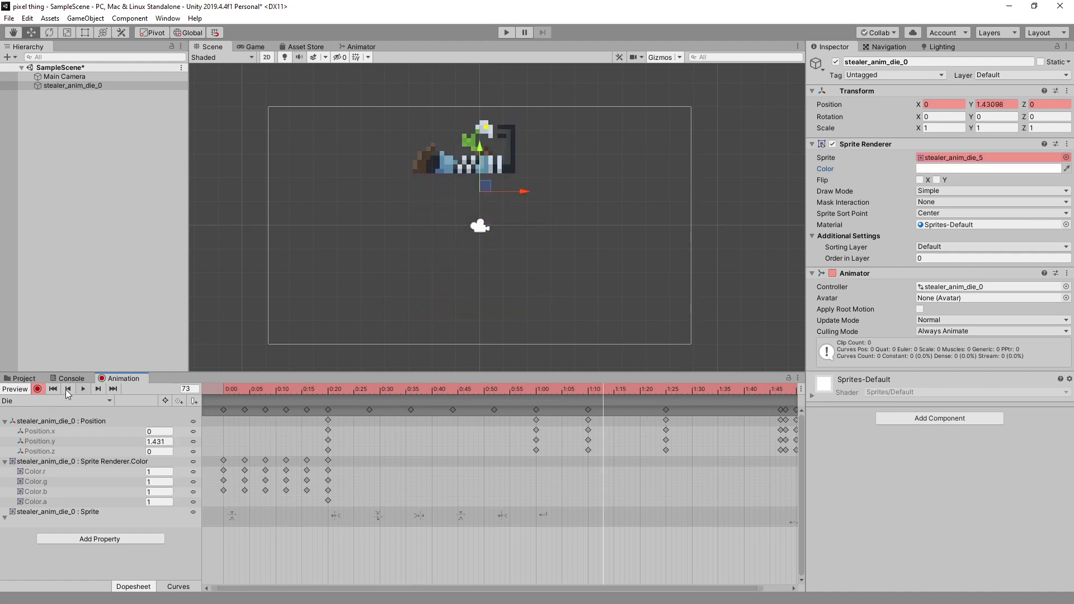
Step: Turn off keyframe recording and collapse the sliced sprites of the sprite sheet in the project's Assets
left_click(38, 389)
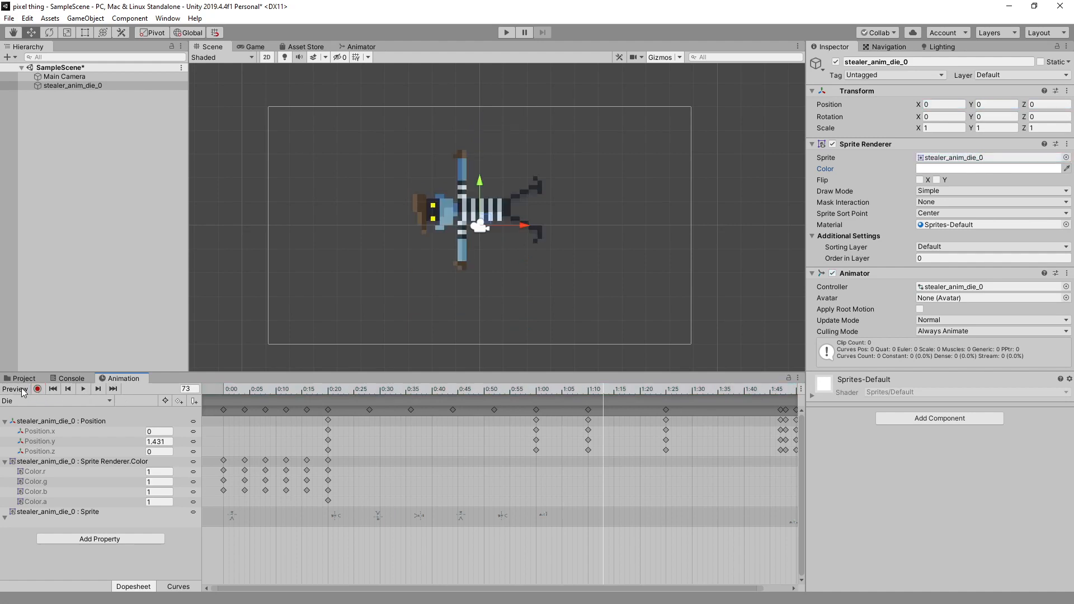
left_click(25, 378)
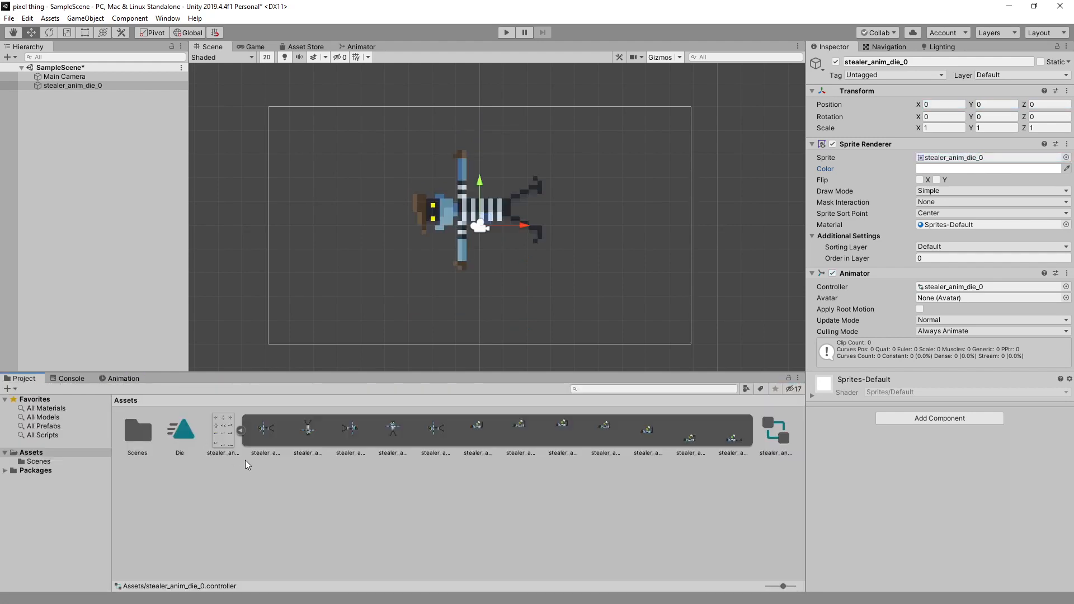
left_click(241, 431)
left_click(426, 489)
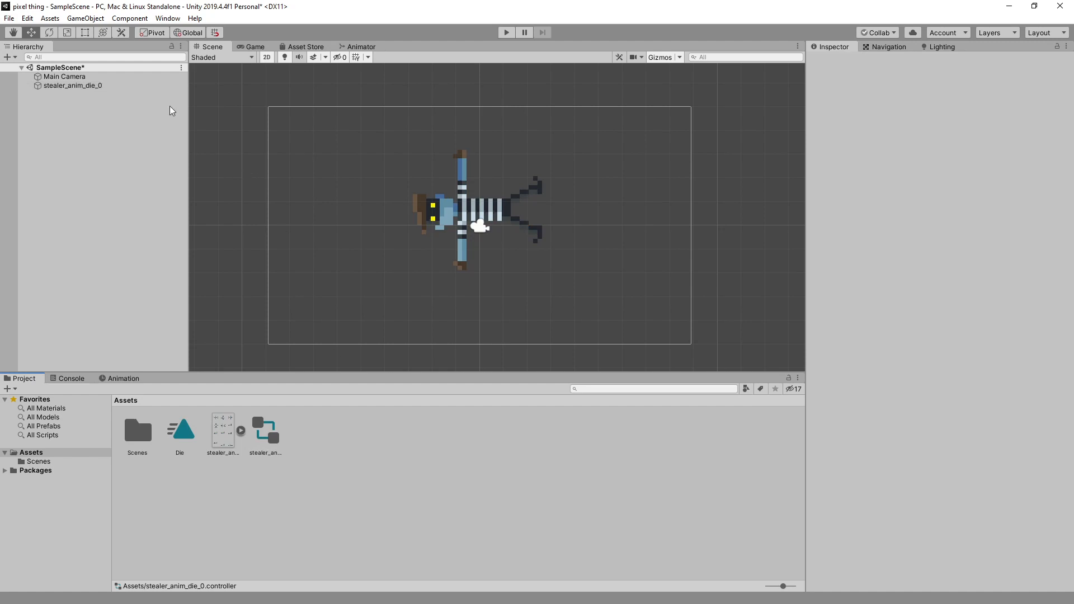
Step: Examine the Animator component of stealer_anim_die_0 and the Die state in its controller, and return to the scene view
left_click(91, 88)
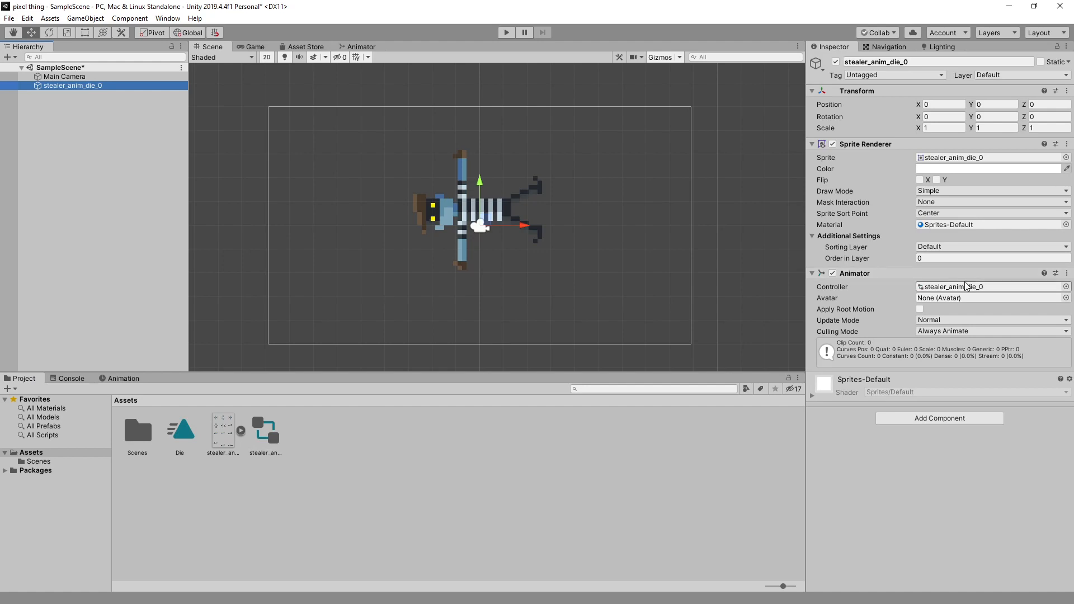
left_click(361, 46)
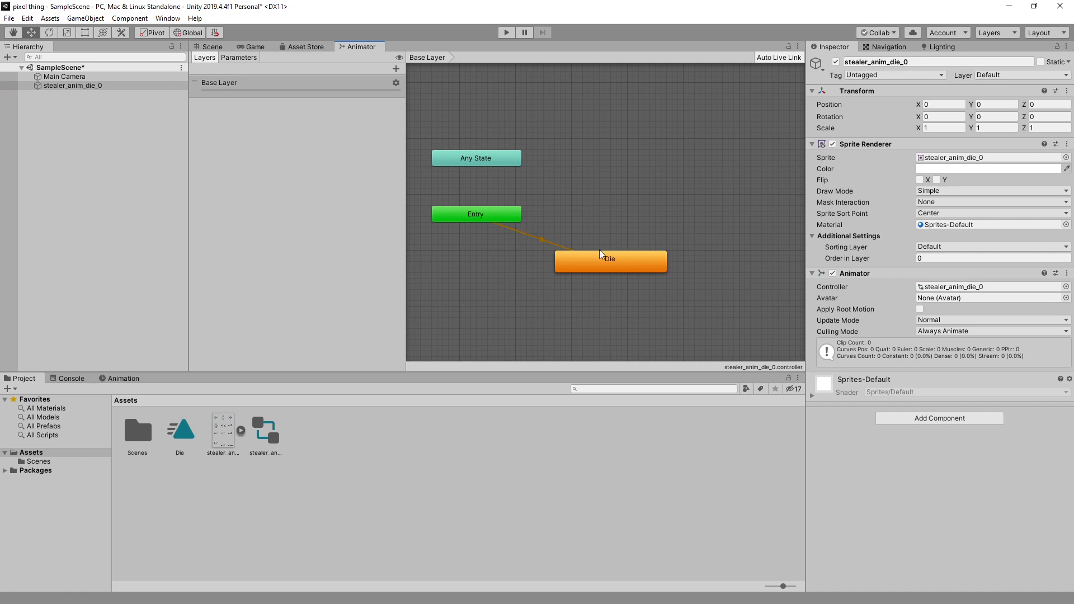
left_click(580, 259)
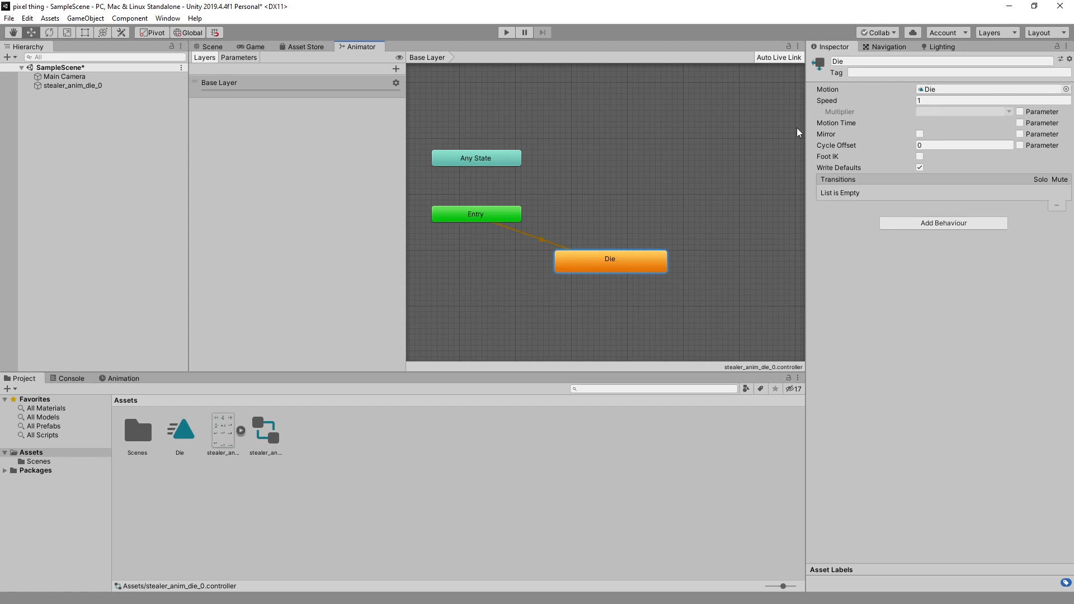
left_click(682, 146)
left_click(217, 47)
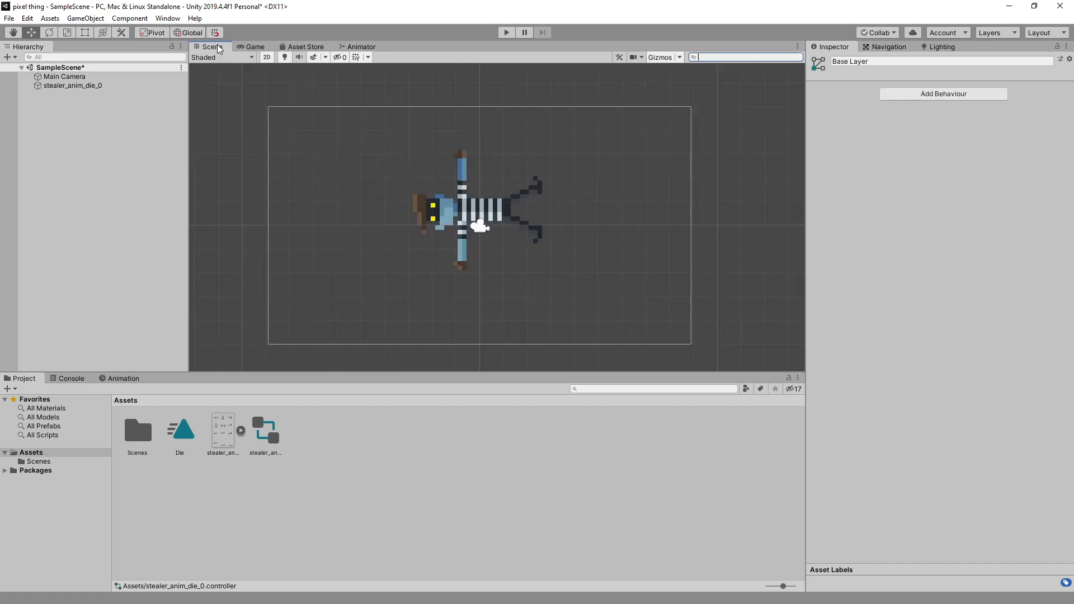
Step: Import stealer_anim_die.gif into the project's Assets folder
left_click(123, 379)
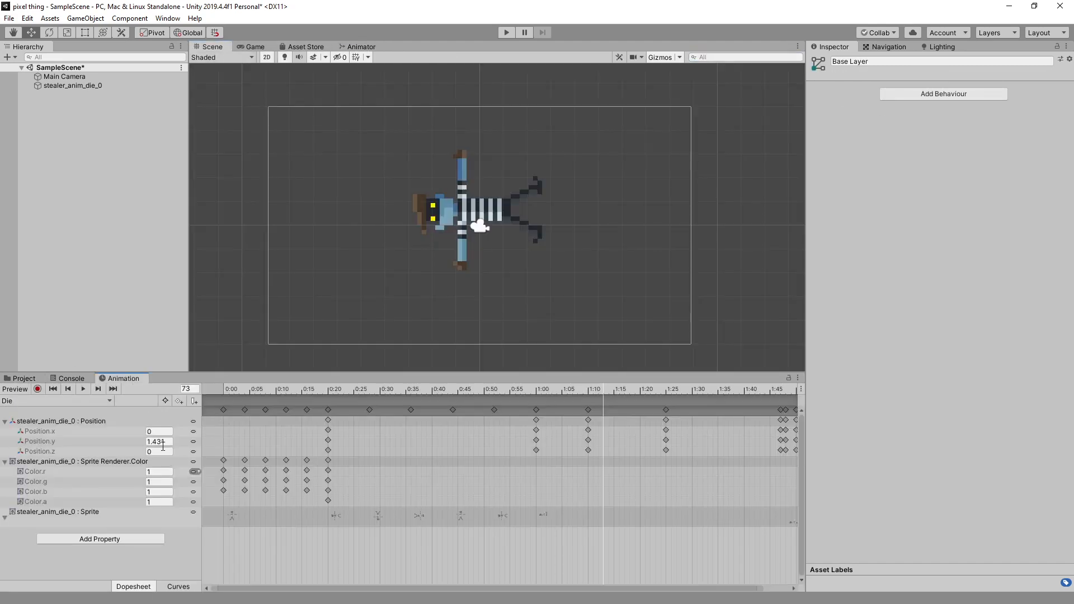
left_click(24, 378)
left_click(156, 441)
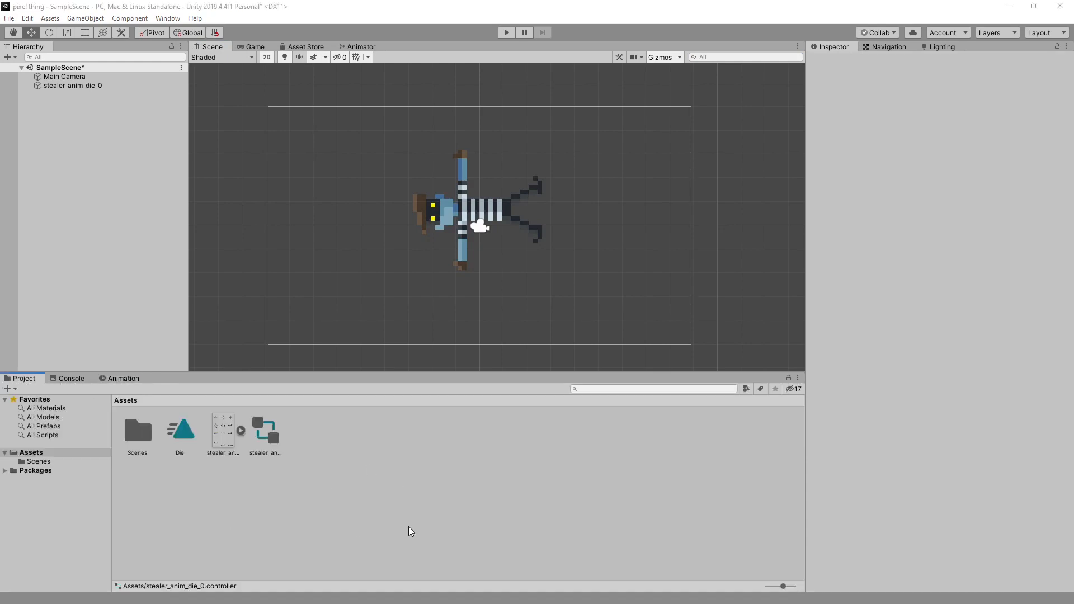
left_click_drag(408, 526, 514, 455)
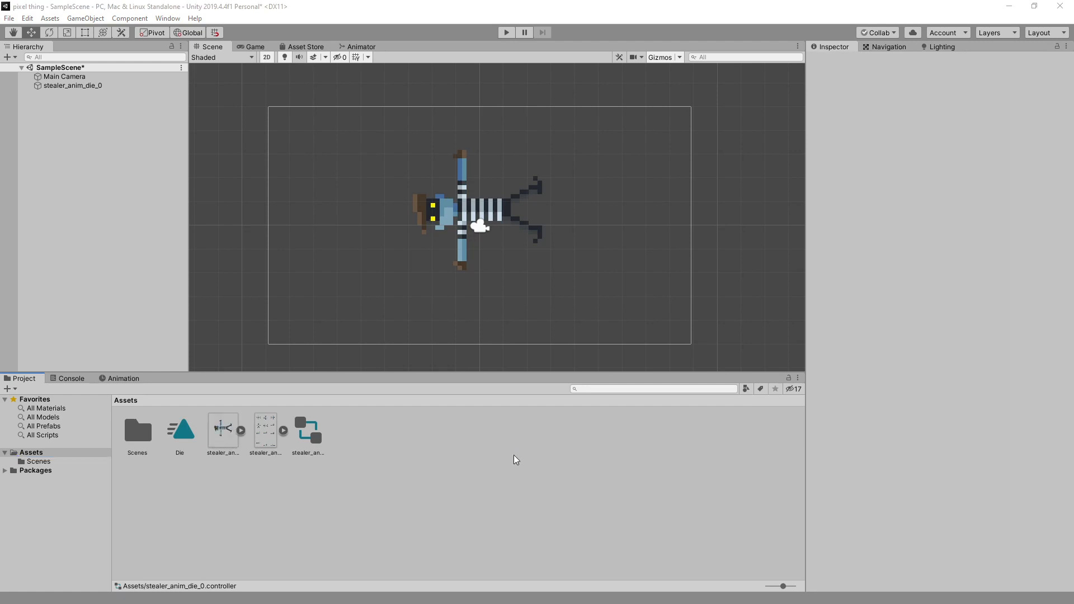
Step: Set the Sprite Mode of the imported stealer_anim_die GIF to Multiple and apply the import settings
left_click(222, 440)
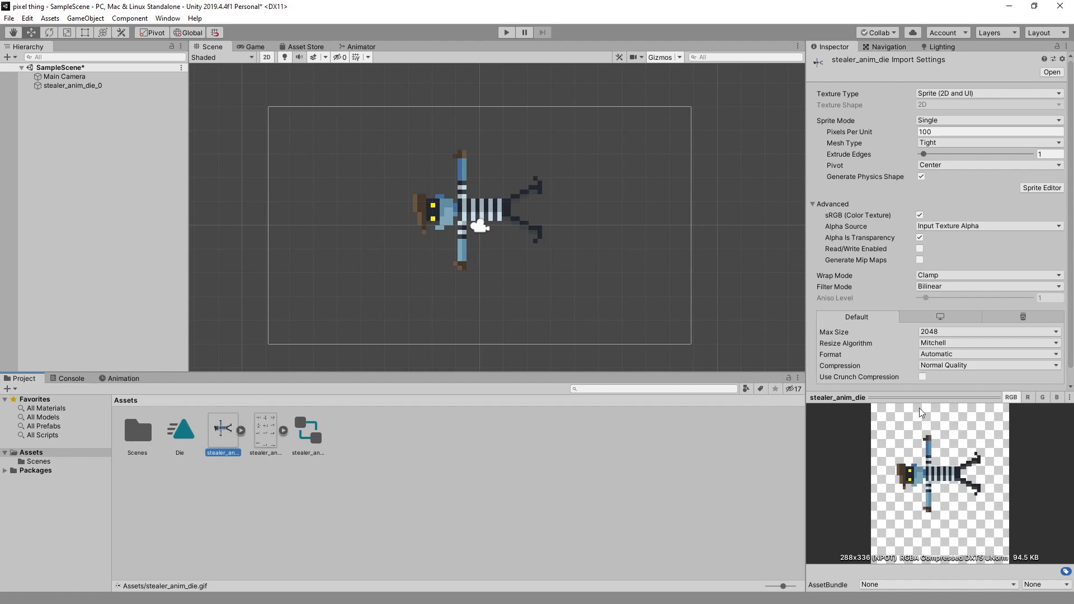
left_click(983, 121)
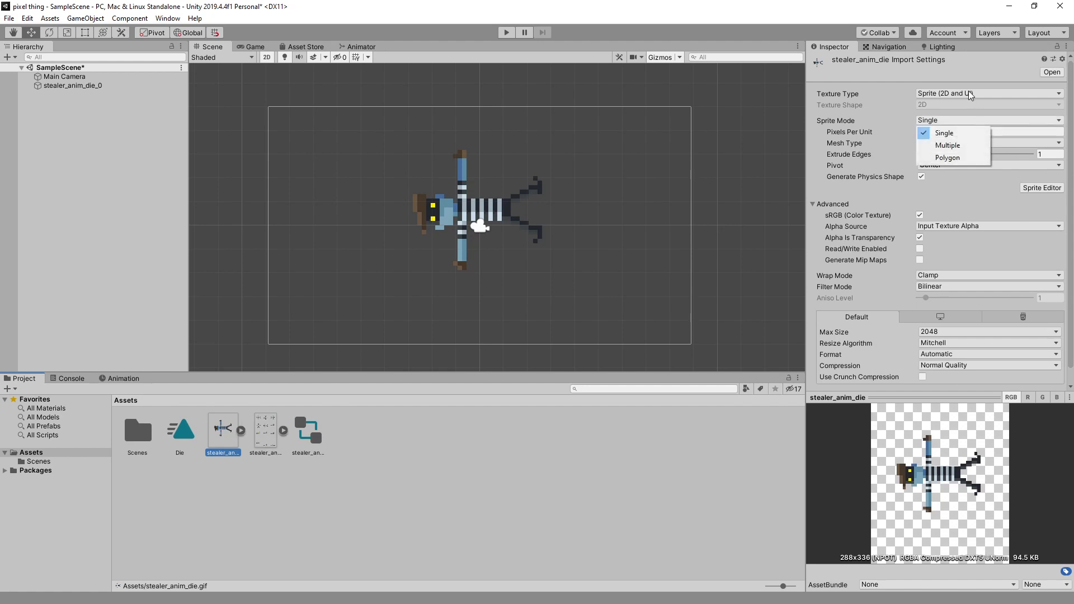
left_click(970, 94)
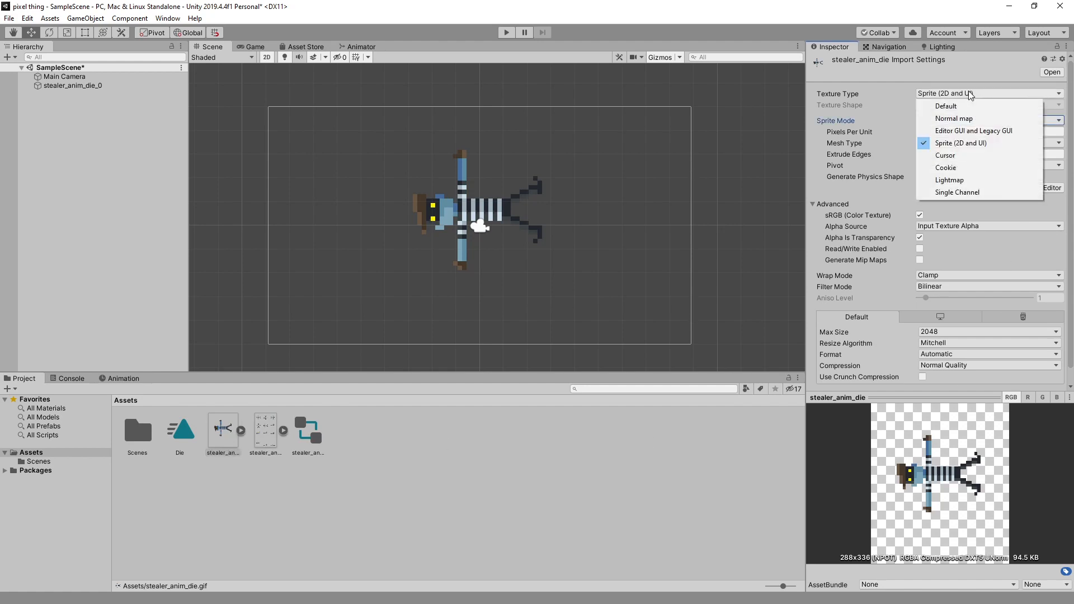
left_click(969, 94)
left_click(962, 122)
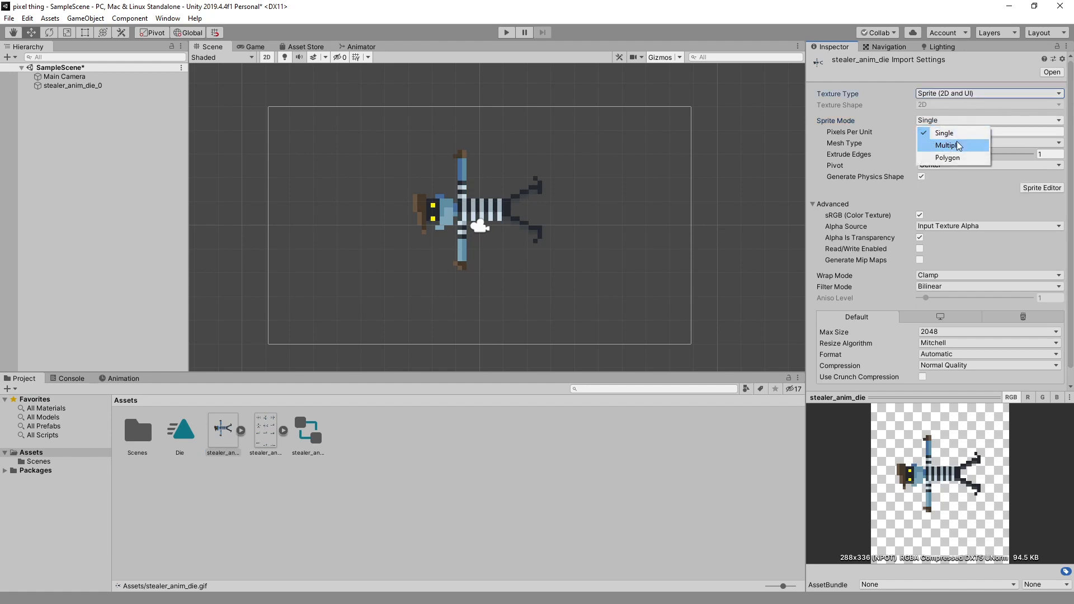
left_click(958, 145)
left_click(1051, 385)
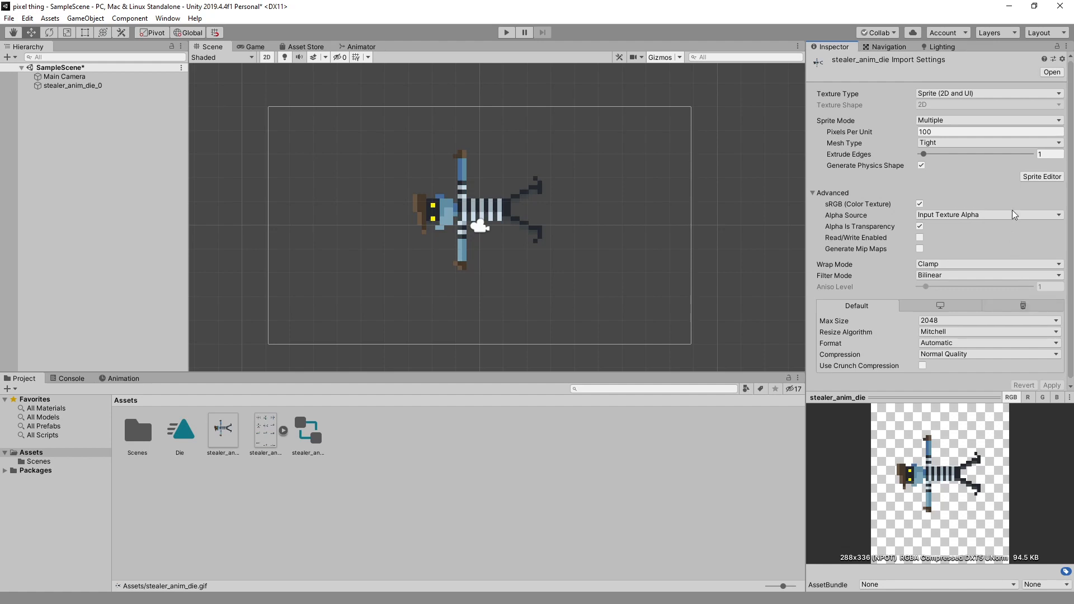
Step: Set the Sprite Mode of the stealer_anim_die GIF back to Single and apply the import settings
scroll(982, 199, "down", 1)
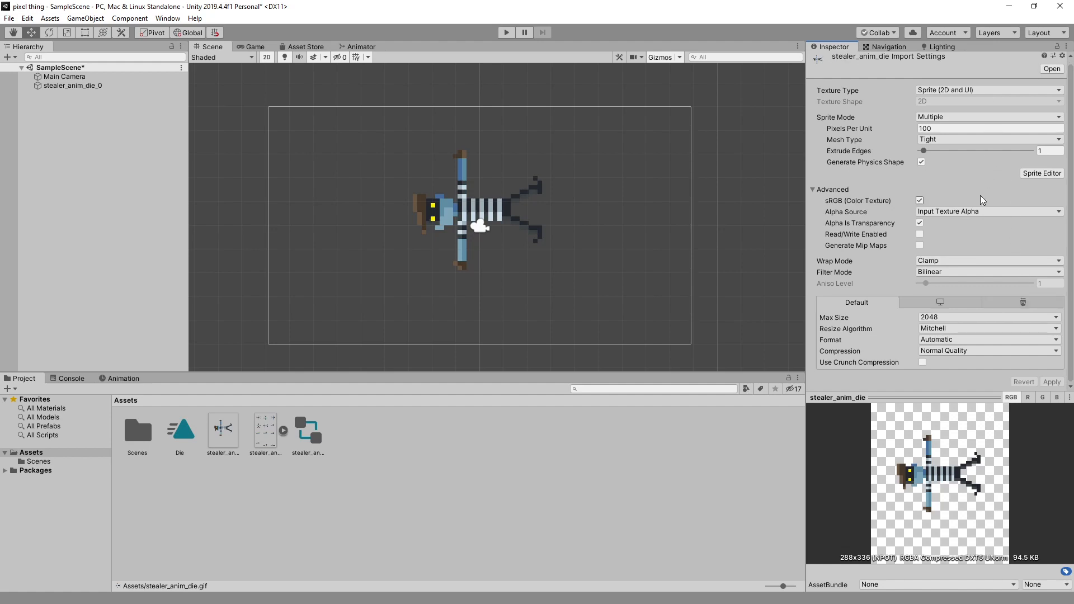
left_click(223, 429)
left_click(957, 116)
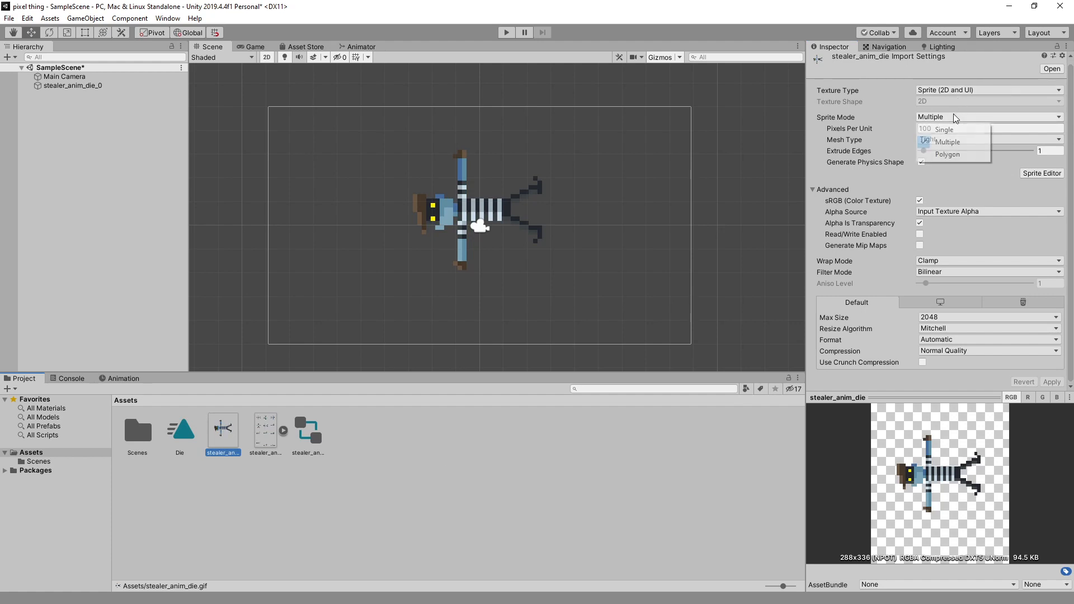
left_click(935, 122)
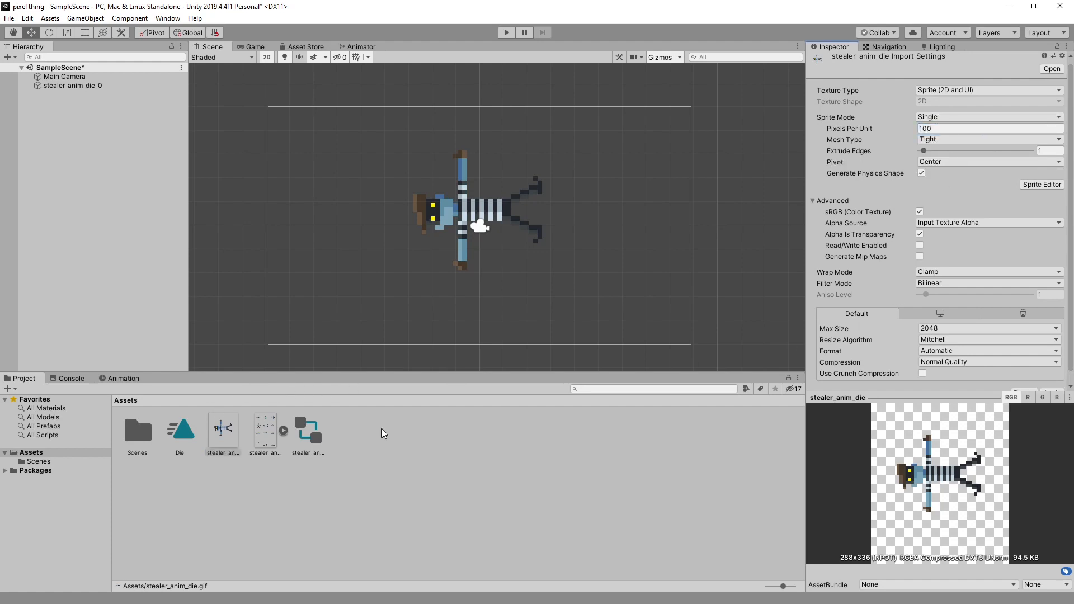
scroll(1047, 348, "down", 1)
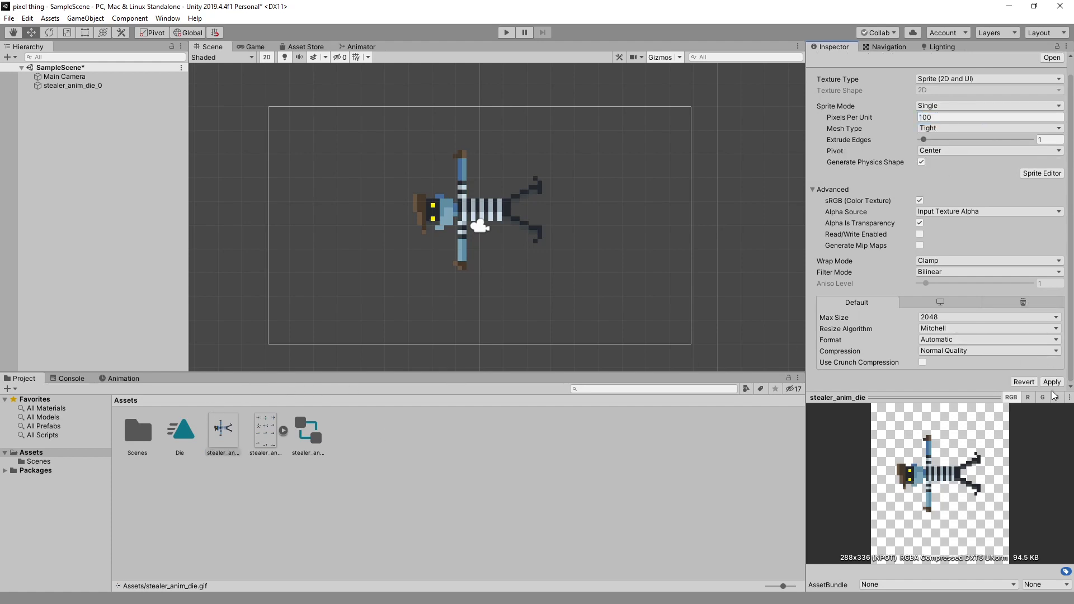
left_click(1051, 382)
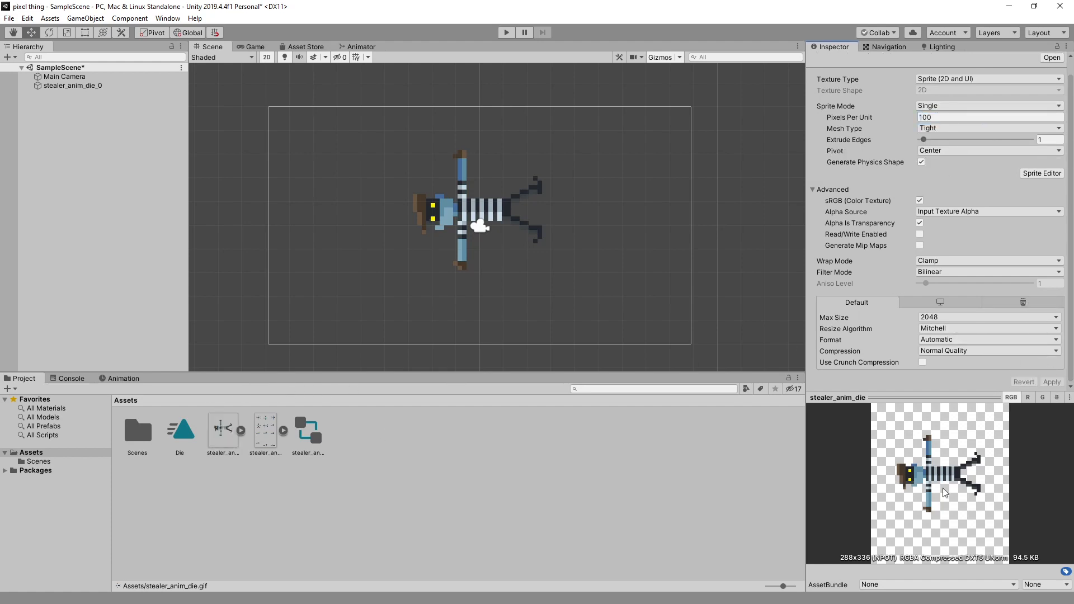
Step: Expand the stealer_anim_die GIF asset to inspect which sprites it contains, and collapse it again
left_click(241, 430)
left_click(235, 486)
left_click(219, 440)
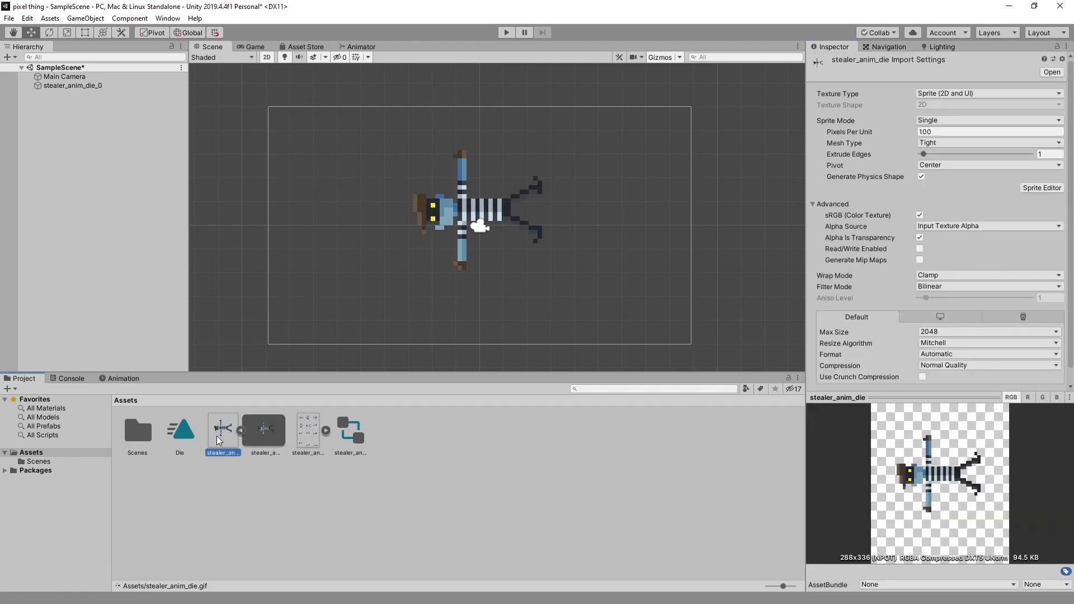
left_click(240, 430)
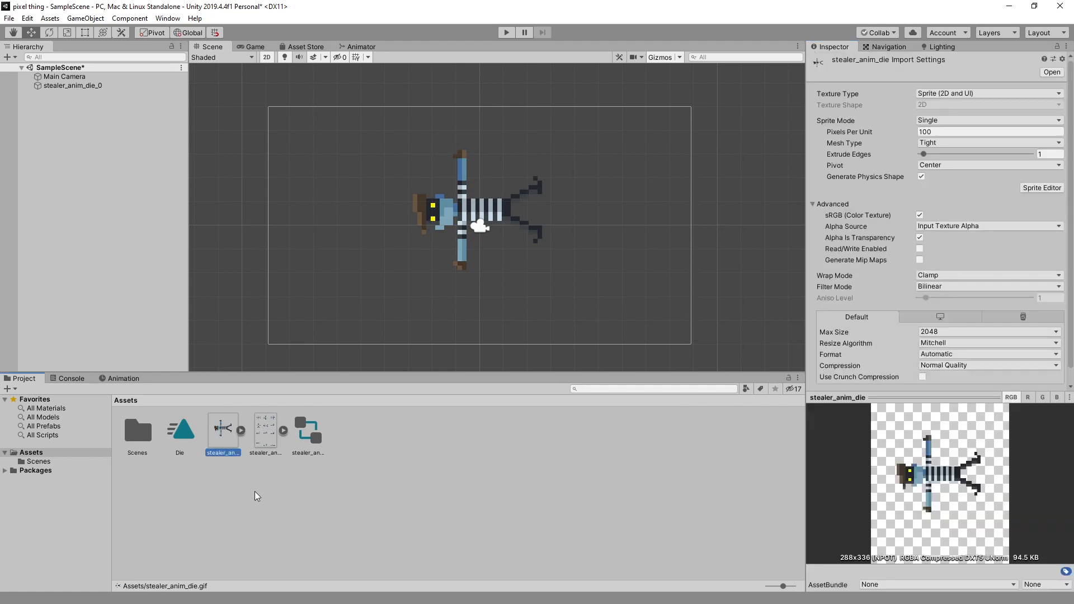
Step: Import sneaker_animtest.png into the project's Assets folder and select it to show its import settings
left_click(257, 496)
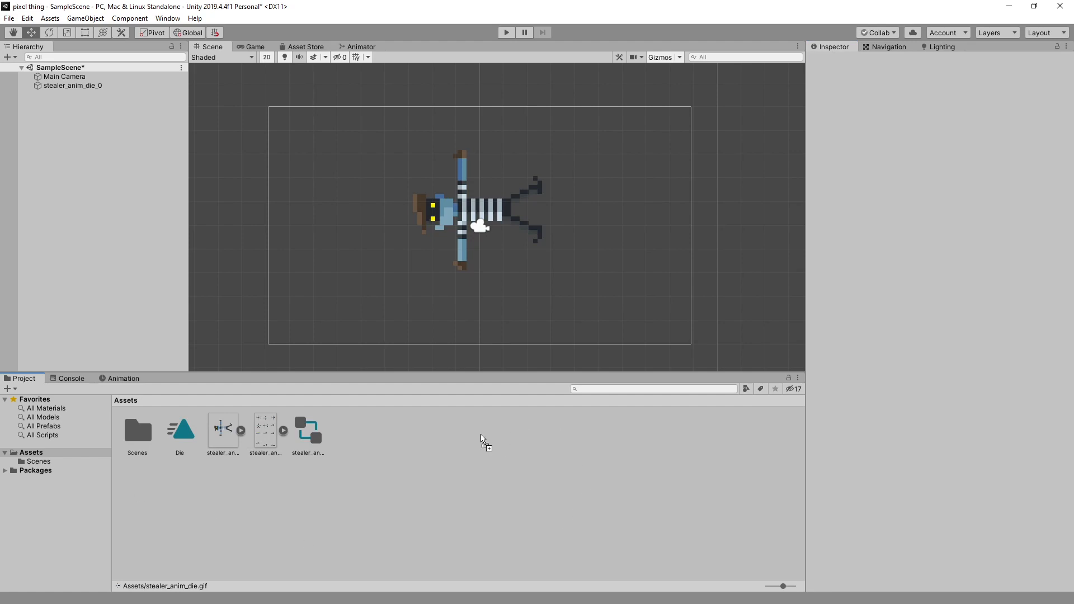
left_click(222, 437)
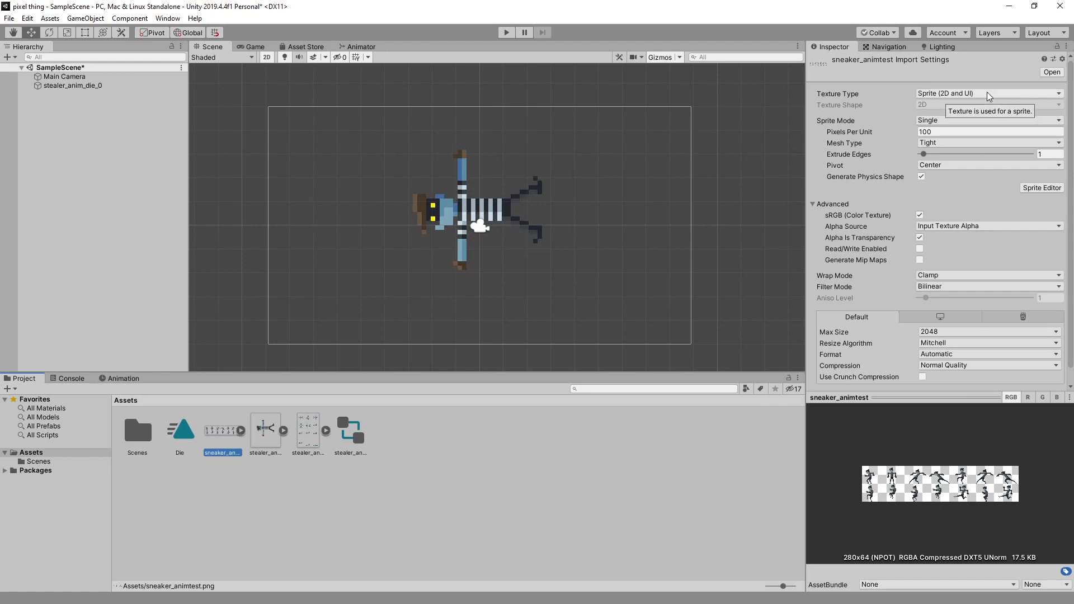
Step: Set sneaker_animtest's Pixels Per Unit to 32, its Sprite Mode to Multiple and its Mesh Type to Full Rect
left_click(906, 132)
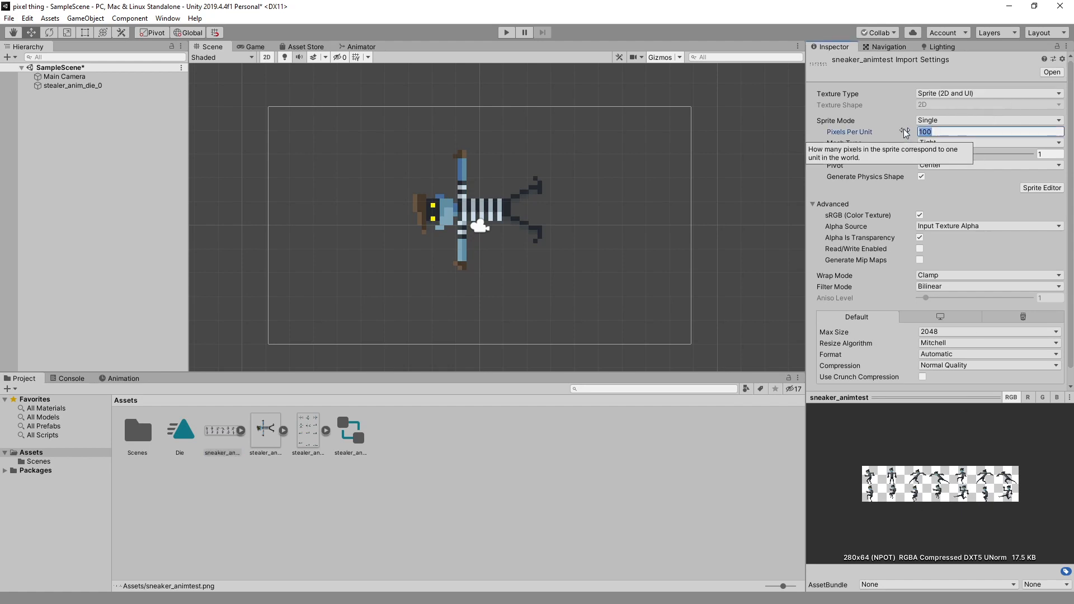
type("32")
left_click(947, 120)
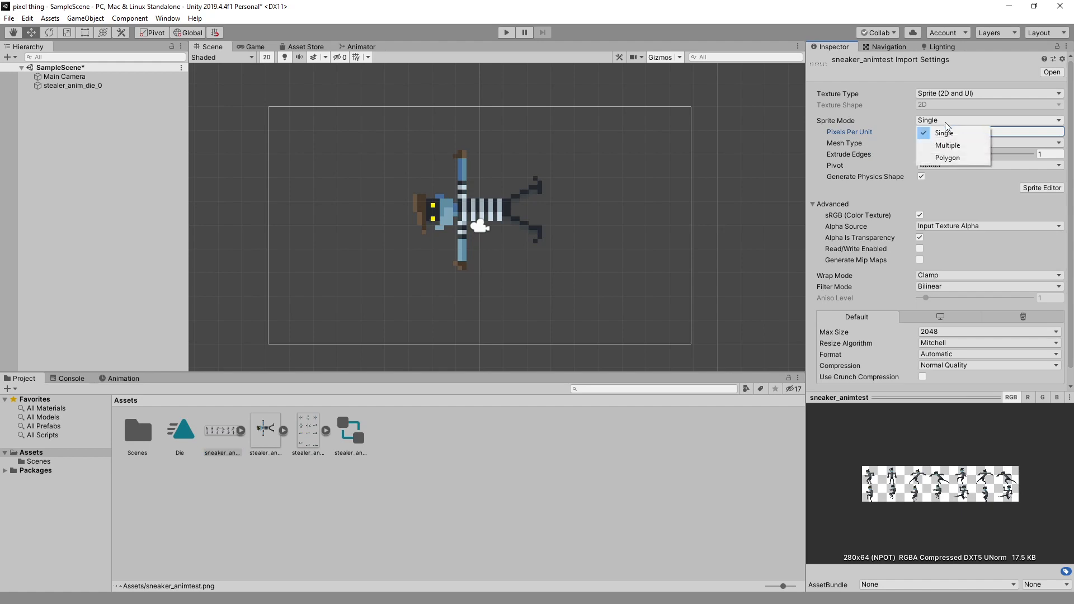
left_click(948, 144)
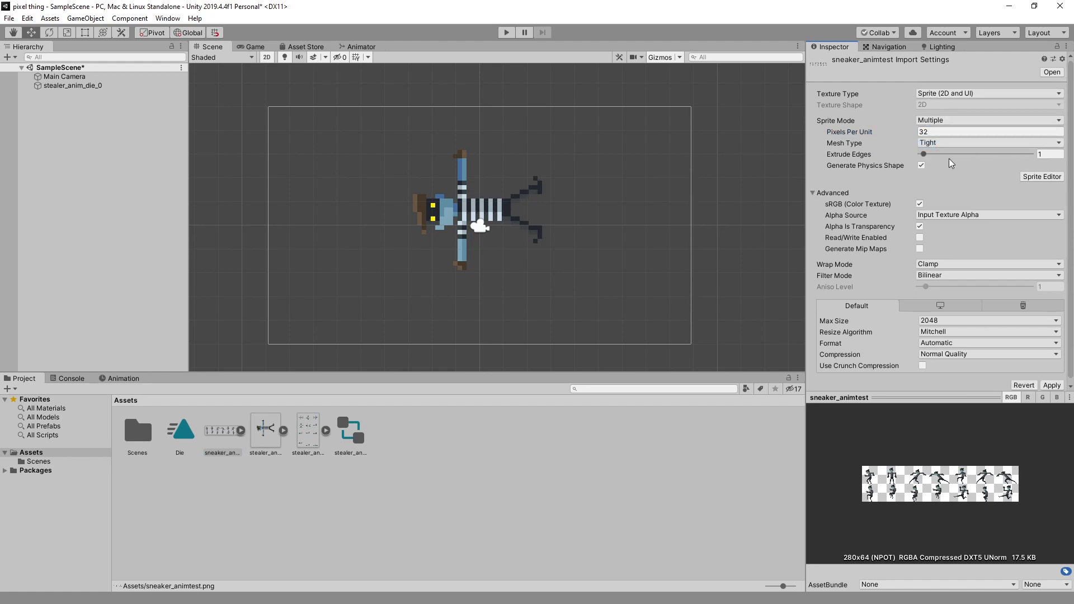
left_click(931, 144)
left_click(940, 157)
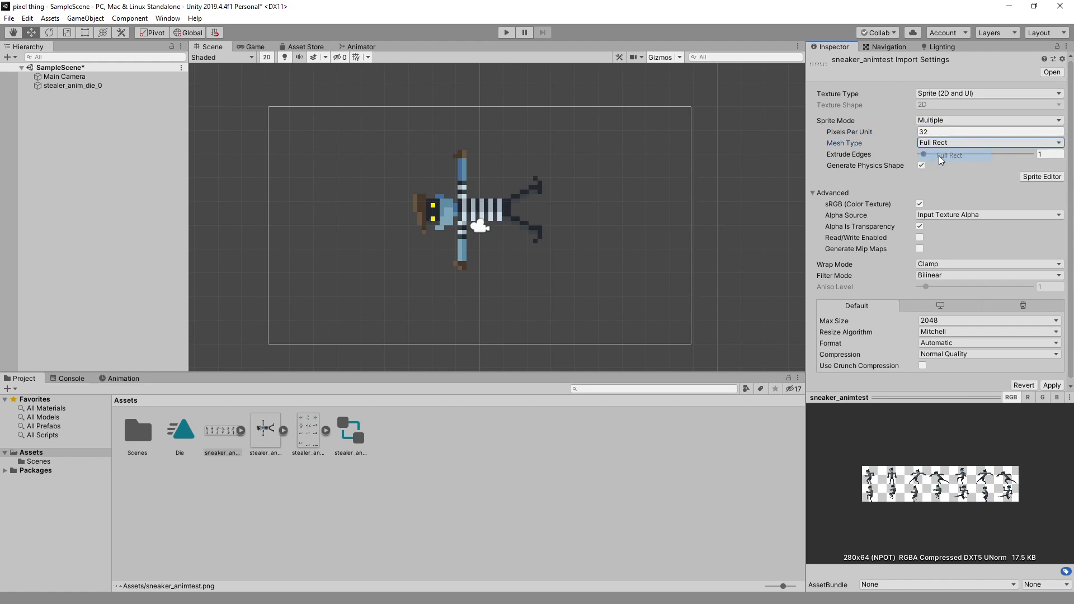
Step: Turn off Generate Physics Shape for sneaker_animtest, set its Filter Mode to Point (no filter), and apply the import settings
left_click(921, 165)
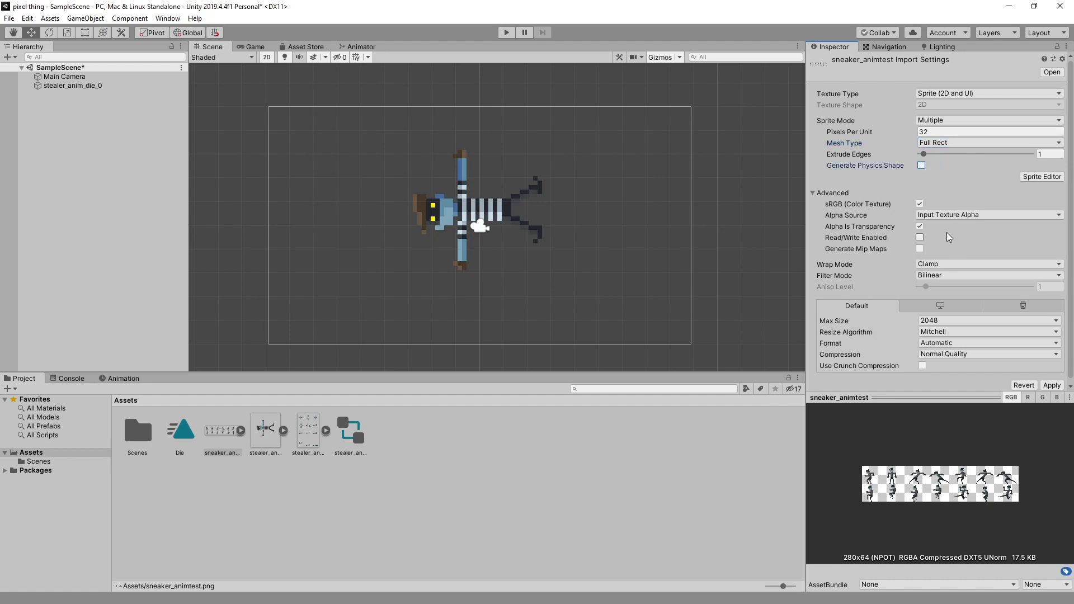
left_click(942, 276)
left_click(944, 288)
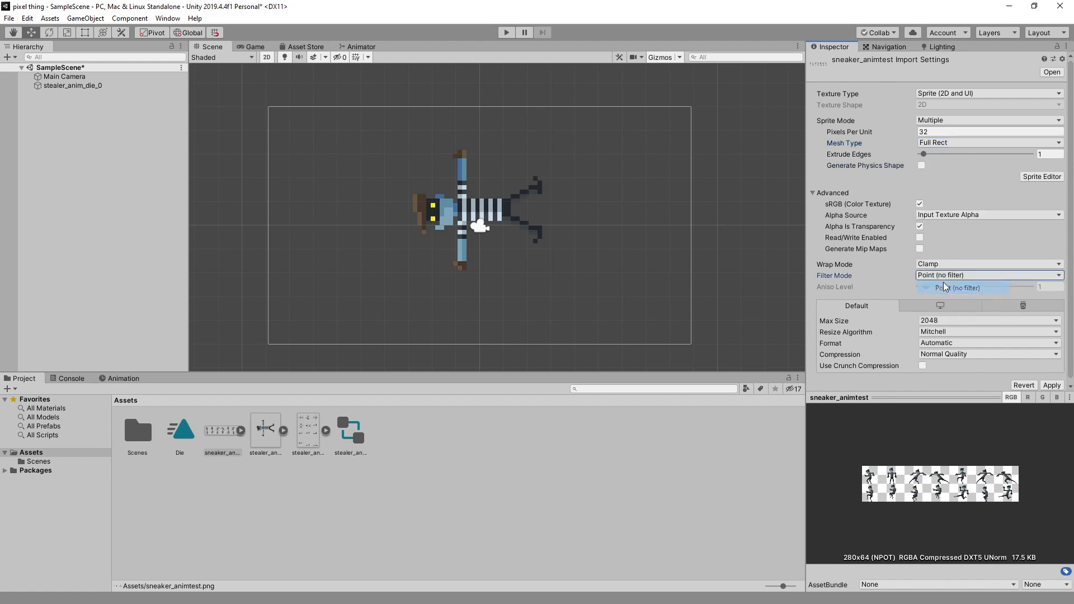
left_click(1053, 386)
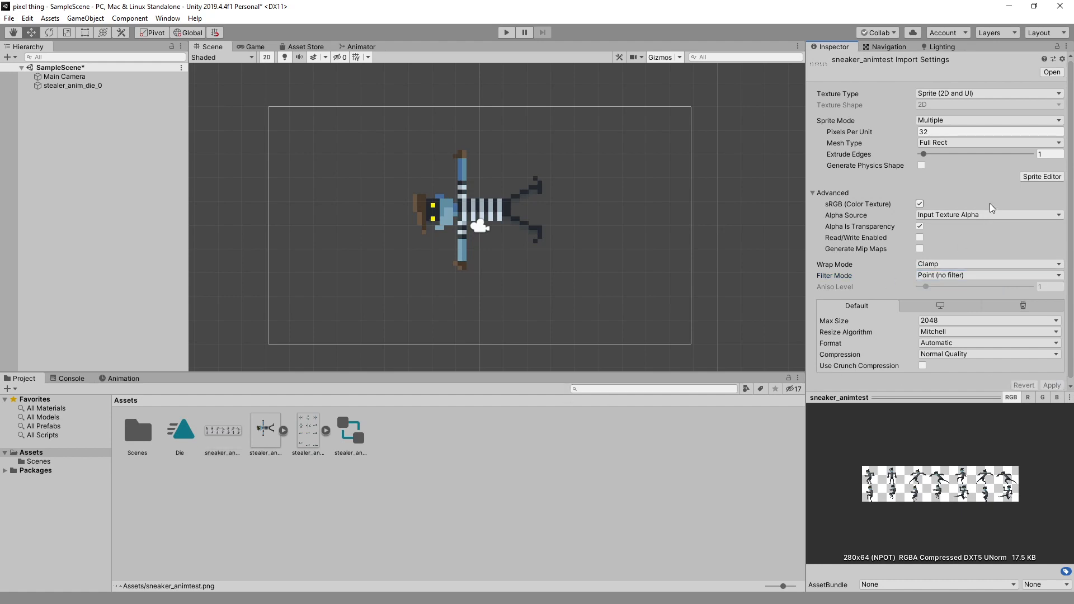
Step: Slice the sneaker_animtest sheet in the Sprite Editor by cell count into 7 columns and 2 rows
left_click(1037, 176)
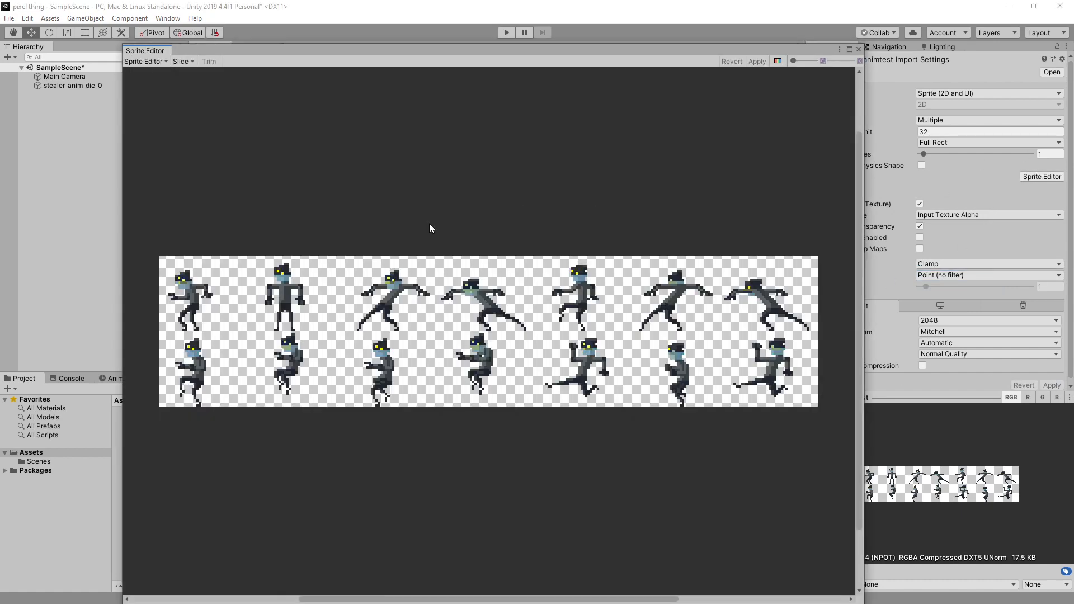
left_click(183, 61)
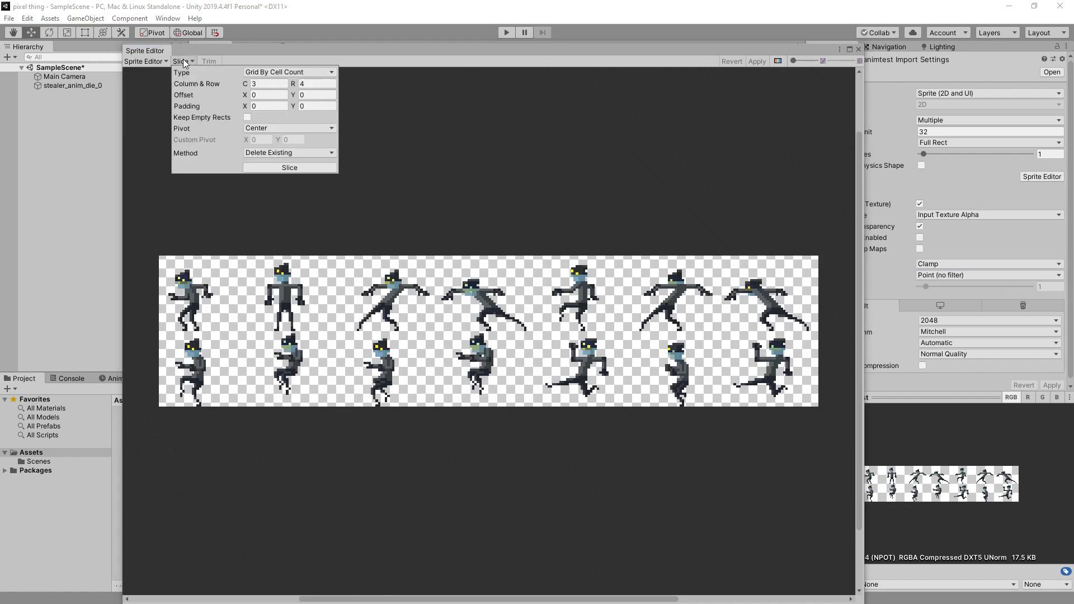
left_click(257, 83)
type("7")
left_click(317, 83)
left_click(298, 169)
Step: Check the sliced sheet with the alpha display toggled, apply the slices and close the Sprite Editor
left_click(778, 61)
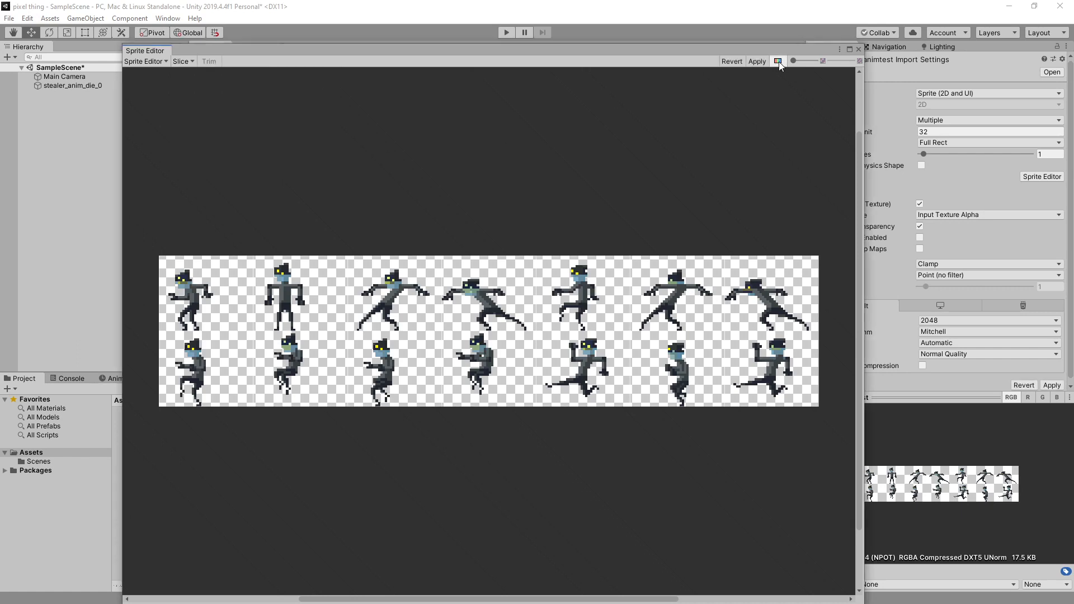
left_click(779, 61)
left_click(779, 62)
left_click(757, 61)
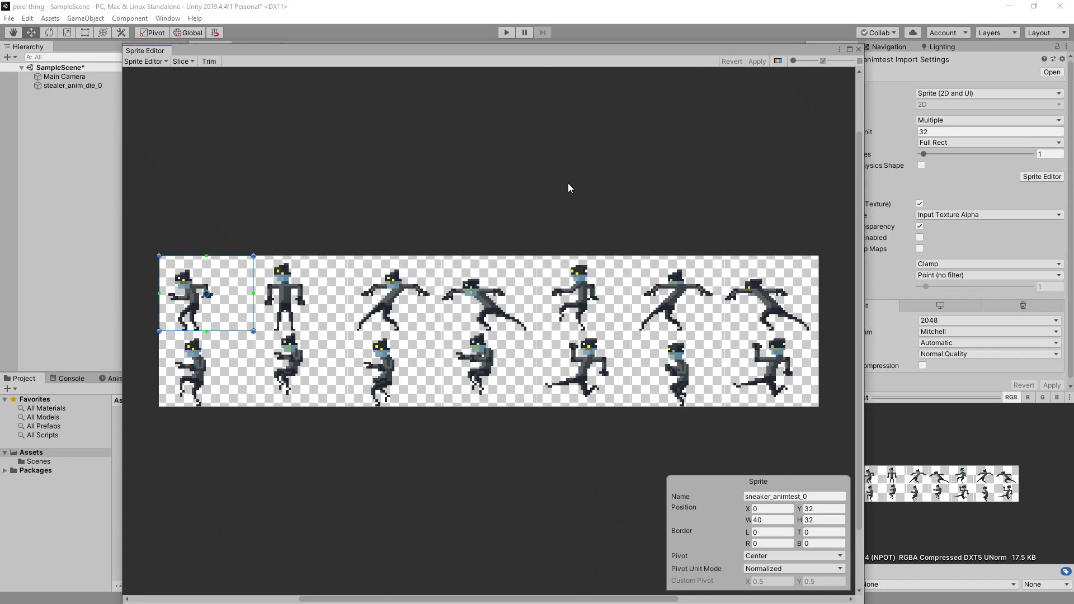
left_click(859, 50)
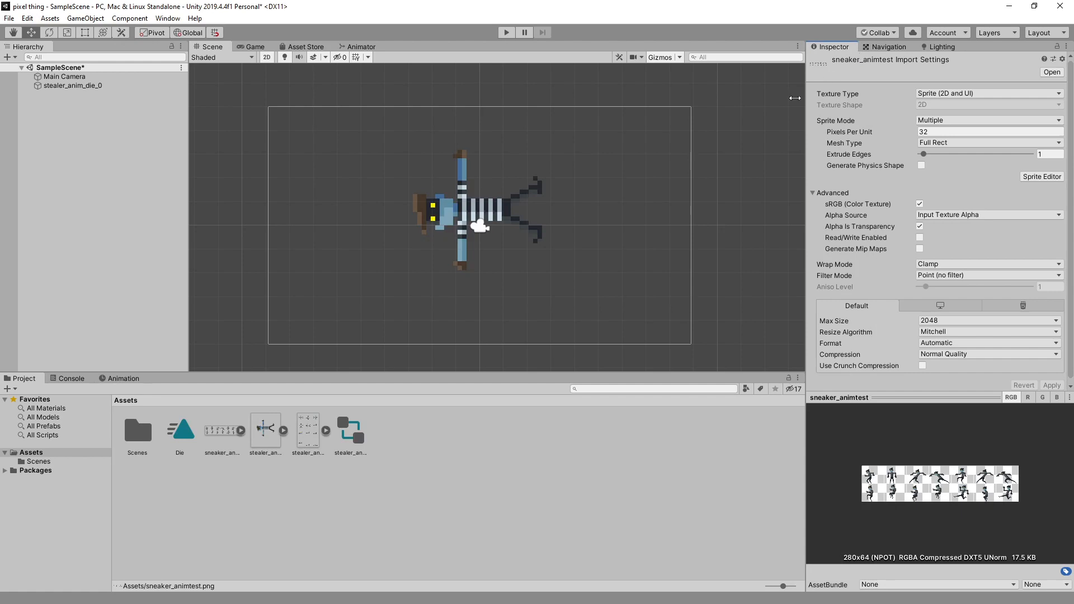
Step: Expand the sneaker_animtest asset and add its first sprite, sneaker_animtest_0, to the scene hierarchy
left_click(326, 432)
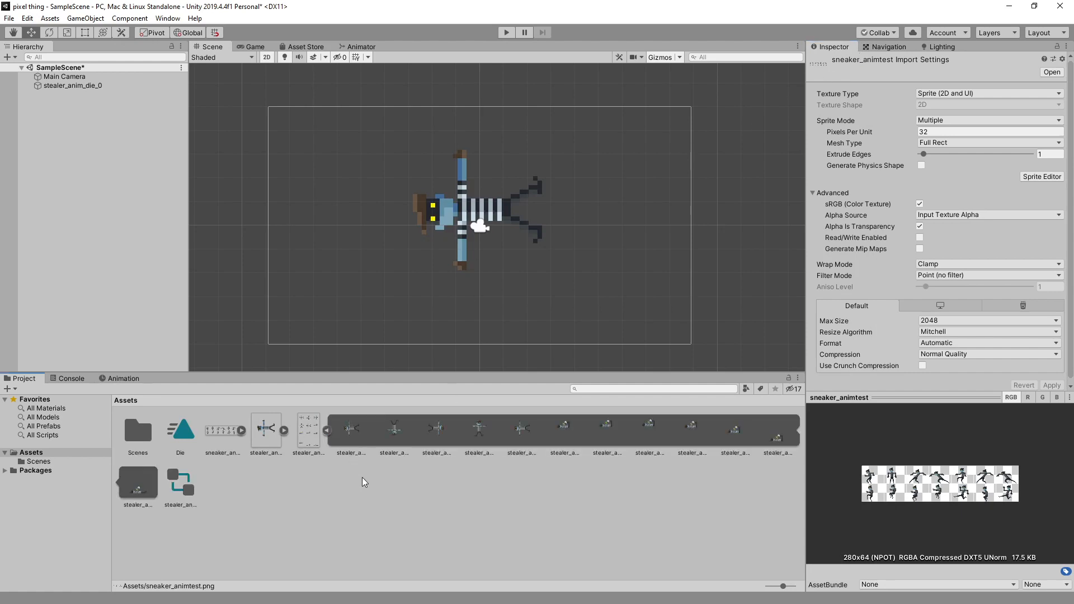
left_click(328, 431)
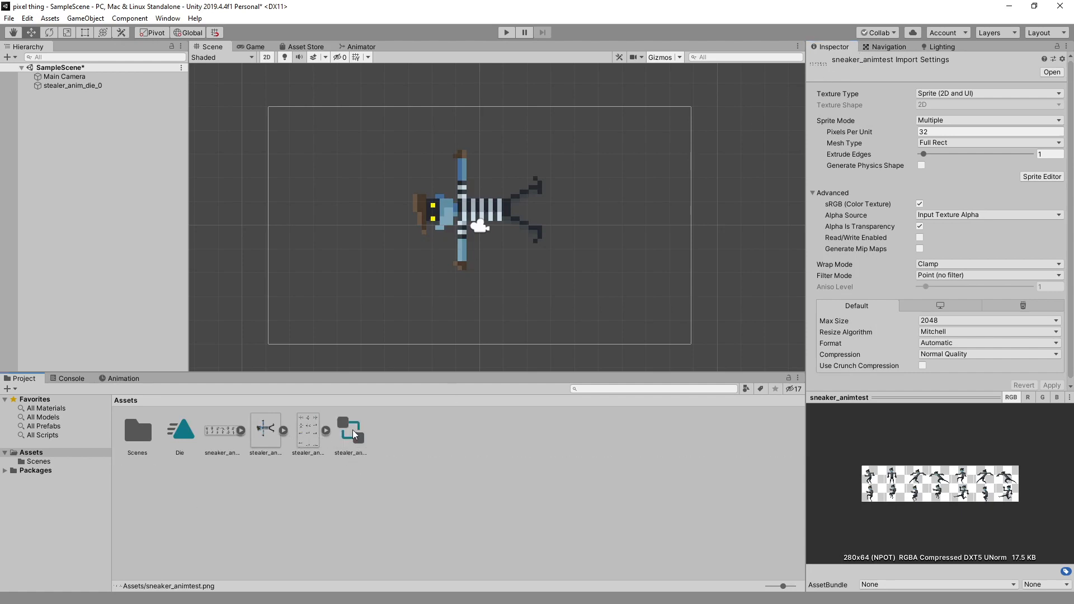
left_click(212, 435)
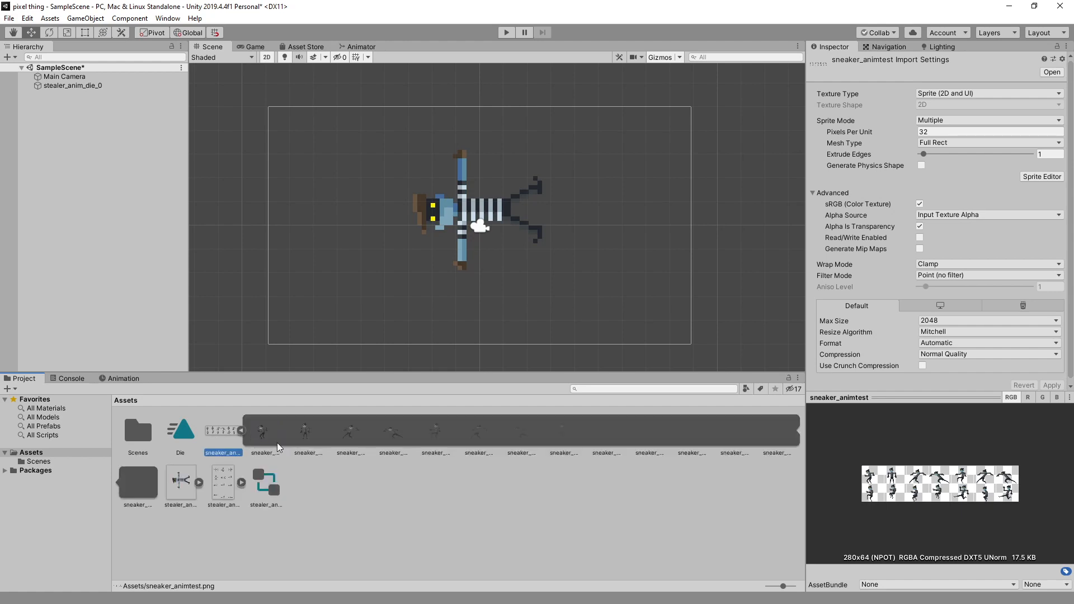
left_click(241, 431)
left_click(249, 429)
left_click_drag(248, 430, 73, 211)
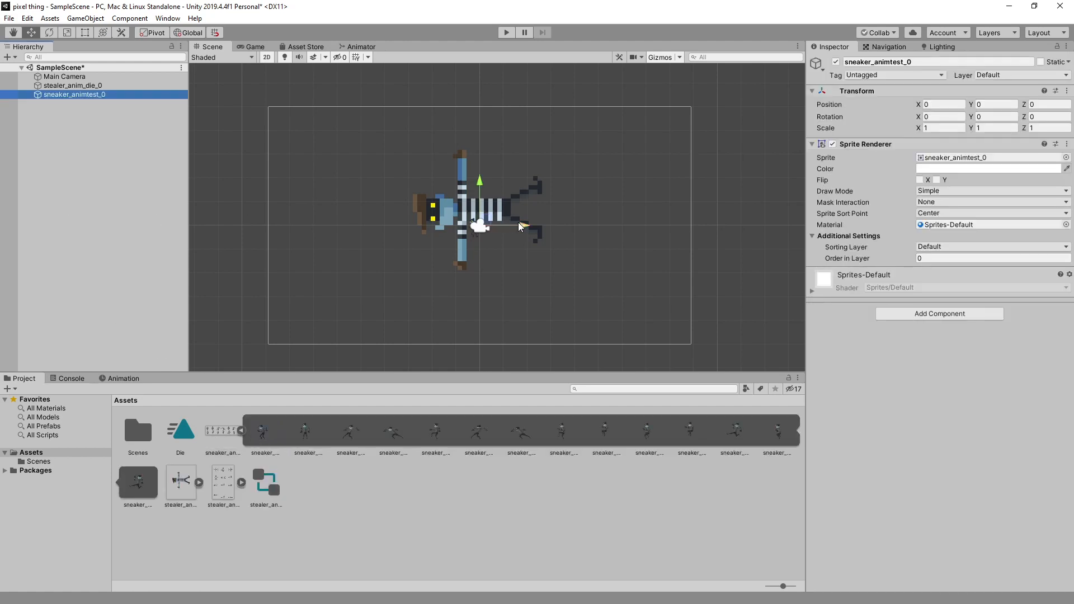
Step: Deactivate the stealer_anim_die_0 object and frame sneaker_animtest_0 in the Scene view
left_click(123, 86)
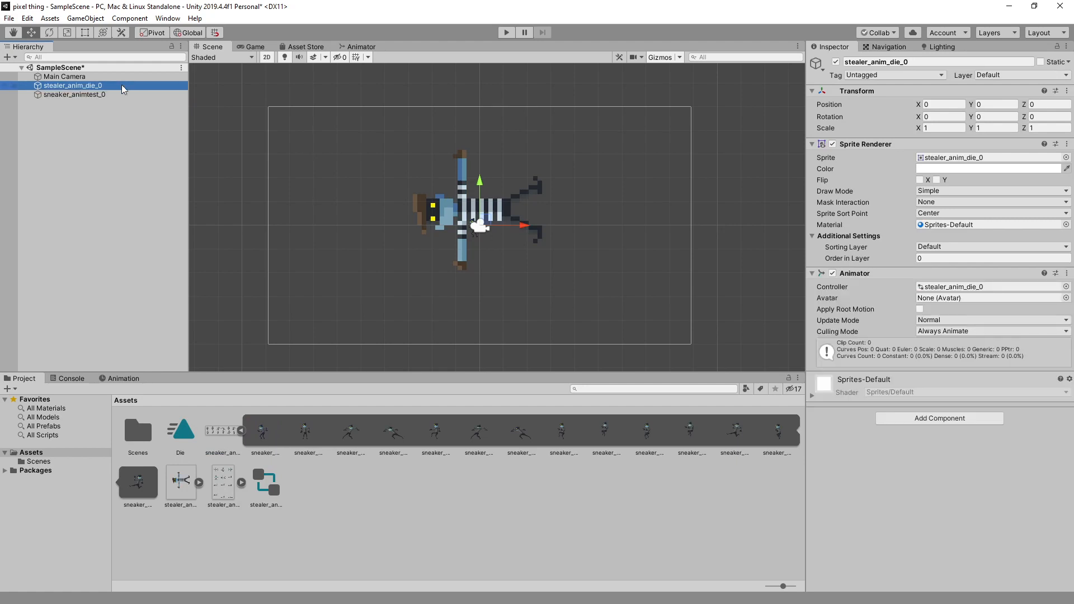
left_click(103, 96)
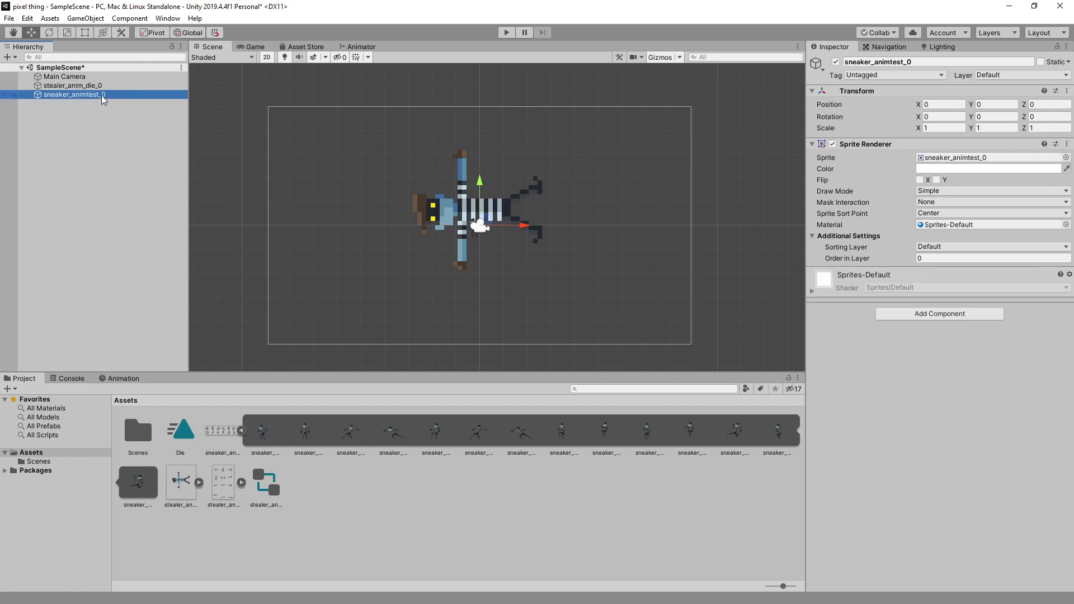
left_click(95, 85)
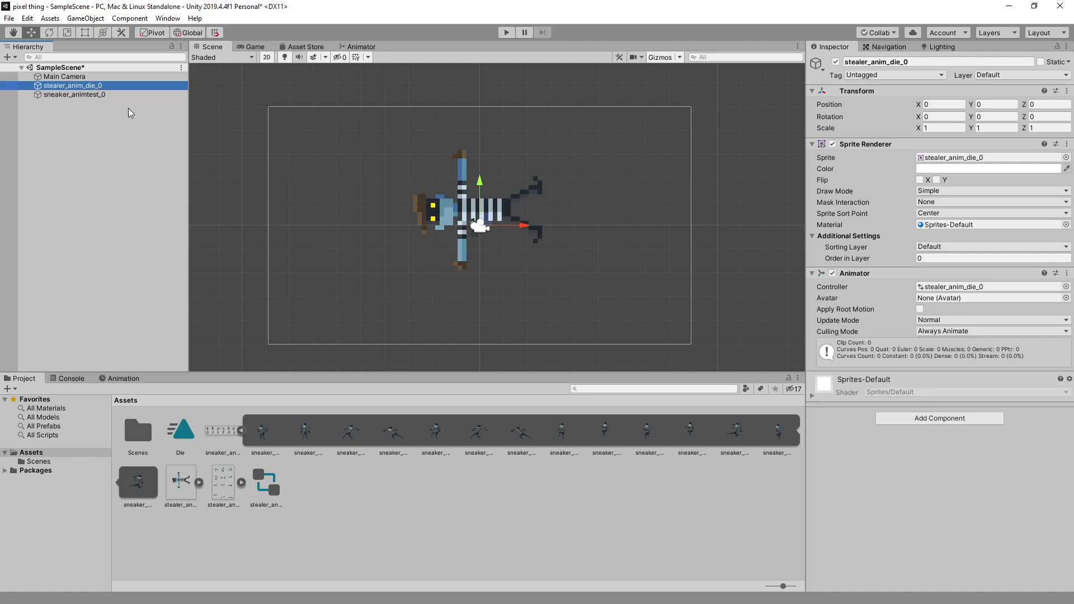
left_click(836, 62)
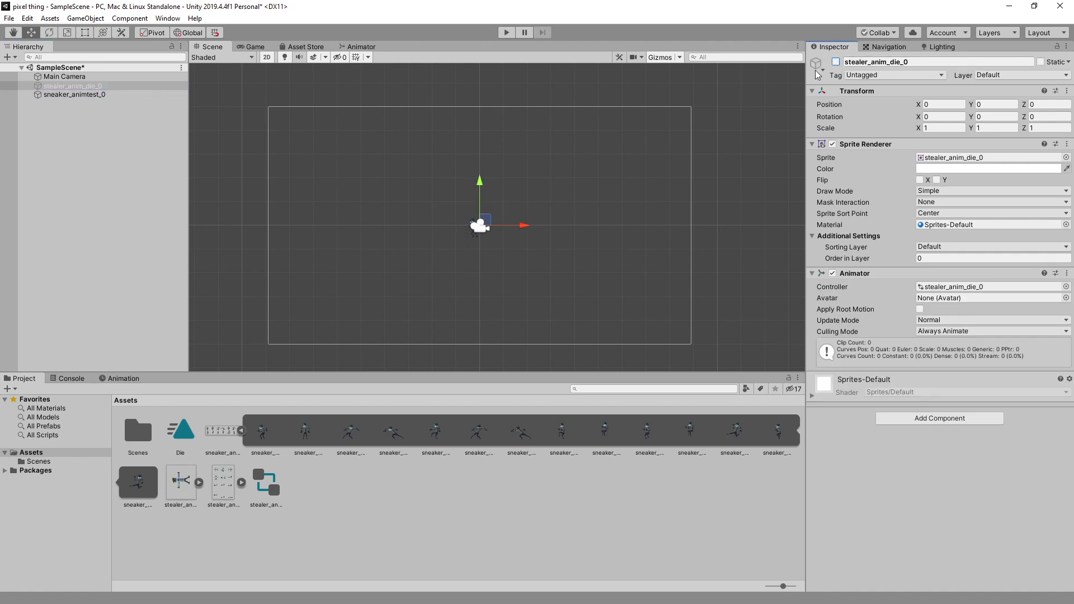
left_click(99, 135)
left_click(87, 94)
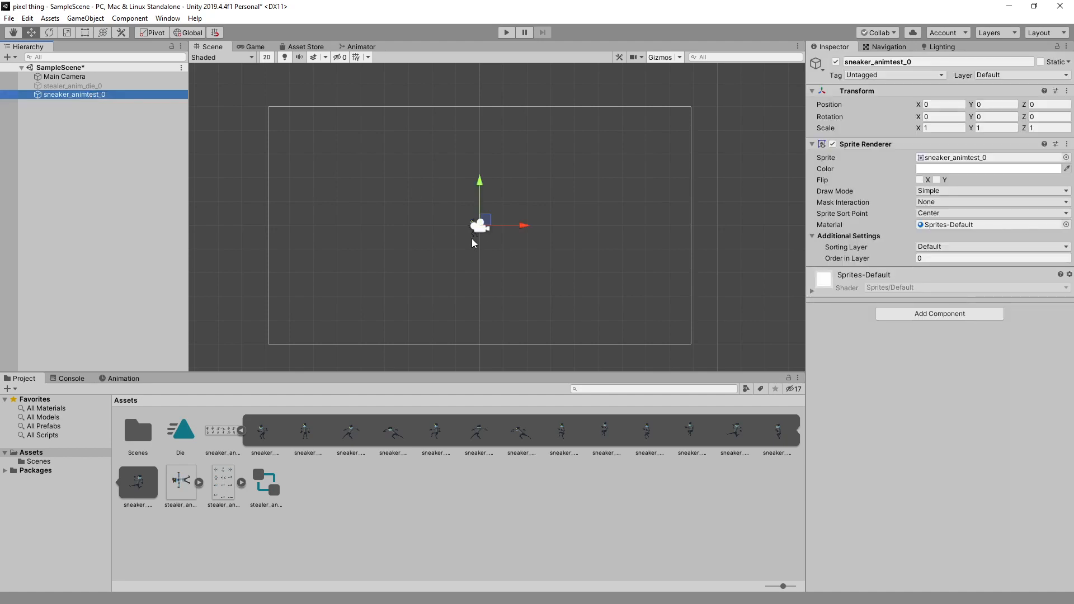
key("f")
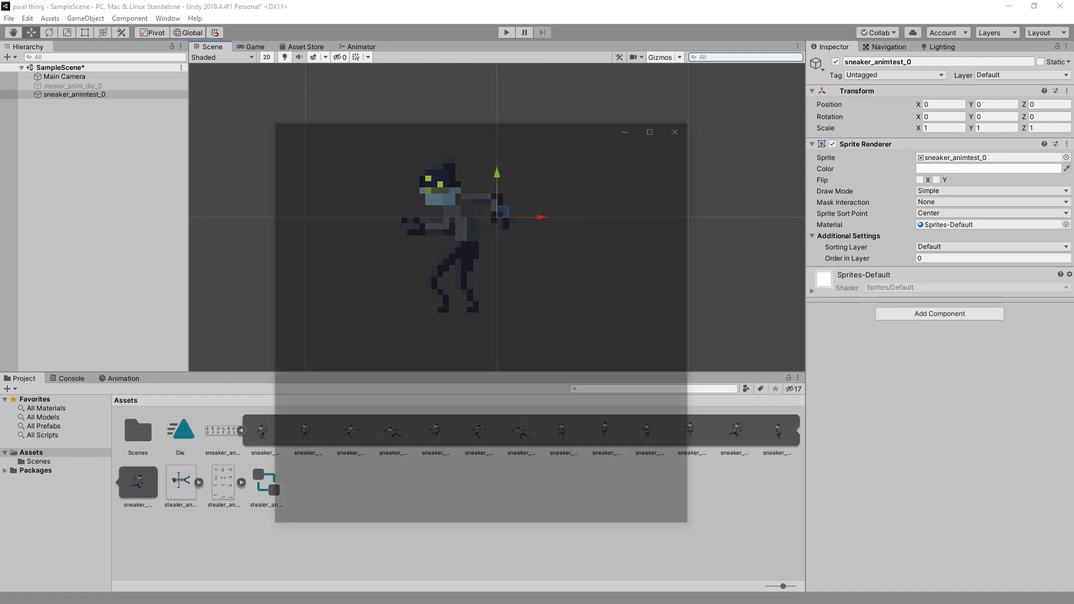
Step: Examine the original sneaker_animtest.png up close in Photos and Pictureflect Photo Viewer, closing each viewer when done
scroll(438, 341, "up", 5)
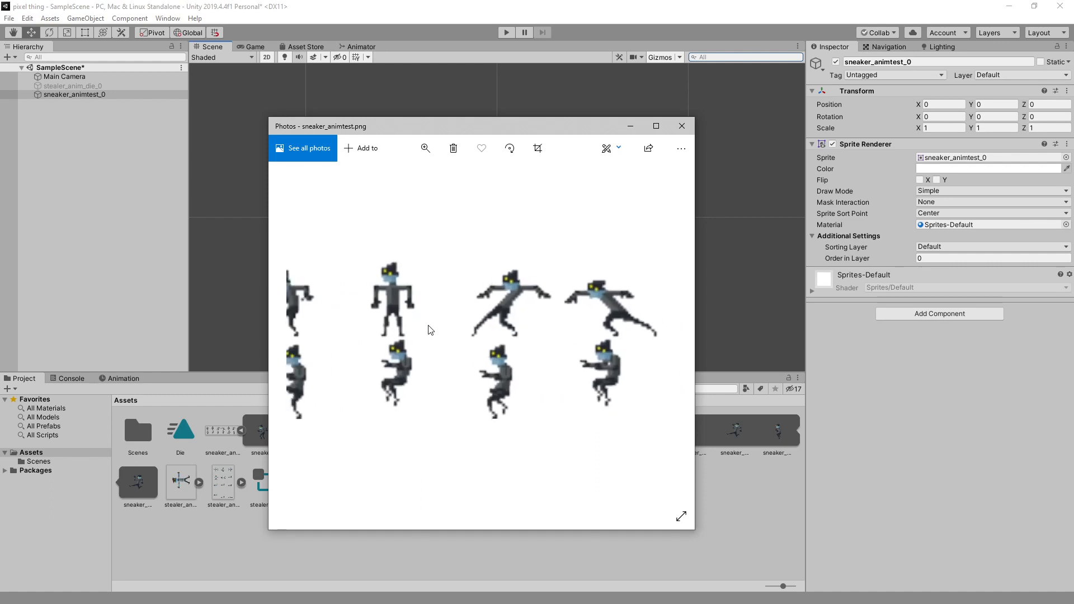
left_click(682, 126)
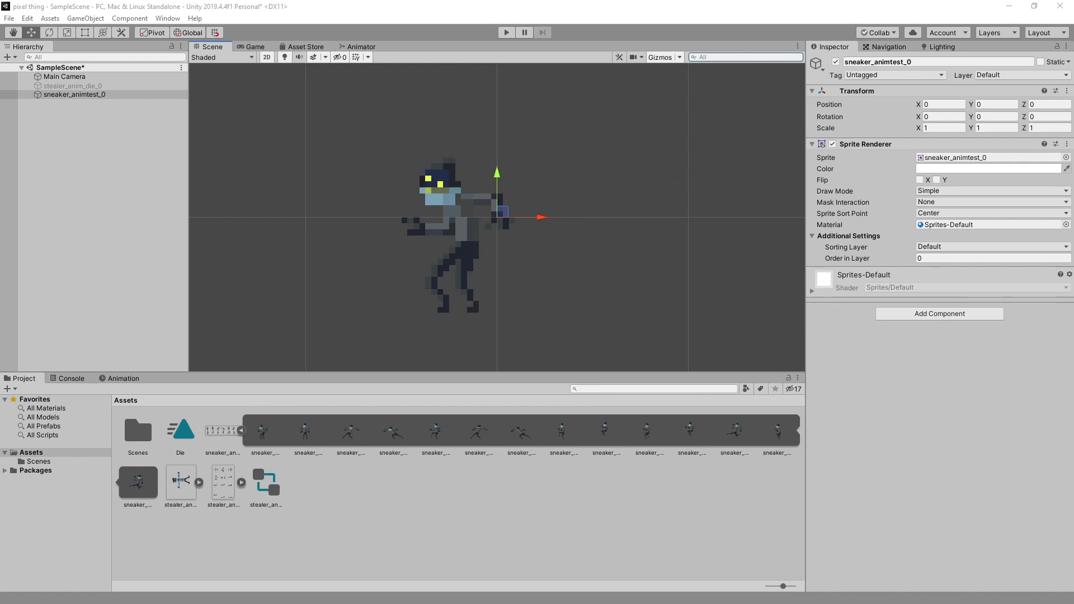
scroll(542, 344, "up", 5)
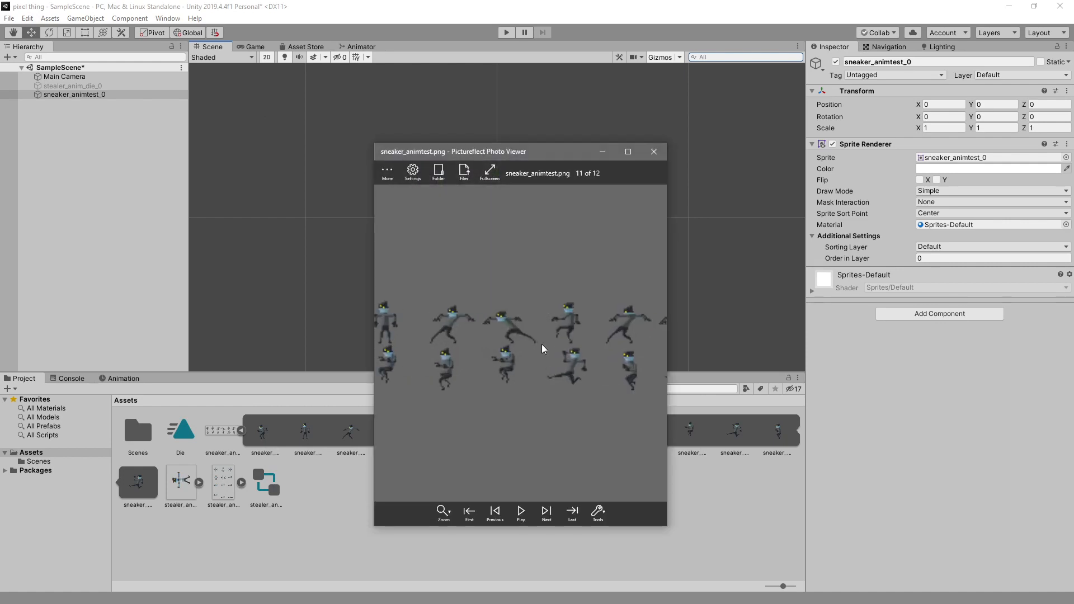
left_click(629, 151)
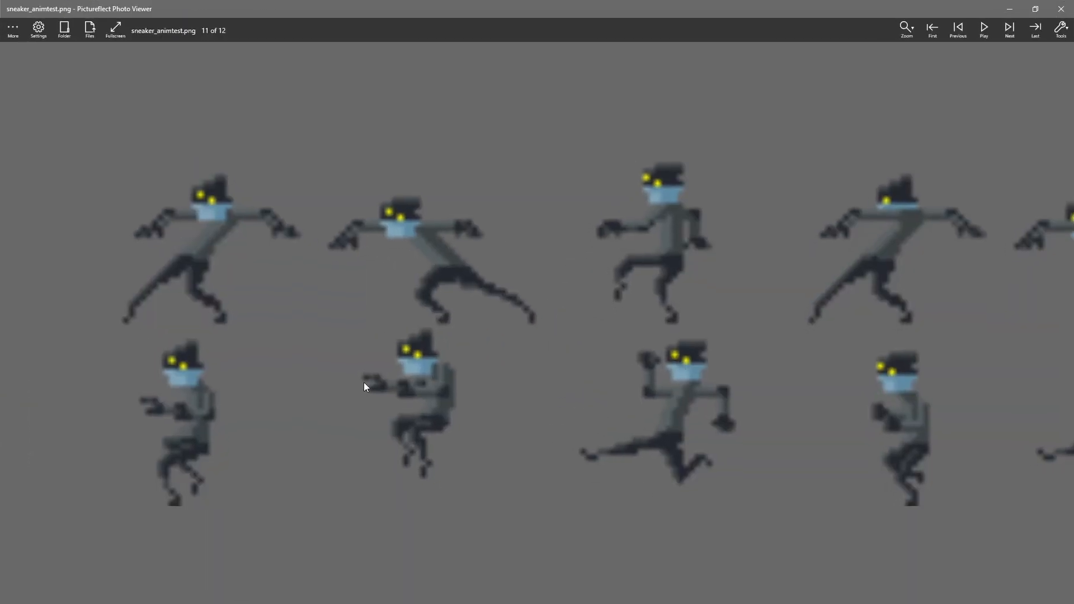
scroll(366, 386, "up", 5)
scroll(513, 376, "down", 8)
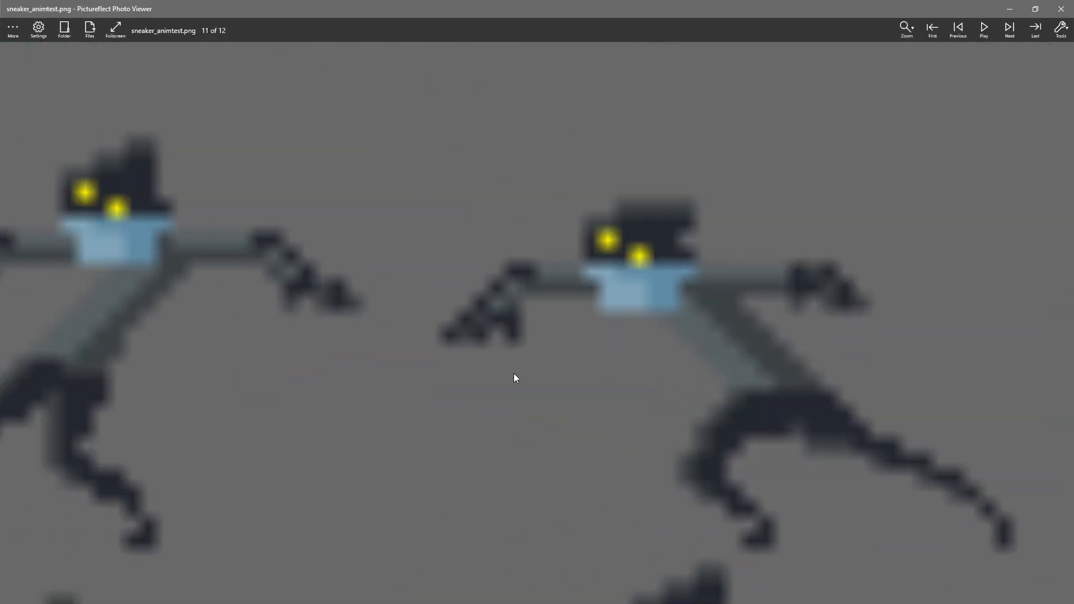
scroll(501, 388, "up", 8)
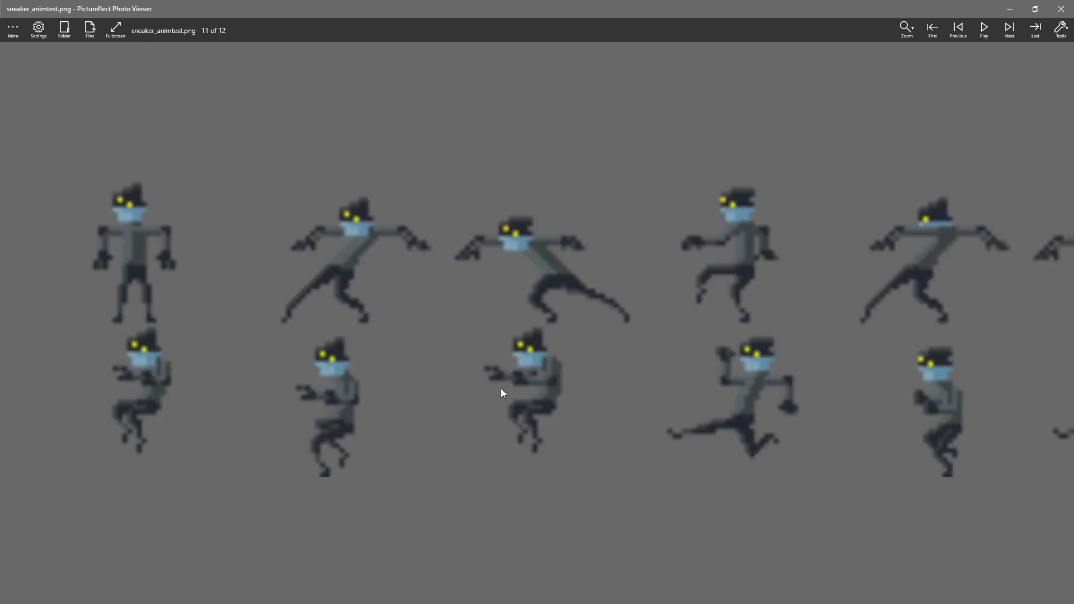
scroll(526, 363, "down", 4)
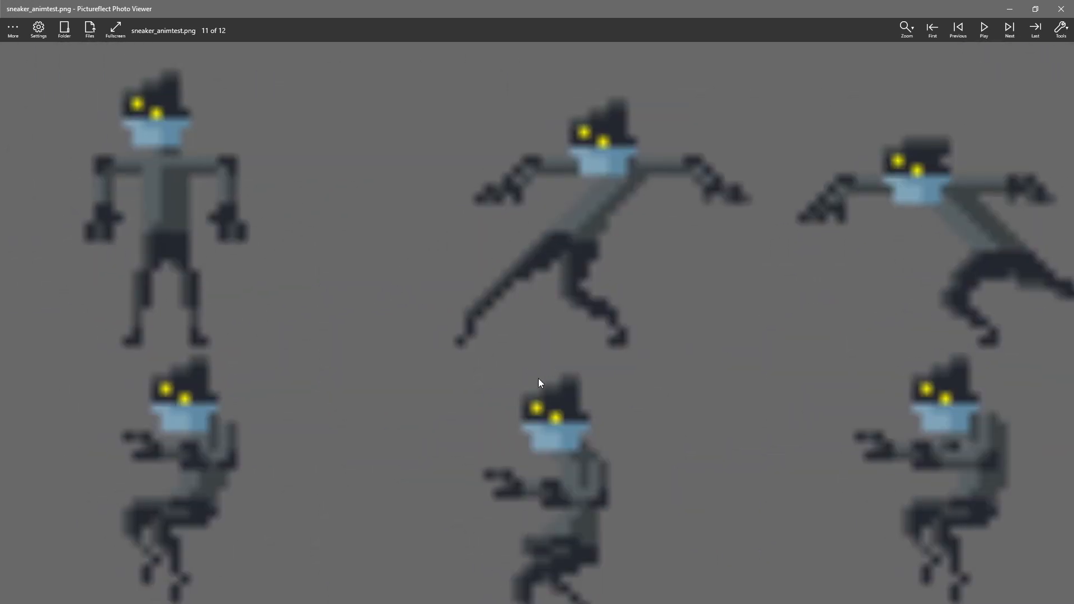
left_click(1061, 8)
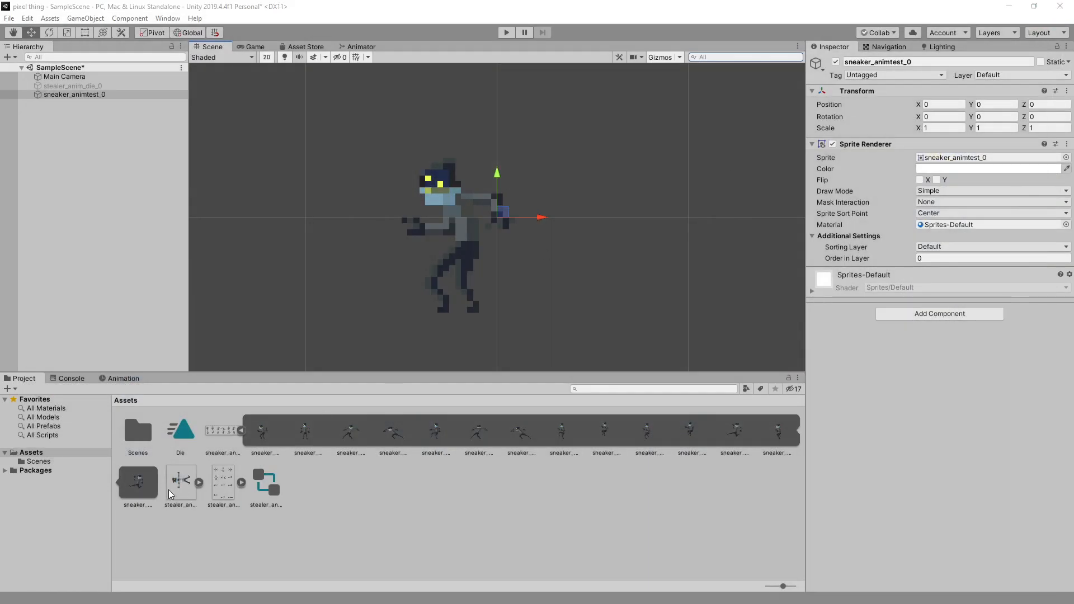
Step: Turn off sRGB (Color Texture) for the stealer_anim_die sprite sheet and apply the import settings
left_click(222, 479)
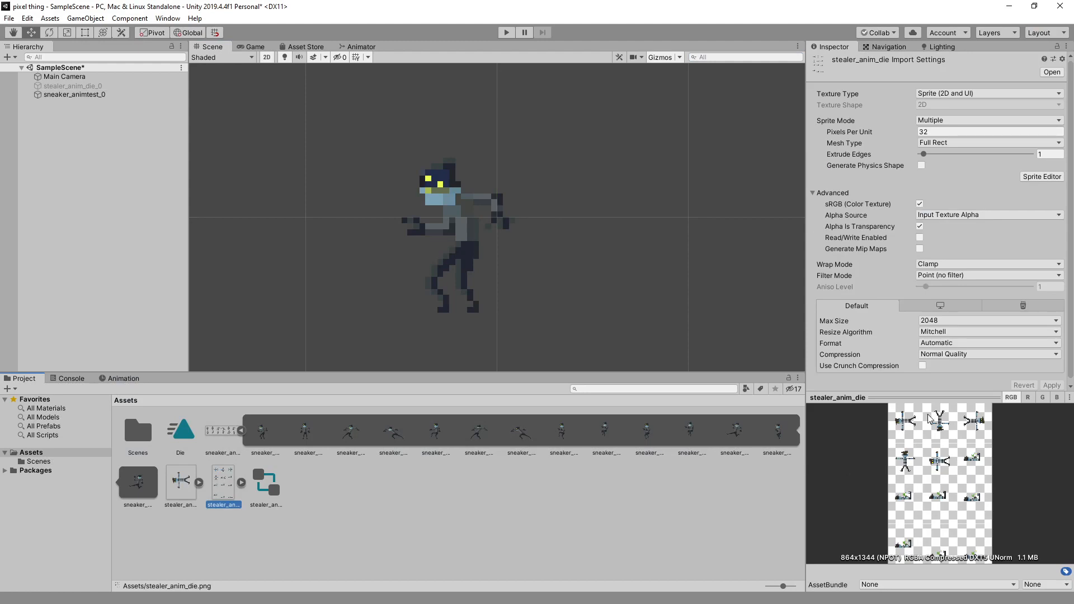
left_click(969, 265)
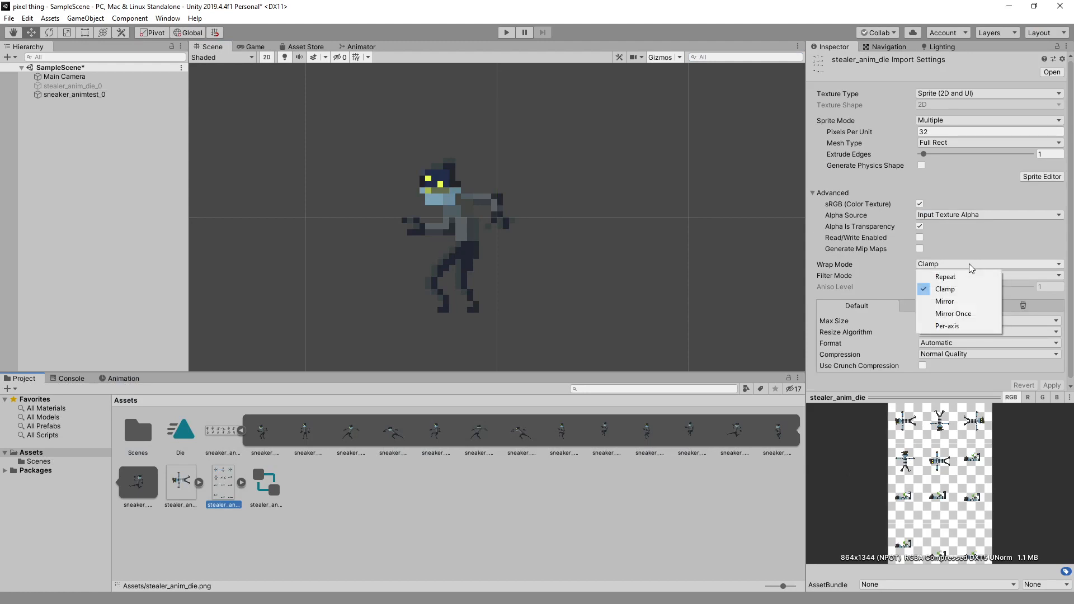
left_click(969, 264)
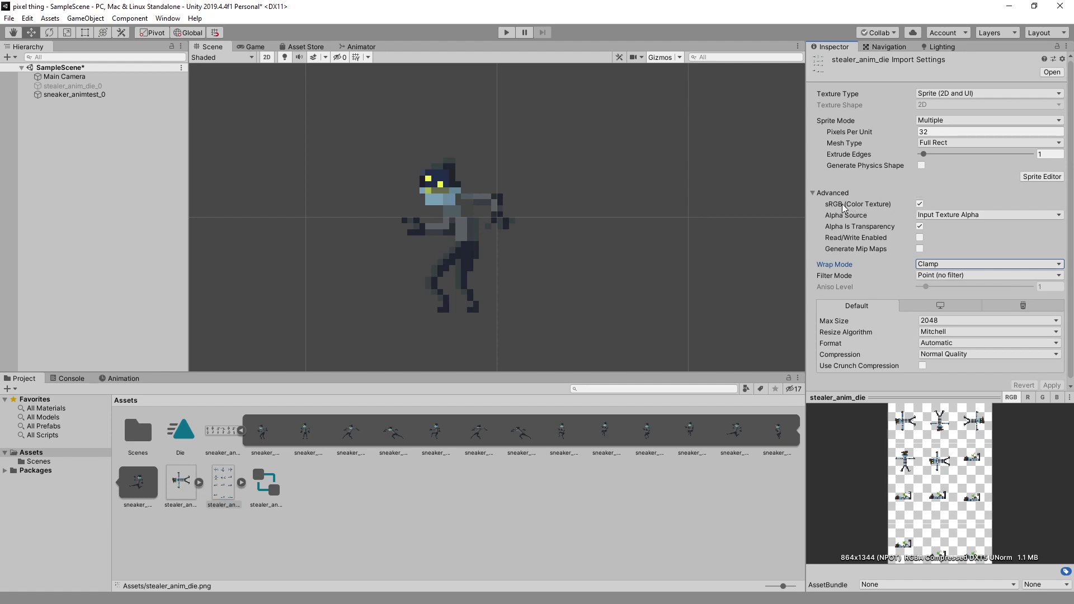
left_click(919, 204)
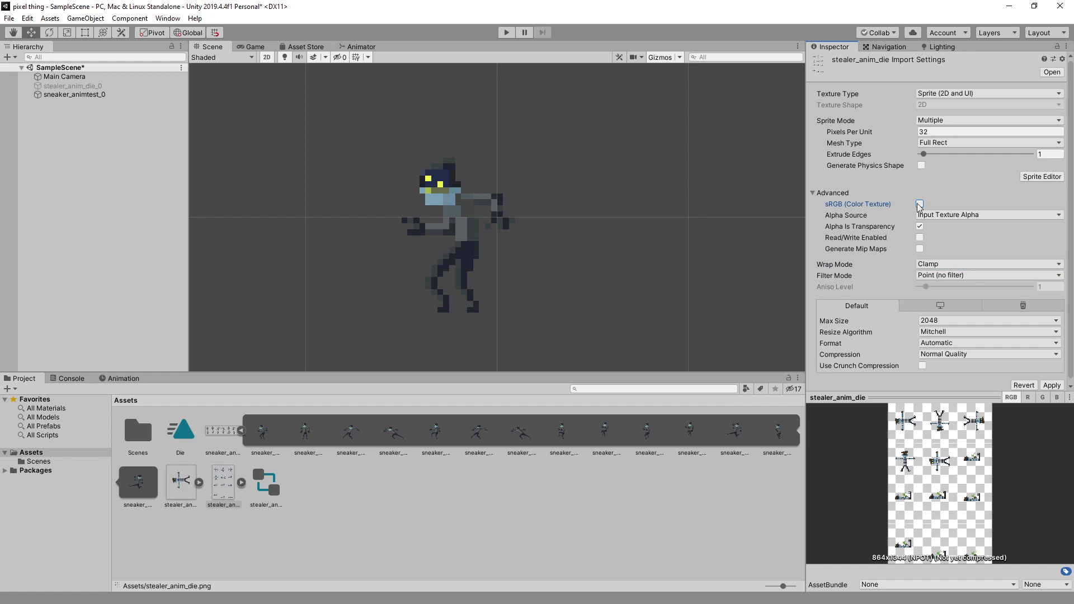
left_click(1050, 385)
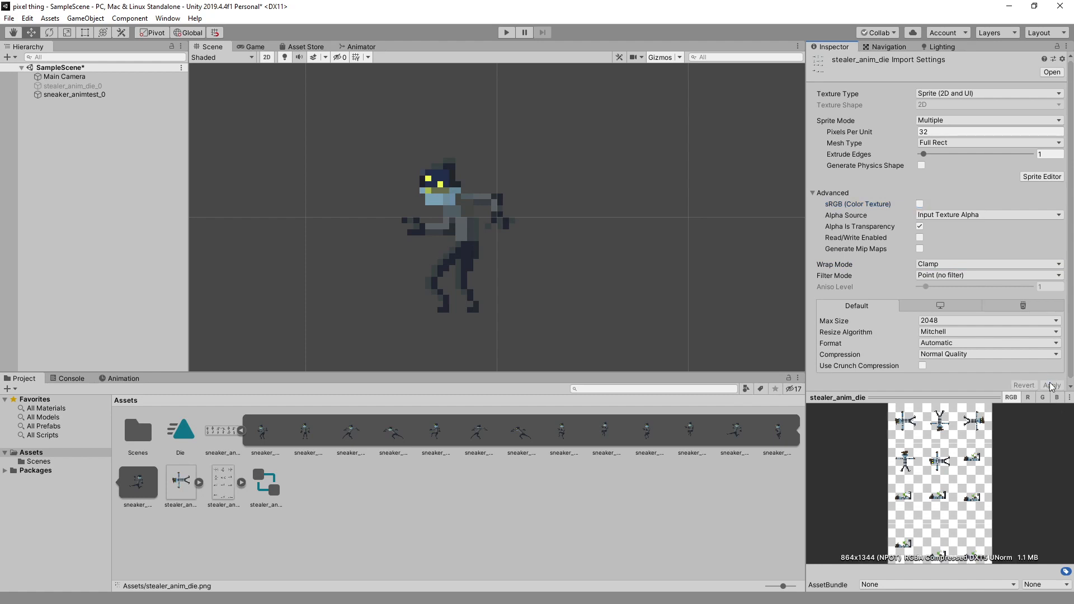
left_click(960, 274)
left_click(951, 285)
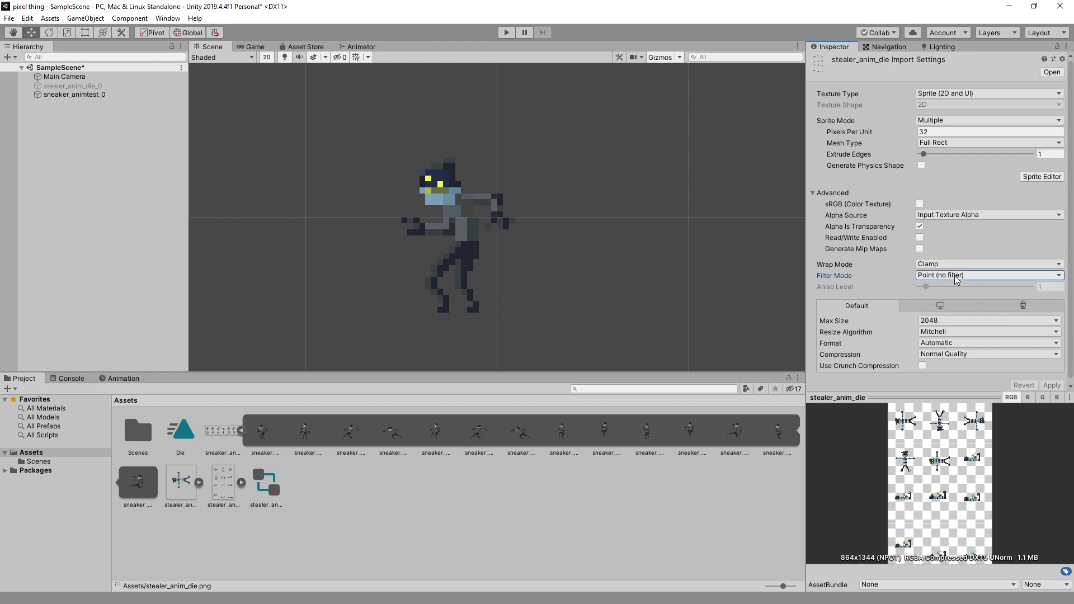
left_click(950, 216)
left_click(950, 216)
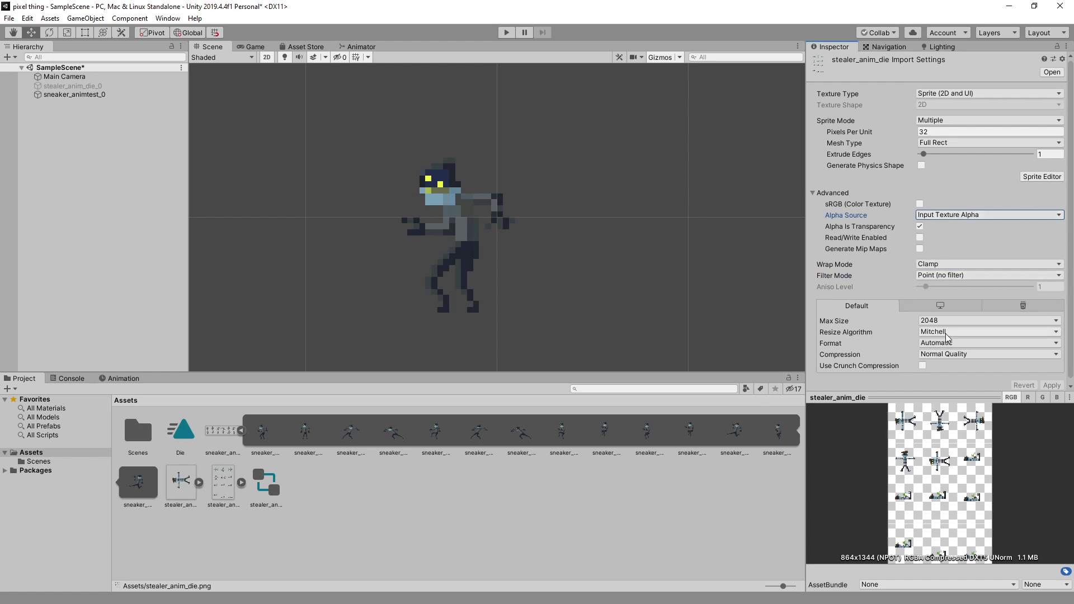
Step: Set the compression of the stealer_anim_die.png sprite sheet to None and apply the import settings
left_click(943, 355)
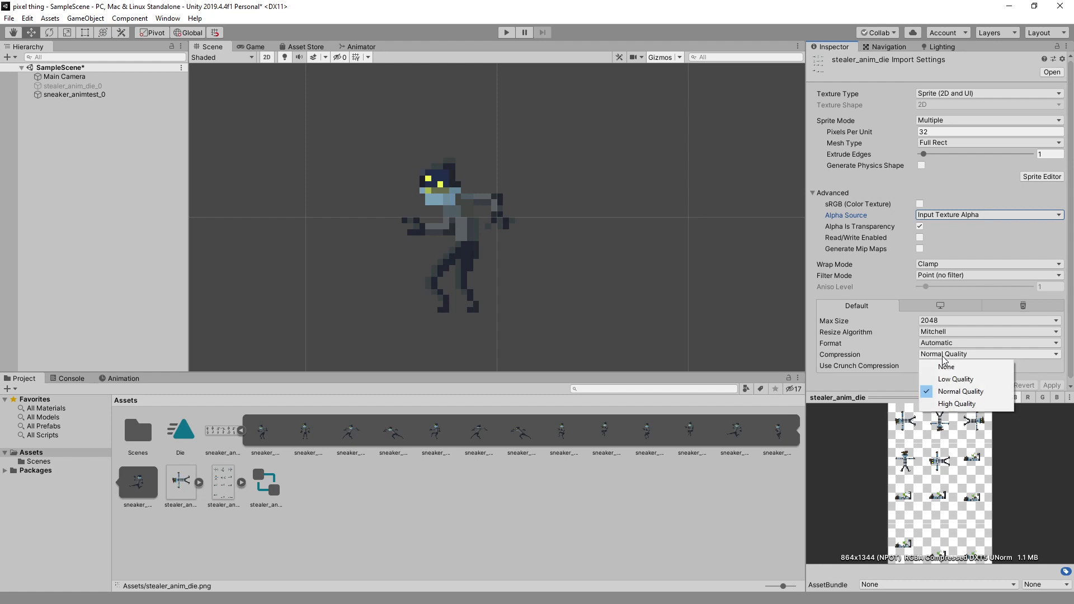
left_click(945, 367)
left_click(1059, 374)
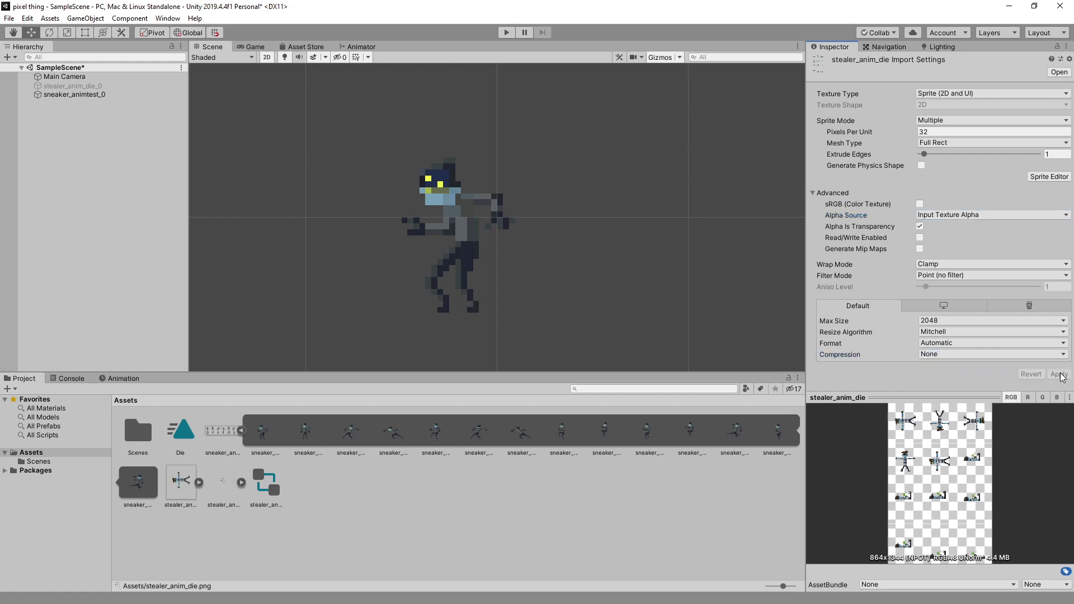
Step: Set the compression of the sneaker_animtest sprite sheet to None and apply the import settings
left_click(302, 476)
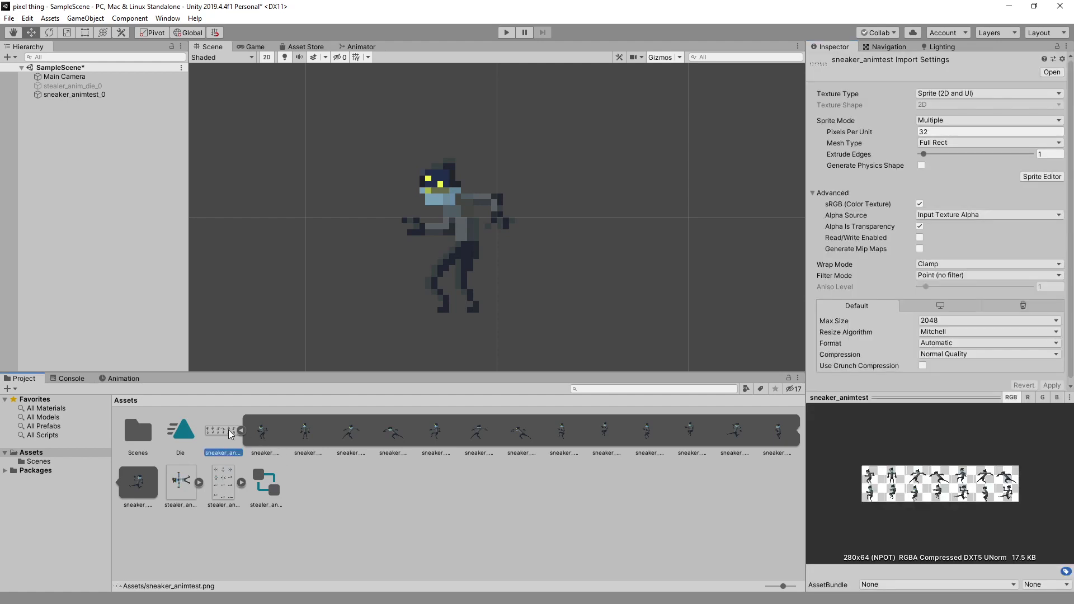
left_click(951, 355)
left_click(946, 367)
left_click(1062, 375)
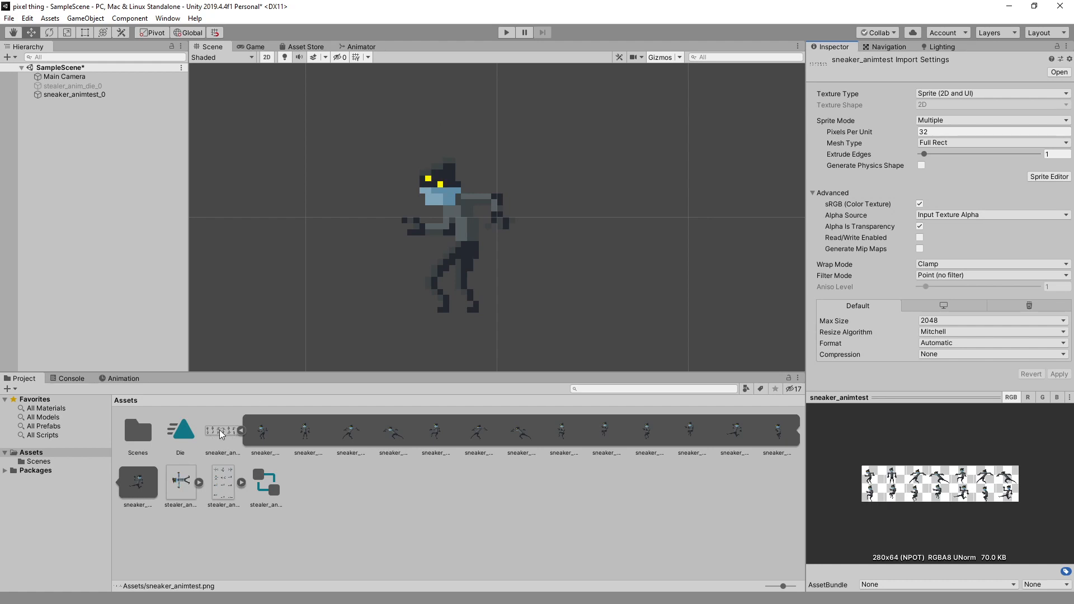
Step: Set the compression of stealer_anim_die.gif to None, apply it, and check the import settings of both PNG sprite sheets
left_click(185, 478)
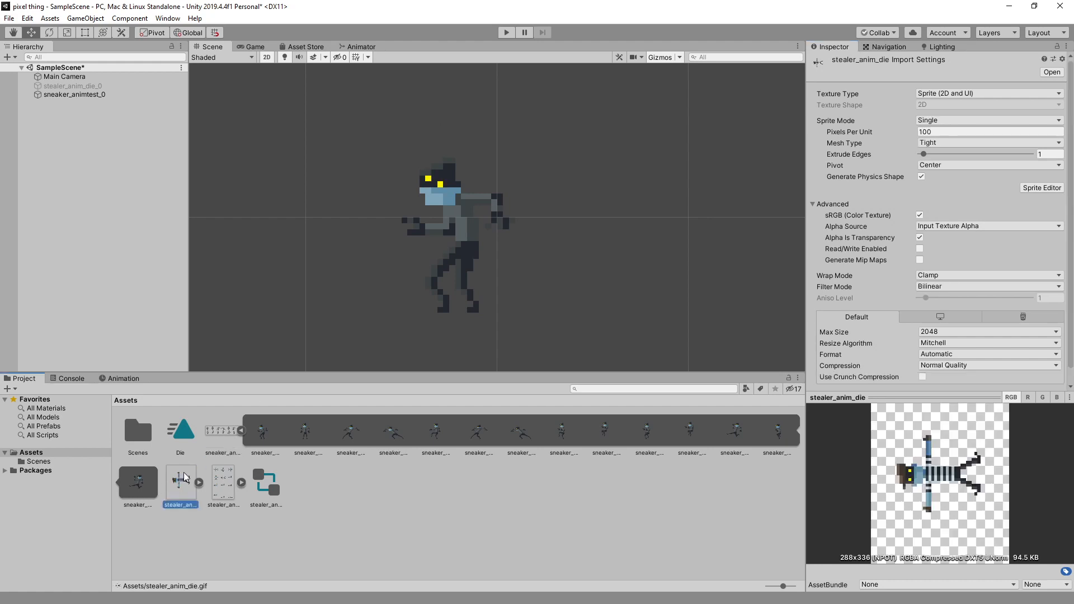
left_click(1001, 367)
left_click(976, 378)
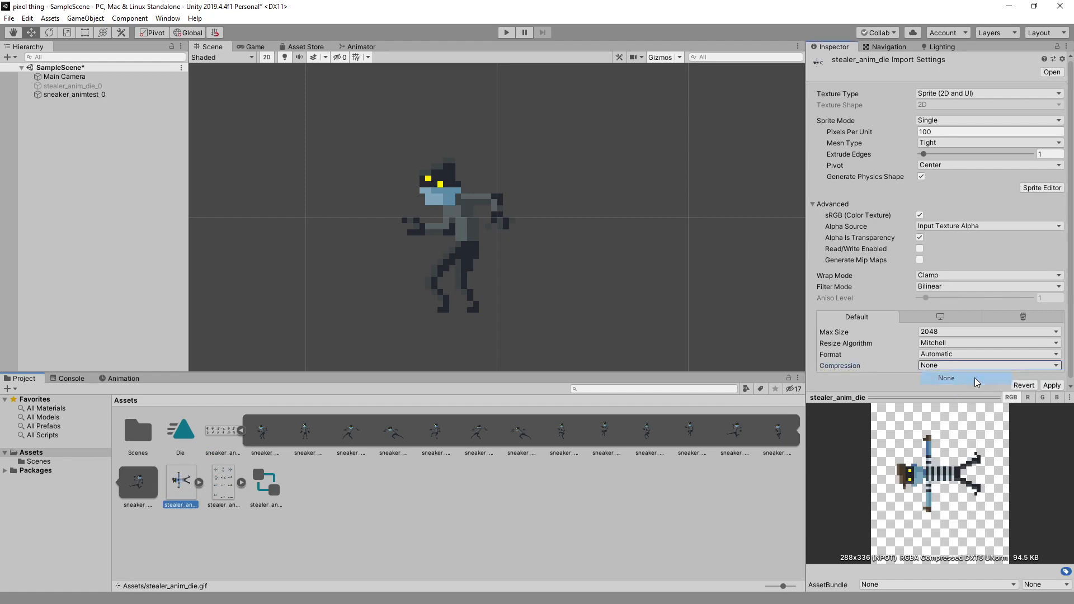
left_click(1052, 385)
left_click(217, 489)
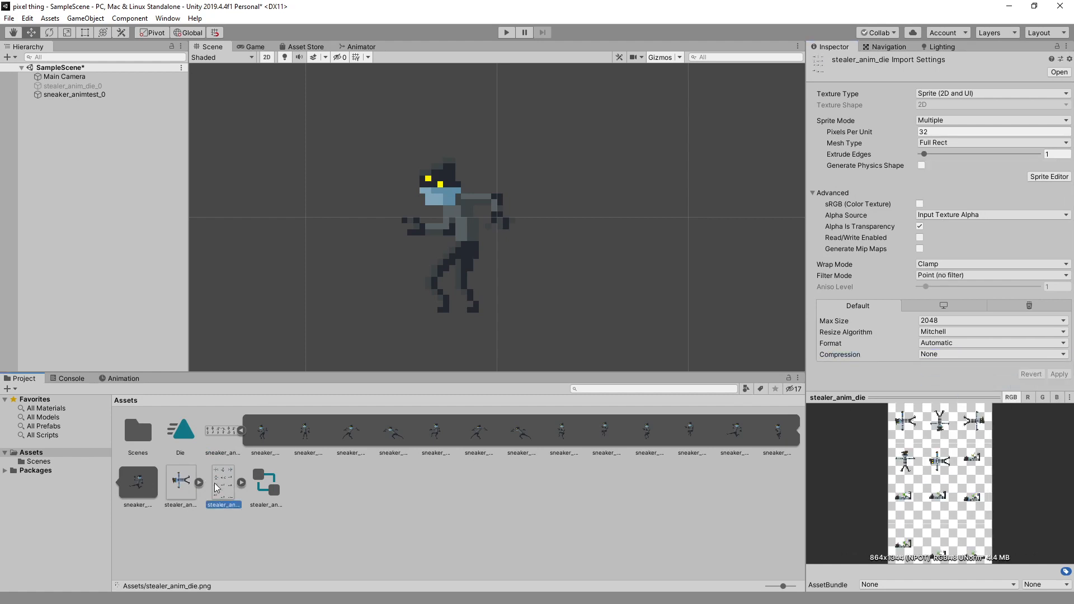
left_click(219, 436)
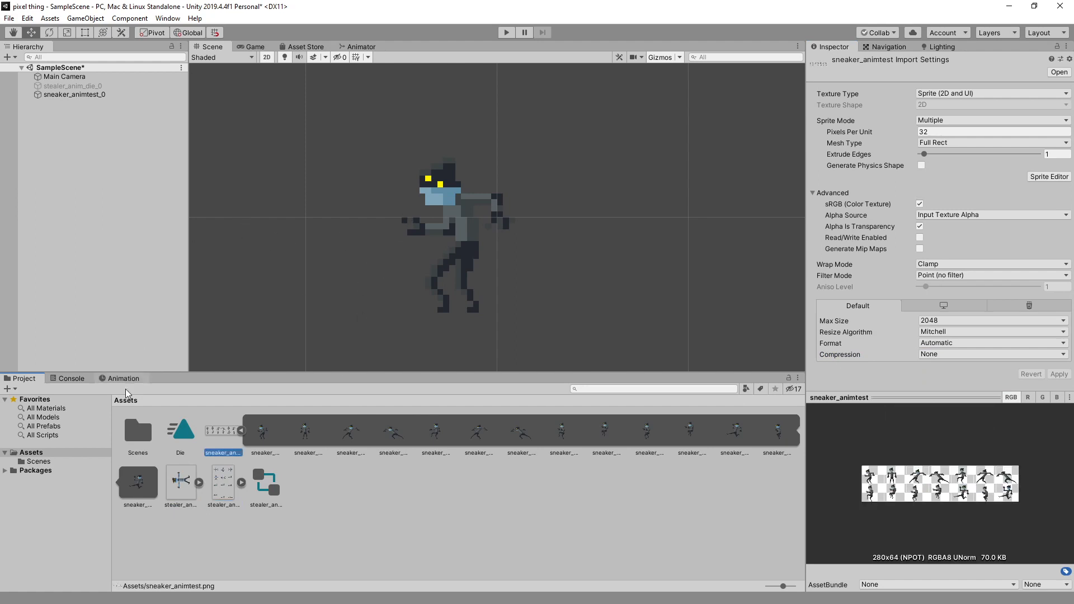
Step: Add an Animator component to the sneaker_animtest_0 object
left_click(96, 95)
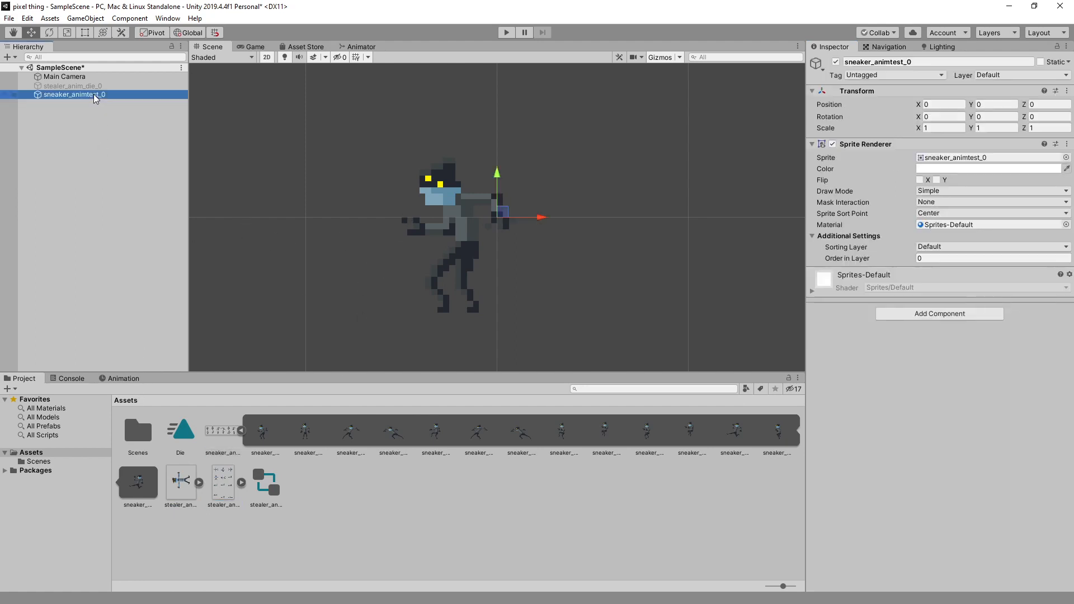
left_click(925, 432)
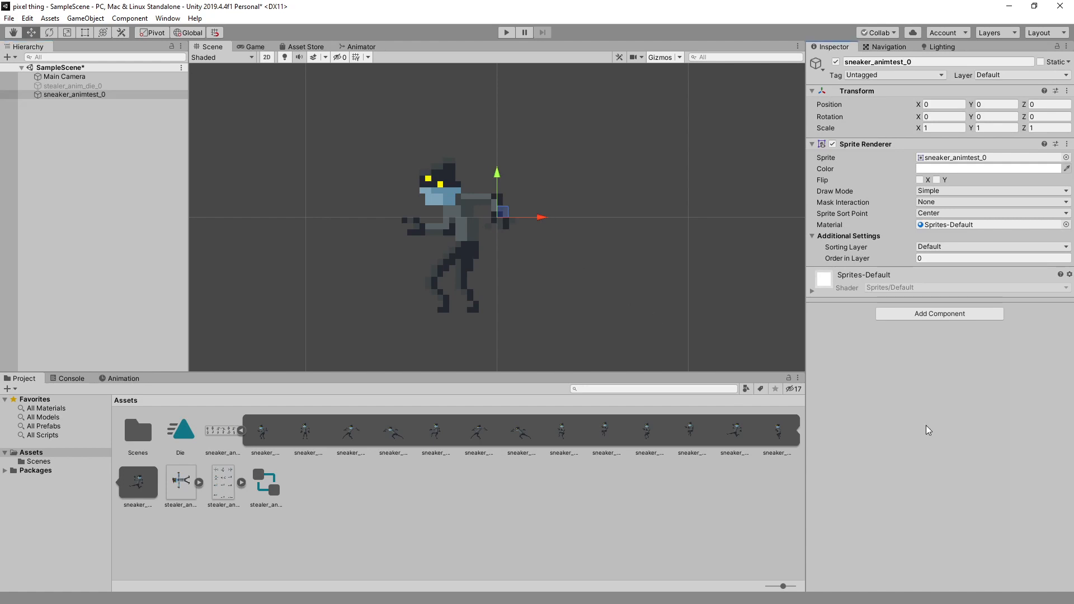
left_click(942, 313)
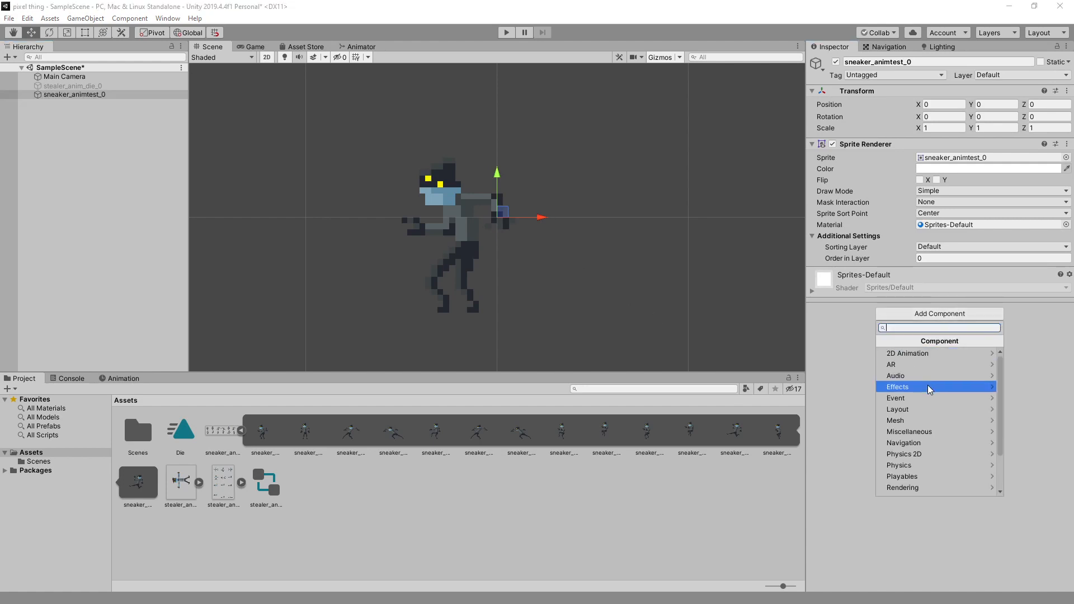
left_click(932, 431)
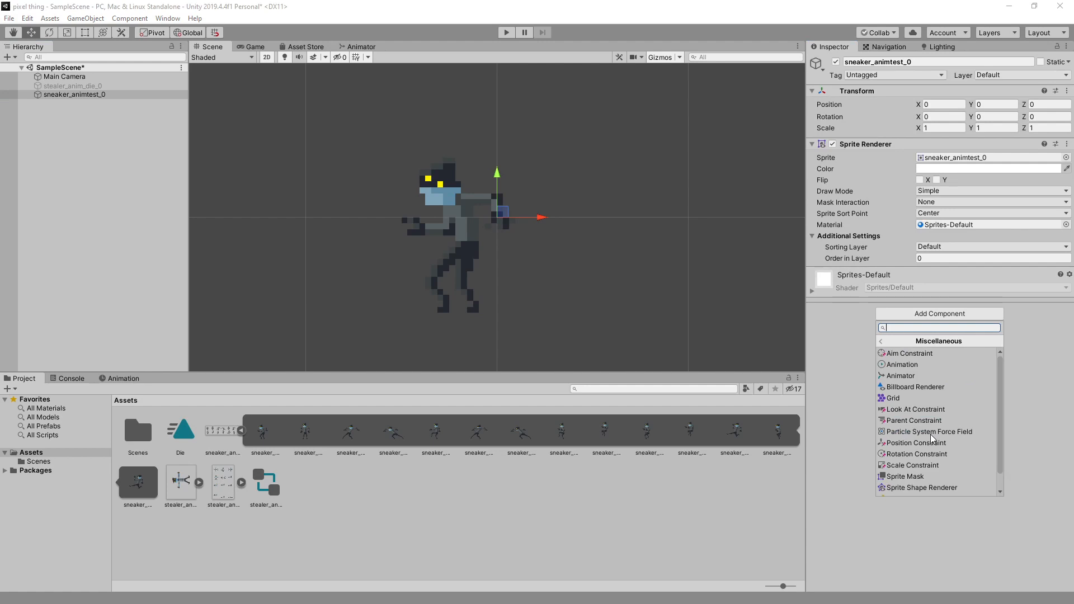
left_click(918, 376)
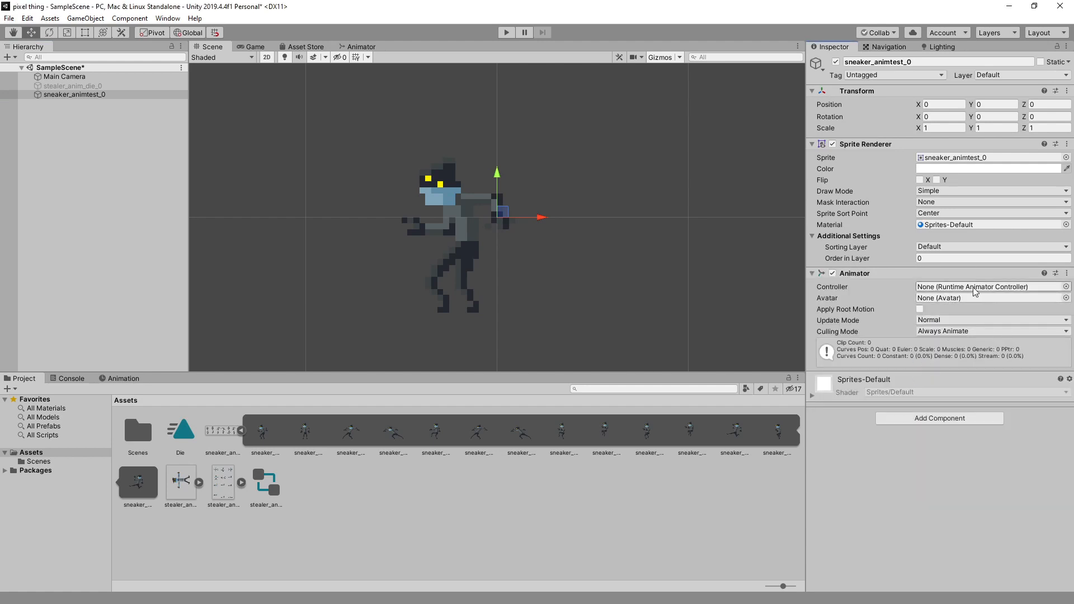
Step: Collapse the sneaker_animtest sprites and create an Animator Controller named sneaky_controller in the Assets folder
left_click(241, 430)
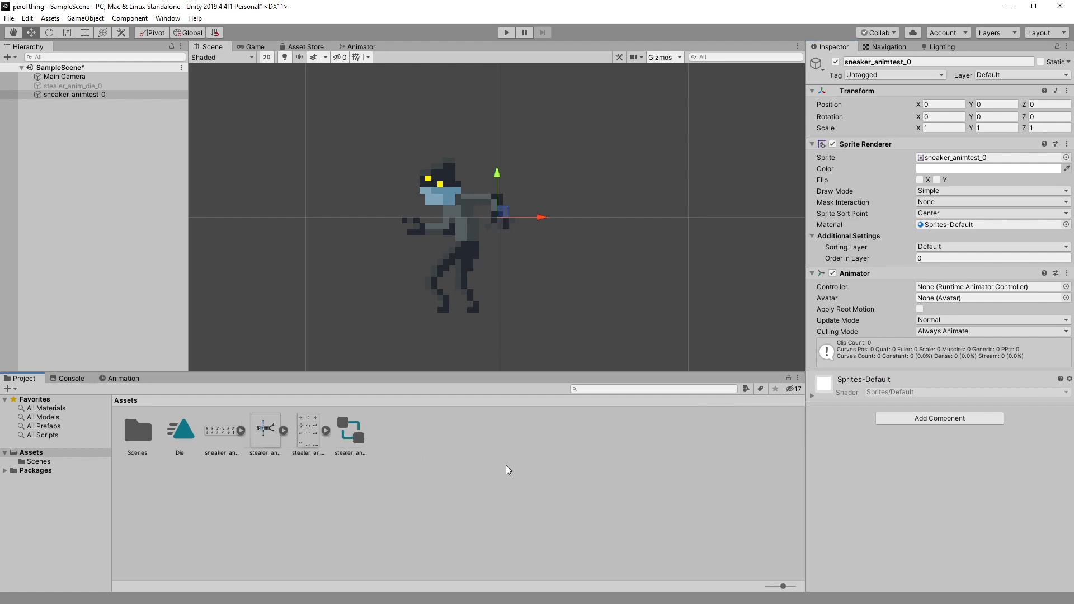
right_click(493, 458)
mouse_move(632, 176)
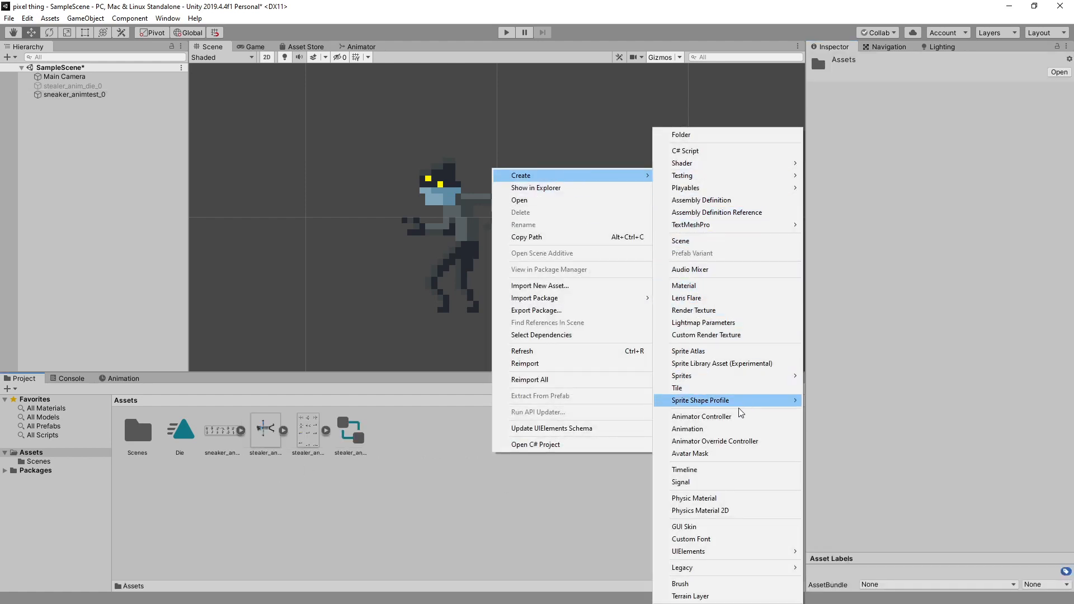
left_click(702, 416)
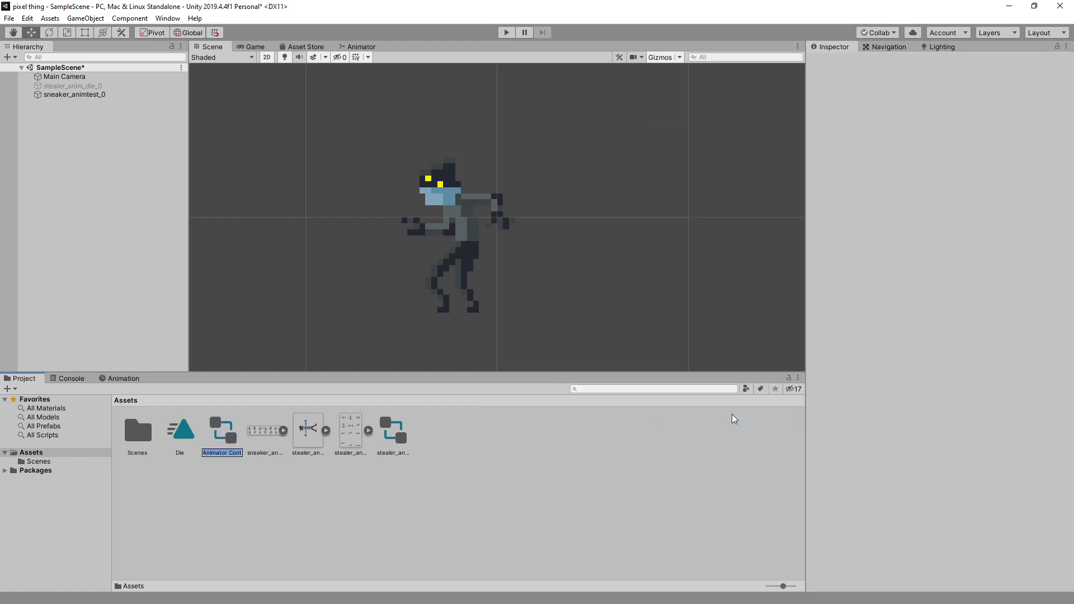
type("sneaky")
type("_controlle")
type("r")
key("Return")
Step: Assign sneaky_controller to the Animator component of sneaker_animtest_0 and view its state graph
left_click(126, 95)
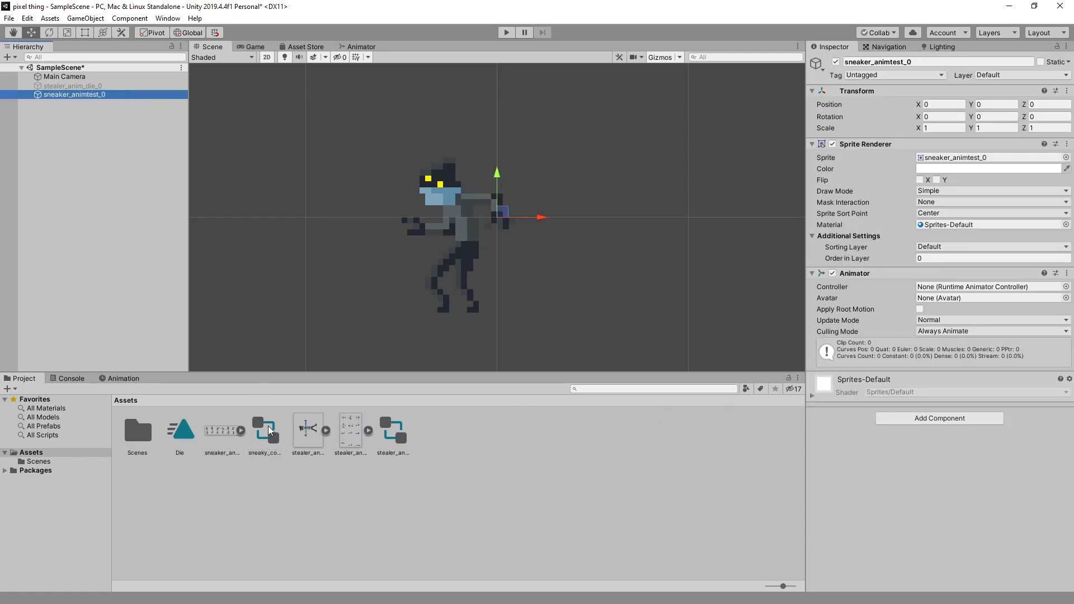
left_click_drag(269, 431, 976, 291)
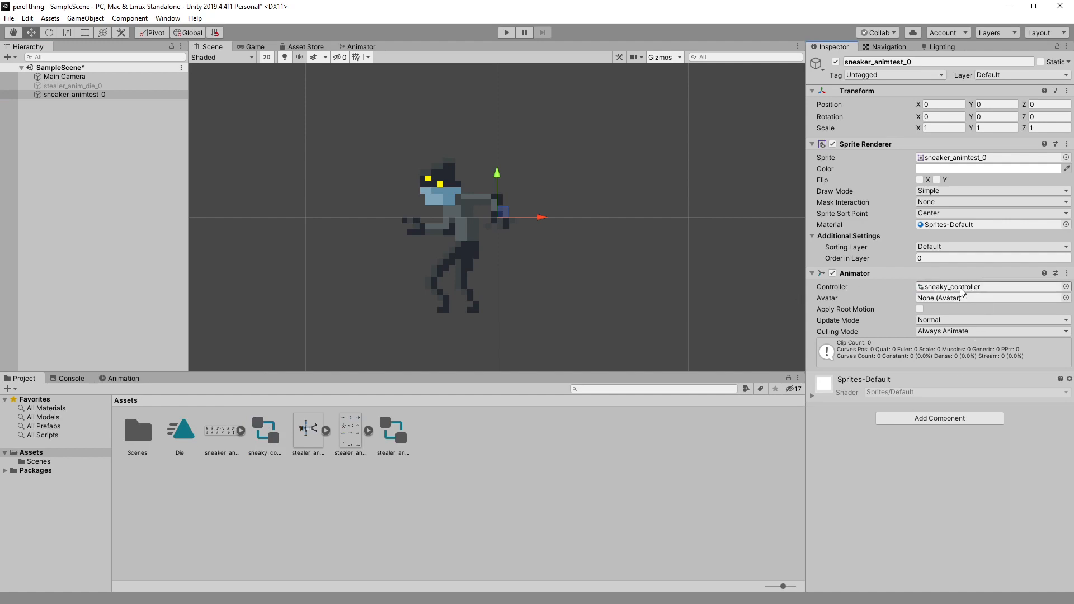
left_click(366, 47)
scroll(555, 240, "down", 1)
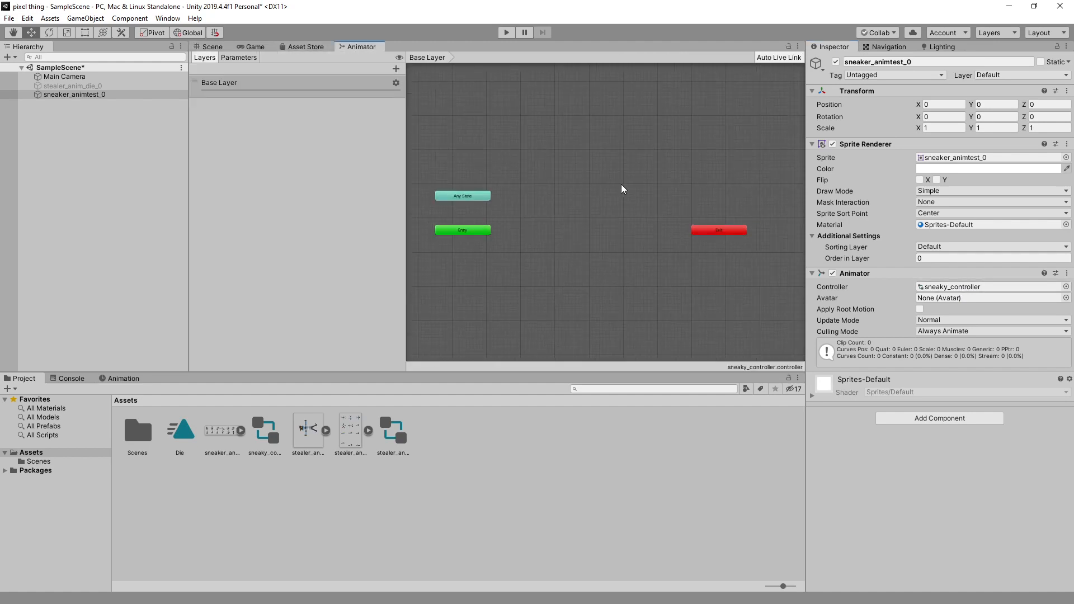
scroll(556, 266, "up", 1)
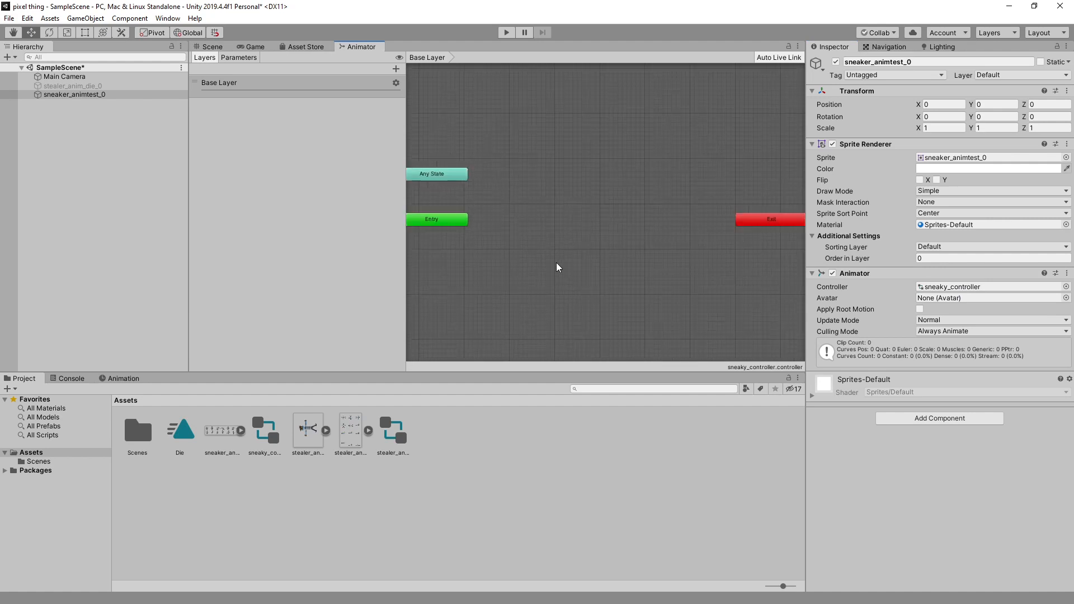
scroll(573, 253, "down", 2)
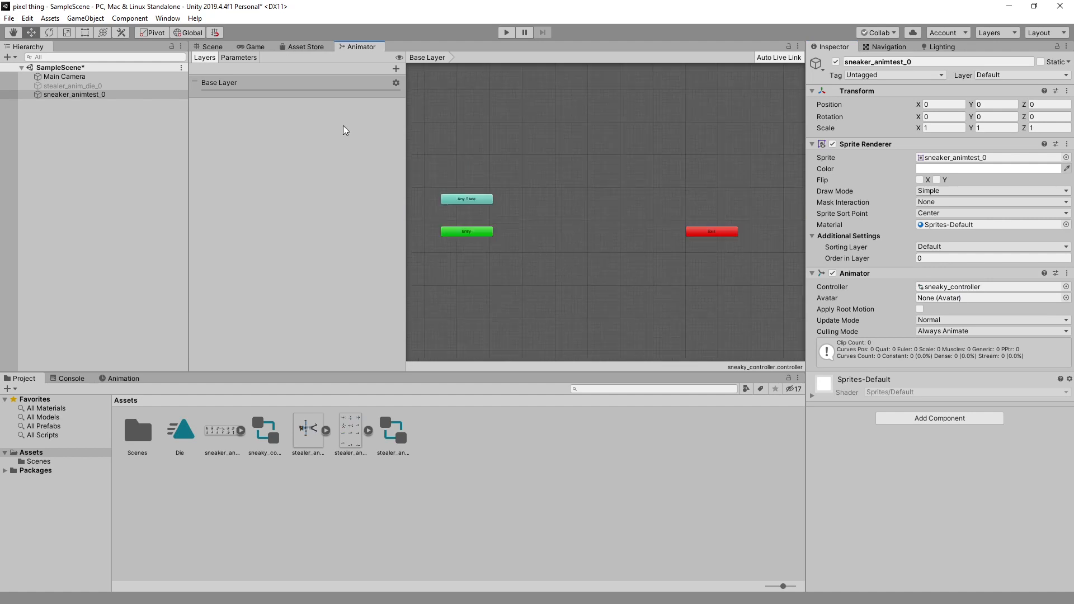
Step: Create an animation clip named idle for sneaker_animtest_0 and save it in the Assets folder
left_click(126, 379)
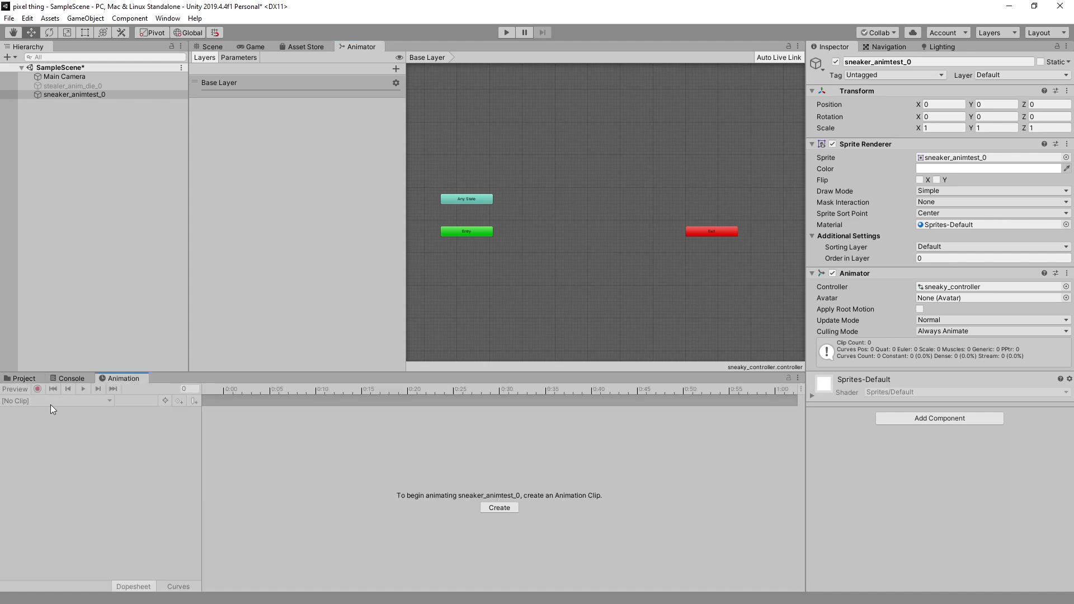
left_click(58, 93)
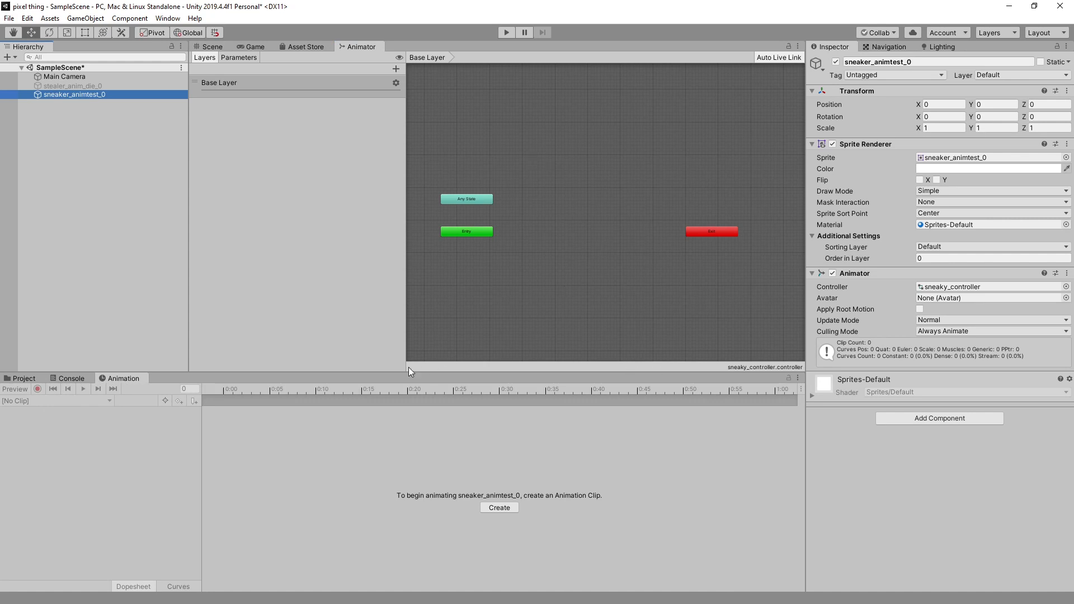
left_click(215, 46)
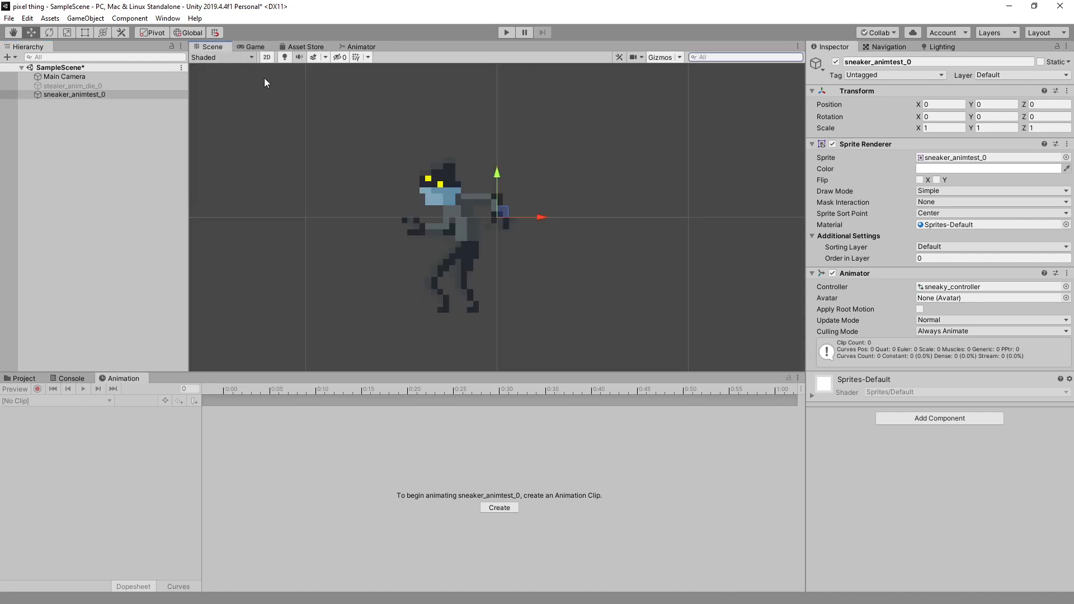
left_click(356, 44)
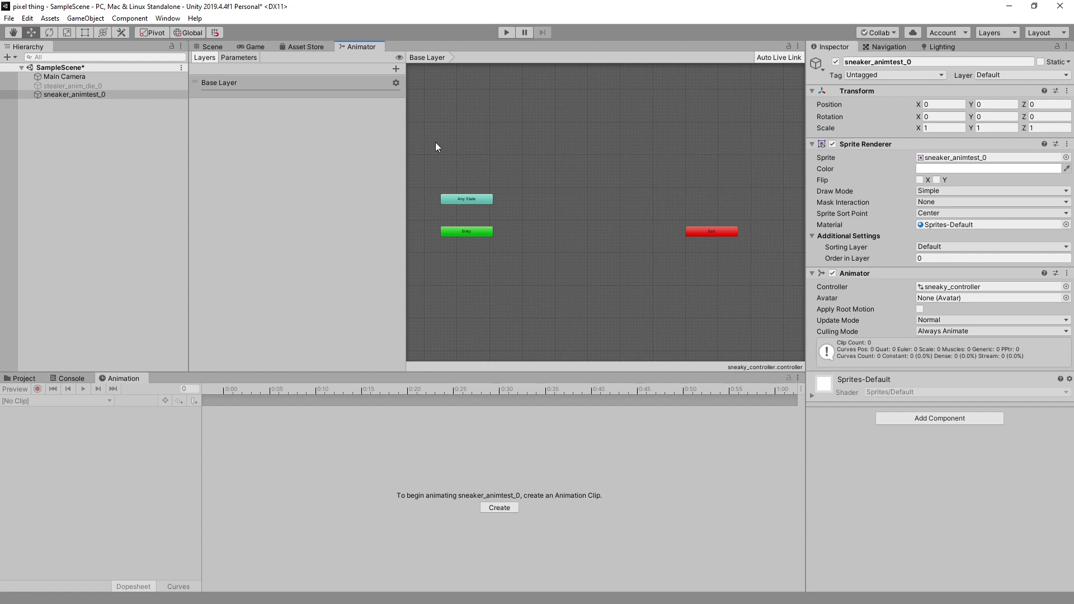
left_click(218, 45)
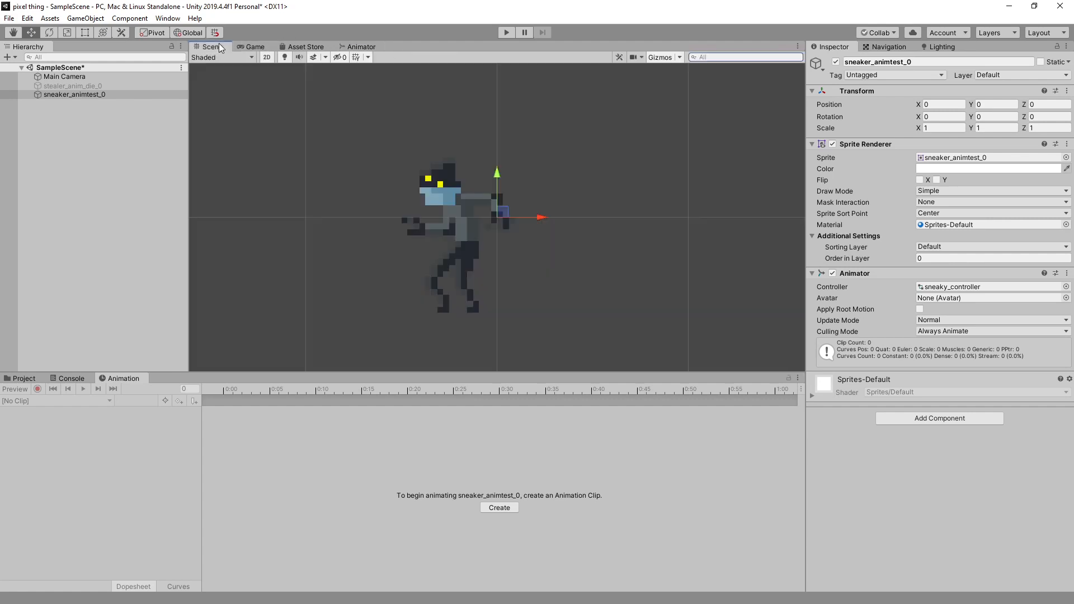
left_click(499, 507)
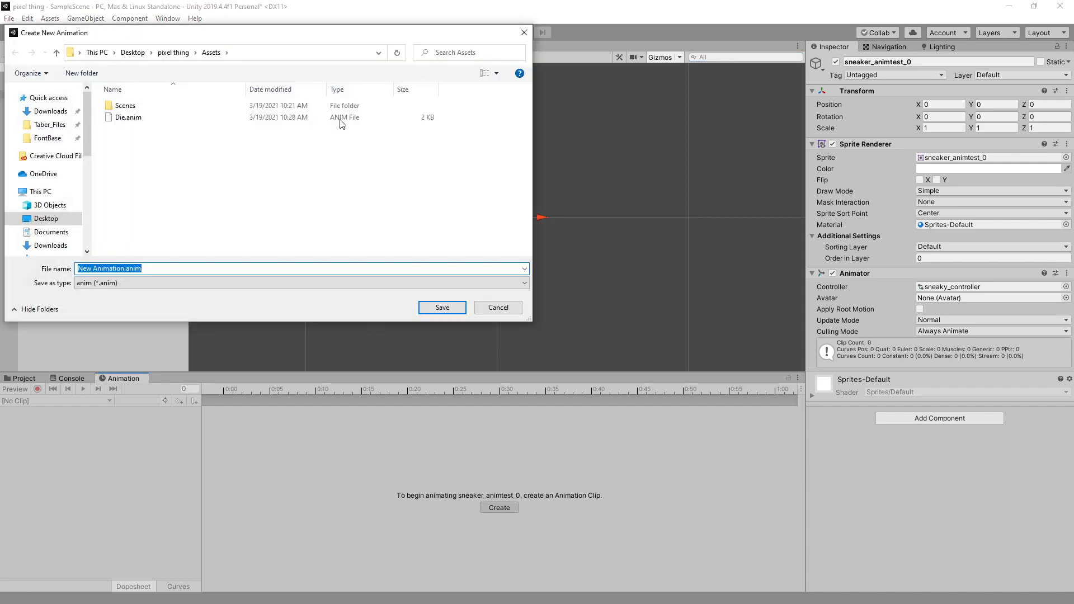
left_click_drag(344, 38, 566, 98)
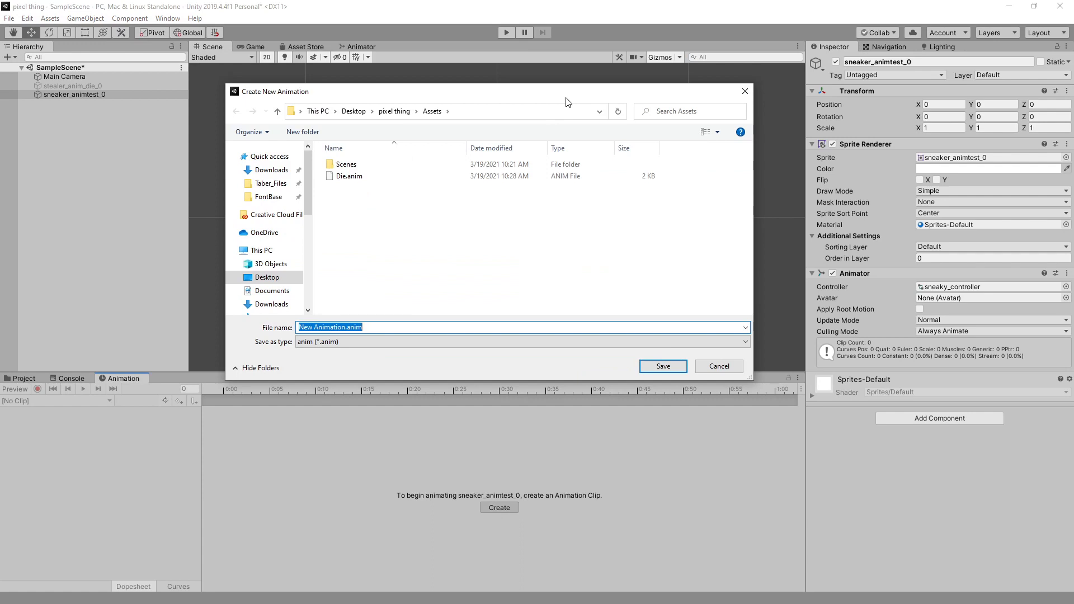
type("idle")
key("Return")
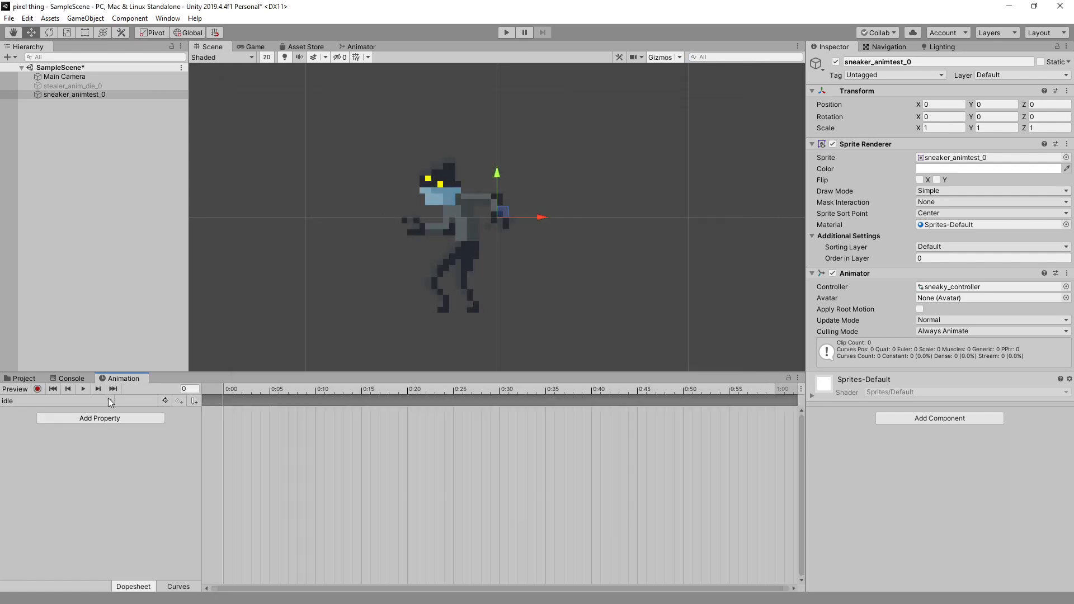
Step: Record a keyframe for the sneaker_animtest_0 sprite at frame 0 of the idle clip, ending the recording
left_click(38, 388)
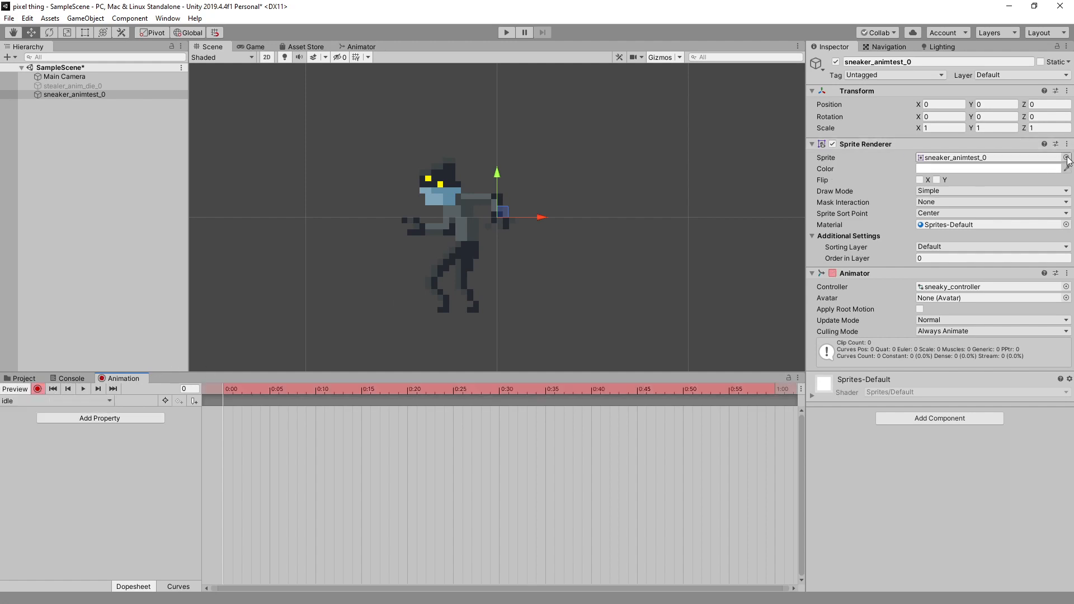
right_click(824, 161)
left_click(852, 162)
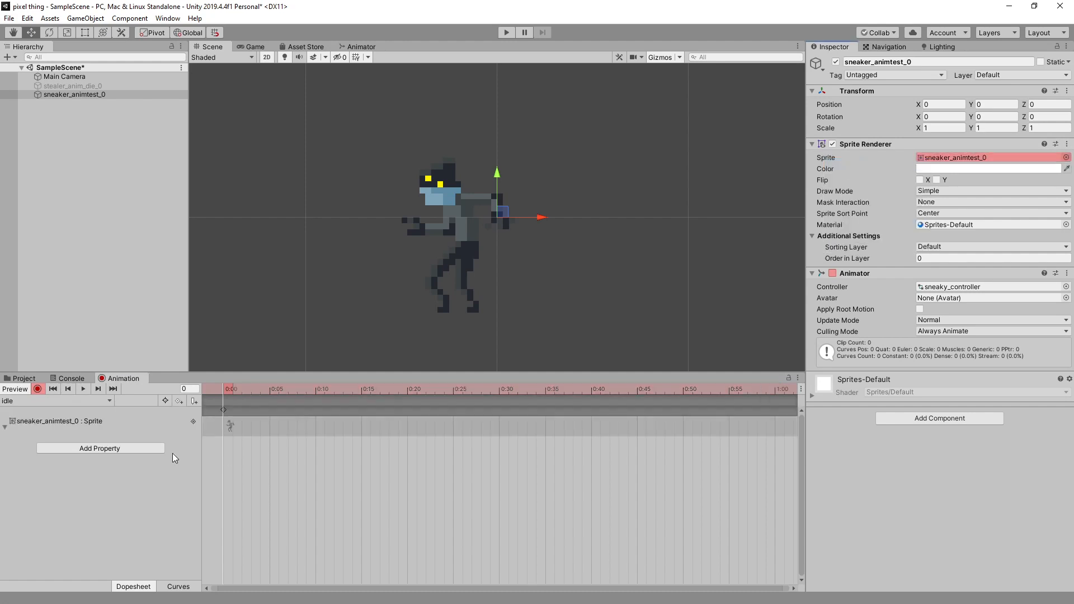
left_click(38, 389)
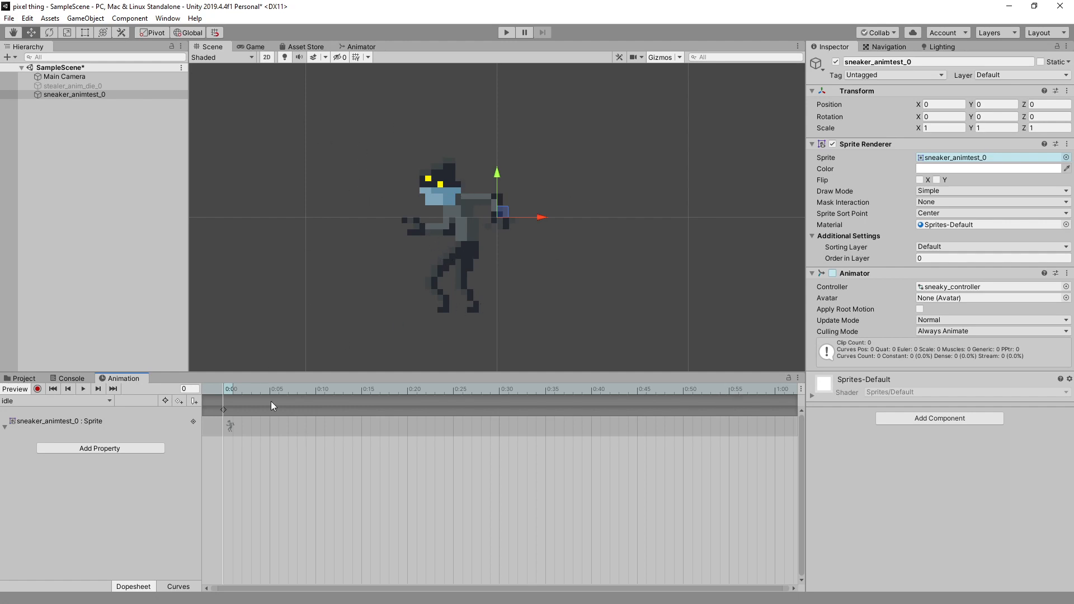
Step: Create an animation clip named sneak for sneaker_animtest_0 and save it in the Assets folder
left_click(90, 401)
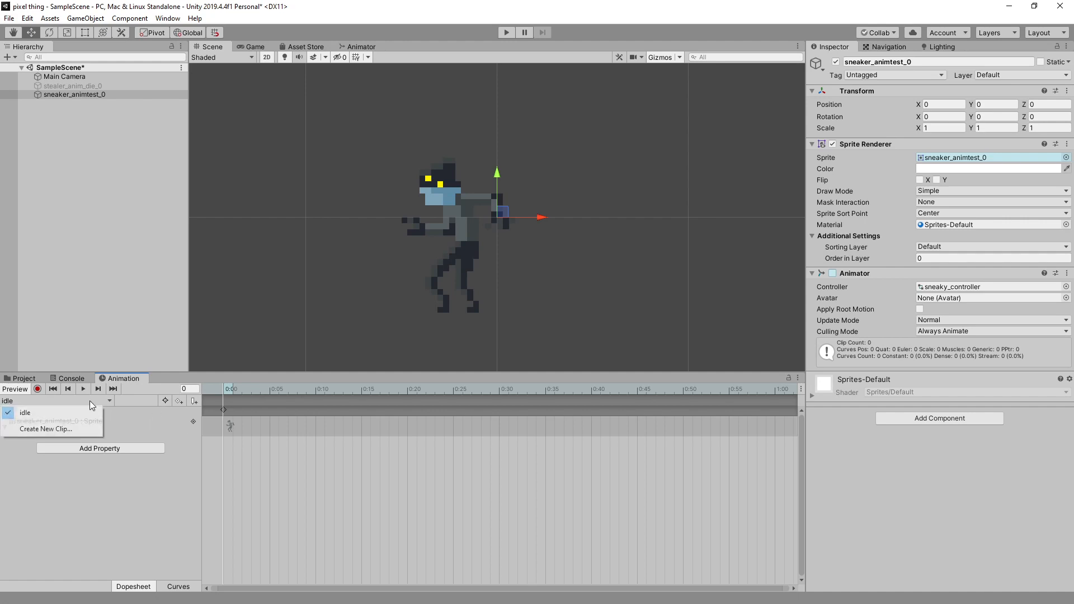
left_click(69, 427)
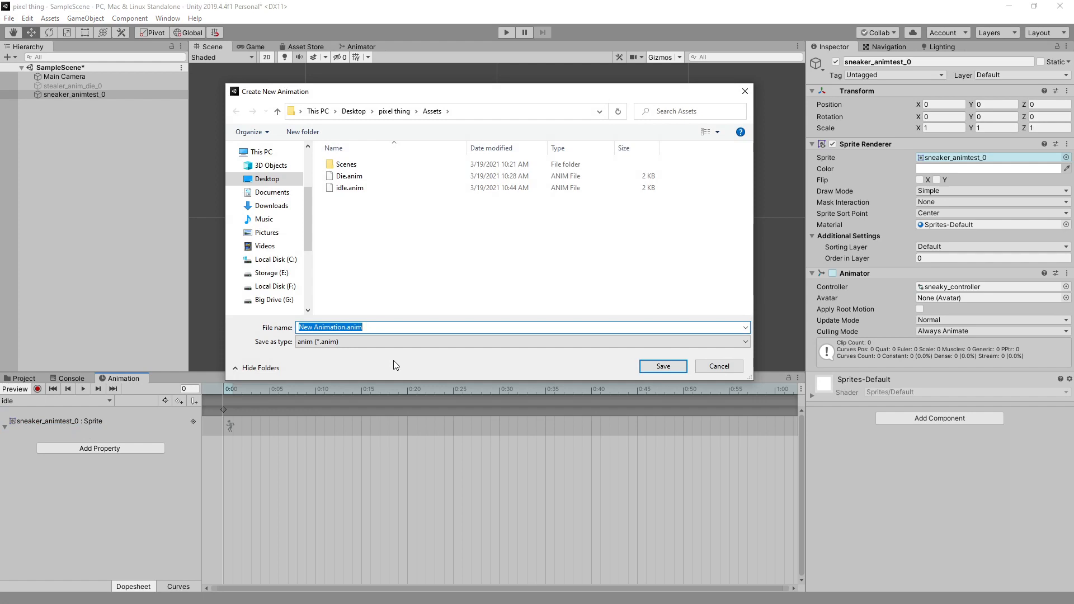
type("sneak")
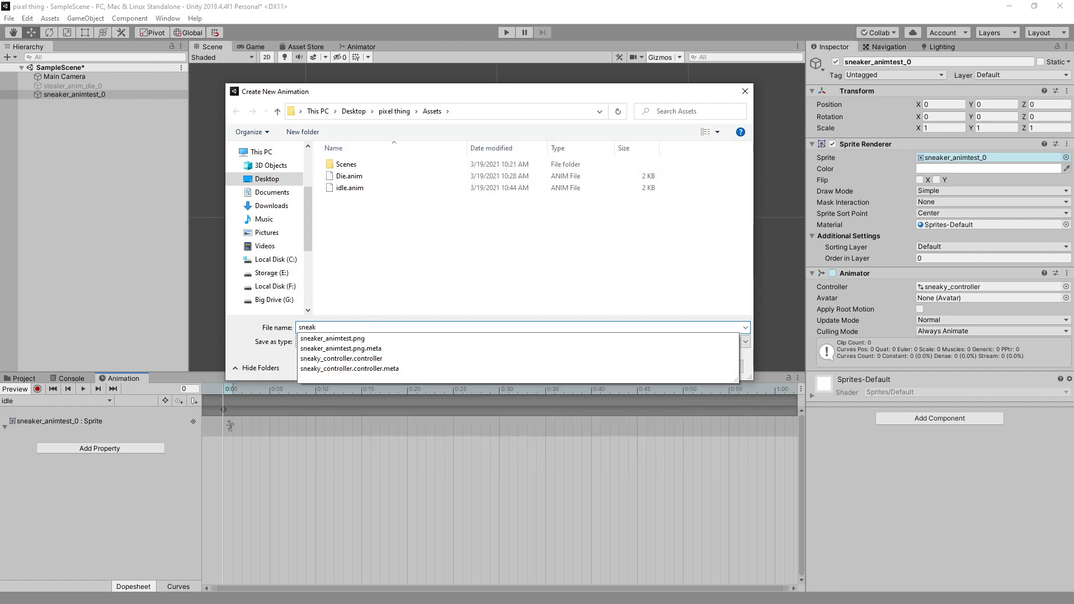
key("Return")
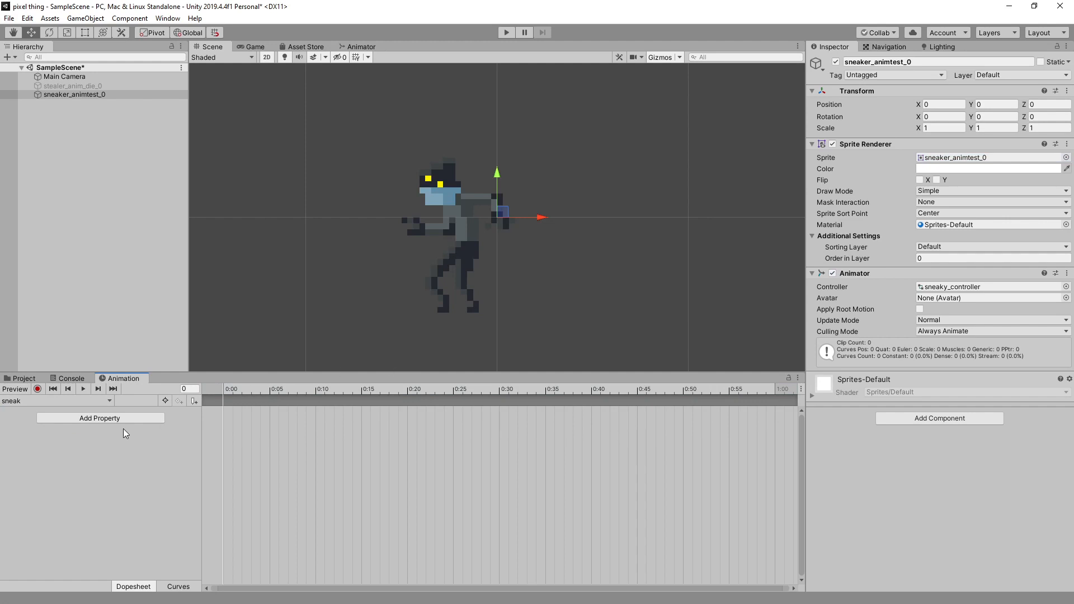
Step: Start recording the sneak clip and key the sprite sneaker_animtest_2 at frame 0
left_click(37, 389)
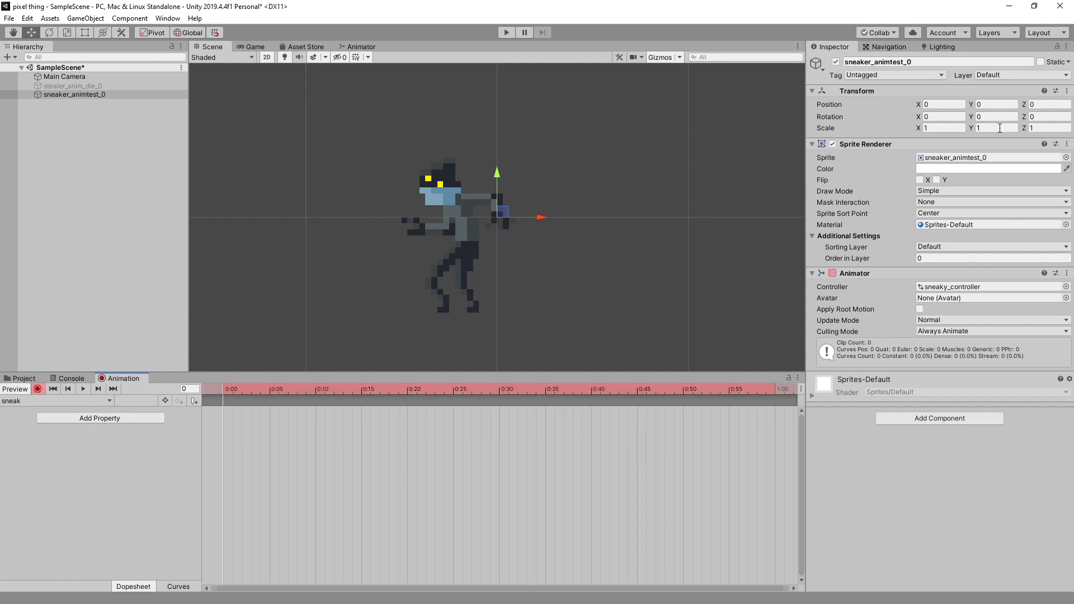
left_click(1066, 157)
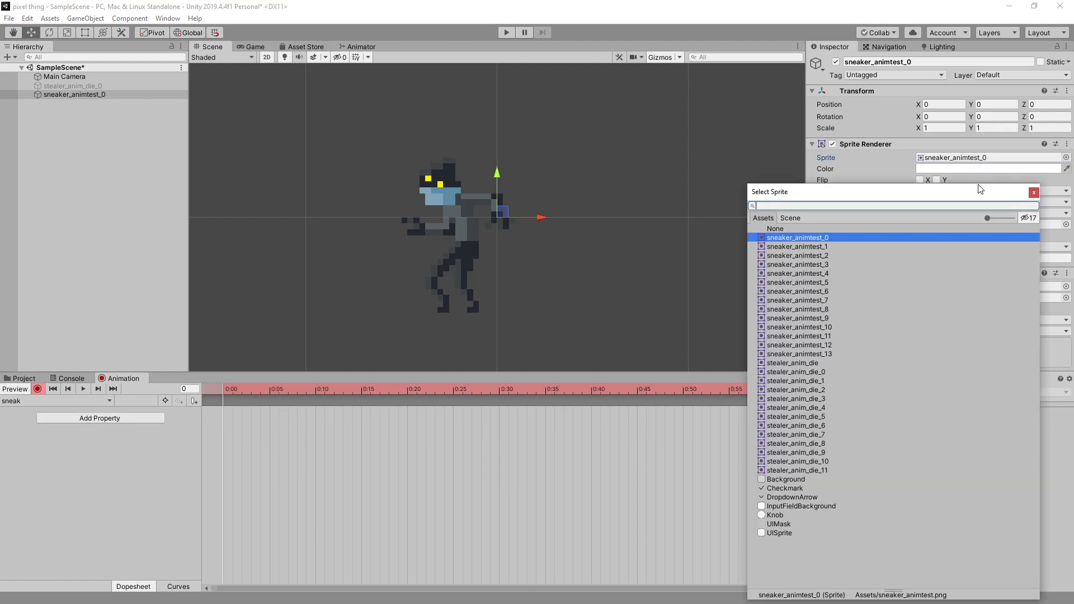
left_click(797, 247)
left_click(797, 255)
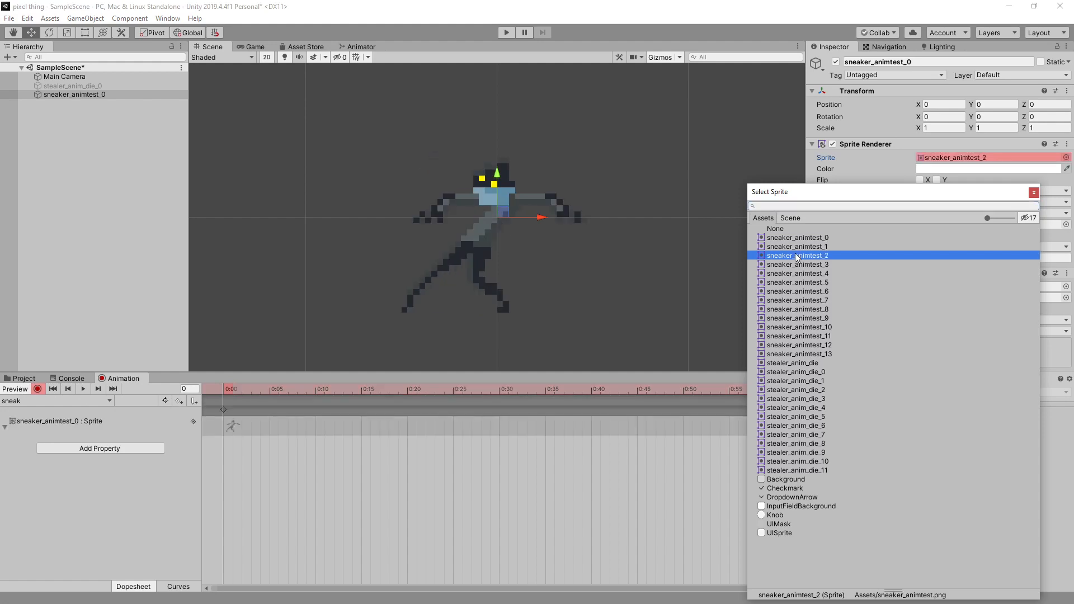
left_click(1033, 194)
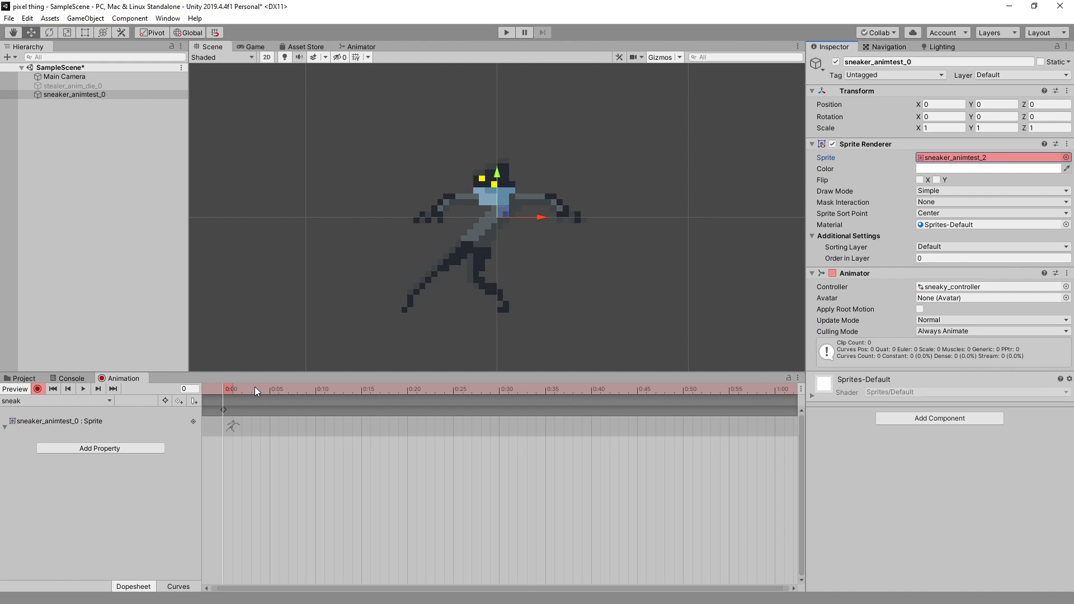
Step: Key the sprite sneaker_animtest_3 at frame 5 and sneaker_animtest_4 at frame 10 of the sneak clip
mouse_move(254, 387)
left_mouse_down()
mouse_move(280, 390)
mouse_move(270, 389)
left_mouse_up()
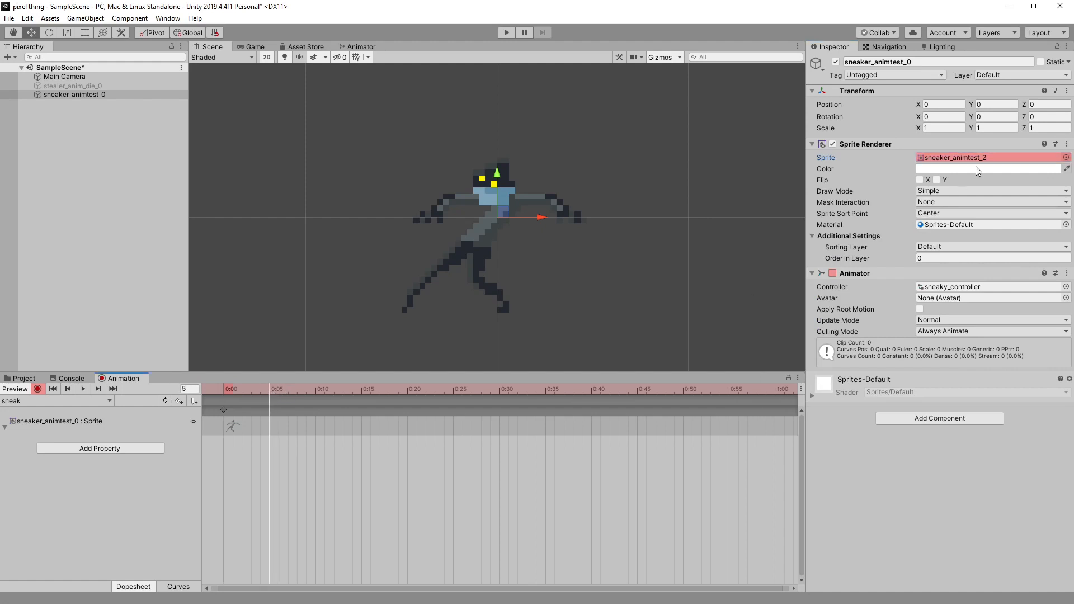
left_click(1066, 157)
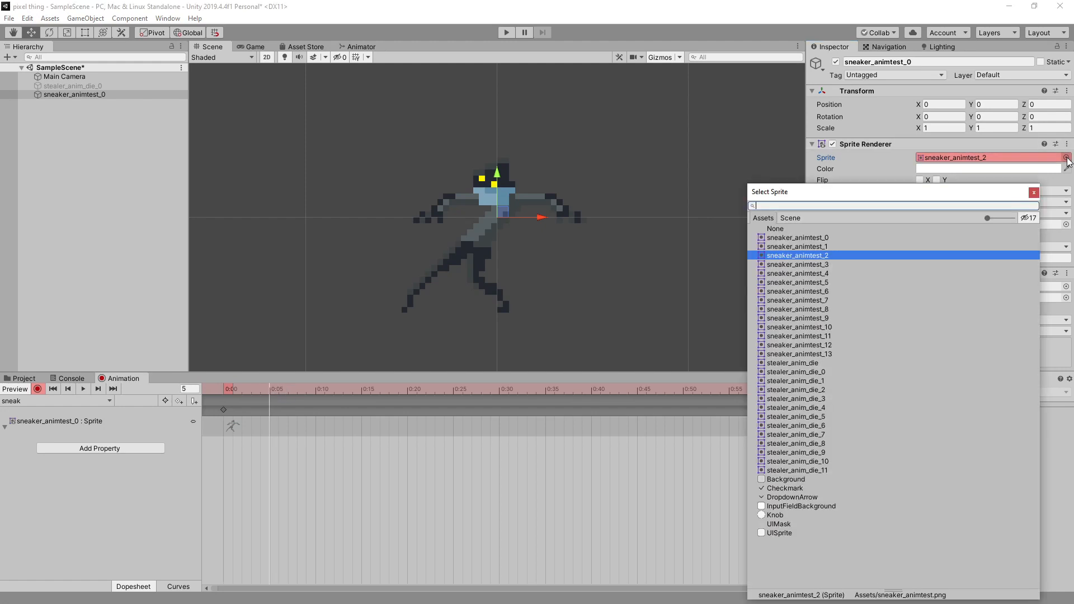
left_click(820, 264)
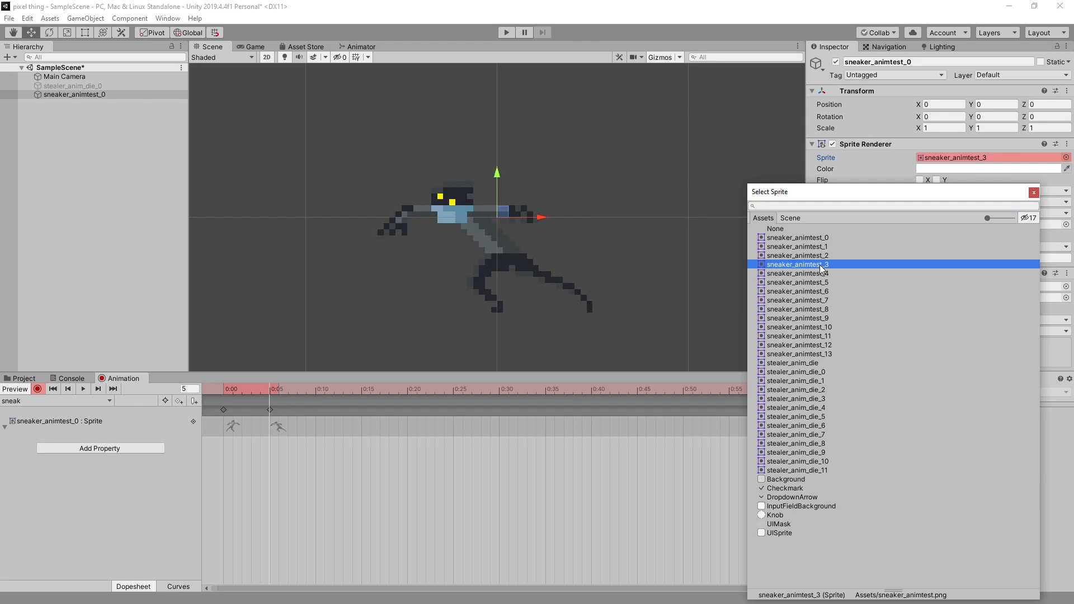
left_click(1034, 192)
left_click(314, 386)
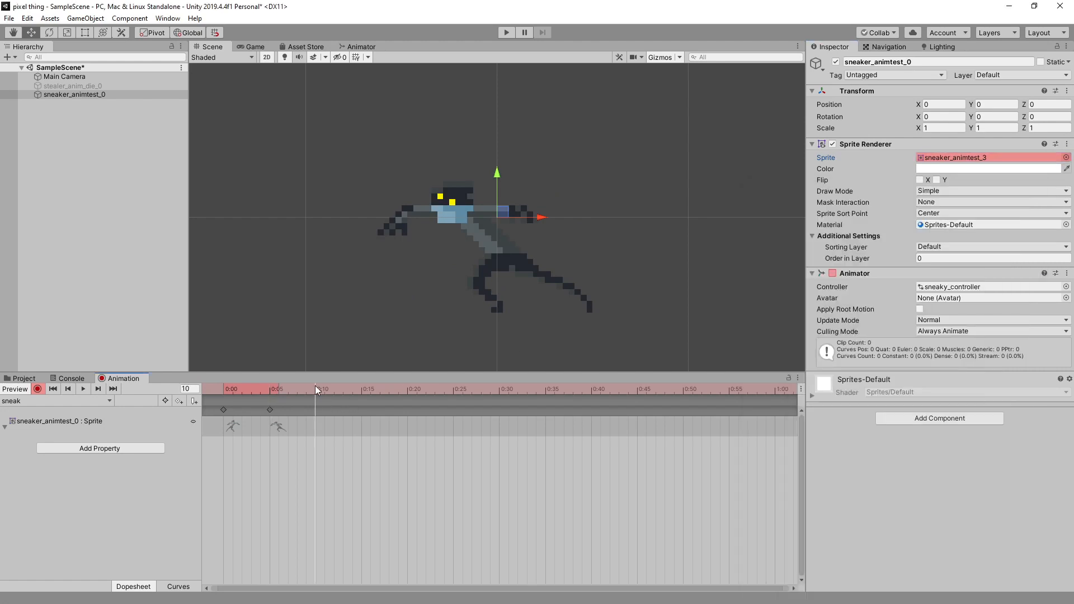
left_click(1066, 157)
left_click(806, 273)
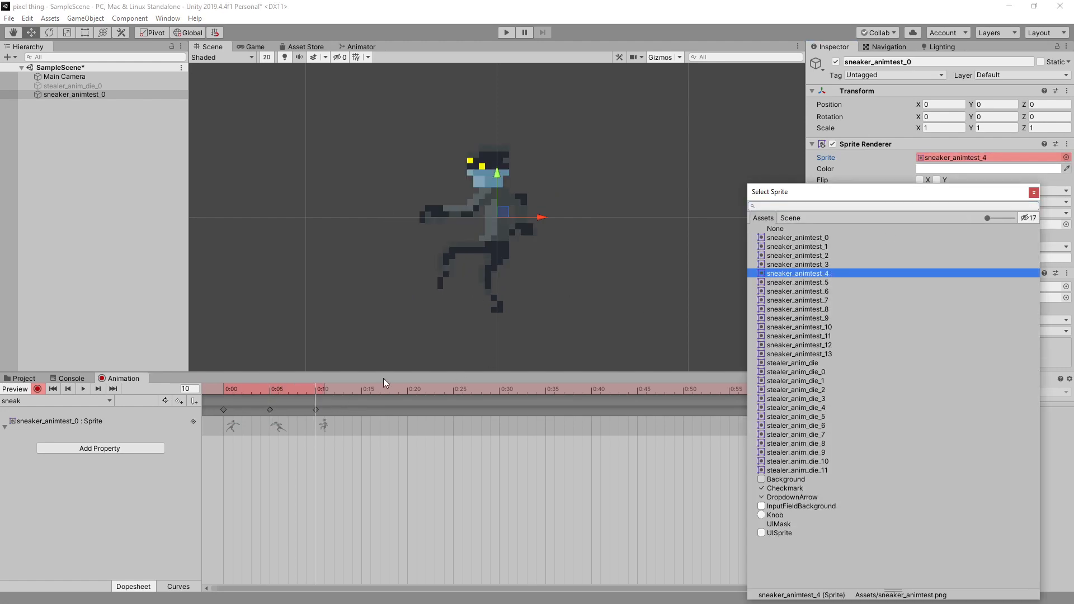
Step: Key the sprite sneaker_animtest_5 at frame 15 and sneaker_animtest_6 at frame 20 of the sneak clip
left_click(331, 388)
left_click(361, 387)
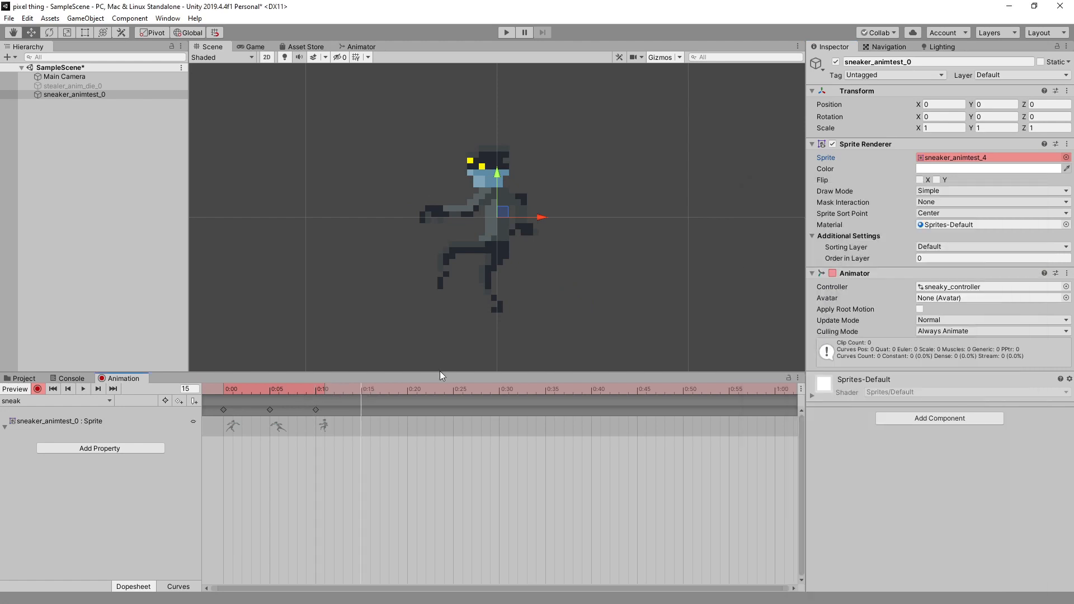
left_click(1066, 157)
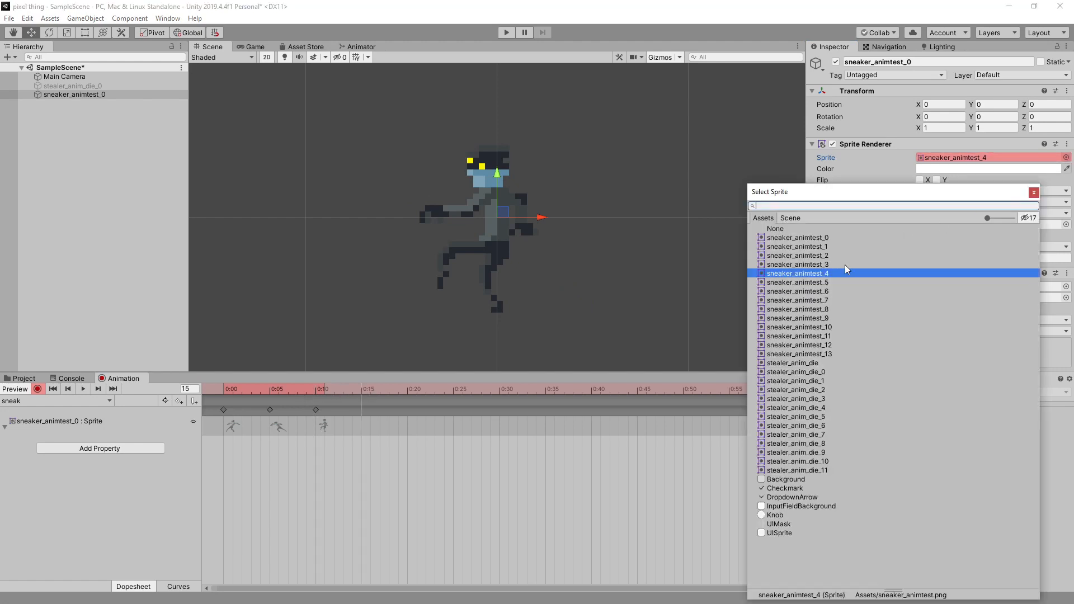
left_click(818, 281)
left_click(399, 391)
left_click(408, 387)
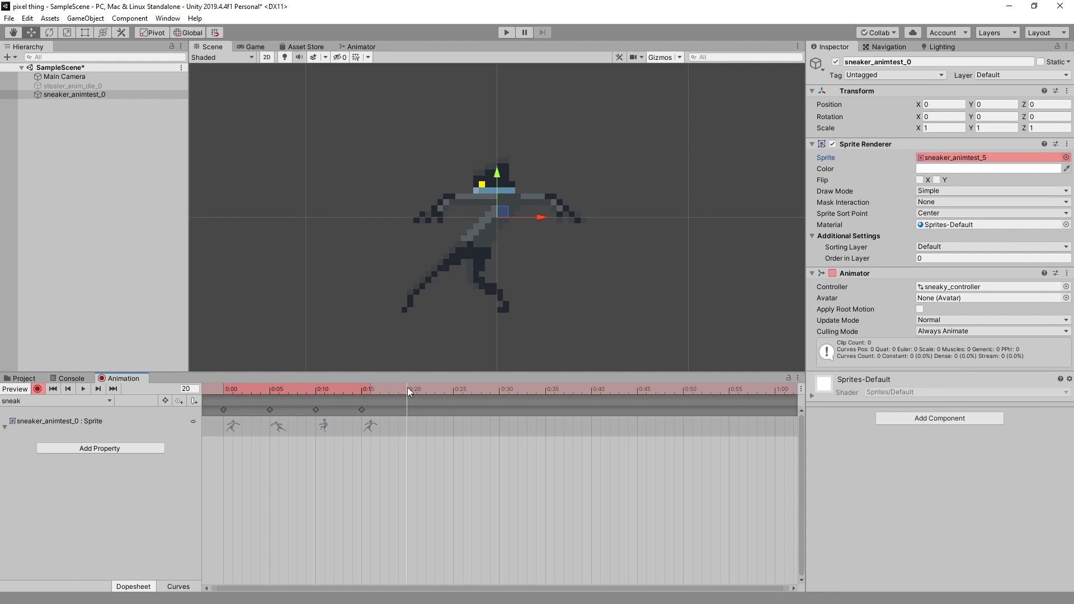
left_click(1065, 157)
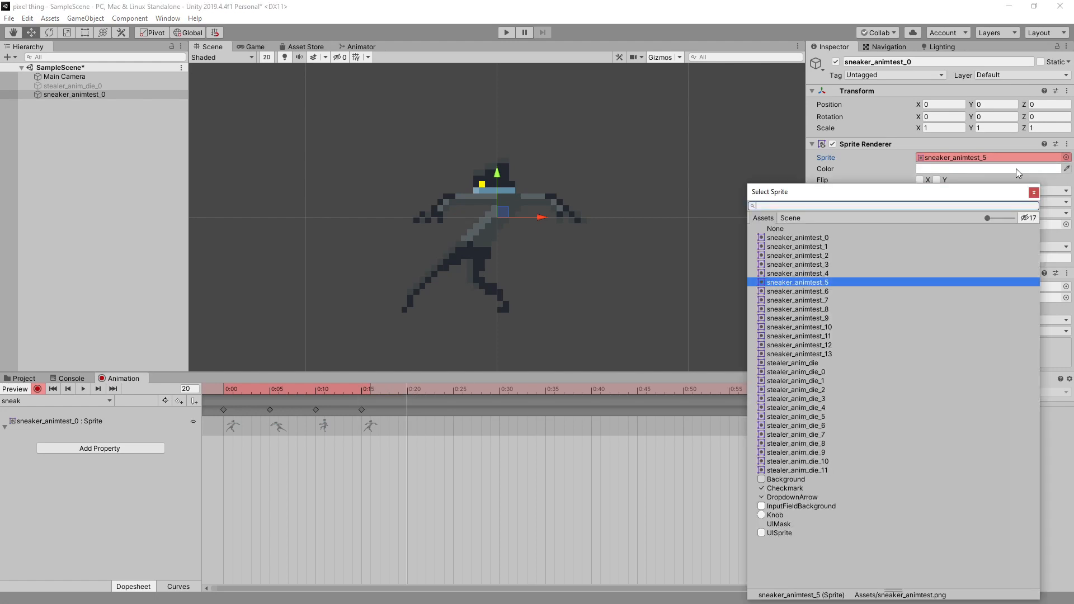
left_click(821, 292)
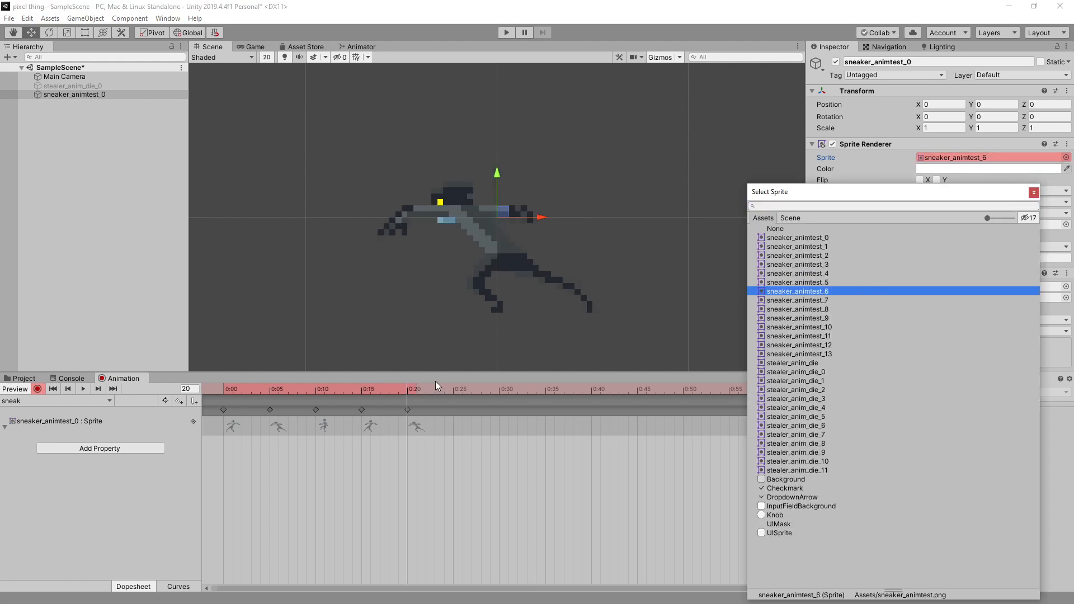
Step: Key the sprite sneaker_animtest_7 at frame 25 of the sneak clip and preview the animation
left_click(458, 387)
left_click(454, 387)
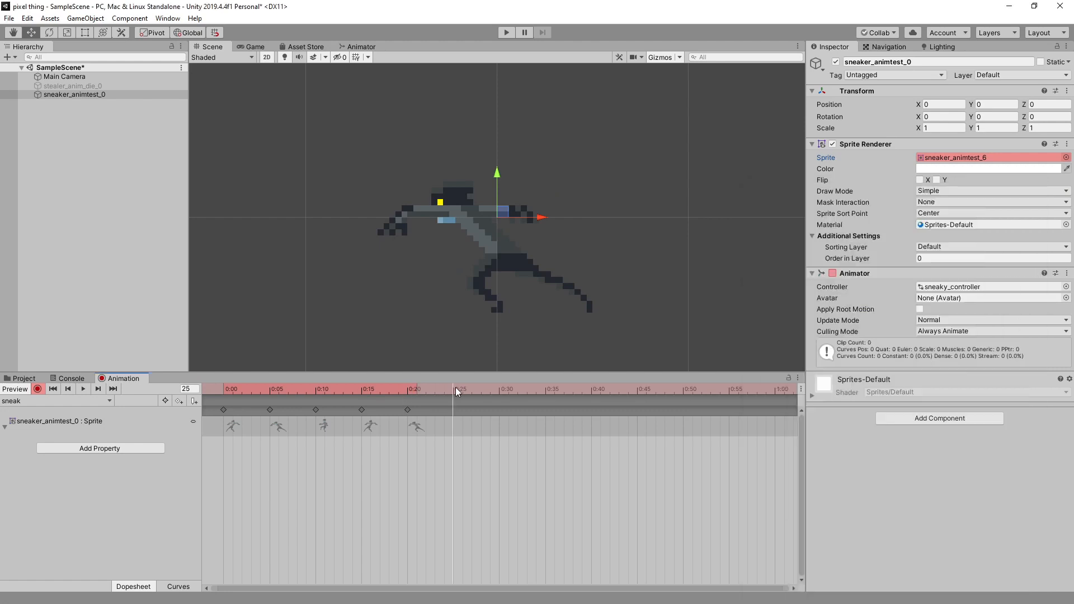
left_click(1065, 158)
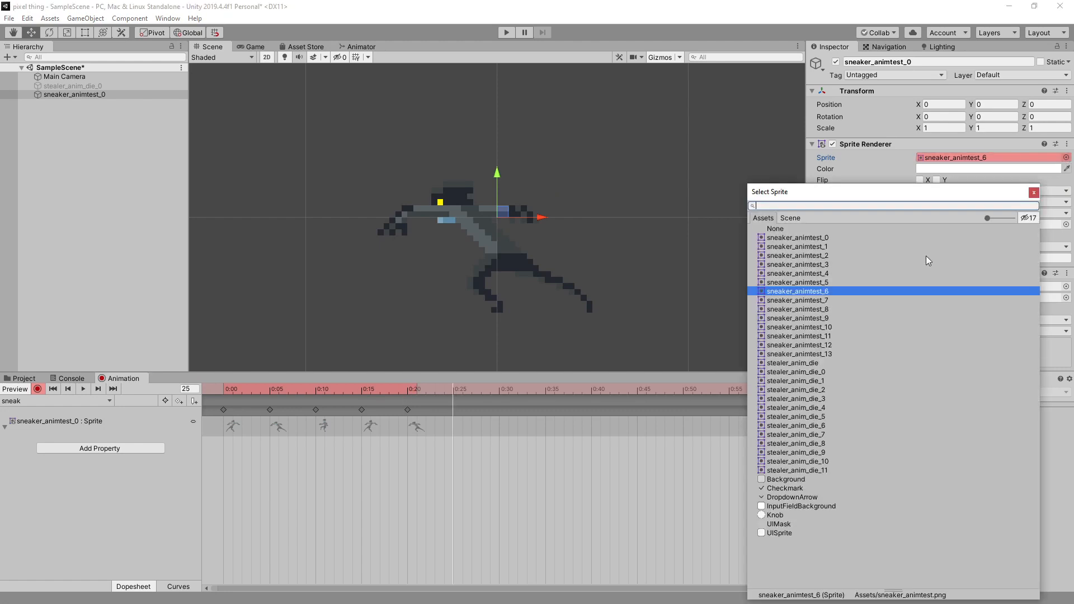
left_click(837, 300)
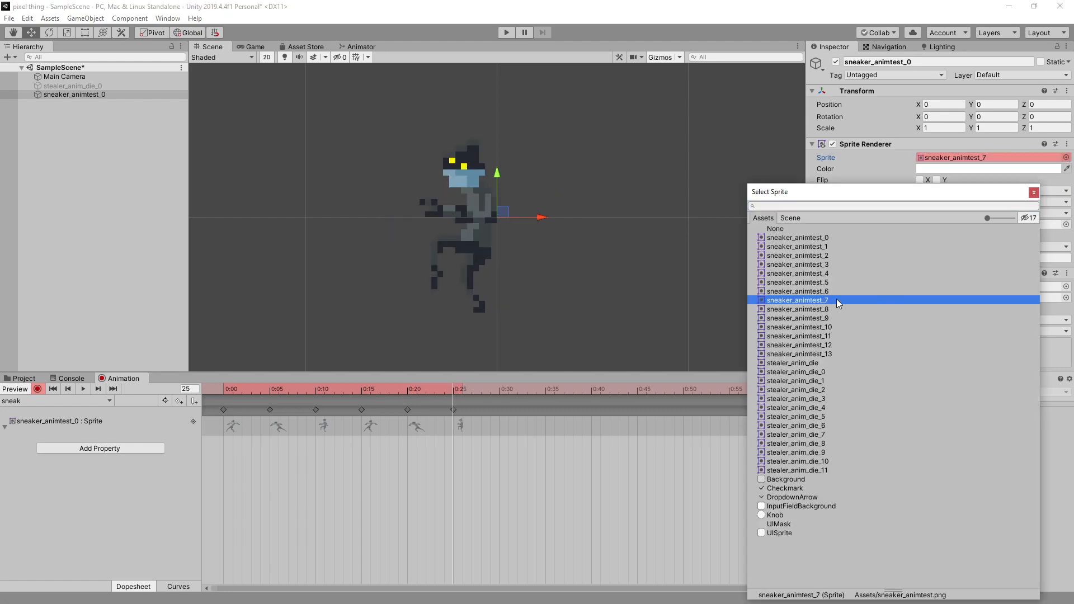
left_click(474, 390)
left_click_drag(370, 391, 456, 387)
left_click(83, 388)
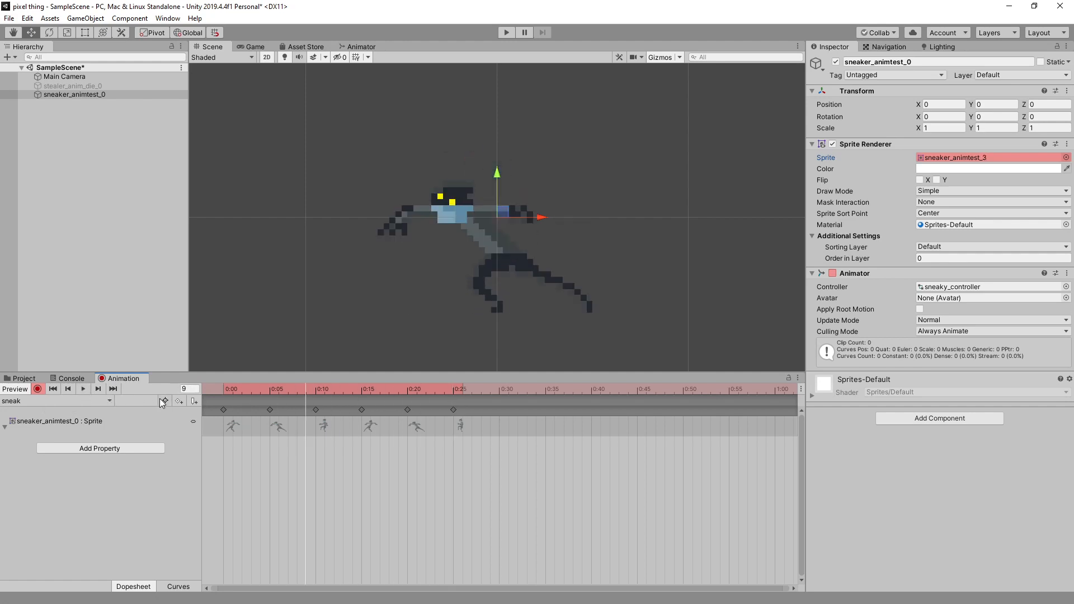
Step: Stretch all six sprite keyframes of the sneak clip evenly so the last one falls at 2:00
left_click_drag(210, 408, 466, 411)
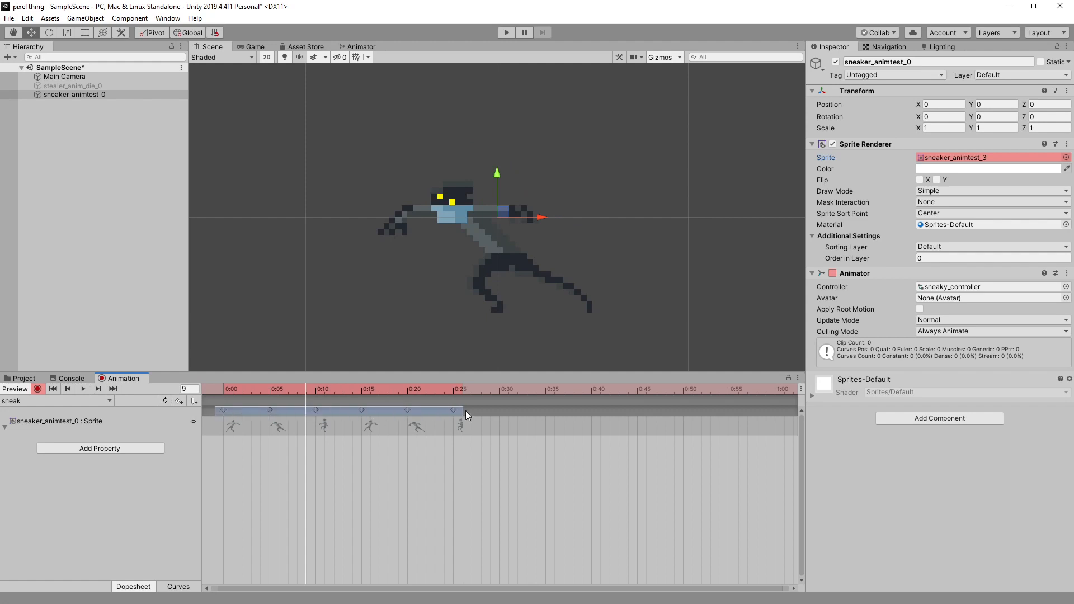
scroll(438, 472, "down", 3)
scroll(410, 466, "down", 4)
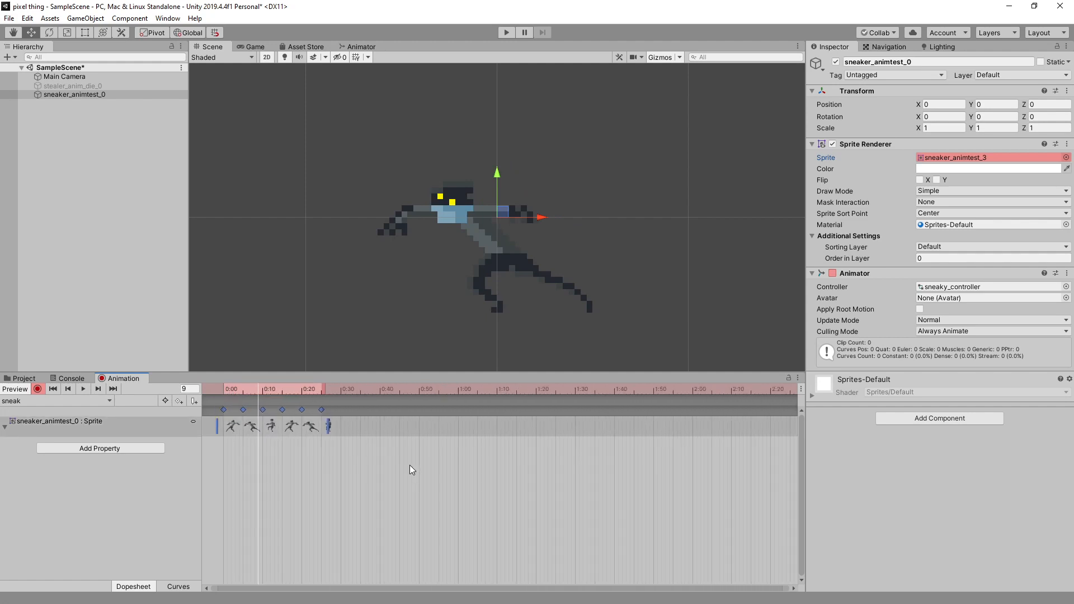
left_click_drag(311, 423, 609, 431)
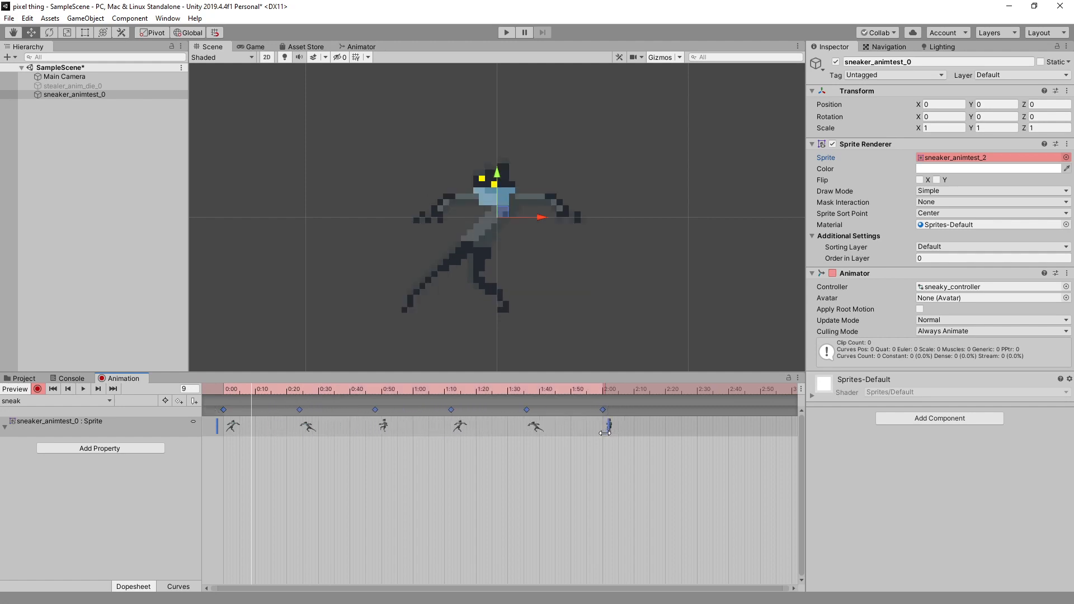
Step: Play back the slowed sneak clip and scrub from its first keyframe to the second
left_click(83, 390)
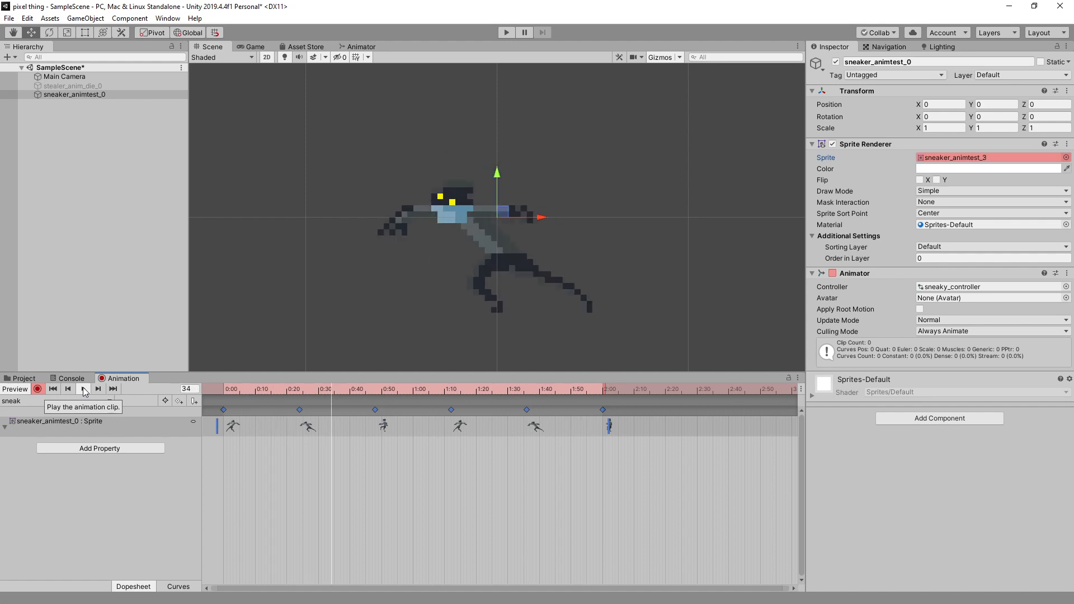
left_click(83, 389)
left_click_drag(232, 389, 299, 393)
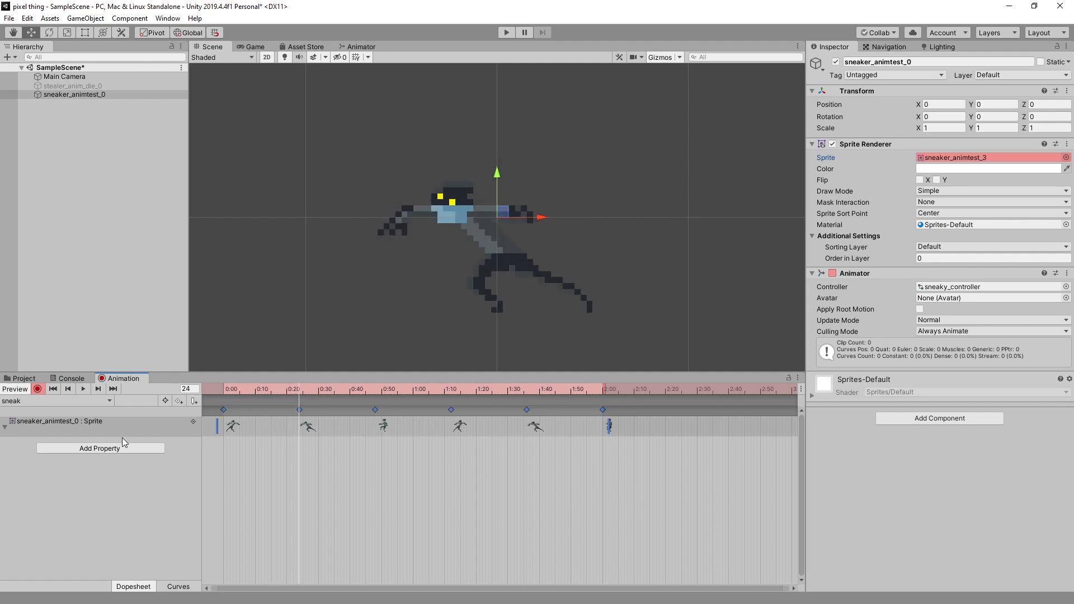
Step: Add Position keys for sneaker_animtest_0 at frames 0 and 24 of the sneak clip
left_click(222, 387)
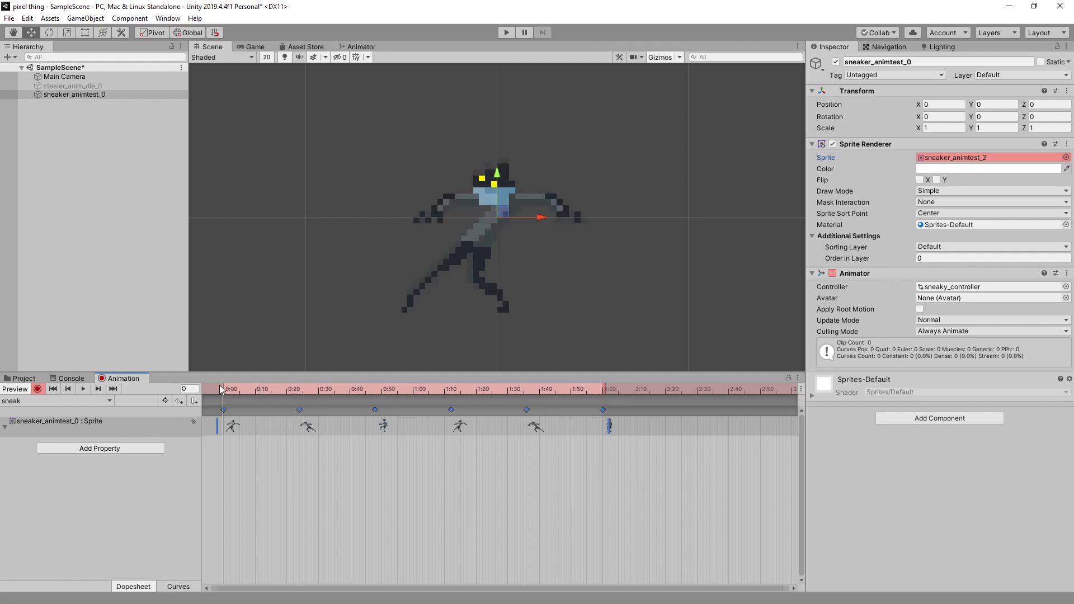
right_click(828, 102)
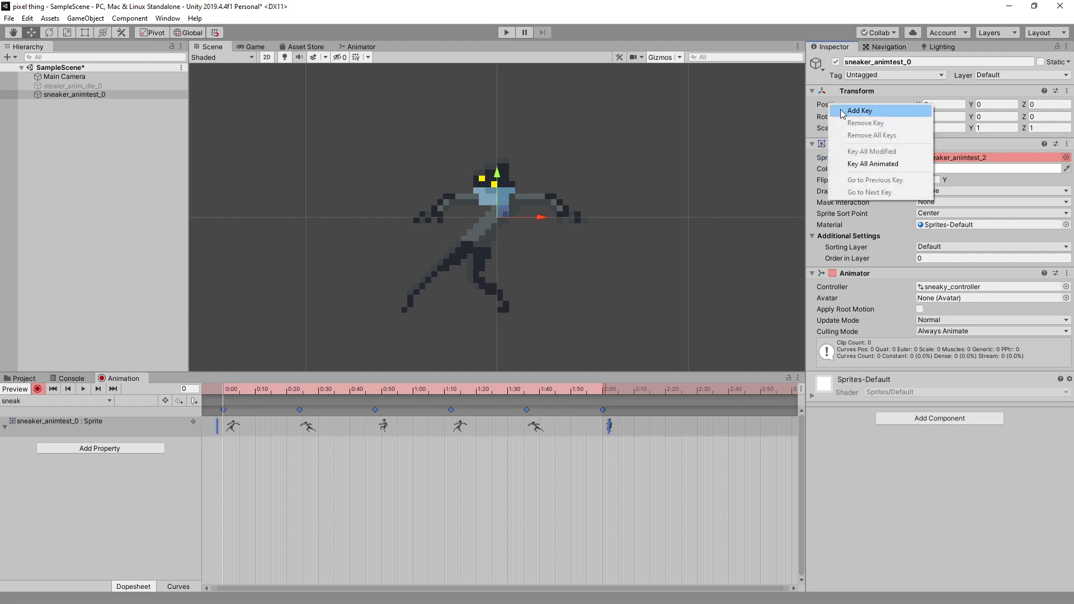
left_click(841, 108)
left_click_drag(243, 387, 299, 390)
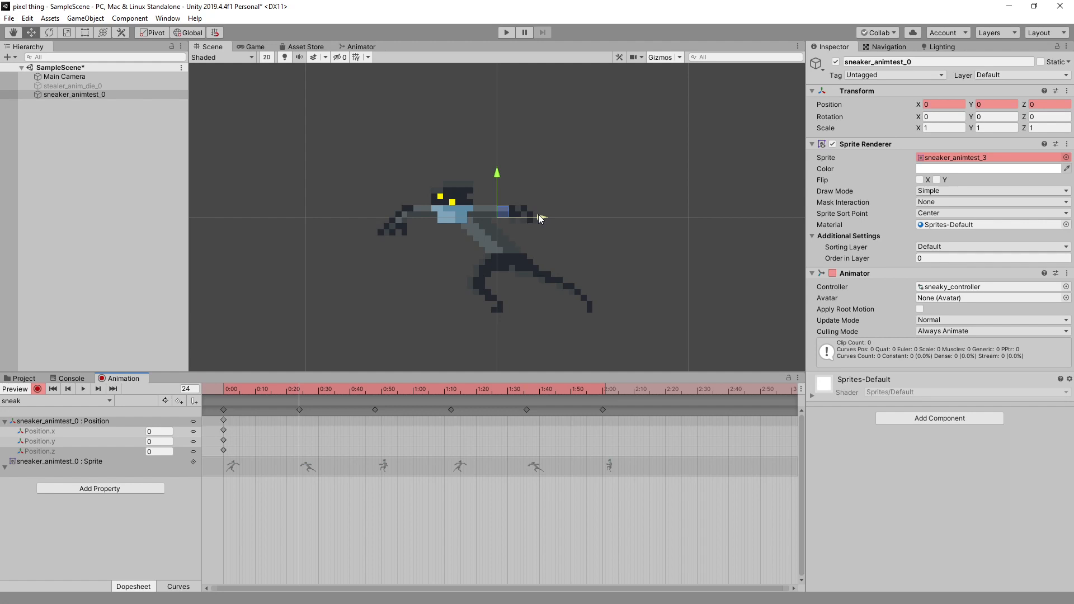
right_click(828, 105)
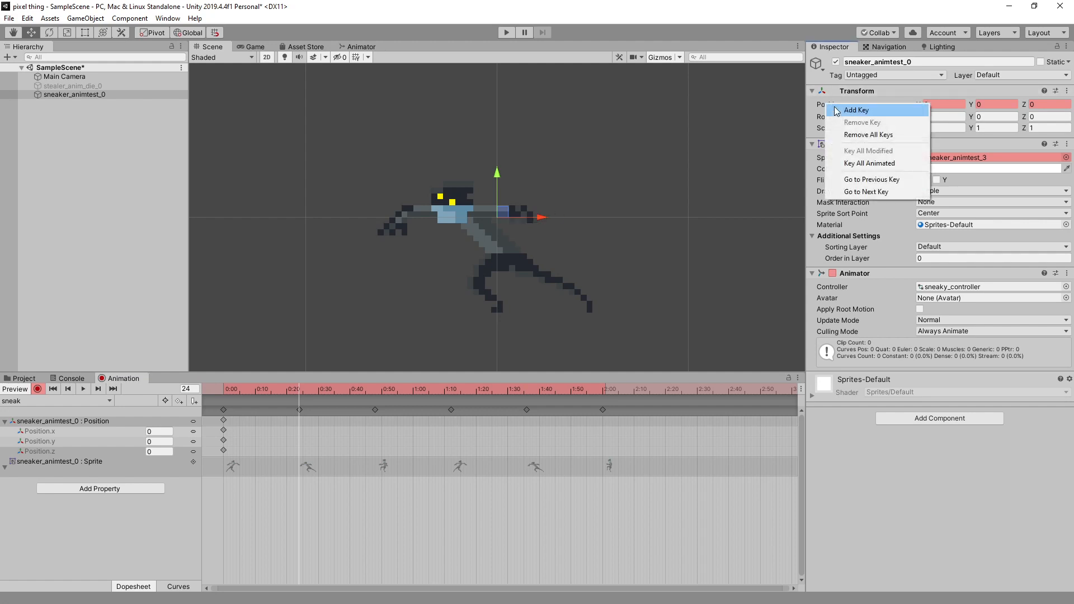
left_click(840, 111)
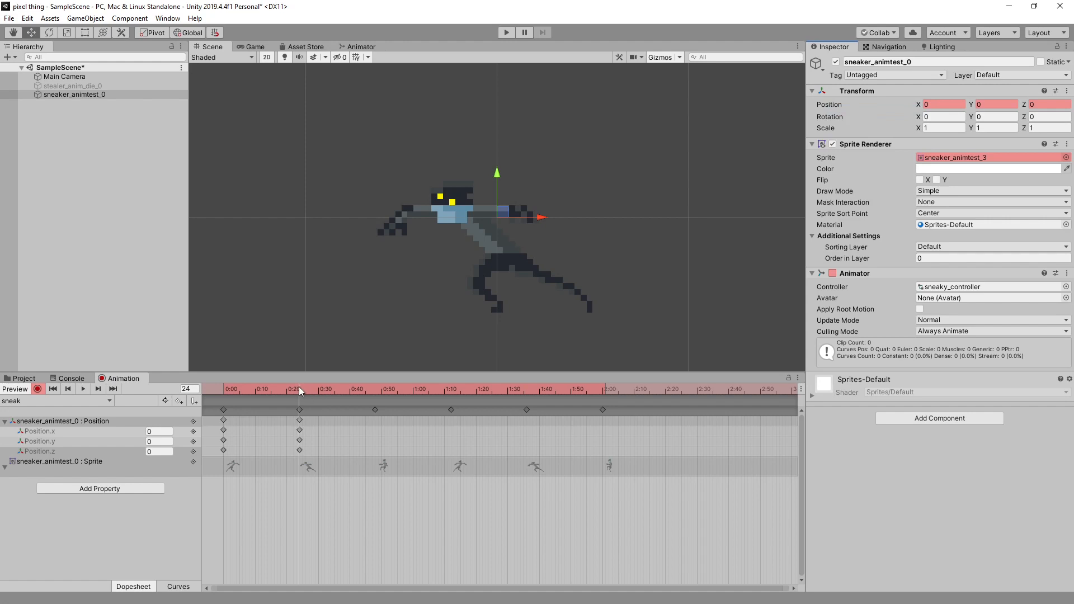
Step: Key the sprite's X position at 0.4 on frame 20 and move the frame 24 Position keys to frame 21
left_click_drag(299, 387, 286, 384)
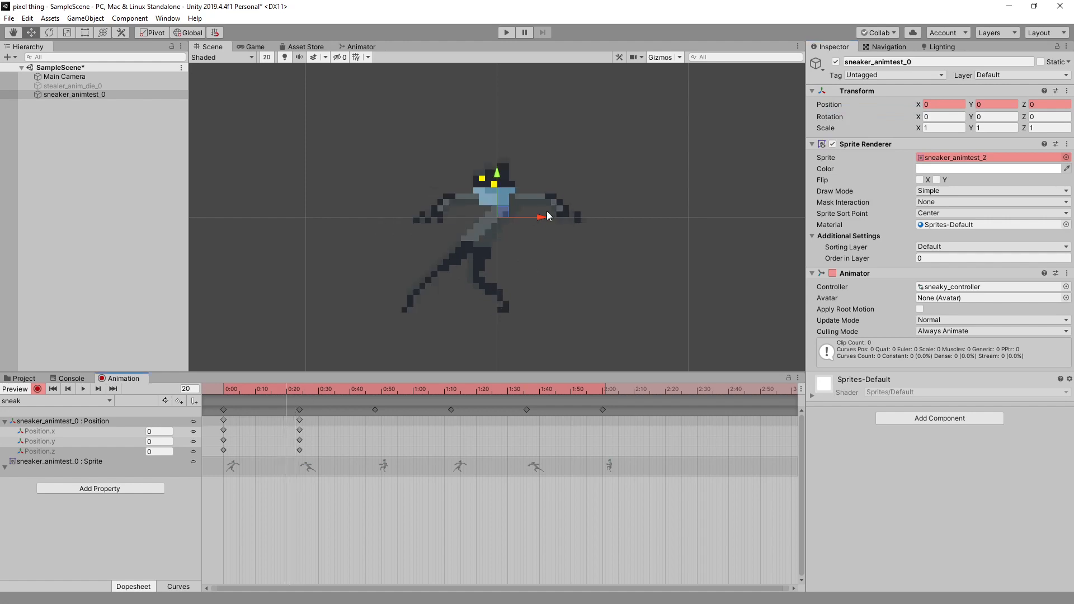
left_click_drag(542, 216, 618, 223)
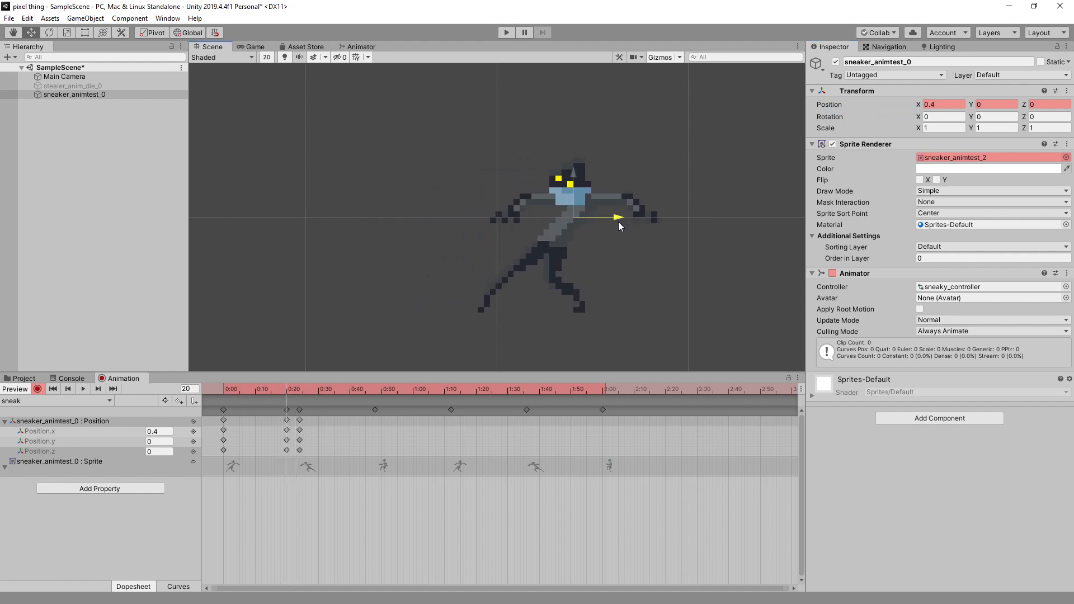
left_click_drag(287, 386, 289, 418)
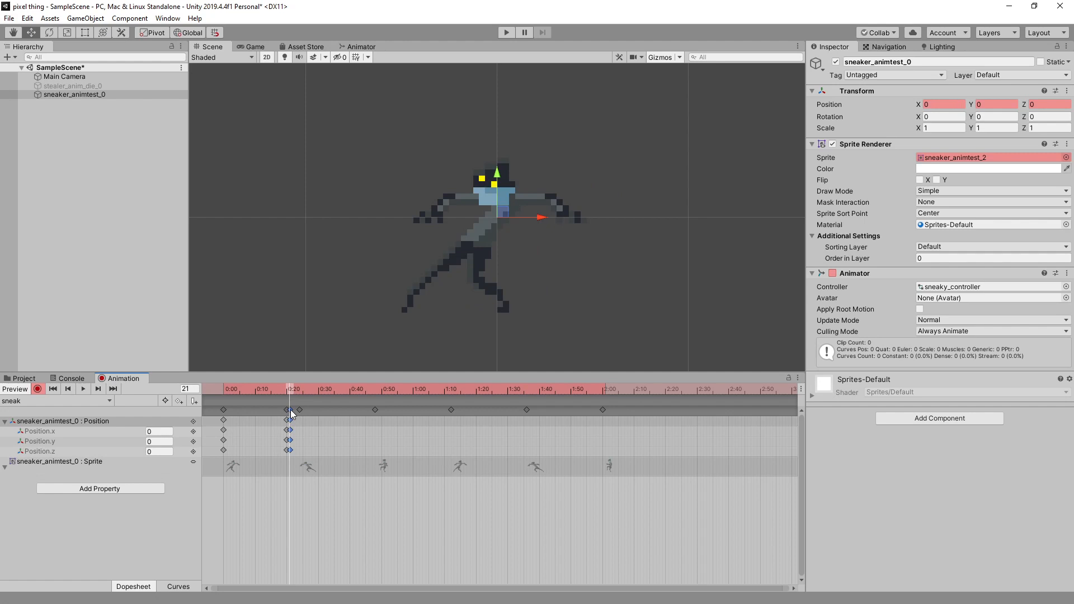
Step: Delete the extra Position keys just before frame 24 of the sneak clip, play it back and return to frame 0
left_click_drag(291, 414, 263, 419)
left_click(296, 388)
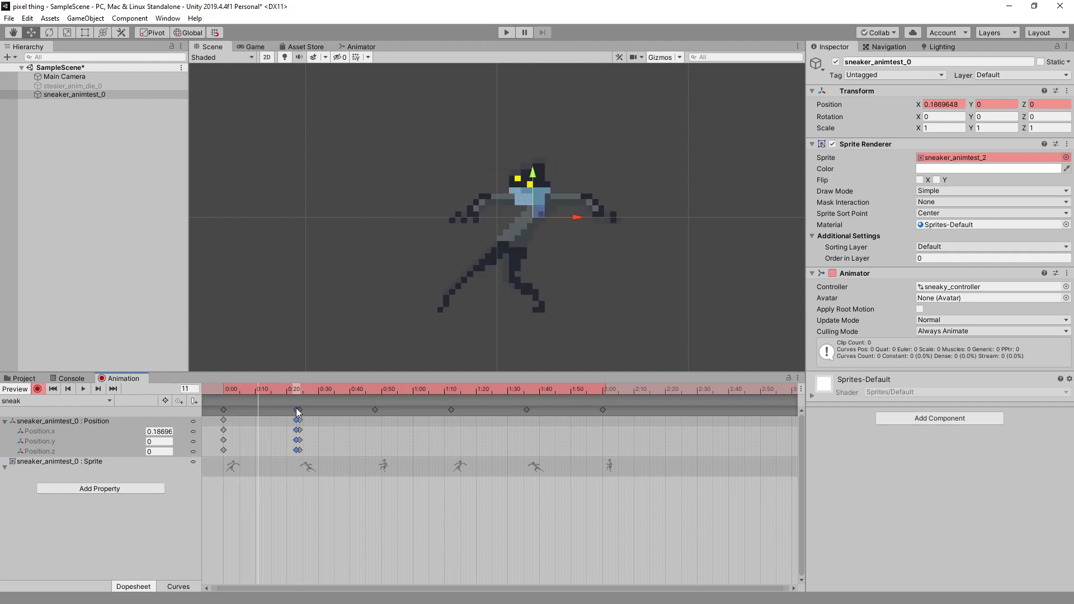
key("Delete")
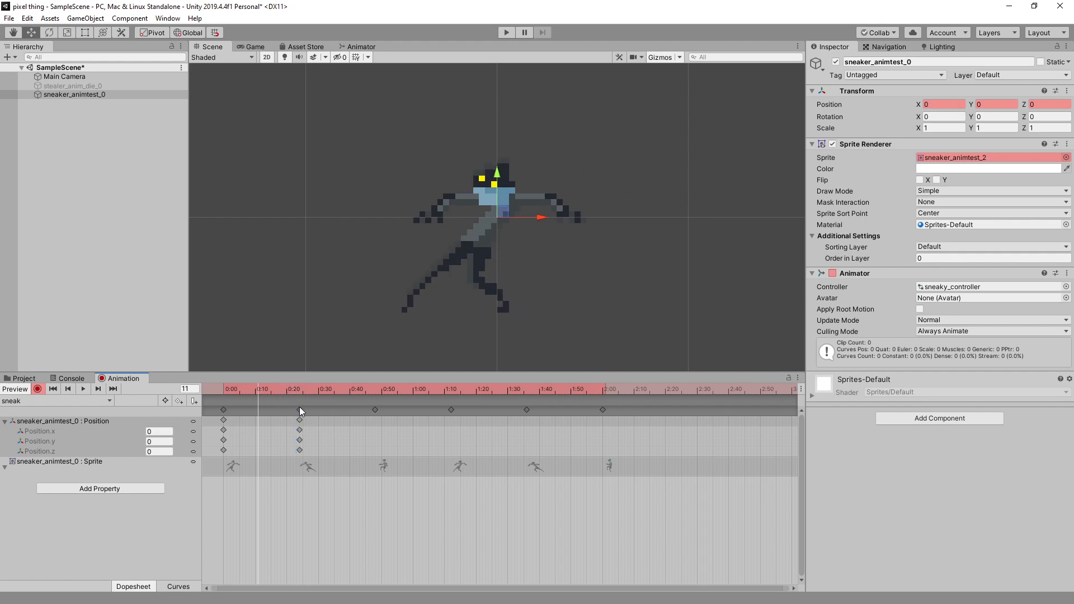
left_click_drag(300, 390, 608, 412)
left_click(82, 387)
left_click_drag(248, 387, 223, 400)
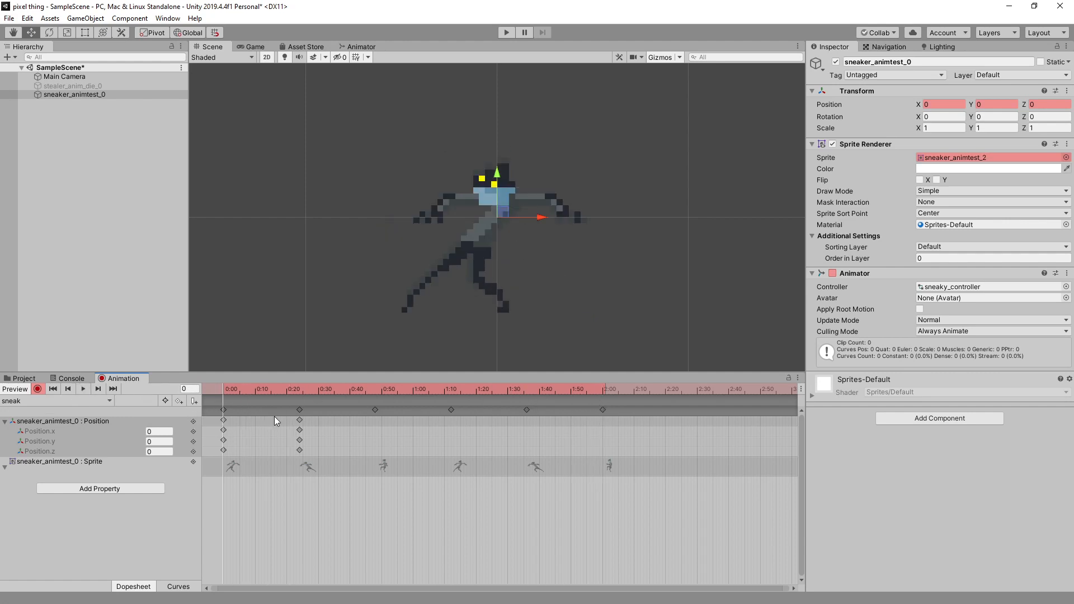
Step: Copy the sneak clip's first sprite keyframe after the last one at about 2:24 and play the clip
left_click(224, 450)
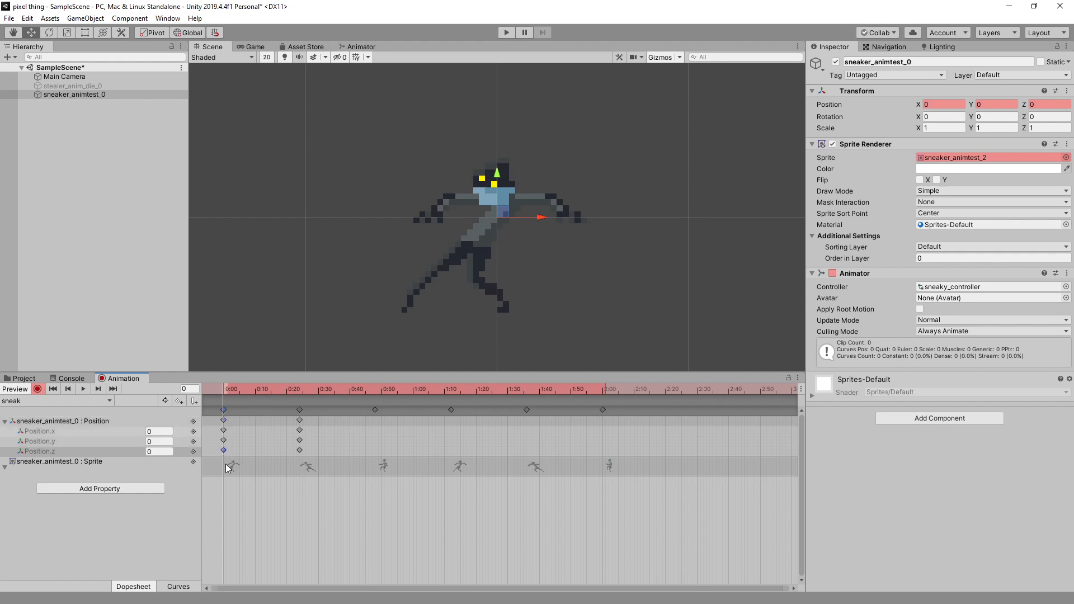
left_click(229, 466)
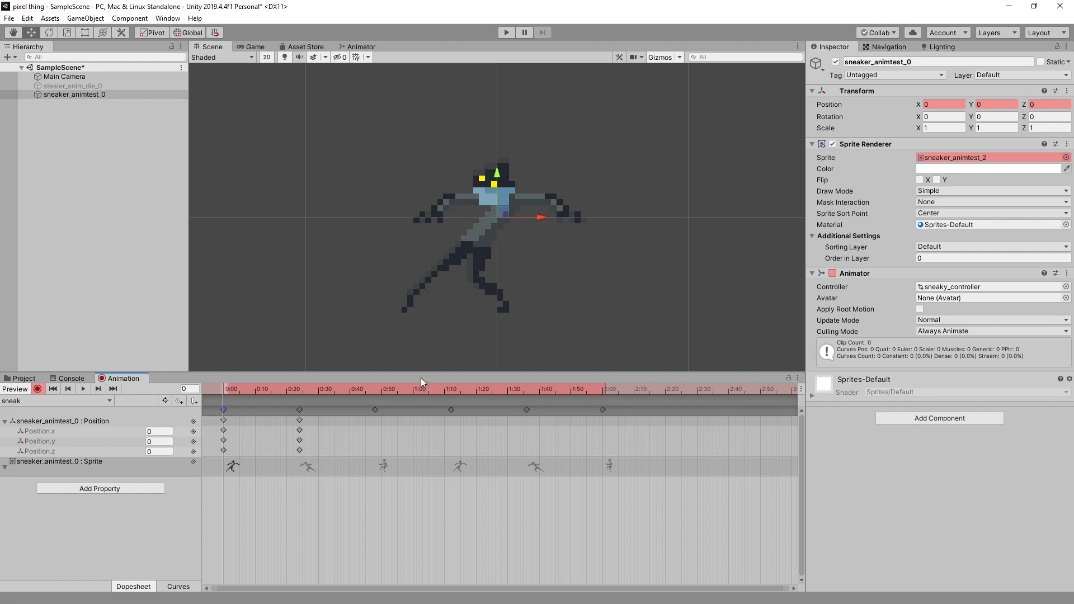
left_click_drag(421, 388, 683, 388)
key("ctrl+v")
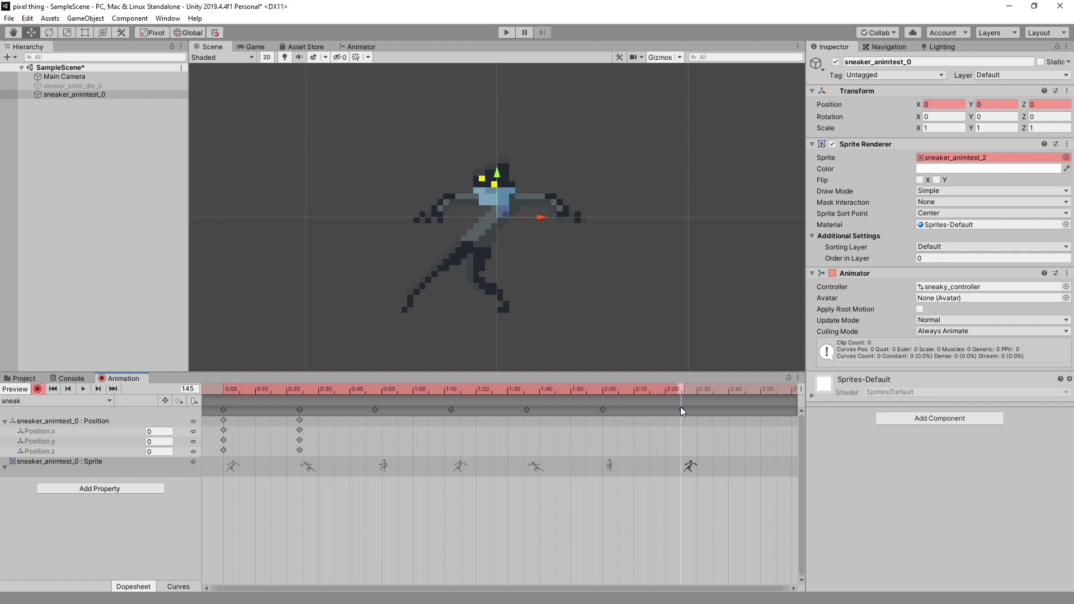
left_click_drag(680, 408, 673, 409)
left_click(85, 388)
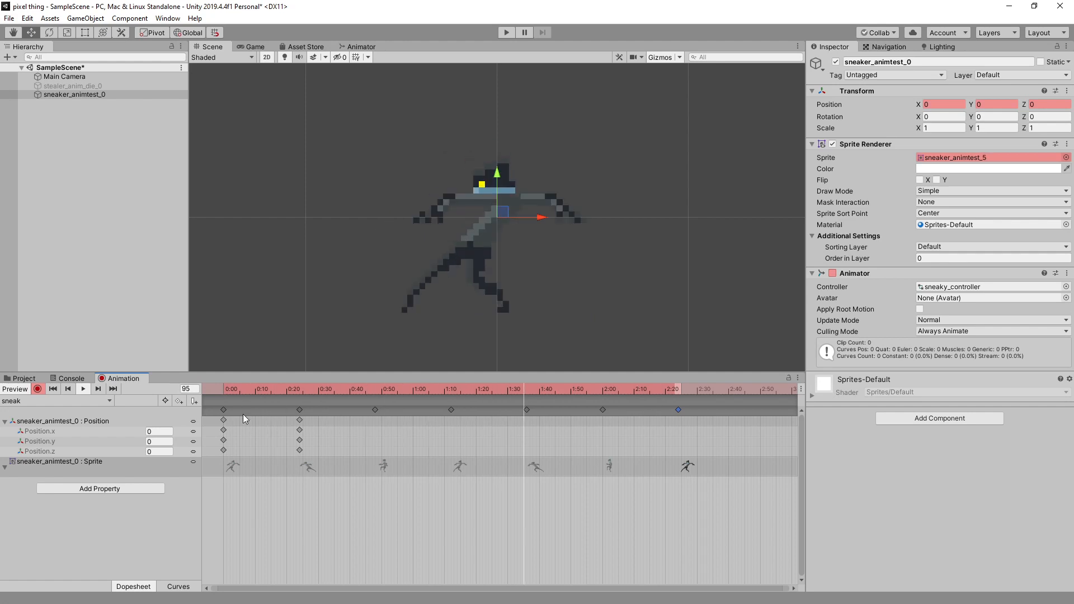
Step: Remove the Position properties of sneaker_animtest_0 from the sneak clip and return to frame 0
left_click(62, 418)
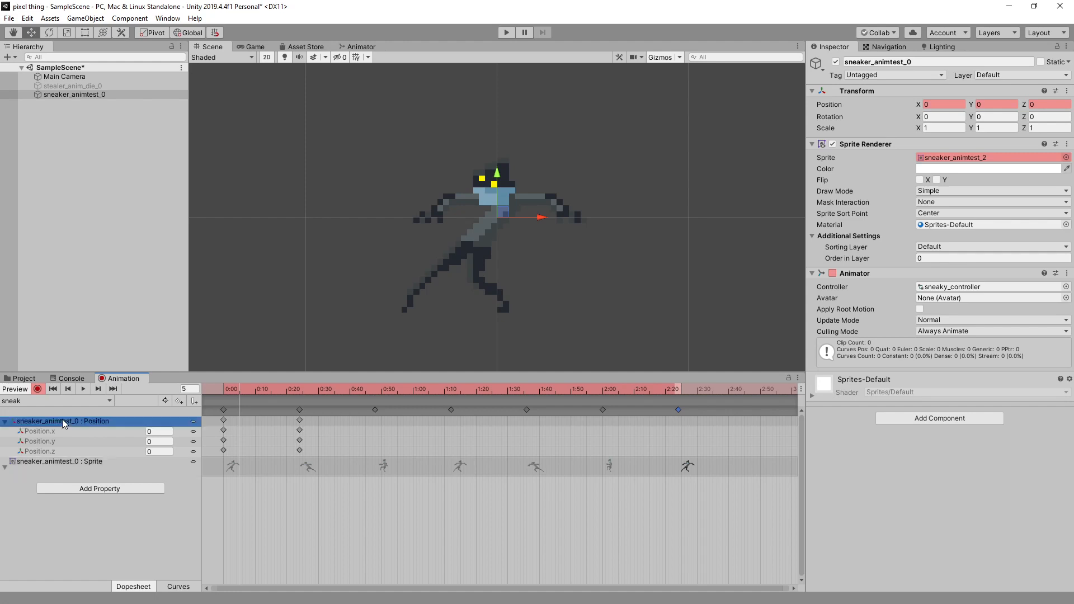
right_click(63, 418)
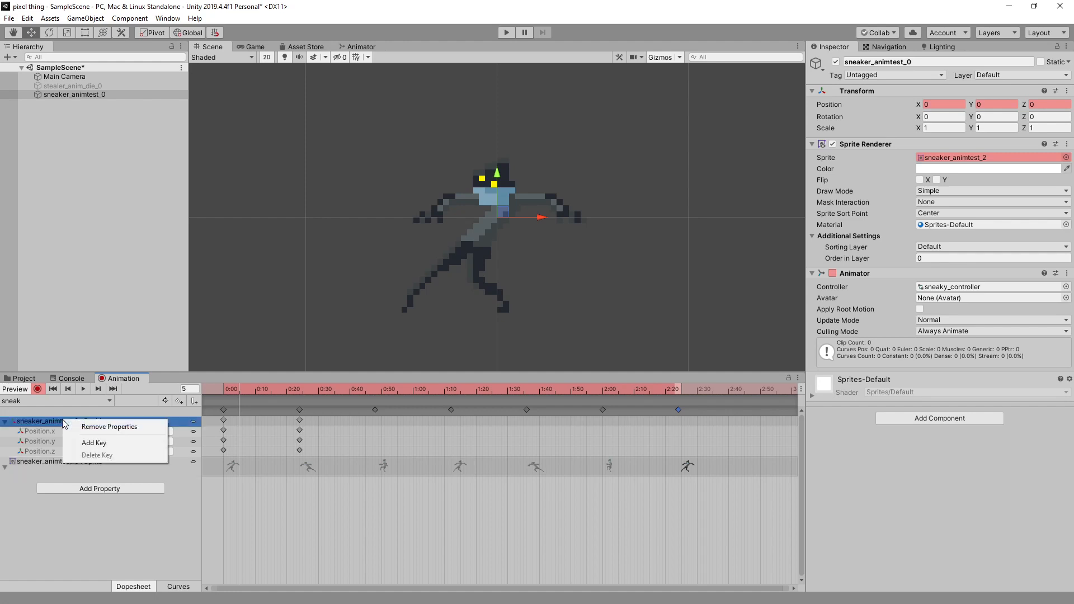
left_click(99, 427)
left_click_drag(240, 388, 186, 390)
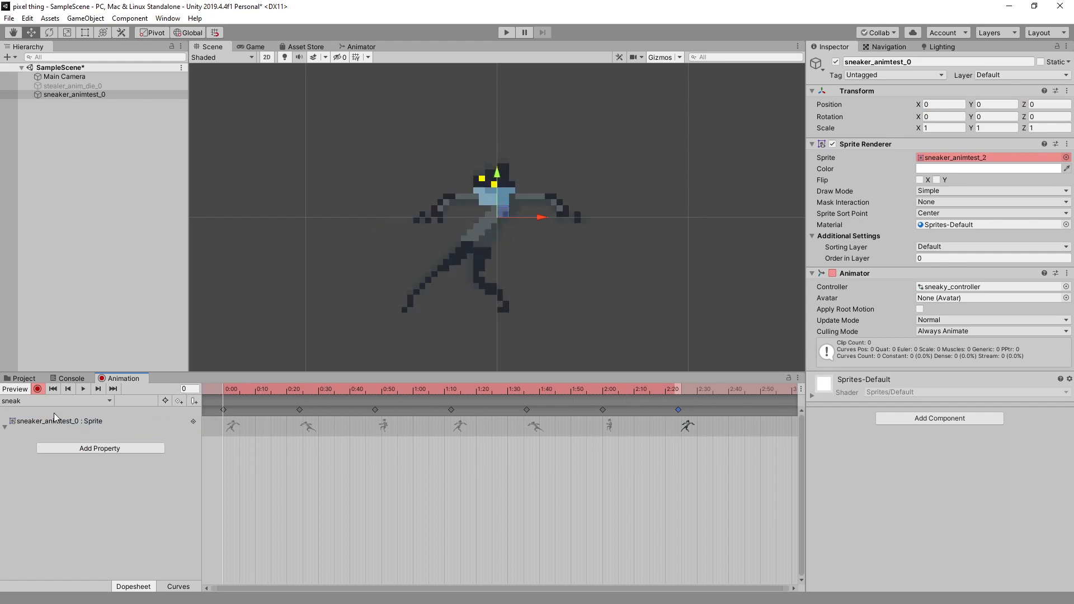
Step: Stop recording the sneak clip and create a new animation clip named tiptoe in the Assets folder
left_click(37, 389)
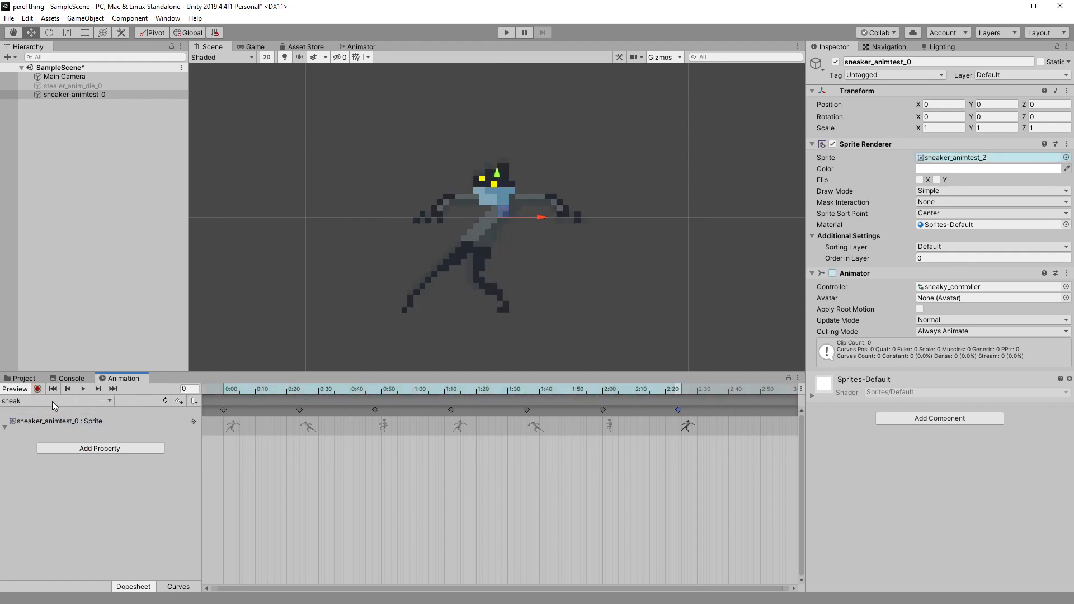
left_click(52, 401)
left_click(51, 446)
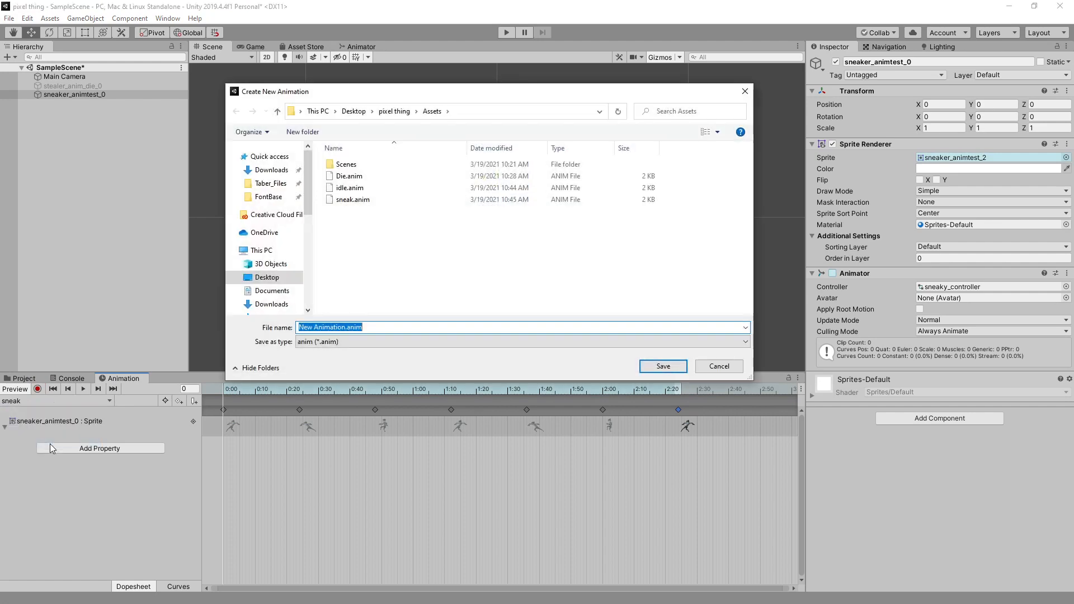
type("tiptoe")
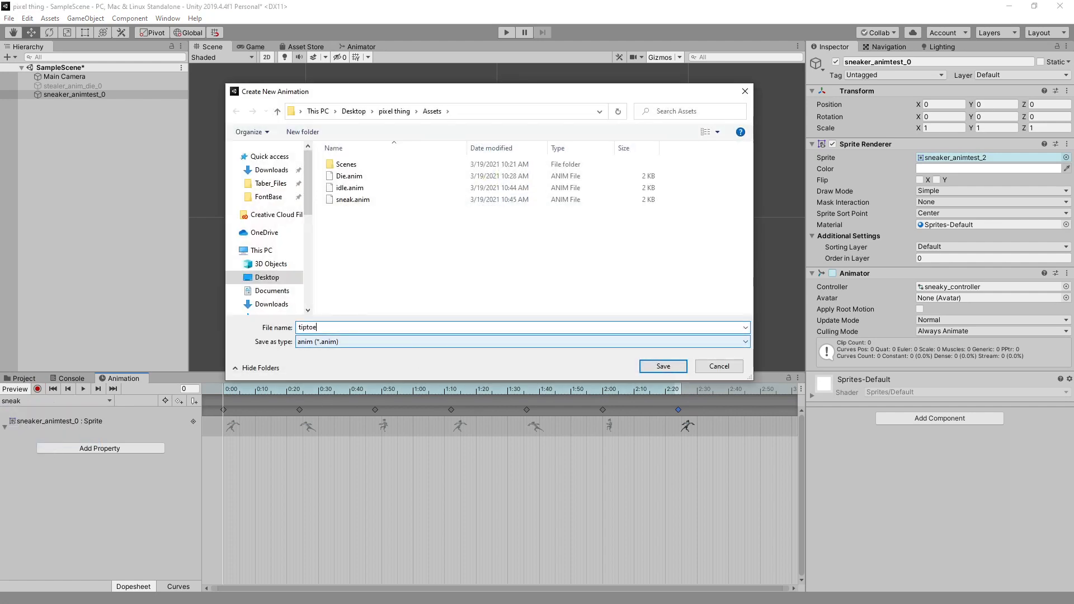
key("Return")
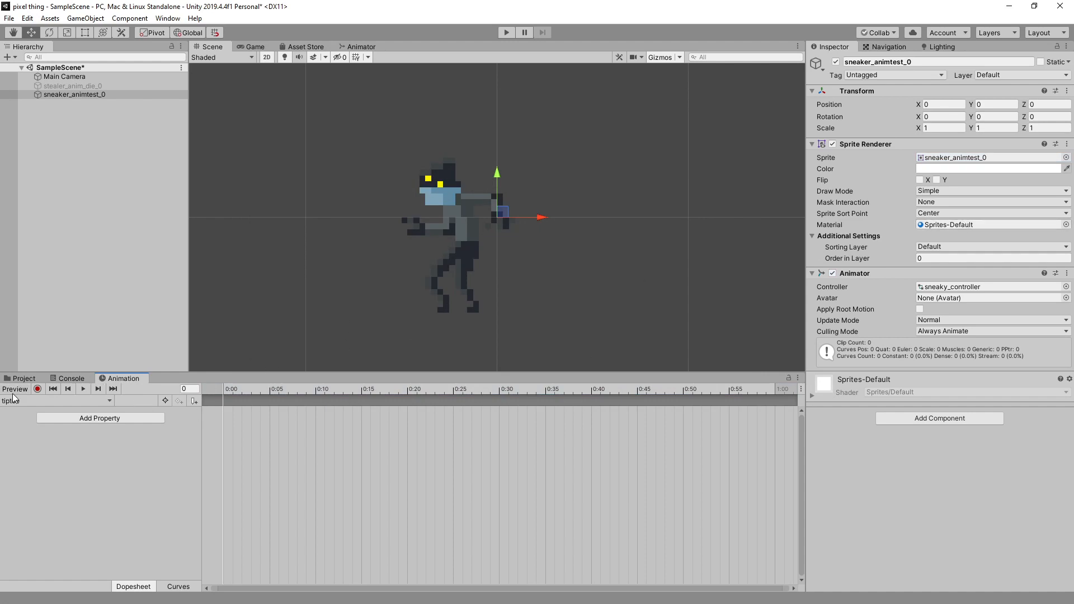
Step: Start recording the tiptoe clip, compare neighbouring sprites and key sneaker_animtest_7 at frame 0
left_click(38, 389)
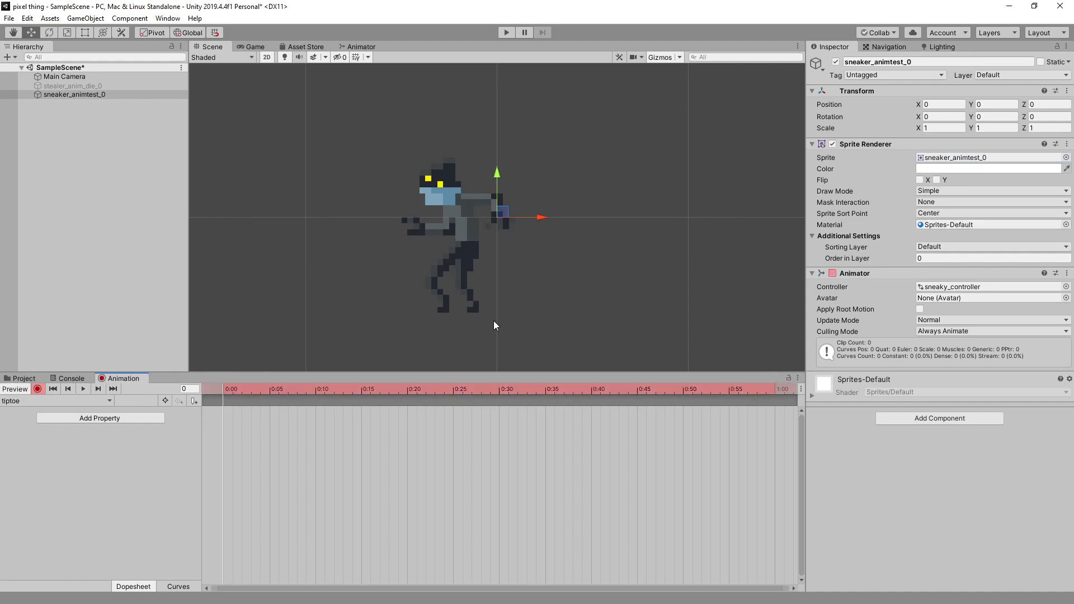
left_click(1066, 158)
left_click(814, 301)
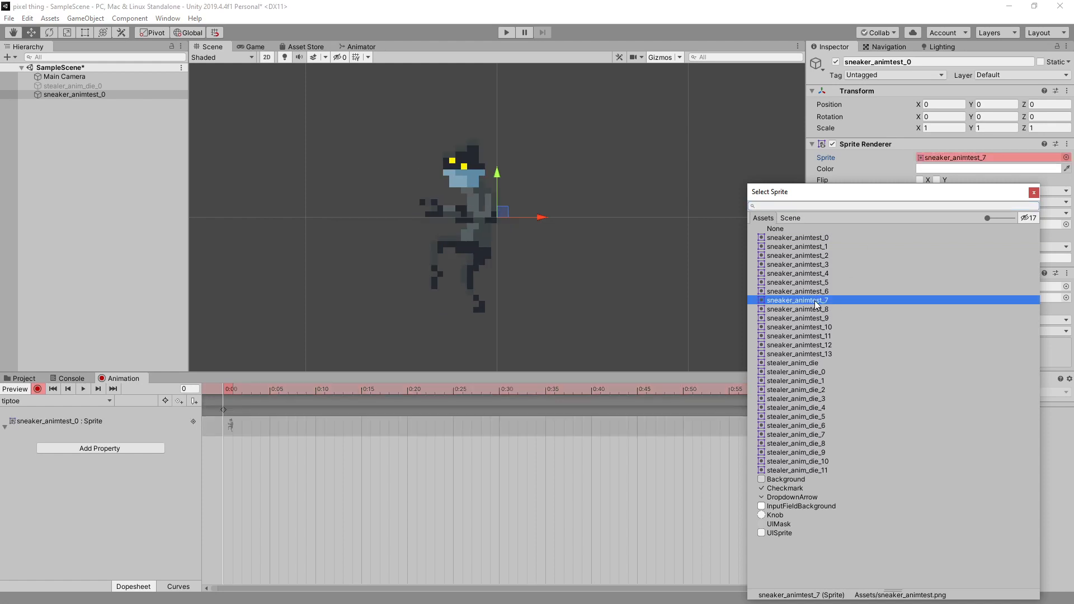
left_click(817, 291)
left_click(818, 300)
left_click(817, 309)
left_click(819, 300)
left_click(818, 309)
left_click(818, 301)
left_click(801, 306)
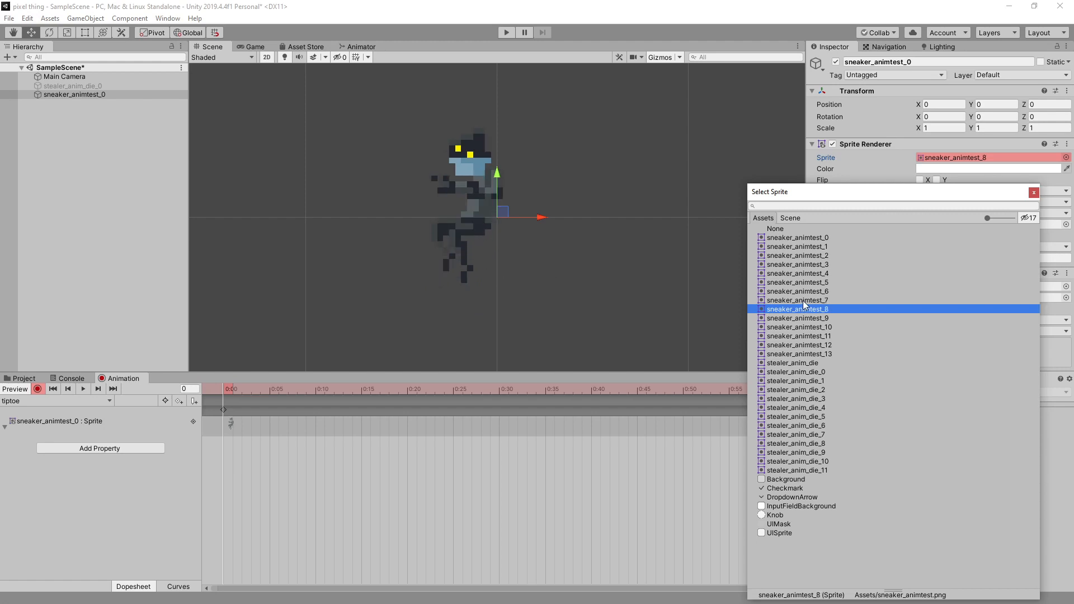
left_click(802, 301)
left_click(803, 310)
left_click(804, 300)
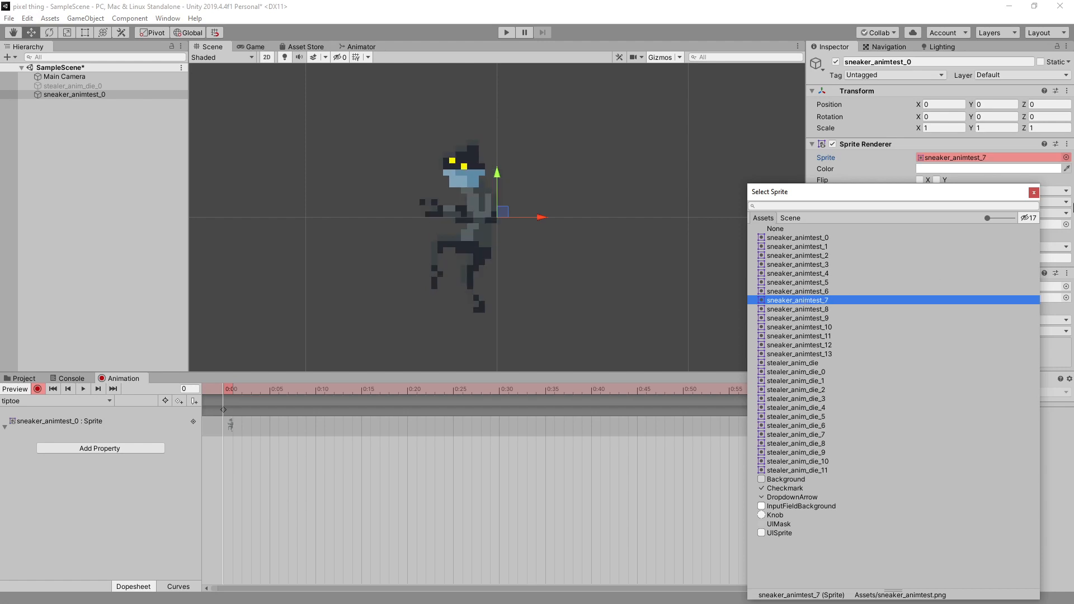
left_click(1033, 194)
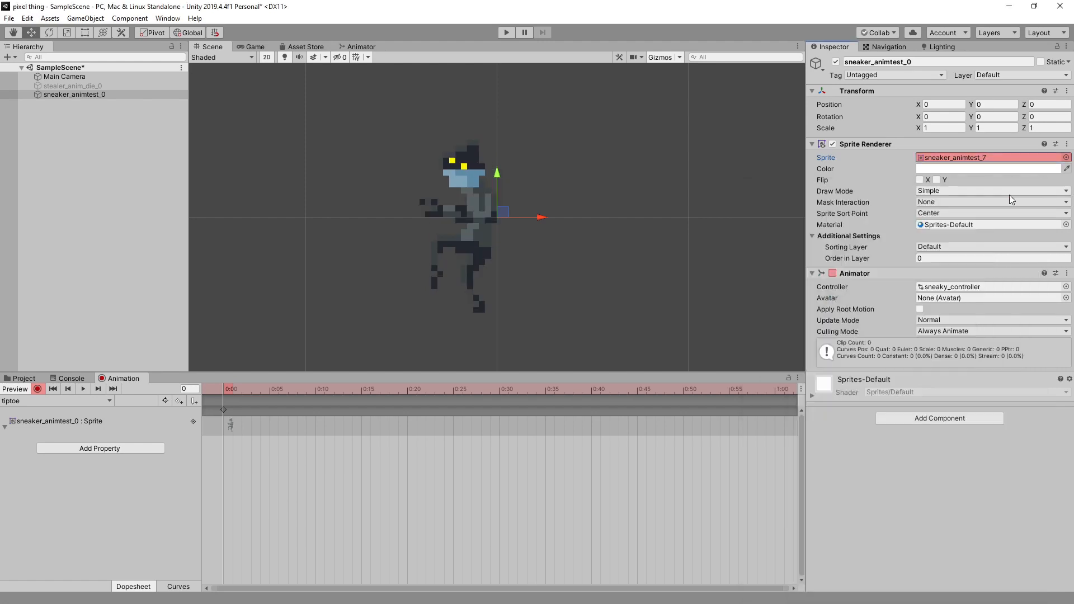
Step: Key the sprite sneaker_animtest_8 at frame 5 and sneaker_animtest_9 at frame 10 of the tiptoe clip
left_click(269, 389)
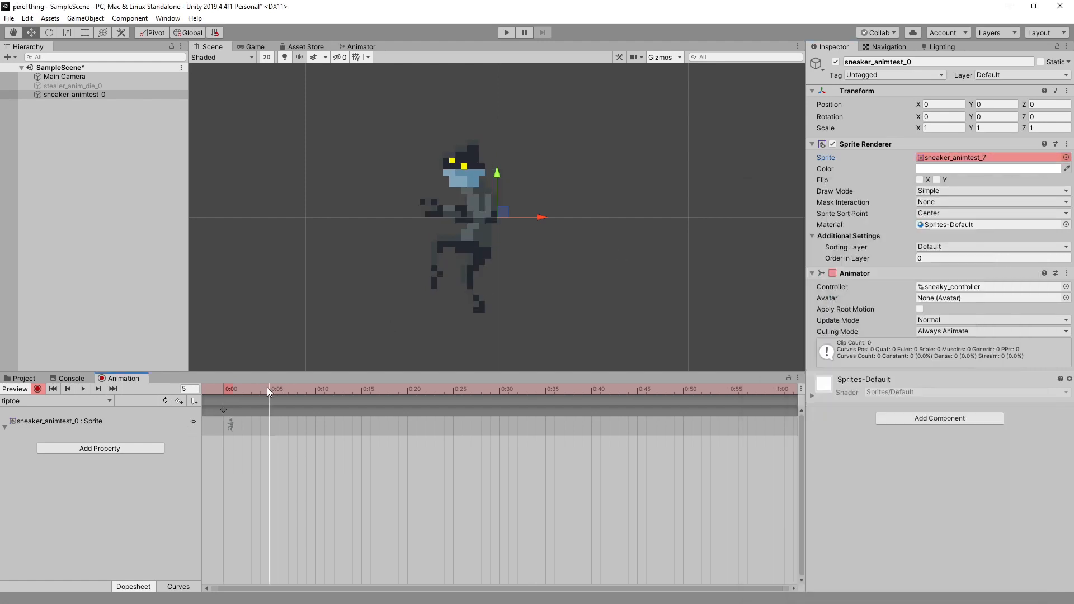
left_click(1066, 157)
left_click(831, 307)
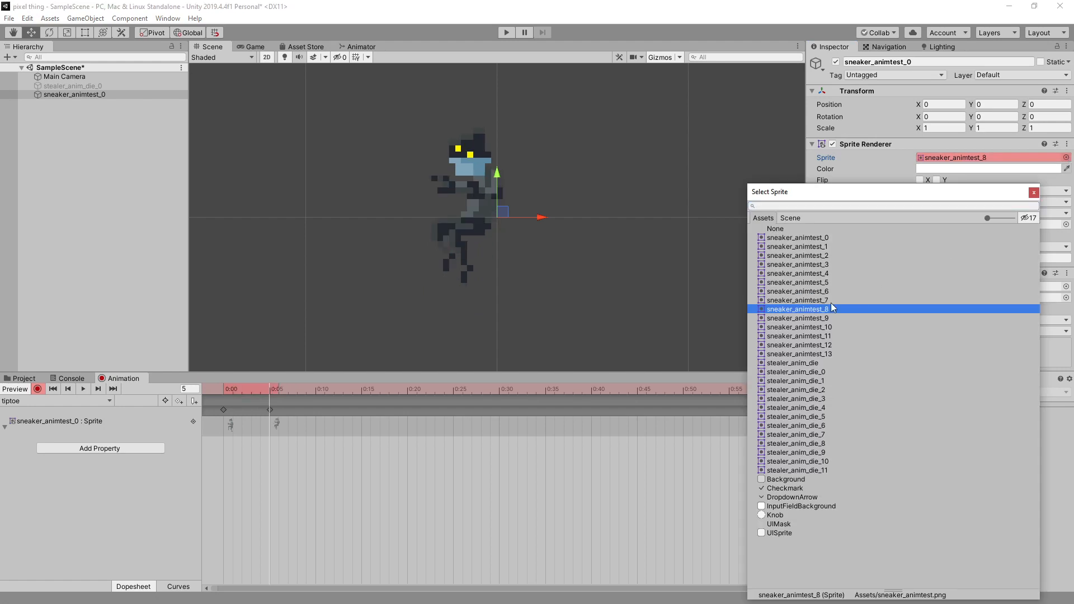
left_click(1033, 193)
left_click(316, 390)
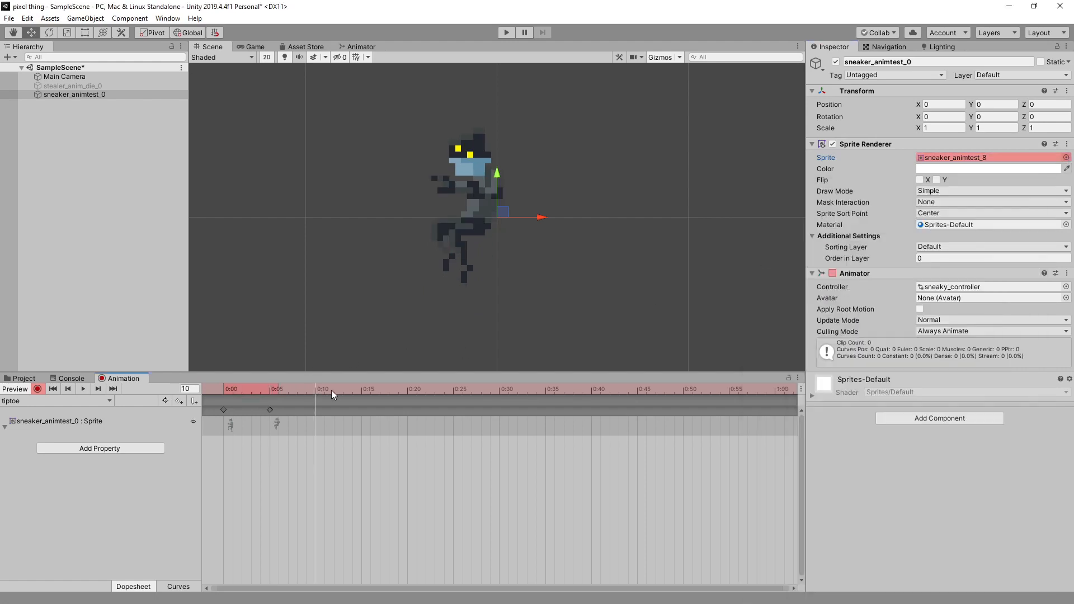
left_click(1066, 157)
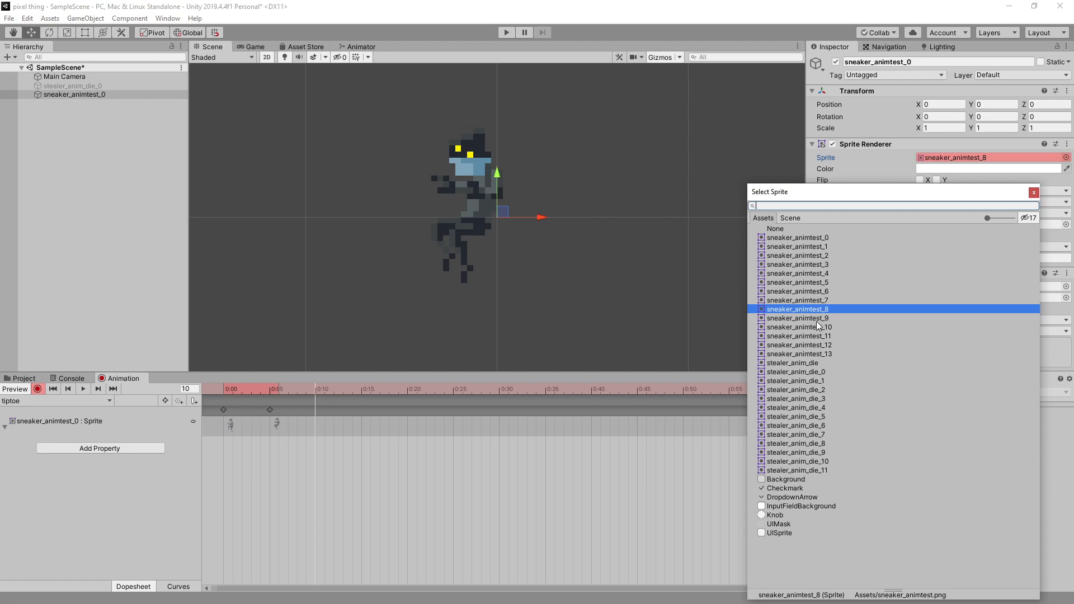
left_click(816, 318)
left_click(1034, 193)
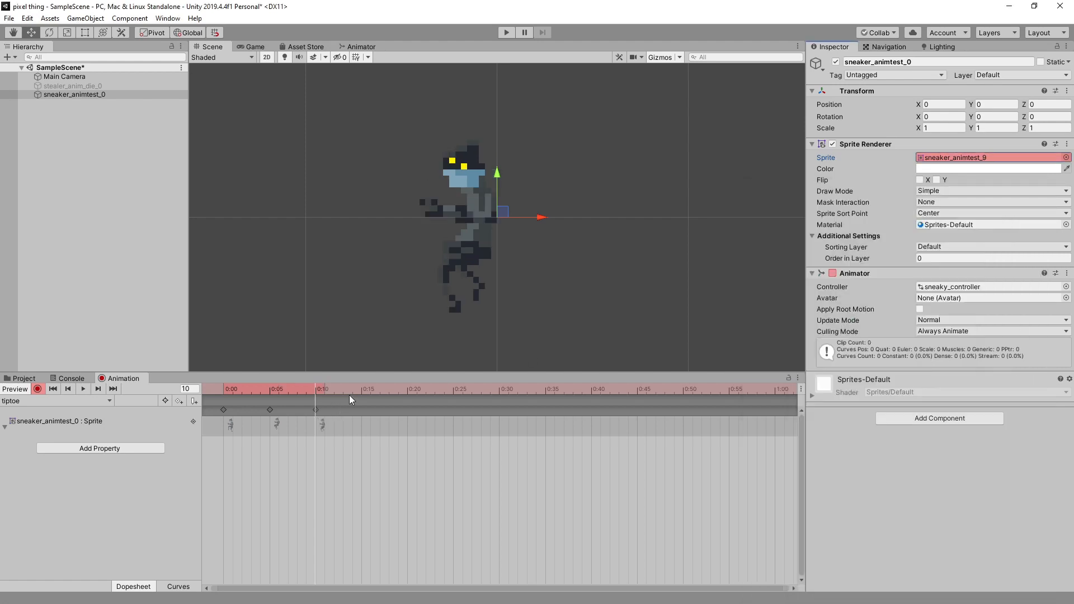
Step: Key the sprite sneaker_animtest_10 at frame 15 of the tiptoe clip
left_click(362, 390)
left_click(1066, 157)
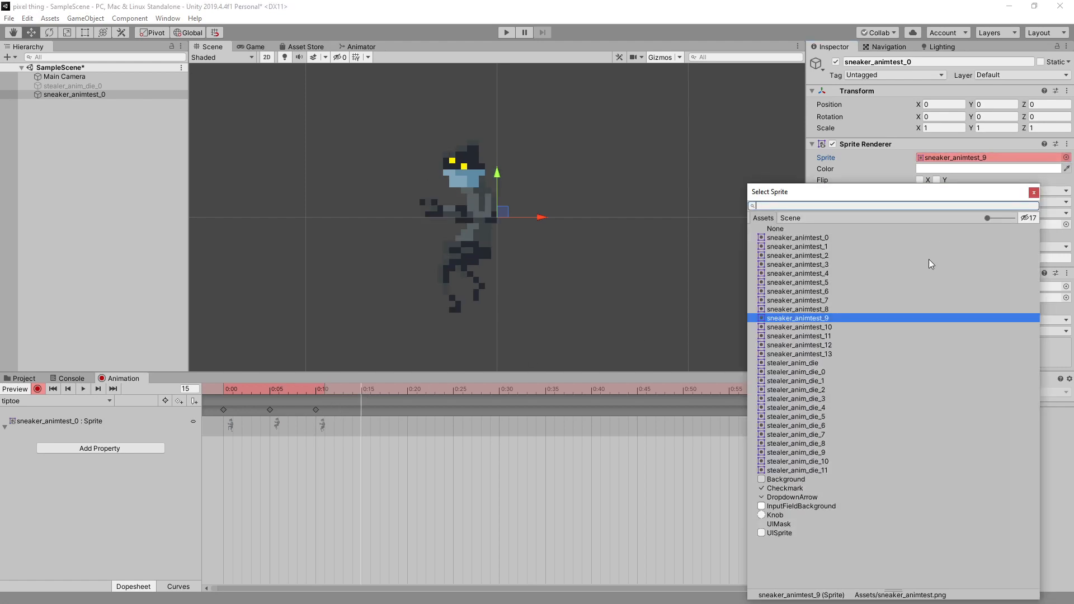
left_click(833, 328)
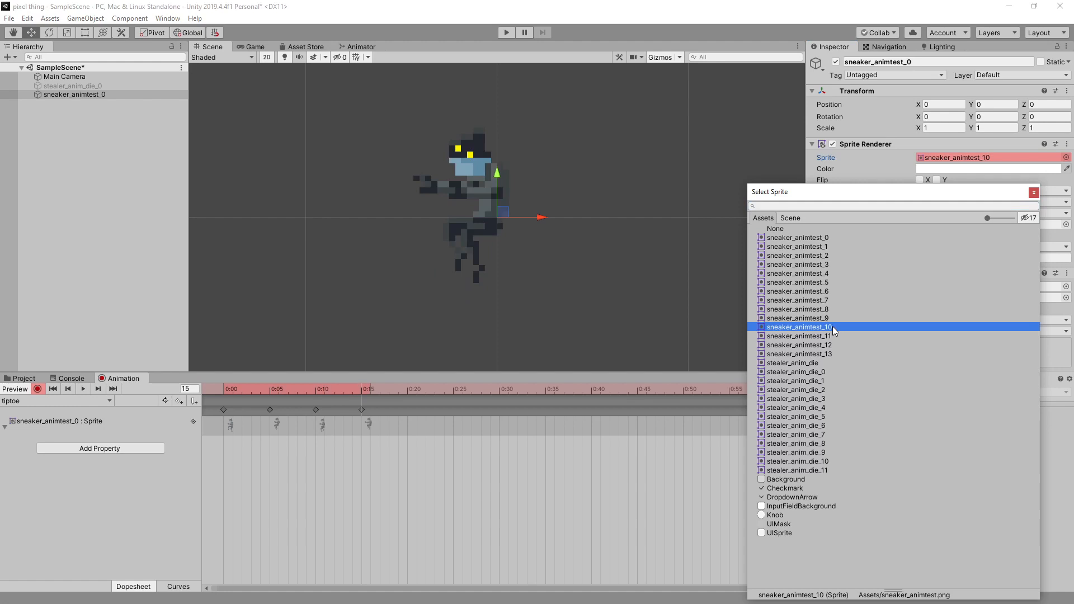
left_click(791, 337)
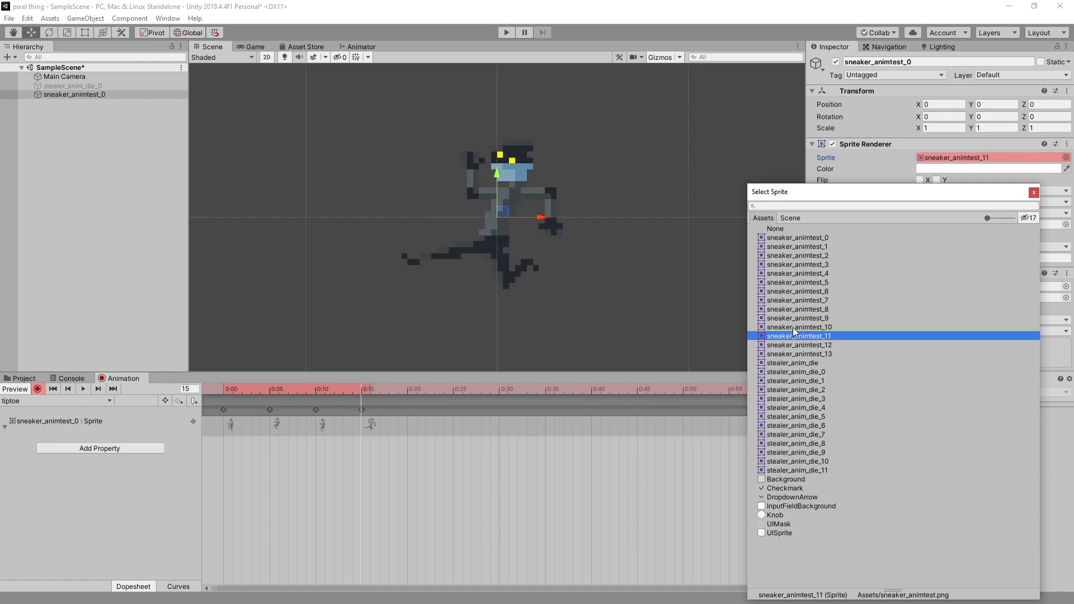
left_click(794, 327)
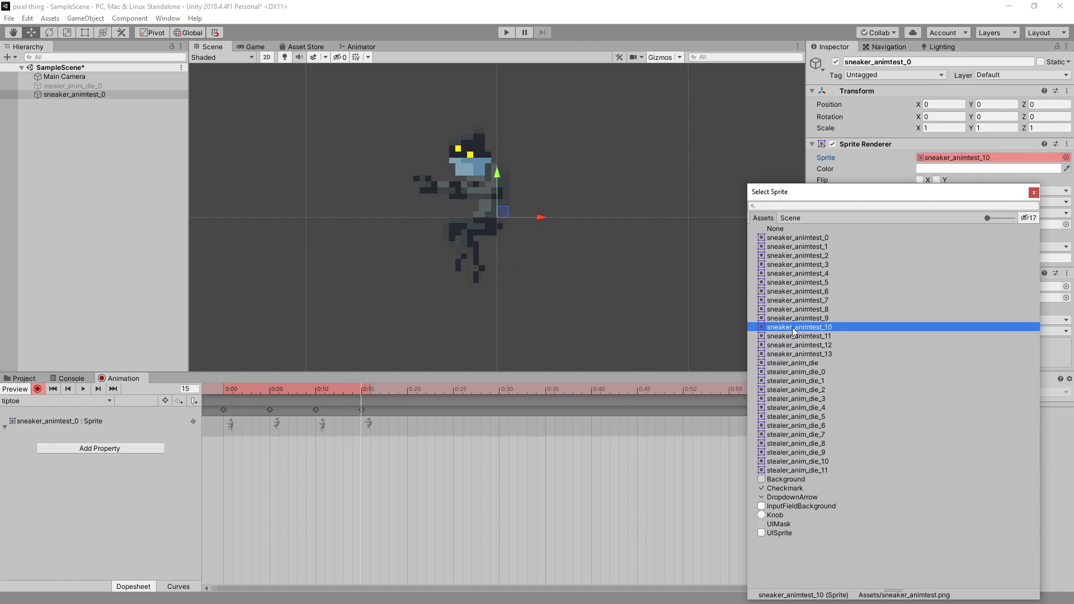
Step: Copy the tiptoe clip's first sprite keyframe to frame 20 and play the clip
left_click(397, 388)
left_click_drag(398, 385, 408, 386)
left_click(224, 409)
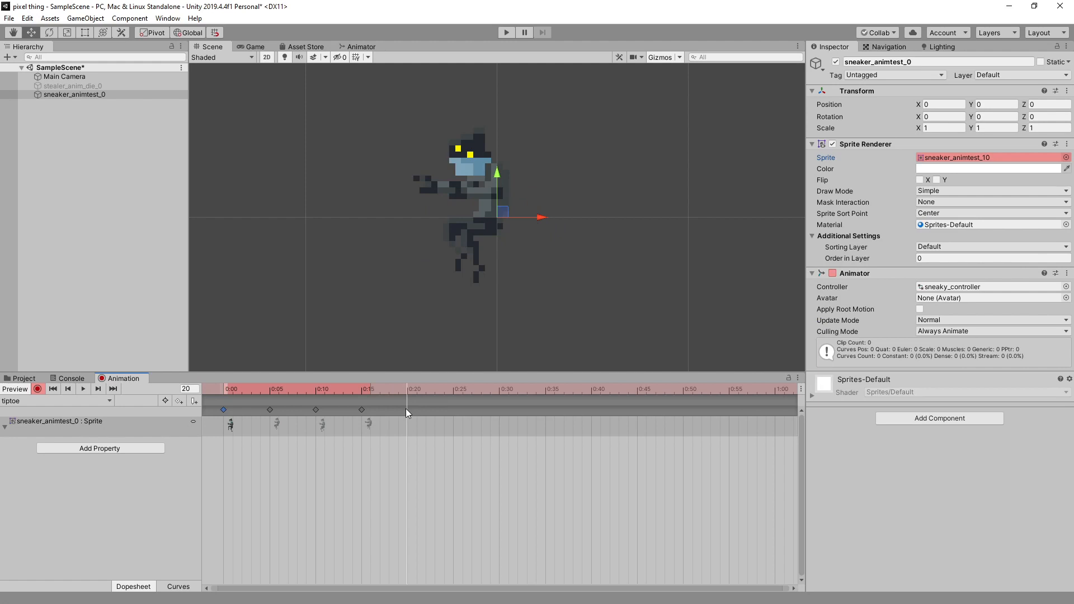
key("ctrl+v")
left_click(83, 389)
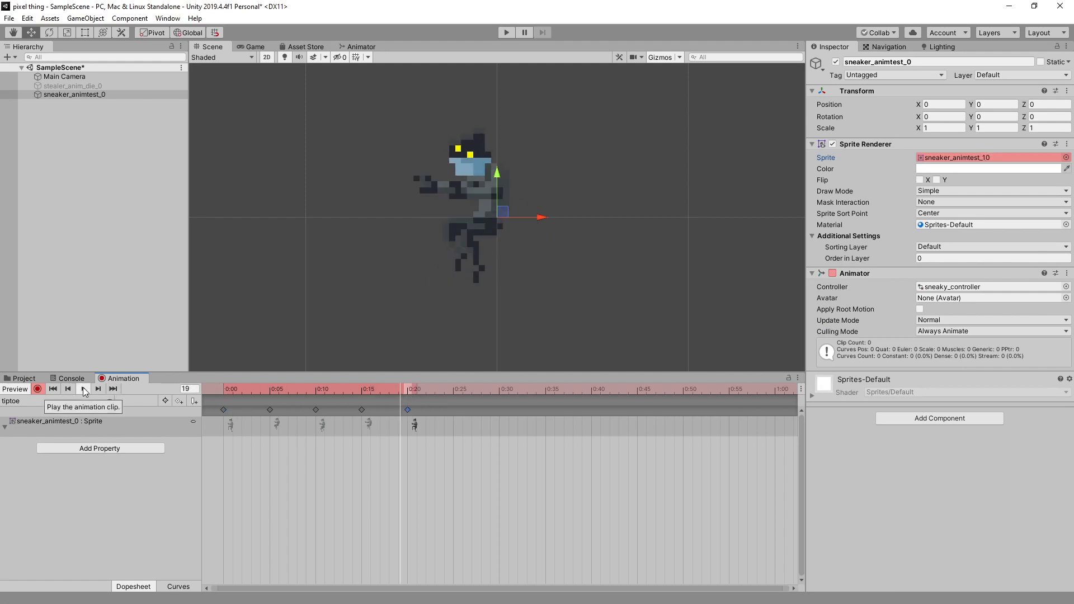
Step: Stretch all five tiptoe sprite keyframes evenly so the last one falls at 1:00, and play the clip
left_click_drag(220, 409, 776, 421)
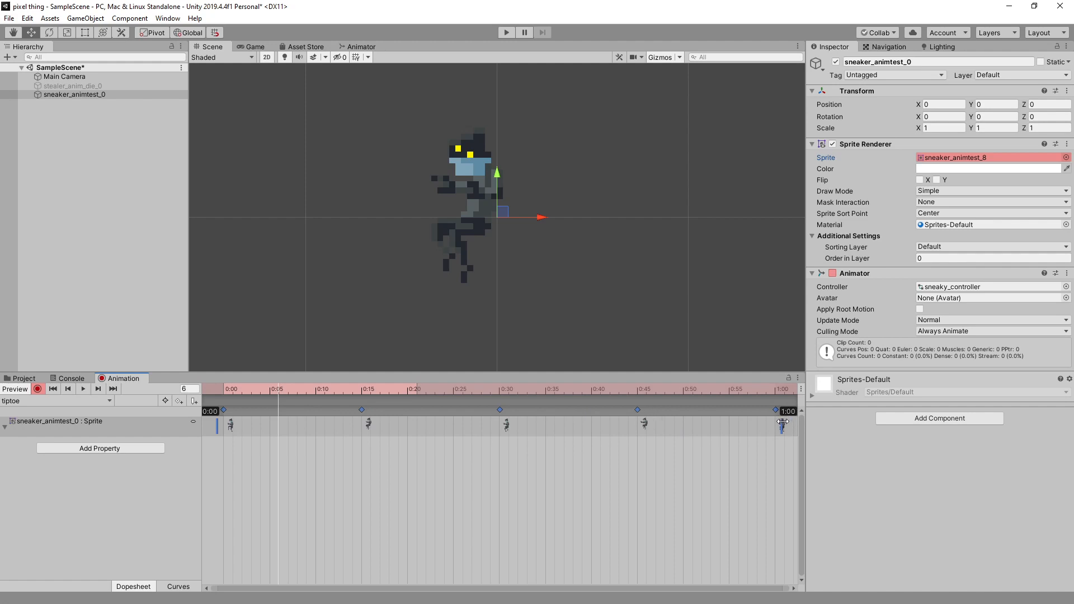
left_click(85, 388)
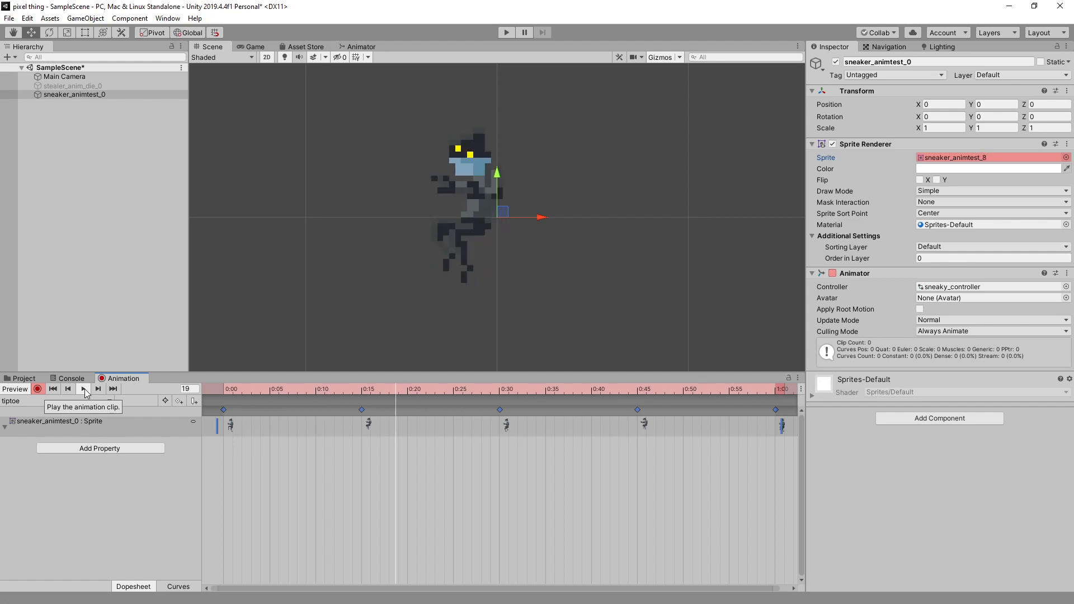
left_click(84, 388)
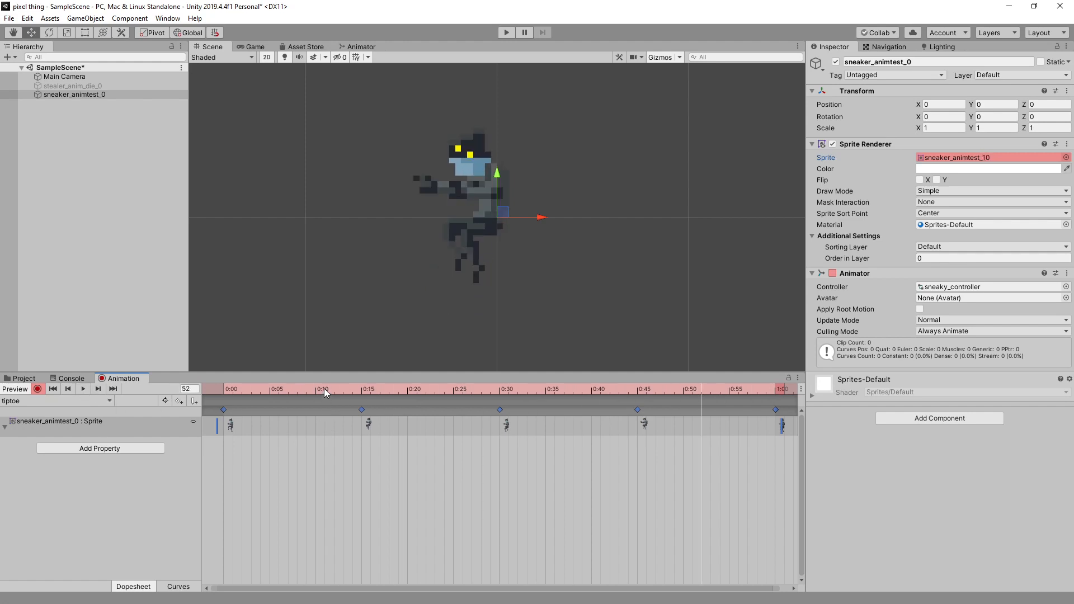
Step: Copy the sprite keyframe at frame 15 of the tiptoe clip to frame 11
mouse_move(324, 389)
left_mouse_down()
mouse_move(224, 395)
mouse_move(385, 388)
mouse_move(224, 388)
mouse_move(361, 388)
mouse_move(324, 387)
left_mouse_up()
left_click(294, 452)
left_click(361, 409)
key("ctrl+v")
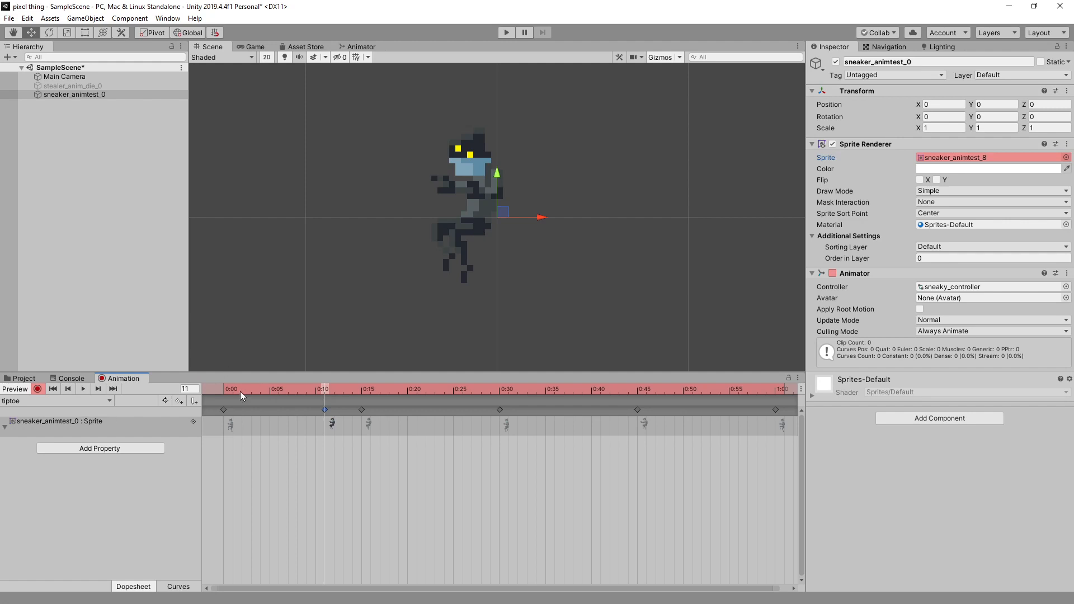
Step: Key the character's position at frames 0 and 15 of the tiptoe clip, and lower it to Y -0.062 at frame 11
left_click(223, 389)
right_click(832, 104)
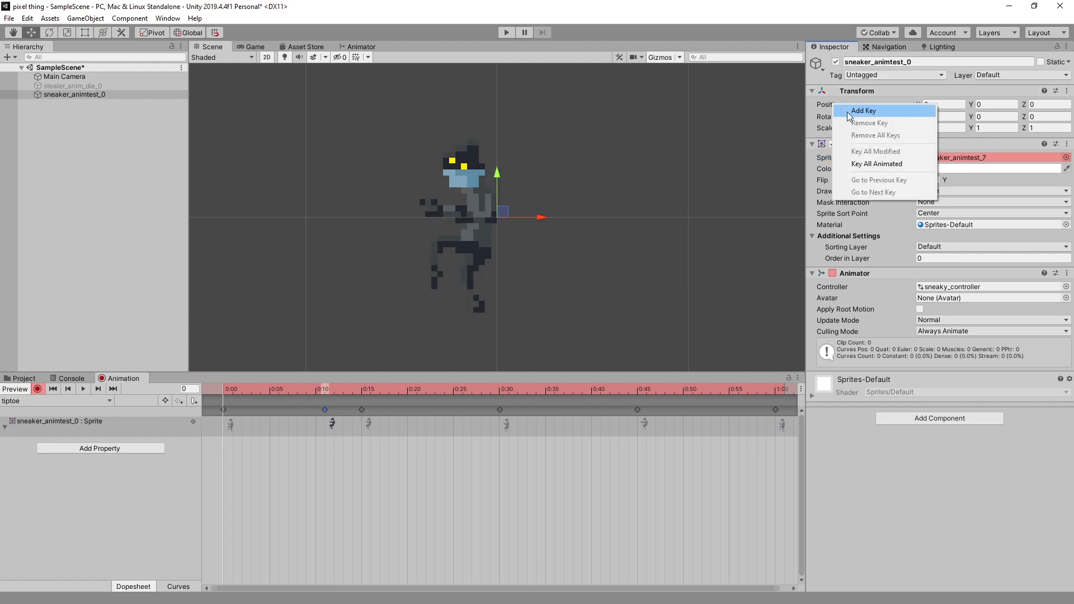
left_click(863, 110)
left_click_drag(277, 391, 362, 388)
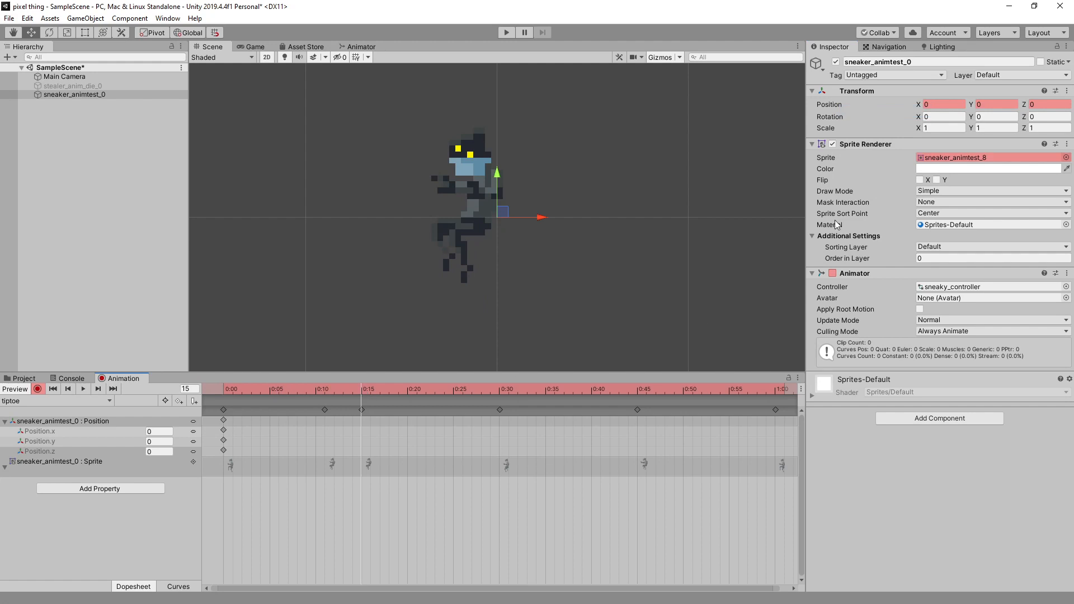
right_click(837, 103)
left_click(854, 111)
left_click_drag(330, 387, 325, 387)
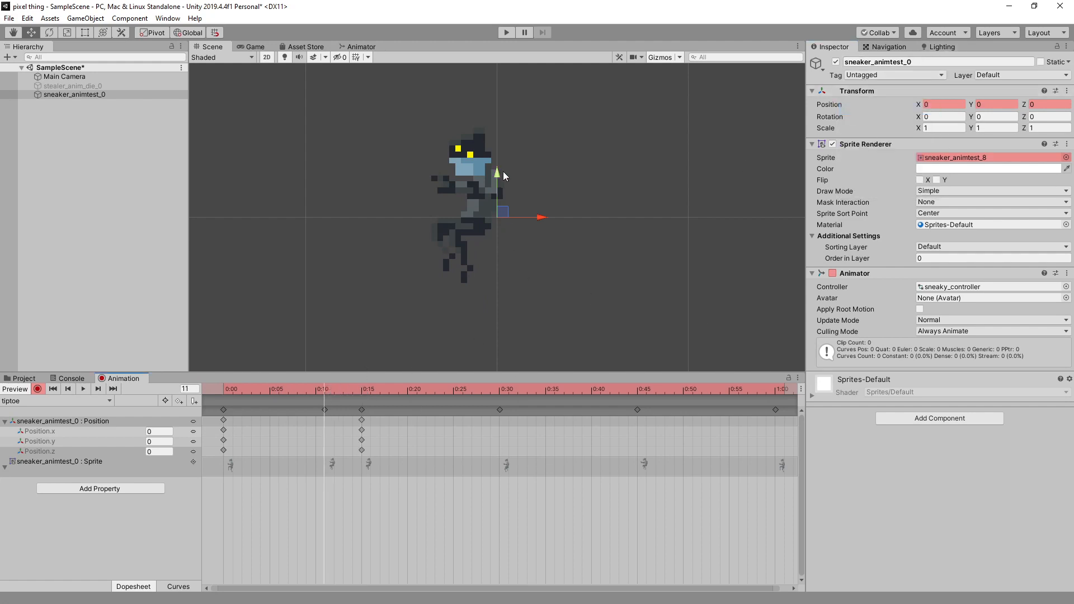
left_click_drag(498, 171, 498, 183)
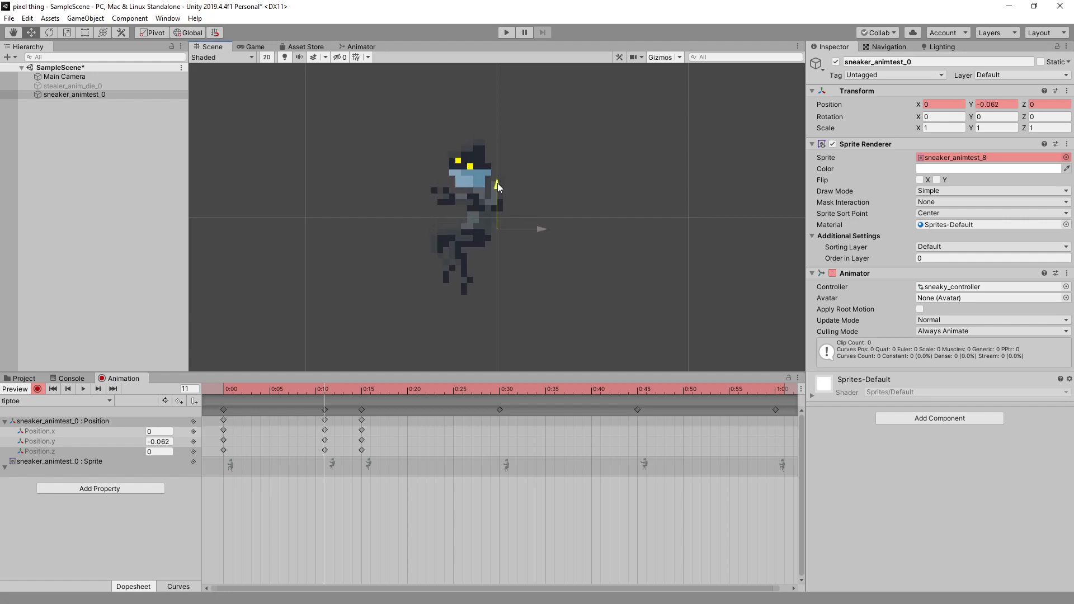
Step: Set both tangents of all three Position.y keys in the tiptoe clip's curves to Constant
left_click(180, 587)
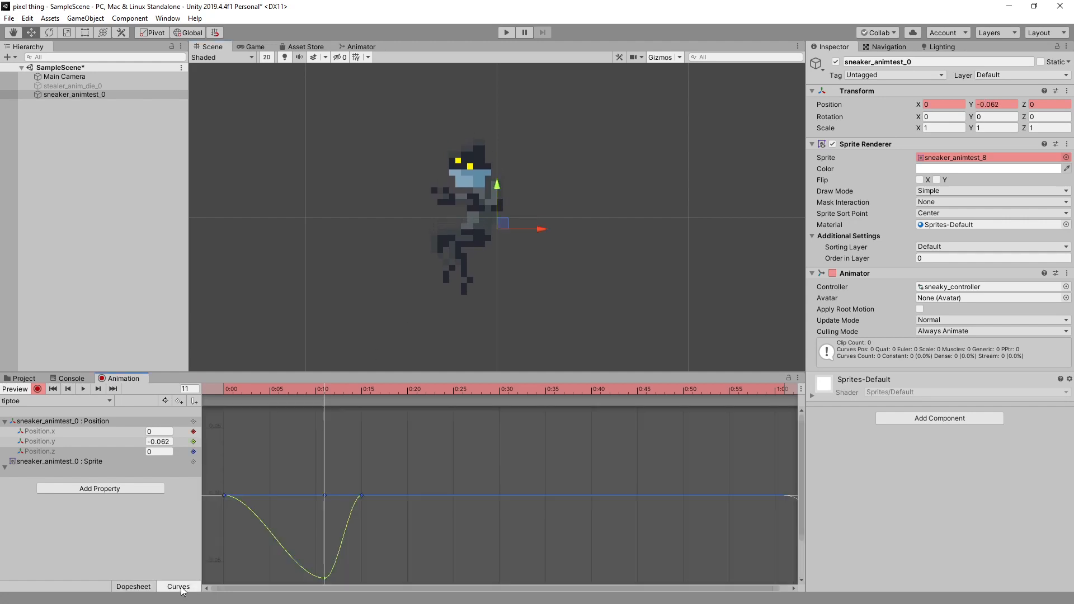
left_click(101, 442)
key("f")
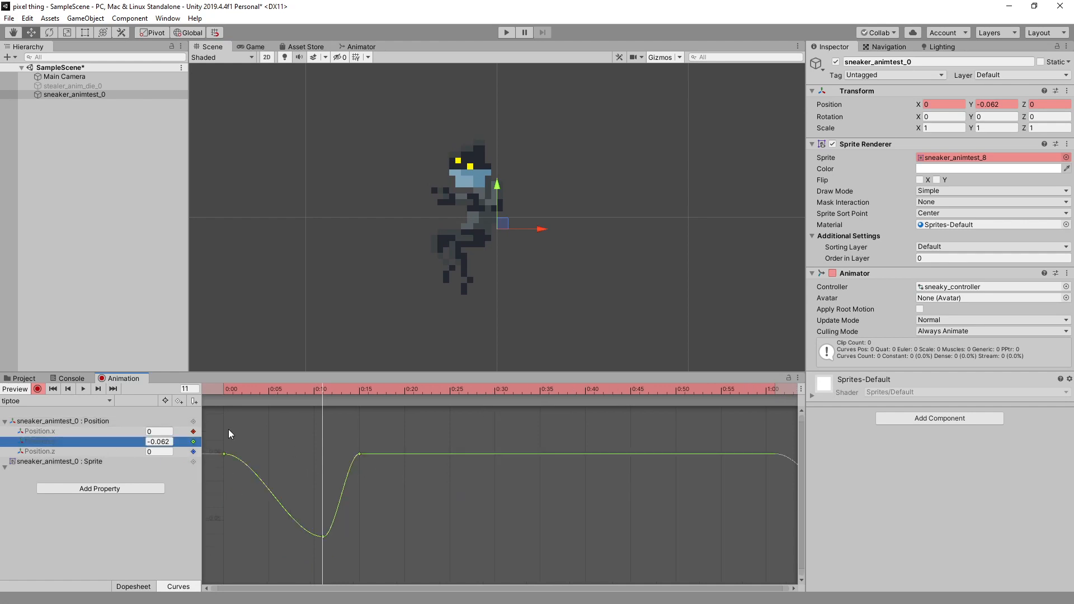
left_click_drag(228, 429, 400, 563)
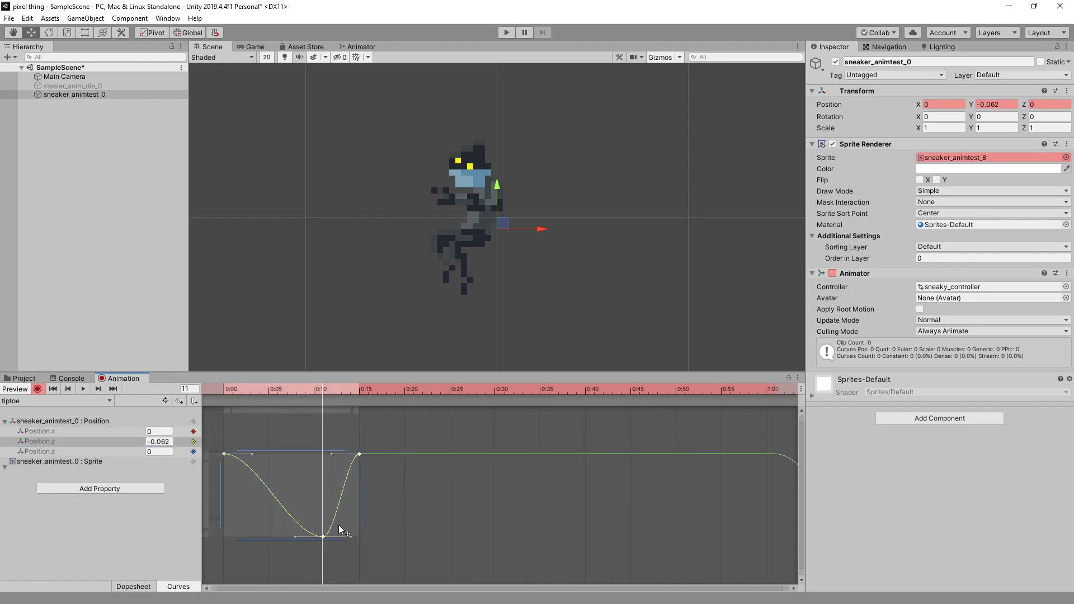
right_click(358, 453)
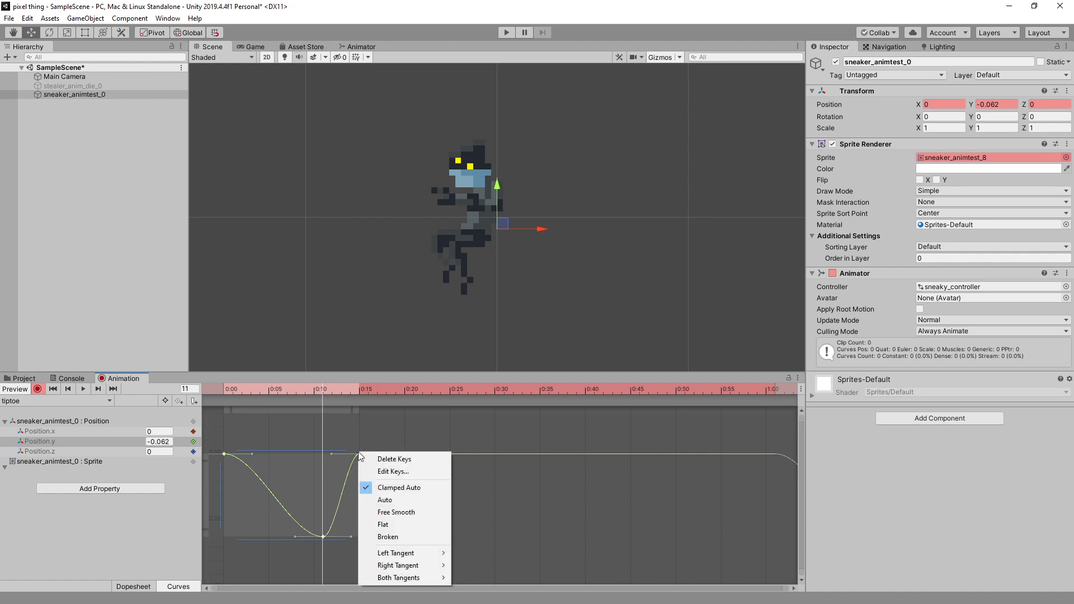
left_click(404, 526)
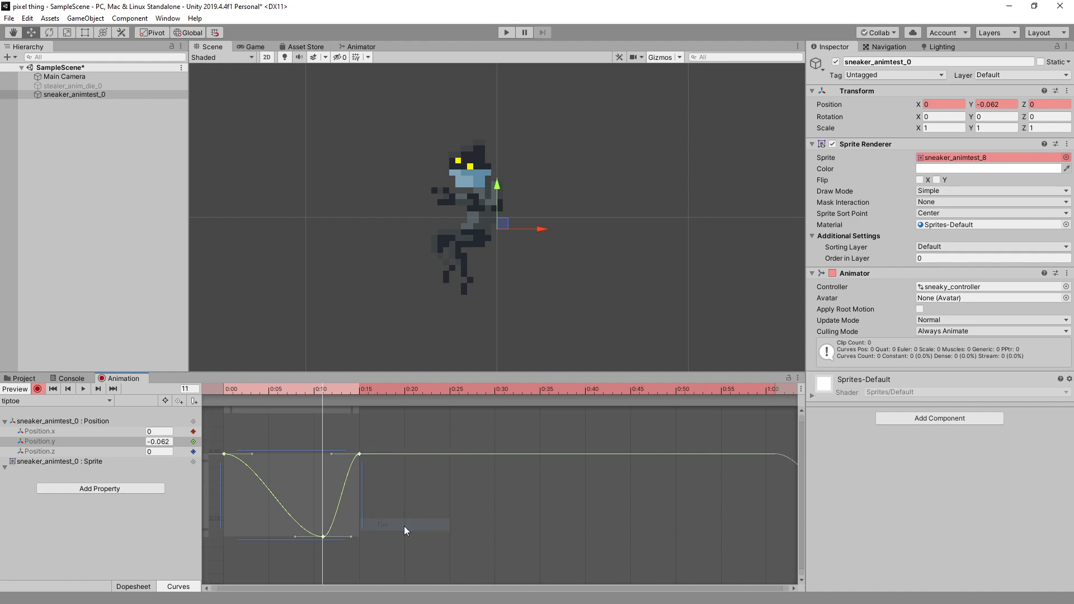
right_click(358, 453)
mouse_move(435, 582)
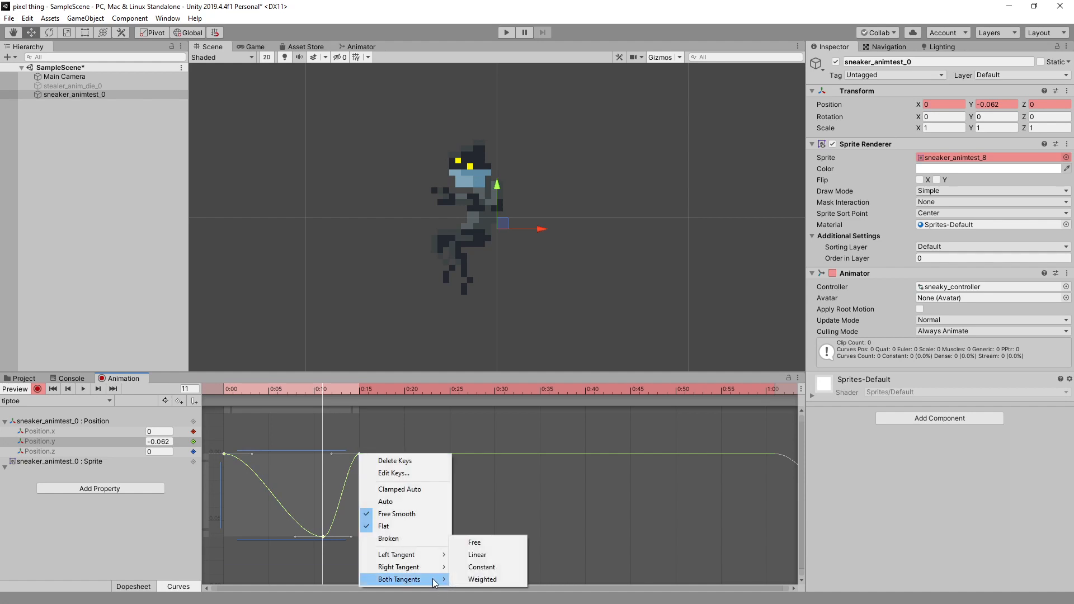
left_click(479, 567)
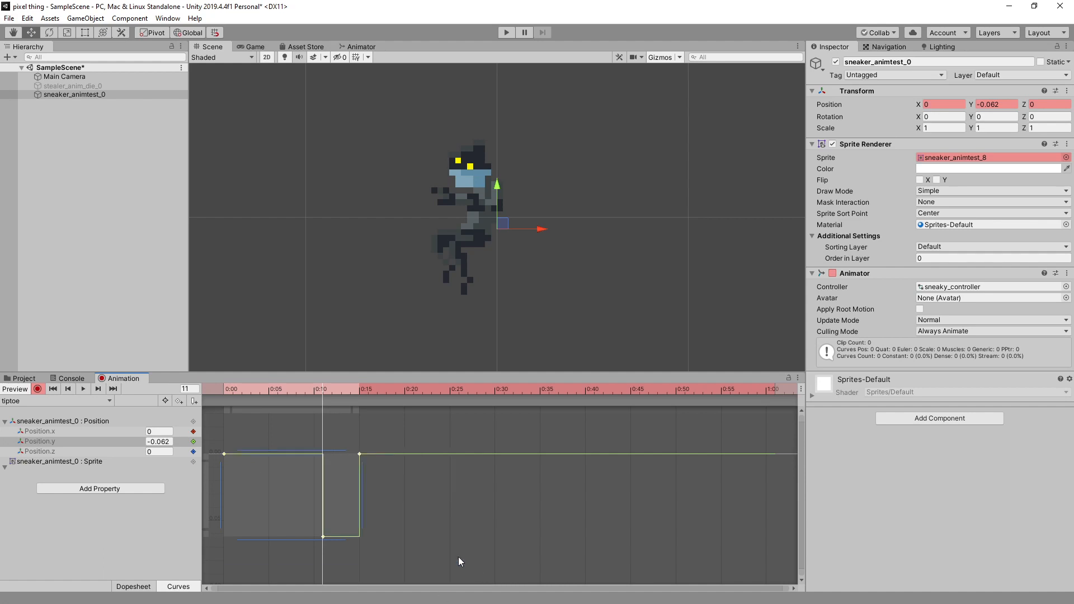
left_click(430, 498)
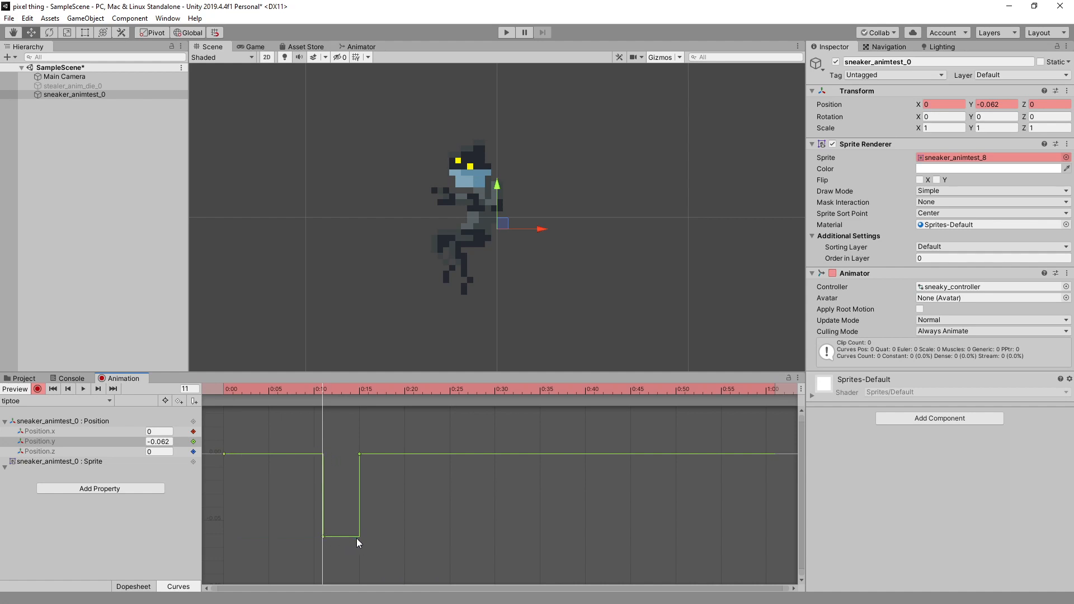
Step: Play the tiptoe clip from frame 0 to check the stepped vertical movement
left_click_drag(332, 397, 227, 396)
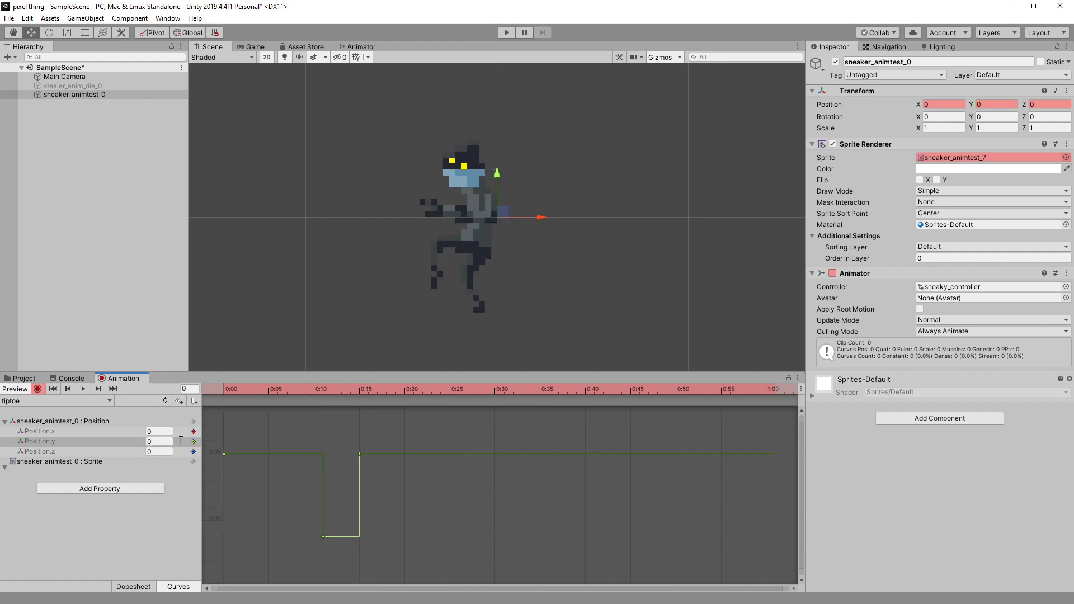
left_click(82, 388)
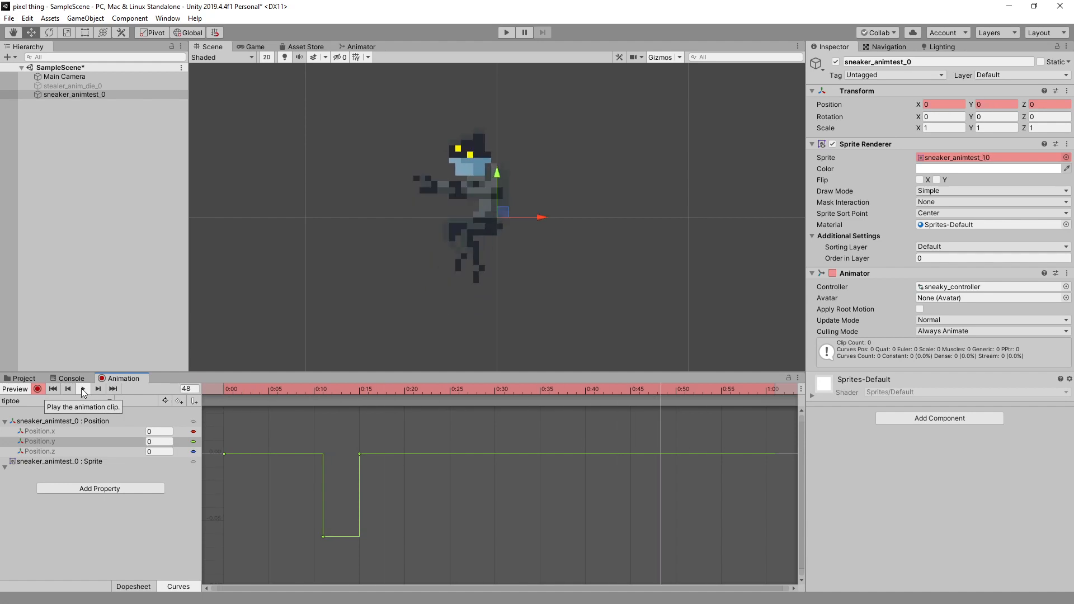
left_click(81, 388)
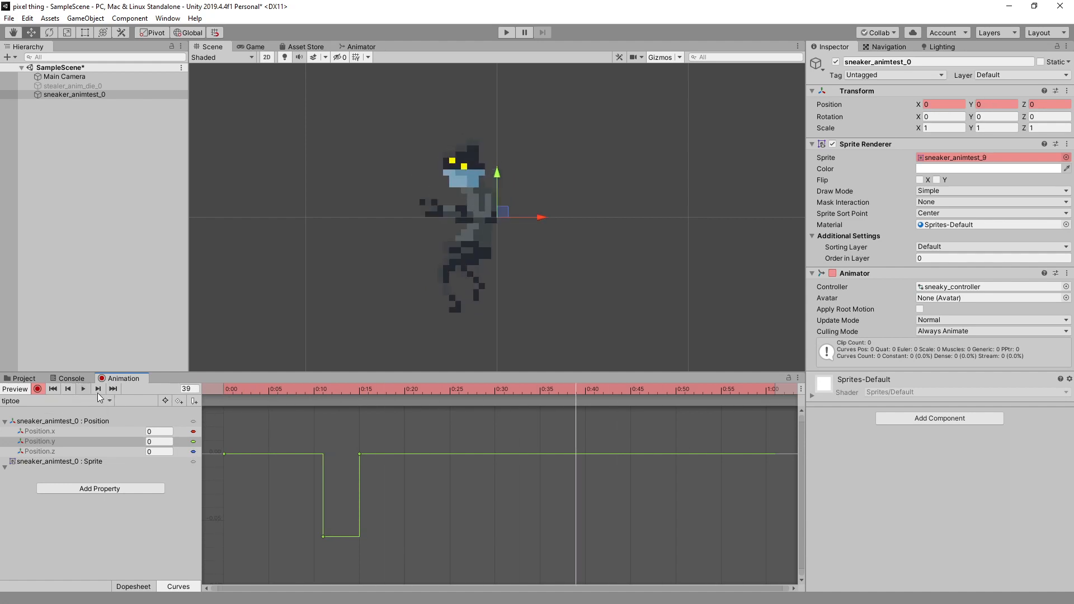
Step: Lower the Position.y key at frame 11 to about -0.095 and play the tiptoe clip
left_click(323, 388)
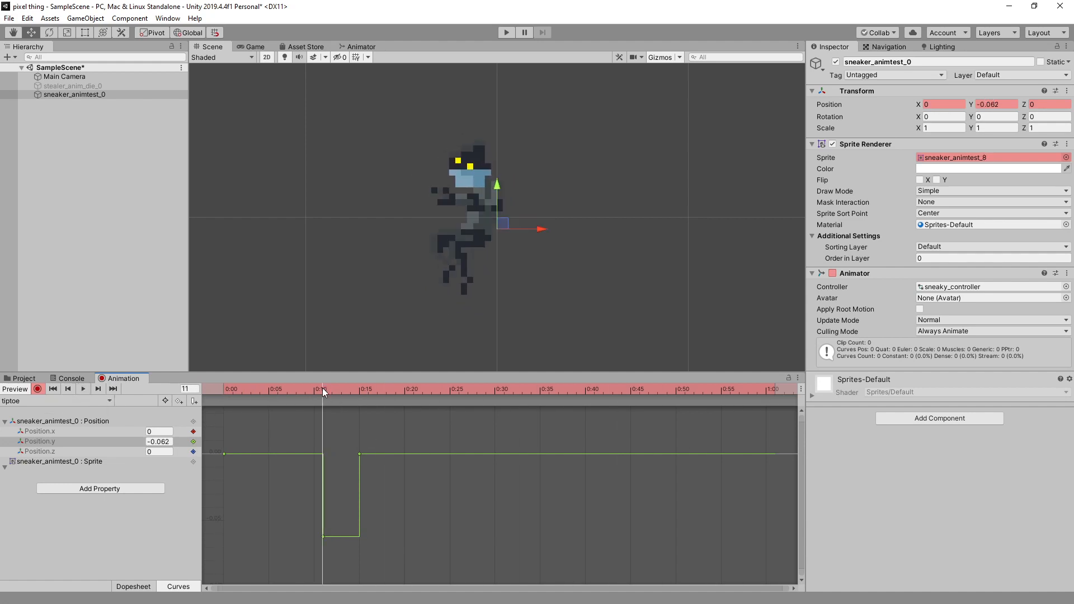
left_click(324, 536)
left_click_drag(322, 537, 322, 581)
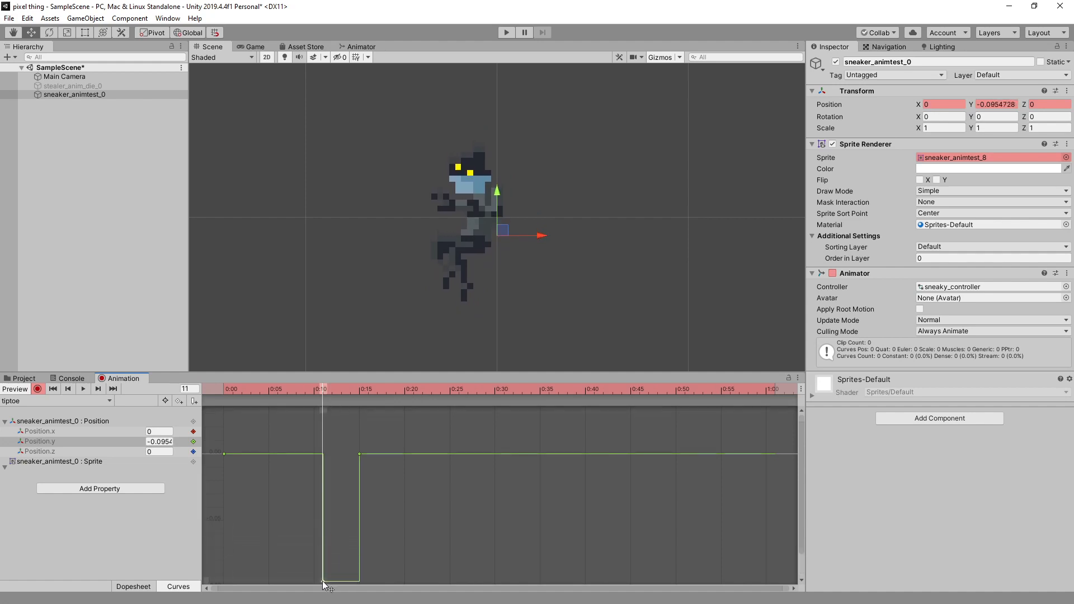
left_click(82, 388)
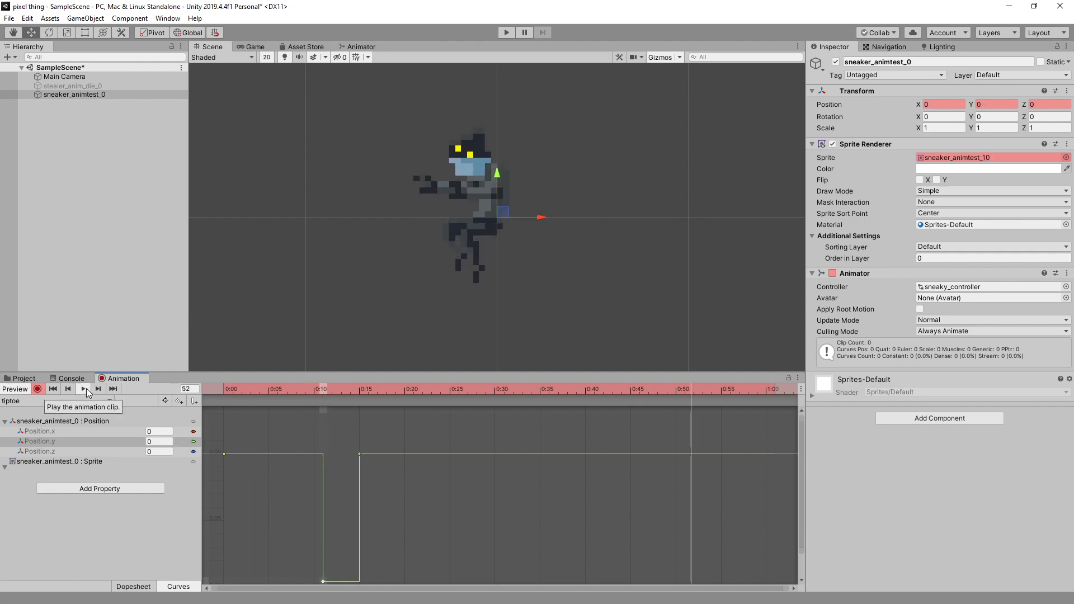
left_click(84, 390)
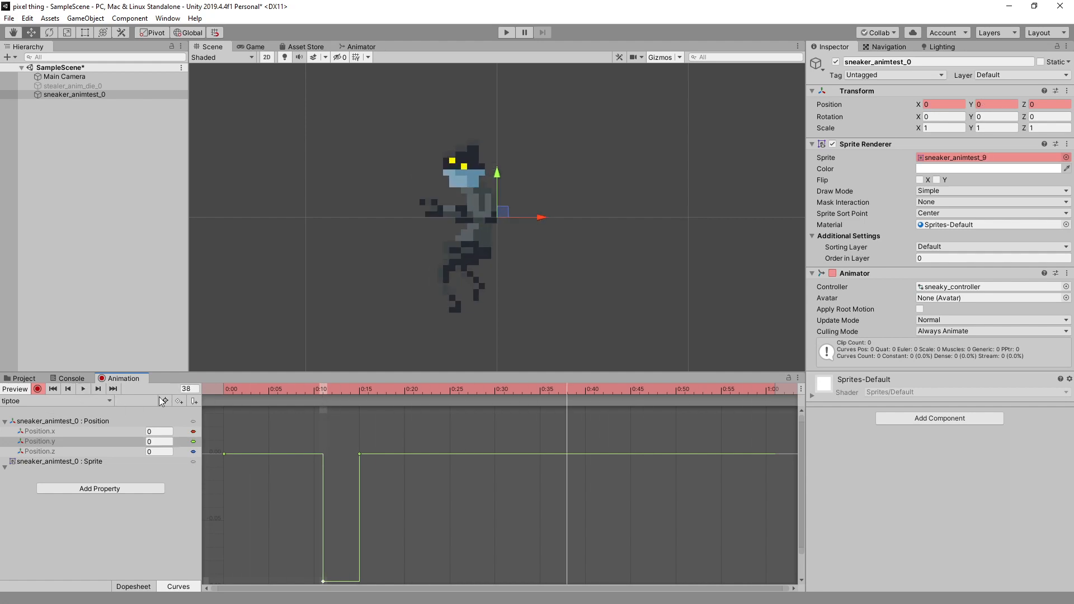
Step: Retime the tiptoe clip's keyframes to even 10-frame intervals with the last one at 0:50, and play the clip
left_click(188, 585)
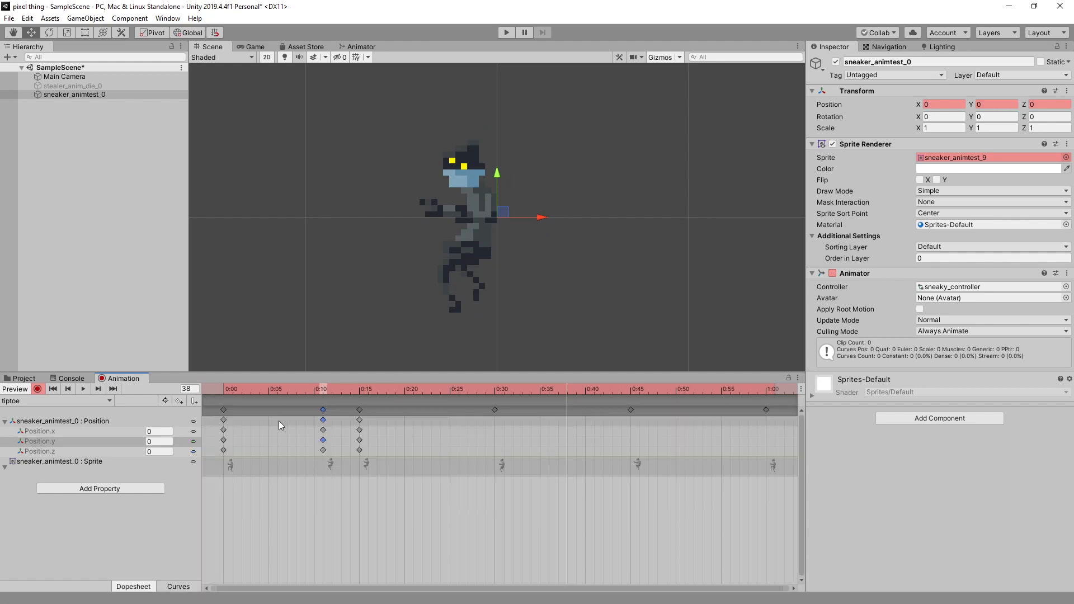
scroll(534, 471, "down", 3)
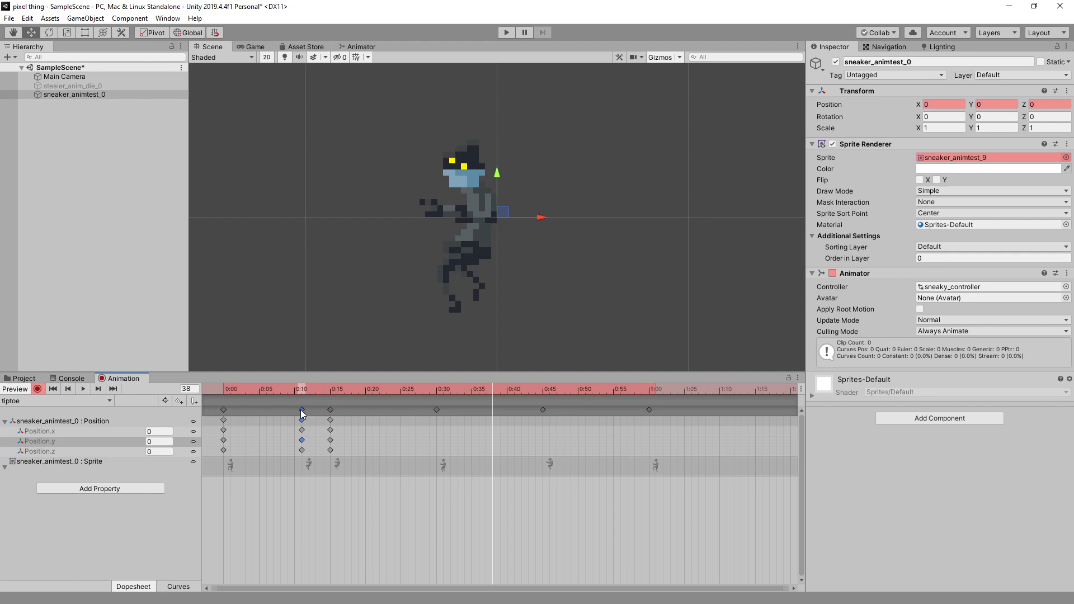
left_click_drag(302, 410, 295, 411)
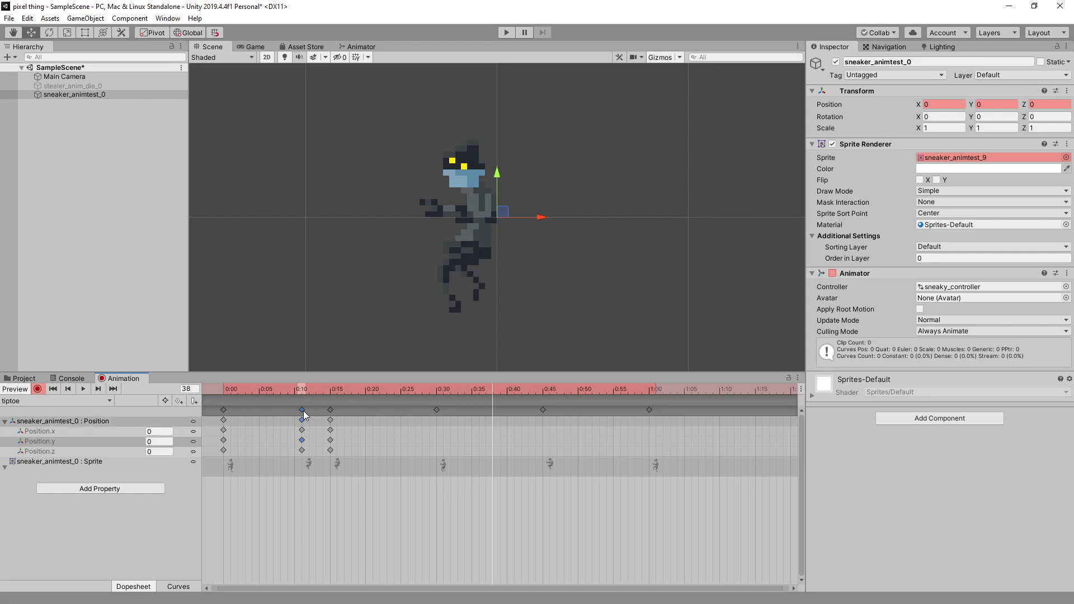
left_click_drag(302, 409, 366, 413)
left_click_drag(438, 409, 438, 411)
left_click_drag(547, 408, 510, 409)
left_click_drag(650, 410, 579, 409)
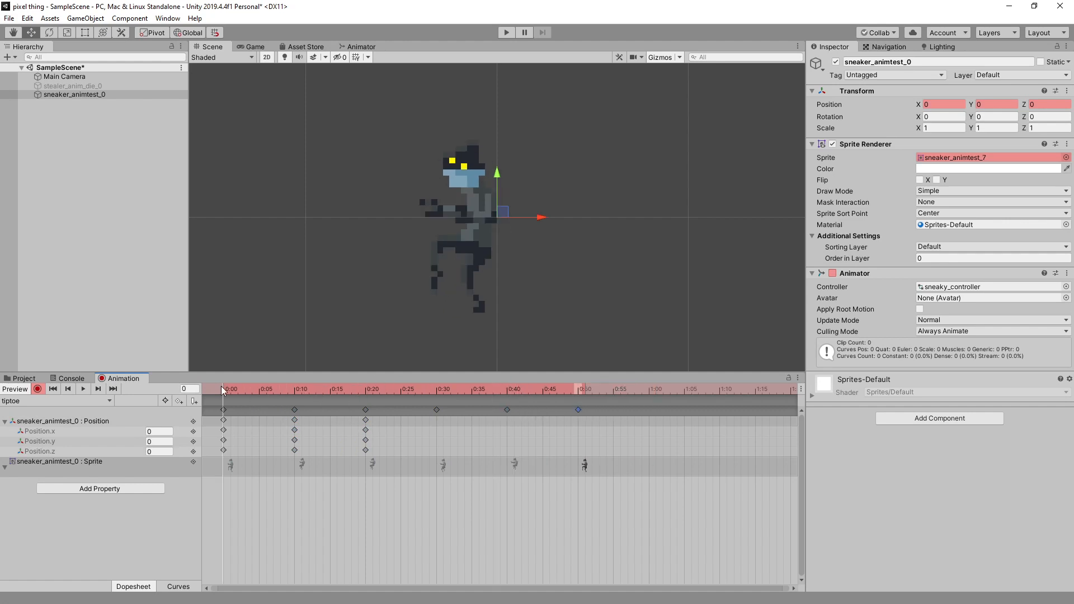
left_click(84, 388)
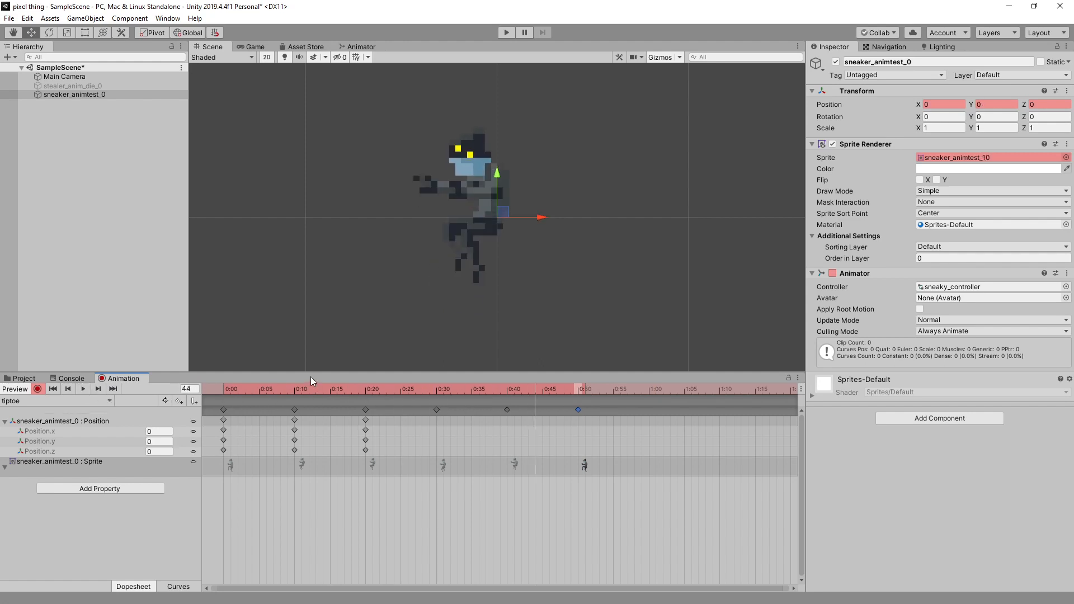
Step: Move the tiptoe clip's last sprite keyframe to 1:00 and copy the one at 0:40 to 0:50
left_click_drag(296, 388, 298, 390)
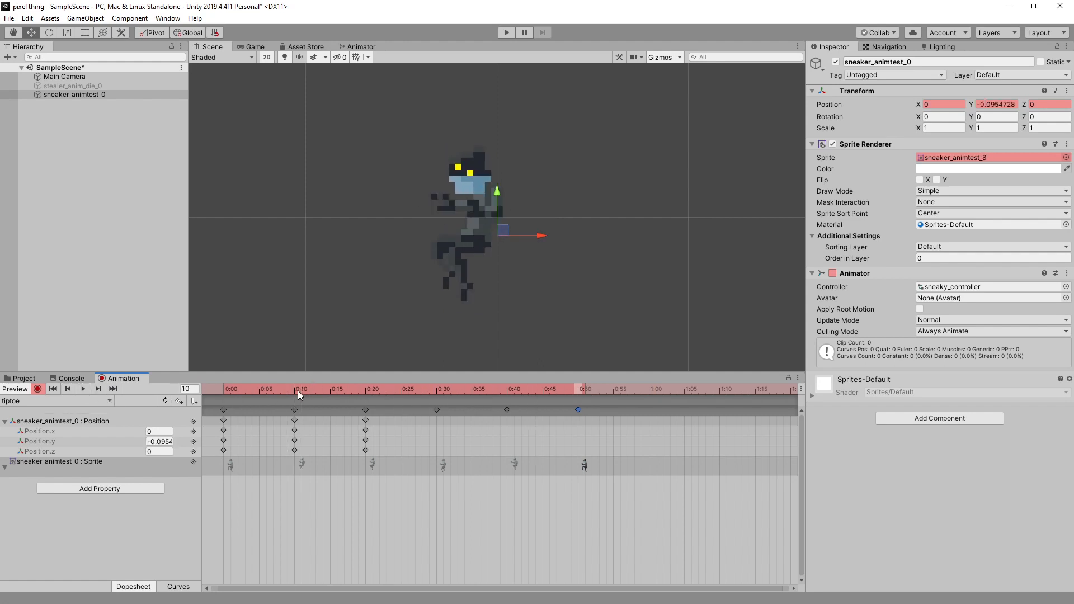
left_click_drag(376, 389, 512, 407)
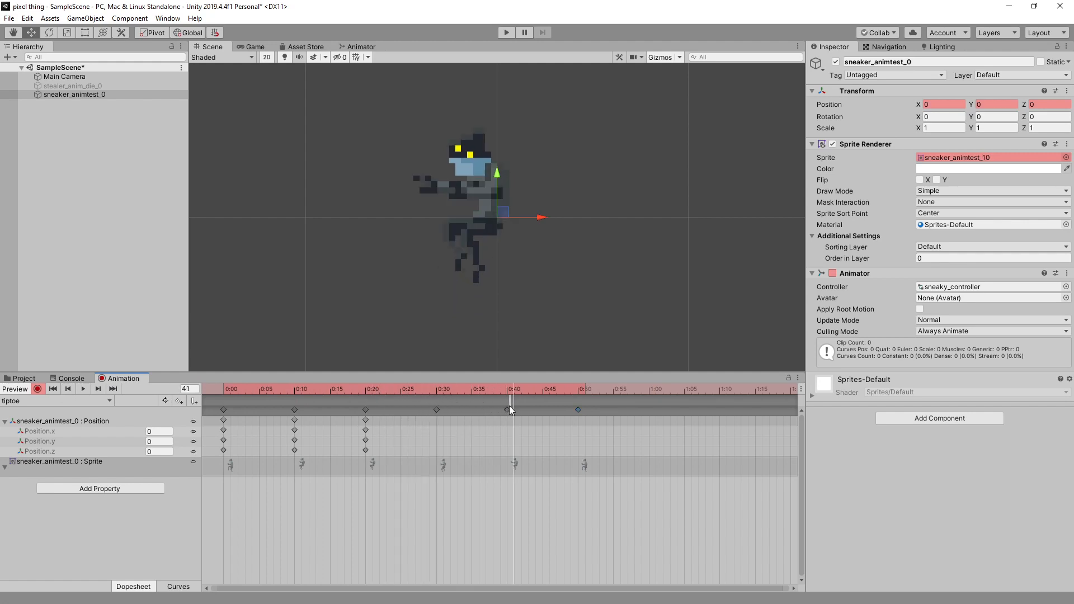
left_click(508, 387)
left_click(506, 409)
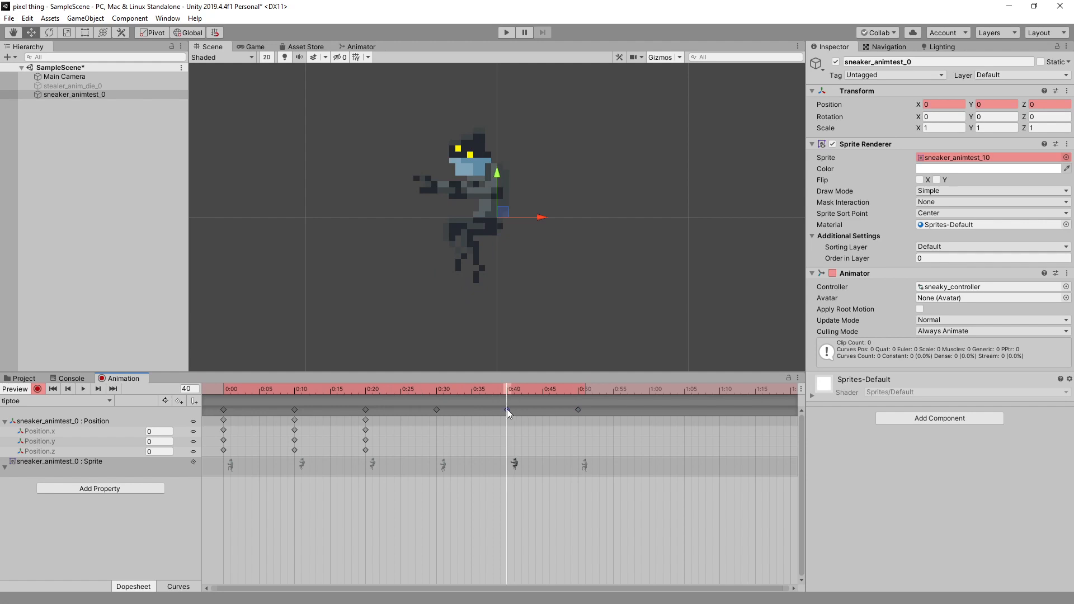
left_click(578, 410, "shift")
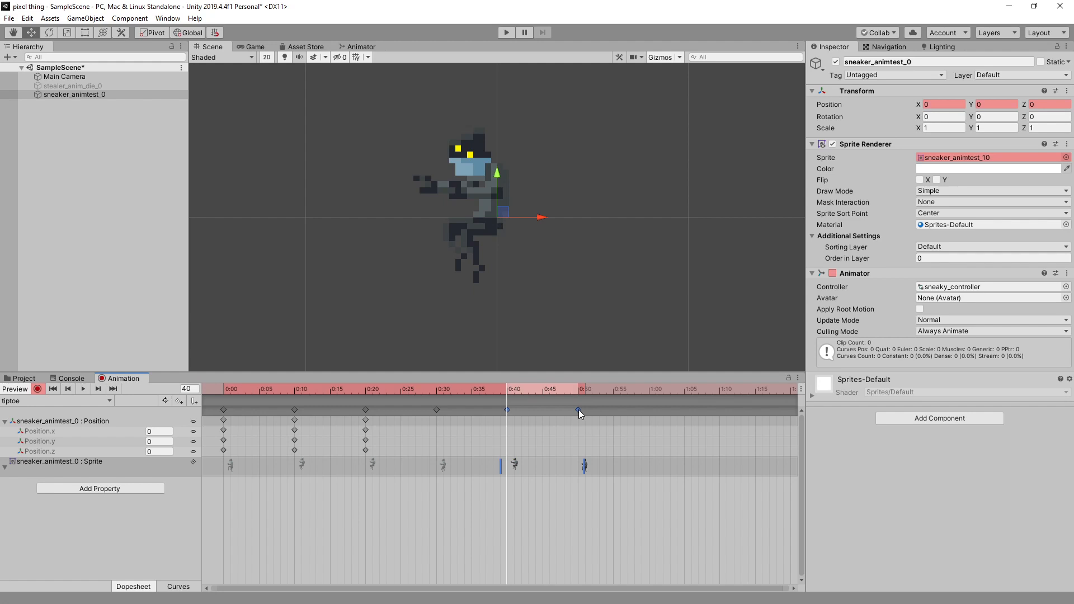
left_click_drag(578, 410, 650, 409)
key("ctrl+v")
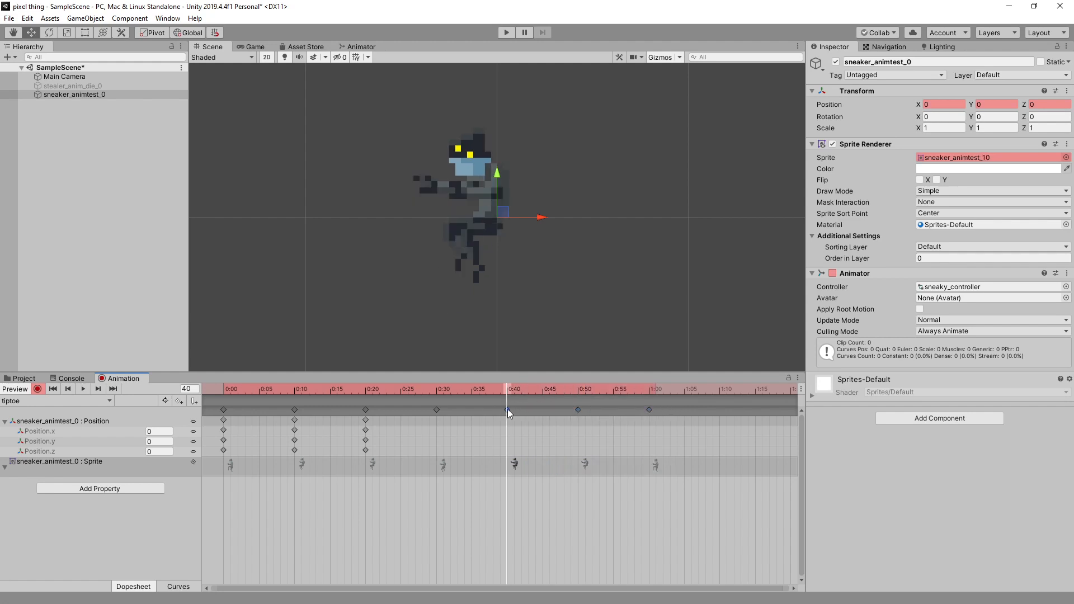
Step: Add position keys to the tiptoe clip at frames 30, 50 and 60
left_click(436, 388)
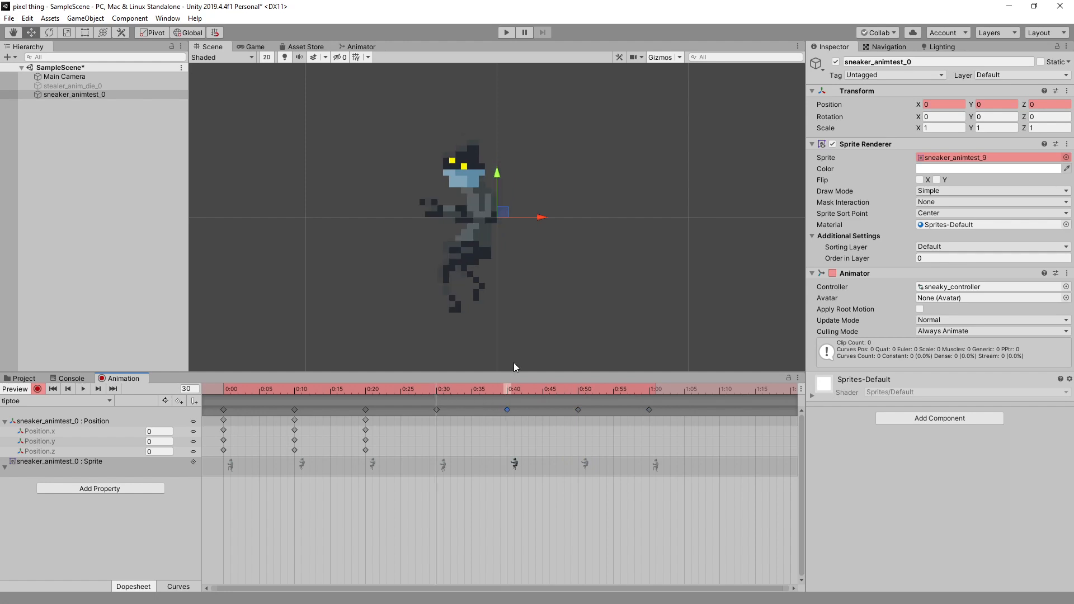
right_click(832, 105)
left_click(863, 113)
left_click(580, 390)
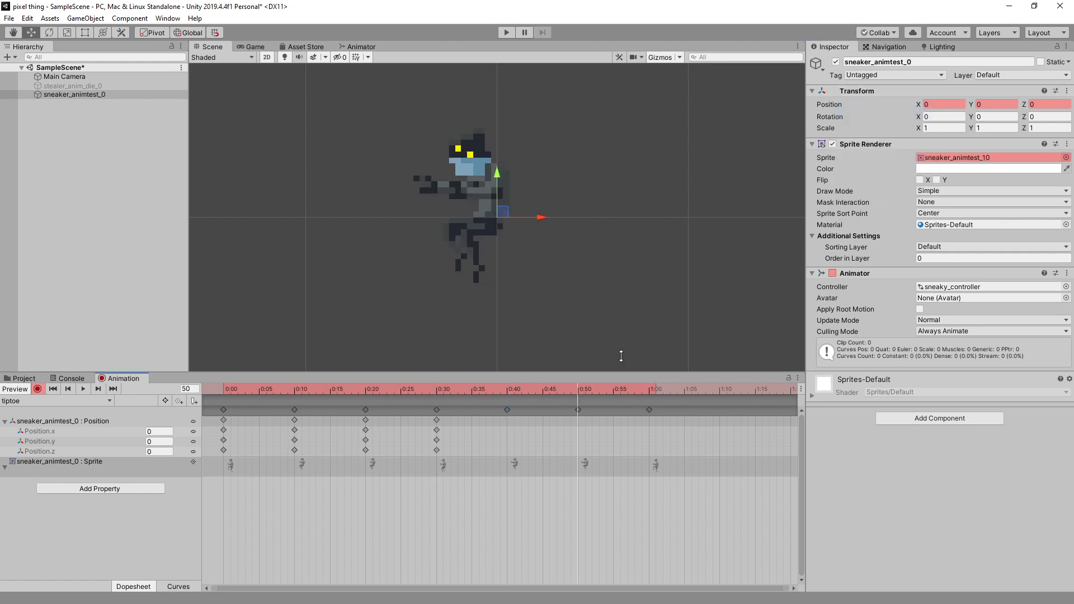
right_click(831, 106)
left_click(863, 113)
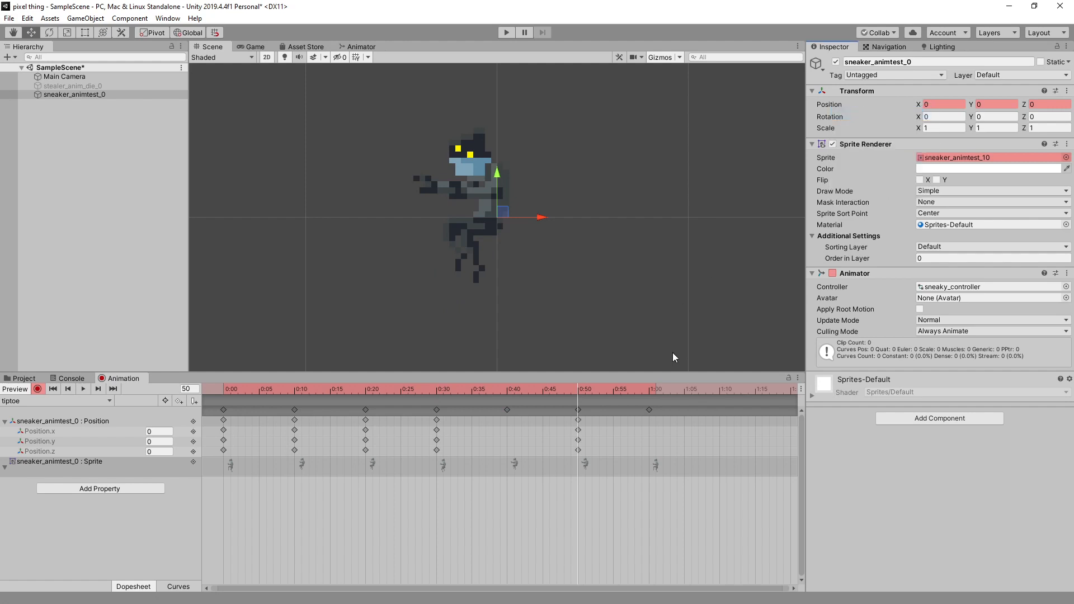
left_click(649, 391)
right_click(832, 105)
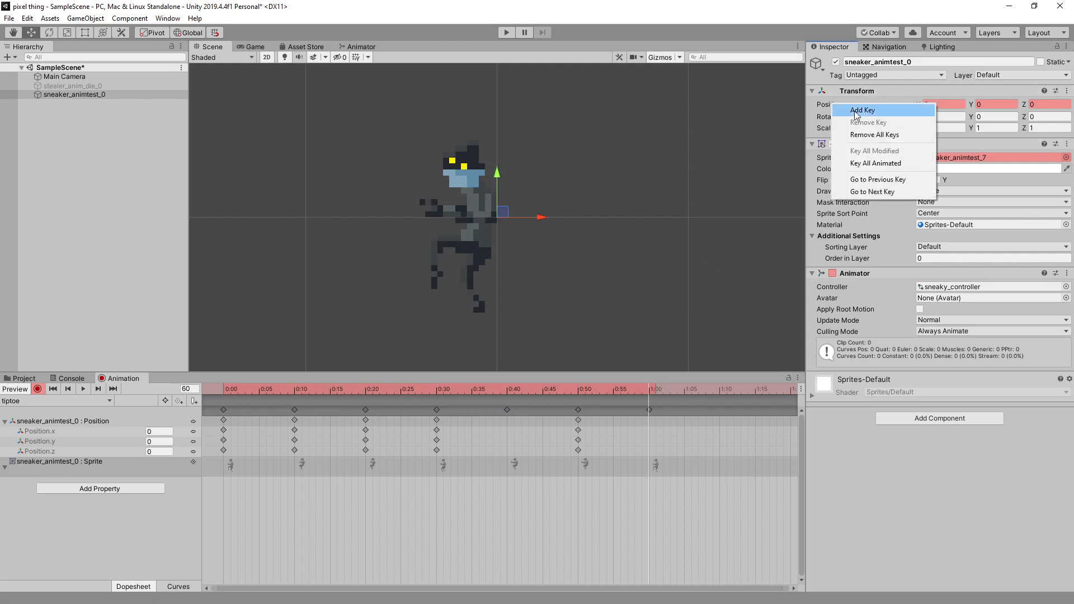
left_click(857, 112)
Step: Copy the tiptoe clip's Position.y key at 0:10 to 0:40 and add a full position key there
left_click(508, 390)
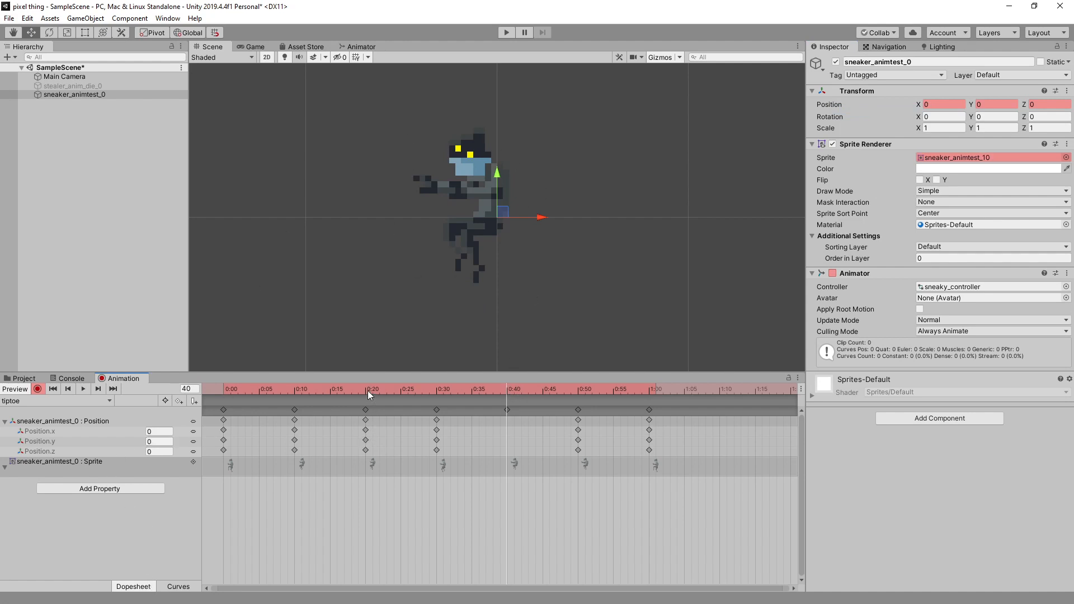
left_click_drag(367, 390, 295, 394)
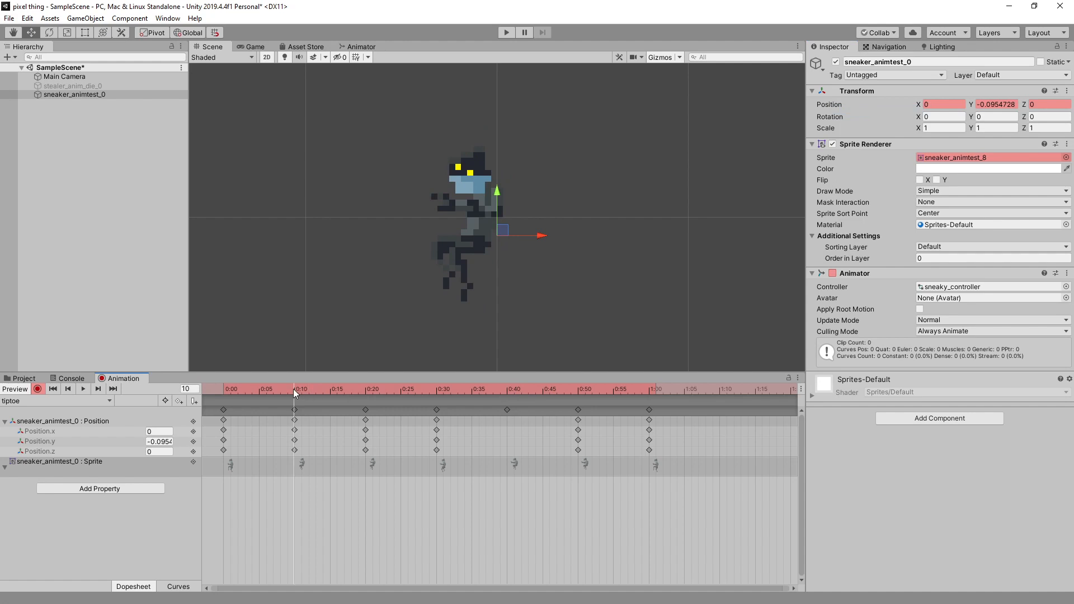
left_click(294, 439)
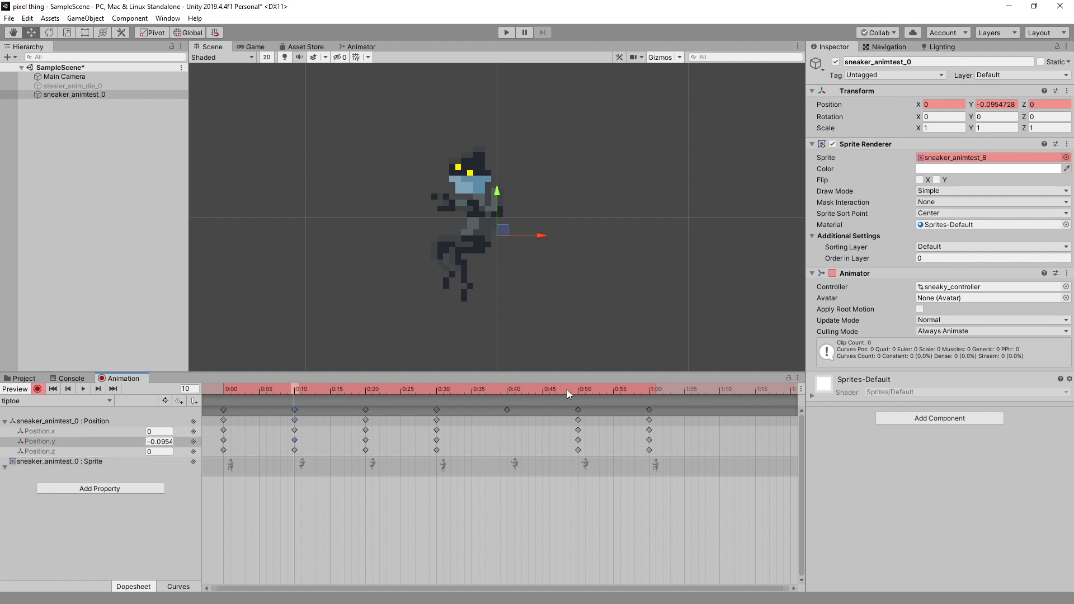
left_click(509, 392)
key("ctrl+v")
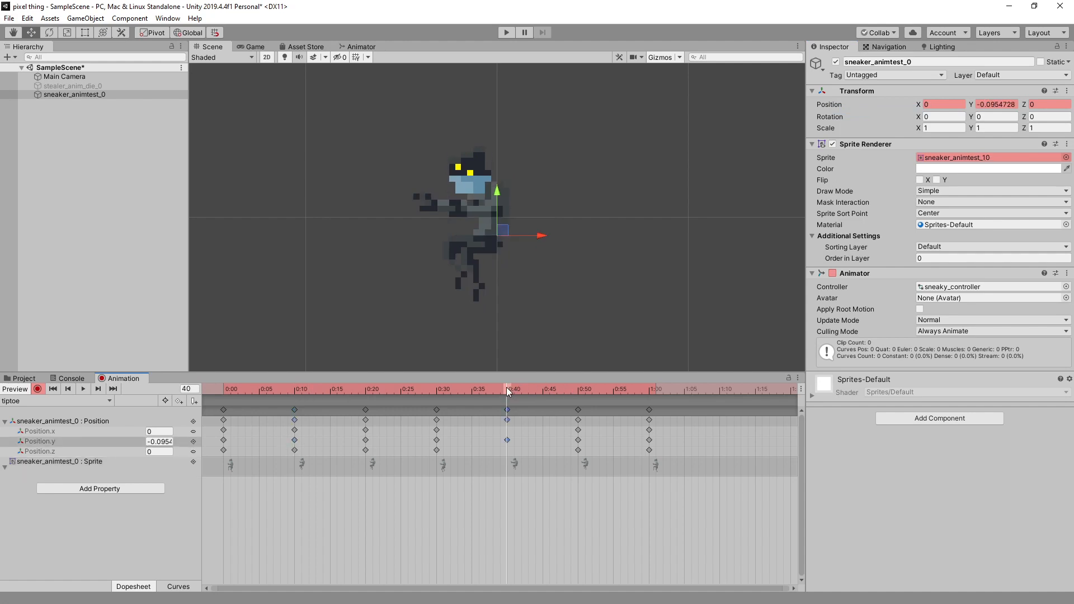
right_click(834, 104)
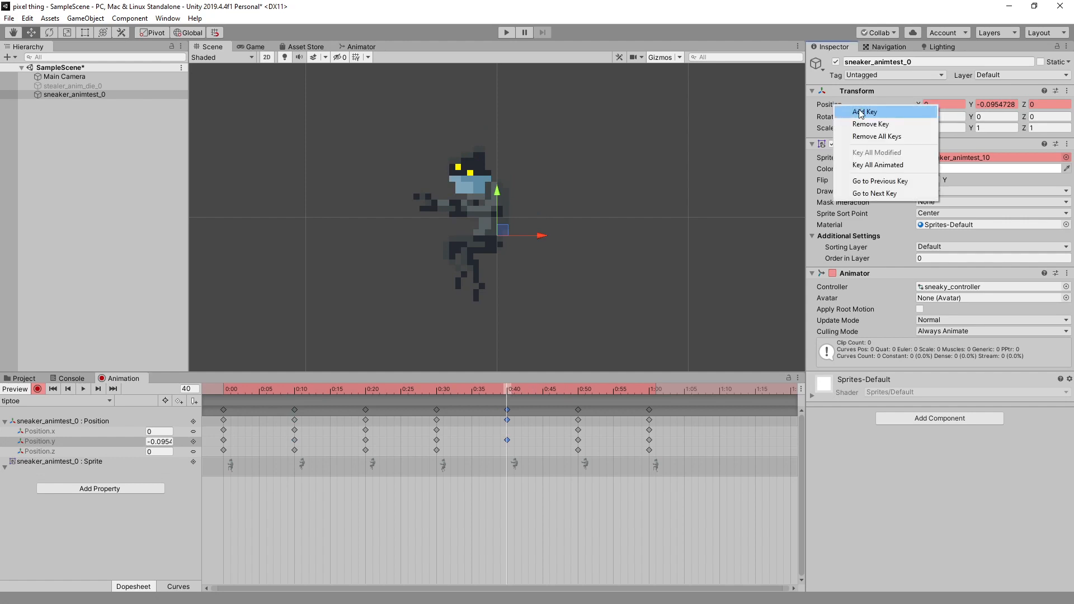
left_click(858, 110)
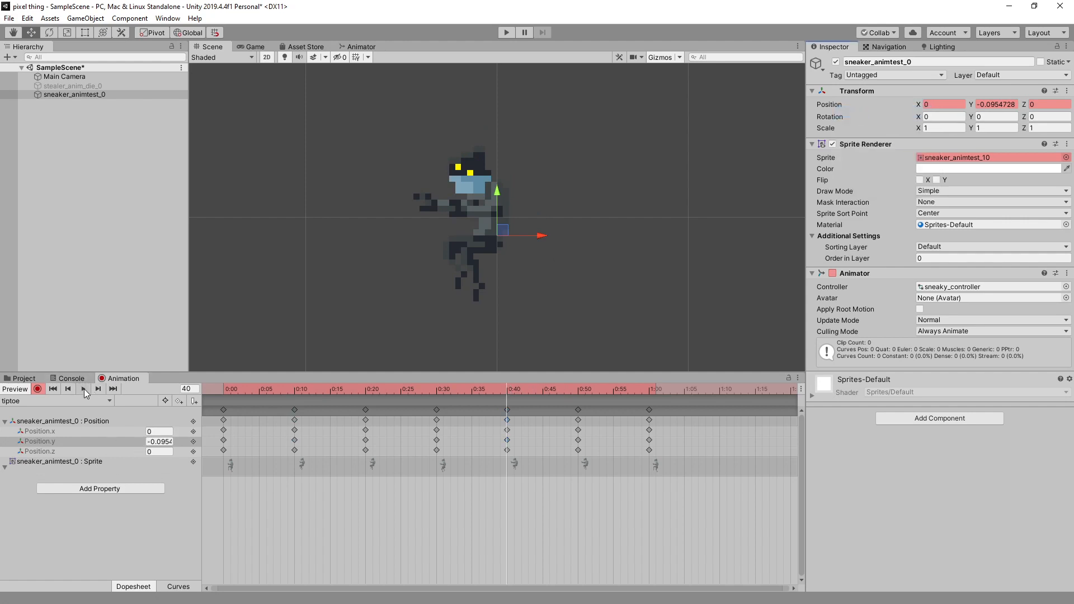
Step: Examine the tiptoe clip's Position.y curve during playback, and return to the keyframe view with the playhead at 0:00
left_click(177, 587)
scroll(454, 519, "down", 3)
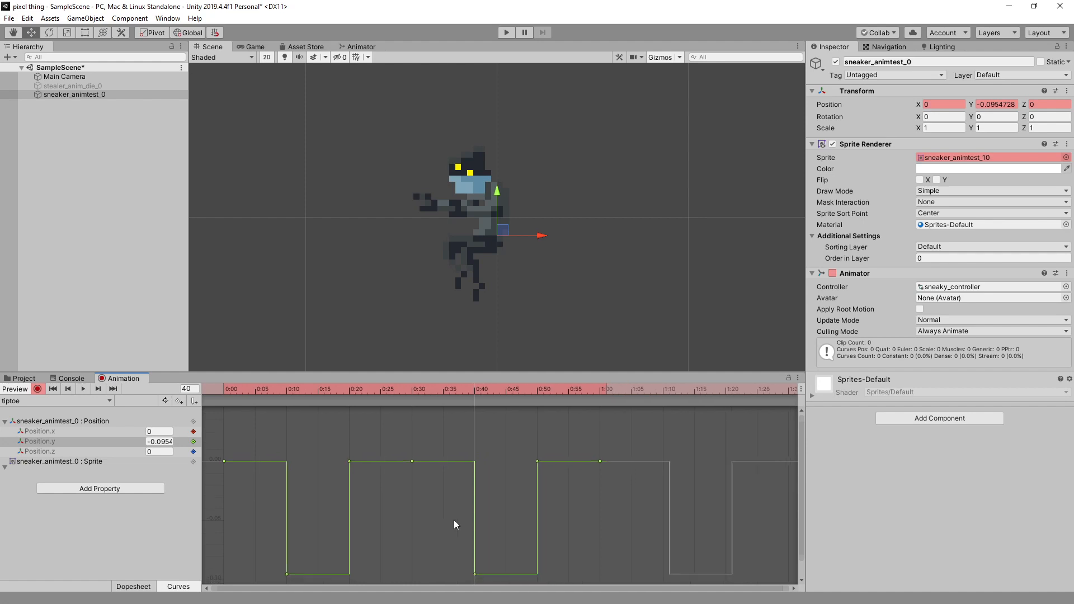
left_click(83, 392)
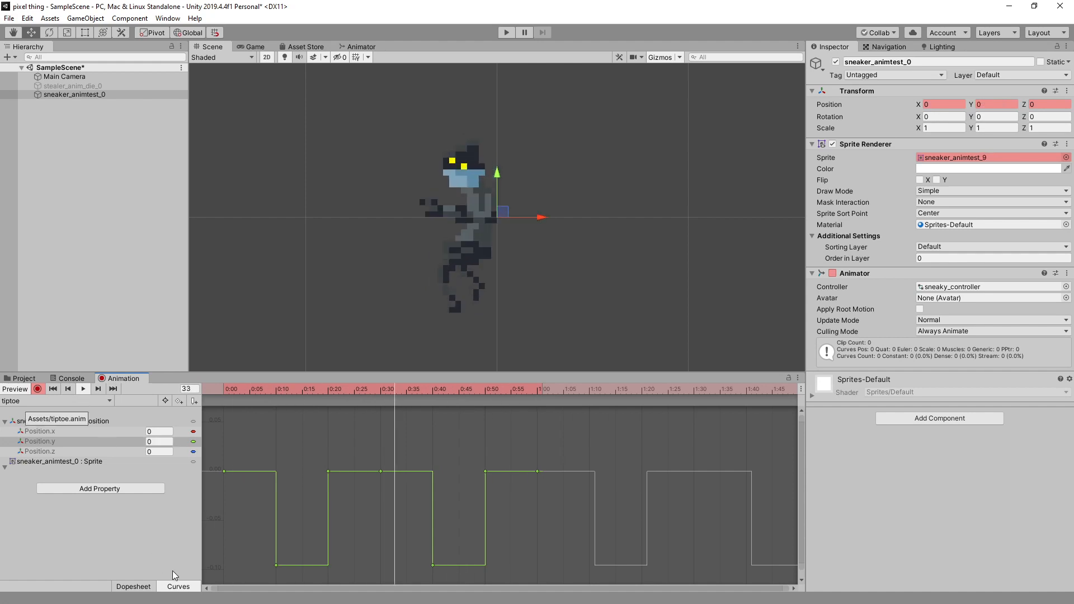
left_click(83, 389)
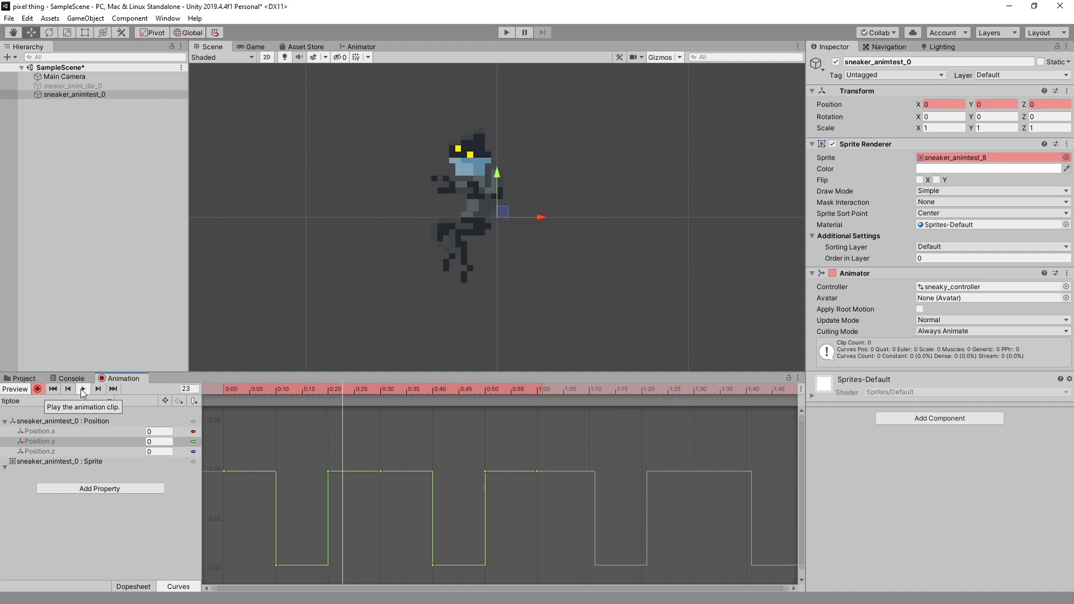
left_click(82, 391)
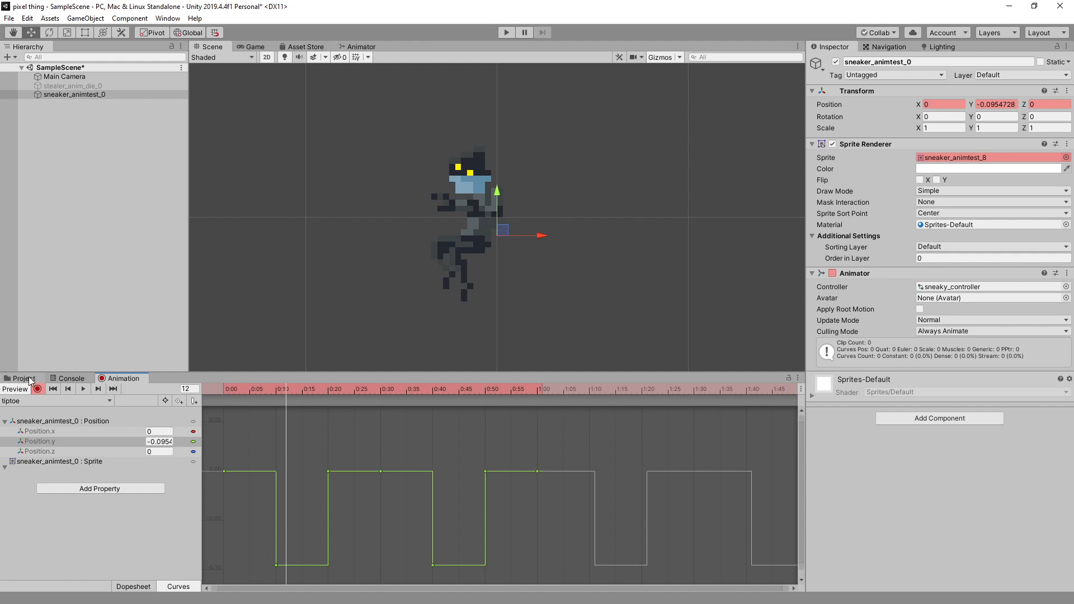
left_click(144, 590)
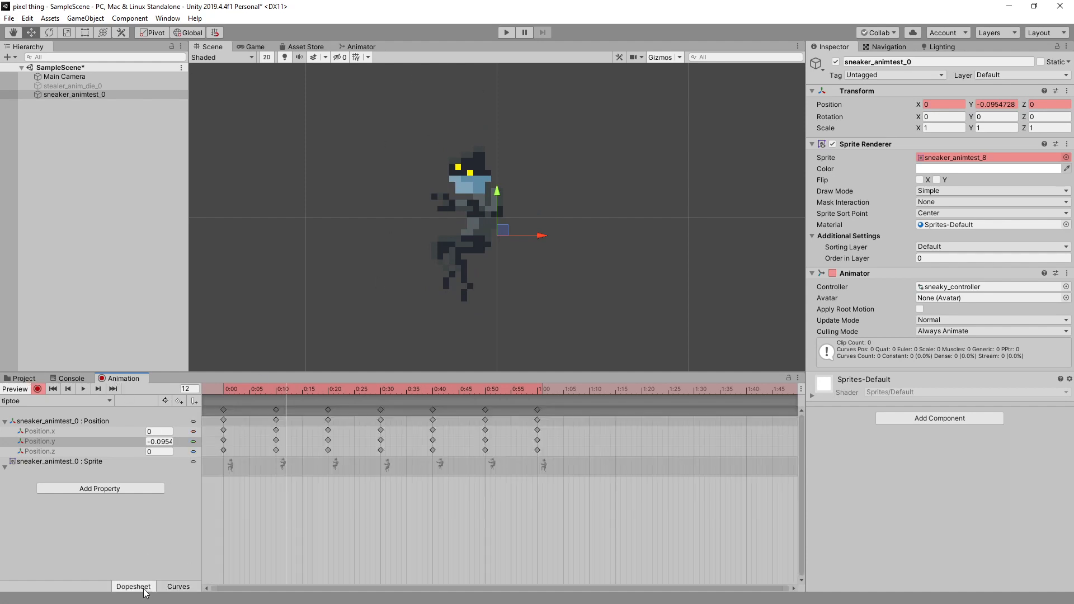
left_click(326, 523)
left_click_drag(278, 393, 219, 414)
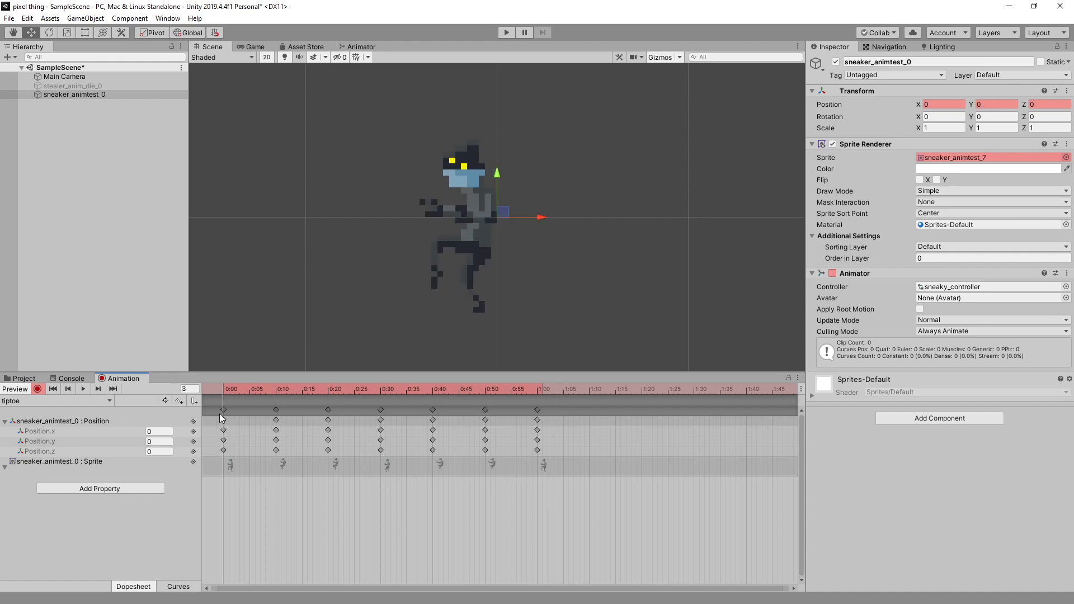
Step: Create a new animation clip named sprint for the sneaker character and start recording keyframes
left_click(56, 401)
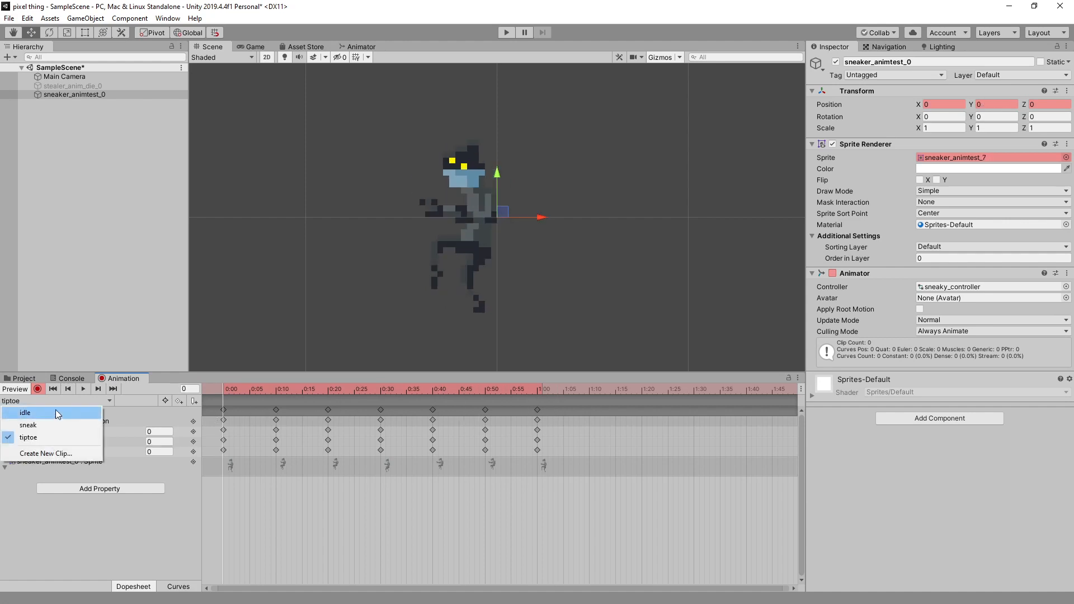
left_click(48, 451)
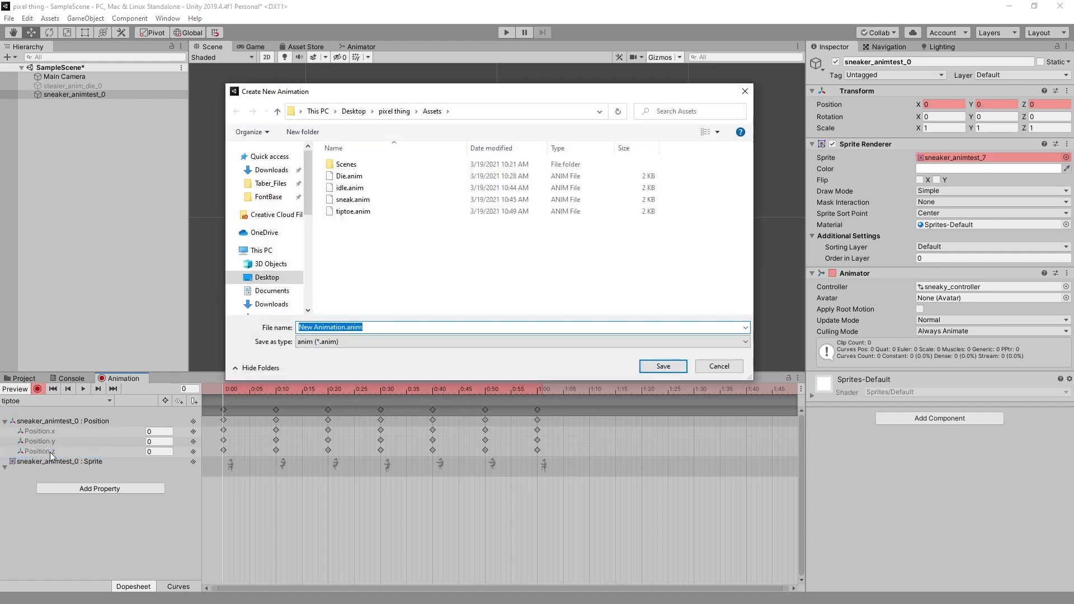
type("sprint")
key("Return")
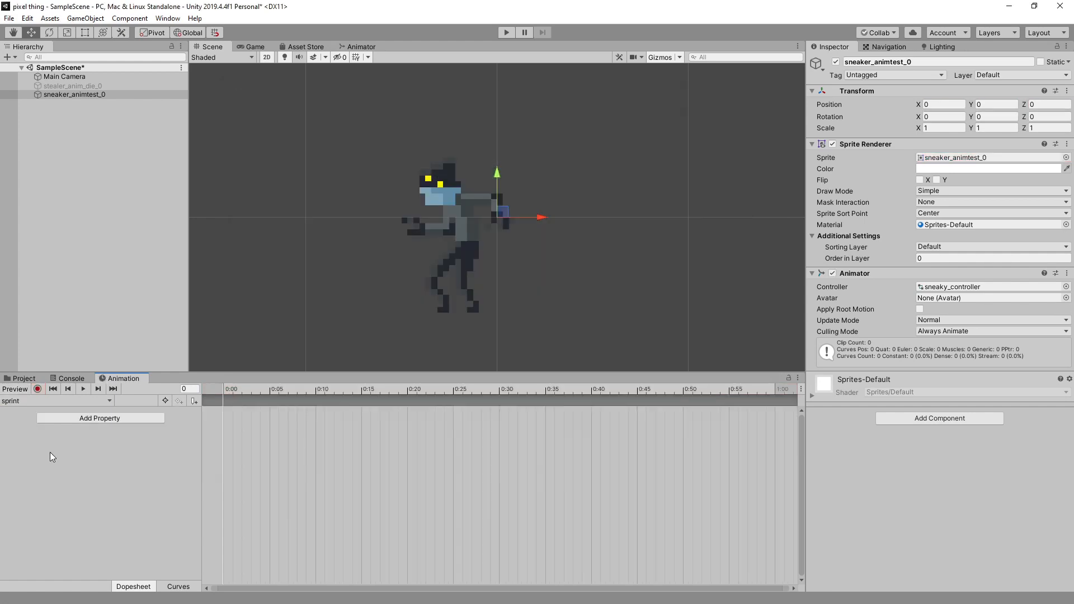
left_click(38, 389)
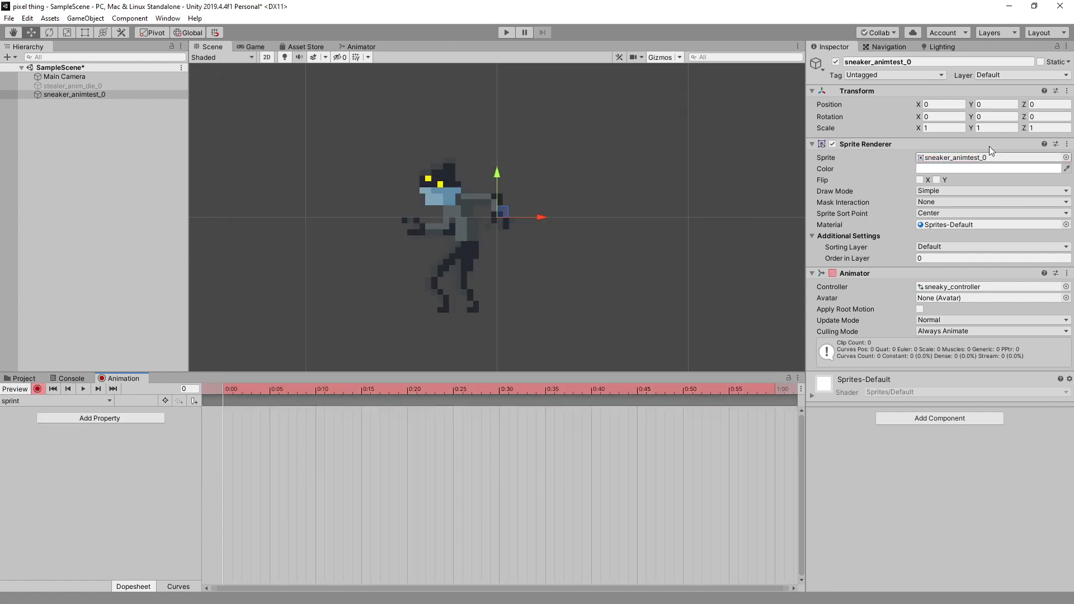
Step: Preview the sprint sprites and set sneaker_animtest_11 as the sprint clip's sprite at 0:00
left_click(1065, 158)
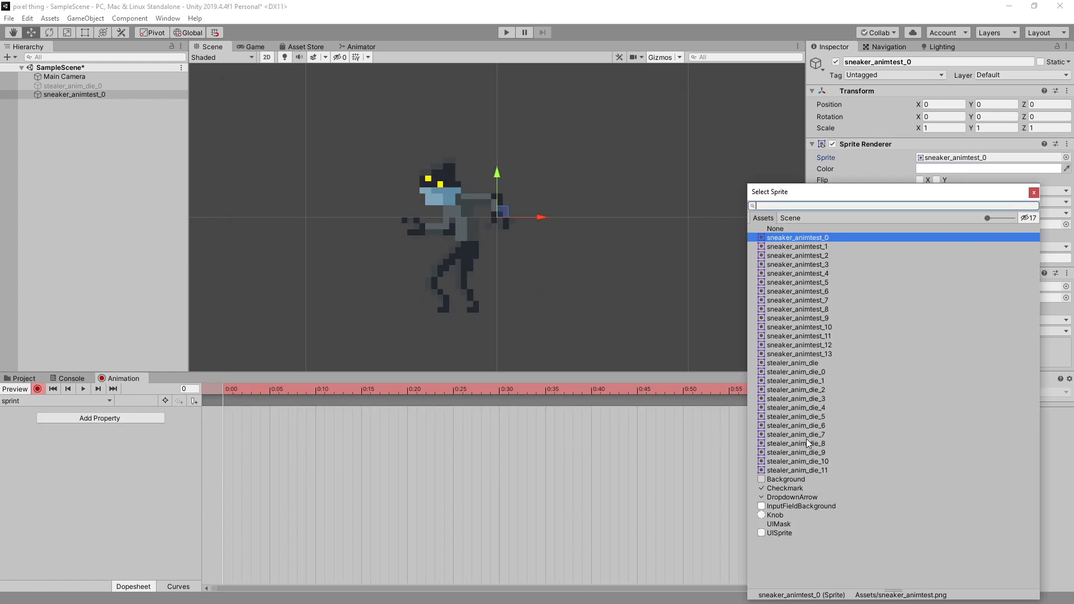
left_click(834, 326)
left_click(823, 335)
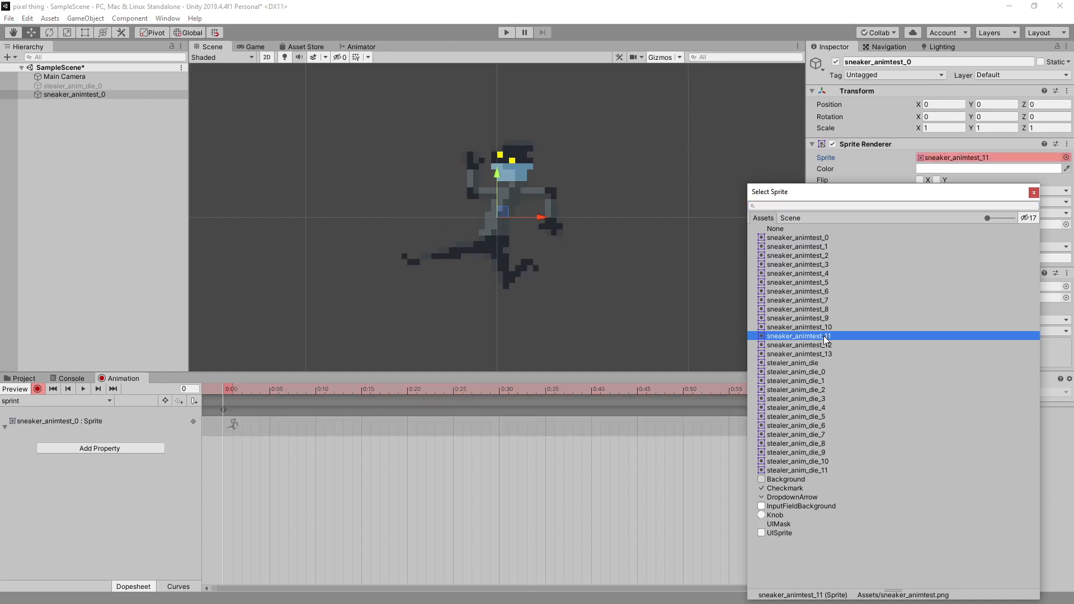
left_click(827, 346)
left_click(827, 353)
left_click(827, 344)
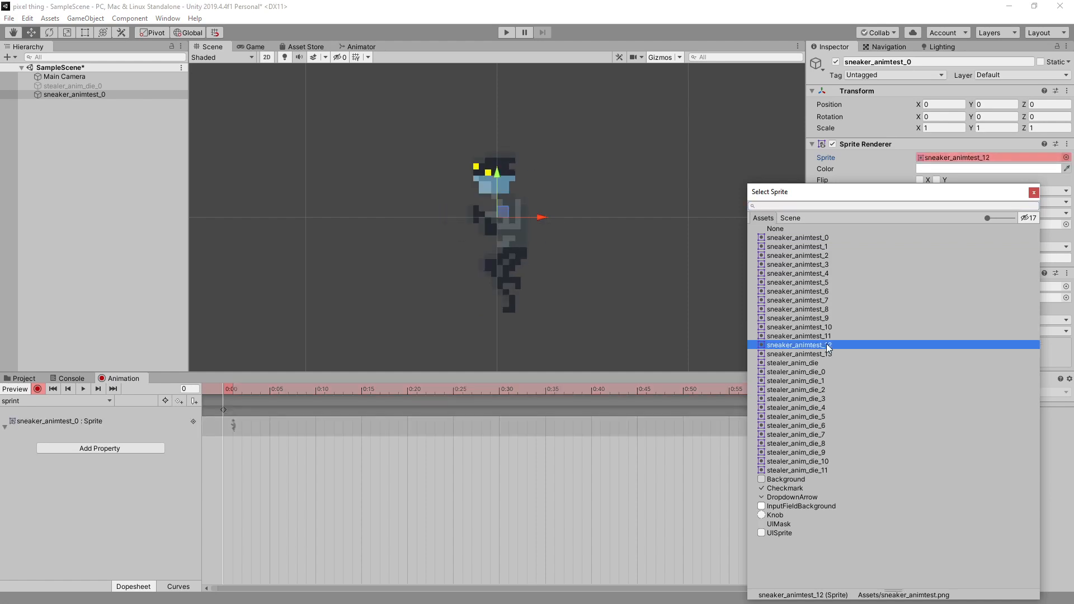
left_click(827, 335)
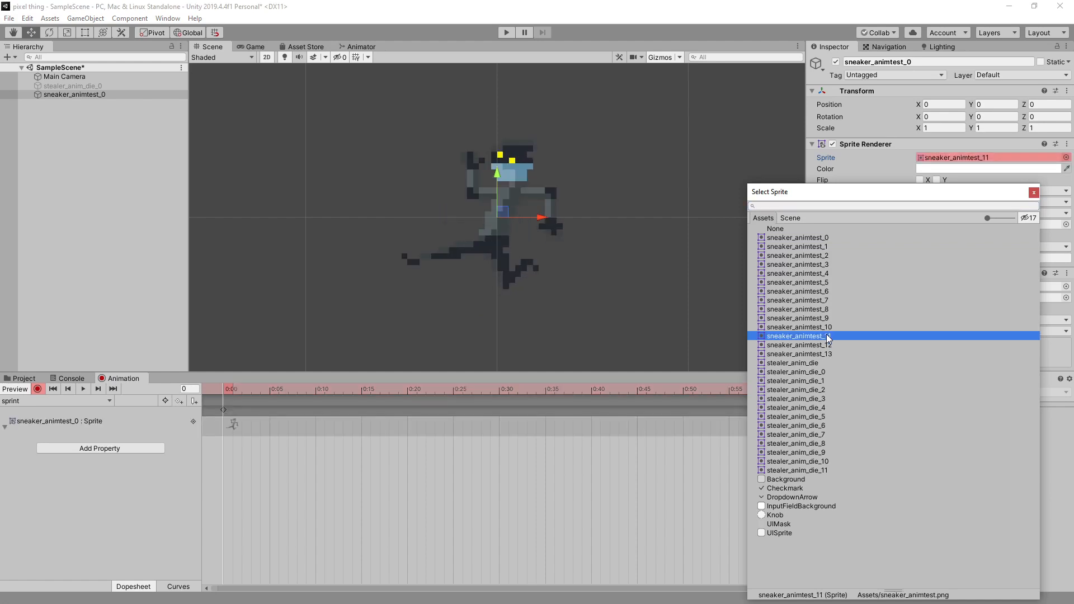
left_click(1033, 192)
Step: Add sprite keyframes to the sprint clip using sneaker_animtest_12 at 0:05 and sneaker_animtest_13 at 0:10
left_click(272, 389)
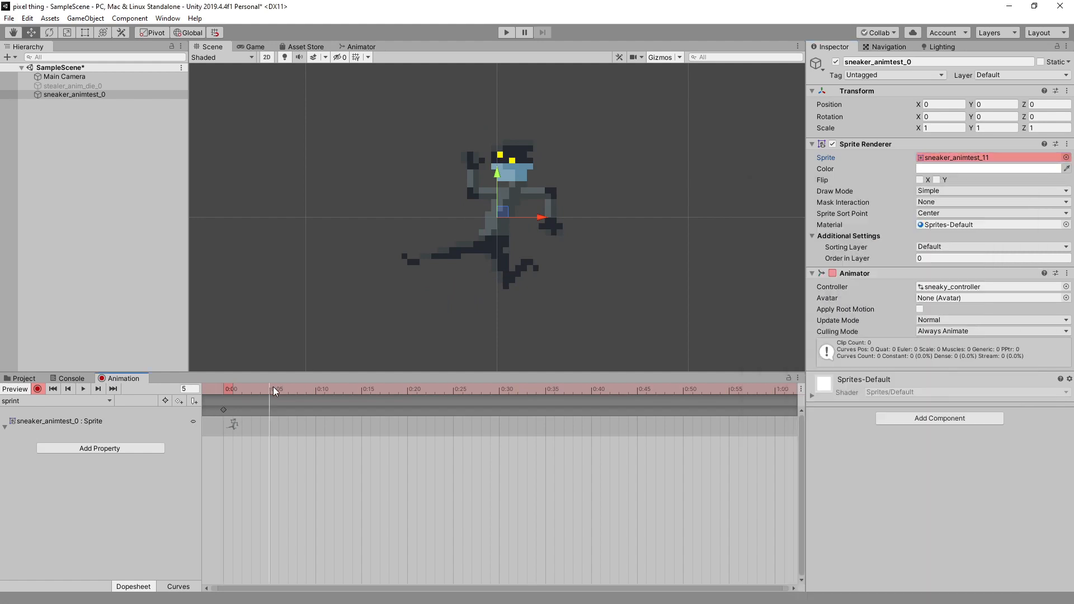
left_click(1066, 157)
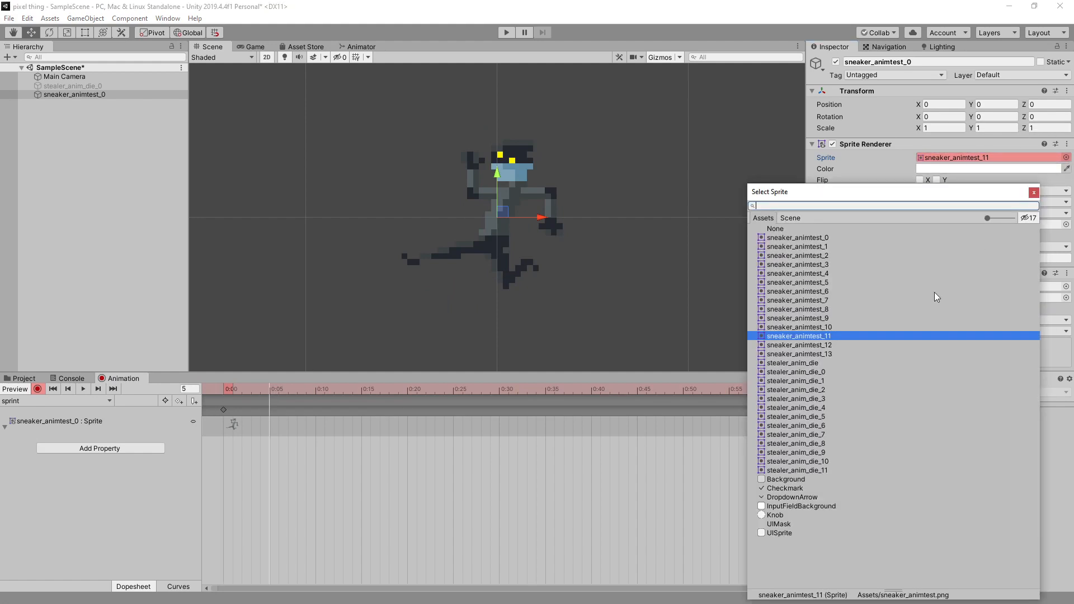
left_click(817, 345)
left_click(1033, 193)
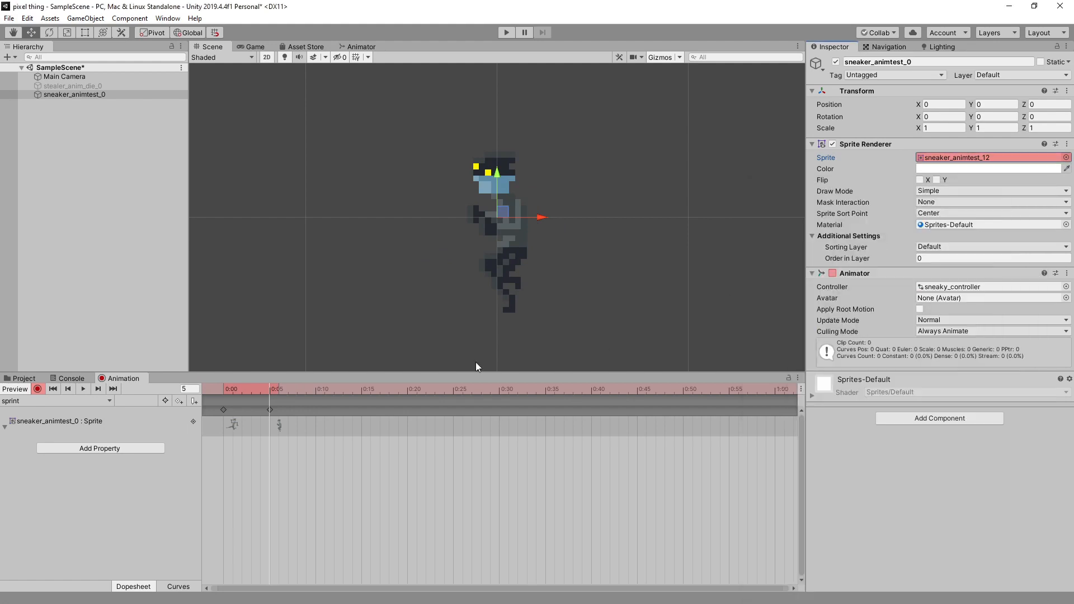
left_click(315, 389)
left_click(1066, 157)
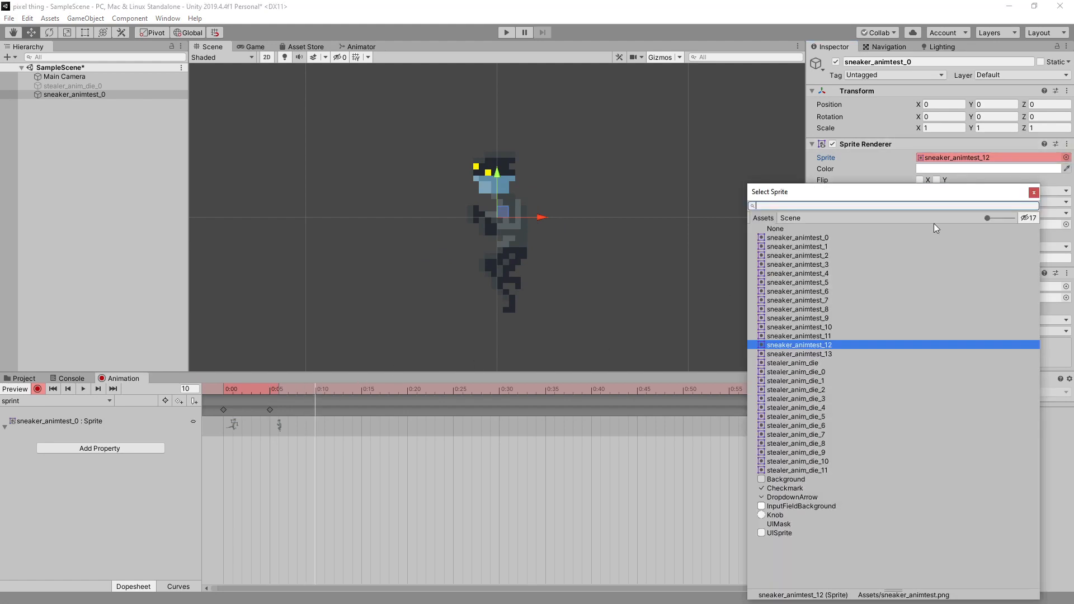
left_click(818, 354)
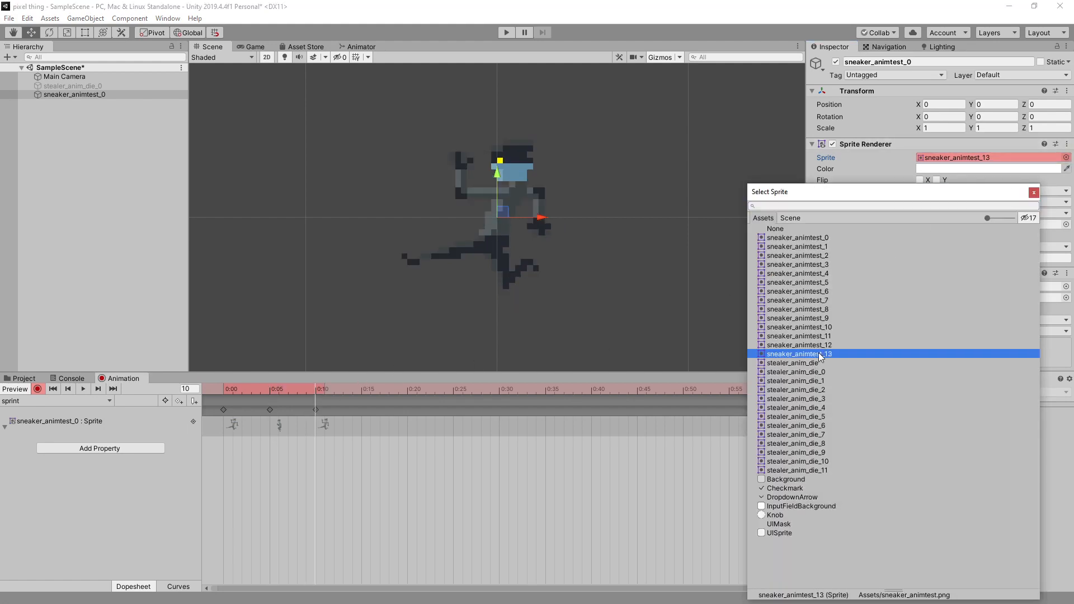
left_click(1034, 193)
Step: Add sprite keyframes to the sprint clip using sneaker_animtest_12 at 0:15 and sneaker_animtest_11 at 0:20
left_click(343, 389)
left_click(362, 389)
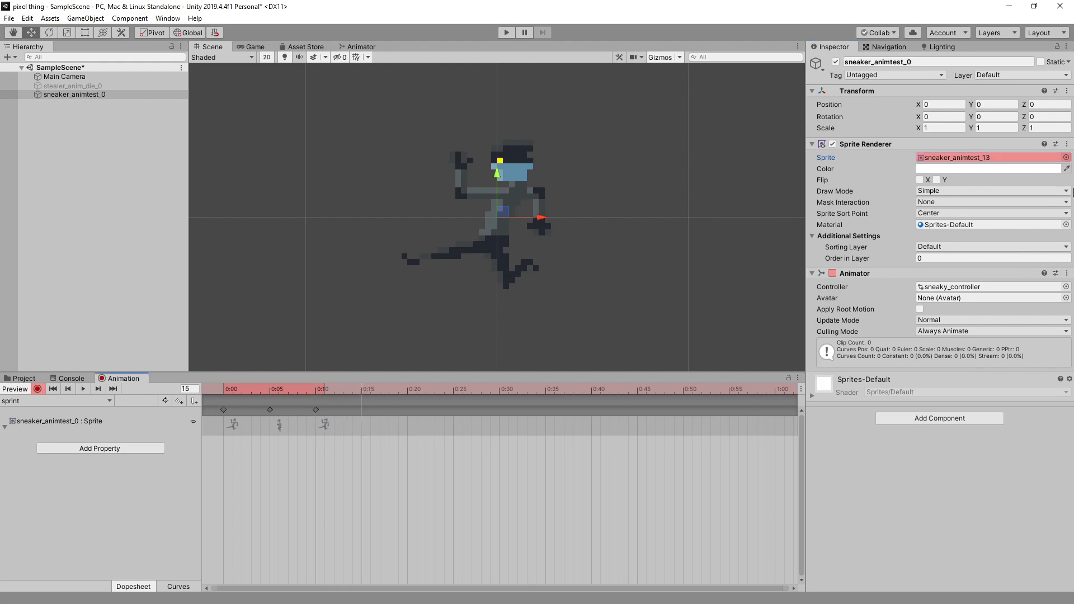
left_click(1066, 157)
left_click(821, 345)
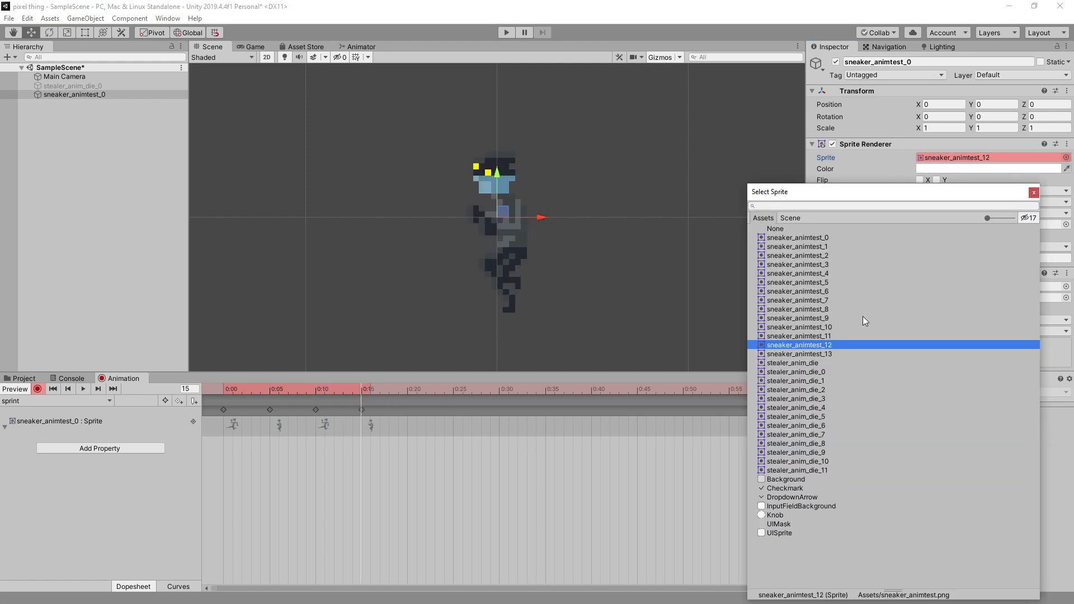
left_click(1033, 192)
left_click(408, 388)
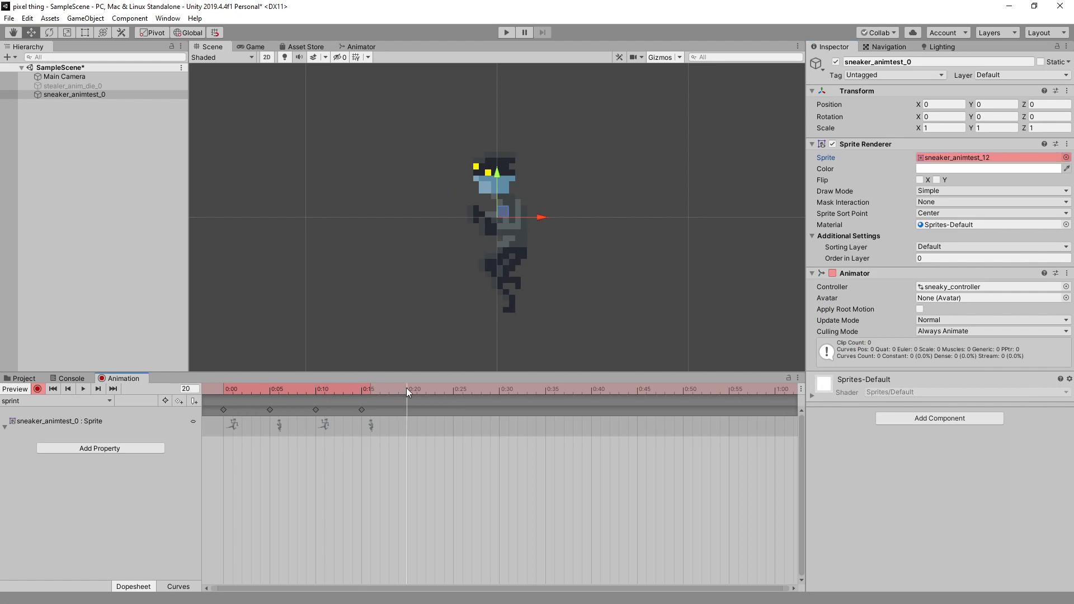
left_click(1066, 158)
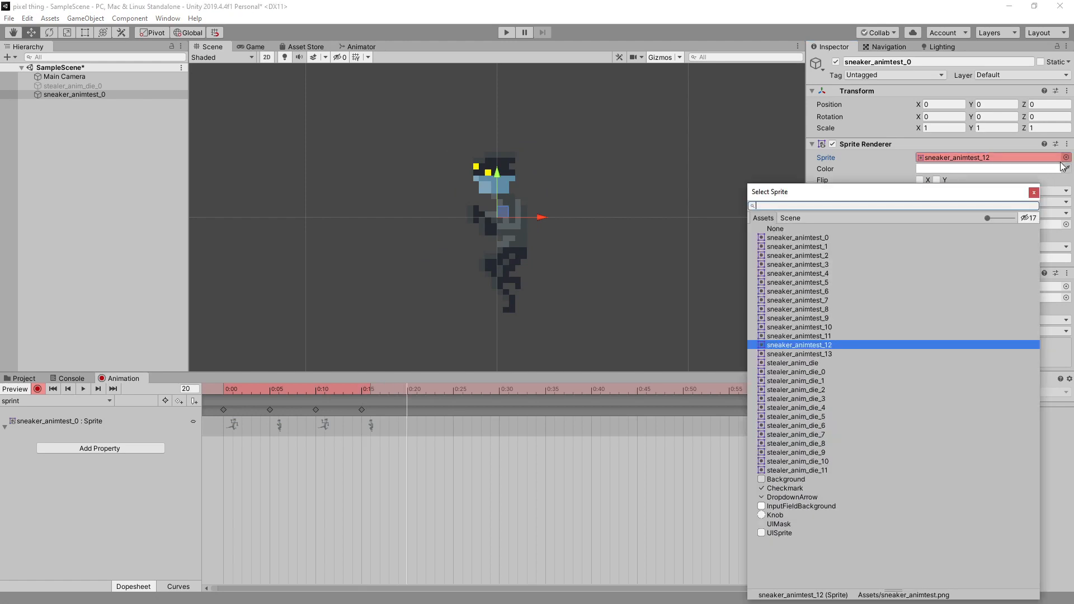
left_click(820, 337)
left_click(1034, 193)
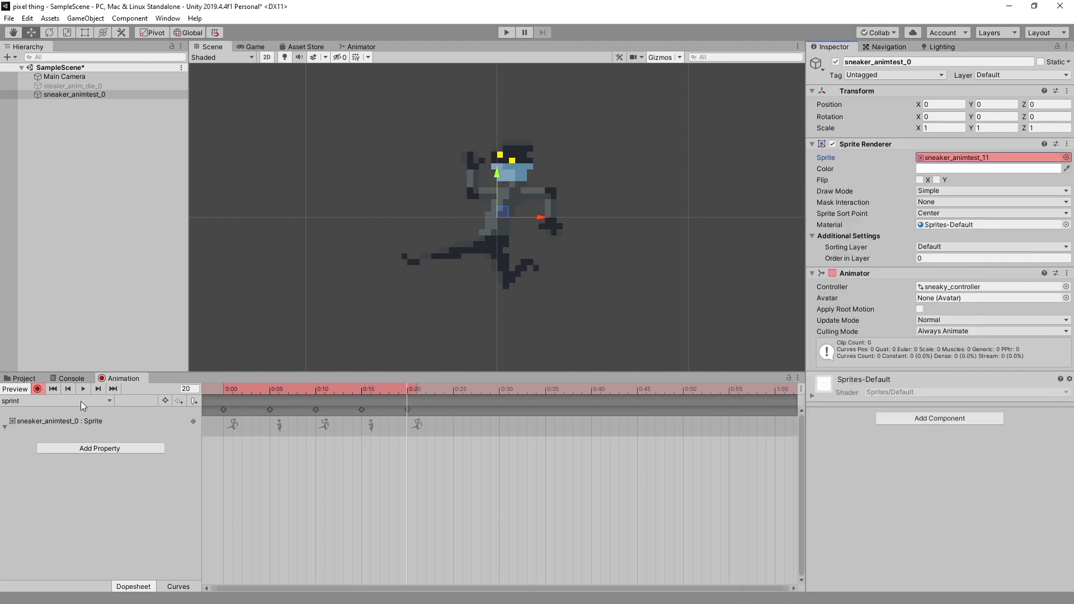
Step: Stretch the sprint clip's keyframes to 10-frame intervals ending at 0:40, and play the clip to check its speed
left_click(82, 388)
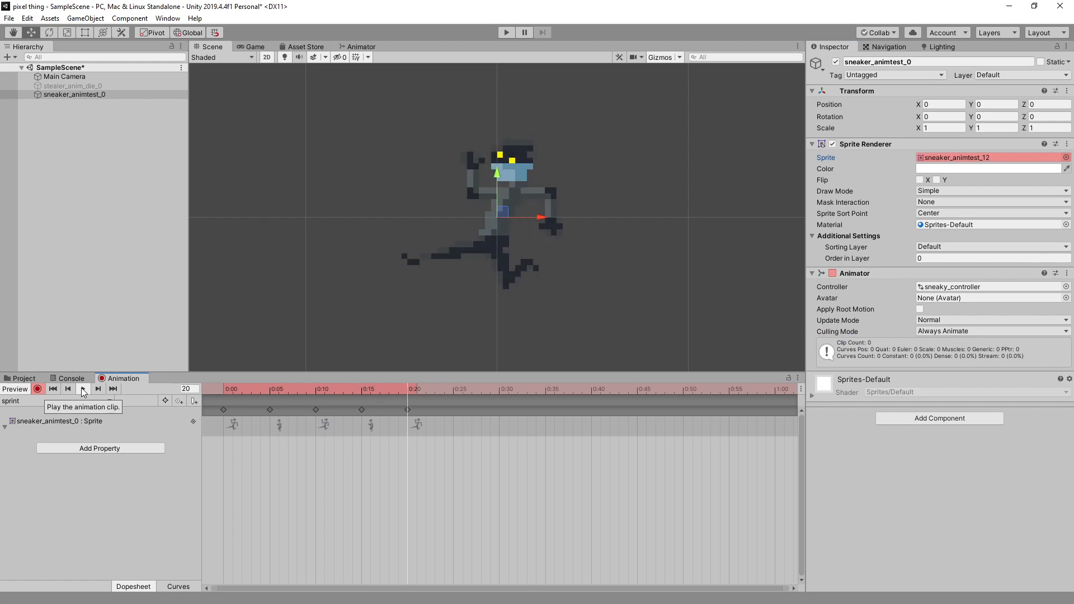
left_click_drag(210, 411, 594, 425)
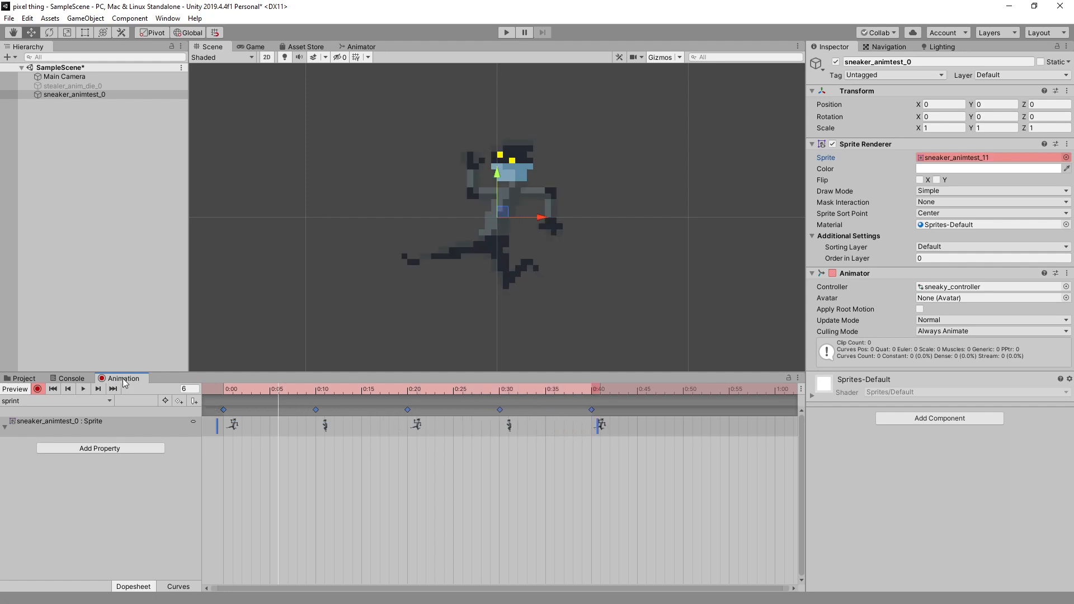
left_click(84, 389)
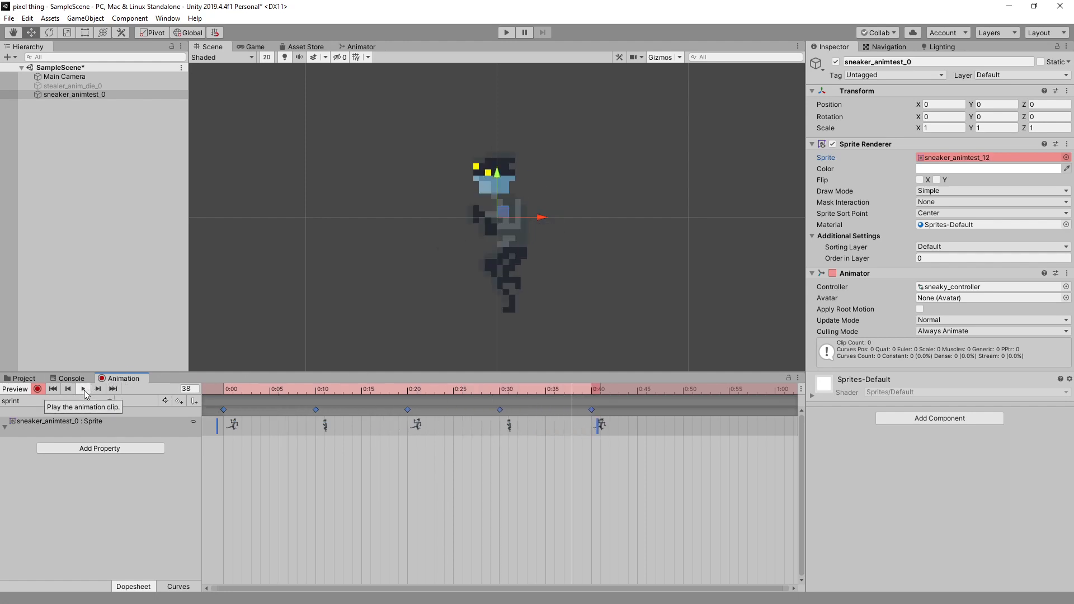
left_click(100, 508)
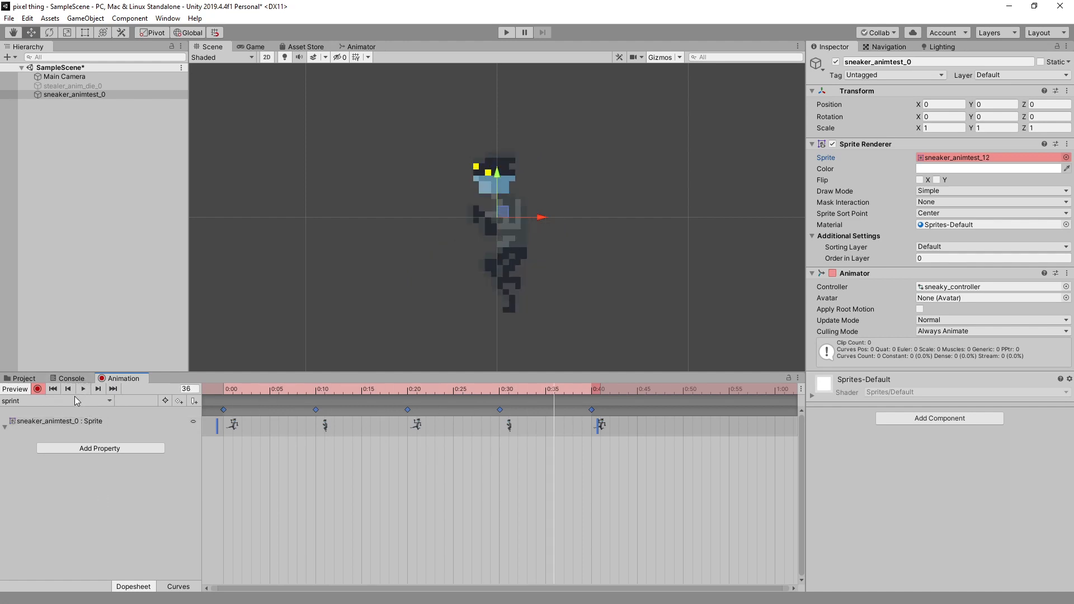
Step: Show the Animator state graph and move the idle, sneak and sprint states away from Any State and Entry
left_click(218, 120)
left_click(360, 46)
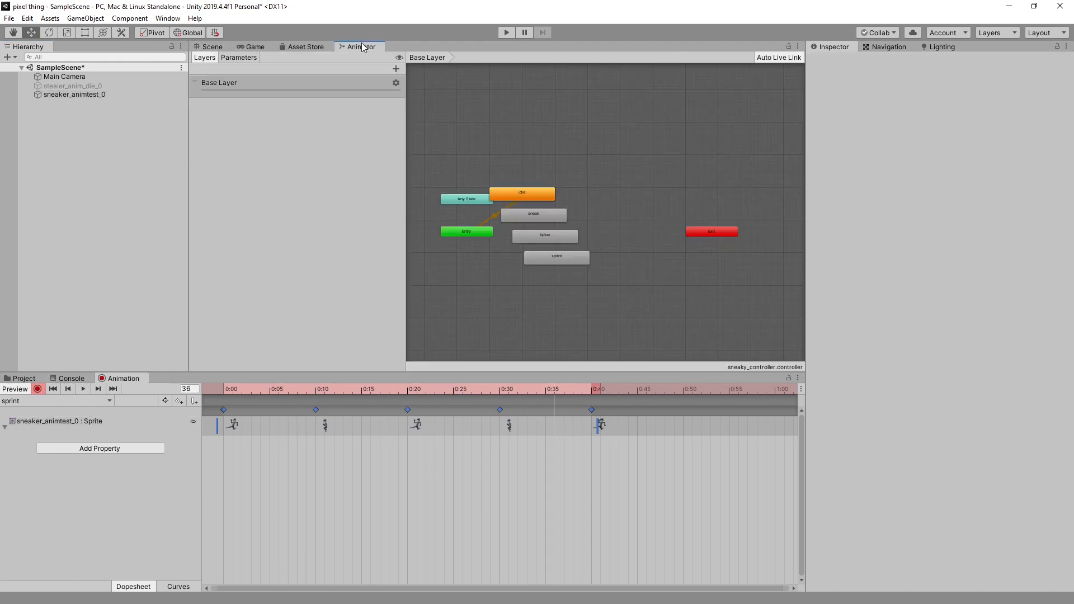
scroll(576, 244, "up", 5)
scroll(633, 246, "down", 3)
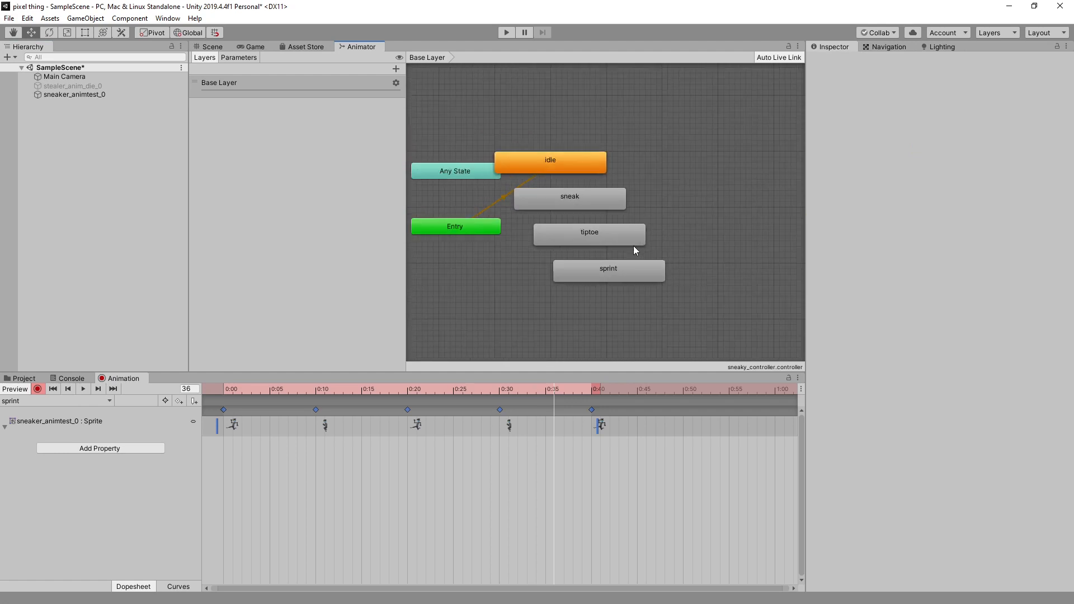
left_click_drag(580, 164, 623, 154)
left_click_drag(610, 207, 670, 241)
left_click_drag(640, 277, 670, 281)
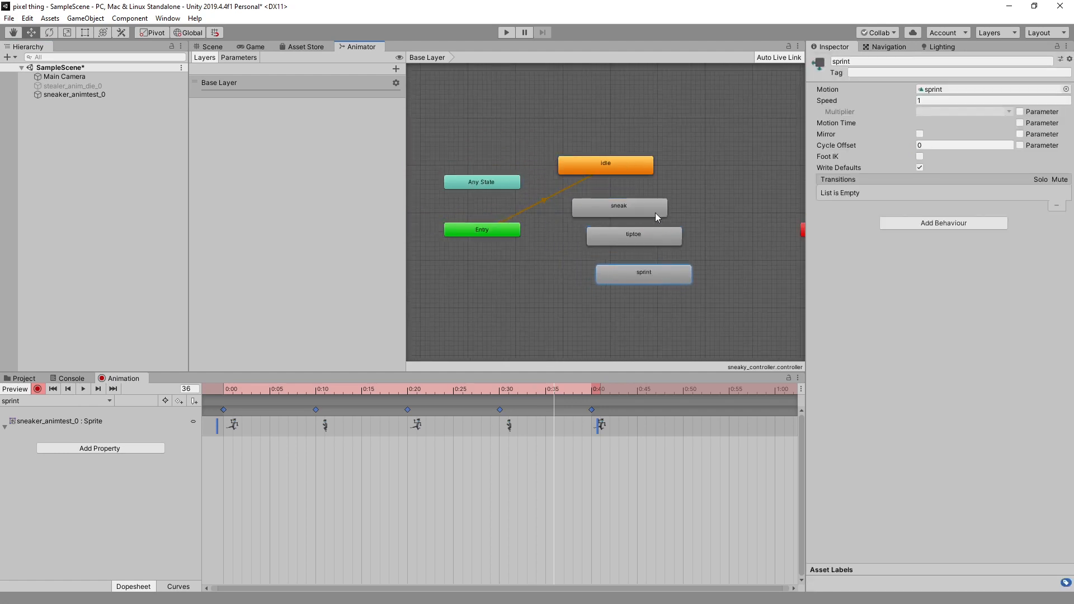
Step: Arrange the animator states in a vertical column ordered idle, sneak, tiptoe, sprint
left_click(643, 210)
left_click(653, 235)
left_click(659, 268)
scroll(703, 234, "up", 2)
middle_click_drag(698, 239, 657, 237)
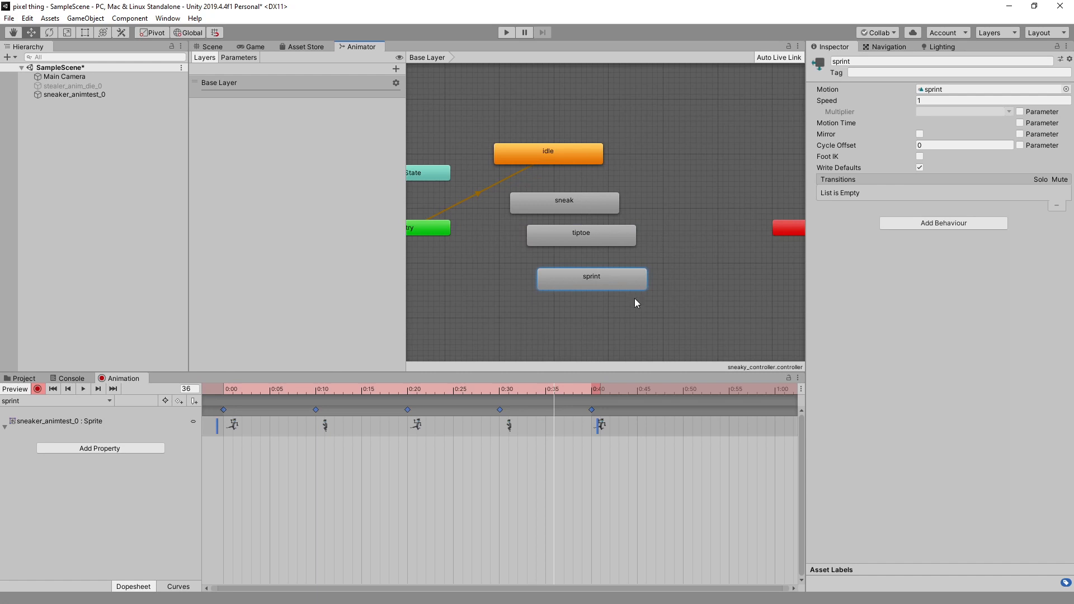
left_click_drag(593, 210, 648, 249)
left_click_drag(625, 284, 637, 309)
left_click_drag(618, 245, 629, 255)
left_click_drag(585, 154, 642, 136)
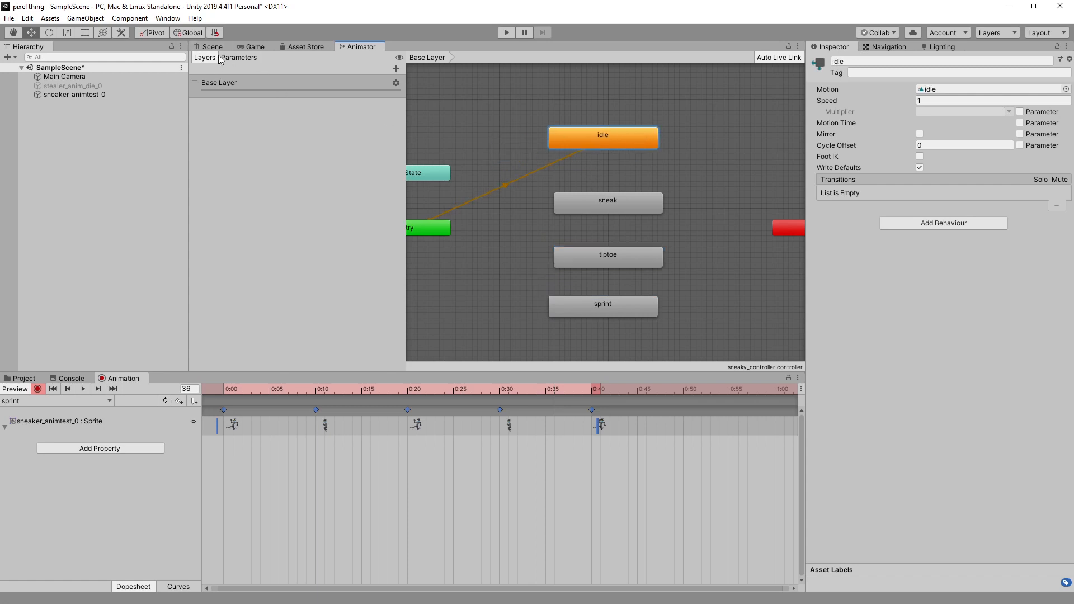
Step: Add a float parameter named speed to the animator controller
left_click(252, 56)
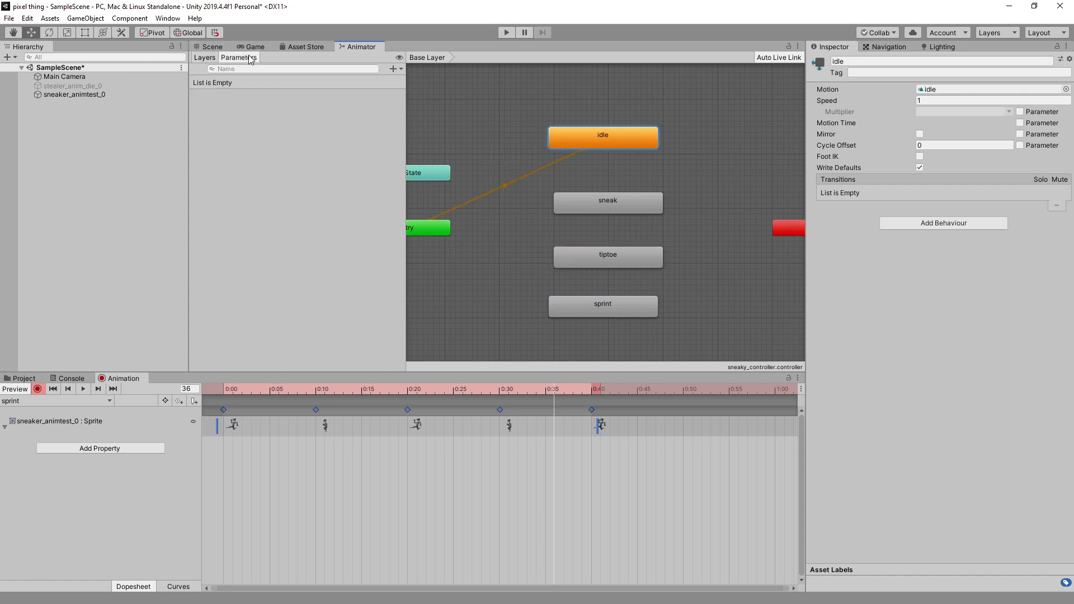
left_click(394, 69)
left_click(435, 82)
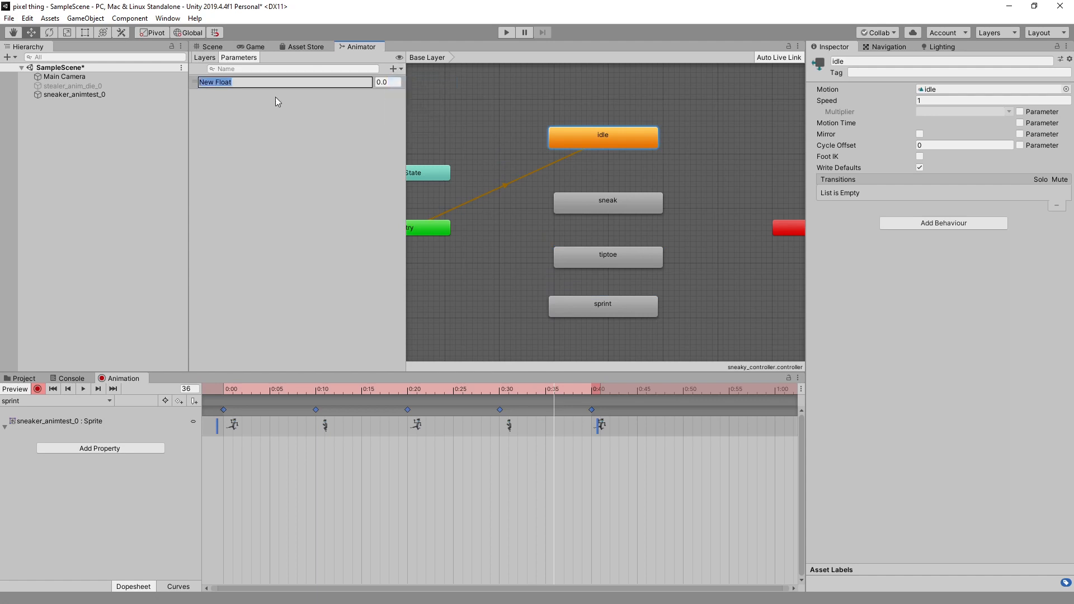
type("speed")
key("Return")
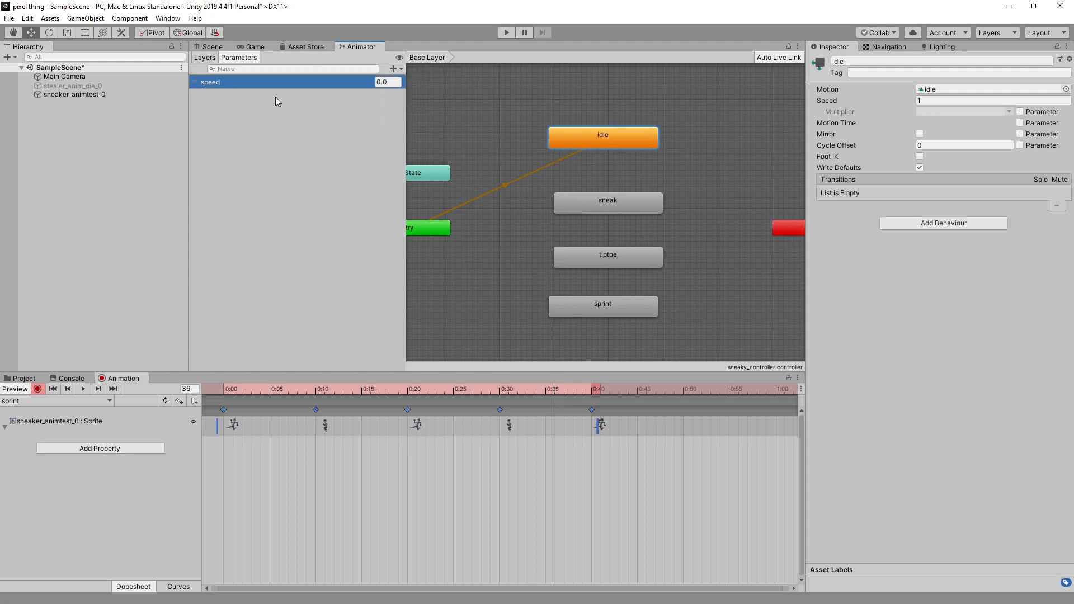
Step: Create transitions from idle to sneak, sneak to tiptoe, and tiptoe to sprint
right_click(618, 140)
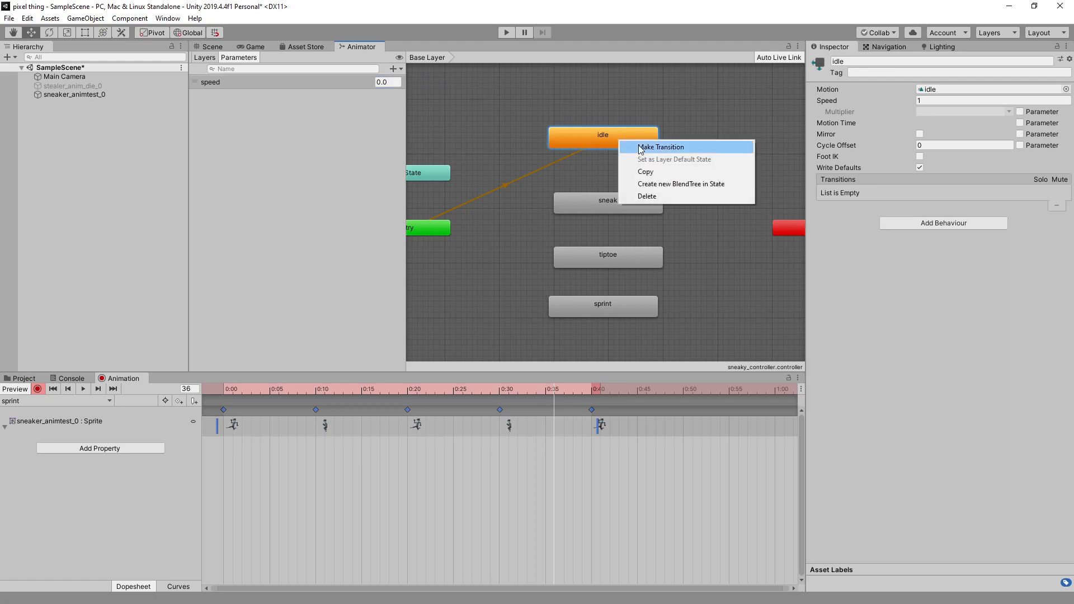
left_click(640, 147)
left_click(621, 203)
right_click(620, 203)
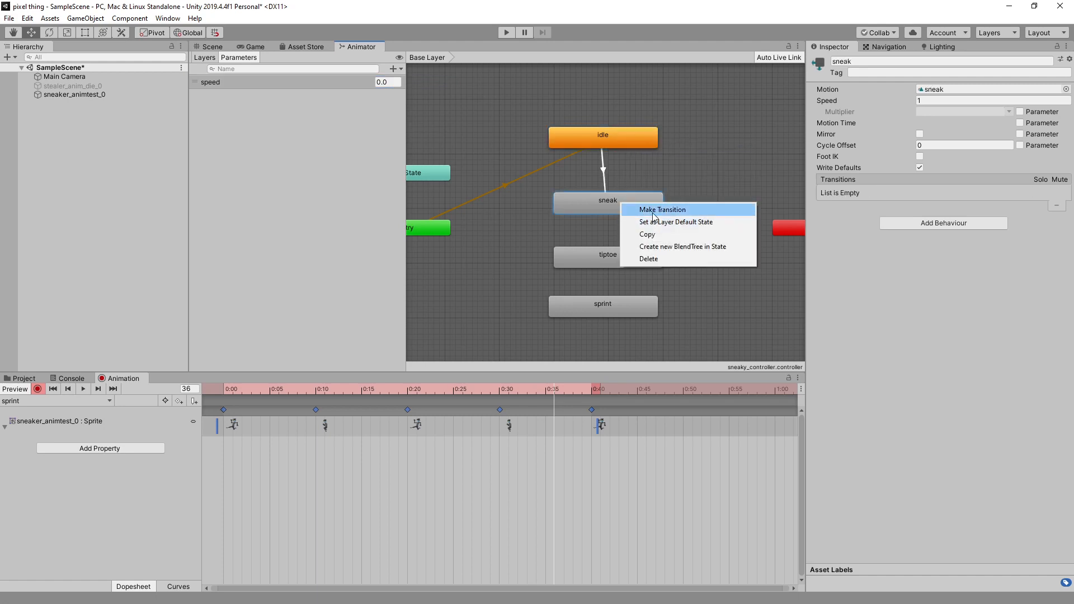
left_click(640, 210)
left_click(619, 256)
right_click(620, 256)
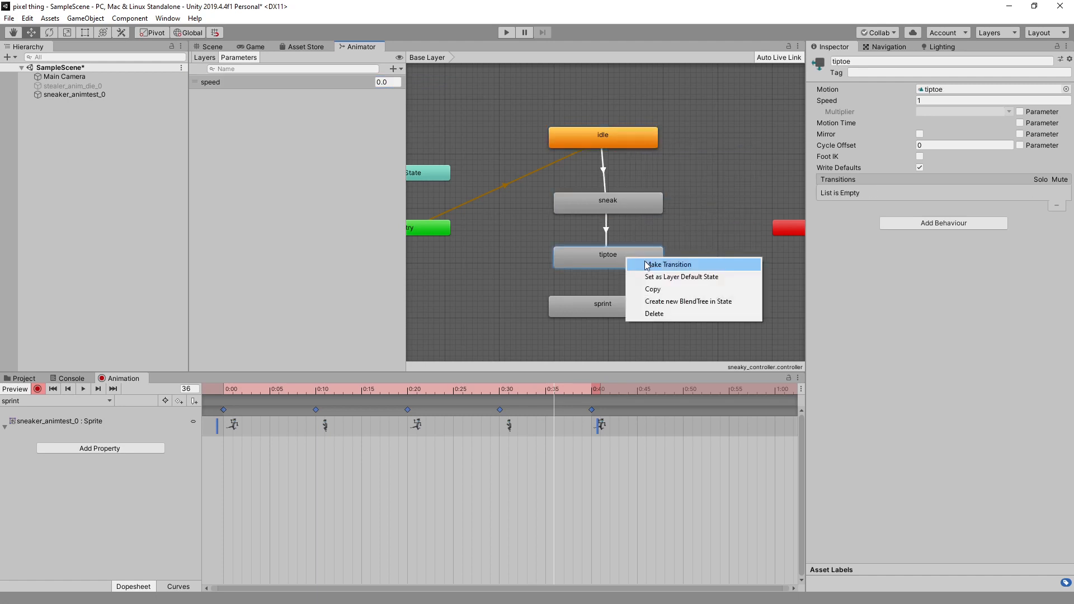
left_click(648, 264)
left_click(615, 305)
Step: Try adding a return transition from sprint to tiptoe
right_click(642, 305)
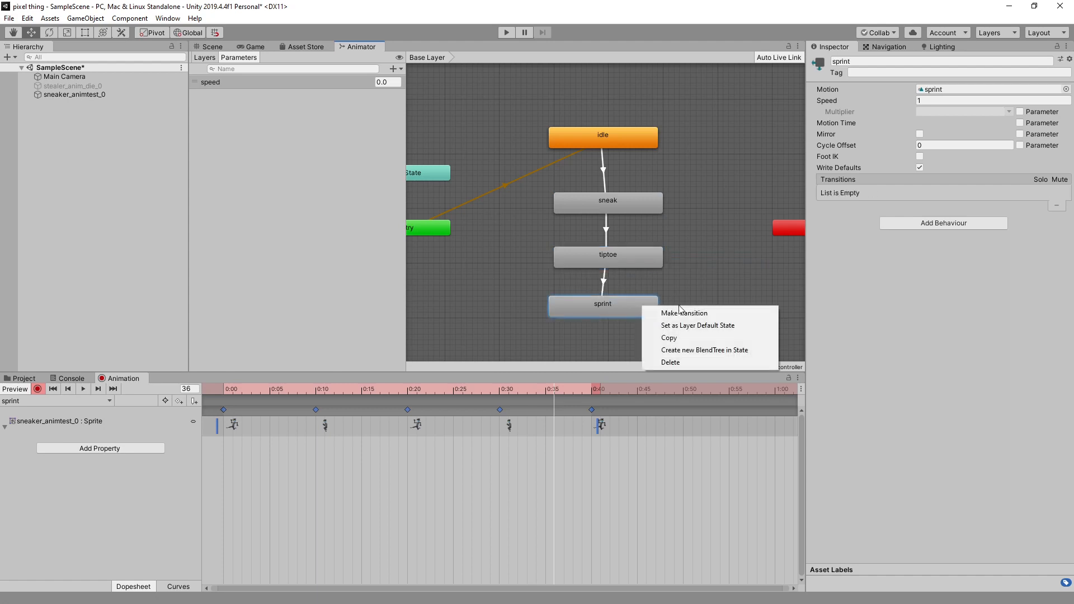
left_click(668, 312)
left_click(646, 253)
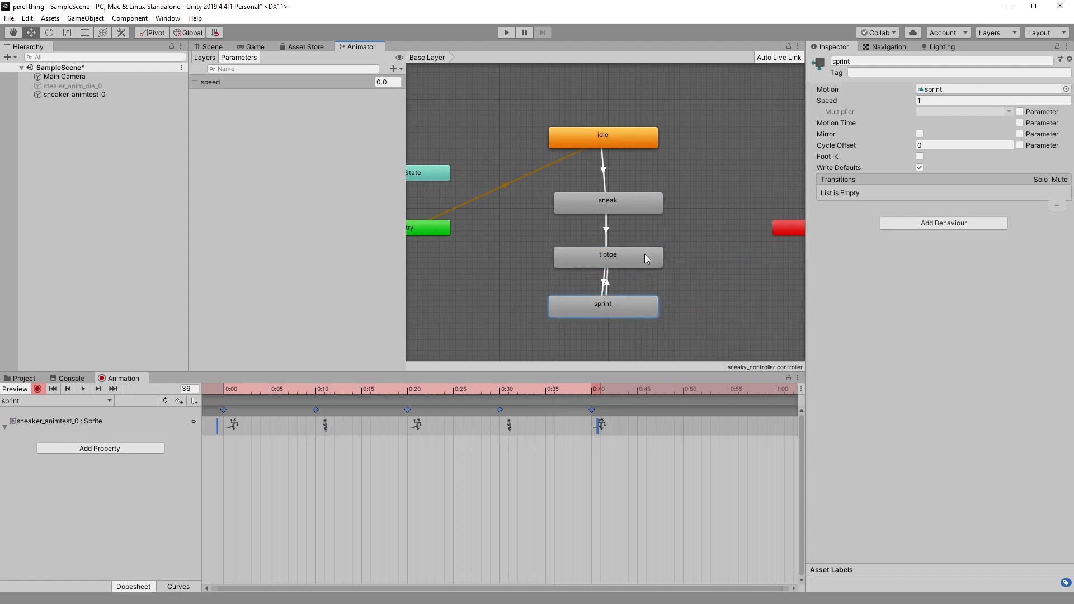
right_click(687, 274)
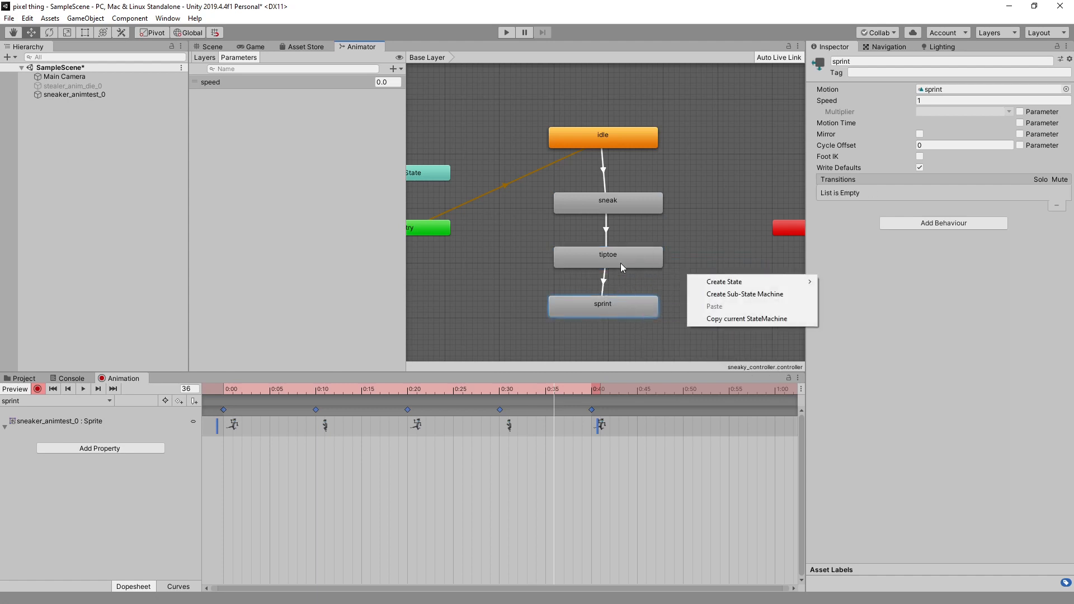
left_click(626, 259)
Step: Align the tiptoe and sneak states with the column and move idle closer to sneak
left_click_drag(578, 255, 573, 256)
left_click_drag(577, 200, 571, 200)
left_click_drag(583, 136, 584, 146)
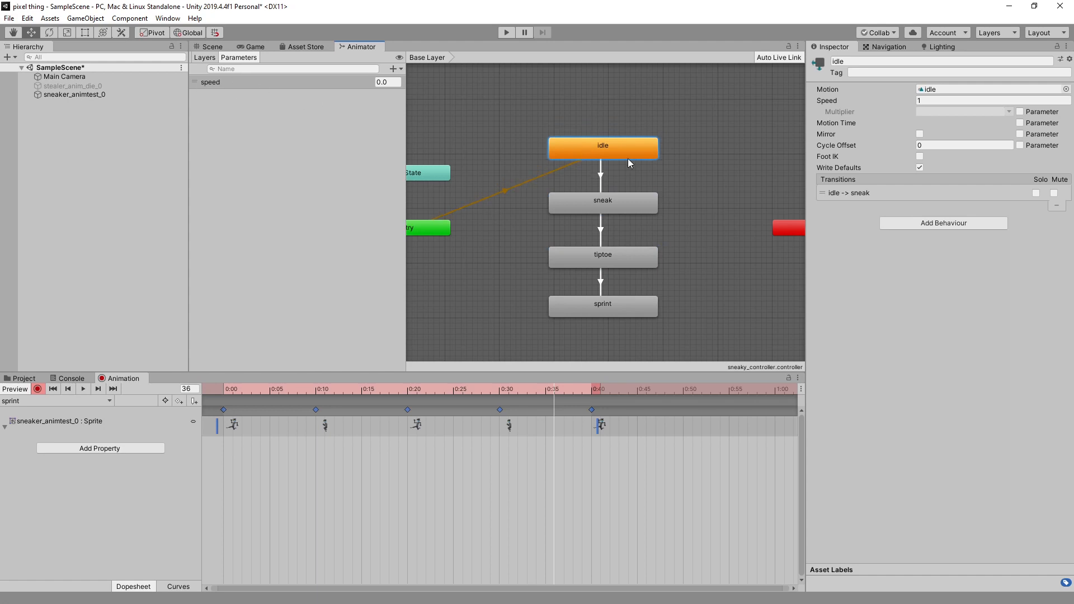
Step: Add a speed Greater 0 condition to the idle-to-sneak transition and a speed Greater condition to the sneak-to-tiptoe transition
left_click(600, 176)
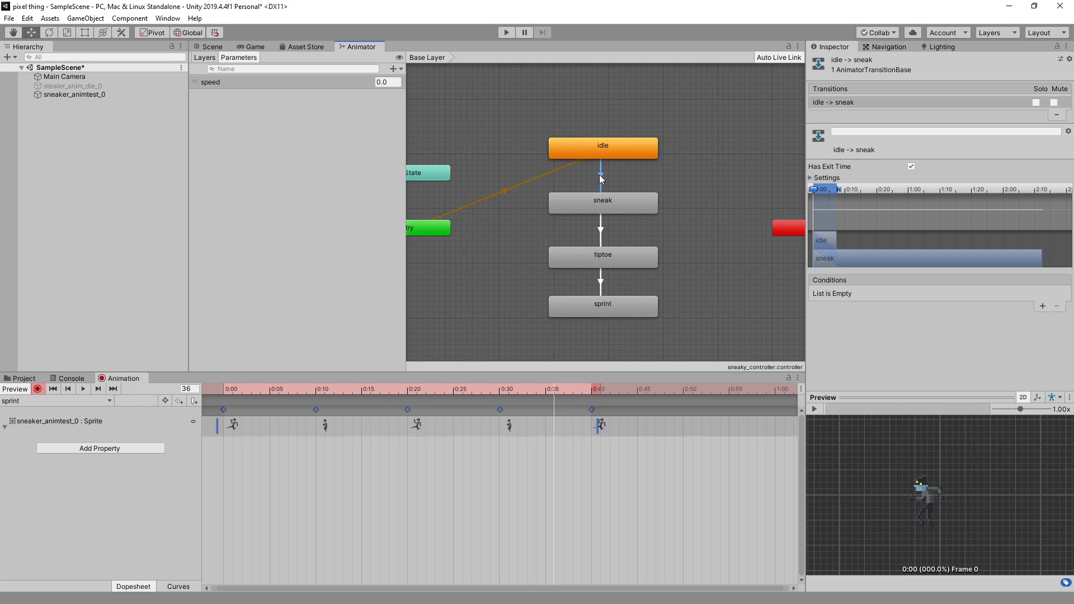
left_click(1043, 306)
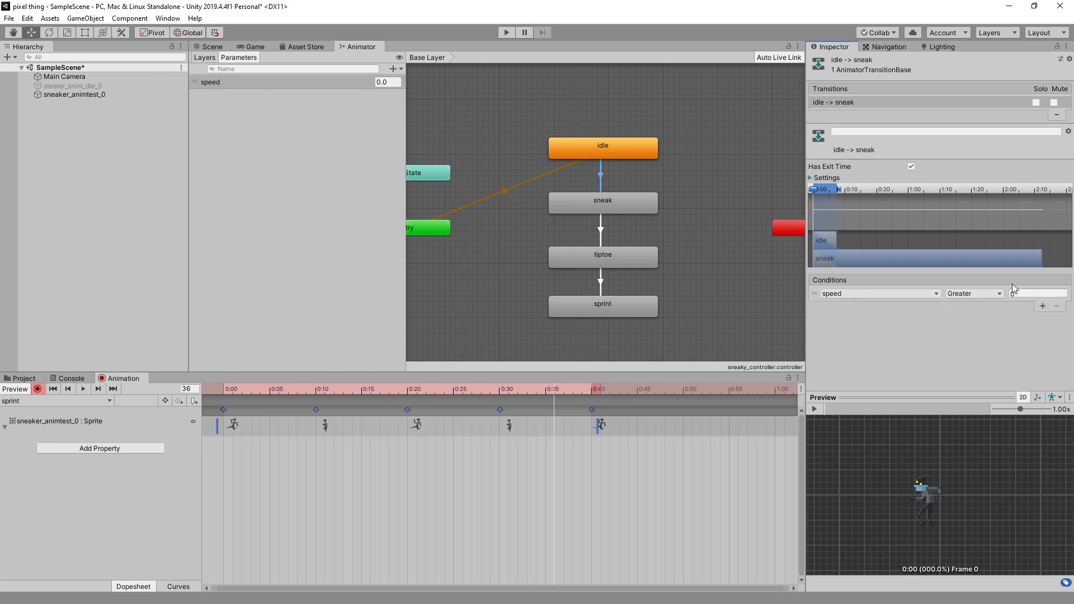
left_click(612, 202)
left_click(601, 229)
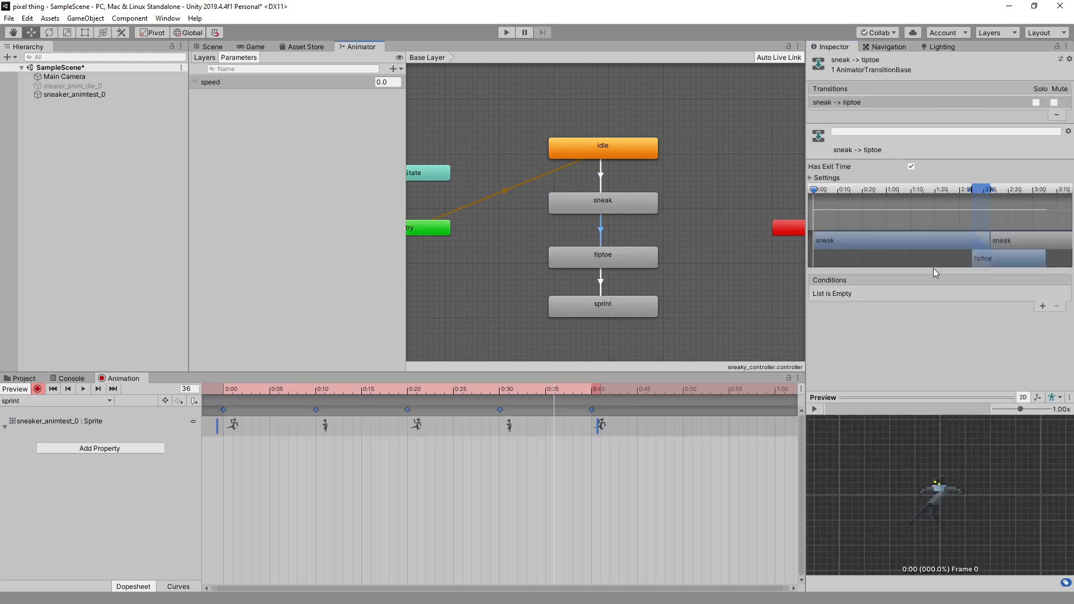
left_click(1042, 306)
left_click(1035, 294)
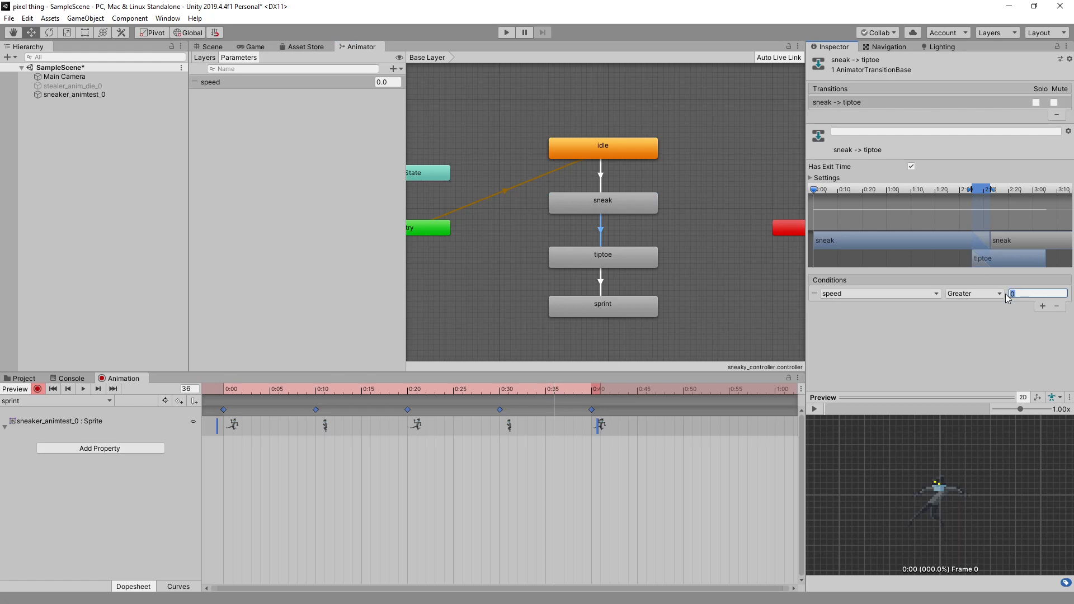
Step: Add a speed Greater 7 condition to the tiptoe-to-sprint transition and turn off animation recording
left_click(602, 283)
left_click(1042, 306)
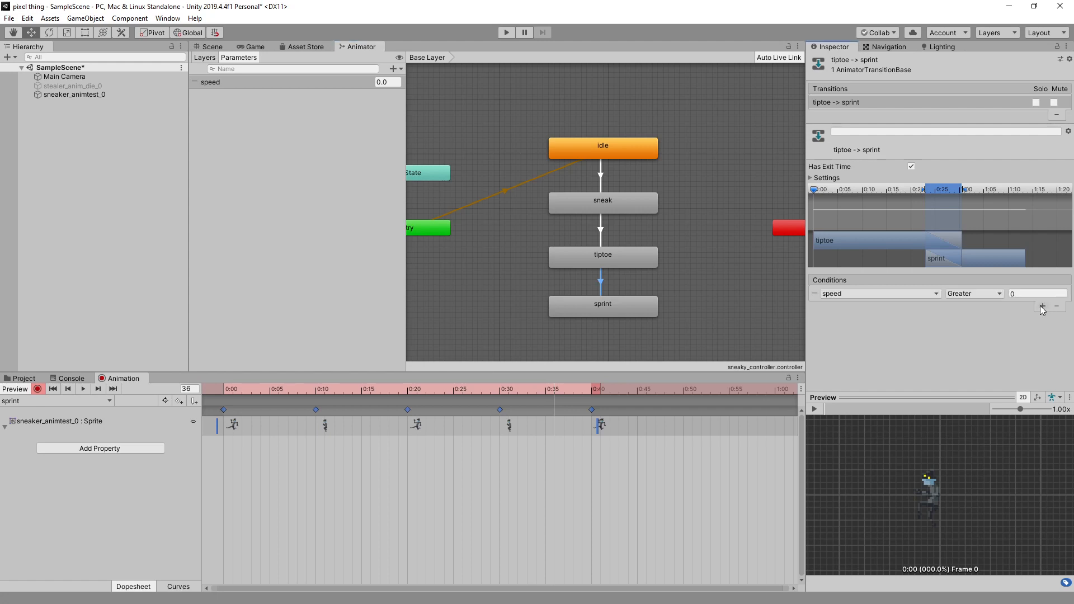
left_click(1029, 294)
key("Return")
left_click(37, 389)
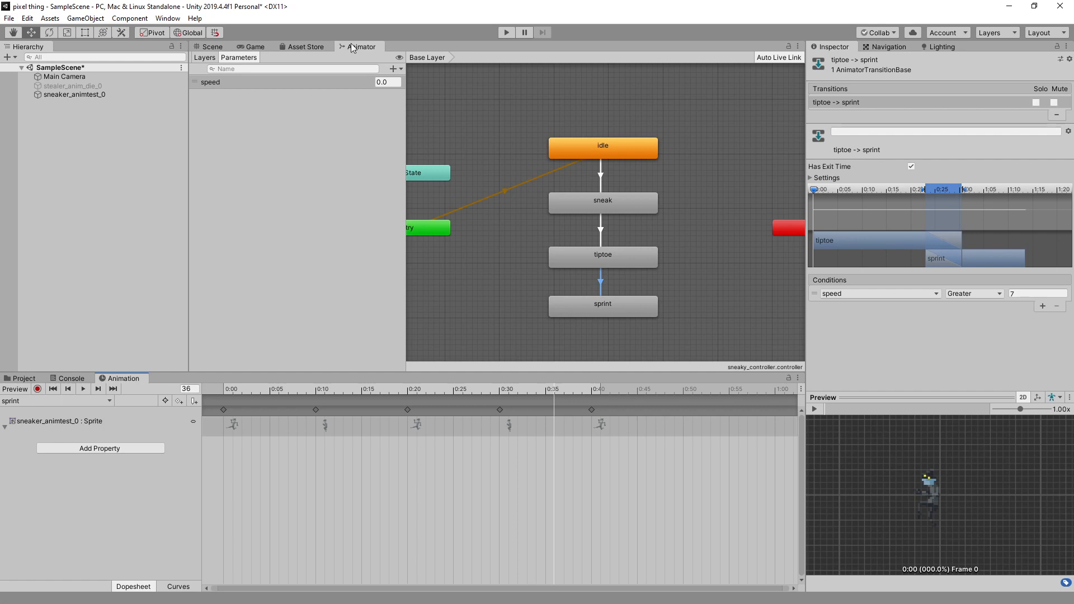
Step: Dock the Animator window beside the Animation window so the Scene view and whole state graph show together
left_click_drag(351, 42, 181, 381)
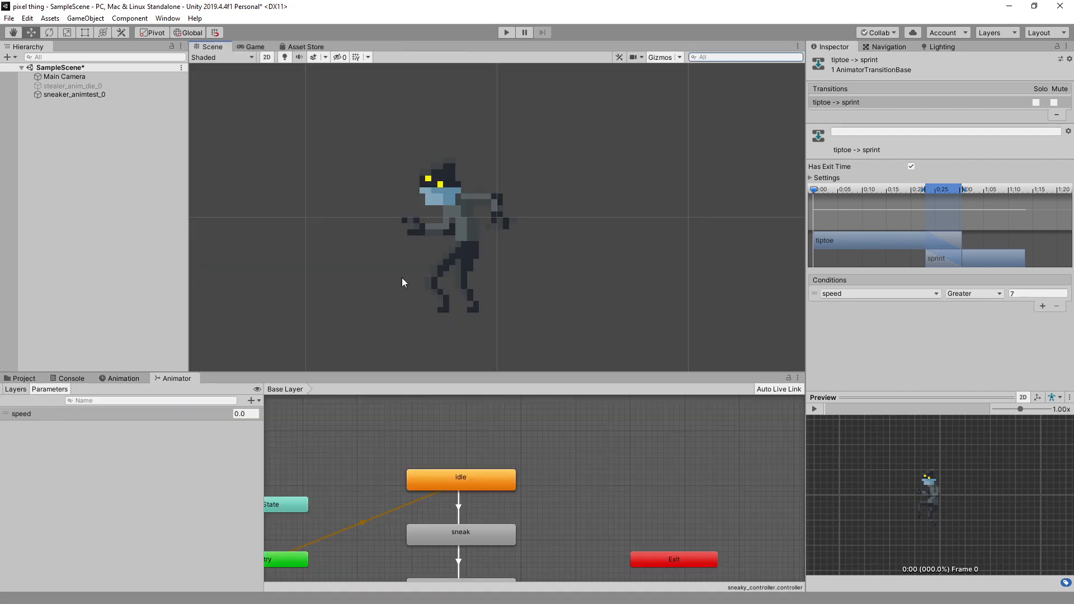
scroll(401, 472, "down", 5)
middle_click_drag(385, 464, 452, 447)
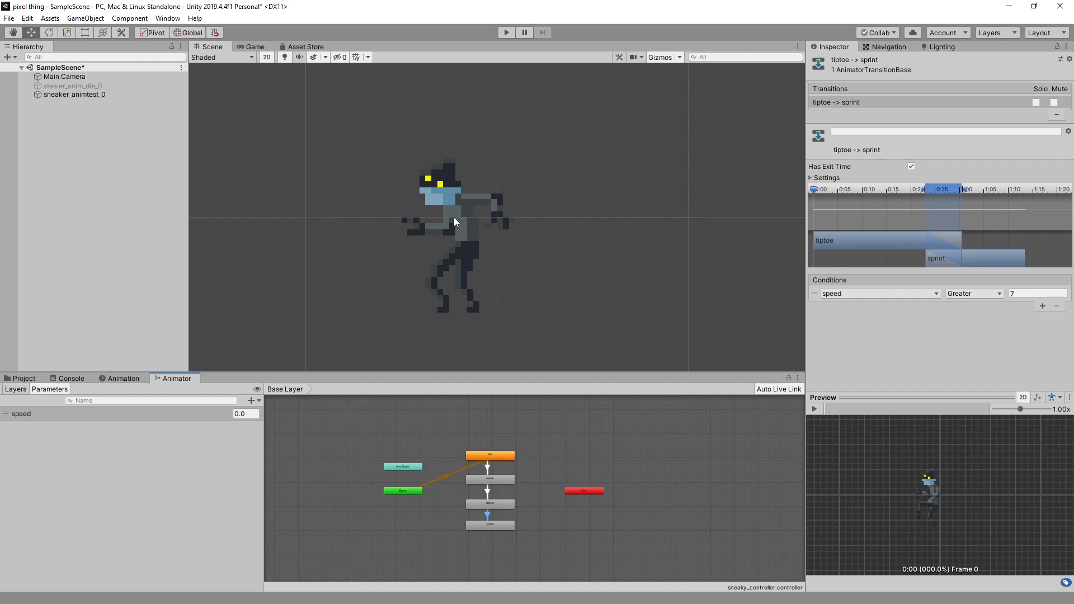
Step: Test-run the scene briefly, and set the Main Camera's orthographic size to 0.6
left_click(506, 33)
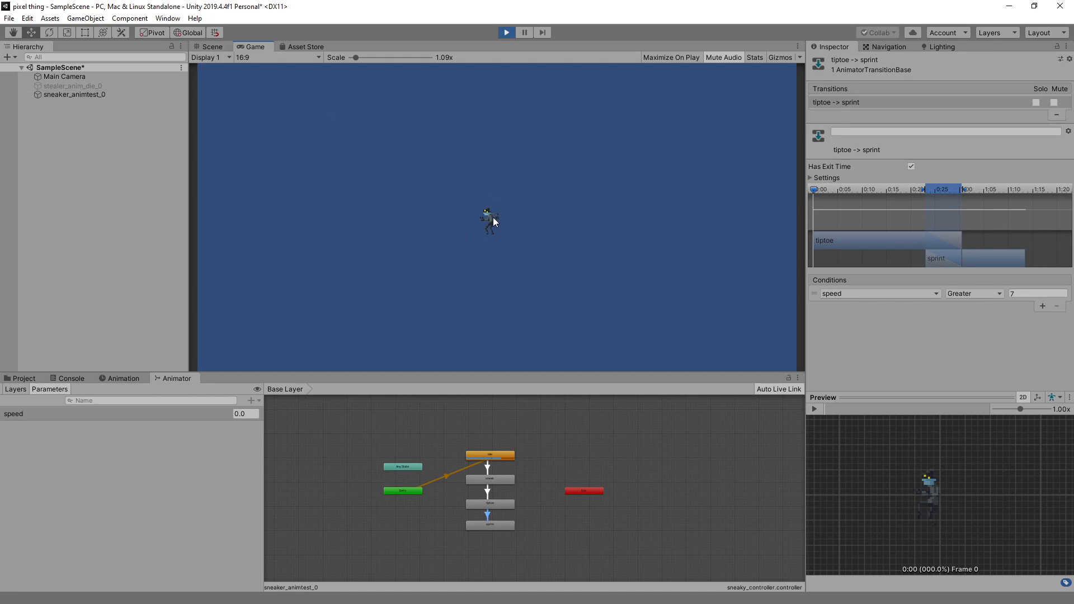
left_click(508, 32)
left_click(57, 77)
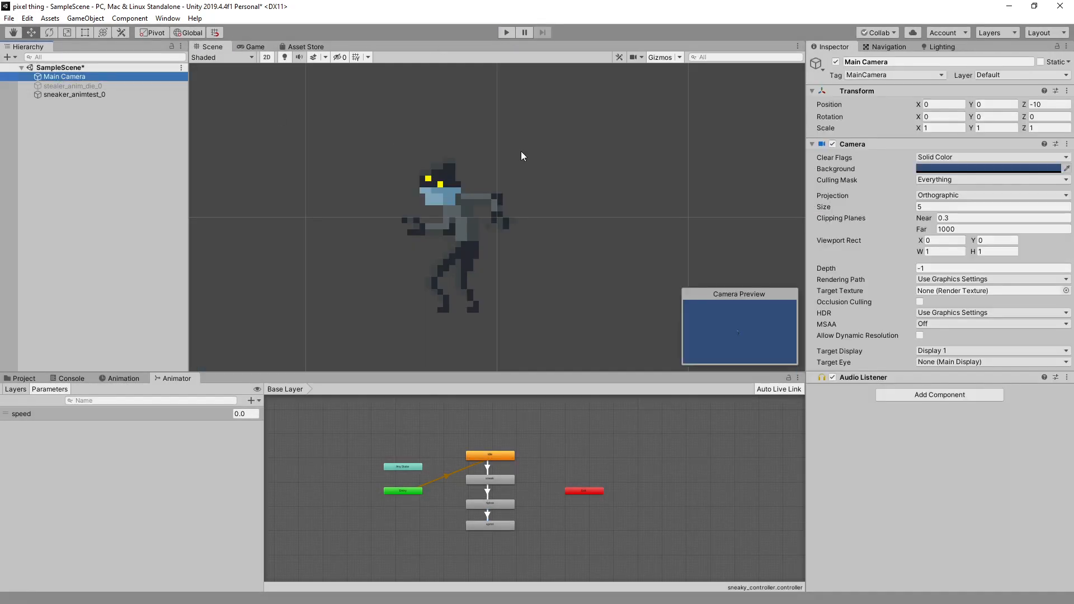
left_click_drag(822, 204, 745, 212)
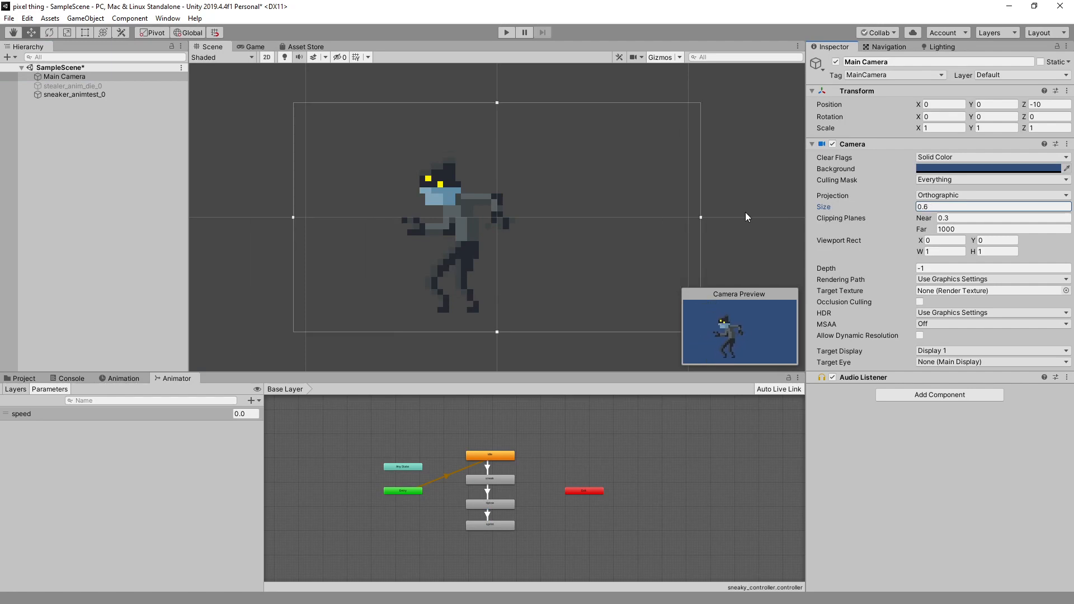
Step: Run the scene and watch the idle state's progress with all animator states in view
left_click(504, 32)
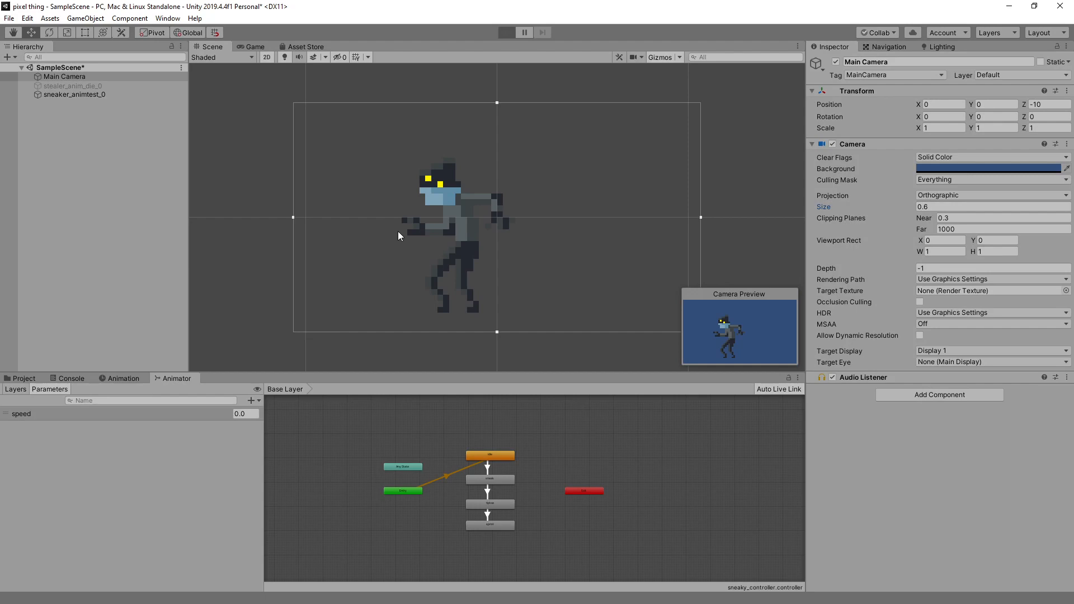
scroll(499, 467, "up", 8)
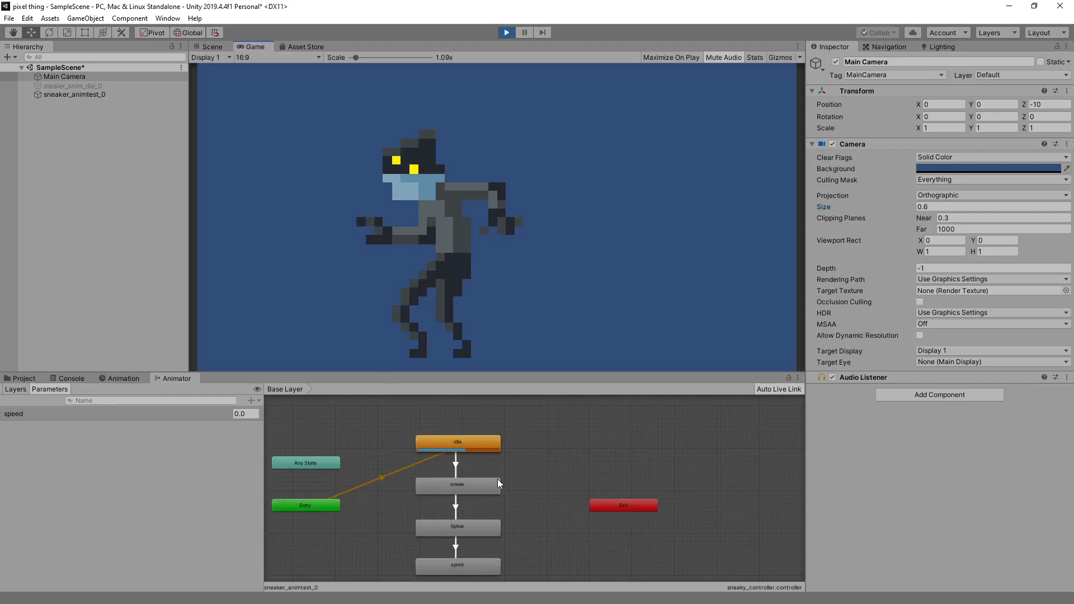
middle_click_drag(454, 473, 499, 495)
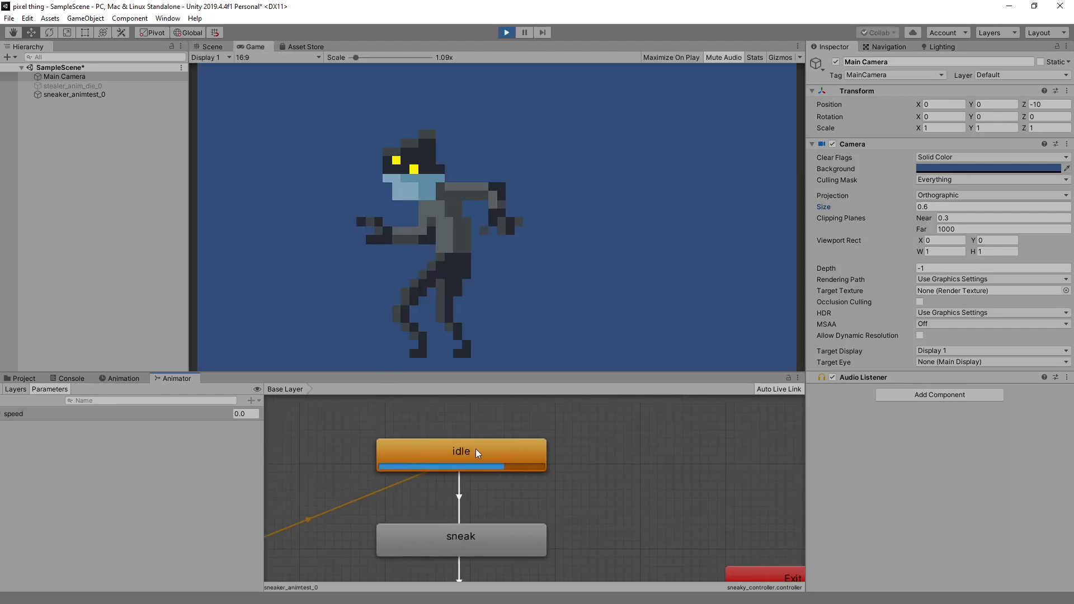
scroll(525, 510, "down", 2)
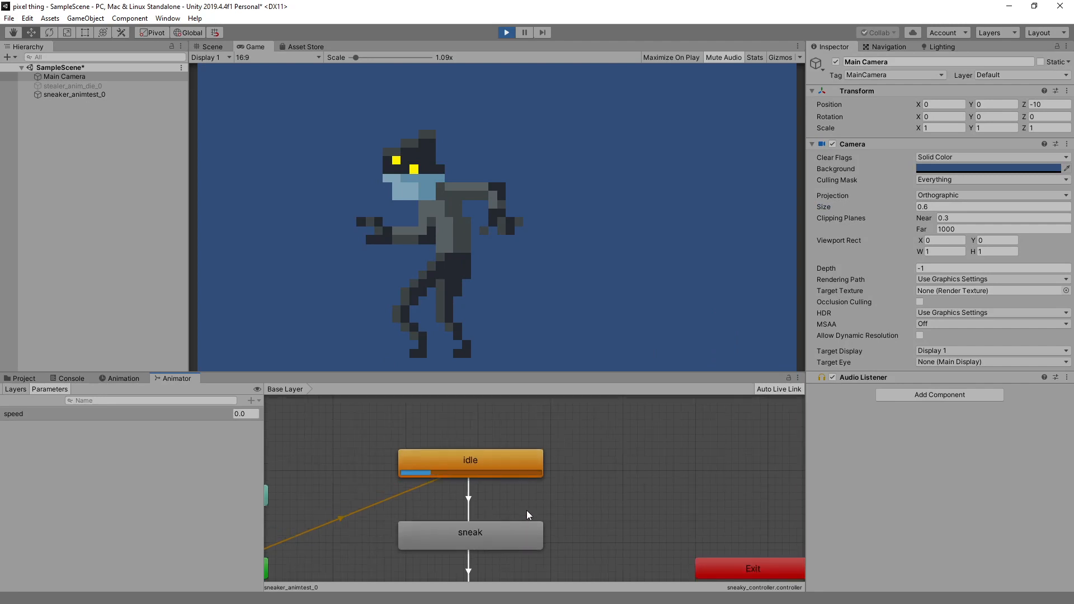
scroll(526, 510, "down", 2)
scroll(548, 463, "down", 1)
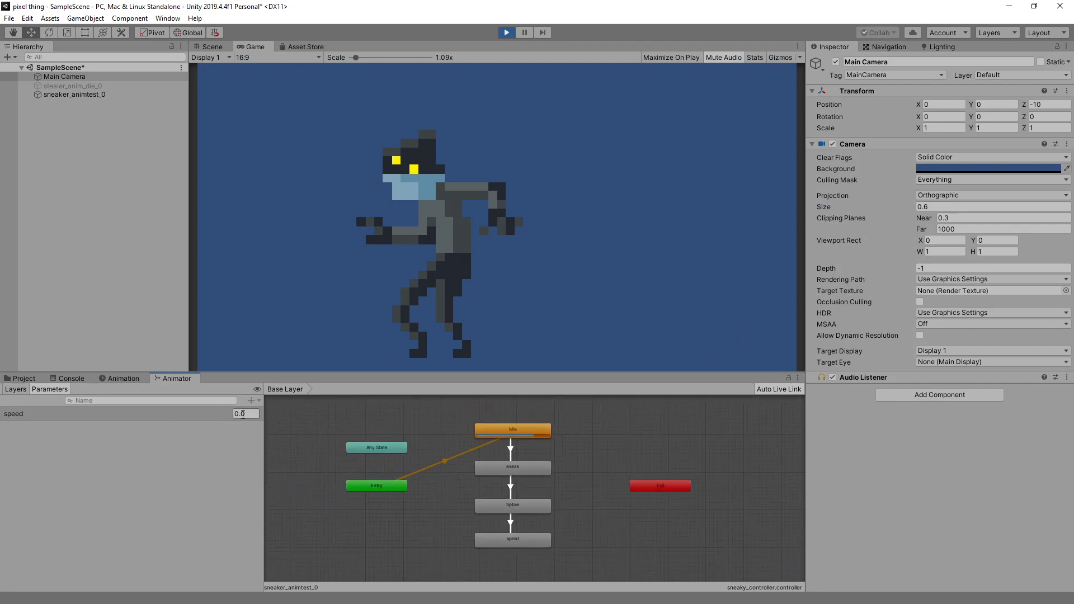
Step: In the running scene, set the speed parameter to 1 and raise it to 3 to test the idle-to-sneak transition
left_click(16, 414)
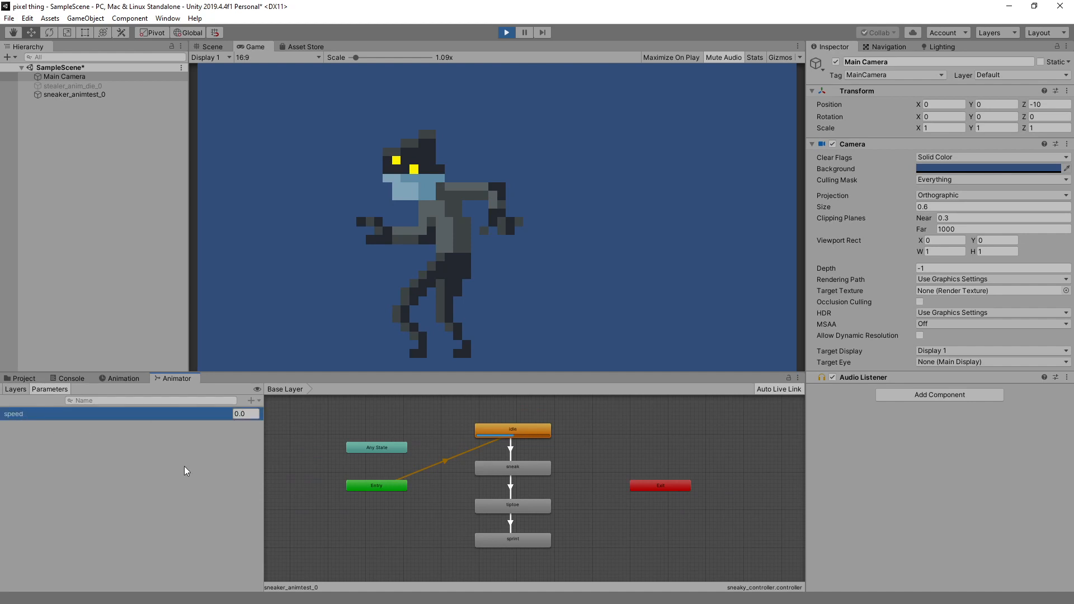
left_click(252, 416)
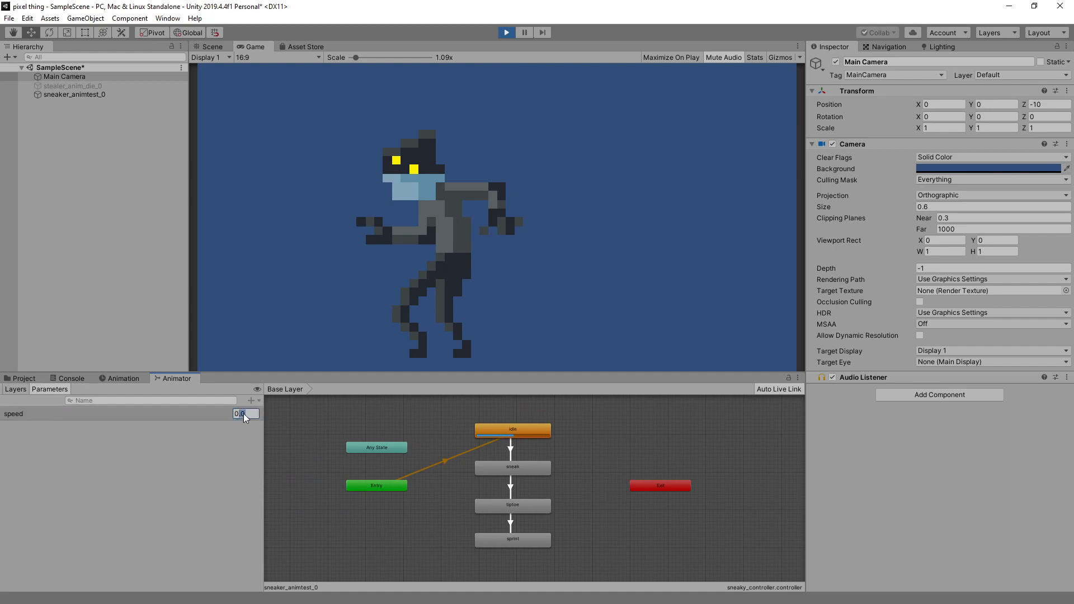
type("1")
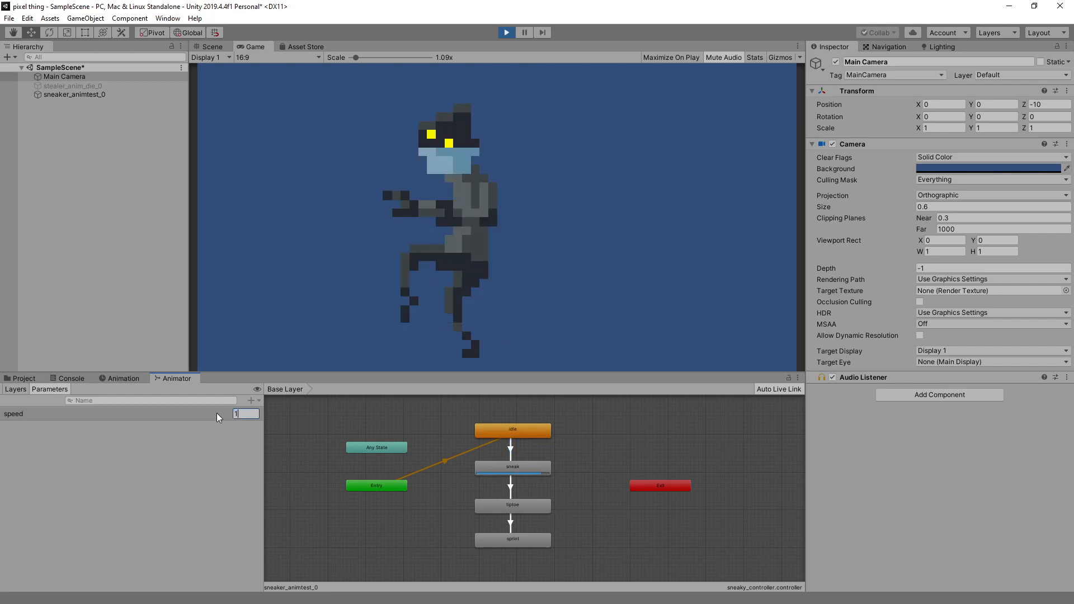
key("BackSpace")
type("2")
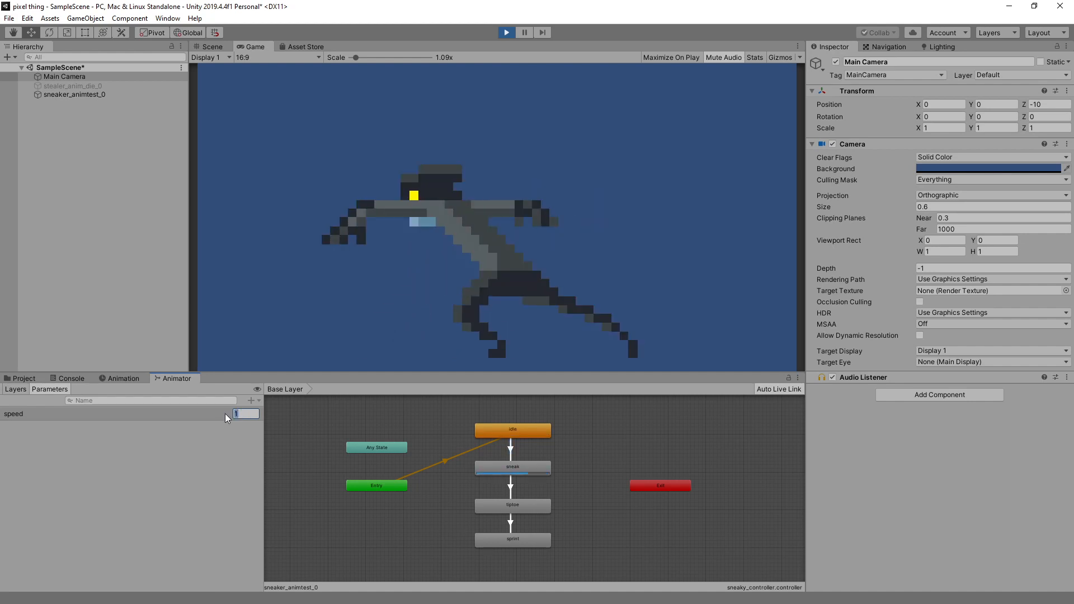
key("BackSpace")
type("3")
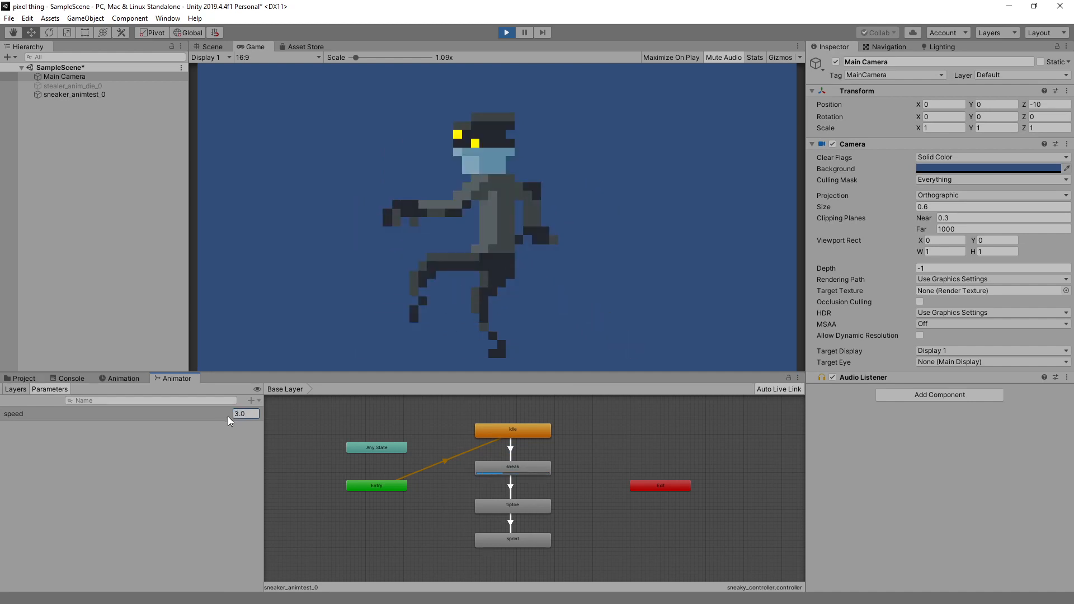
key("Return")
Step: Raise the speed parameter through 4 and 6 to 8 to test the tiptoe and sprint transitions, and stop the scene
type("4.0")
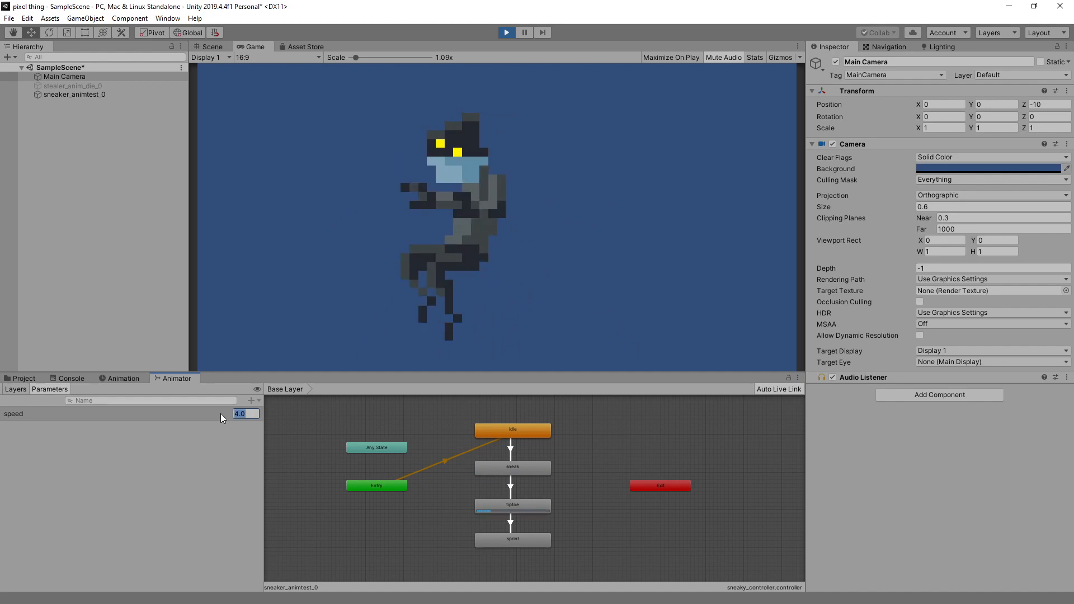
type("6.0")
left_click_drag(244, 414, 217, 415)
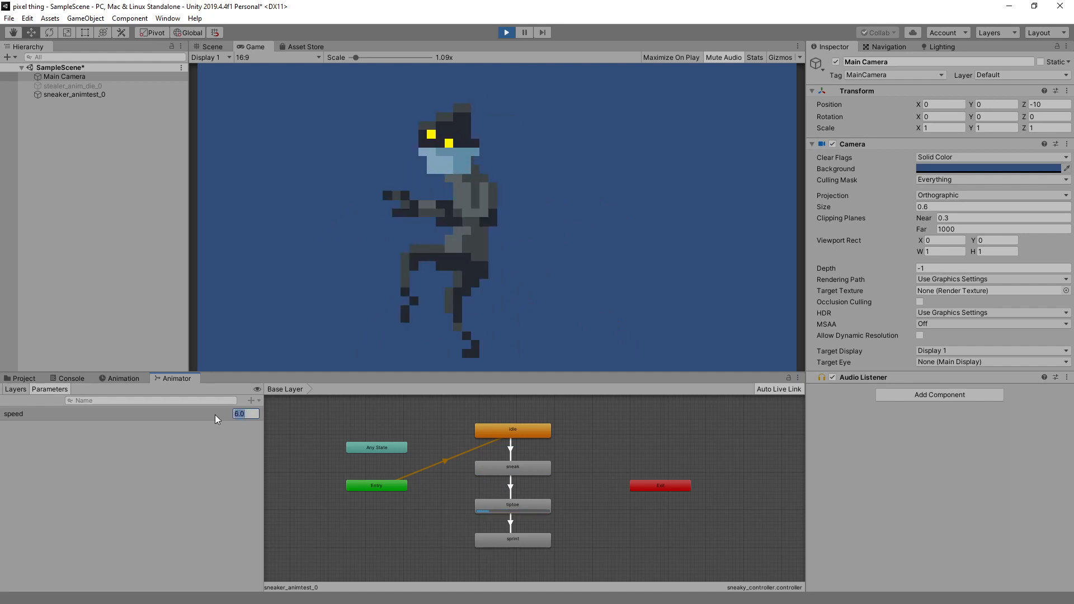
type("8")
key("Return")
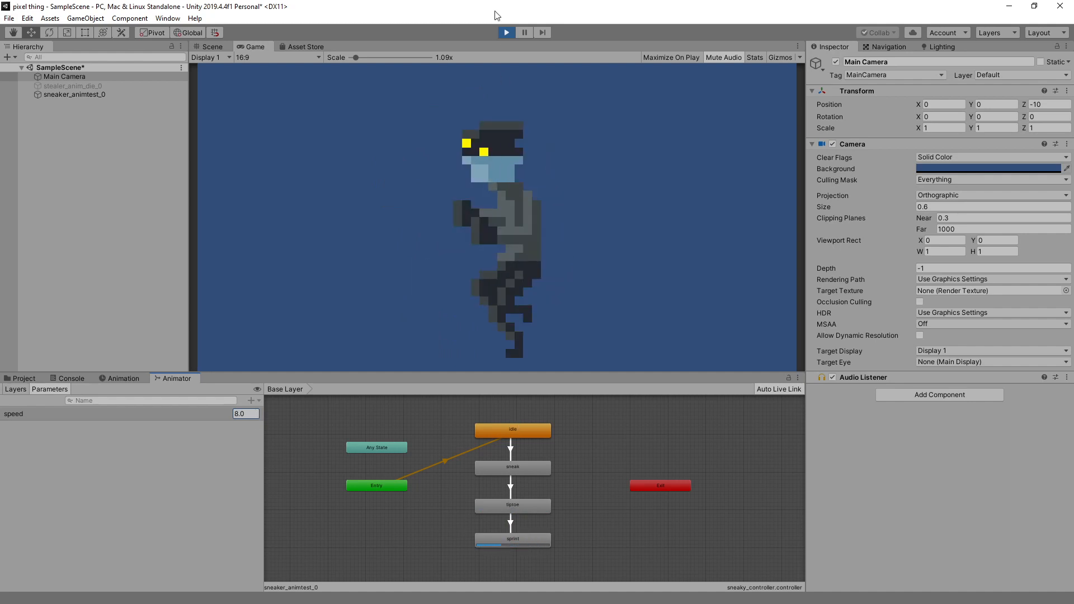
key("ctrl+p")
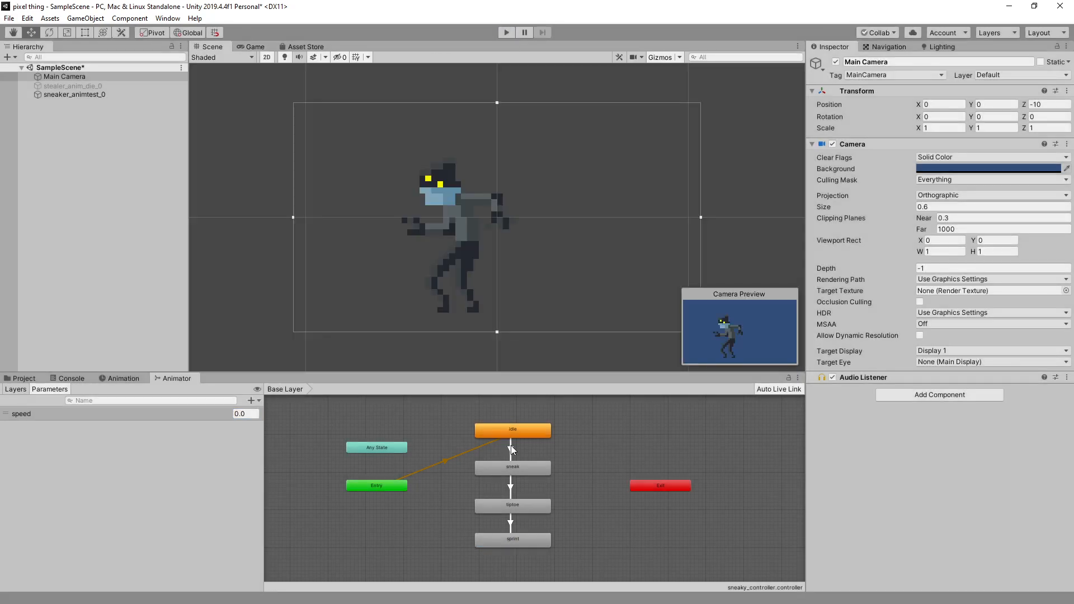
Step: Turn off Has Exit Time on the idle-to-sneak transition and set its transition duration to 0
left_click(510, 449)
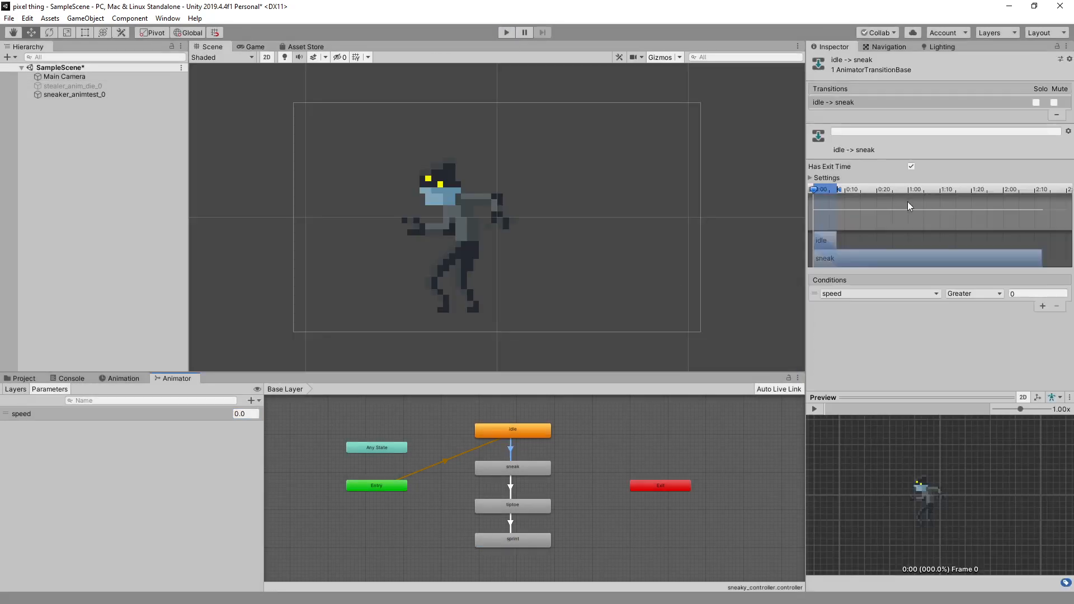
left_click(820, 177)
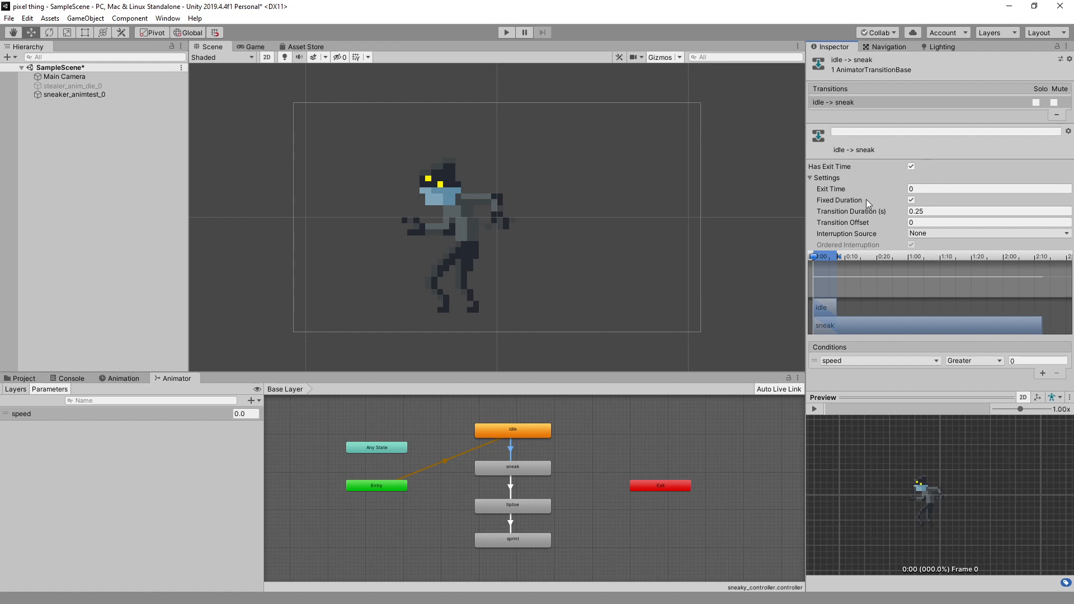
left_click(912, 166)
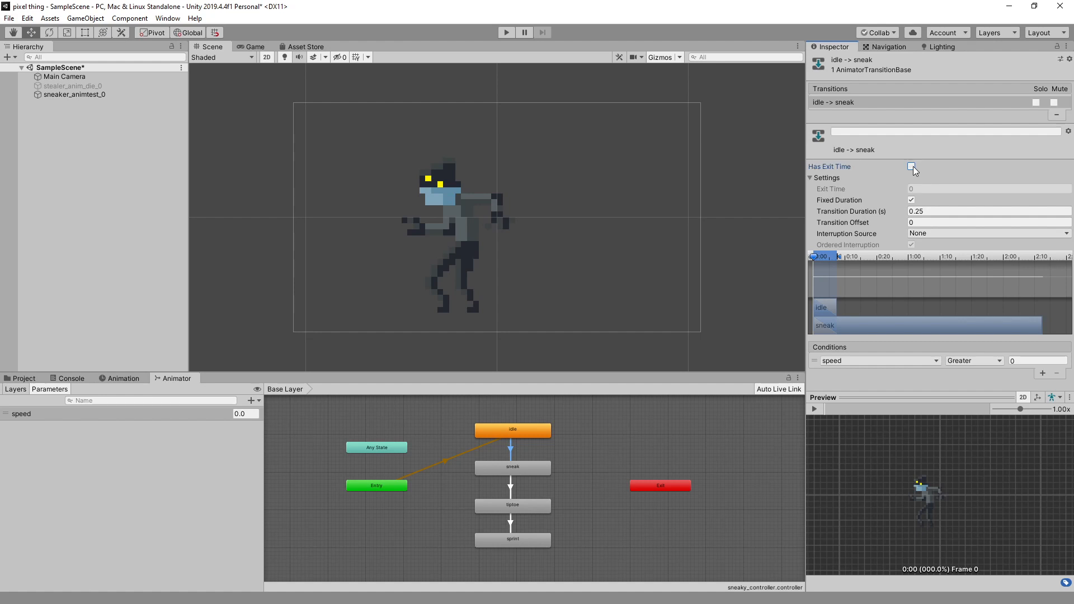
left_click(931, 211)
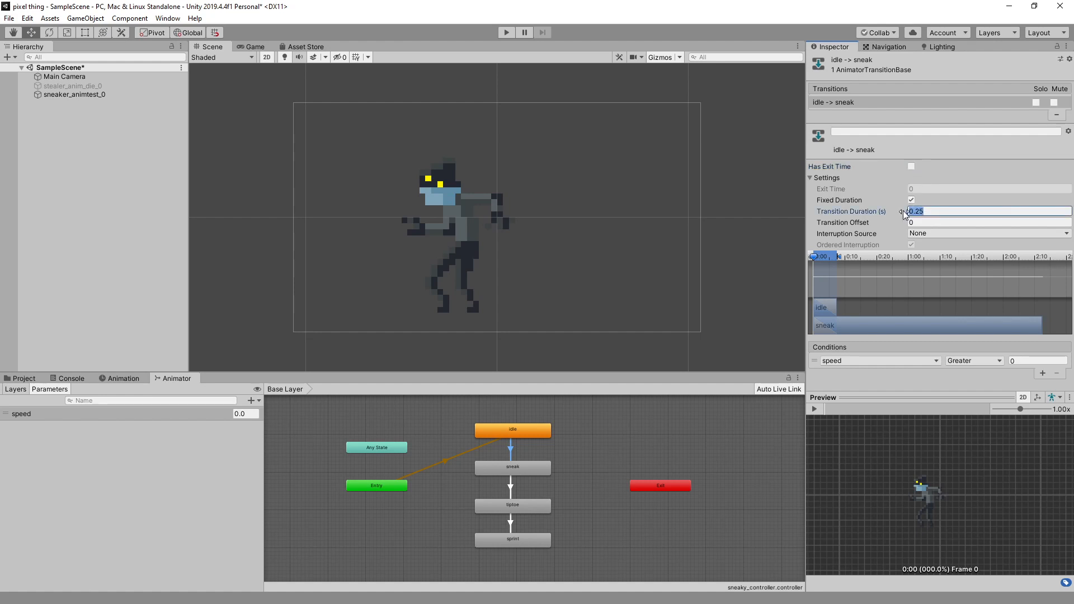
type("0")
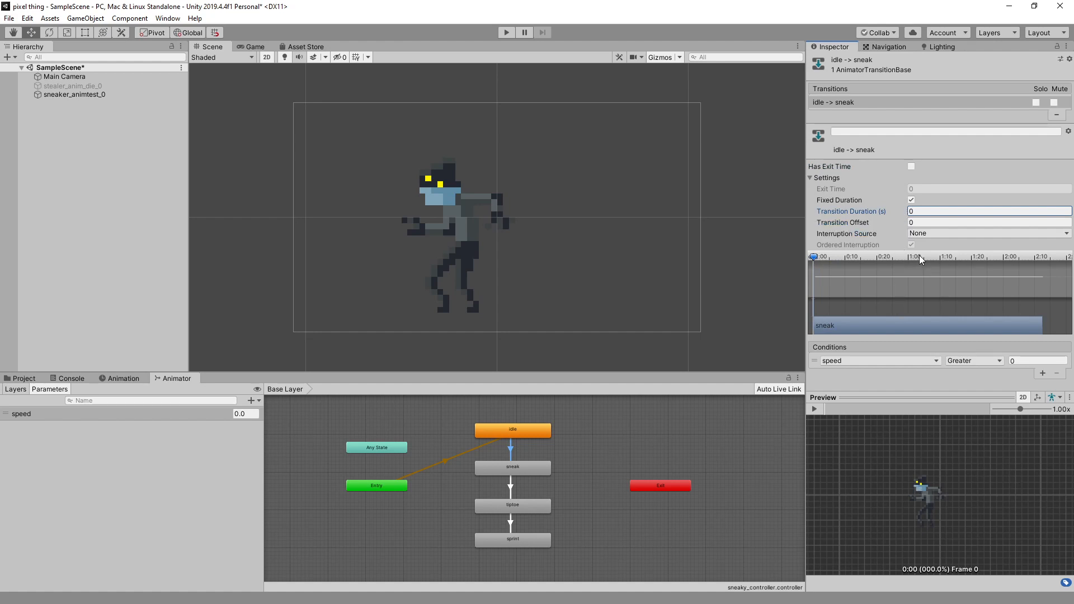
left_click_drag(920, 256, 915, 257)
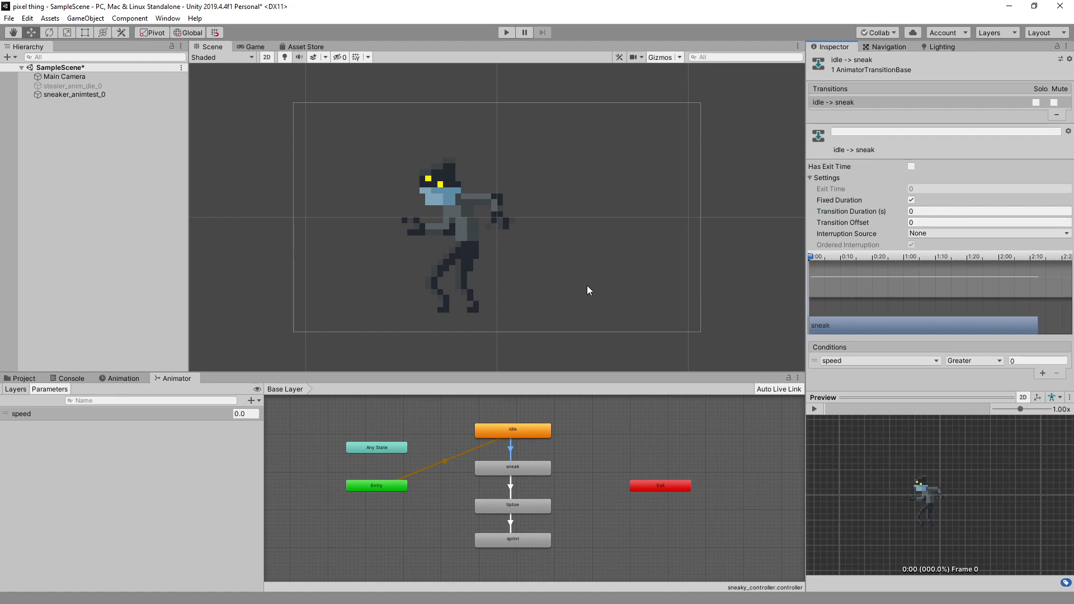
Step: Turn off Has Exit Time on the sneak-to-tiptoe transition and set its transition duration to 0
left_click(510, 486)
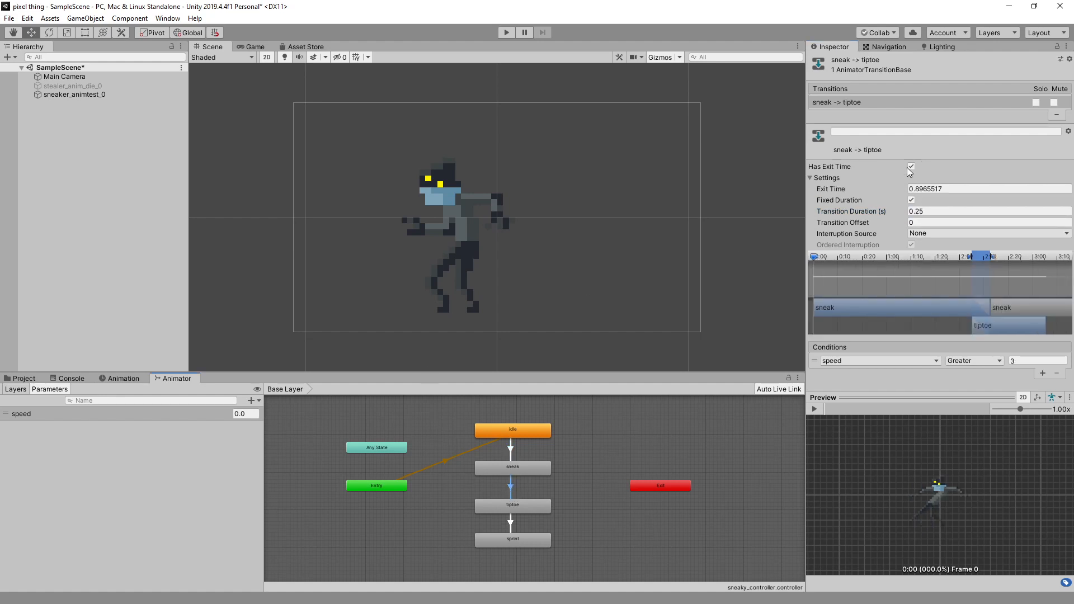
left_click(911, 166)
left_click(923, 212)
type("0")
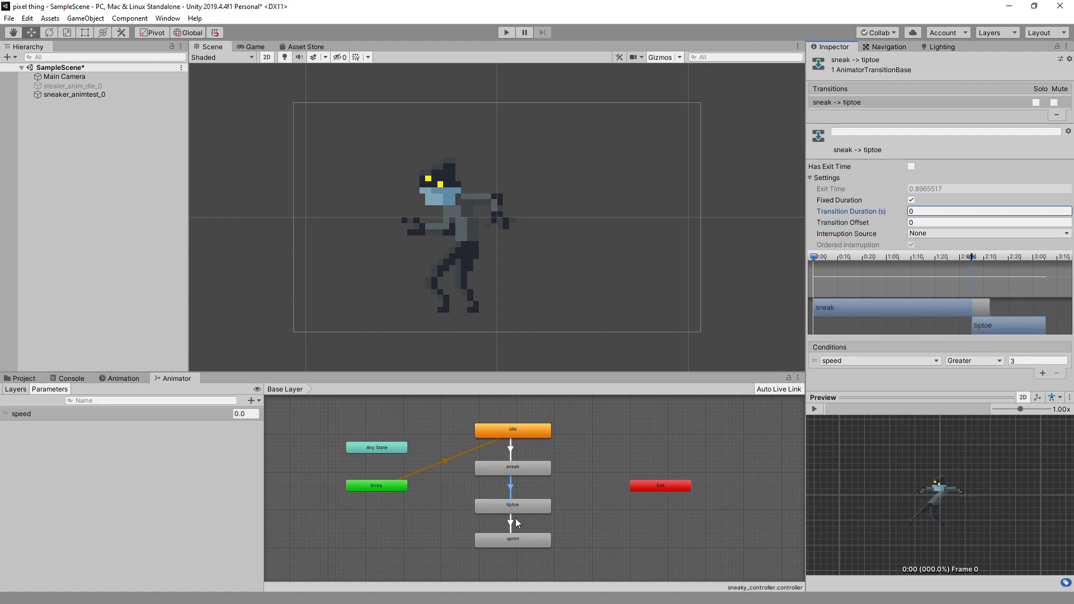
Step: Turn off Has Exit Time on the tiptoe-to-sprint transition, set its transition duration to 0, and deselect it
left_click(511, 522)
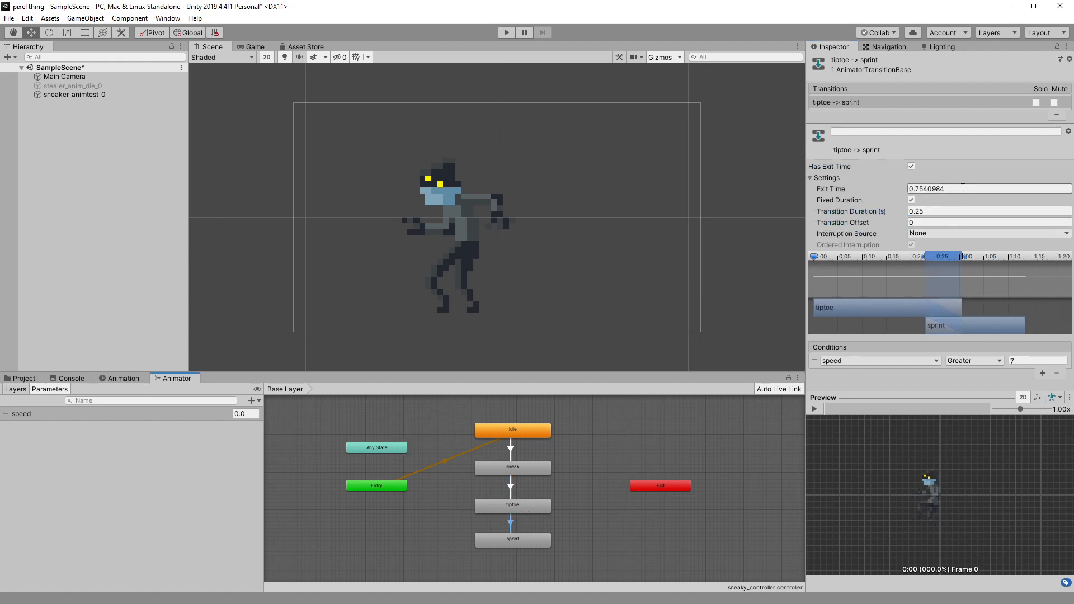
left_click(911, 167)
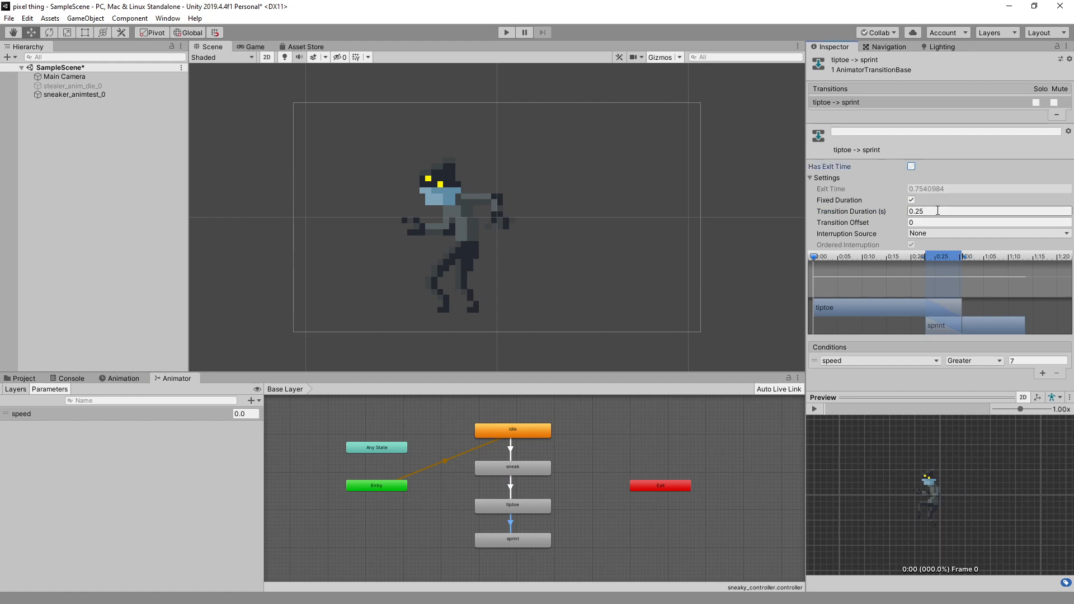
left_click(873, 211)
type("0")
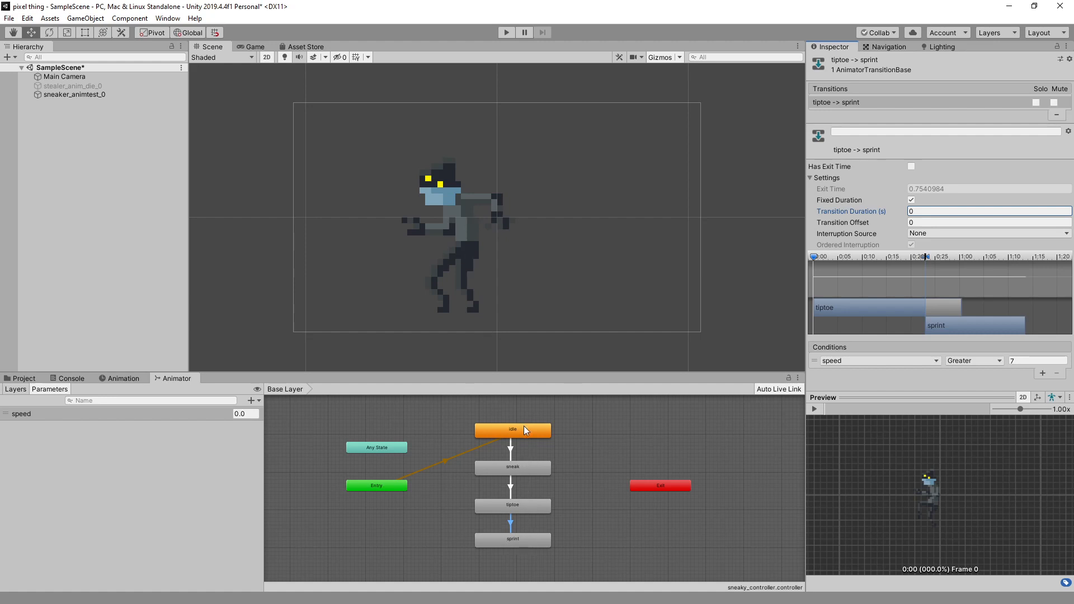
left_click(591, 434)
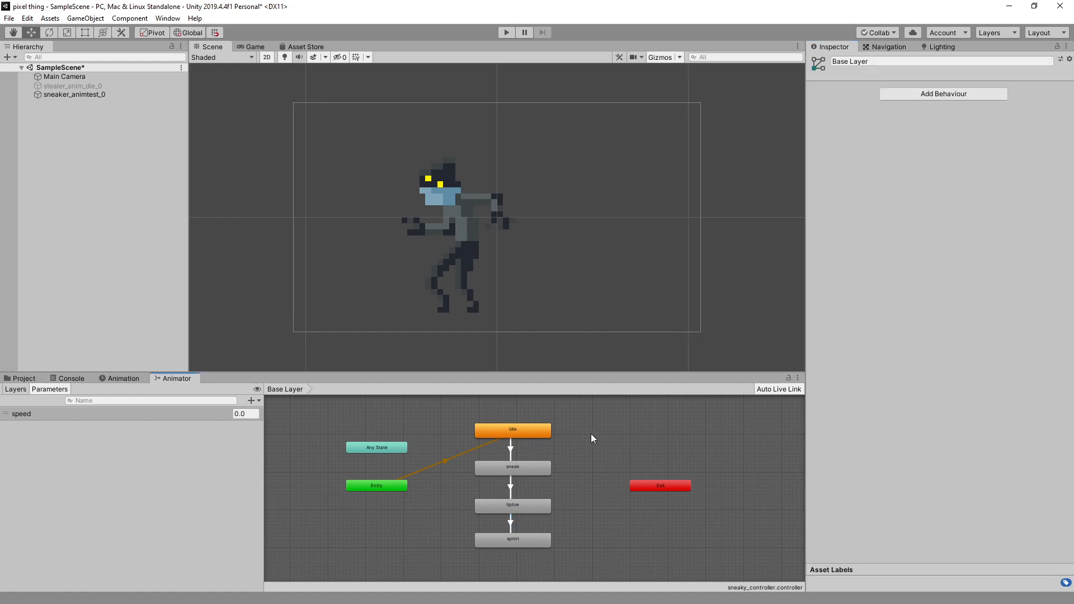
Step: Run the scene with sneaker_animtest_0 selected and set the speed parameter to 3 to test the sneak animation
scroll(526, 464, "down", 2)
scroll(526, 461, "up", 3)
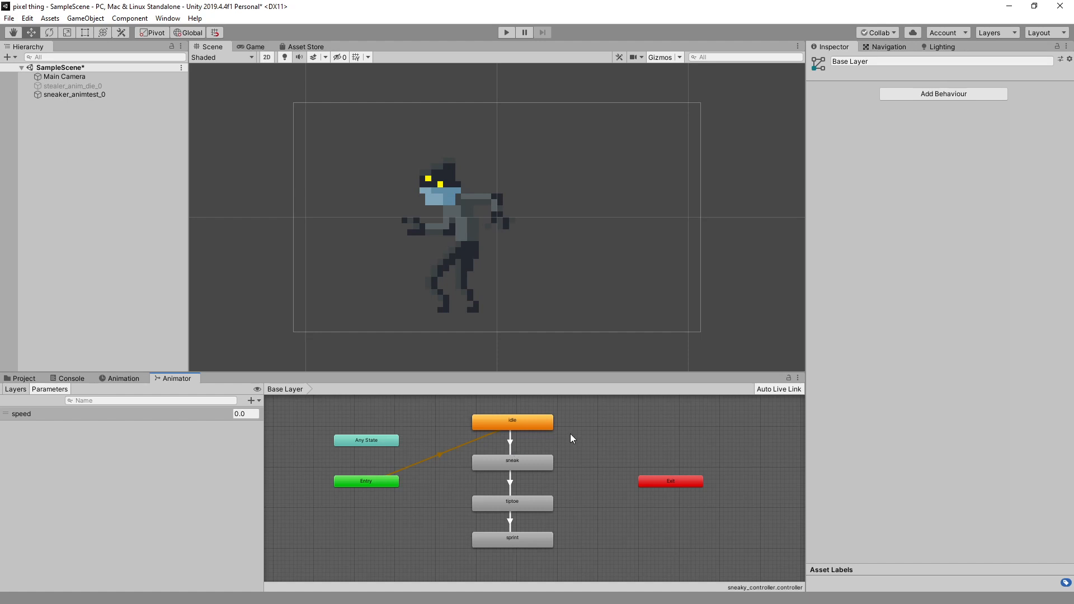
left_click(503, 32)
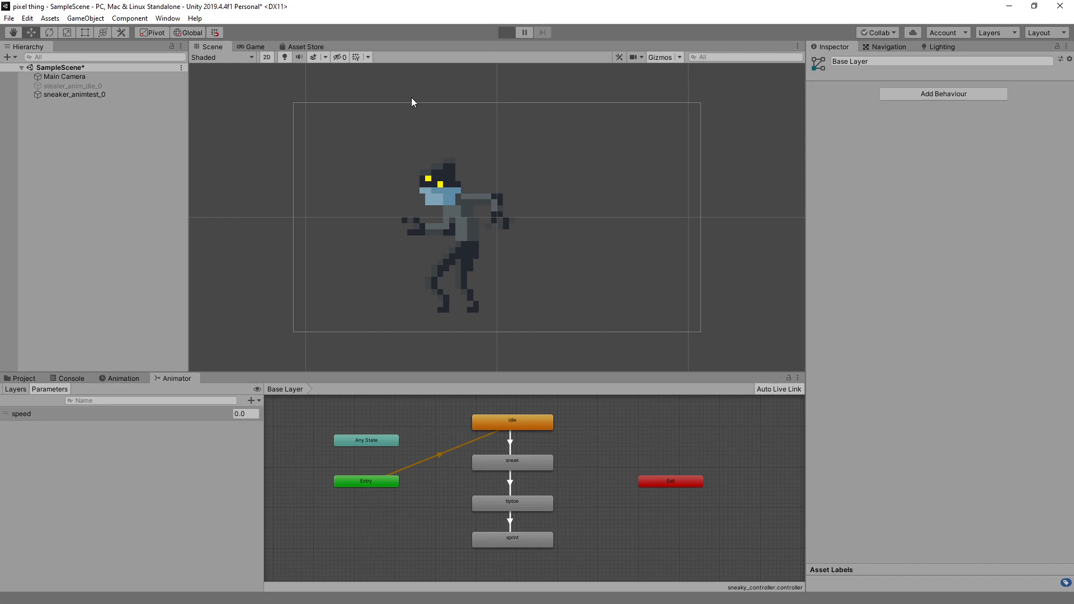
left_click(86, 94)
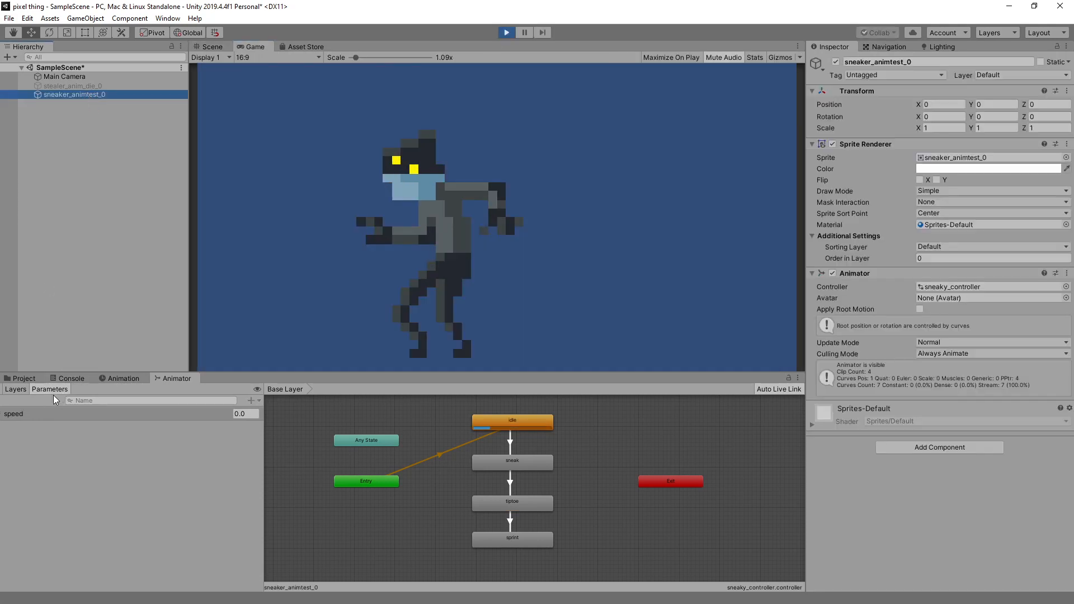
left_click(23, 388)
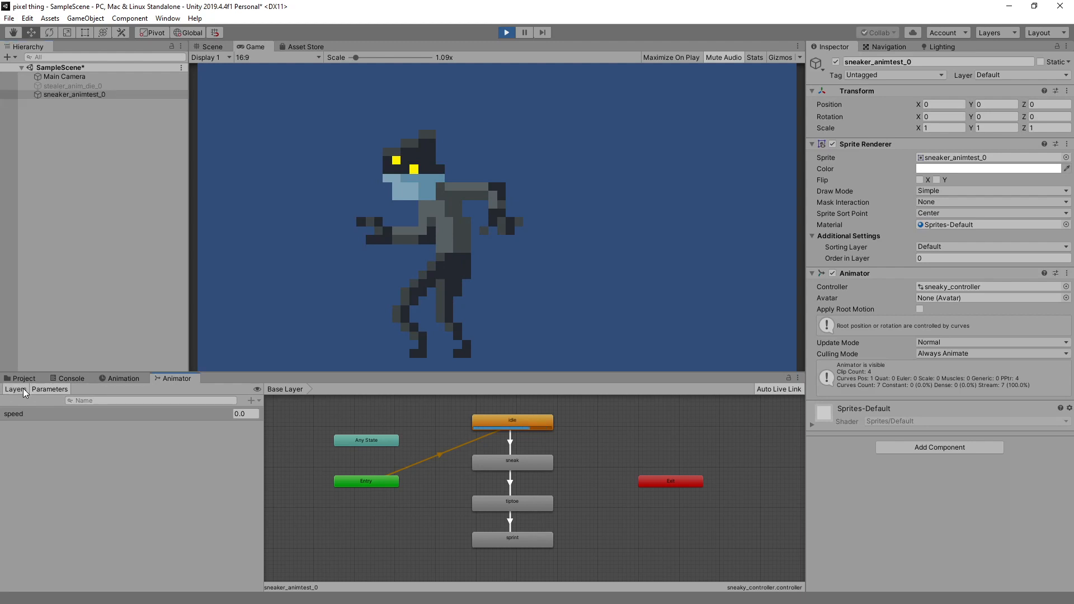
left_click(39, 390)
left_click(234, 413)
type("3")
key("Return")
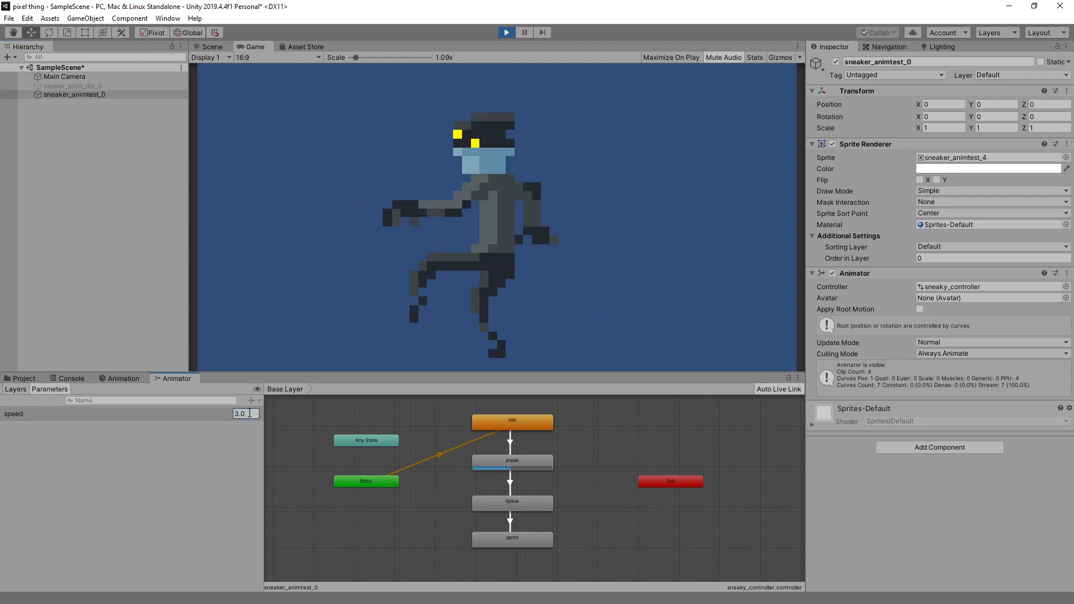
Step: Raise the speed parameter to 5 and then 8 to test the immediate switches to tiptoe and sprint
type("5")
key("Return")
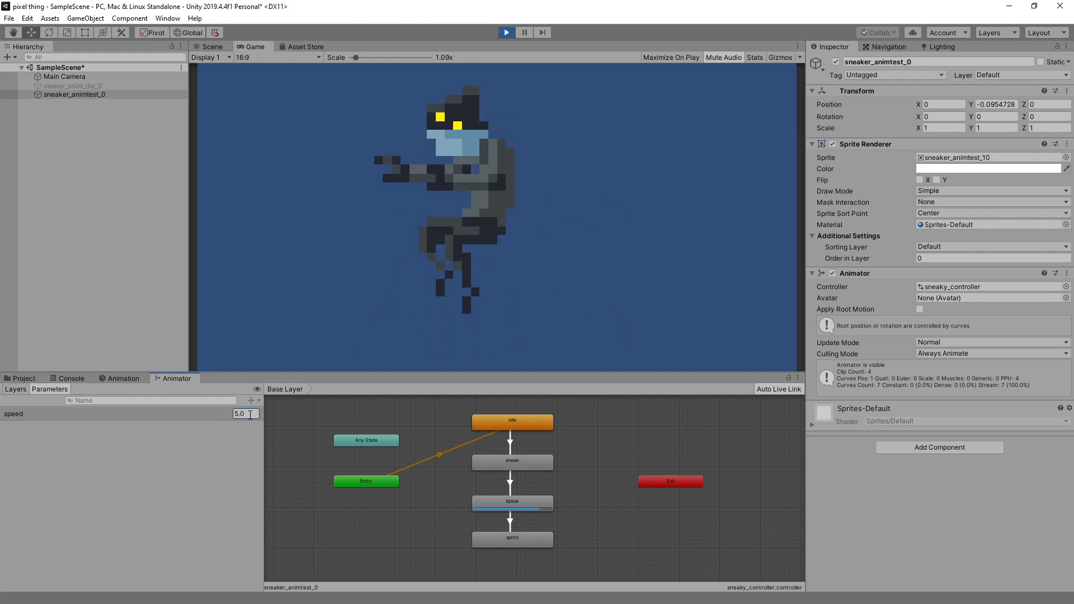
type("8")
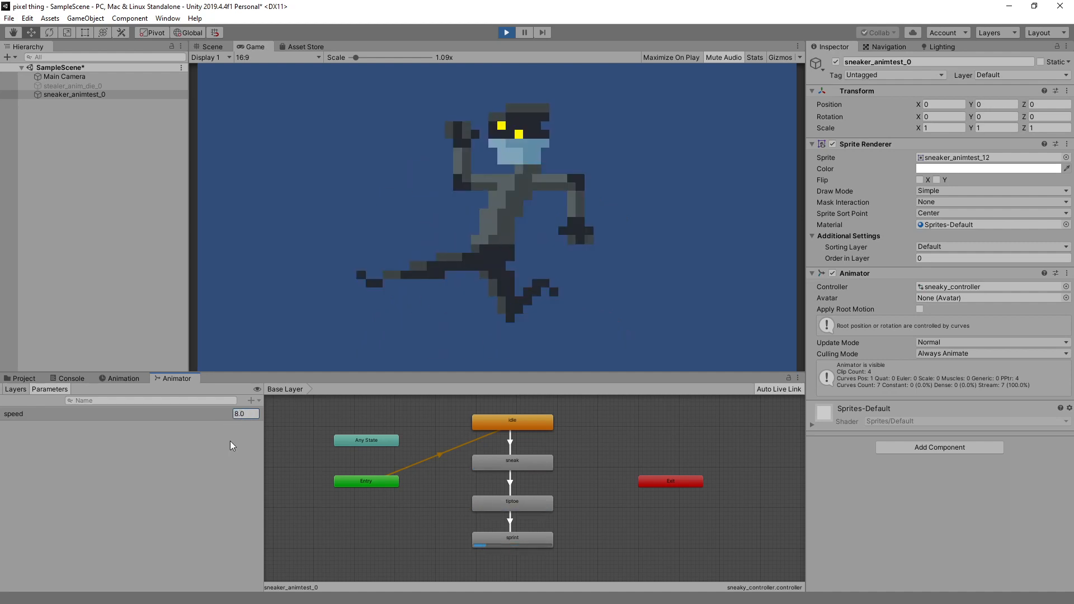
left_click(226, 449)
Step: Set the speed parameter back to 0 to check for a return from sprint, and stop the scene
left_click(246, 414)
type("0")
left_click(214, 465)
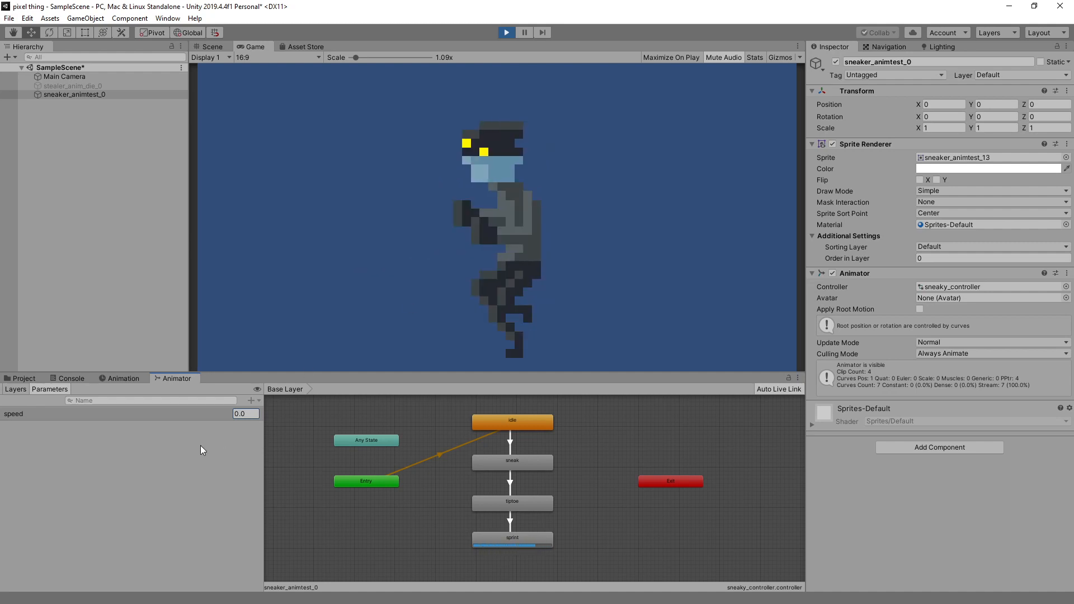
left_click(506, 34)
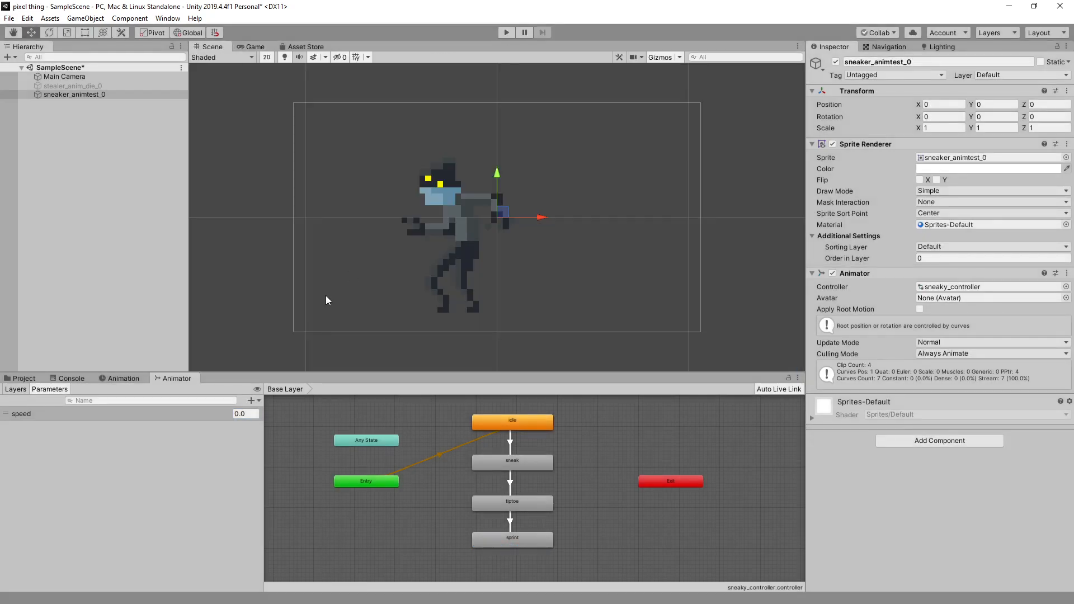
Step: Show the project's Assets folder with nothing selected
left_click(153, 491)
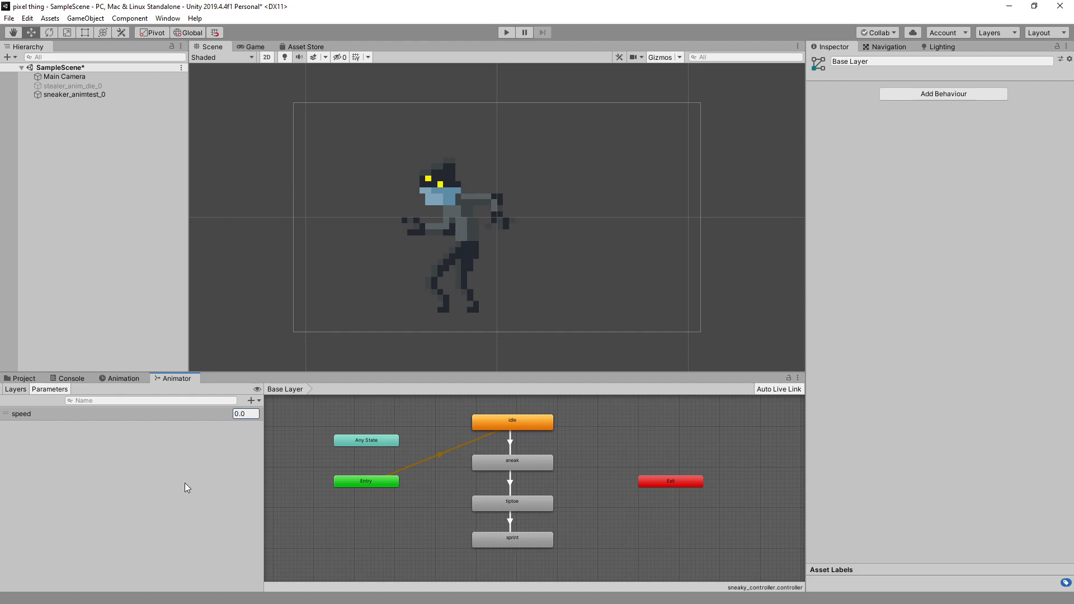
left_click(23, 379)
left_click(405, 481)
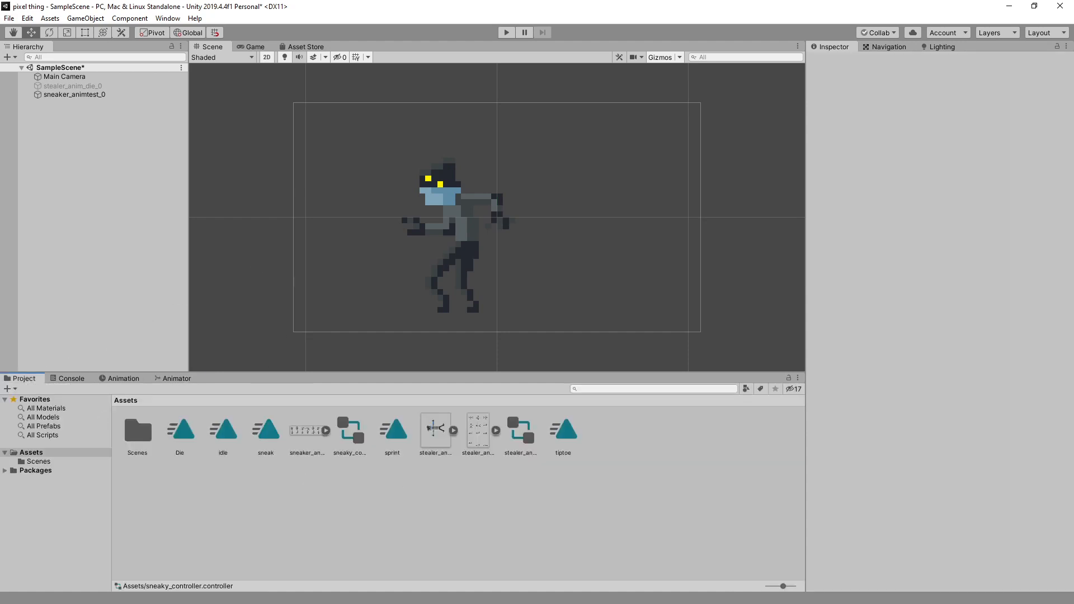